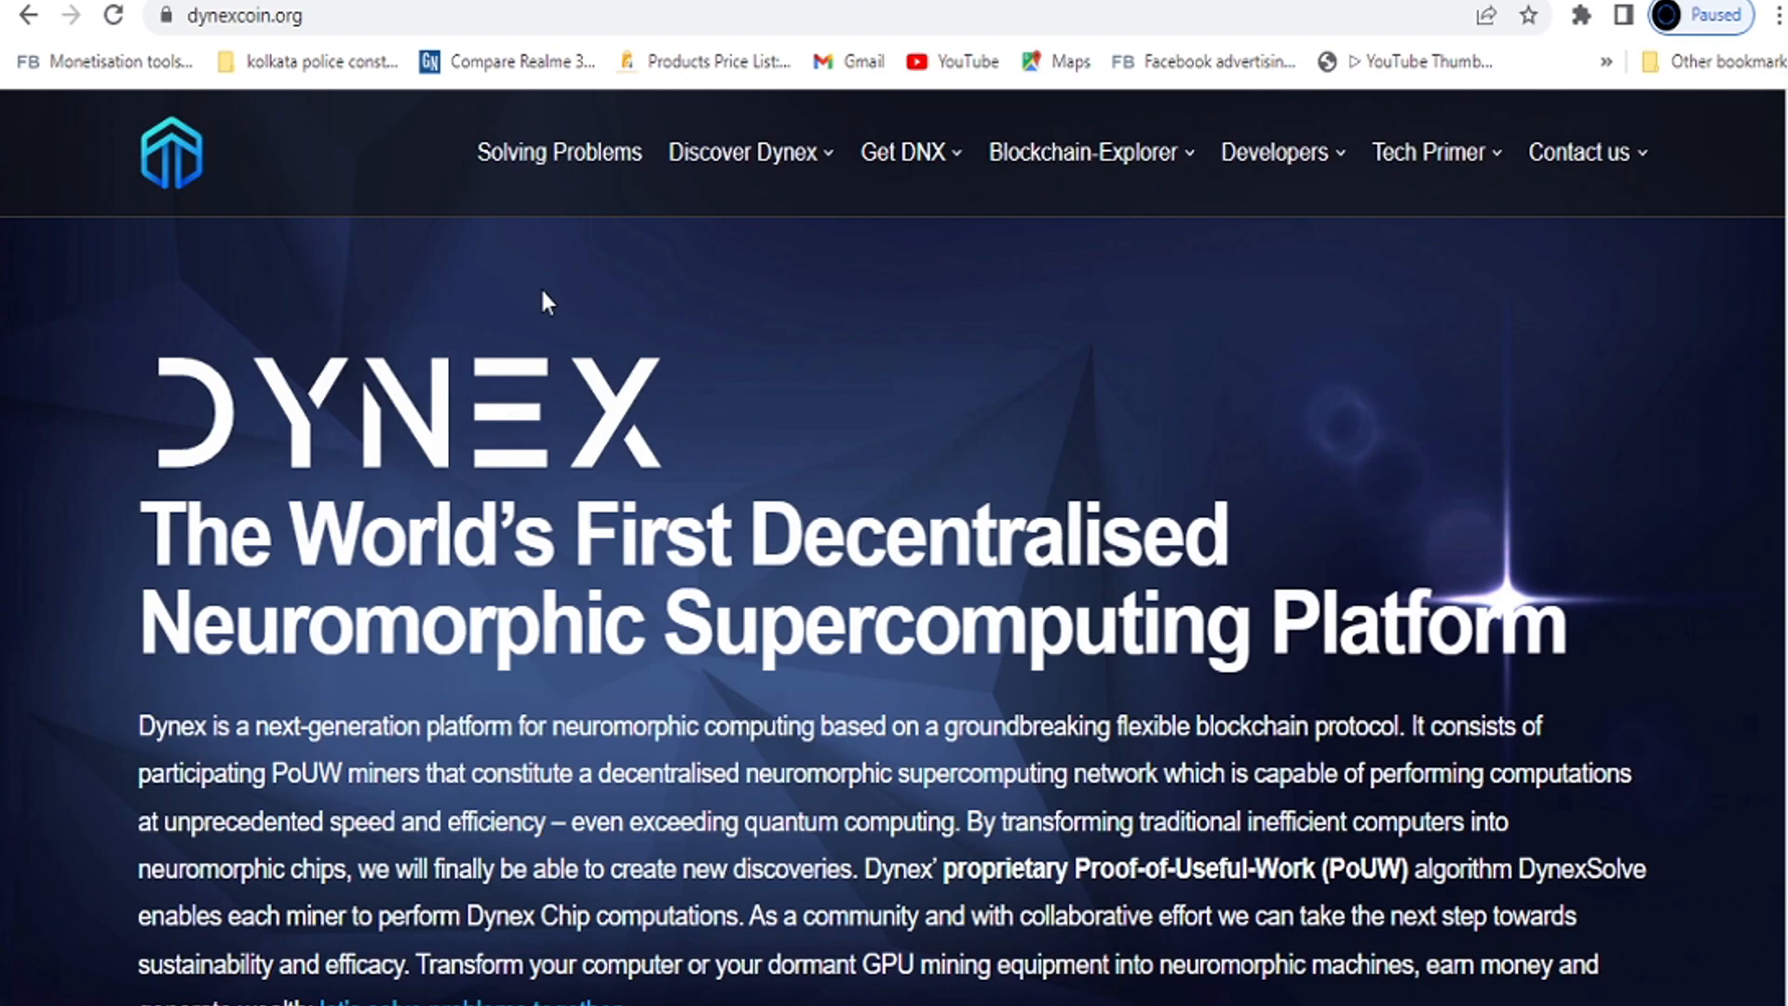
Switch to the YouTube channel's videos page and browse the uploaded coin mining tutorials.
{"action": "left_click", "coordinate": [252, 0]}
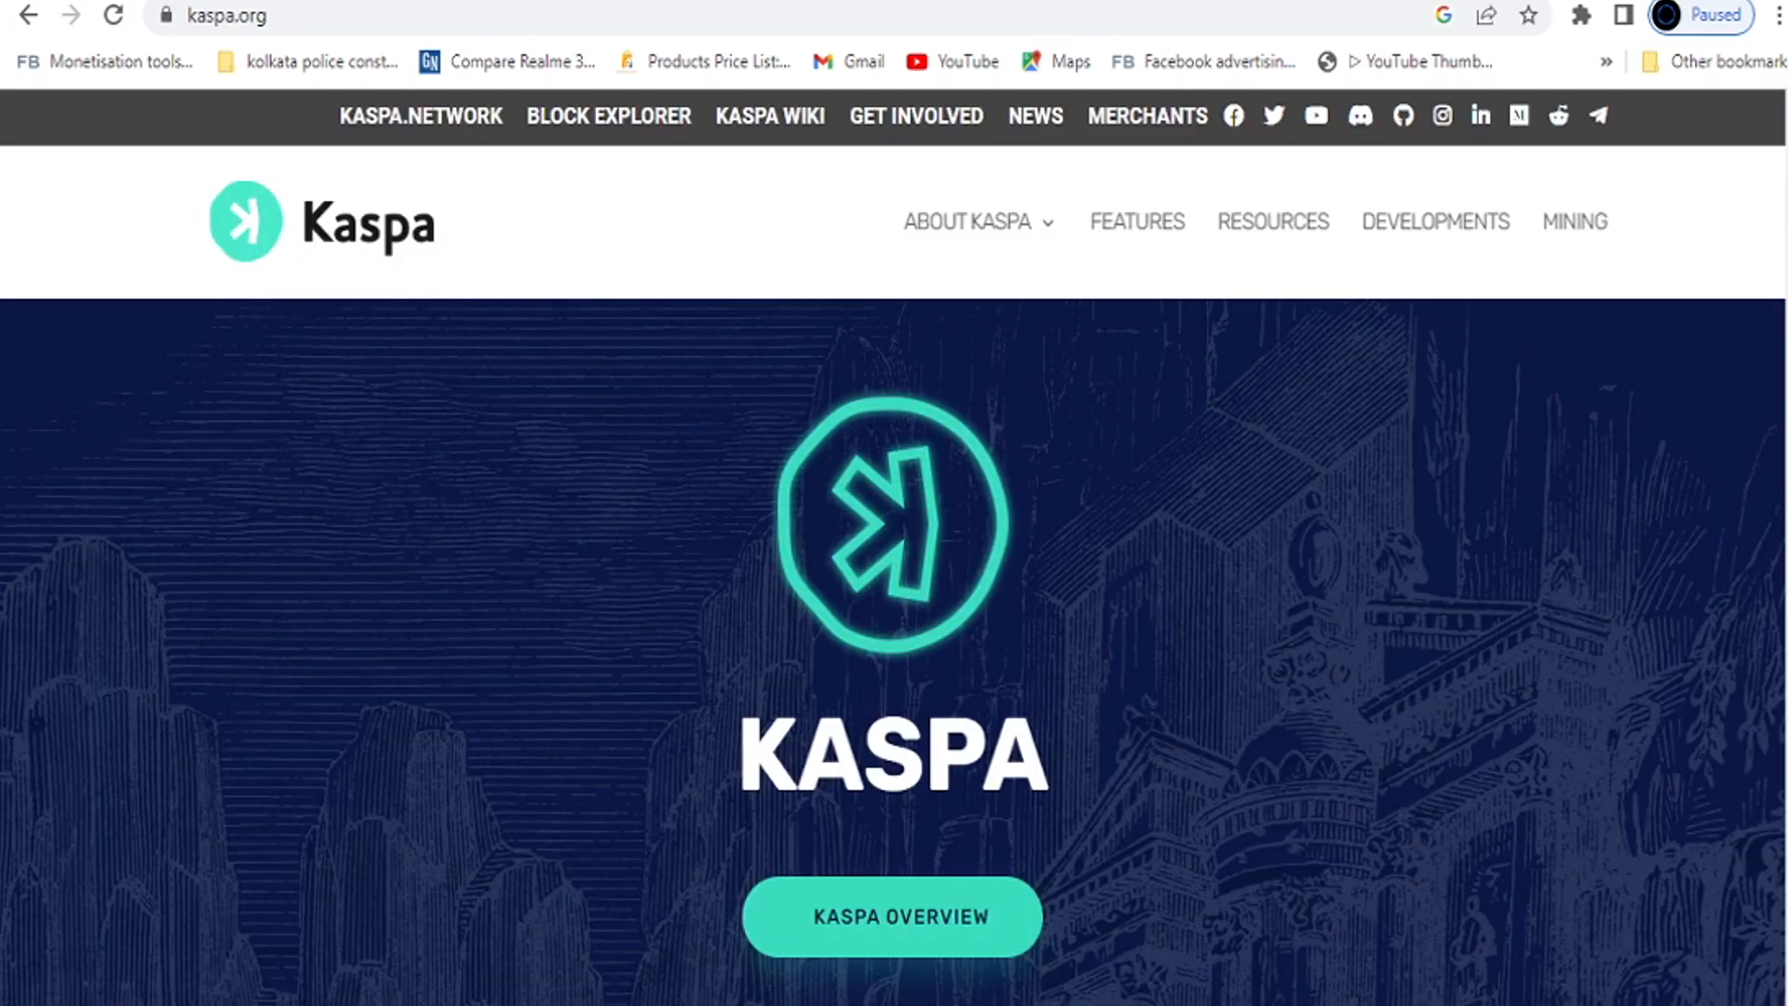
{"action": "left_click", "coordinate": [121, 0]}
{"action": "scroll", "coordinate": [1050, 587], "scroll_direction": "down", "scroll_amount": 3}
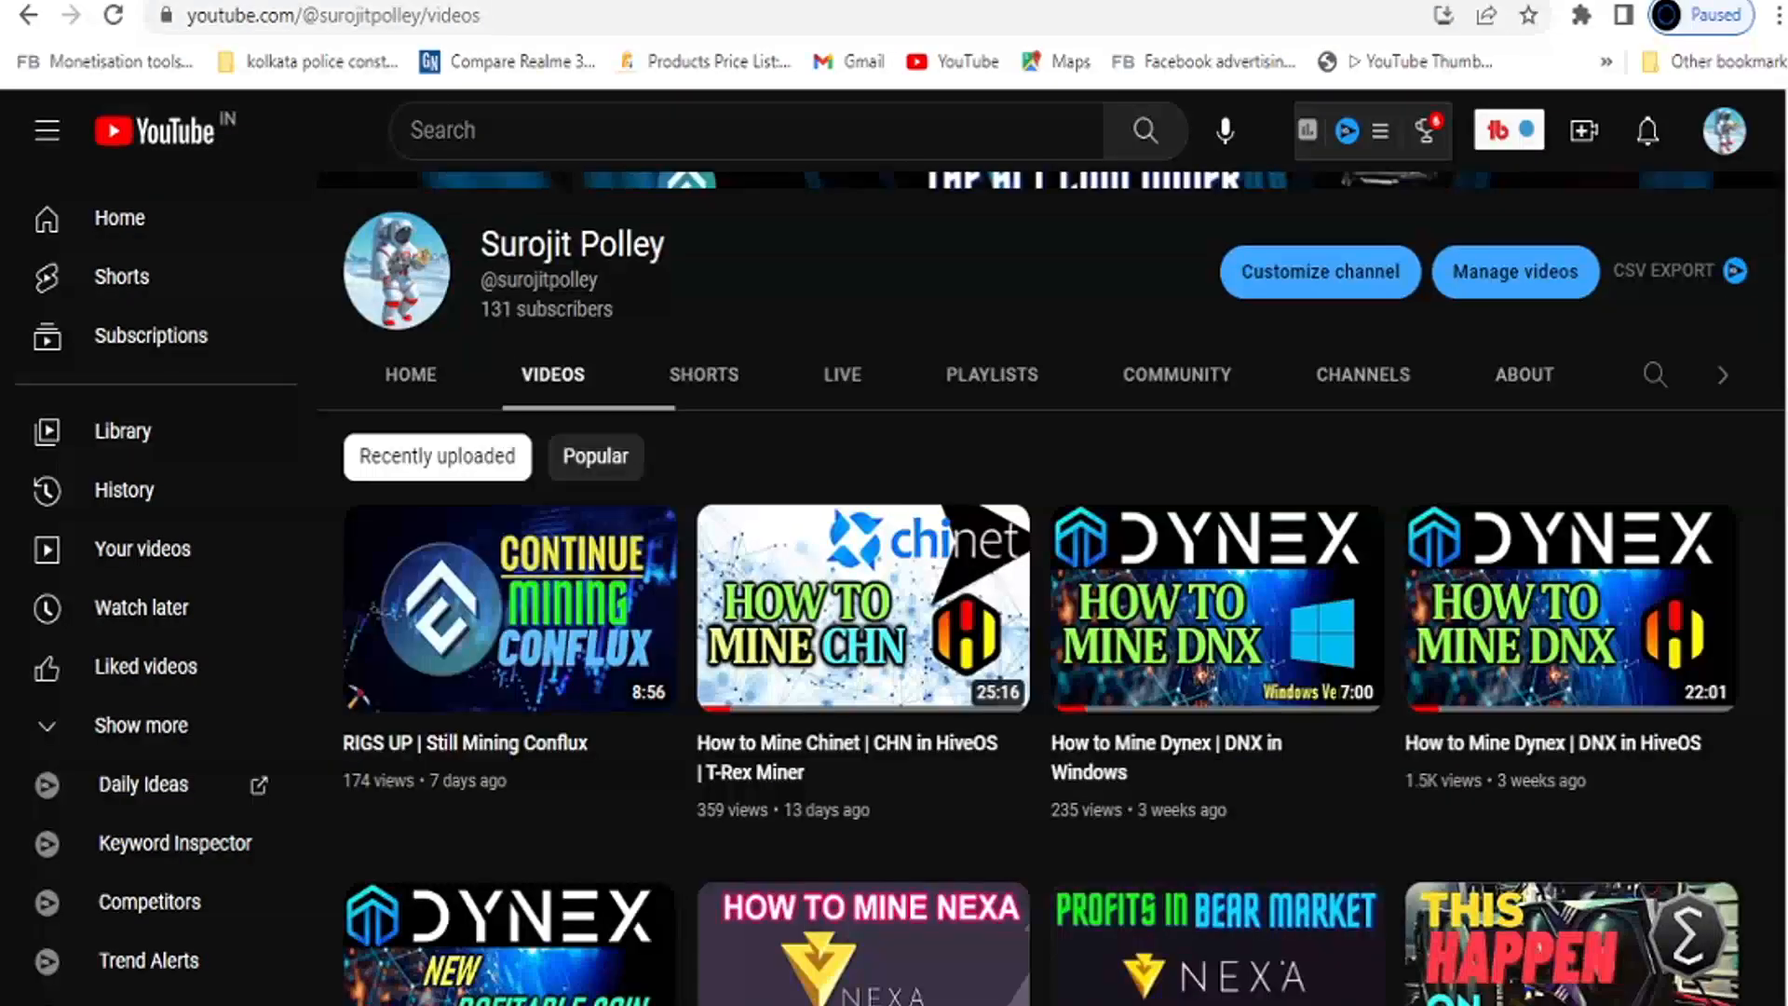
{"action": "scroll", "coordinate": [500, 838], "scroll_direction": "down", "scroll_amount": 7}
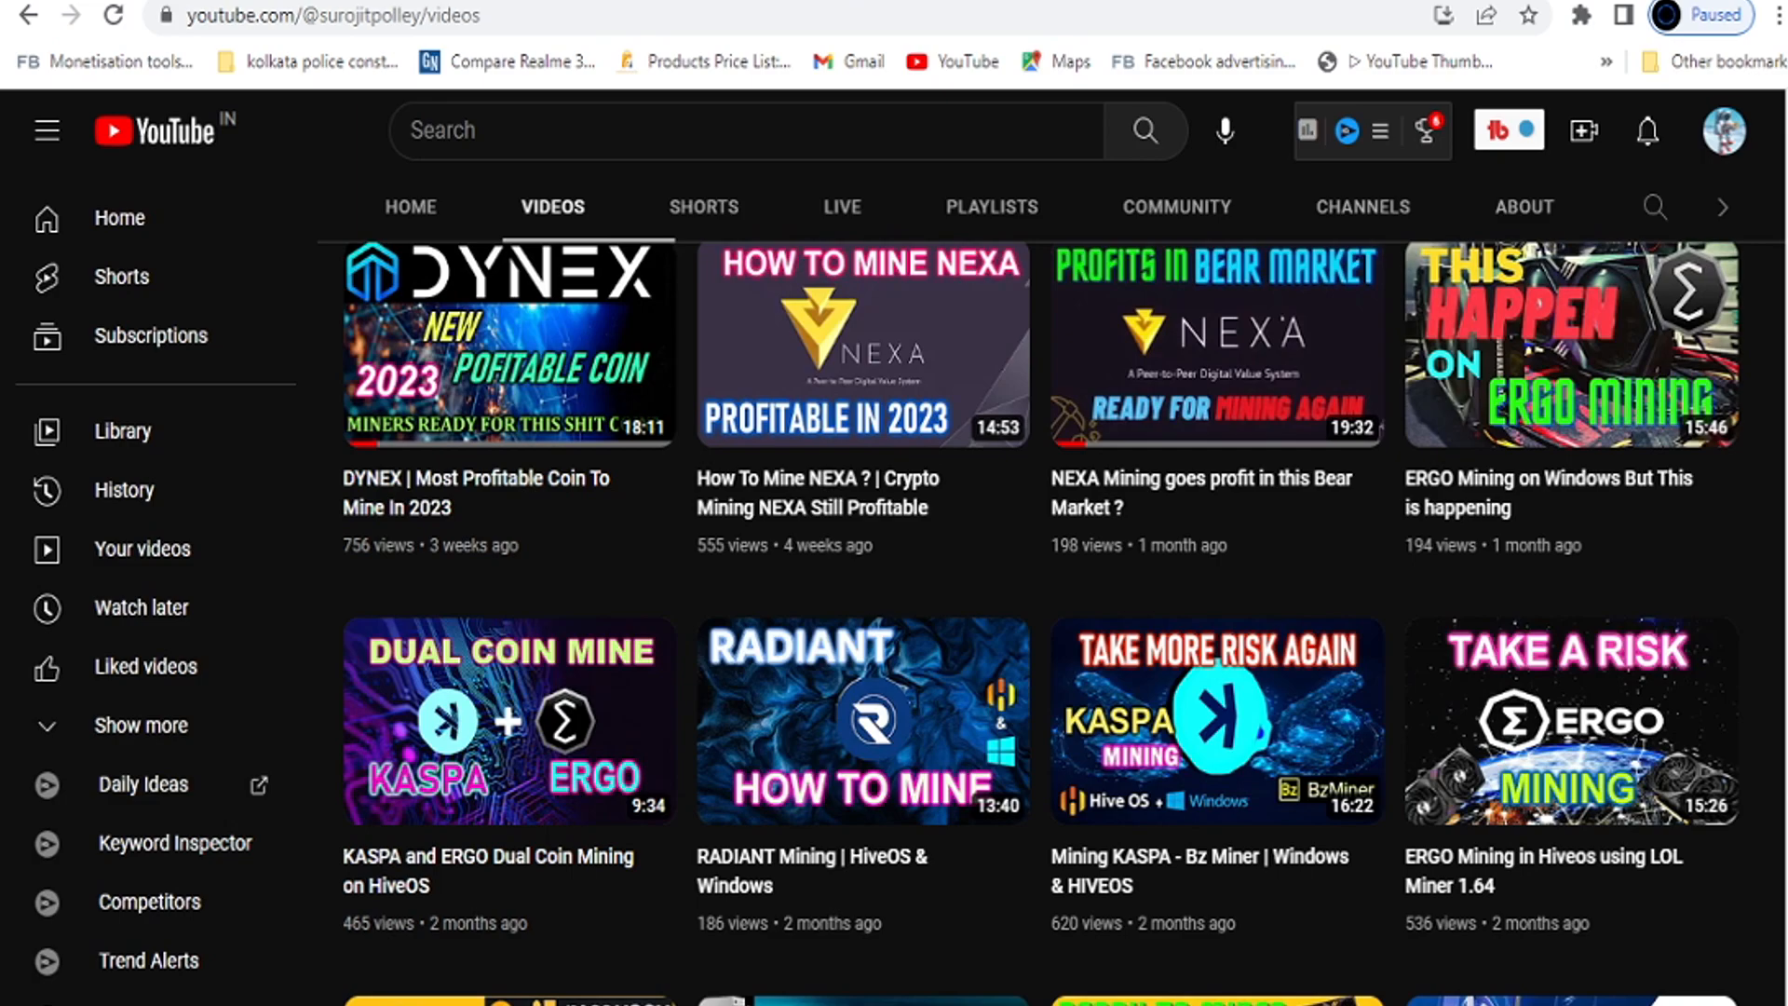
{"action": "mouse_move", "coordinate": [478, 717]}
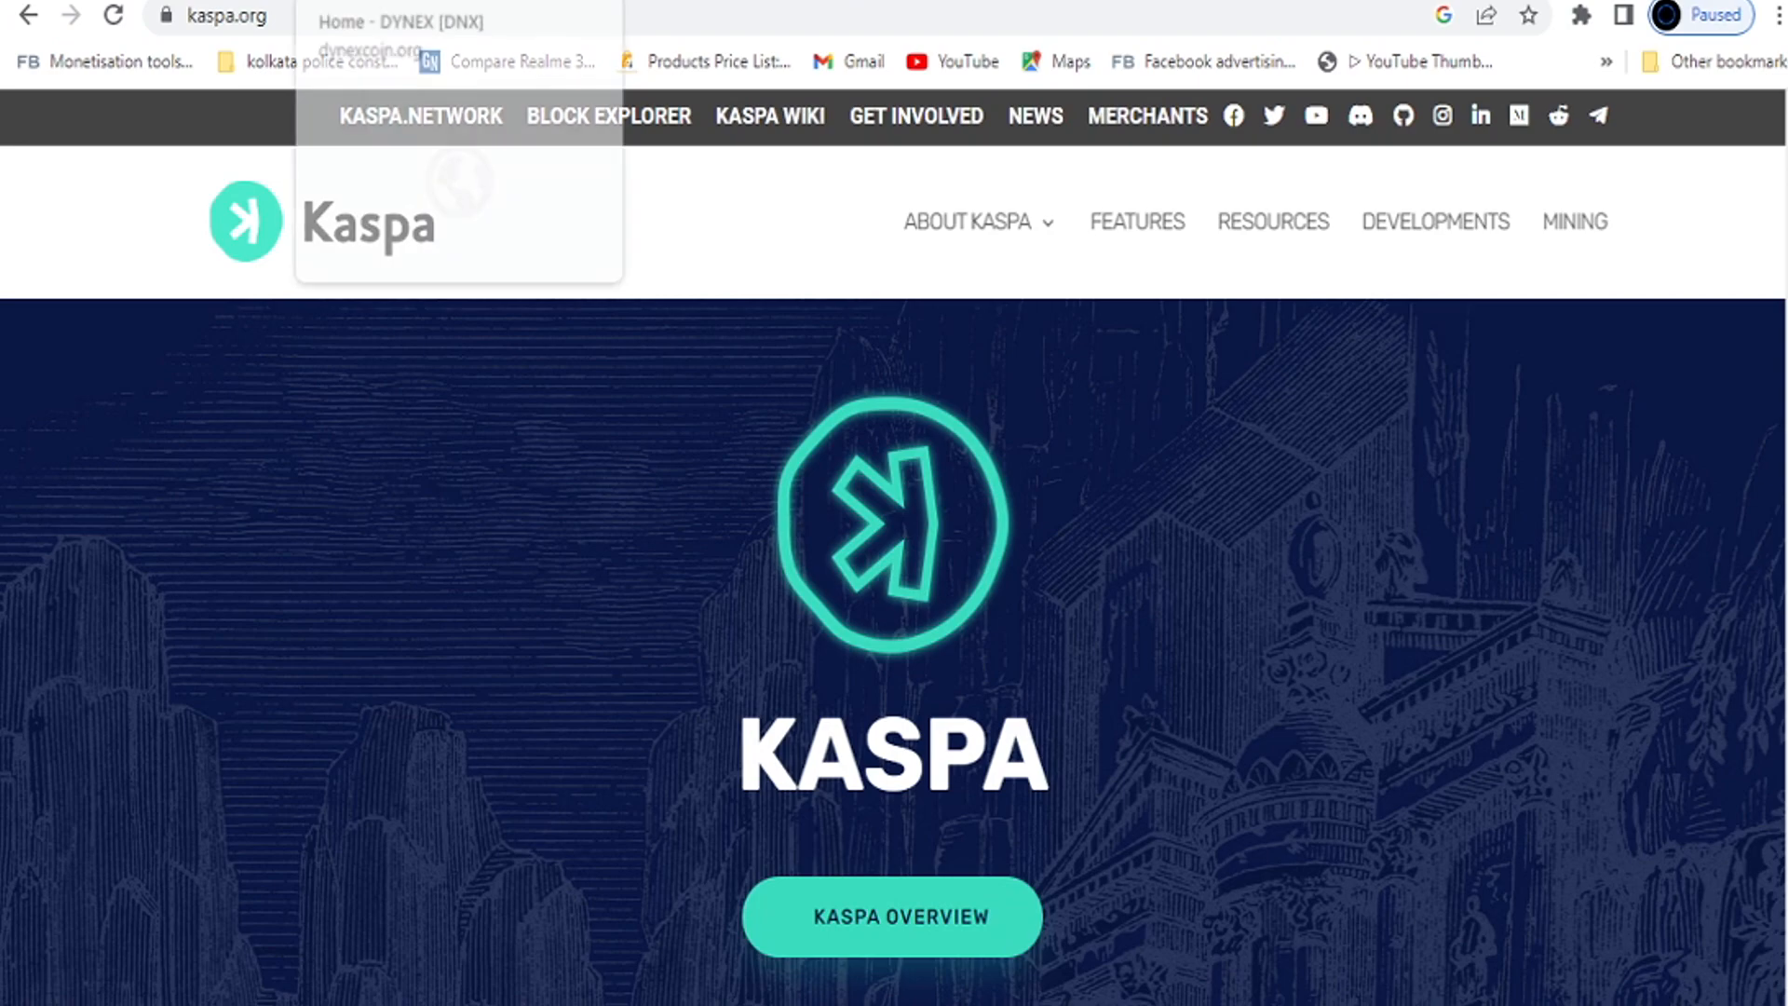
Switch to hashrate.no and examine the NVIDIA RTX 3060 coin list, comparing revenue, power and profit for each coin.
{"action": "left_click", "coordinate": [373, 2]}
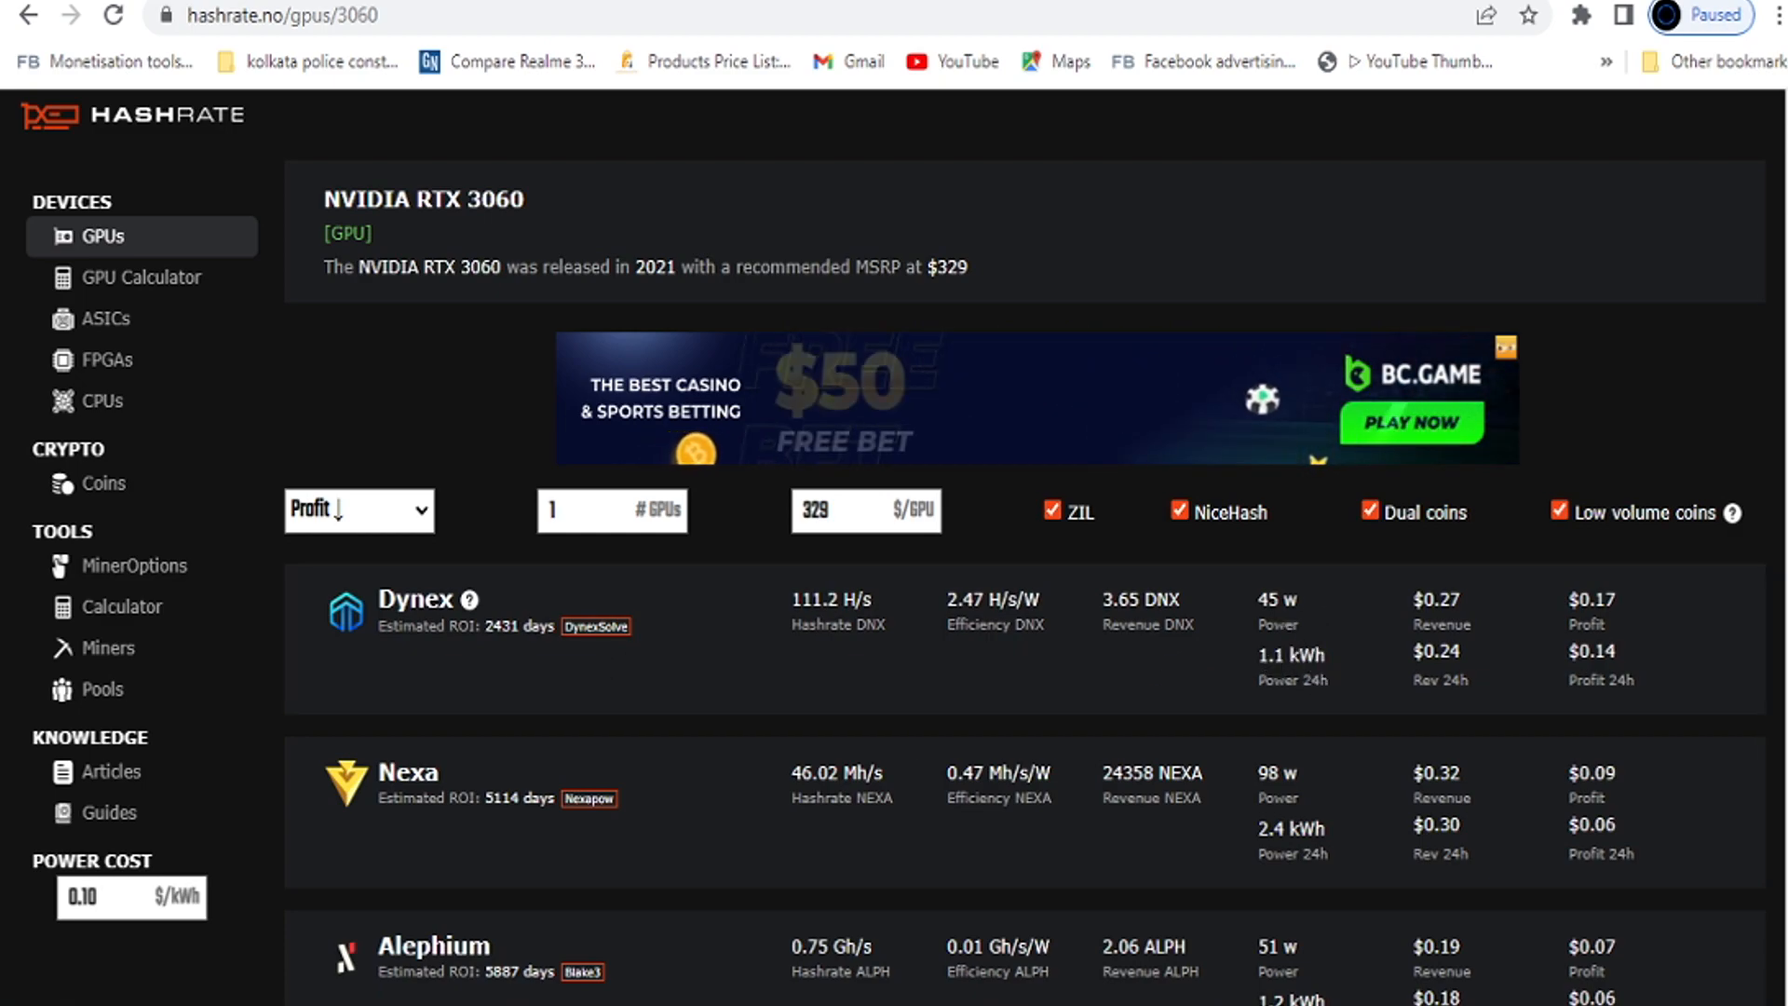
{"action": "scroll", "coordinate": [1024, 558], "scroll_direction": "down", "scroll_amount": 6}
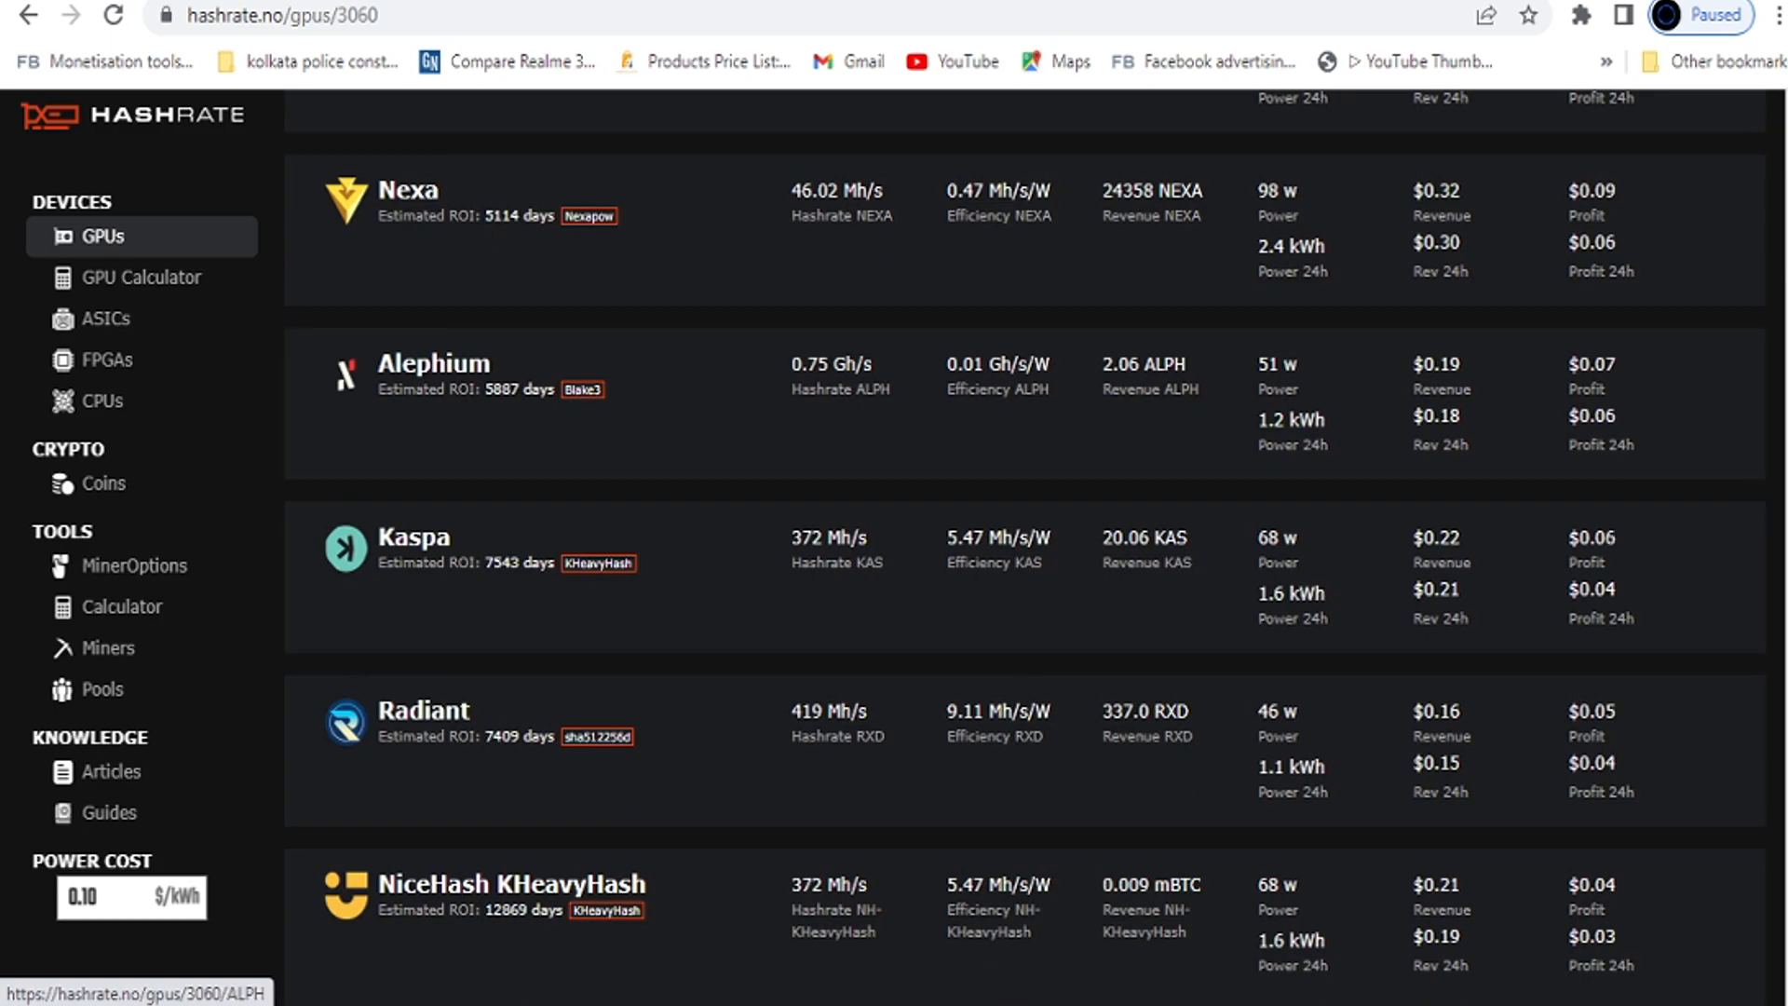
{"action": "scroll", "coordinate": [1025, 548], "scroll_direction": "down", "scroll_amount": 9}
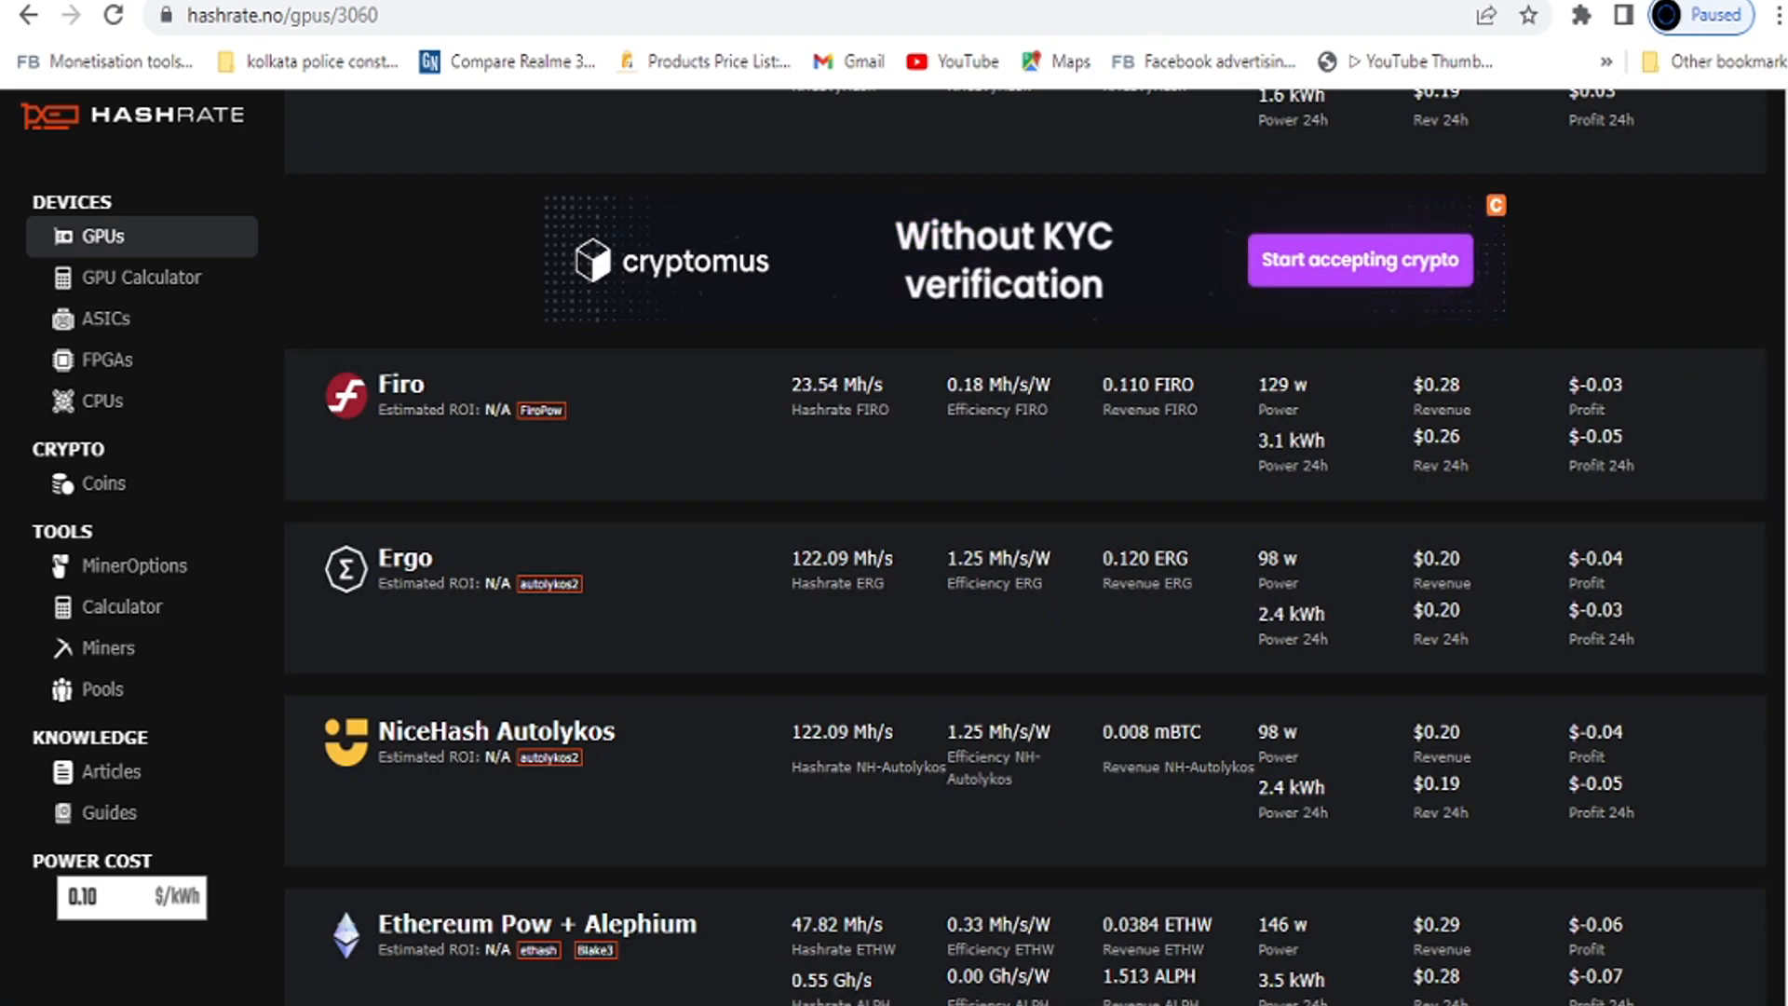
{"action": "scroll", "coordinate": [1024, 547], "scroll_direction": "down", "scroll_amount": 1}
{"action": "scroll", "coordinate": [1024, 548], "scroll_direction": "down", "scroll_amount": 1}
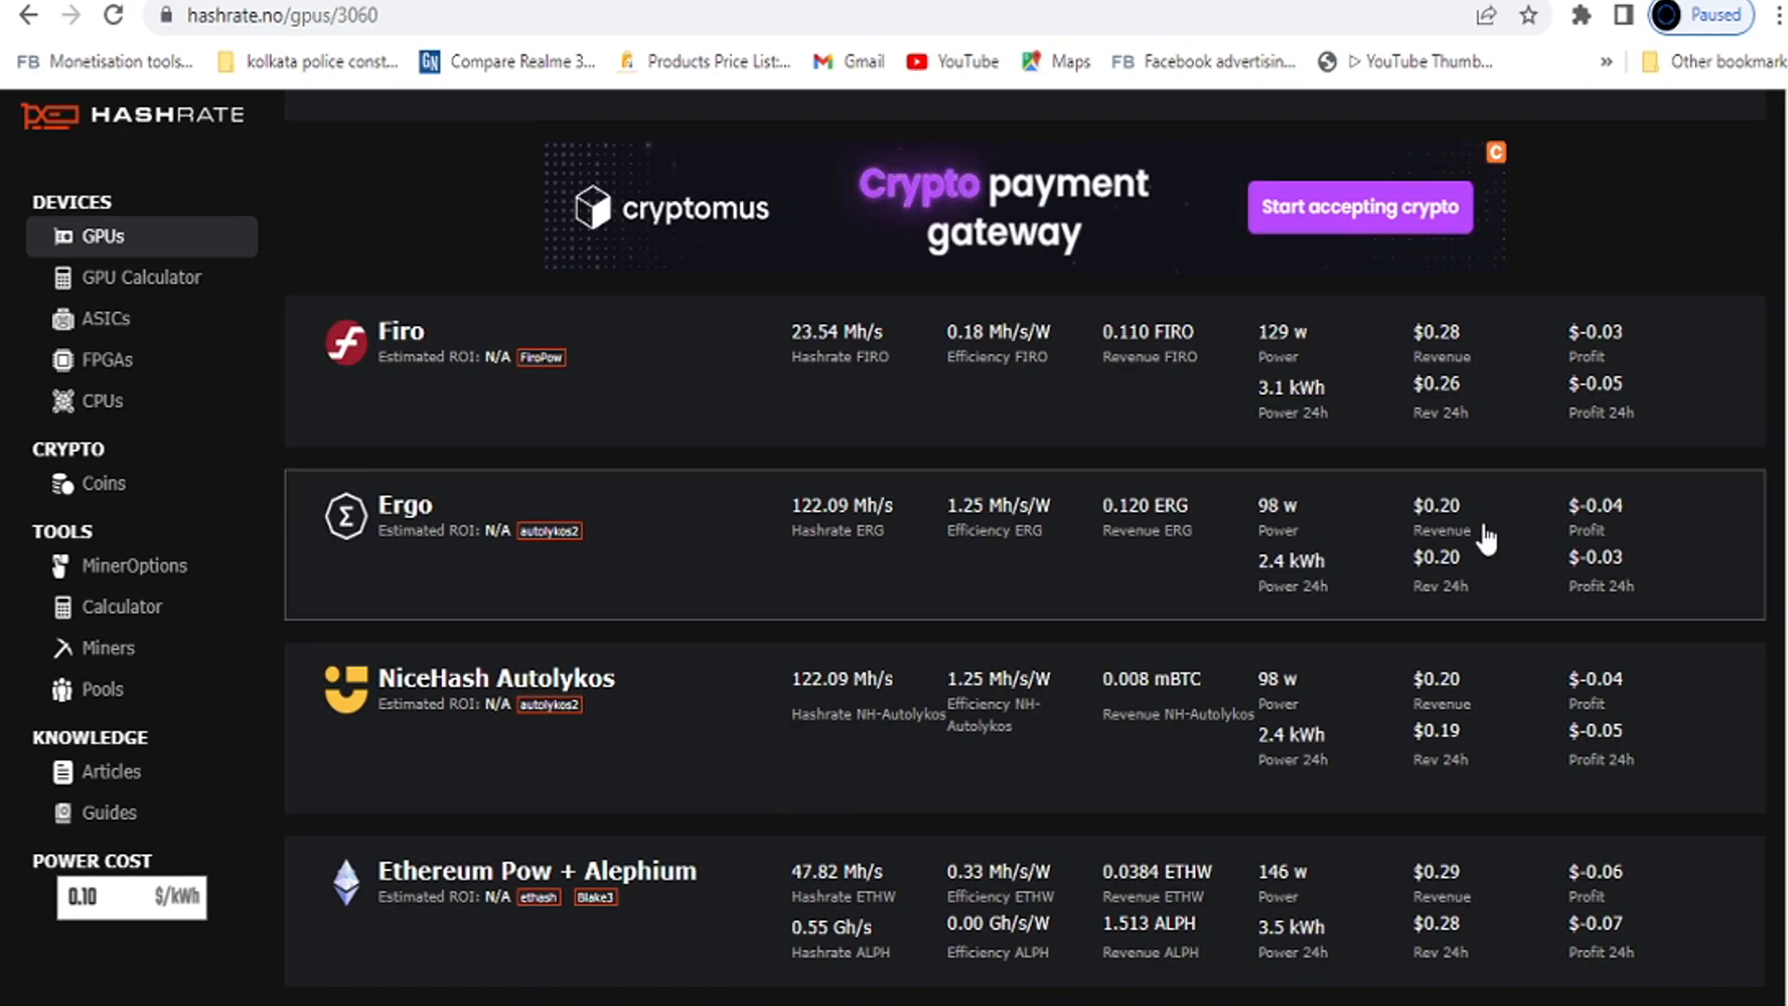
{"action": "scroll", "coordinate": [685, 771], "scroll_direction": "up", "scroll_amount": 10}
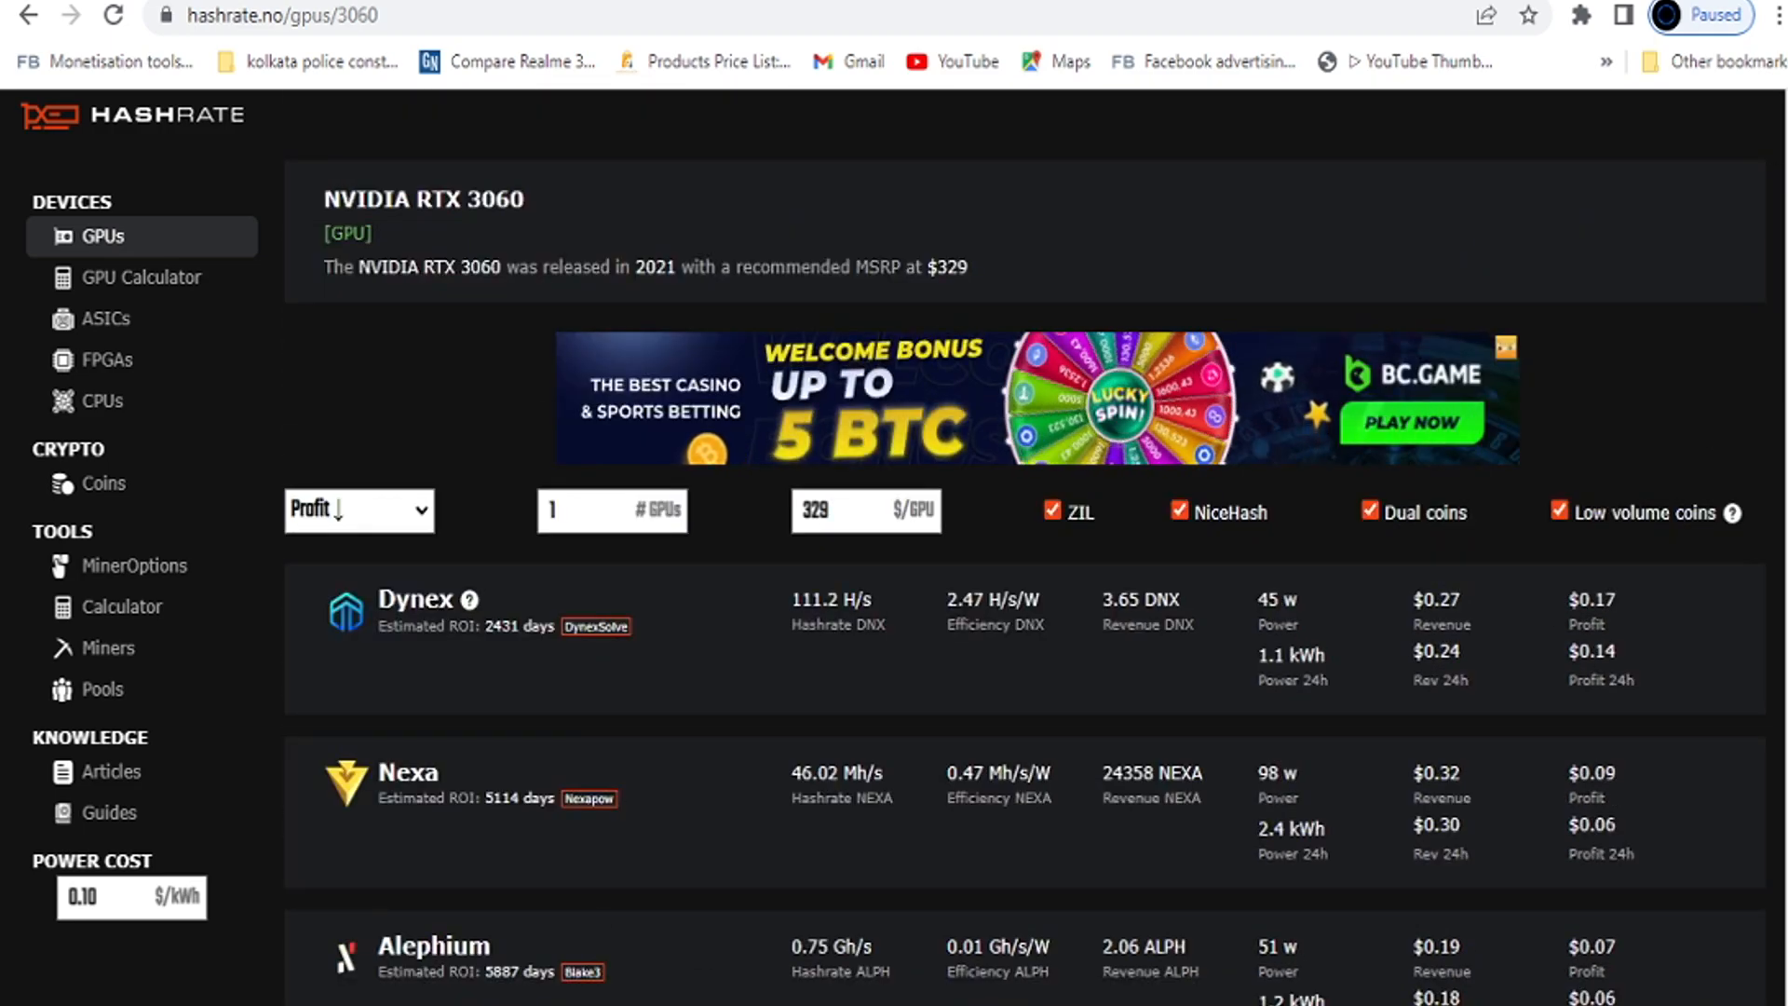
{"action": "scroll", "coordinate": [1740, 379], "scroll_direction": "down", "scroll_amount": 4}
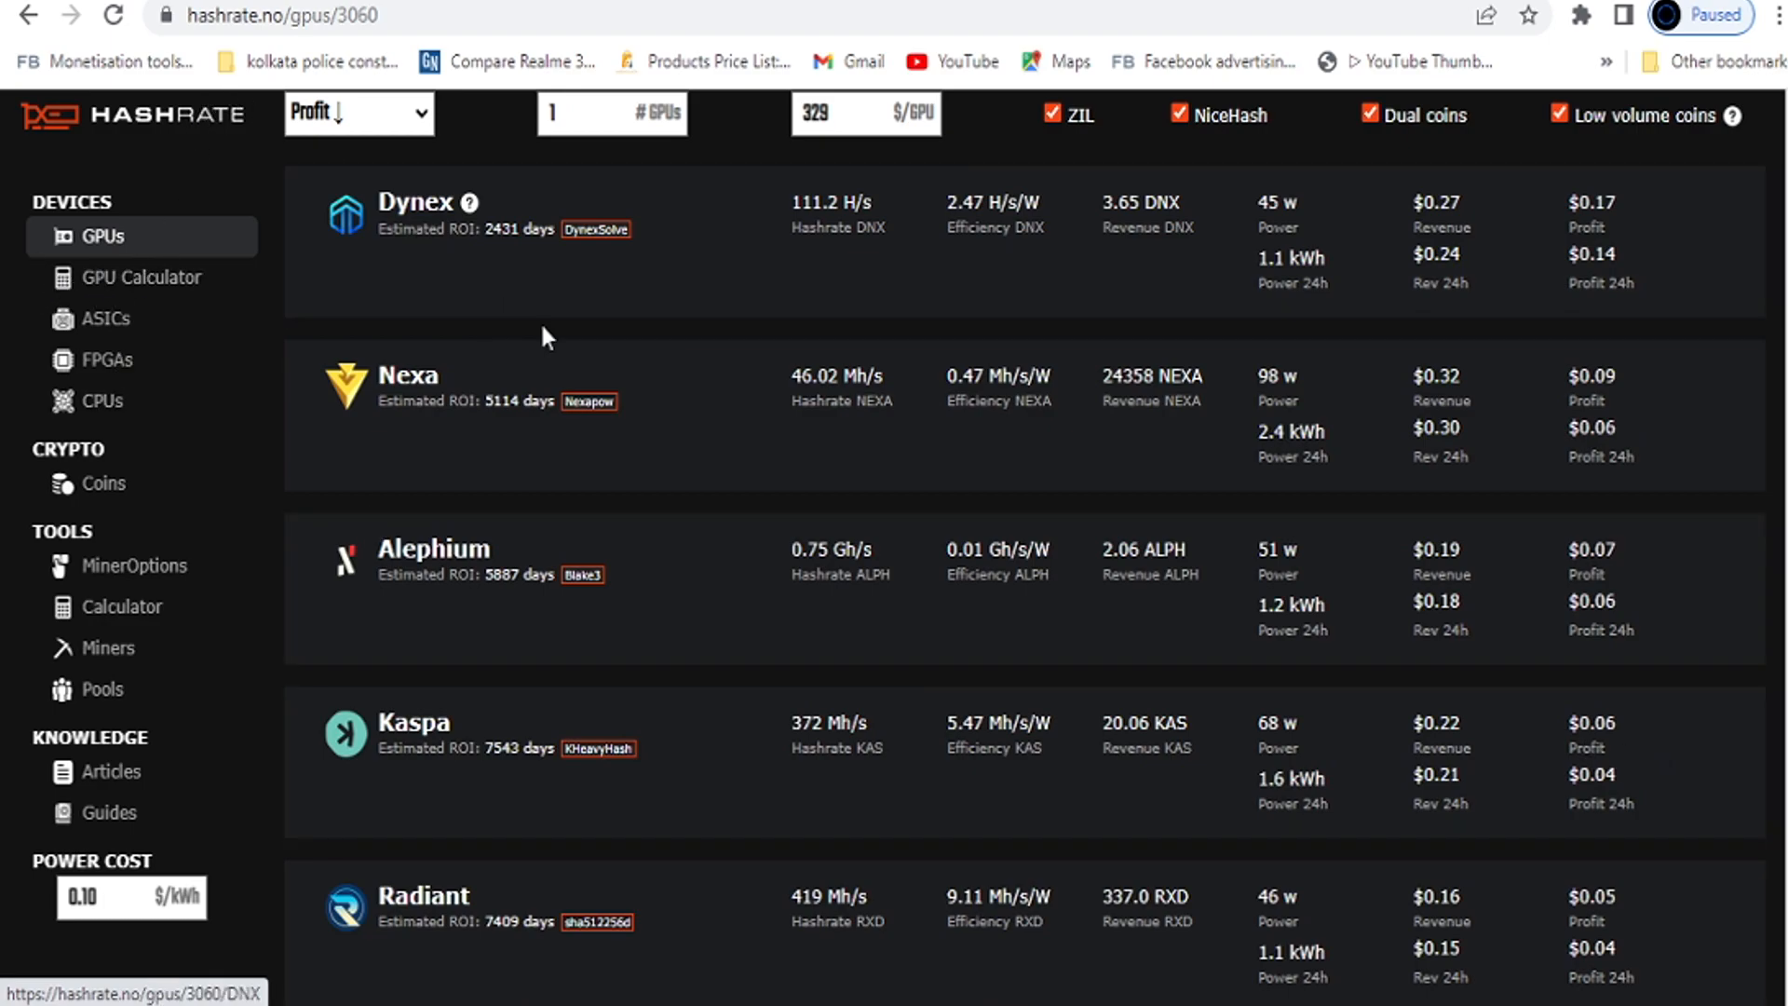
Switch to the hashrate.no home page and review the prices and percentage changes of the listed coins.
{"action": "left_click", "coordinate": [619, 244]}
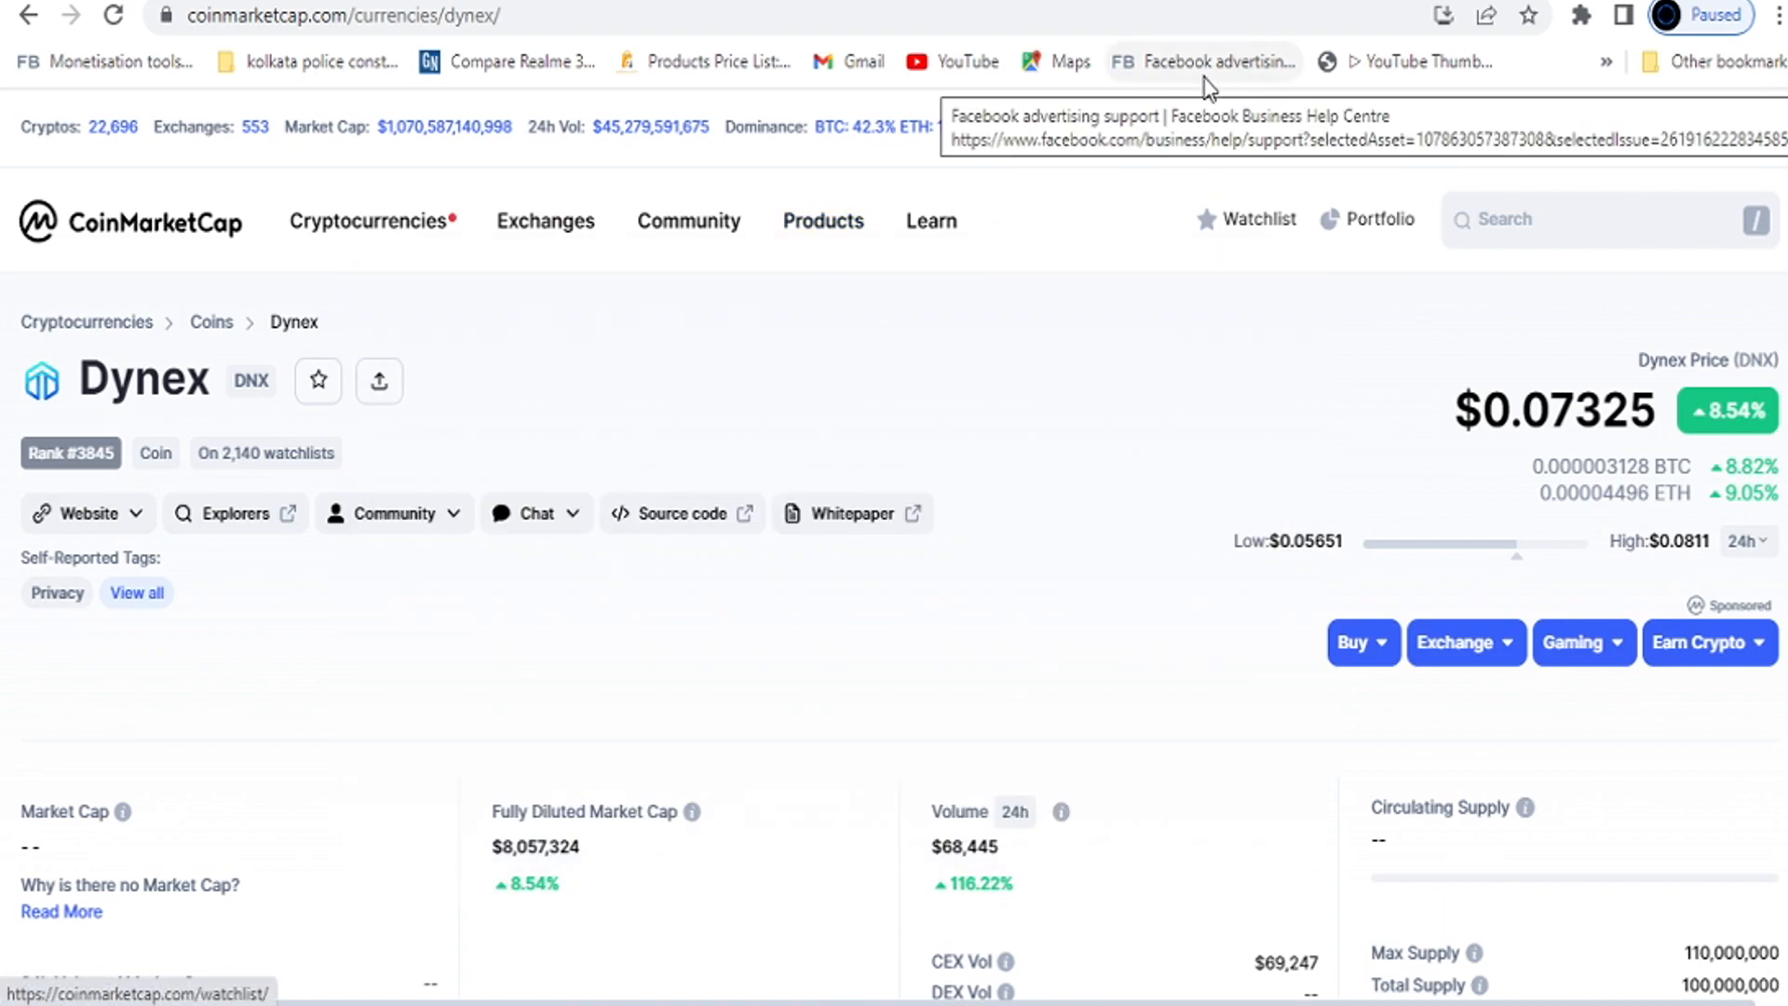
{"action": "key", "text": "ctrl+Tab"}
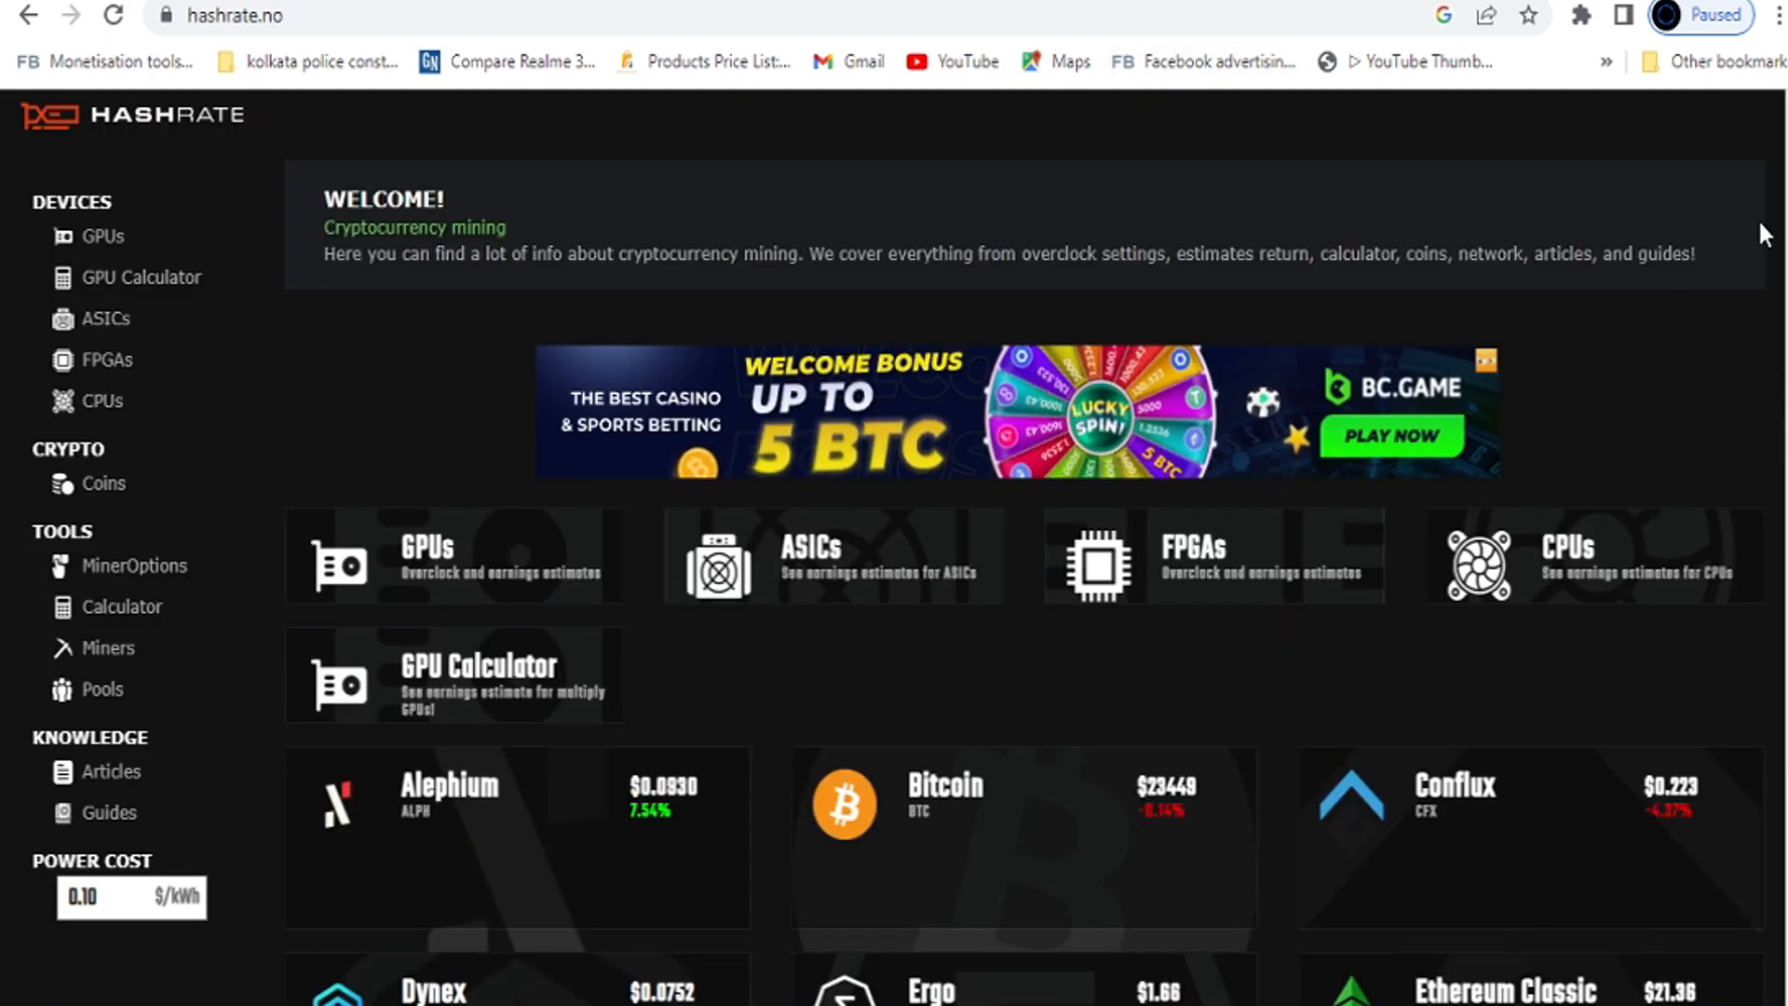
{"action": "scroll", "coordinate": [1024, 558], "scroll_direction": "down", "scroll_amount": 3}
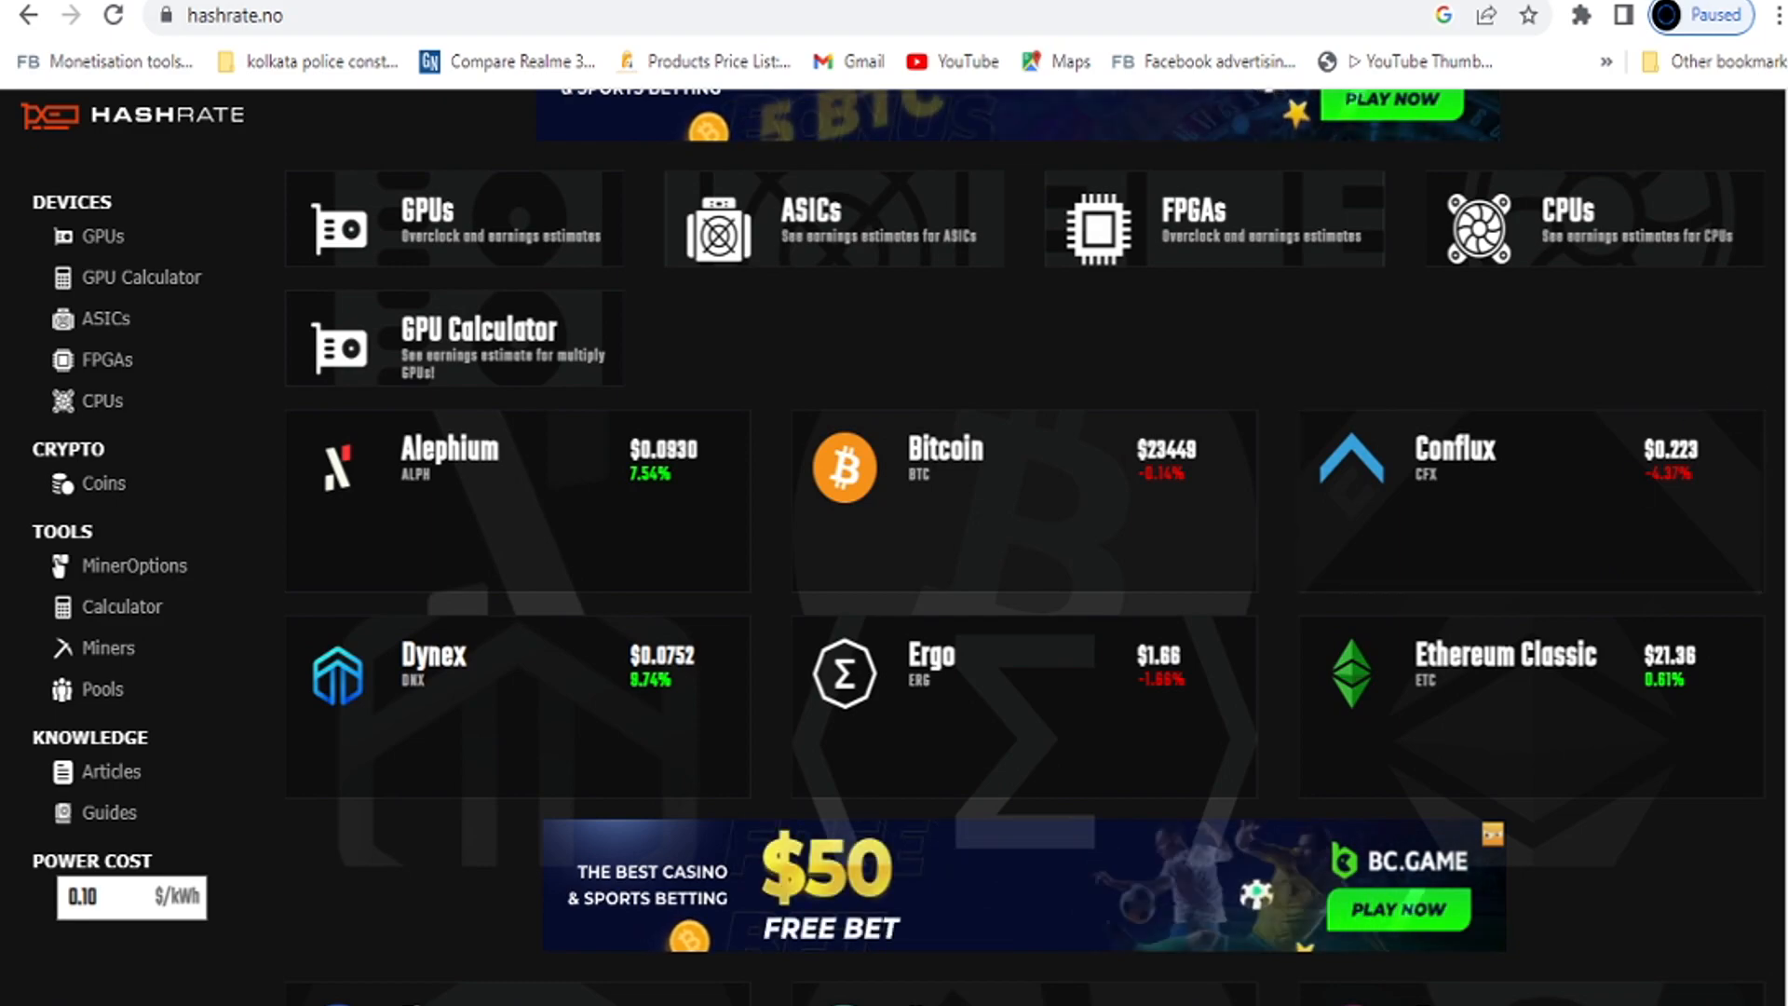
{"action": "scroll", "coordinate": [1025, 559], "scroll_direction": "up", "scroll_amount": 1}
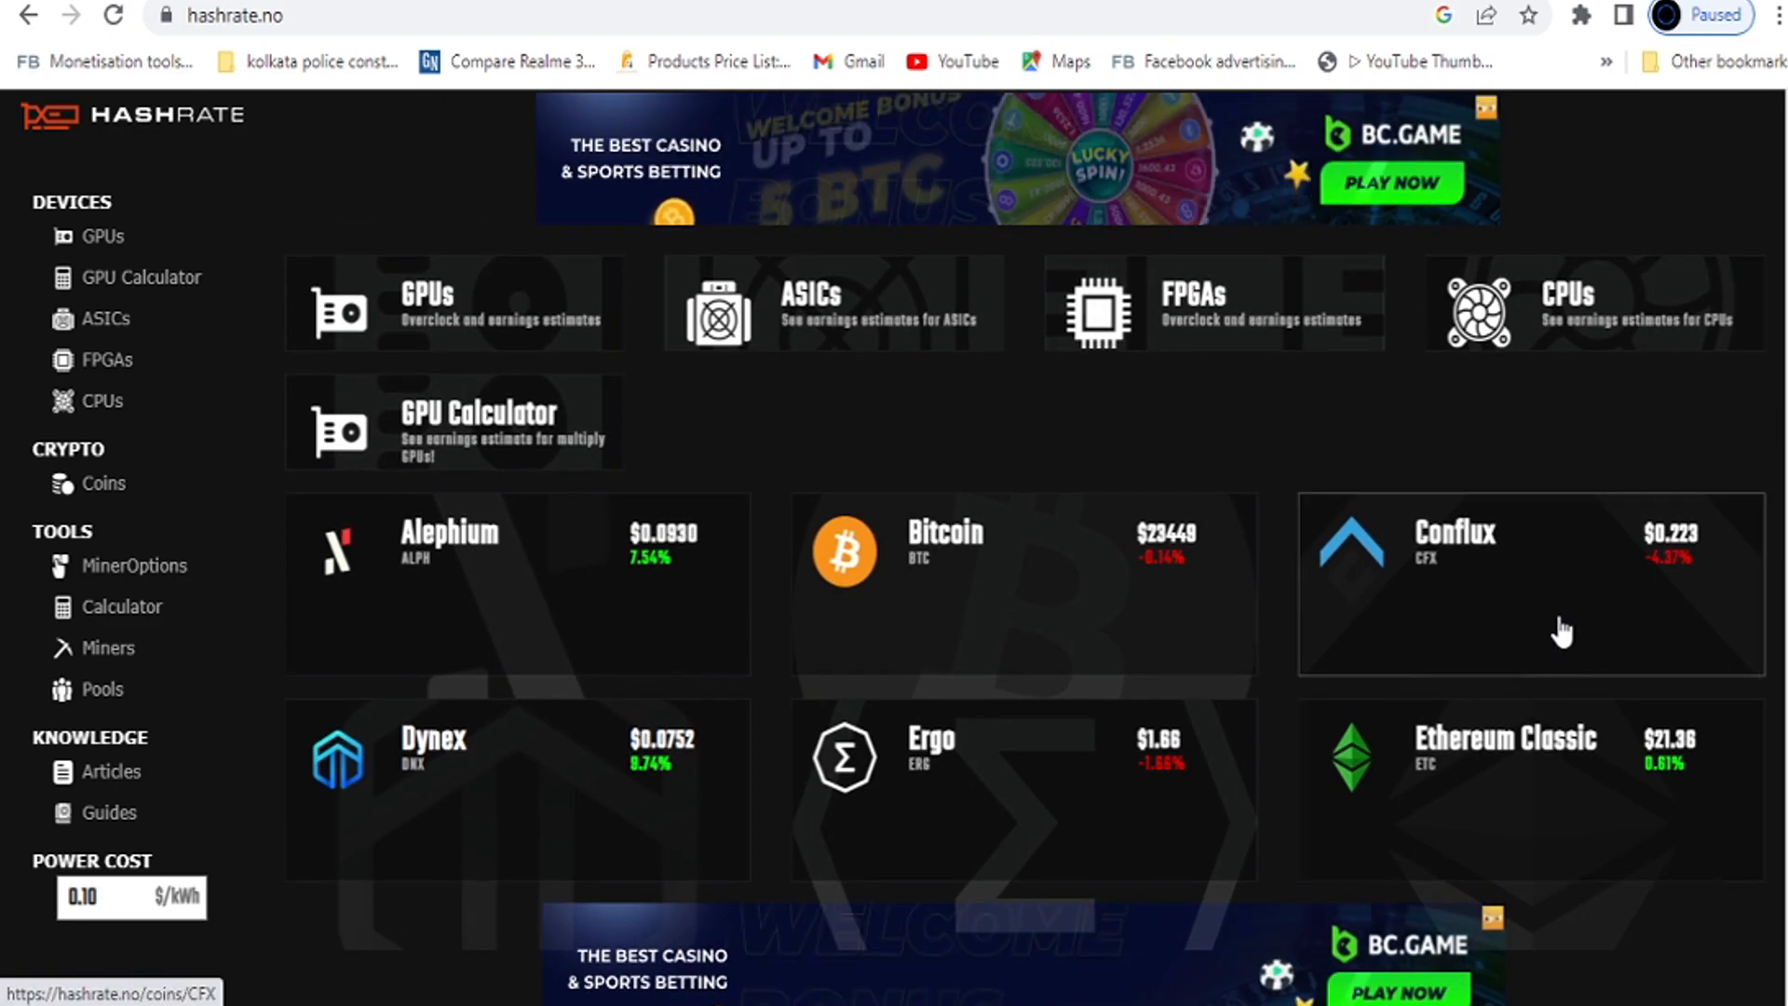
{"action": "scroll", "coordinate": [1024, 559], "scroll_direction": "up", "scroll_amount": 2}
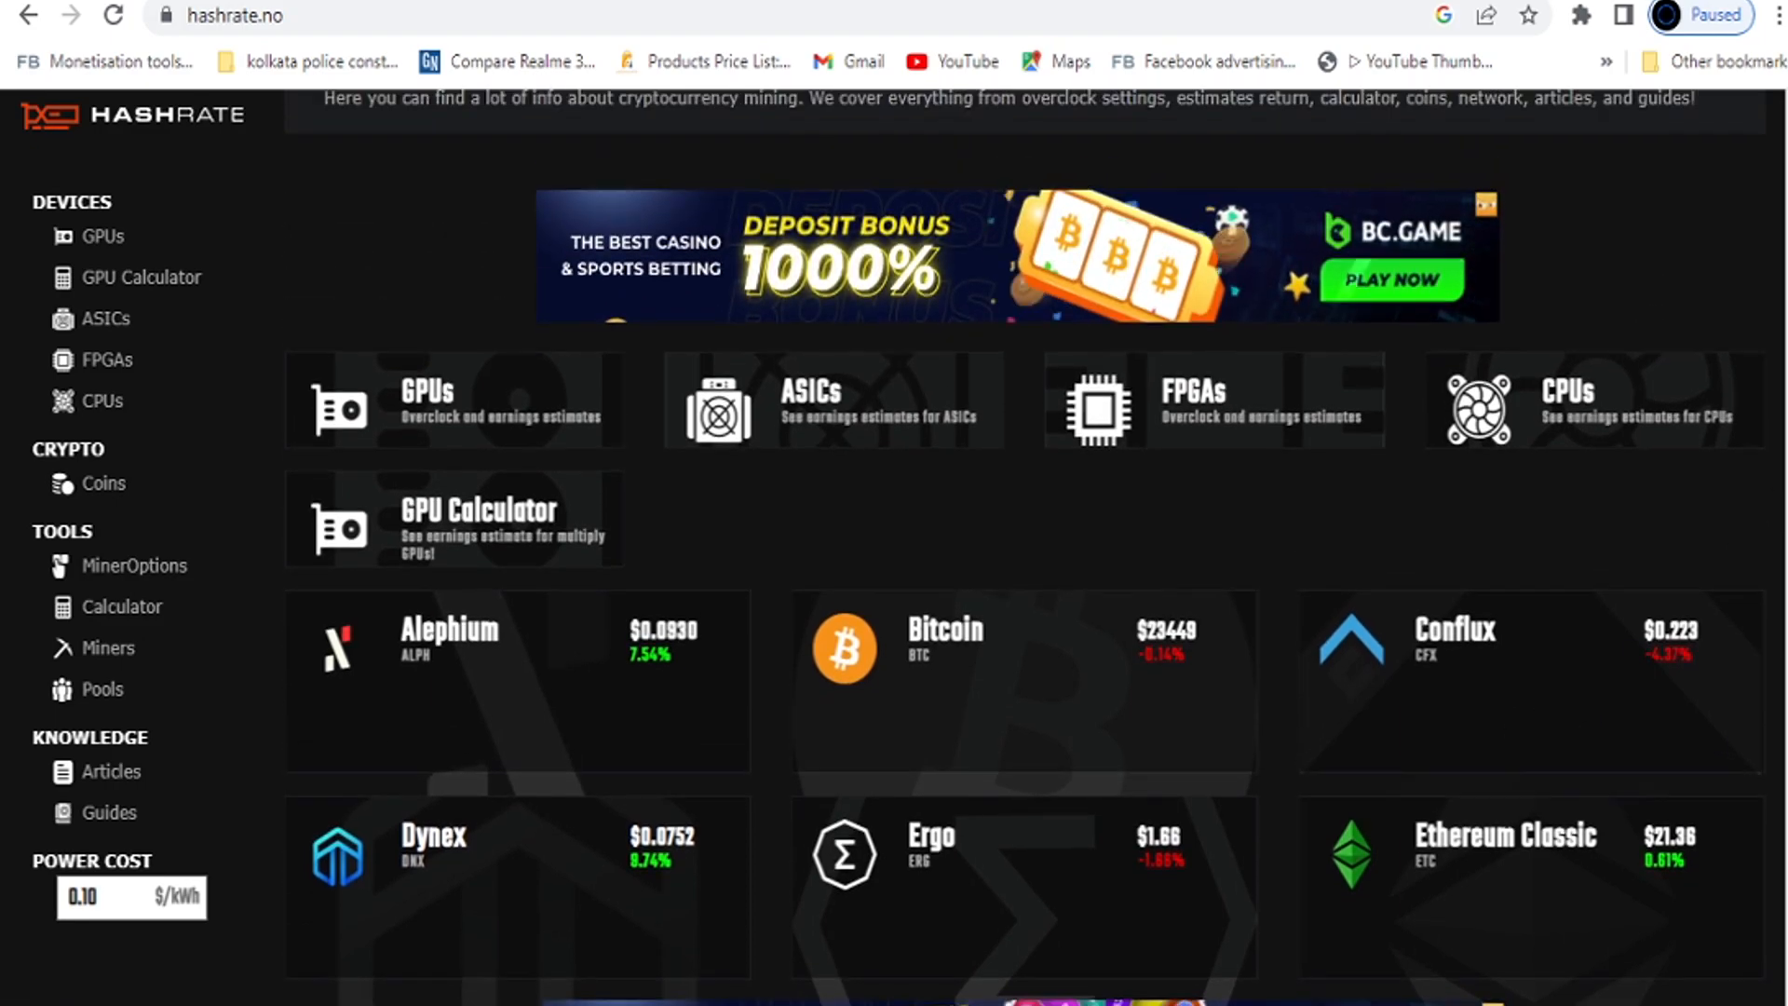
{"action": "scroll", "coordinate": [1024, 559], "scroll_direction": "down", "scroll_amount": 7}
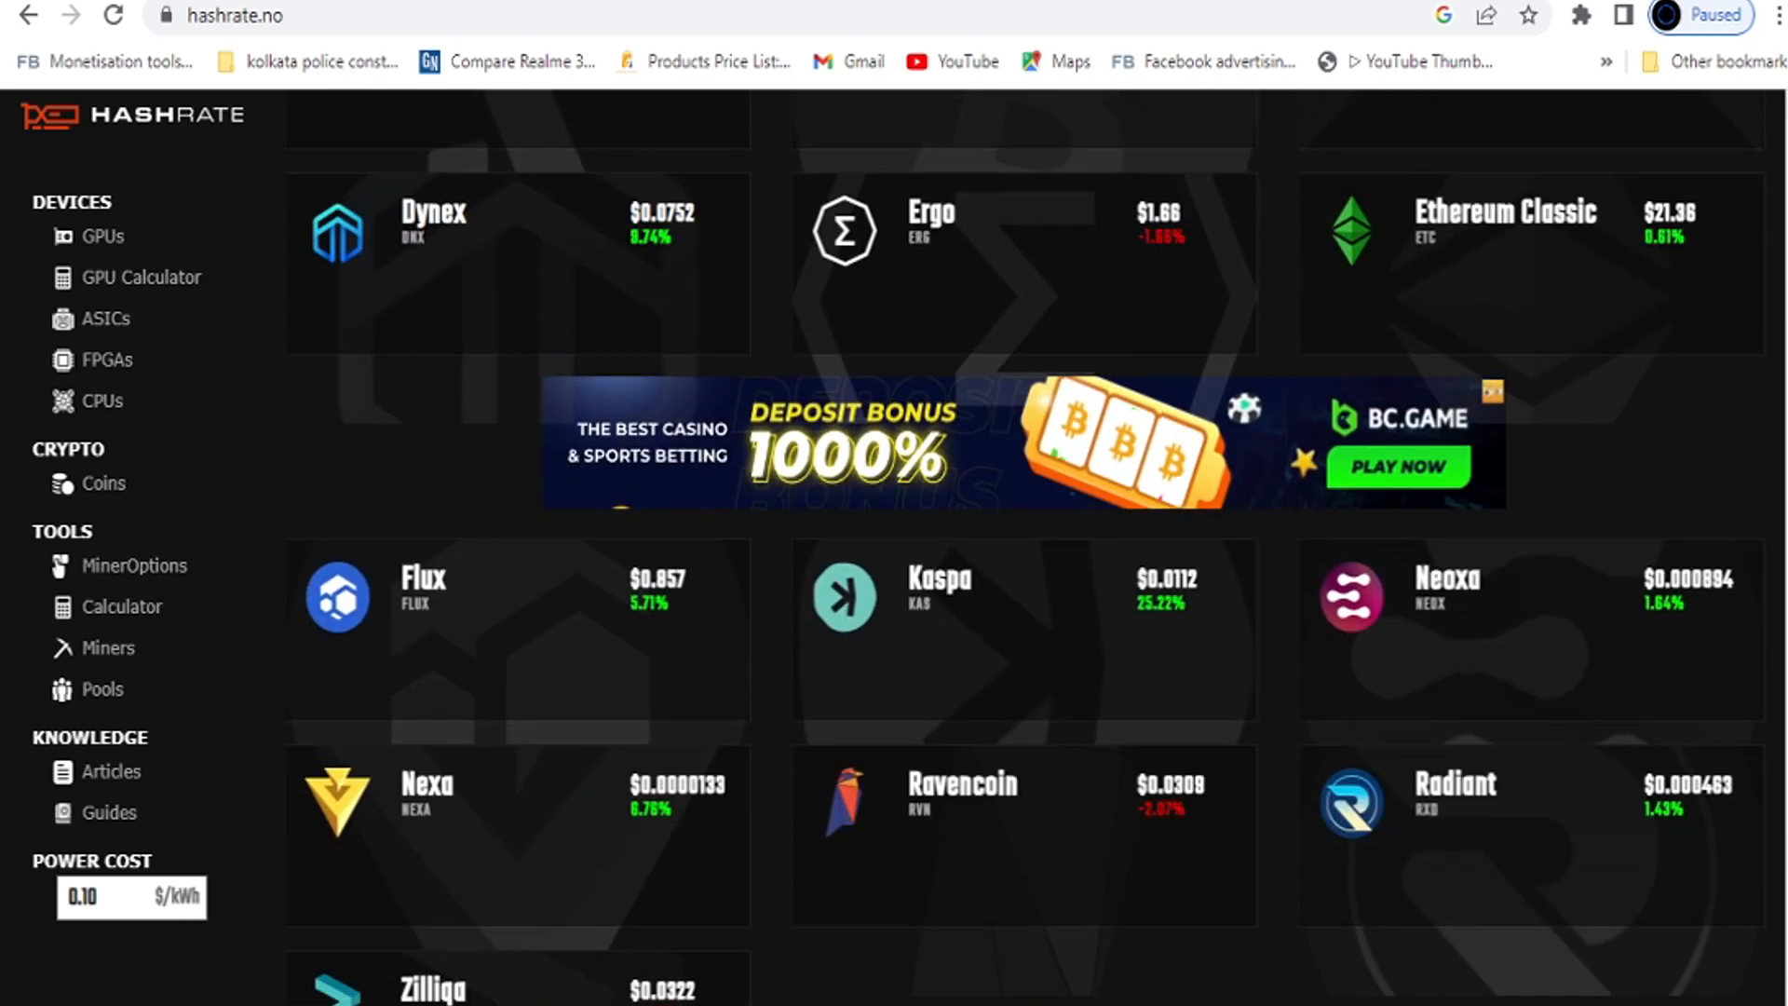
{"action": "scroll", "coordinate": [1024, 559], "scroll_direction": "down", "scroll_amount": 2}
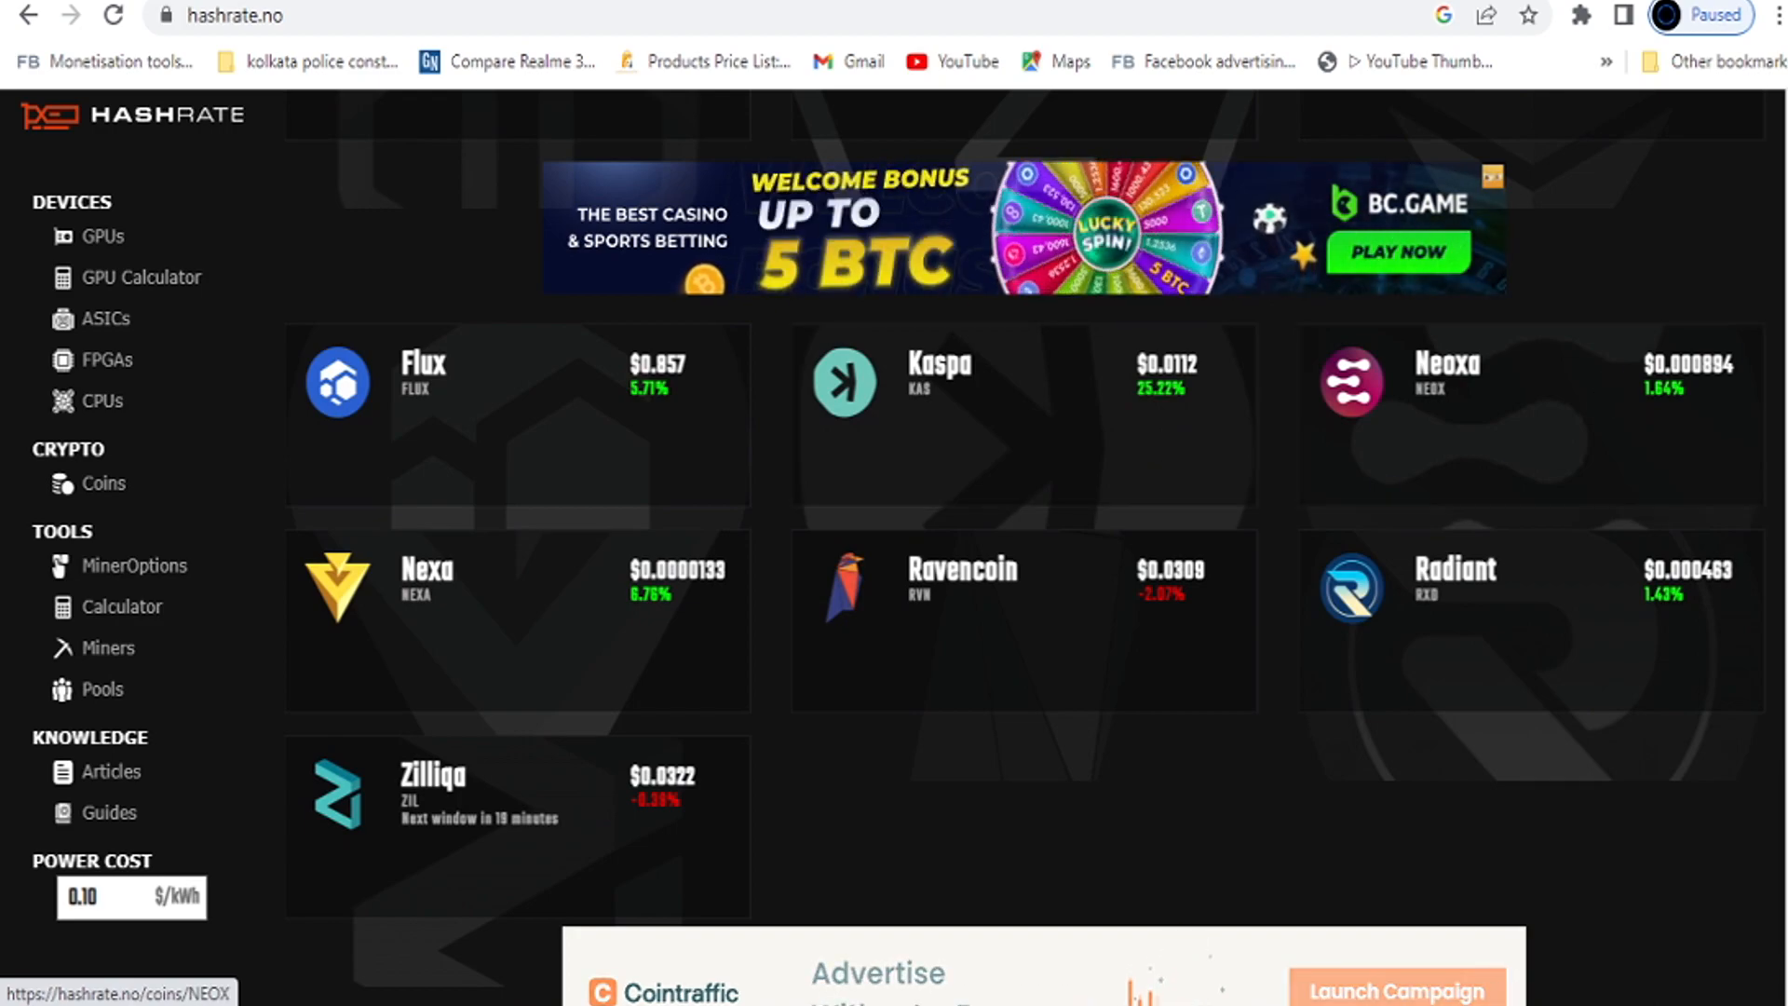
{"action": "scroll", "coordinate": [1322, 484], "scroll_direction": "up", "scroll_amount": 7}
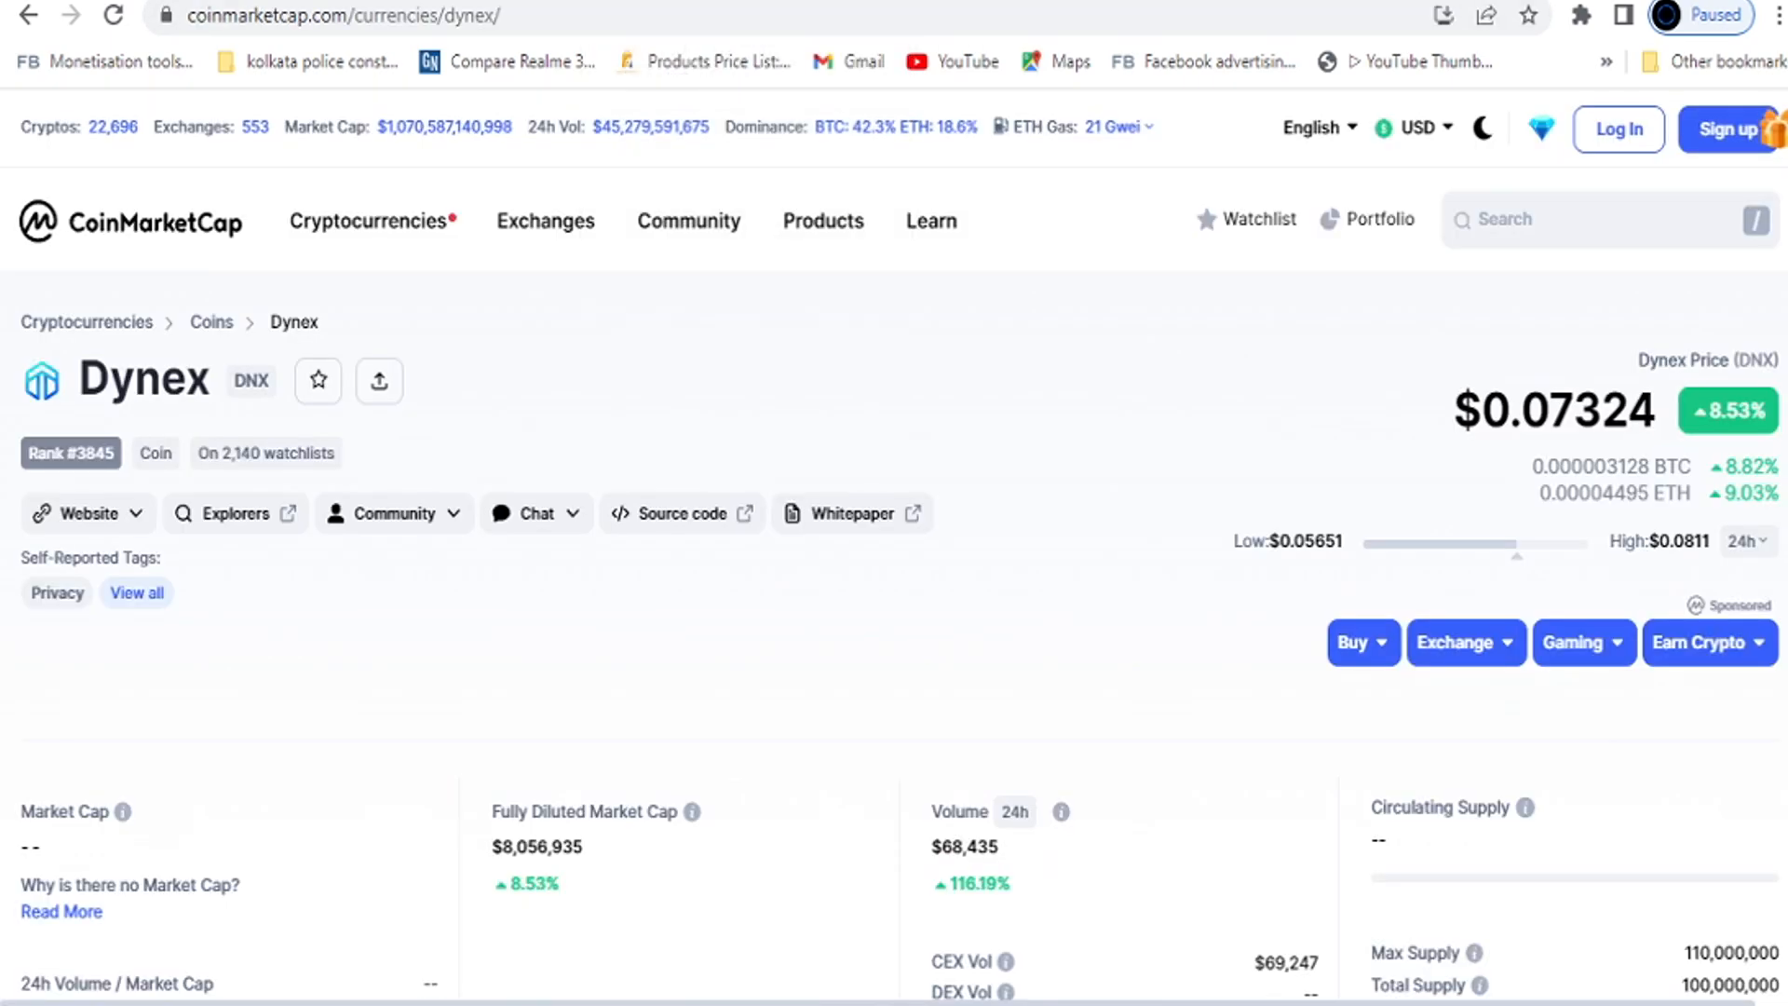
Check the Dynex price on CoinMarketCap, and examine Kaspa's price, market figures and USD chart there.
{"action": "mouse_move", "coordinate": [823, 221]}
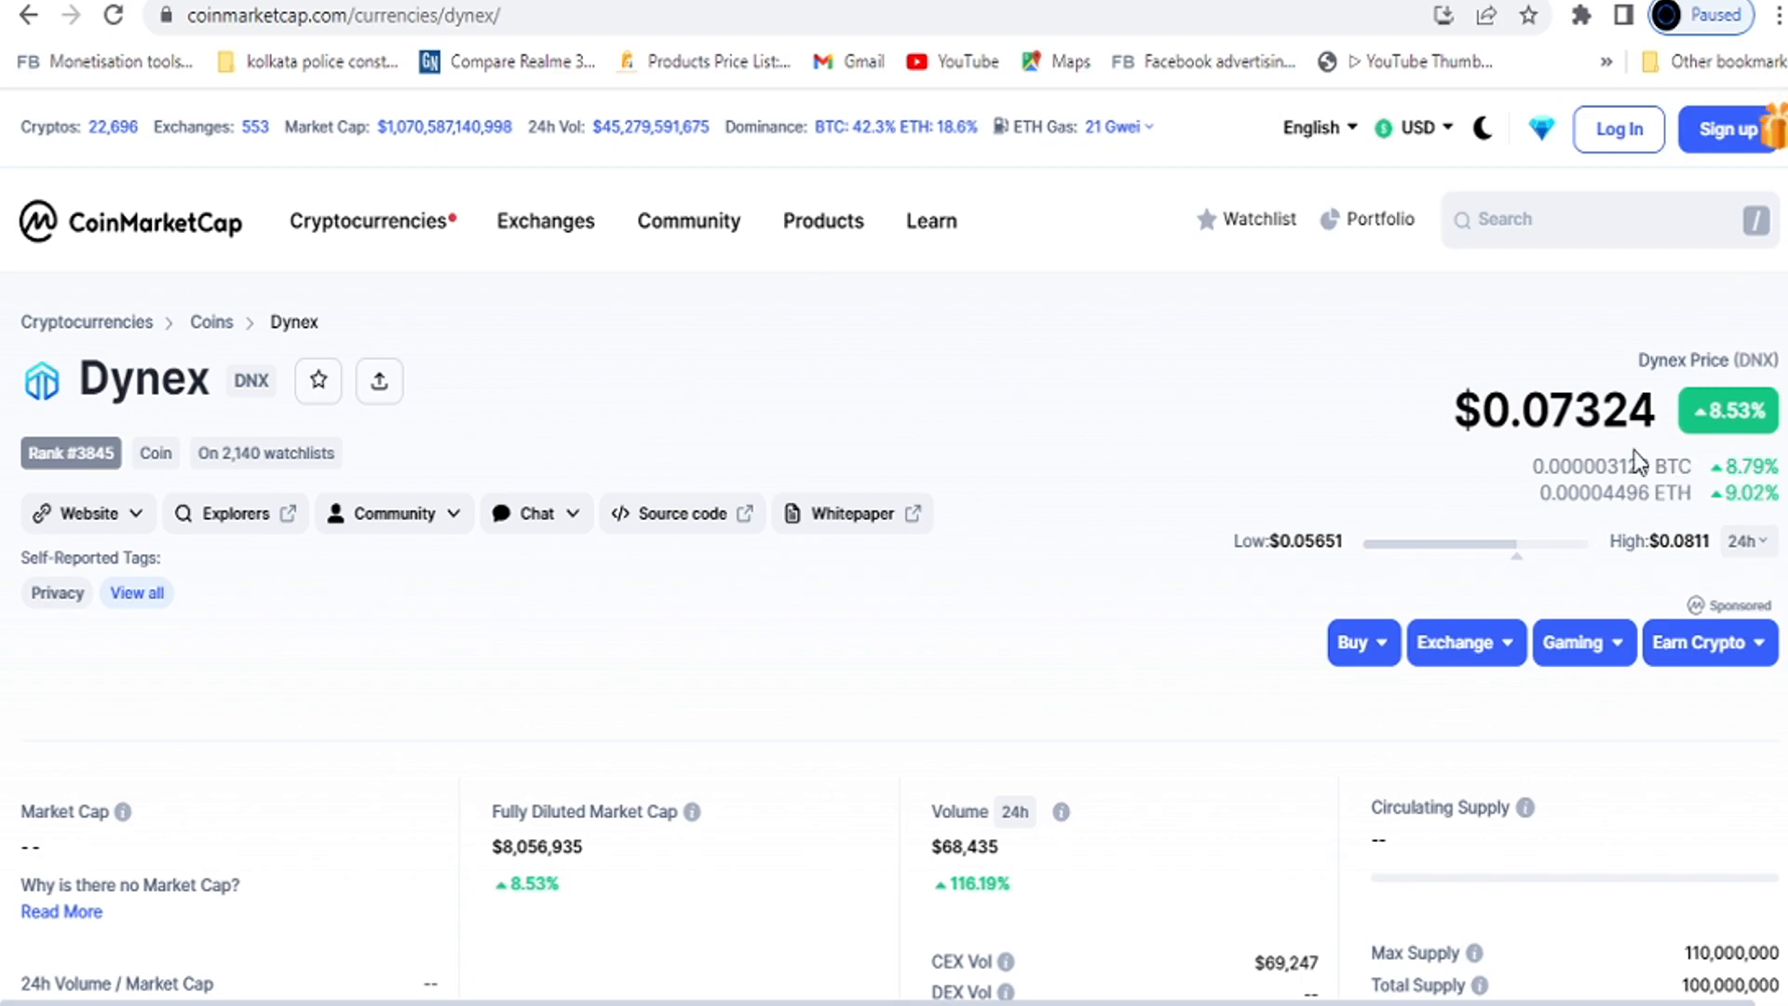
{"action": "left_click", "coordinate": [806, 1]}
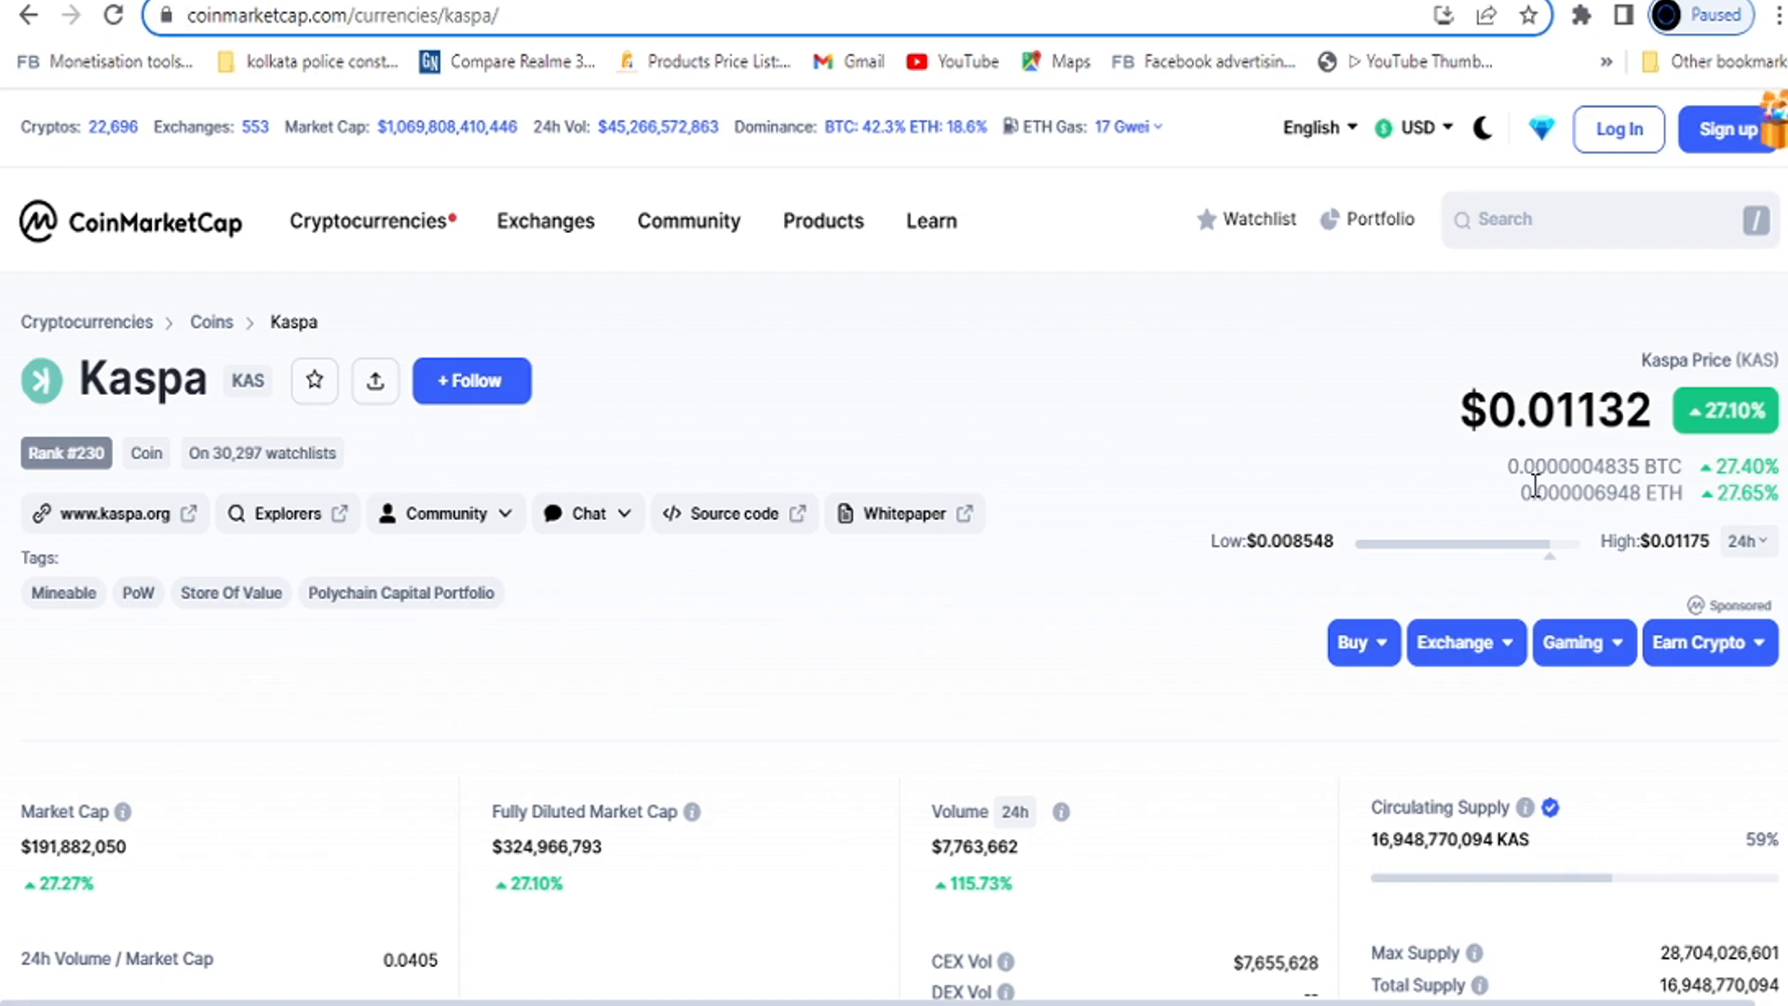
{"action": "scroll", "coordinate": [1114, 503], "scroll_direction": "down", "scroll_amount": 10}
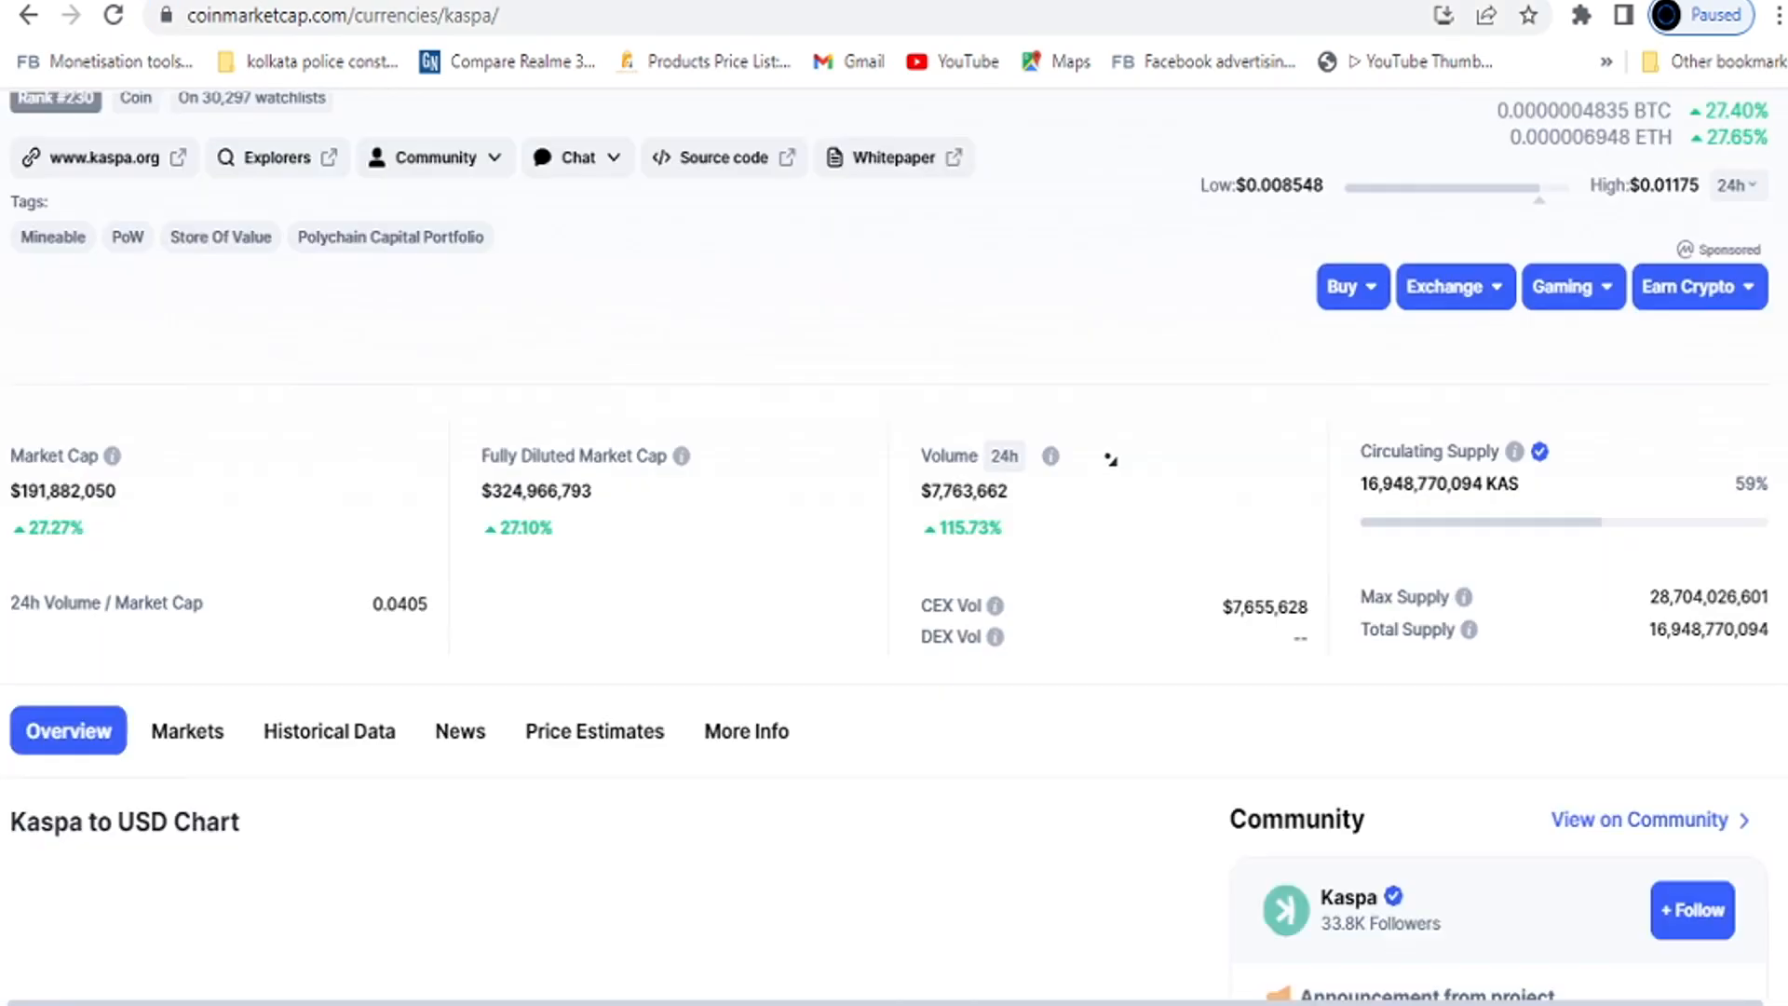
{"action": "scroll", "coordinate": [1146, 252], "scroll_direction": "down", "scroll_amount": 4}
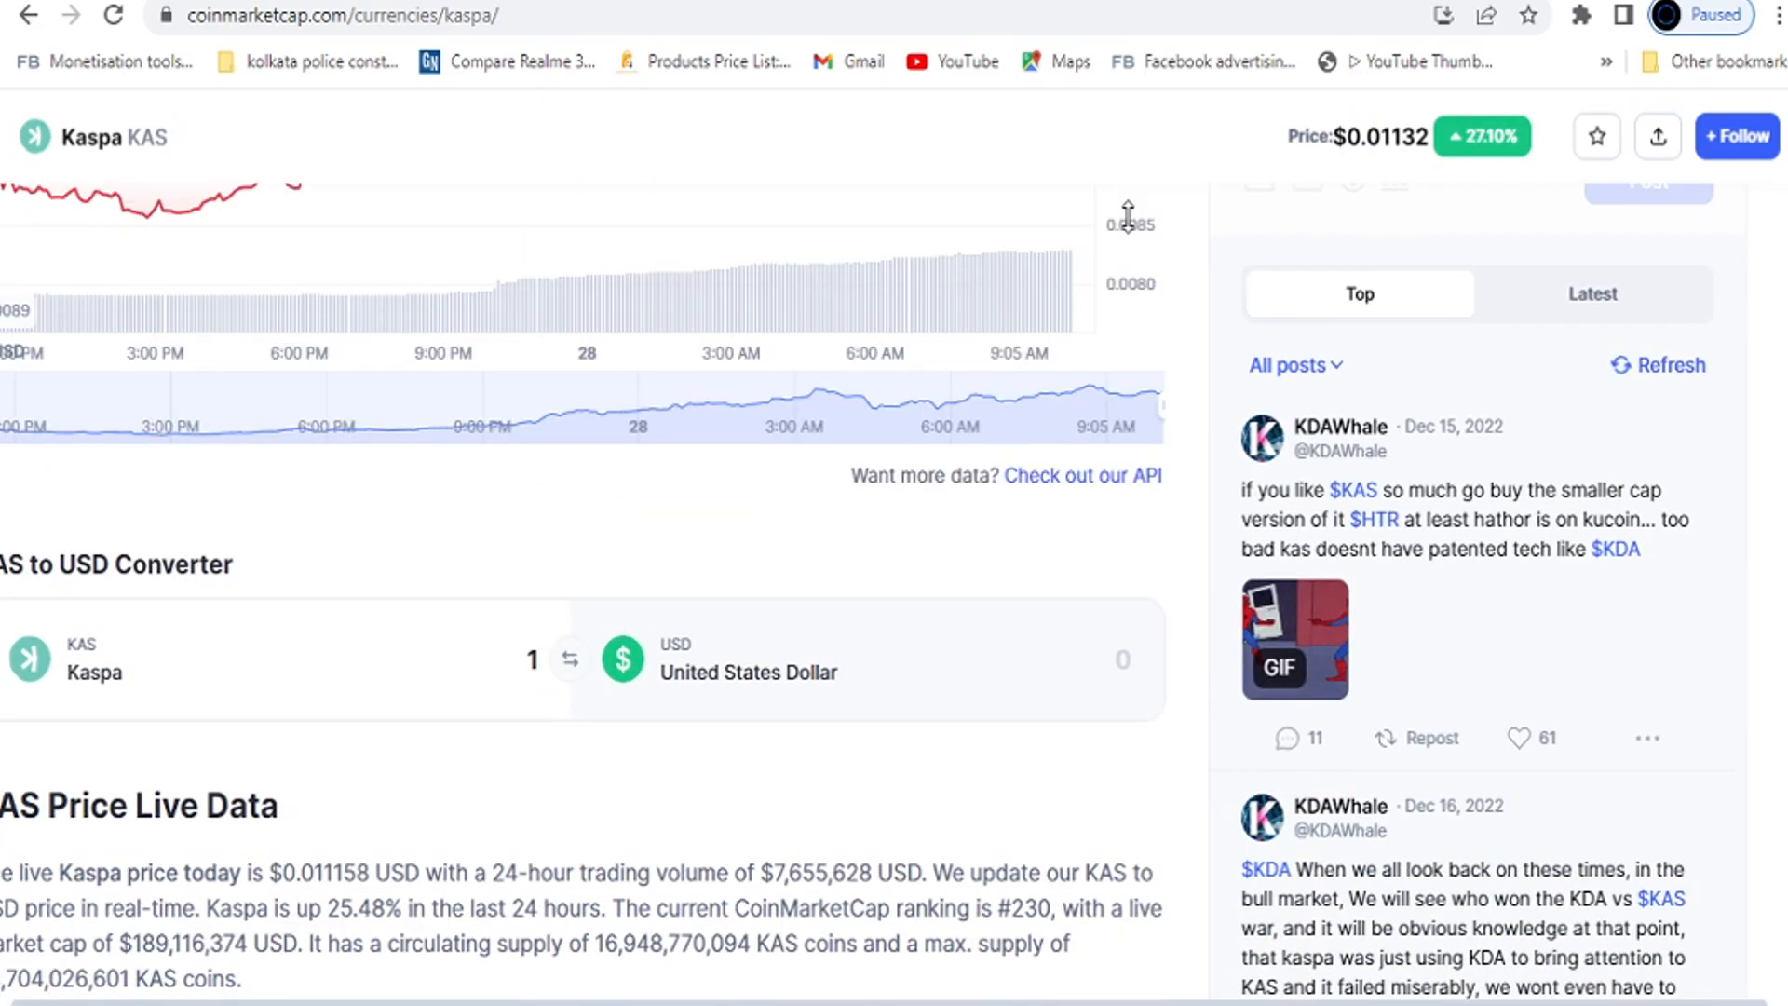
{"action": "scroll", "coordinate": [1201, 531], "scroll_direction": "up", "scroll_amount": 5}
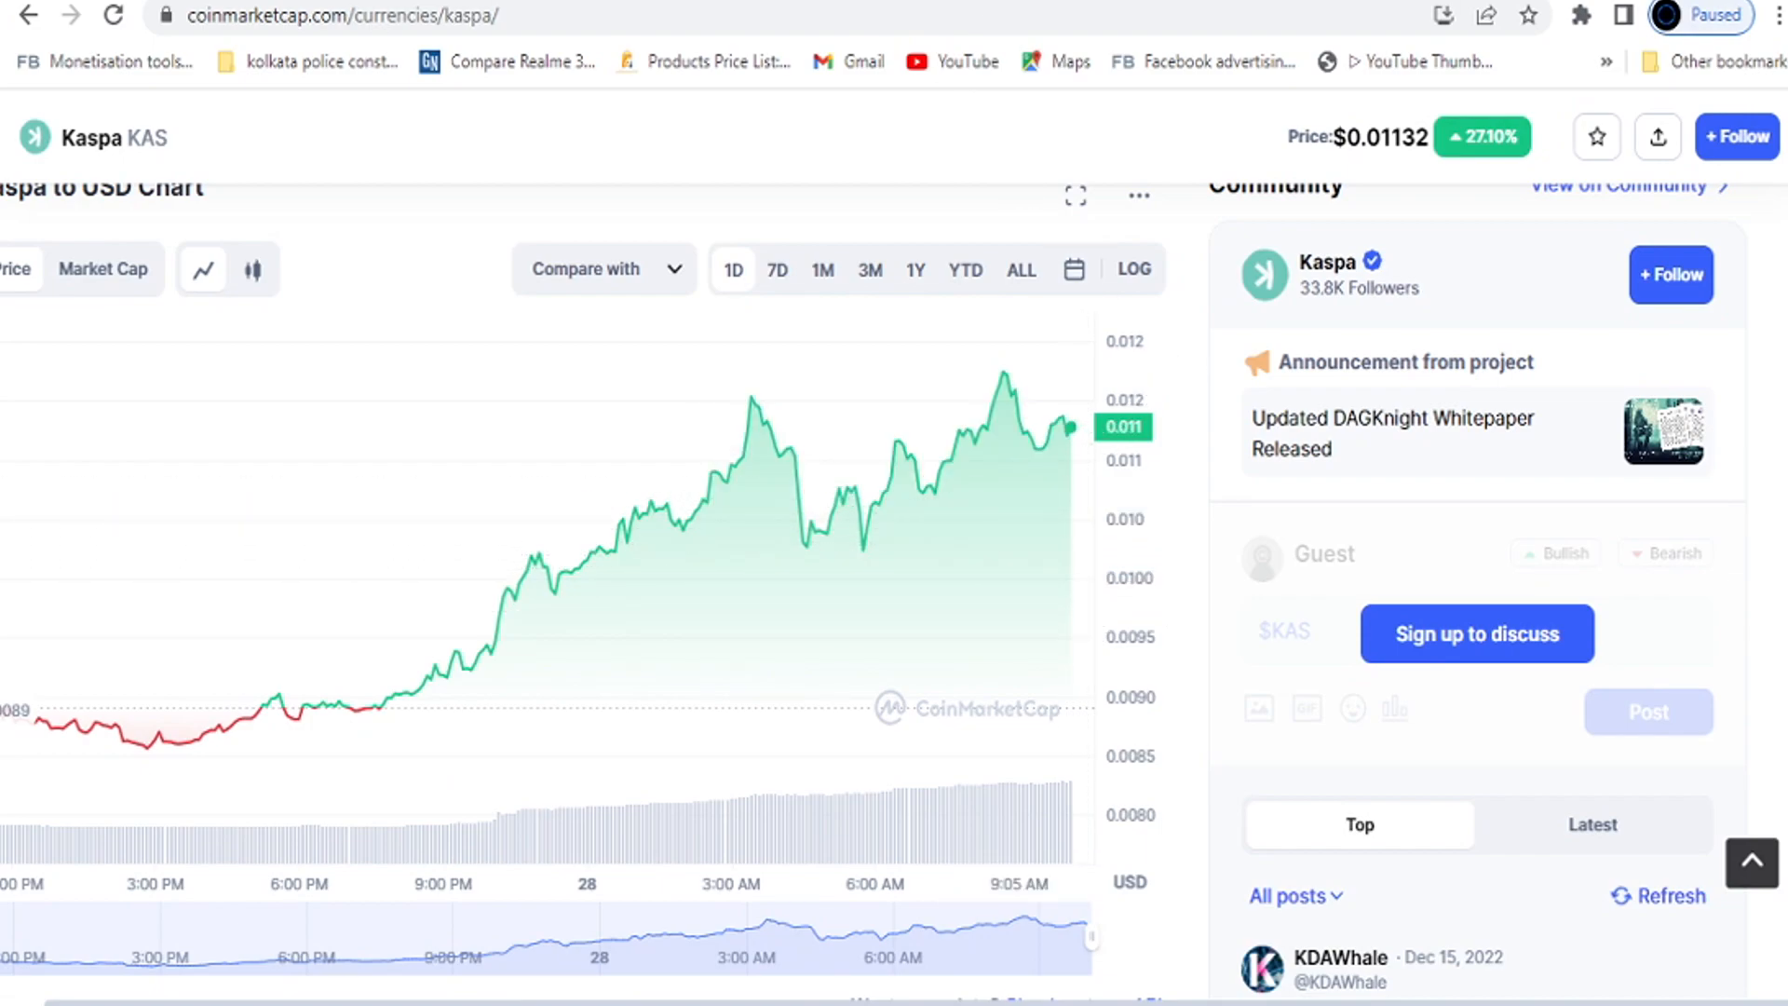
Switch to the kaspa.org home page and read through its project introduction and community links.
{"action": "left_click", "coordinate": [219, 1]}
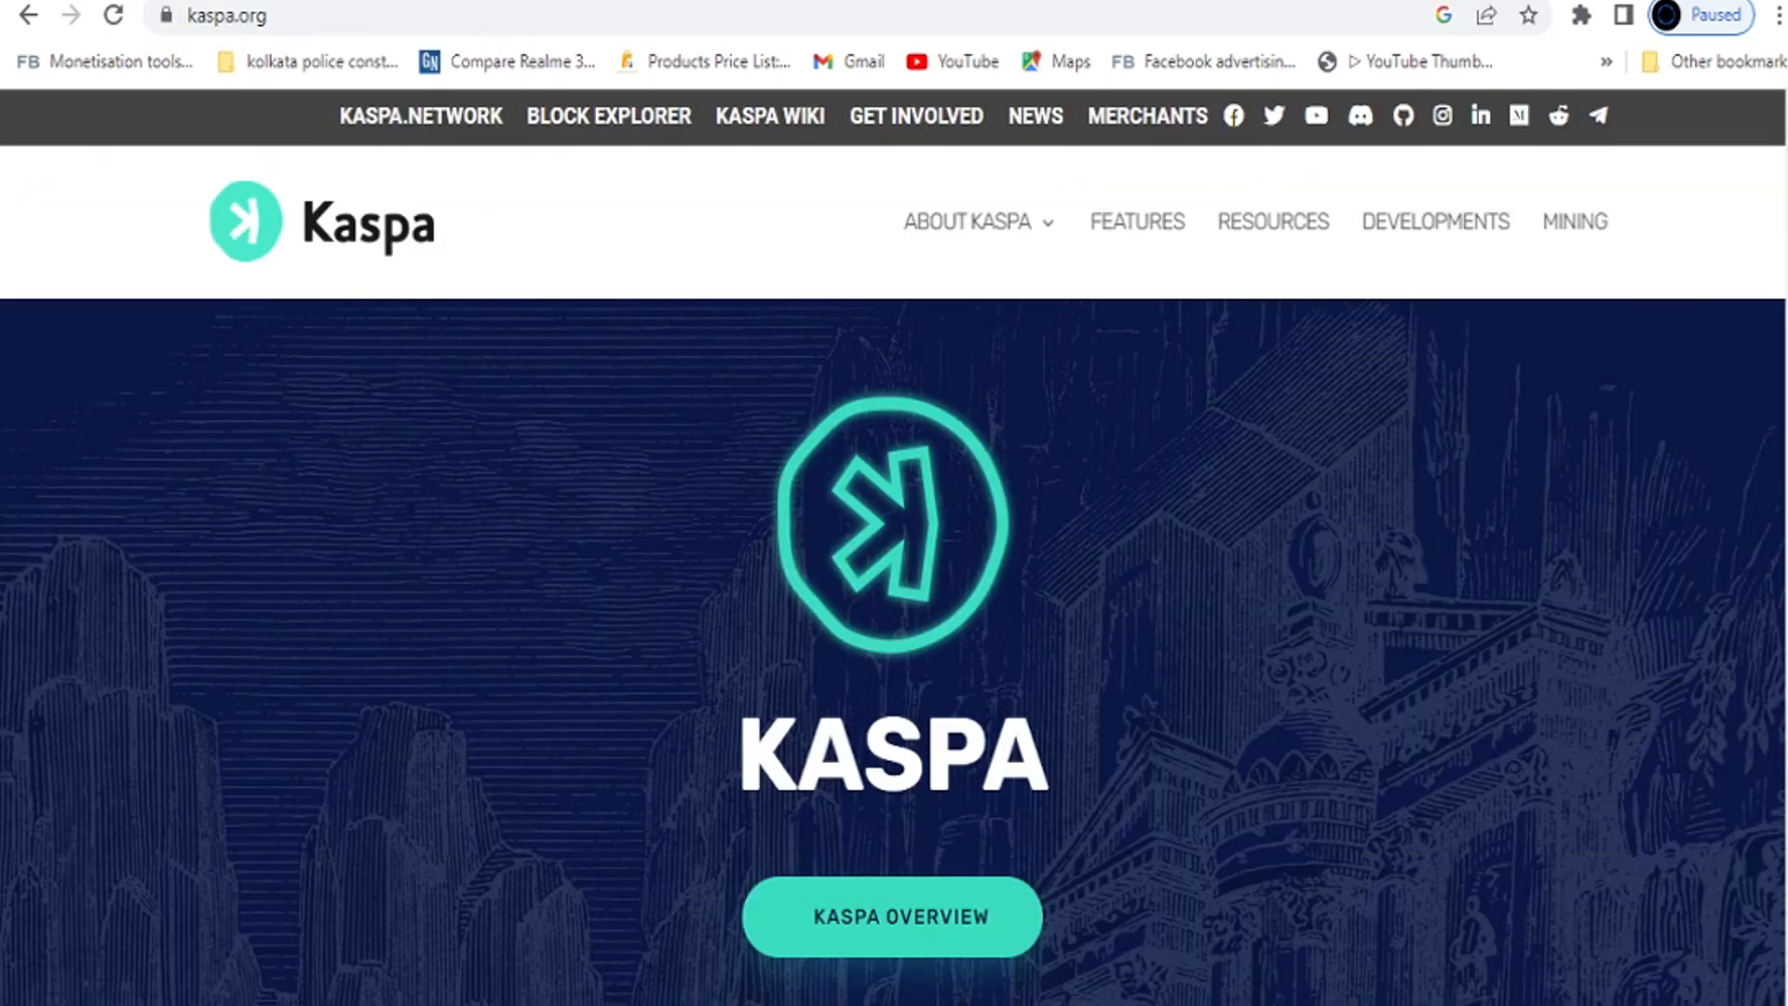
{"action": "scroll", "coordinate": [894, 651], "scroll_direction": "down", "scroll_amount": 2}
{"action": "scroll", "coordinate": [893, 614], "scroll_direction": "down", "scroll_amount": 4}
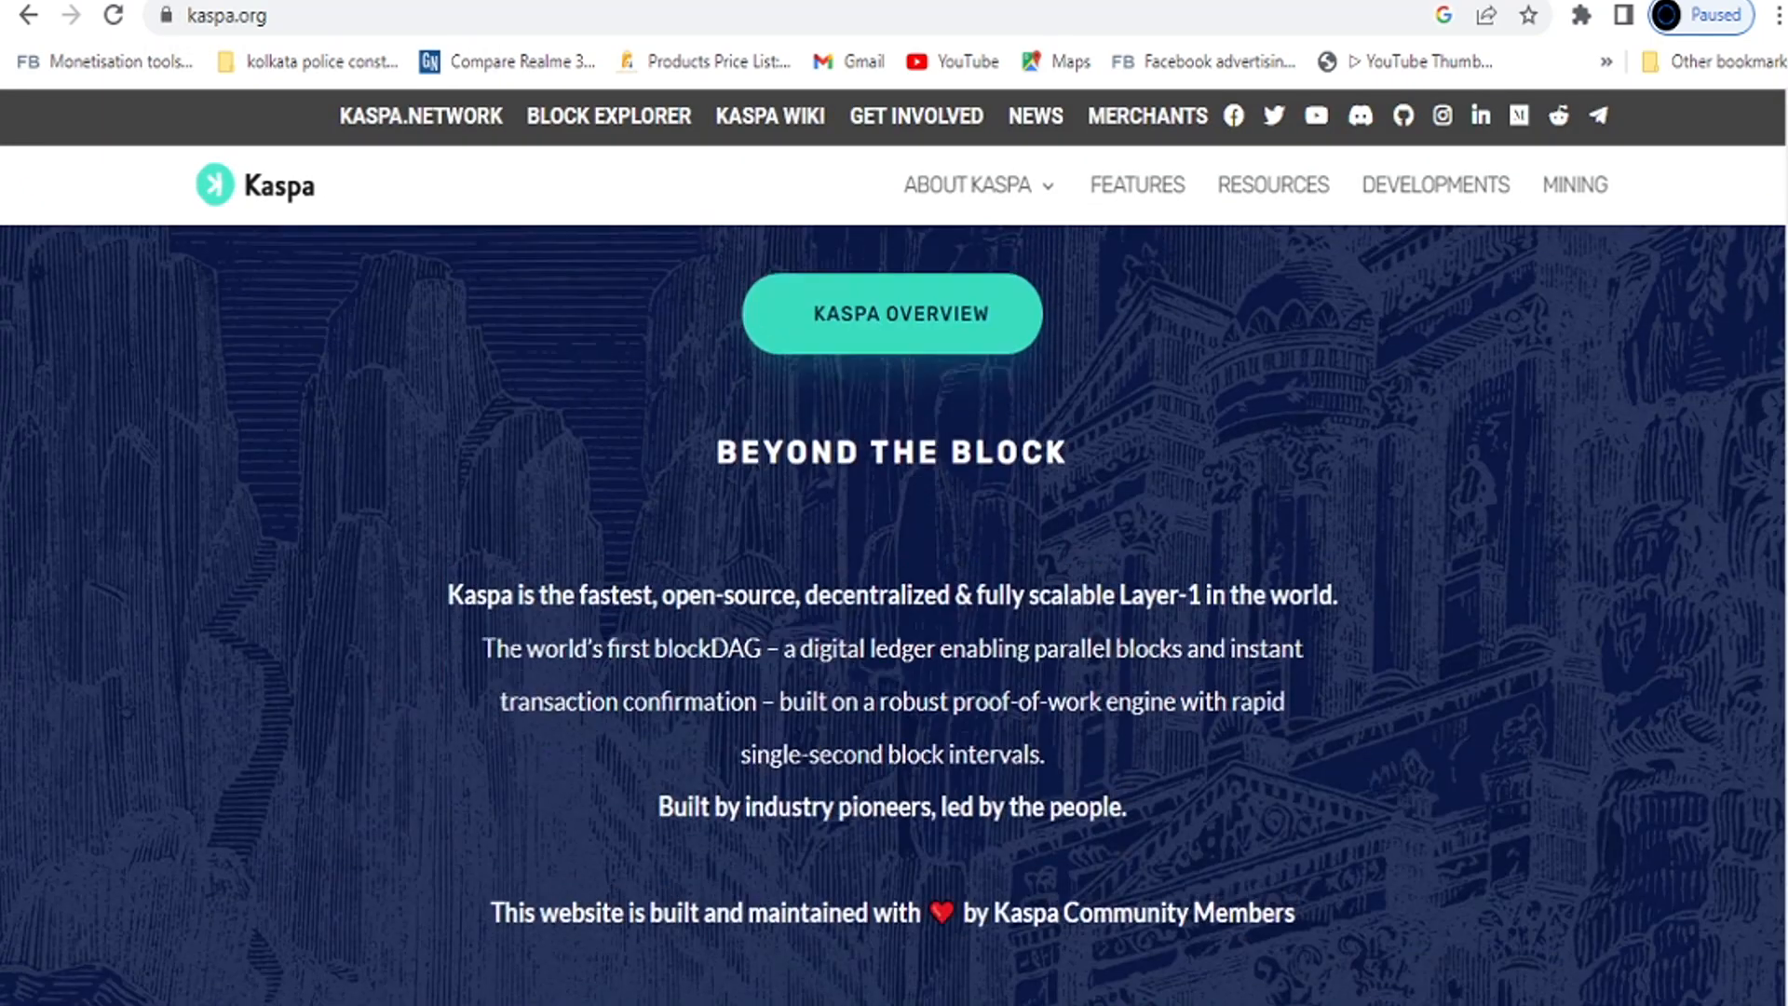
{"action": "scroll", "coordinate": [894, 614], "scroll_direction": "down", "scroll_amount": 5}
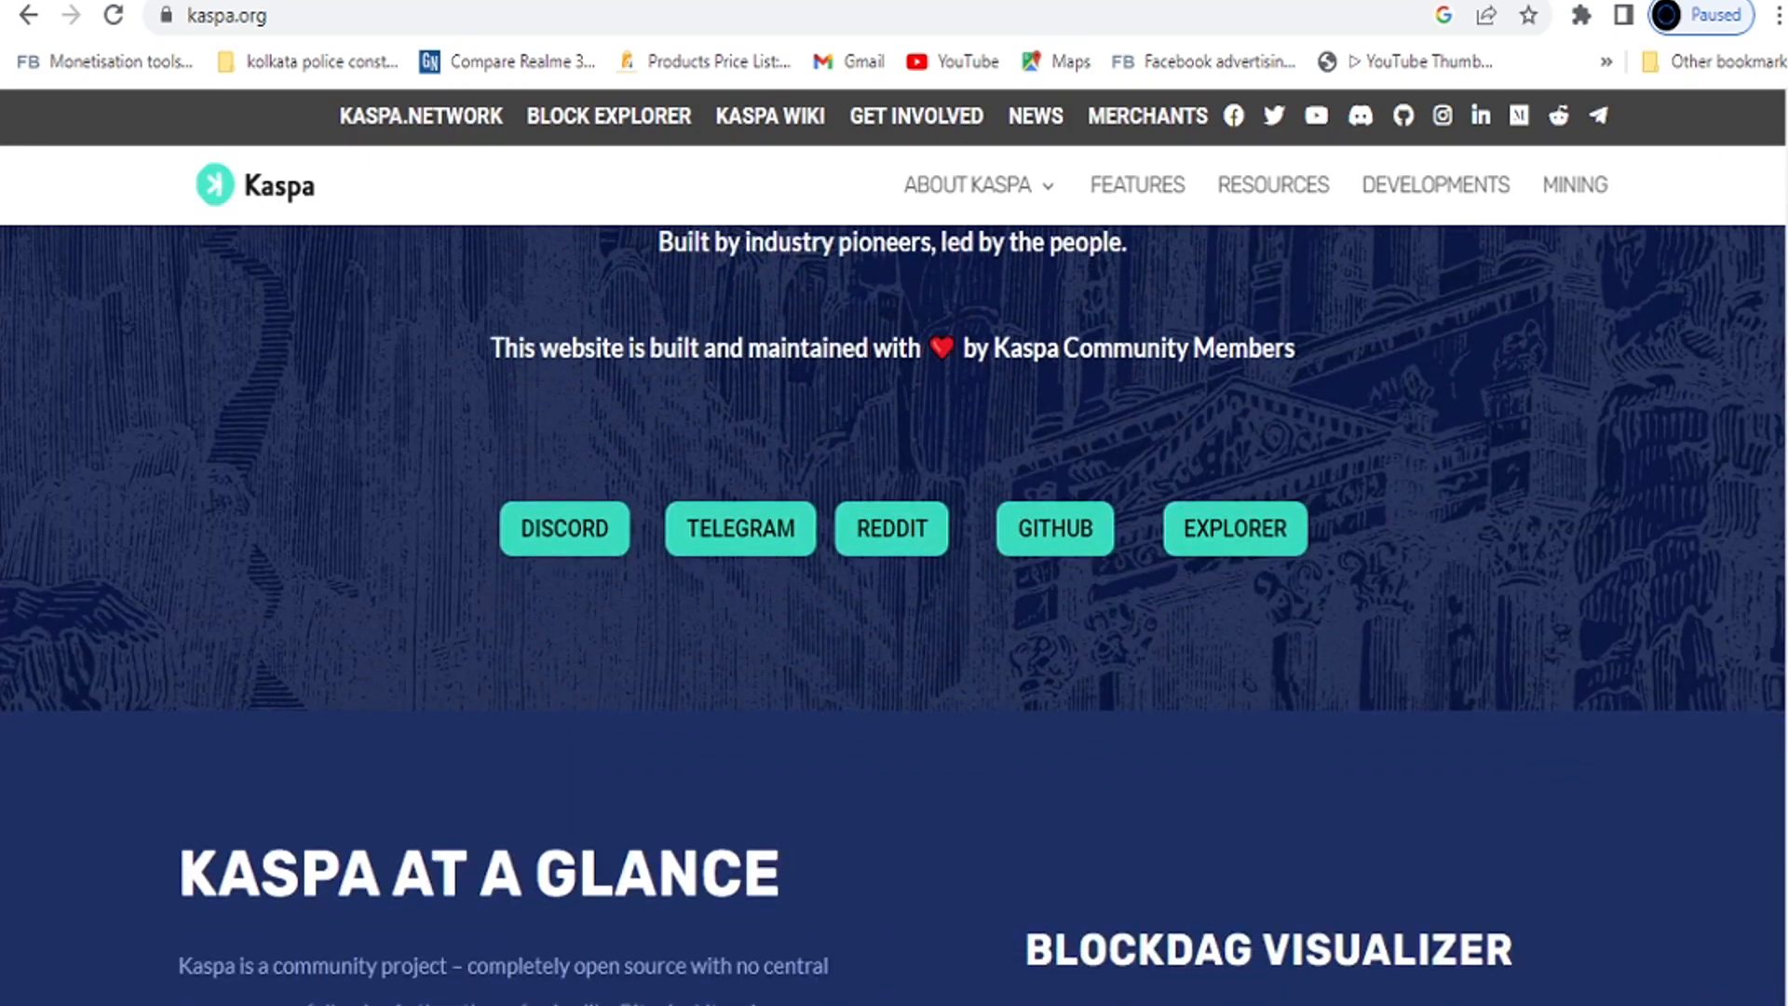
{"action": "scroll", "coordinate": [894, 615], "scroll_direction": "up", "scroll_amount": 12}
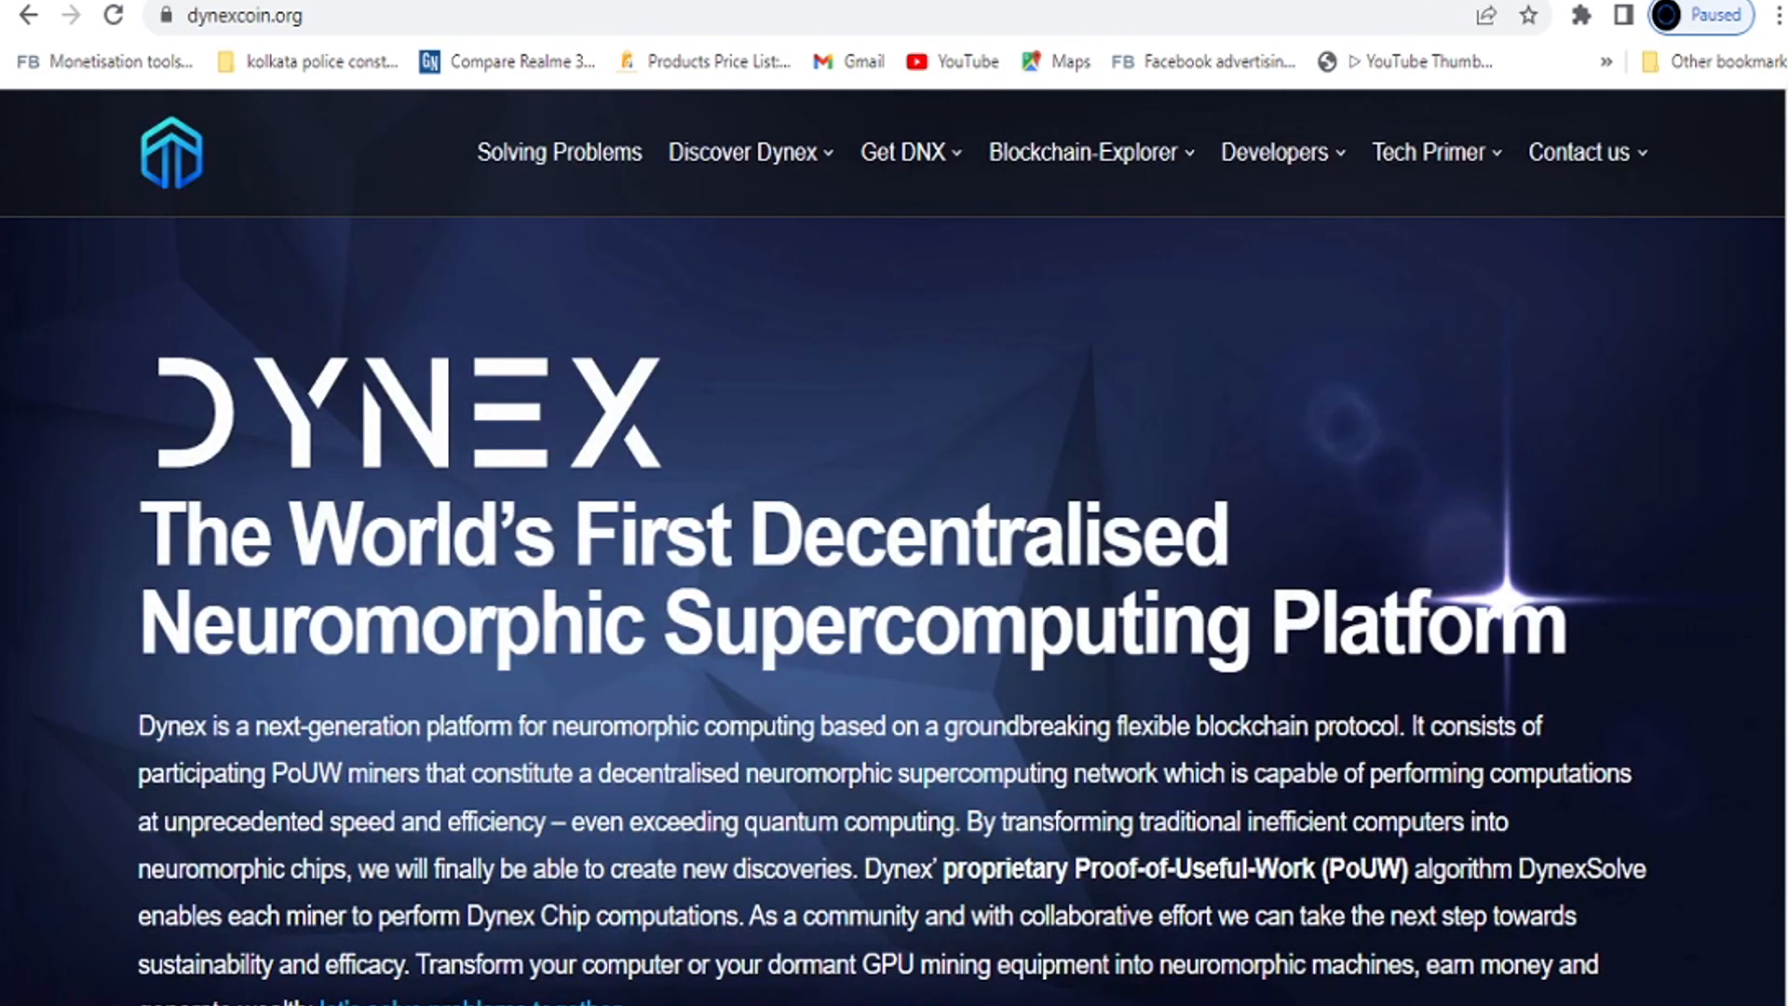
Read the Dynex home page, including its platform description and network statistics.
{"action": "scroll", "coordinate": [893, 550], "scroll_direction": "down", "scroll_amount": 9}
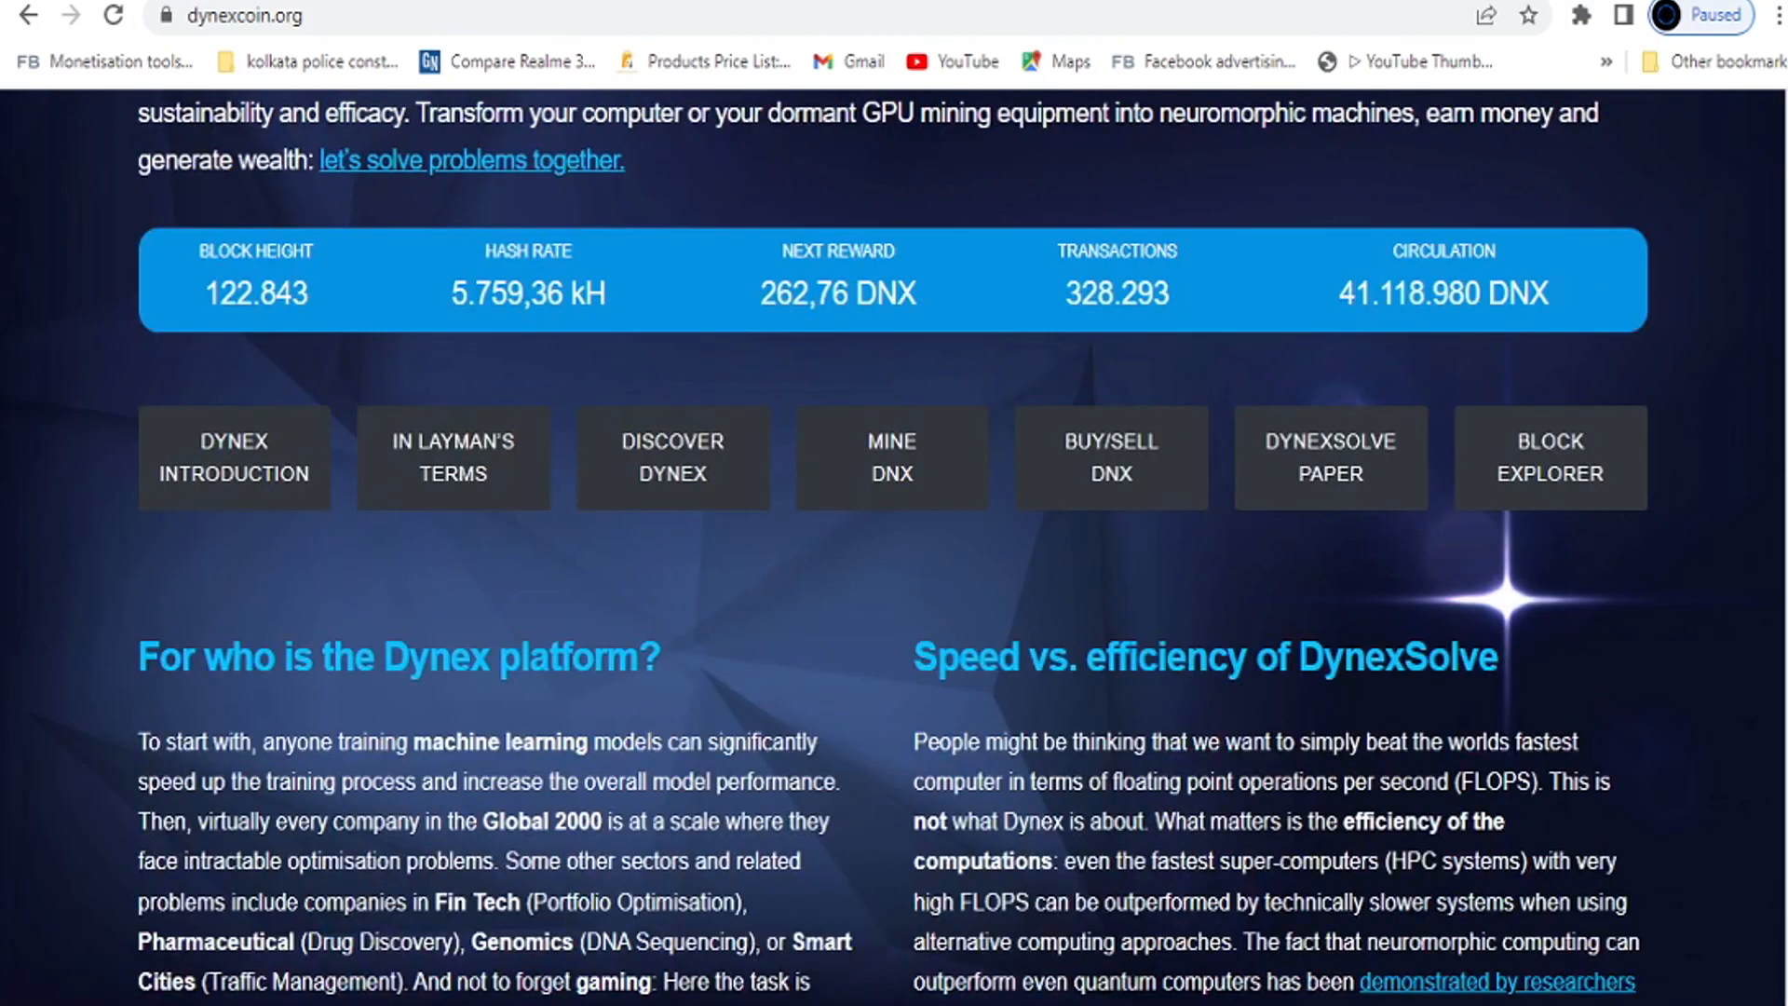
{"action": "scroll", "coordinate": [894, 549], "scroll_direction": "up", "scroll_amount": 2}
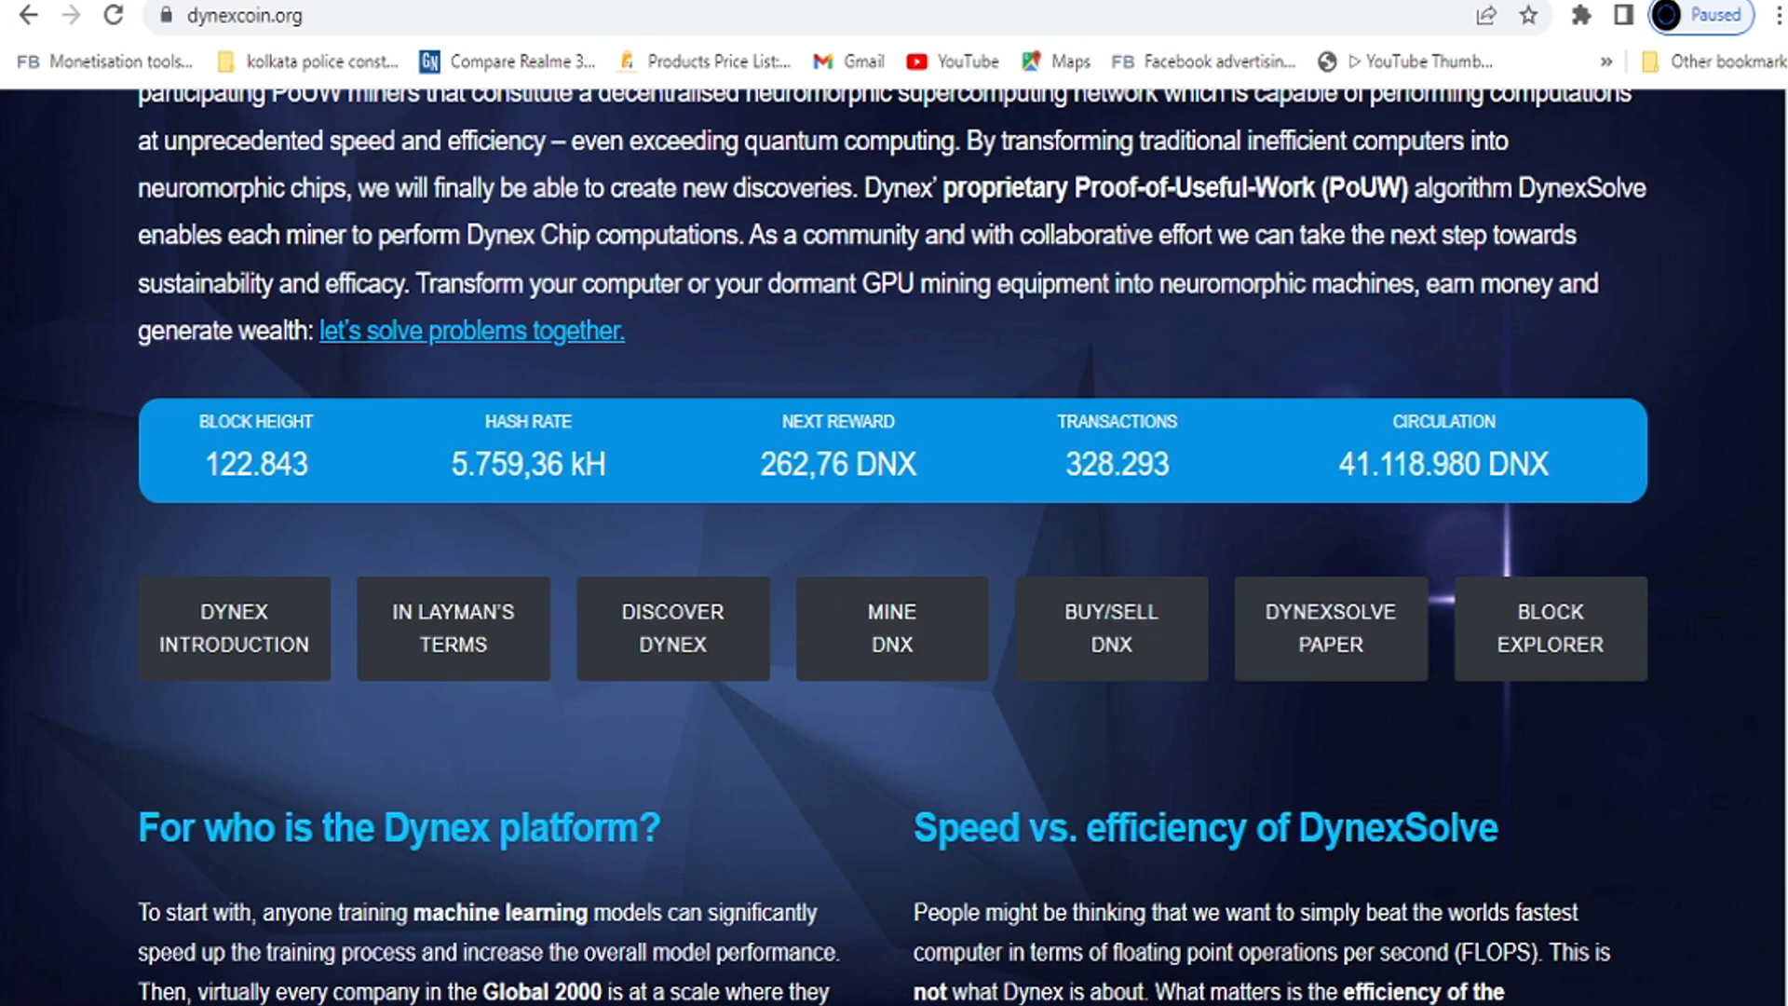
{"action": "scroll", "coordinate": [894, 546], "scroll_direction": "up", "scroll_amount": 2}
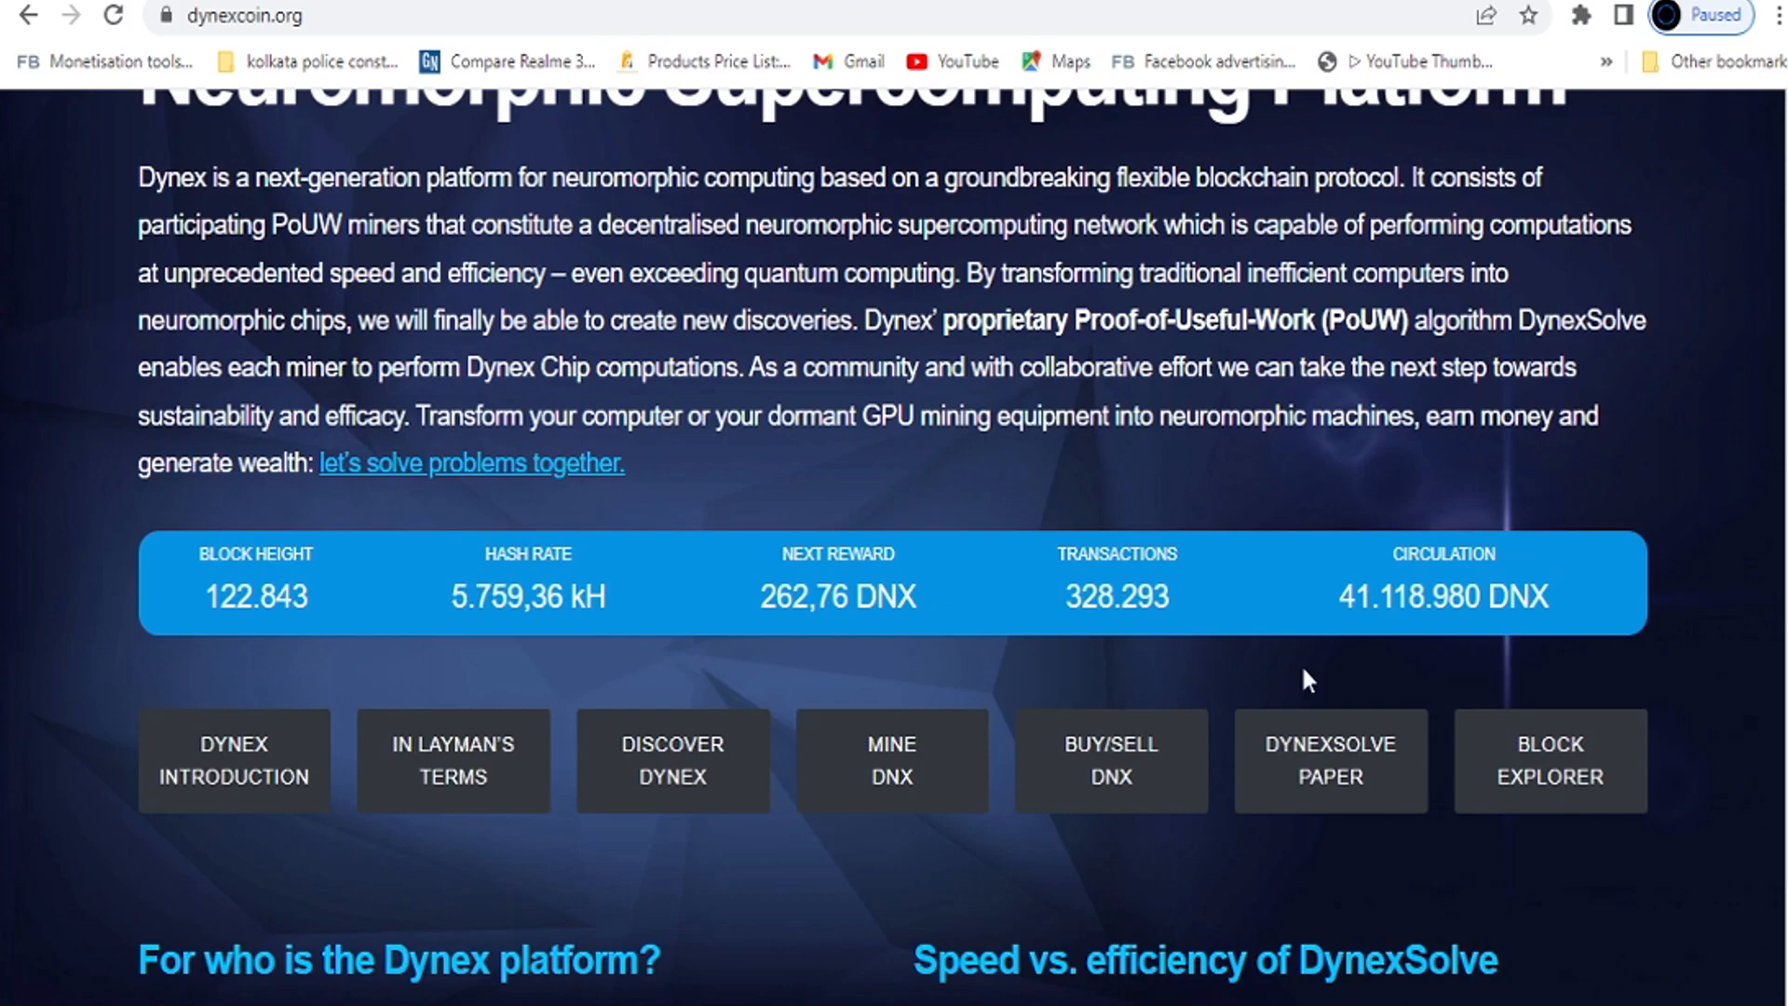
{"action": "scroll", "coordinate": [898, 273], "scroll_direction": "up", "scroll_amount": 3}
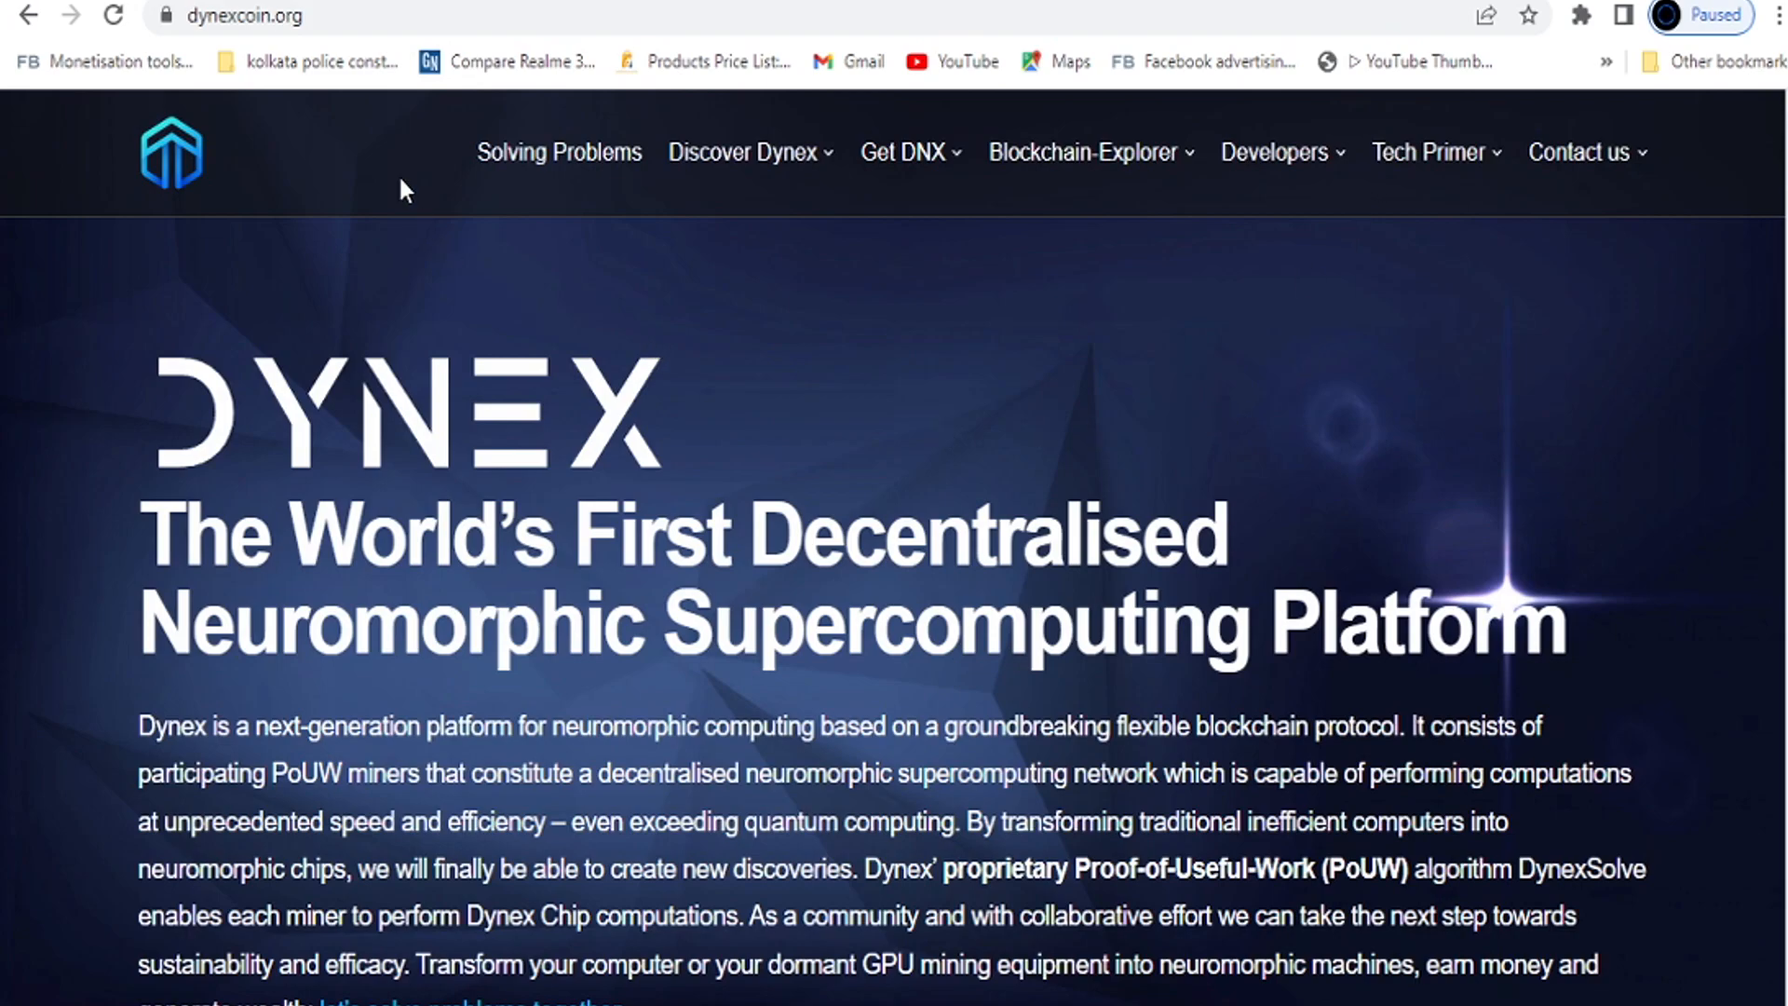
Compare the RTX 3060 coin profits on hashrate.no with the Hive OS rig, ending on the two-card rig's overview.
{"action": "key", "text": "ctrl+Tab"}
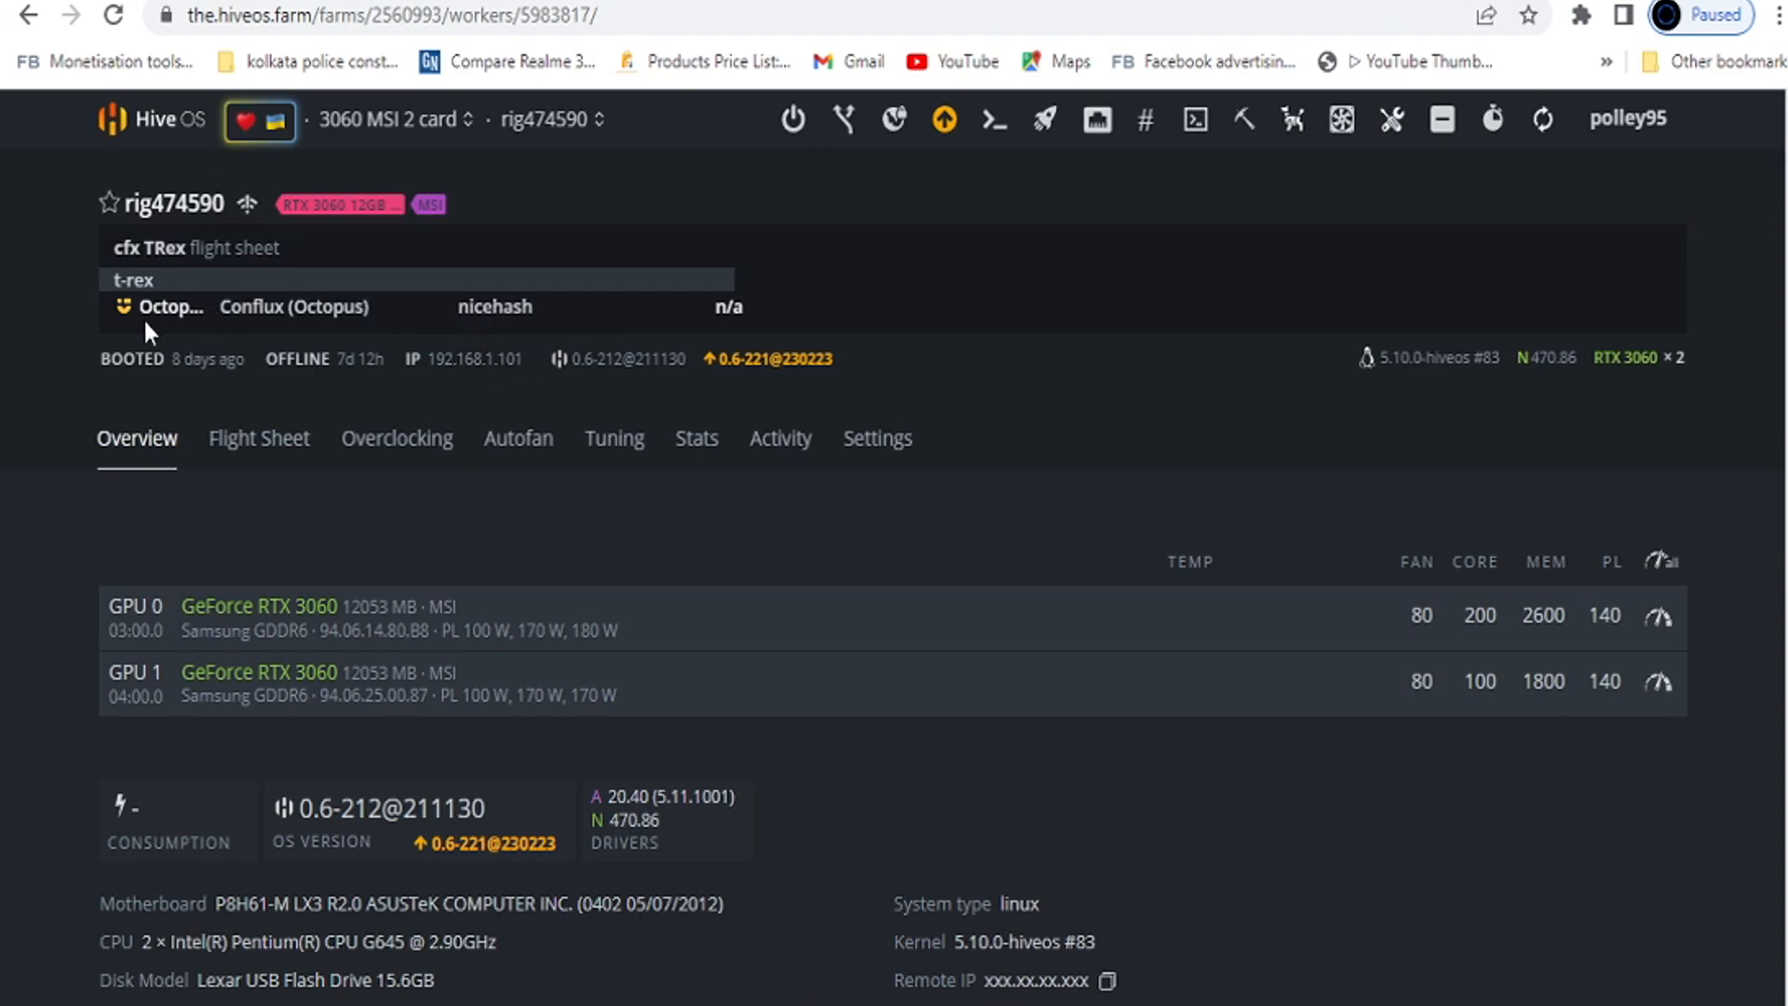
{"action": "left_click", "coordinate": [1189, 0]}
{"action": "left_click", "coordinate": [1189, 0]}
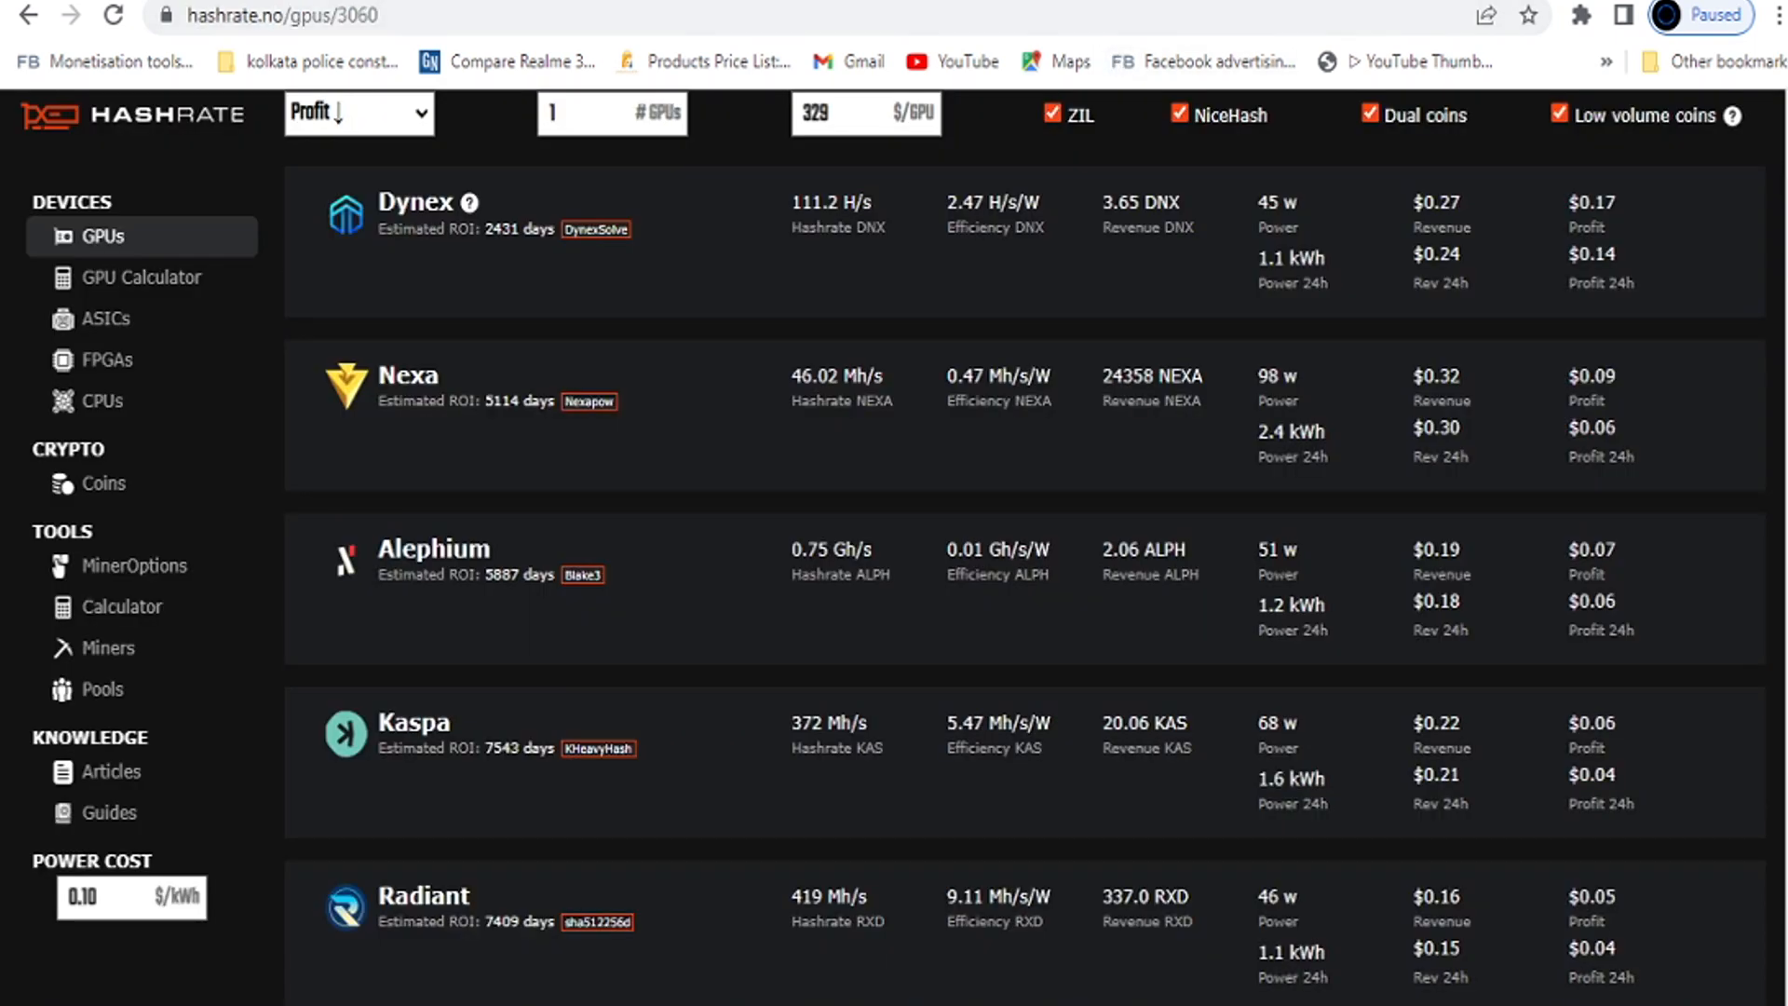
{"action": "key", "text": "ctrl+Tab"}
{"action": "key", "text": "ctrl+Tab"}
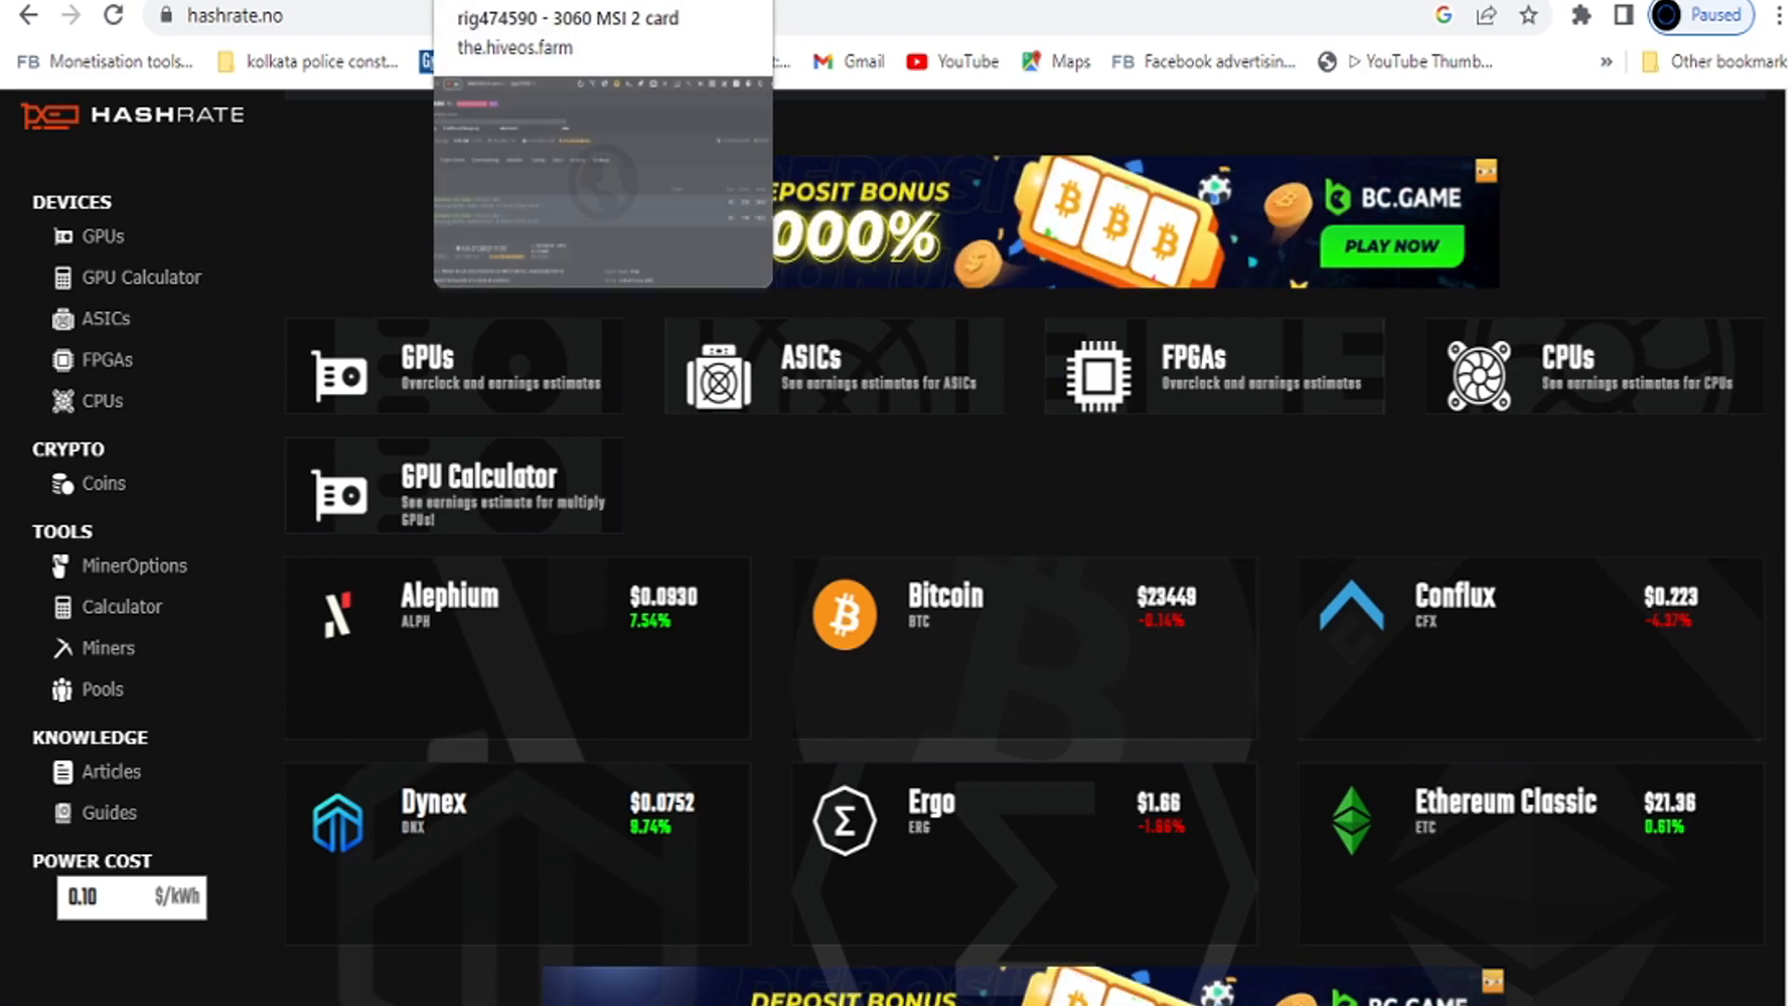
{"action": "left_click", "coordinate": [540, 0]}
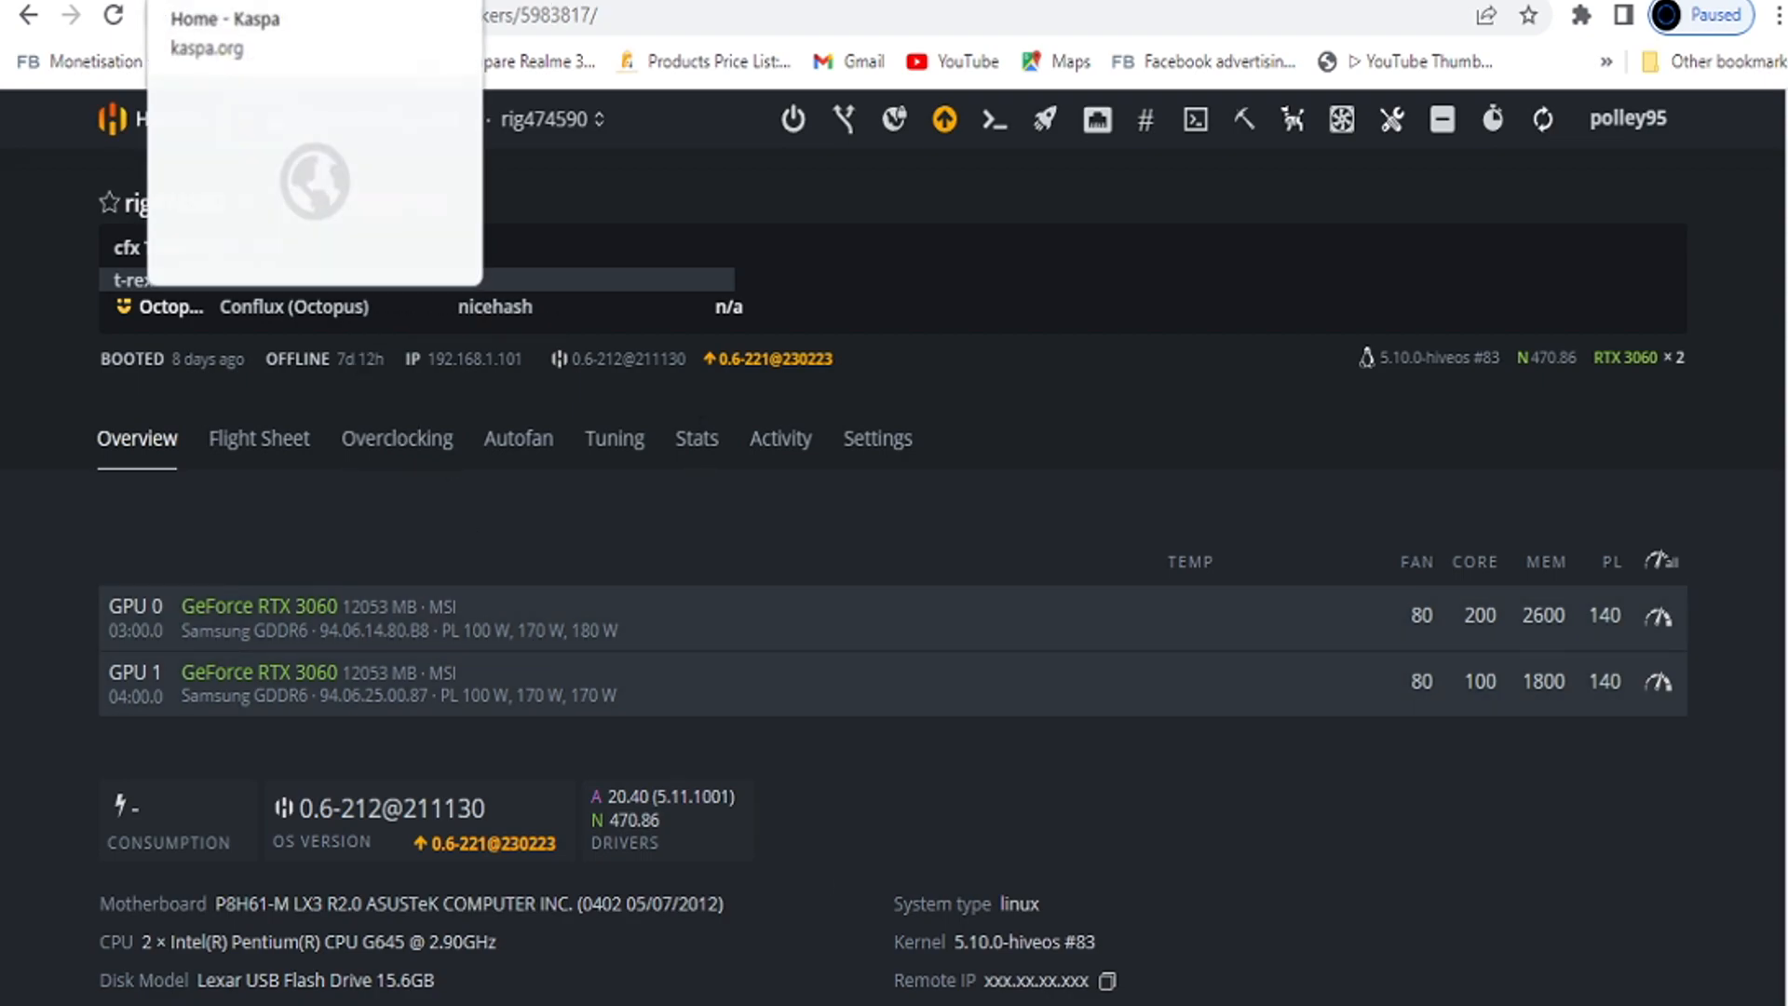
Revisit the Kaspa and Dynex home pages, and return to the Hive OS rig overview.
{"action": "left_click", "coordinate": [233, 0]}
{"action": "key", "text": "ctrl+Tab"}
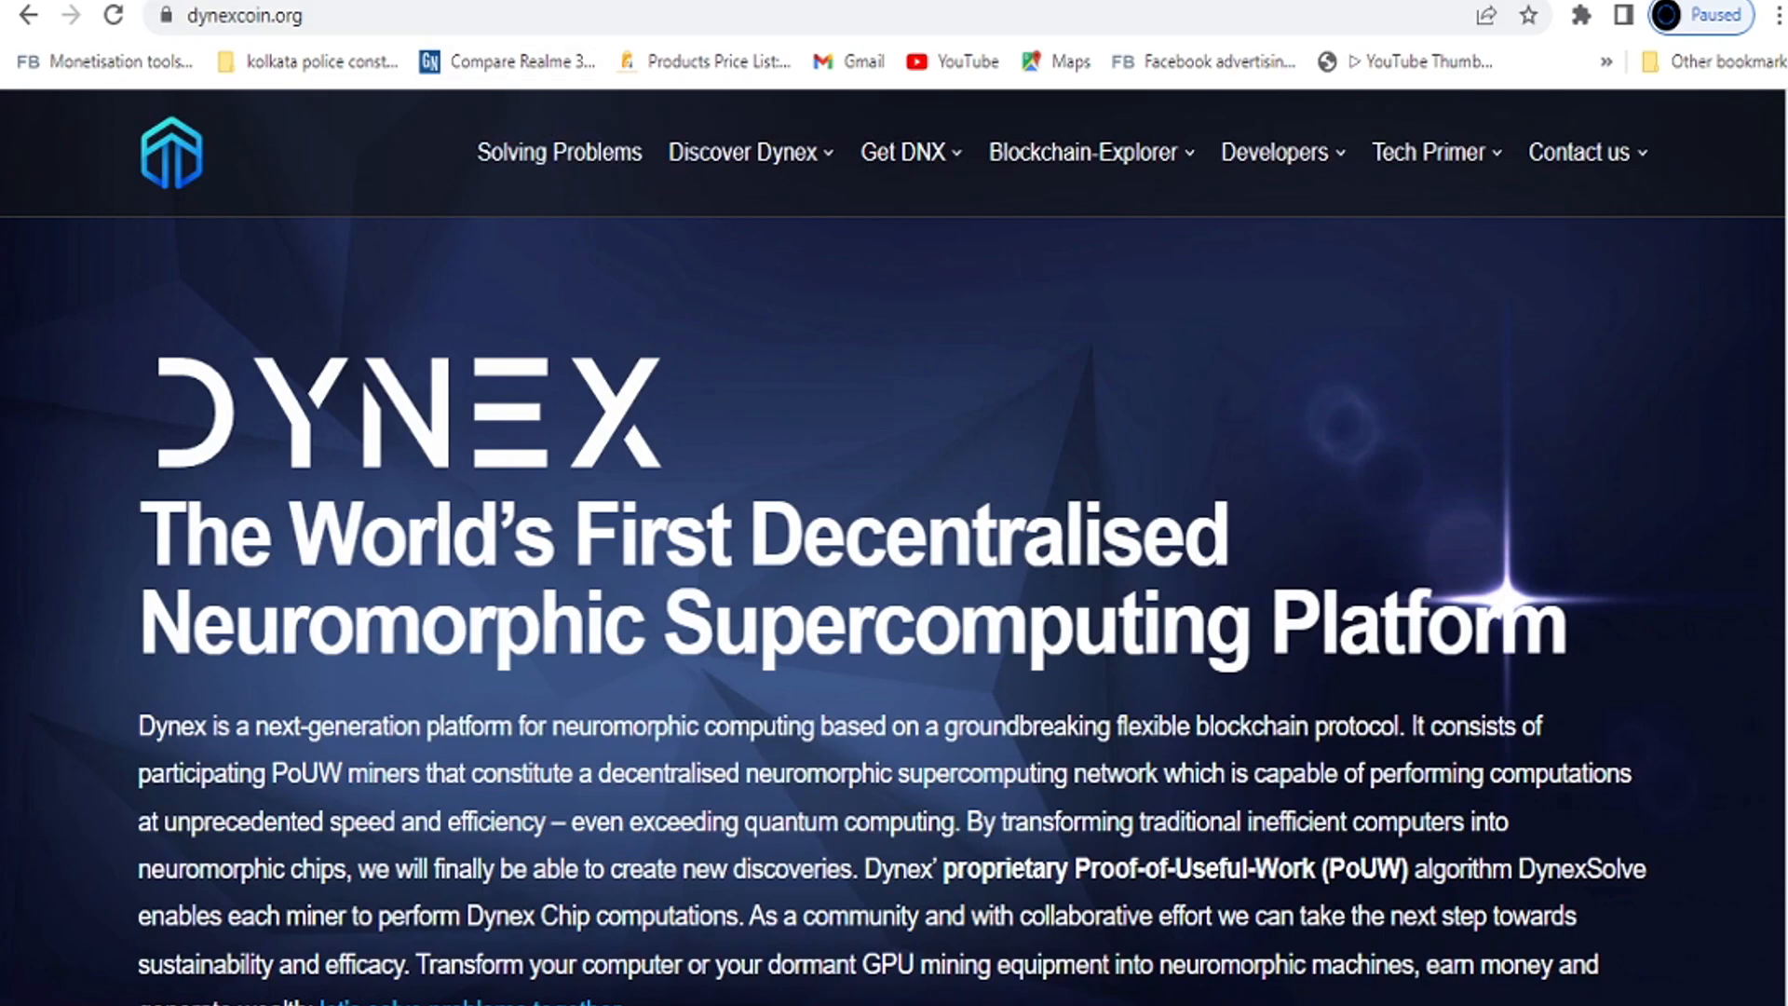
{"action": "key", "text": "ctrl+Tab"}
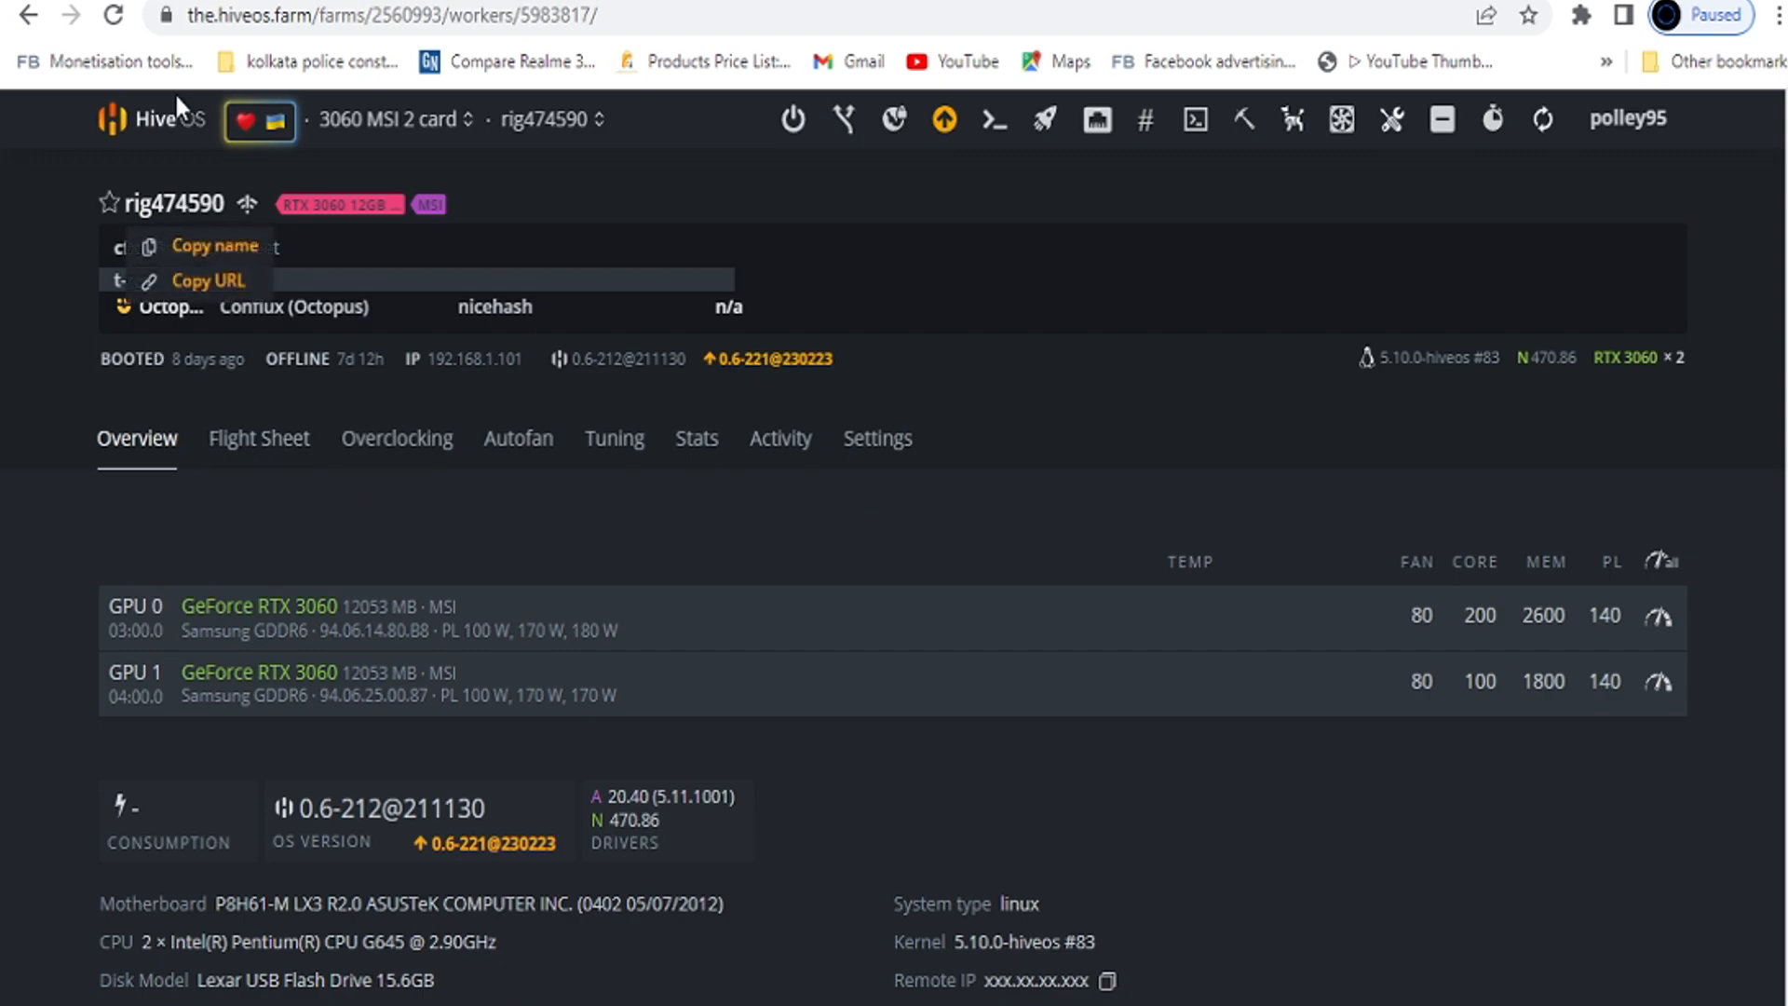
Open the wallet list of the 3060 MSI 2 card farm and inspect the details of the KAS and DNX wallets.
{"action": "left_click", "coordinate": [167, 142]}
{"action": "left_click", "coordinate": [270, 596]}
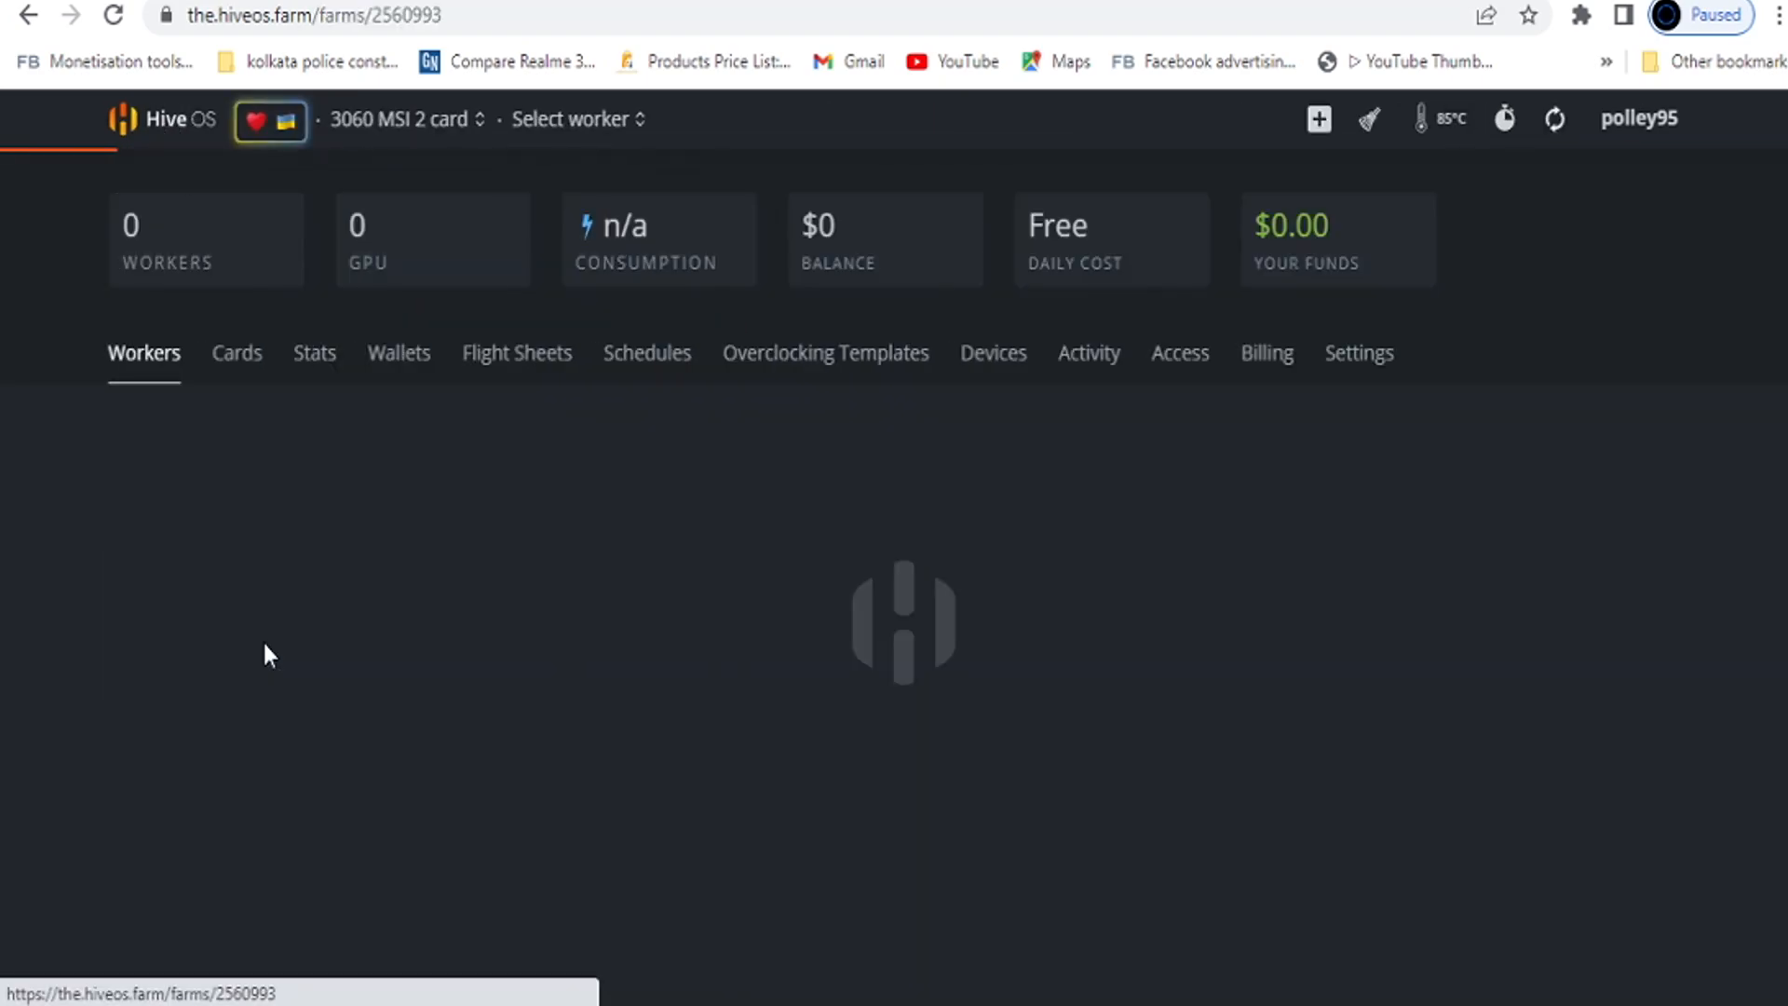
{"action": "left_click", "coordinate": [401, 354]}
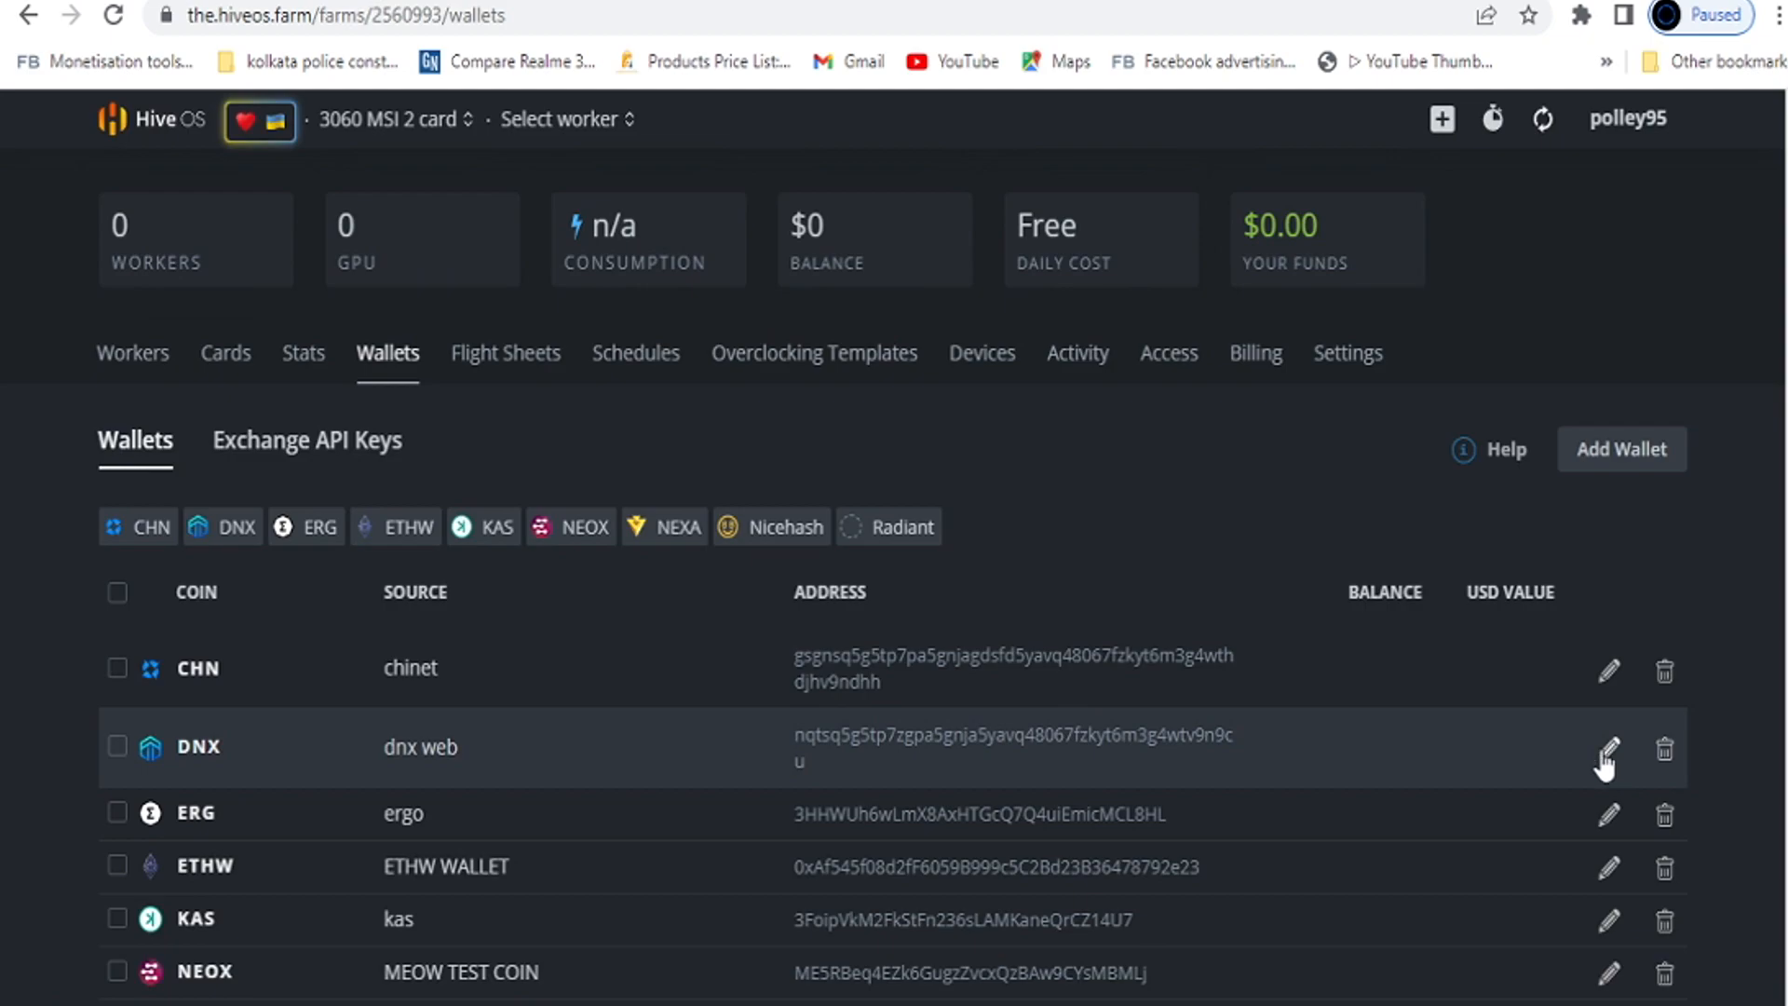
{"action": "left_click", "coordinate": [1616, 924]}
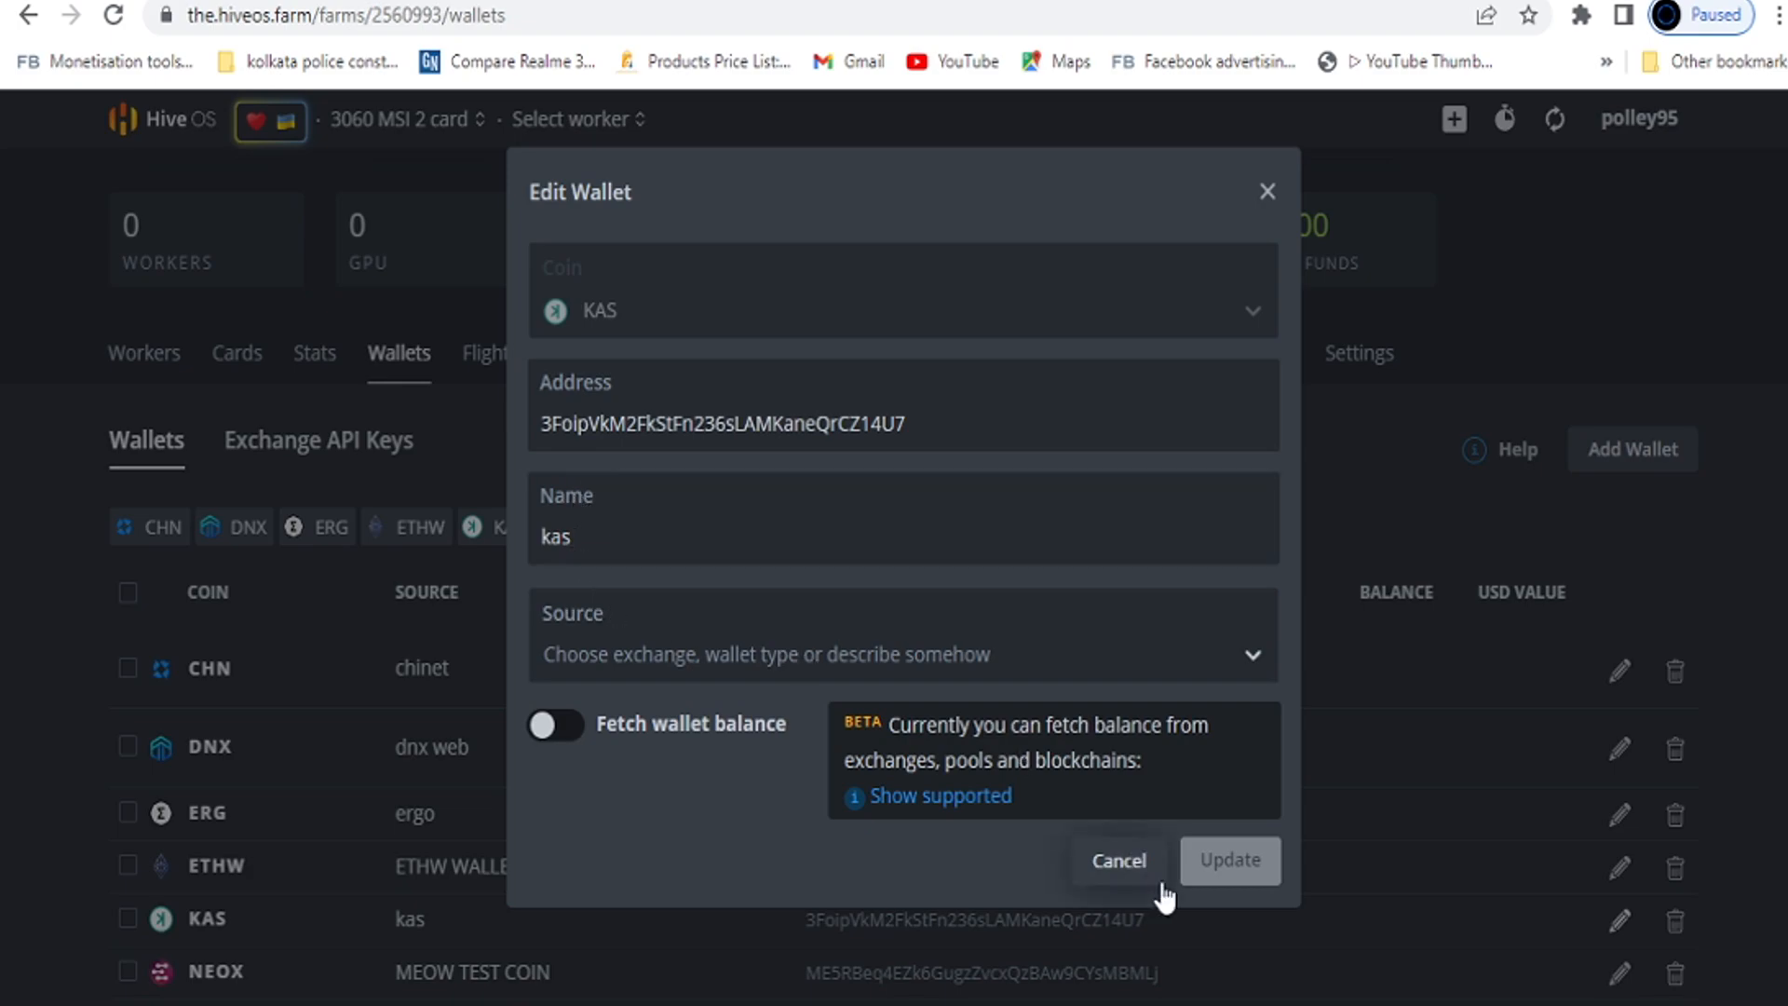
{"action": "left_click", "coordinate": [1123, 865]}
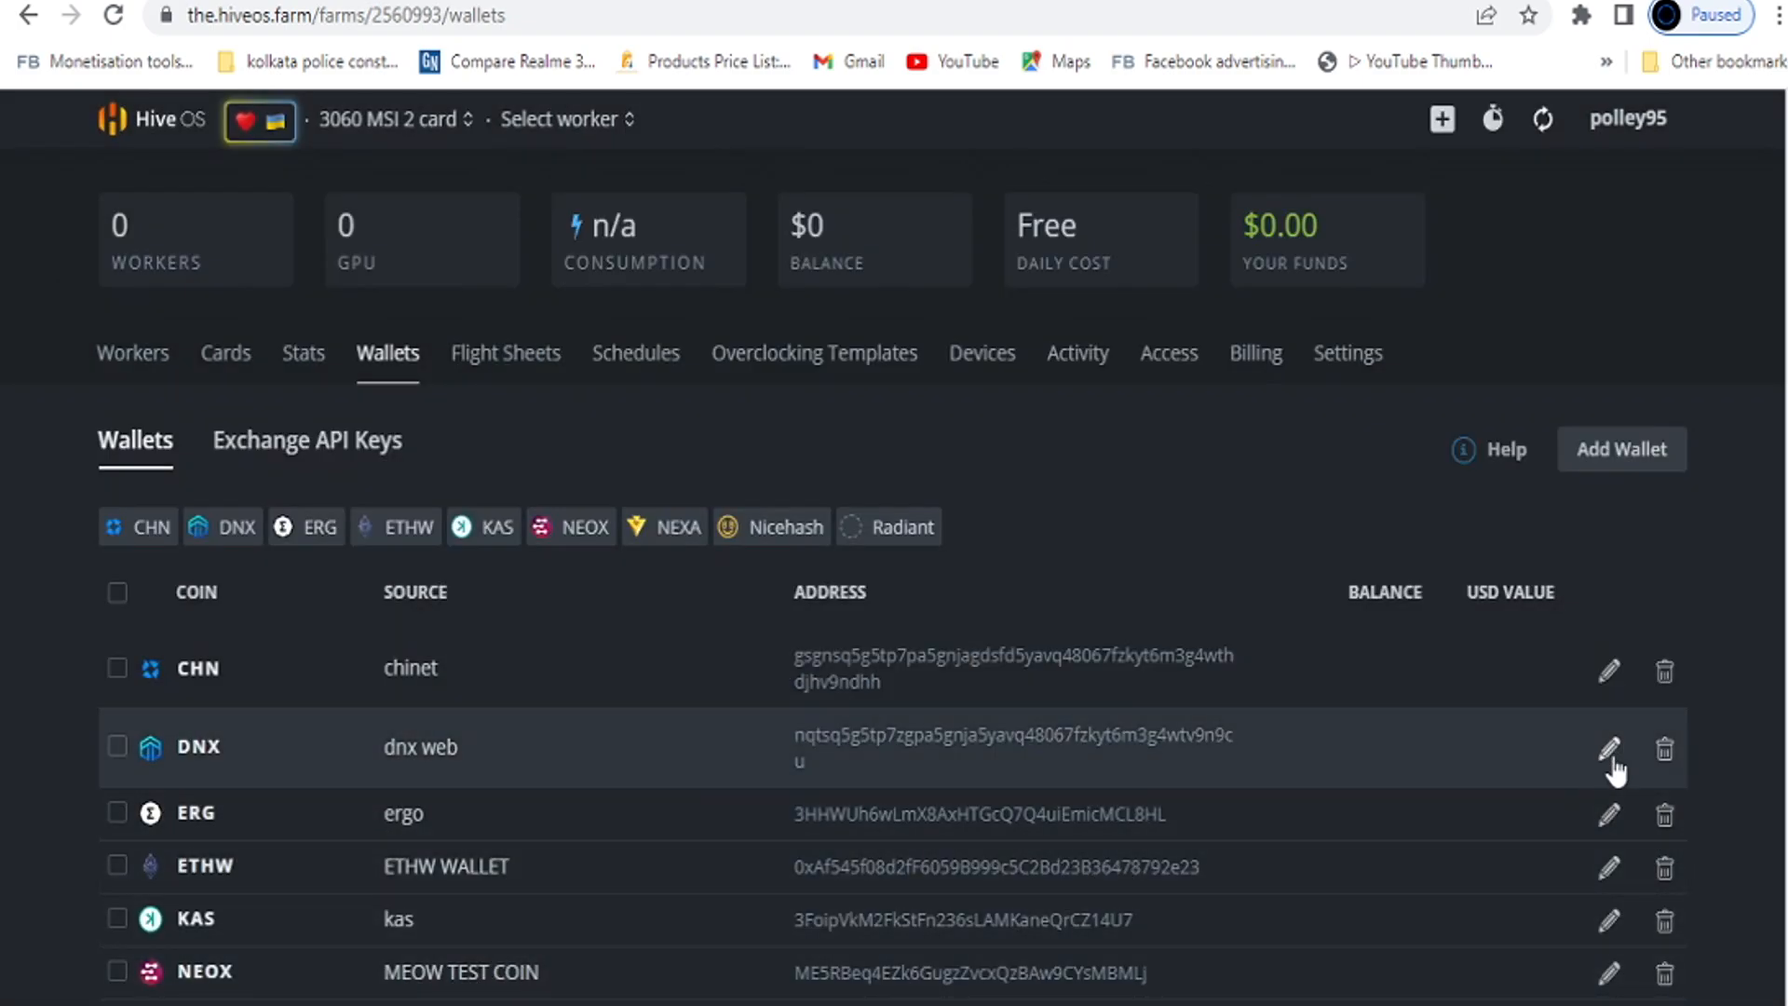
{"action": "left_click", "coordinate": [1609, 750]}
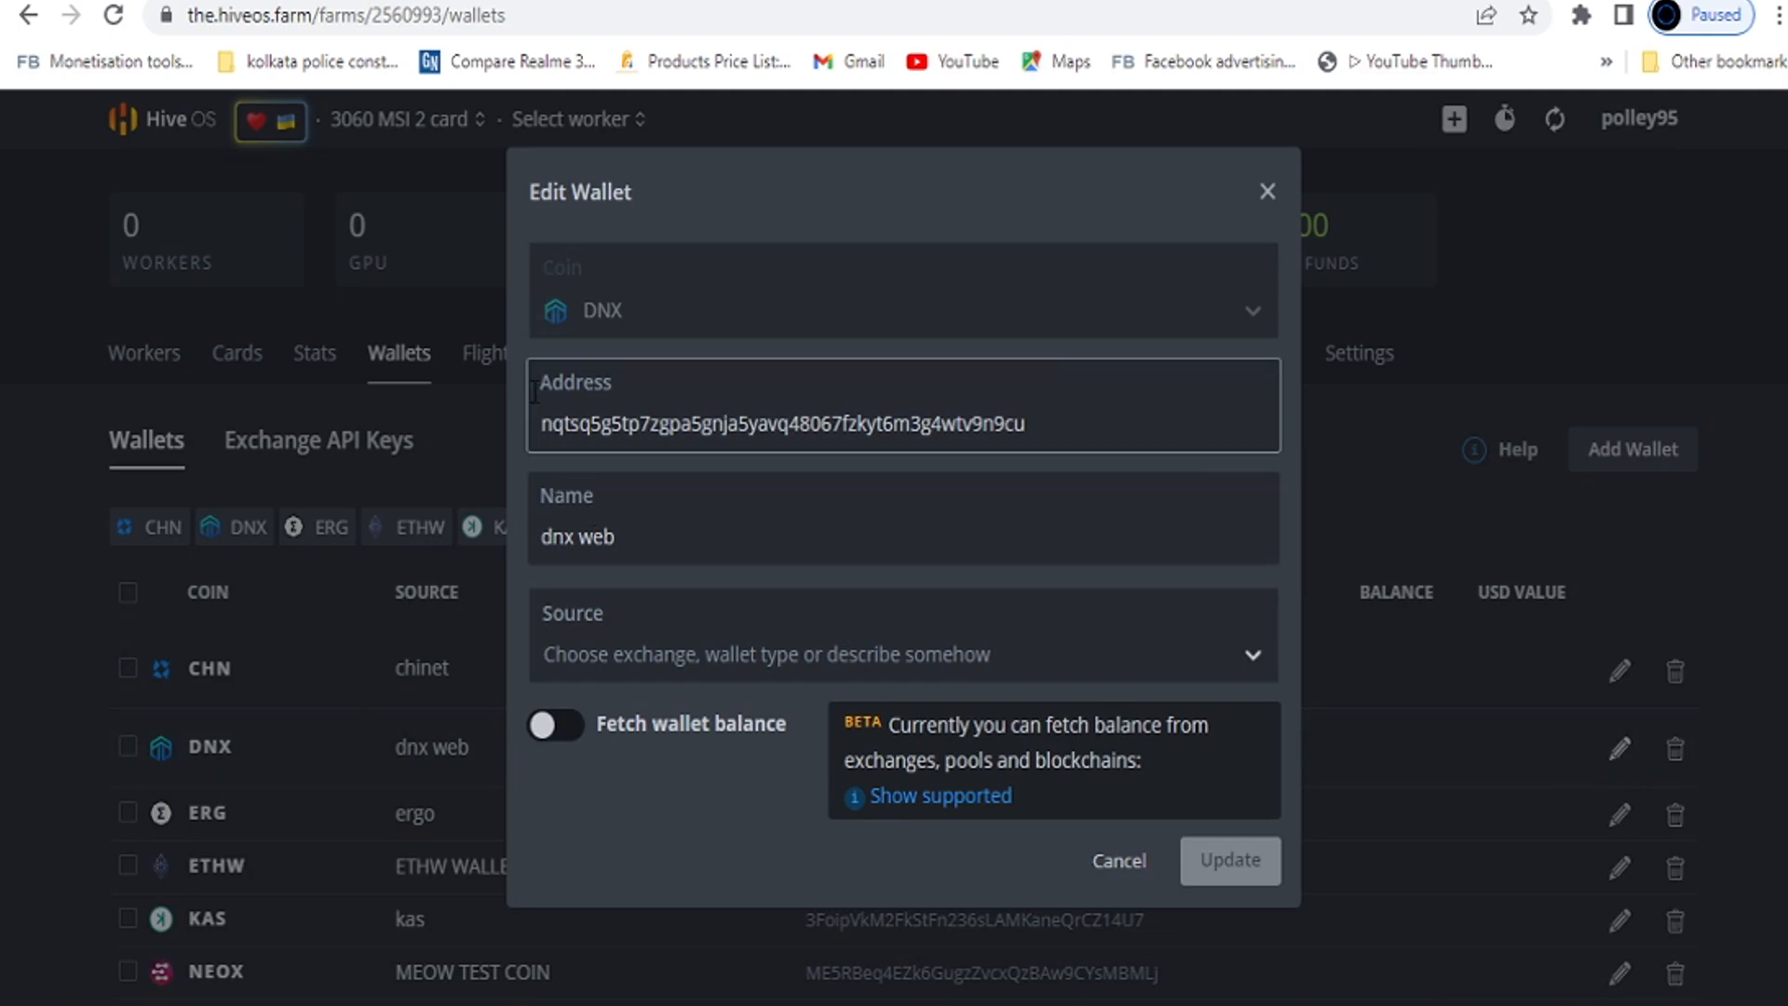
{"action": "left_click", "coordinate": [1119, 873]}
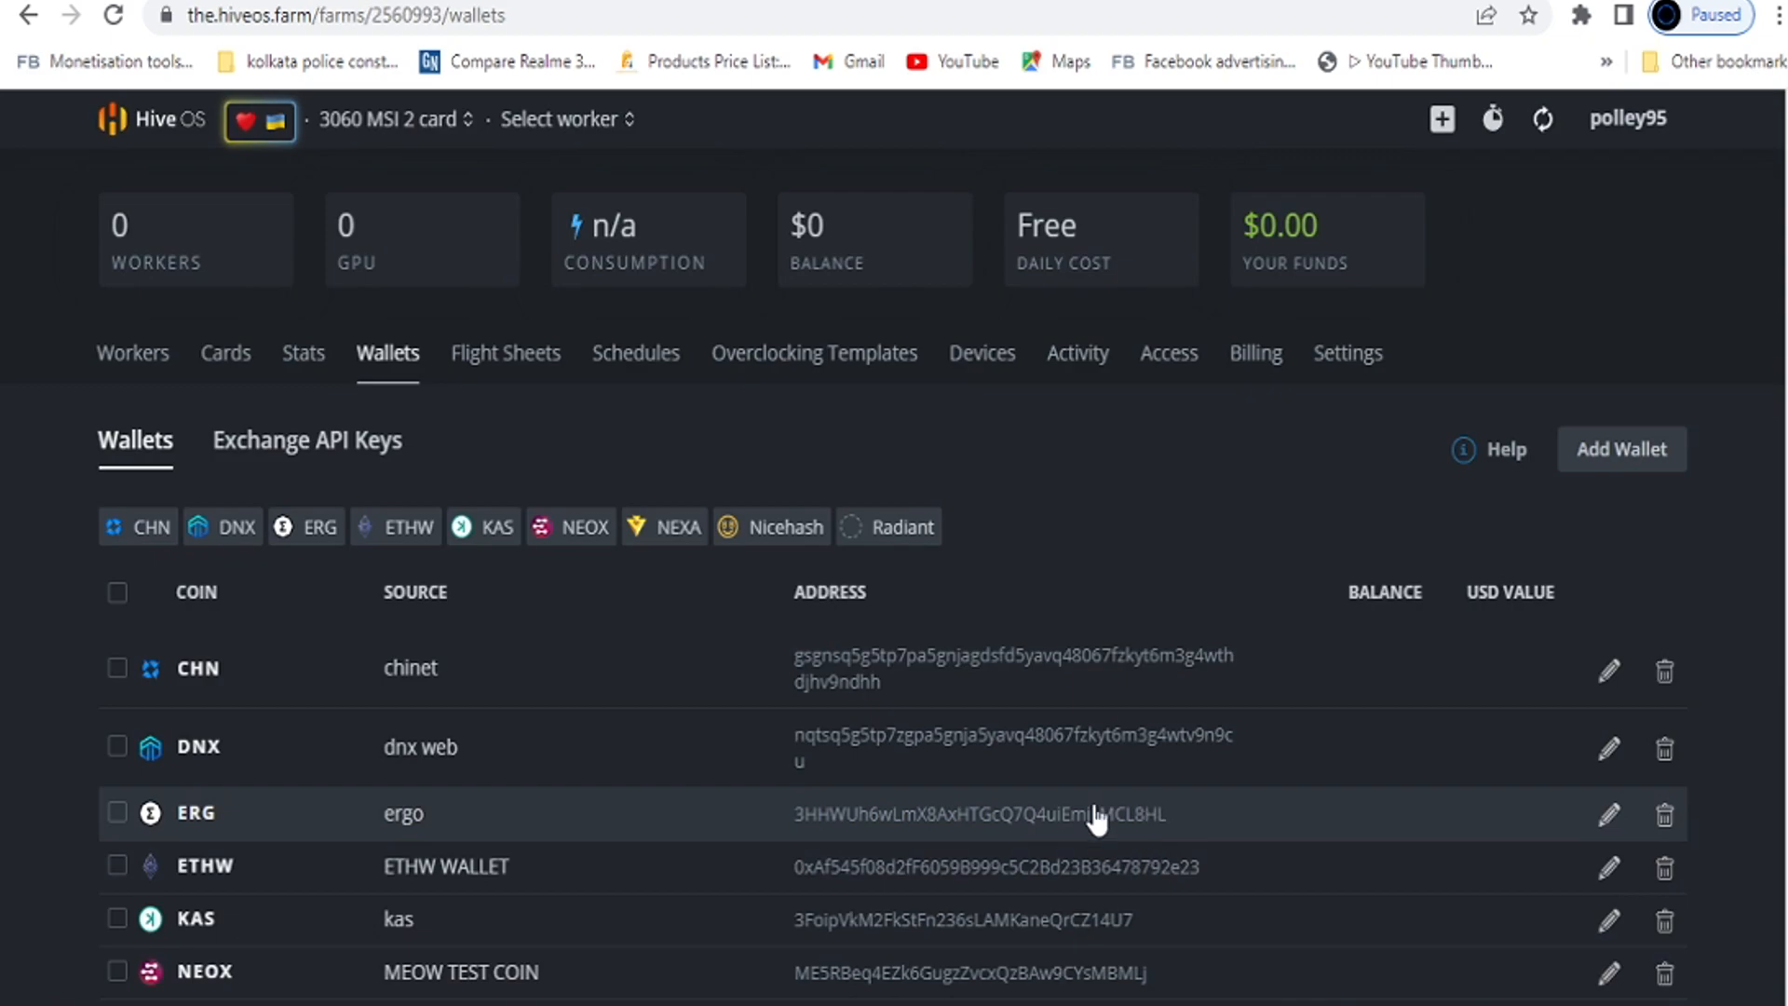
Open the farm's flight sheets and examine the coin and wallet settings of the existing DNX 3060 sheet.
{"action": "left_click", "coordinate": [526, 358]}
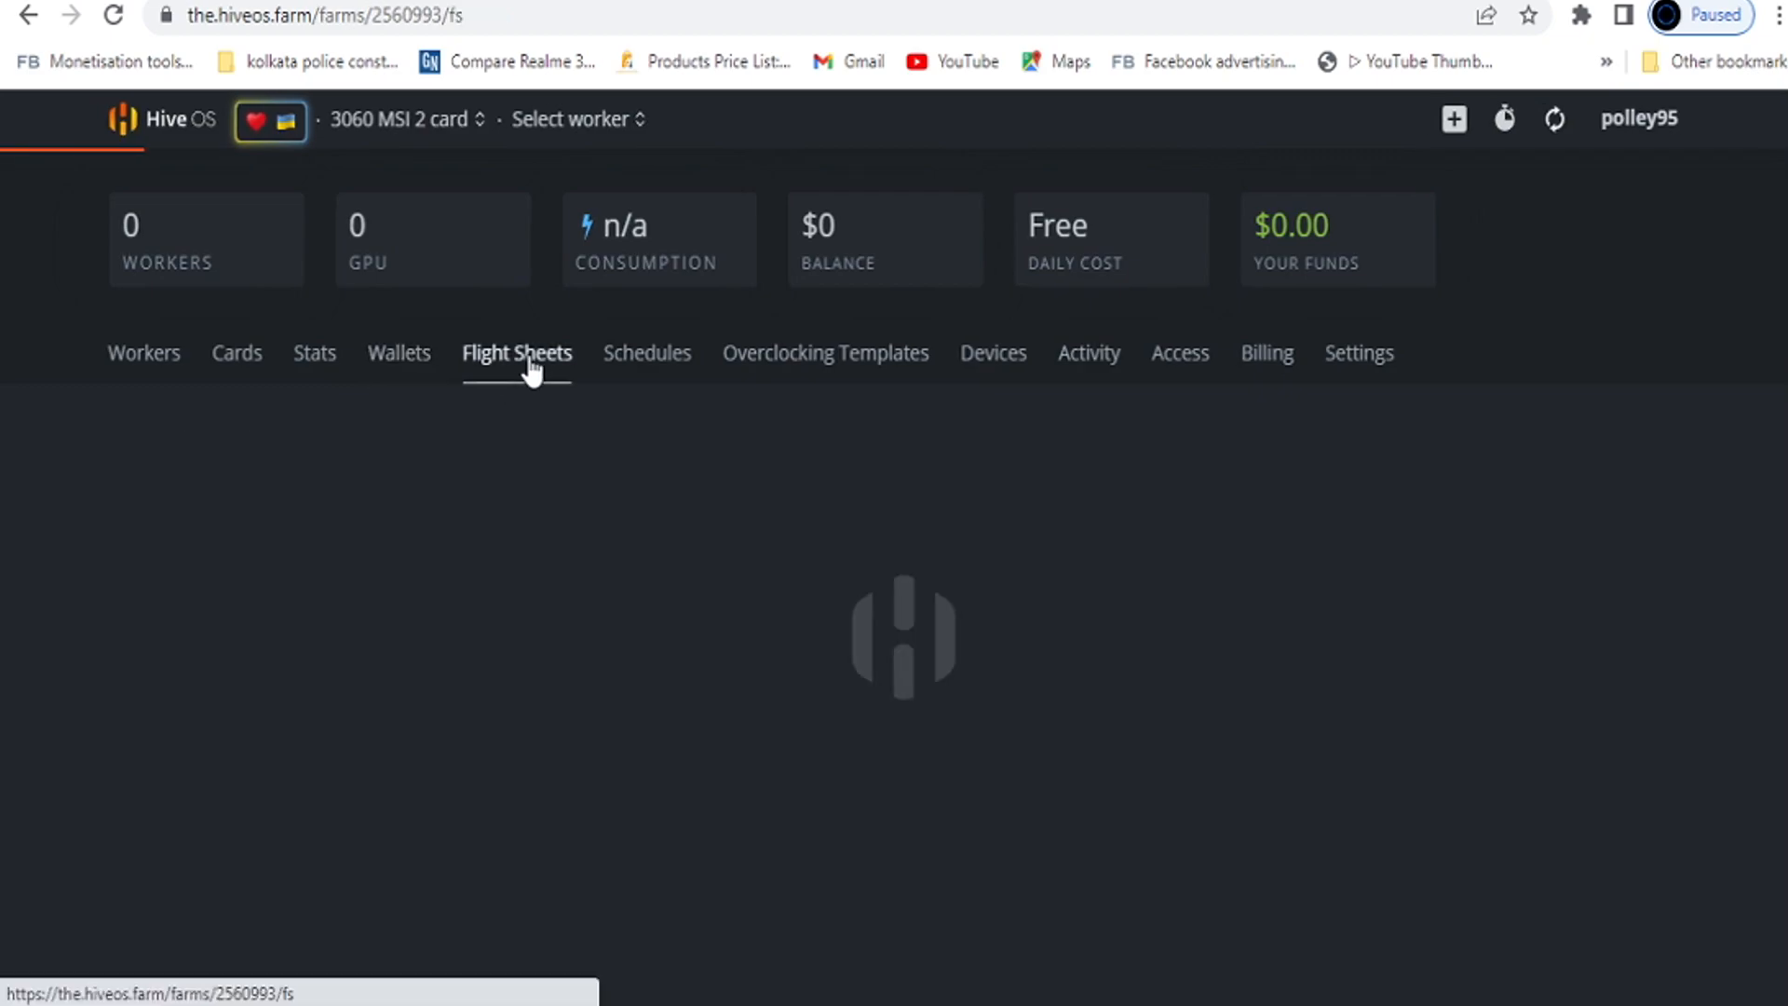
{"action": "scroll", "coordinate": [1782, 398], "scroll_direction": "down", "scroll_amount": 4}
{"action": "scroll", "coordinate": [1781, 398], "scroll_direction": "down", "scroll_amount": 2}
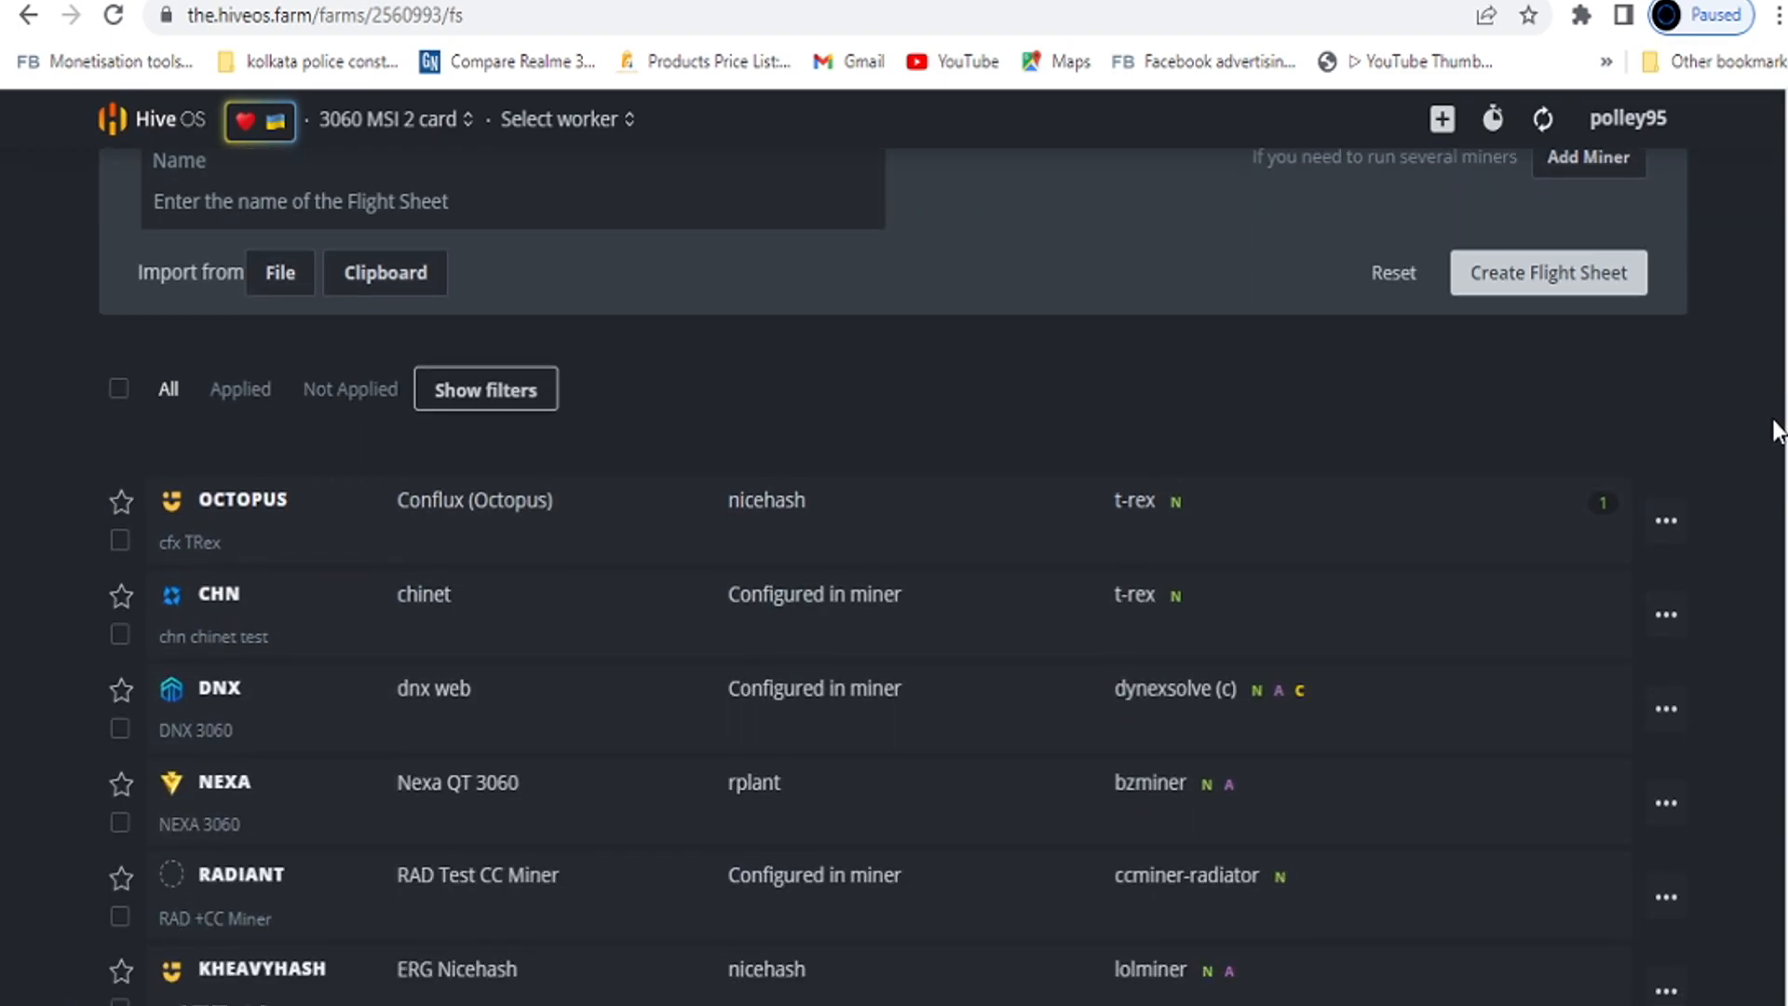
{"action": "scroll", "coordinate": [1778, 470], "scroll_direction": "down", "scroll_amount": 1}
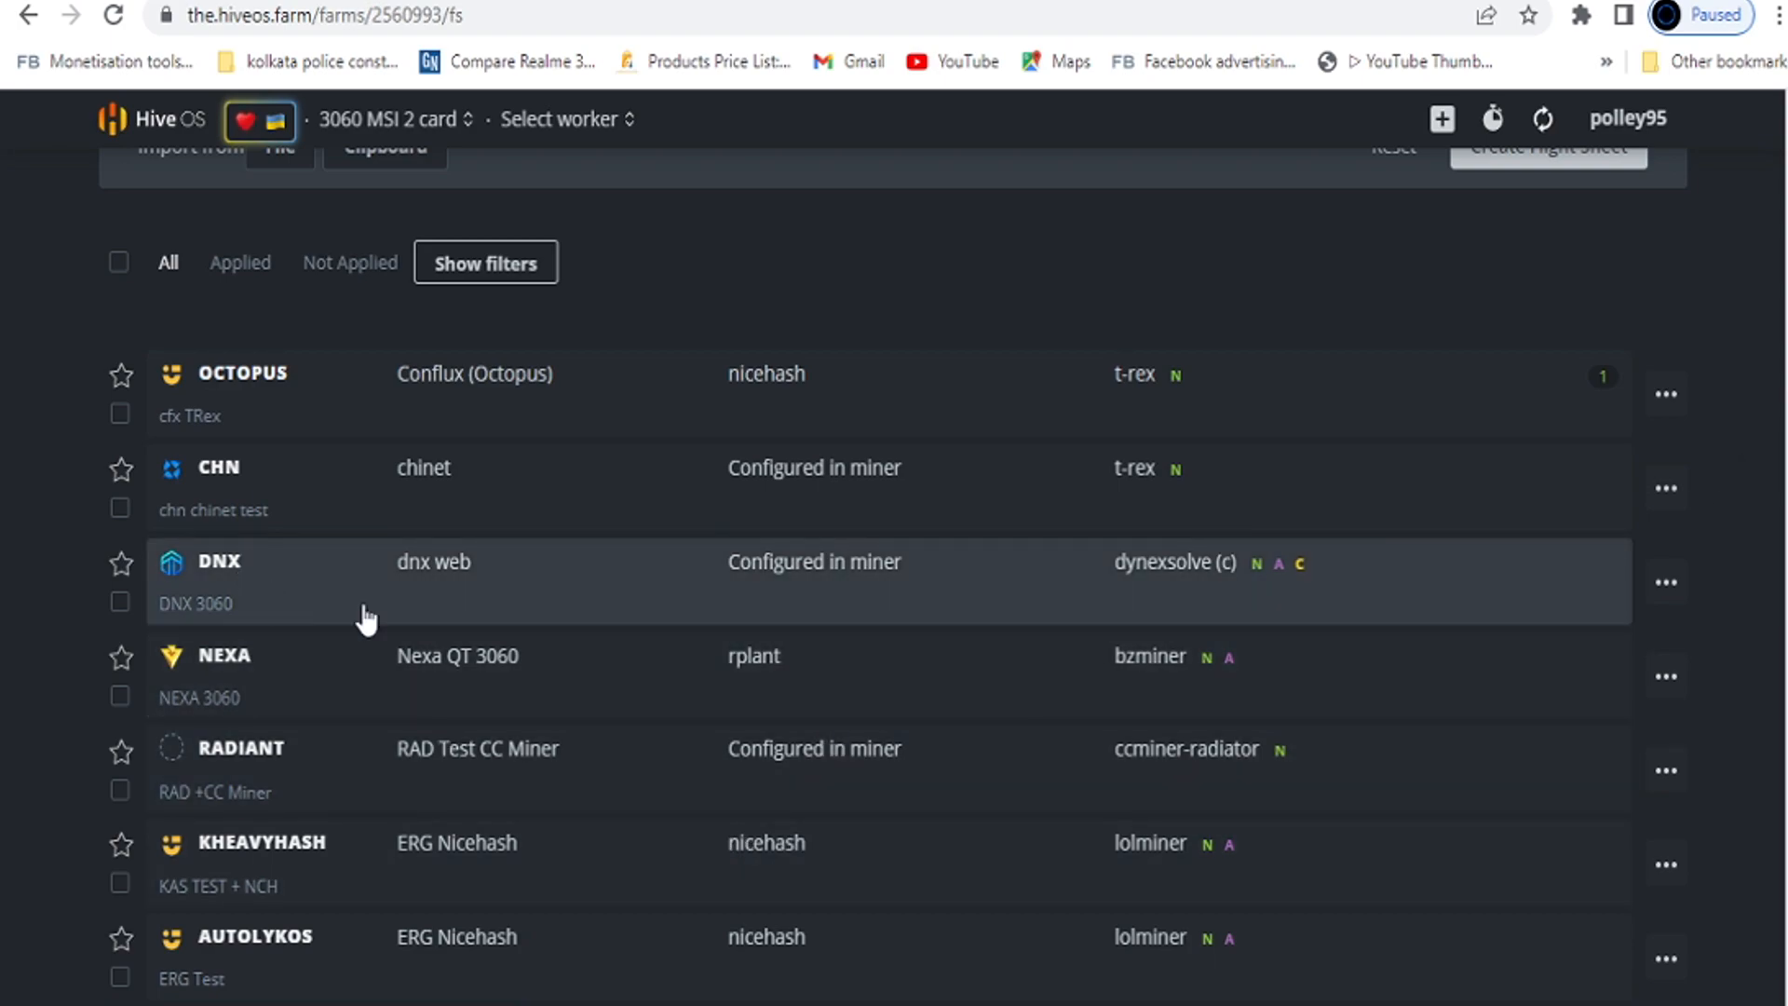
{"action": "left_click", "coordinate": [1664, 587]}
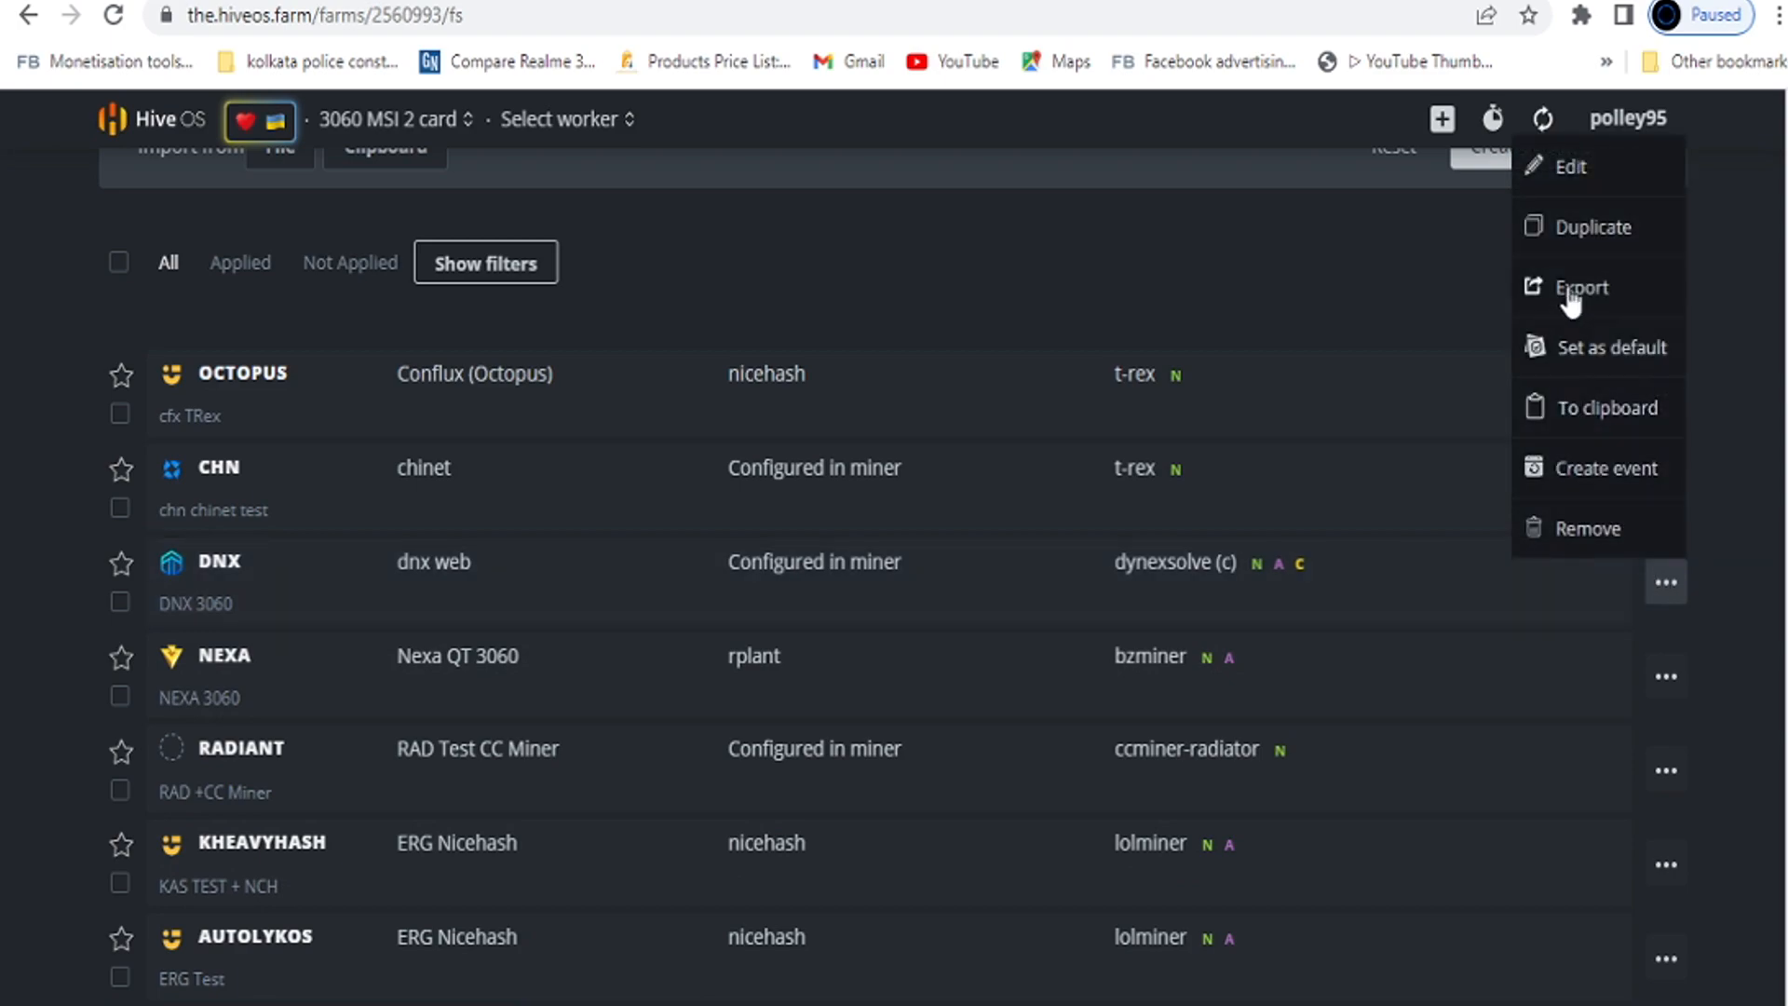
{"action": "left_click", "coordinate": [1570, 167]}
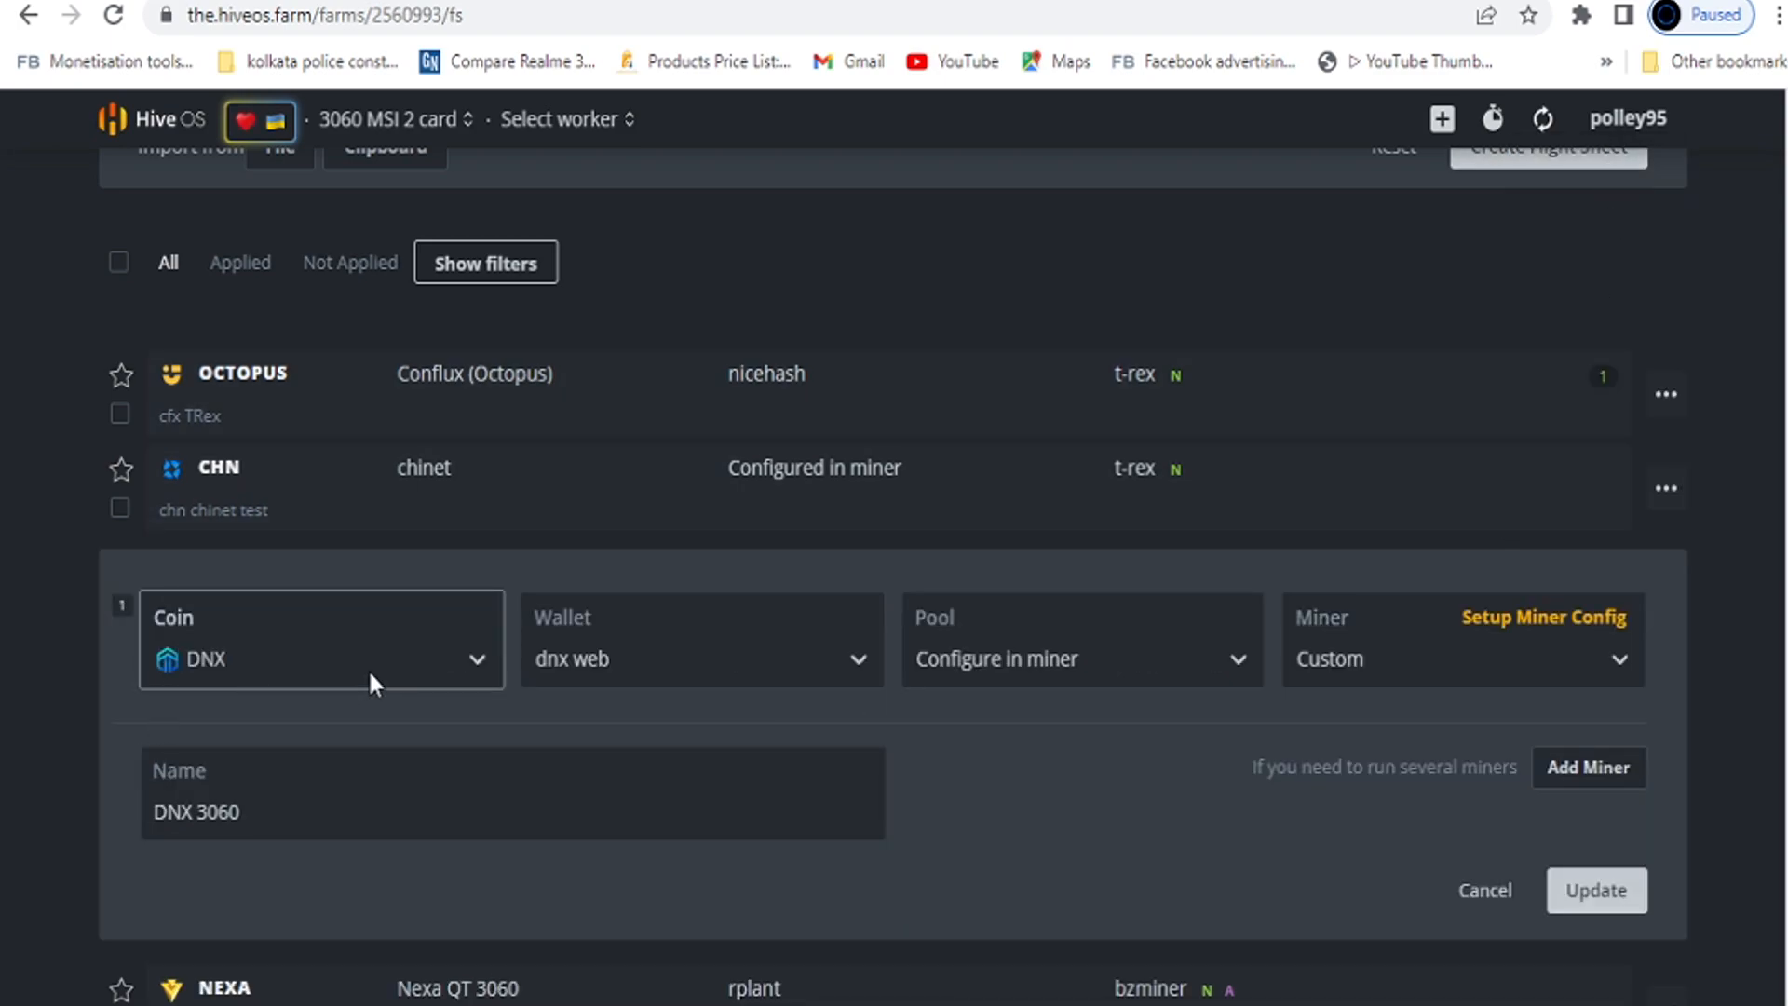
{"action": "left_click", "coordinate": [409, 661]}
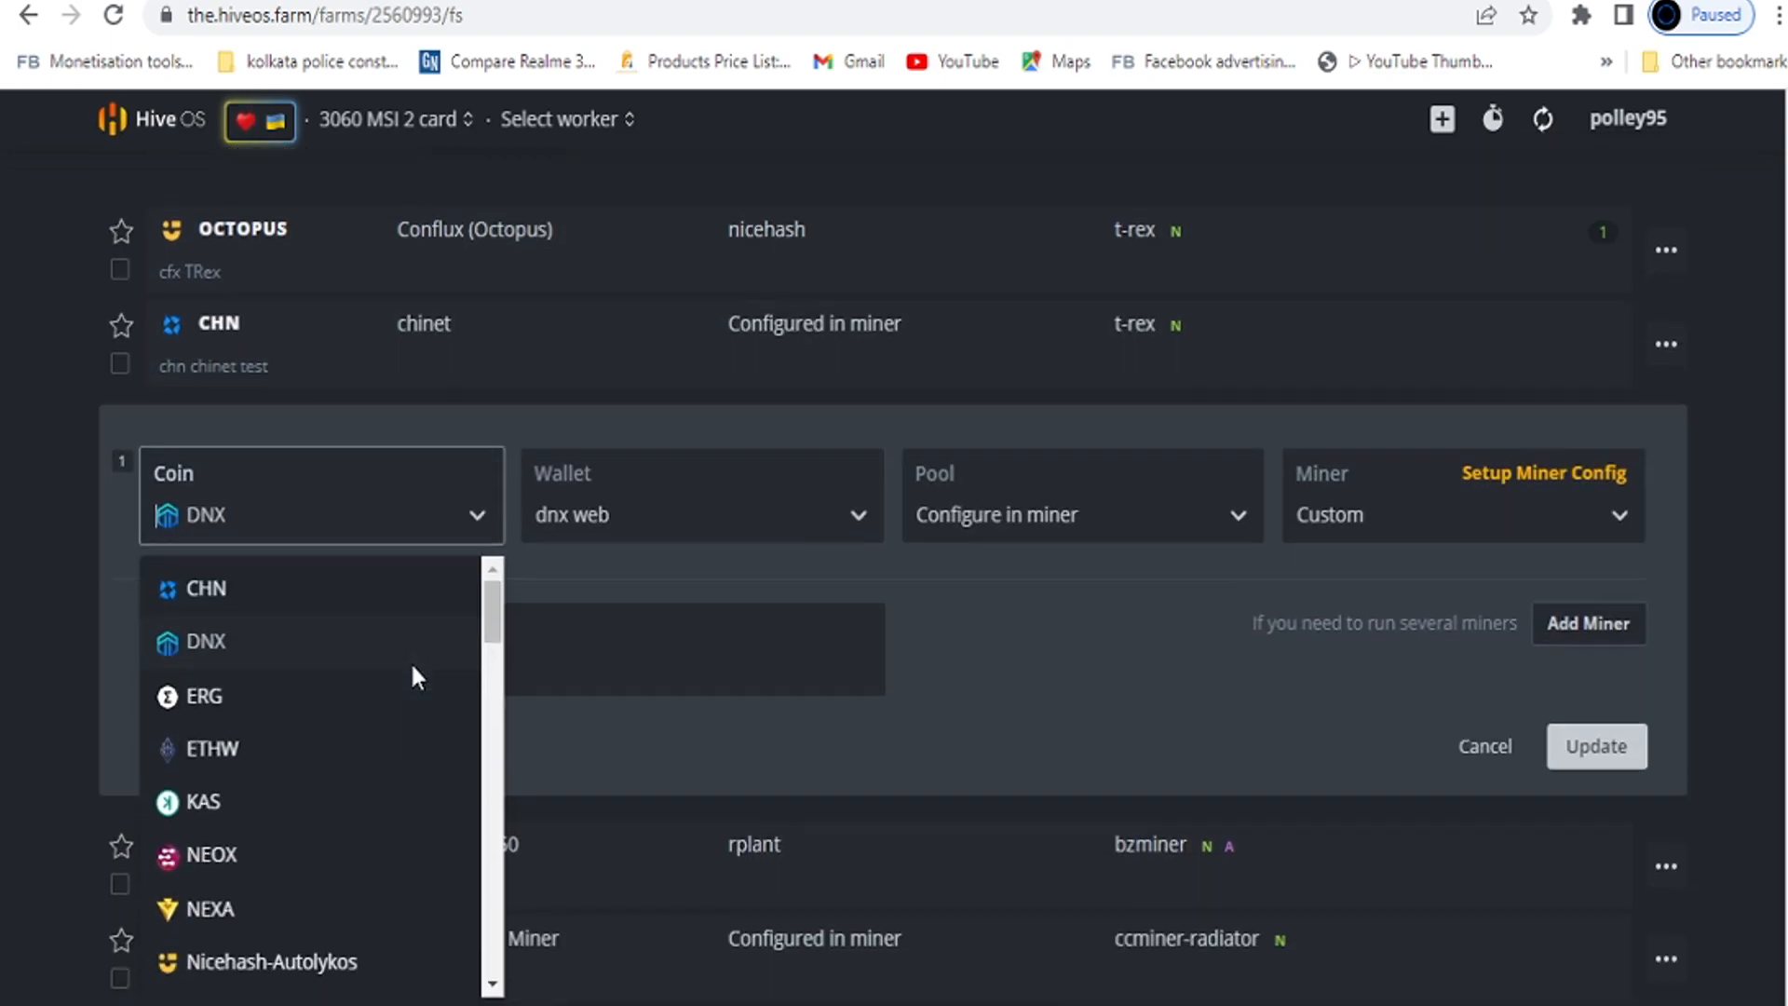
{"action": "left_click", "coordinate": [769, 524]}
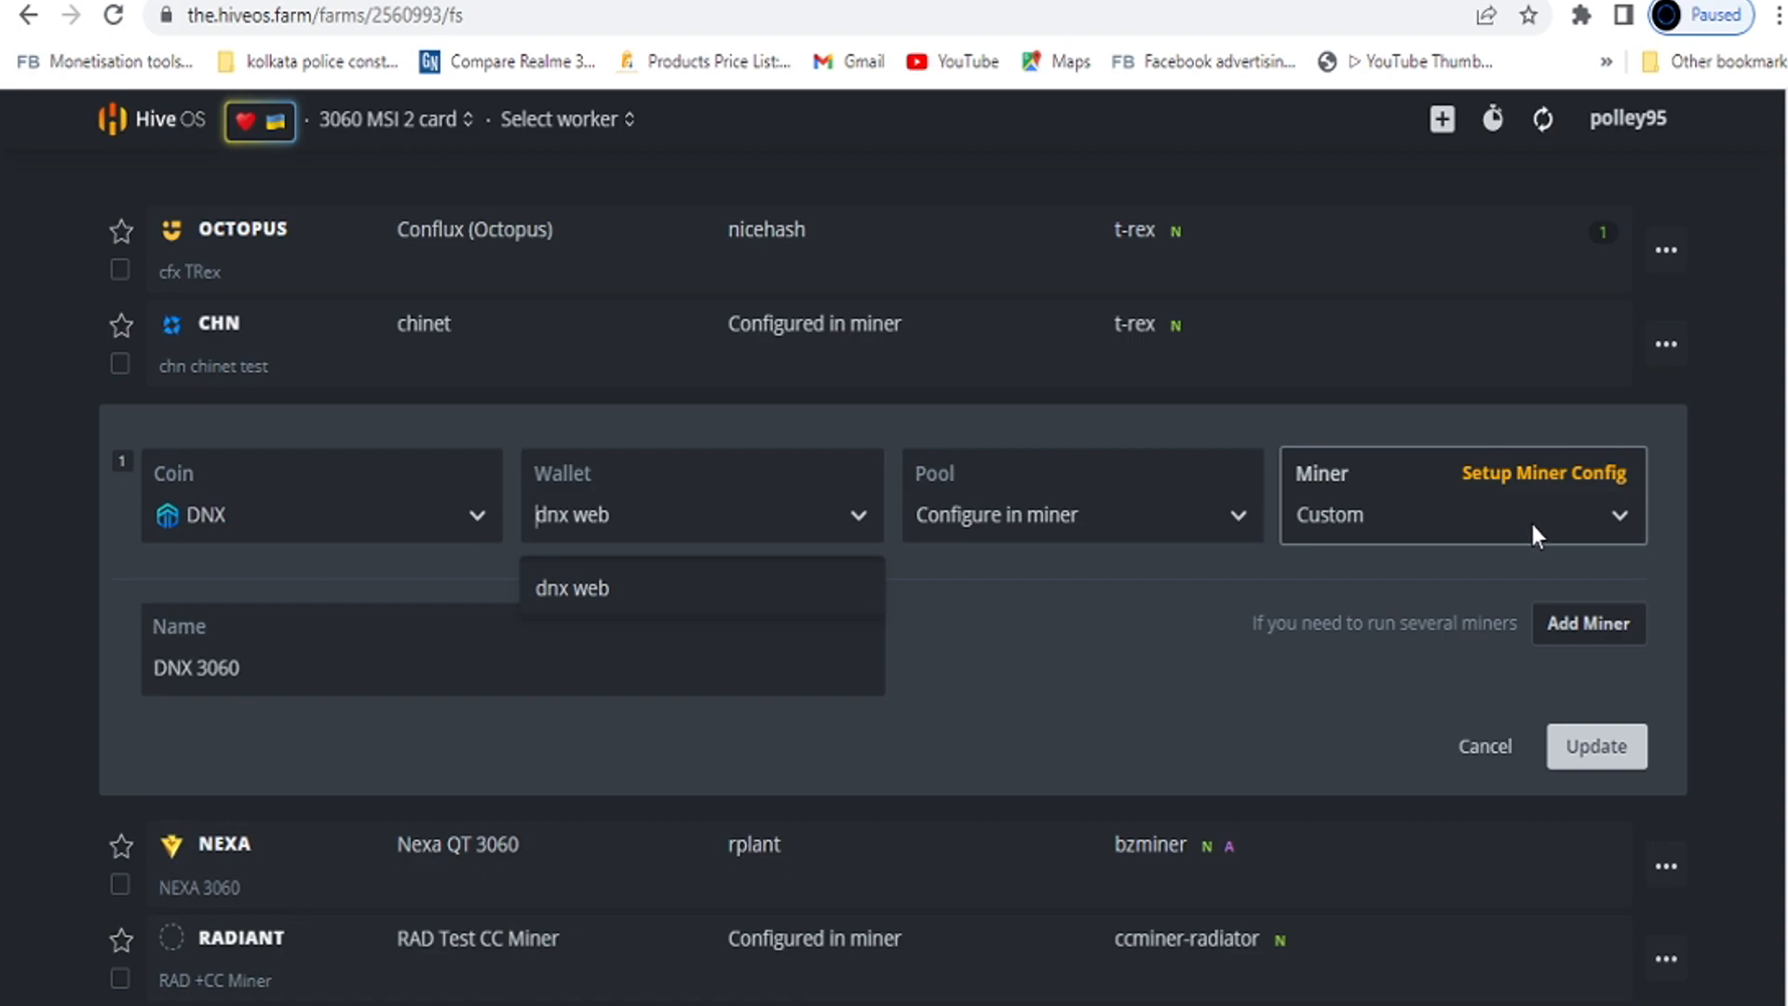
Review the DNX 3060 sheet's custom miner configuration, including its installation URL, hash algorithm, pool URL and extra arguments.
{"action": "left_click", "coordinate": [1538, 474]}
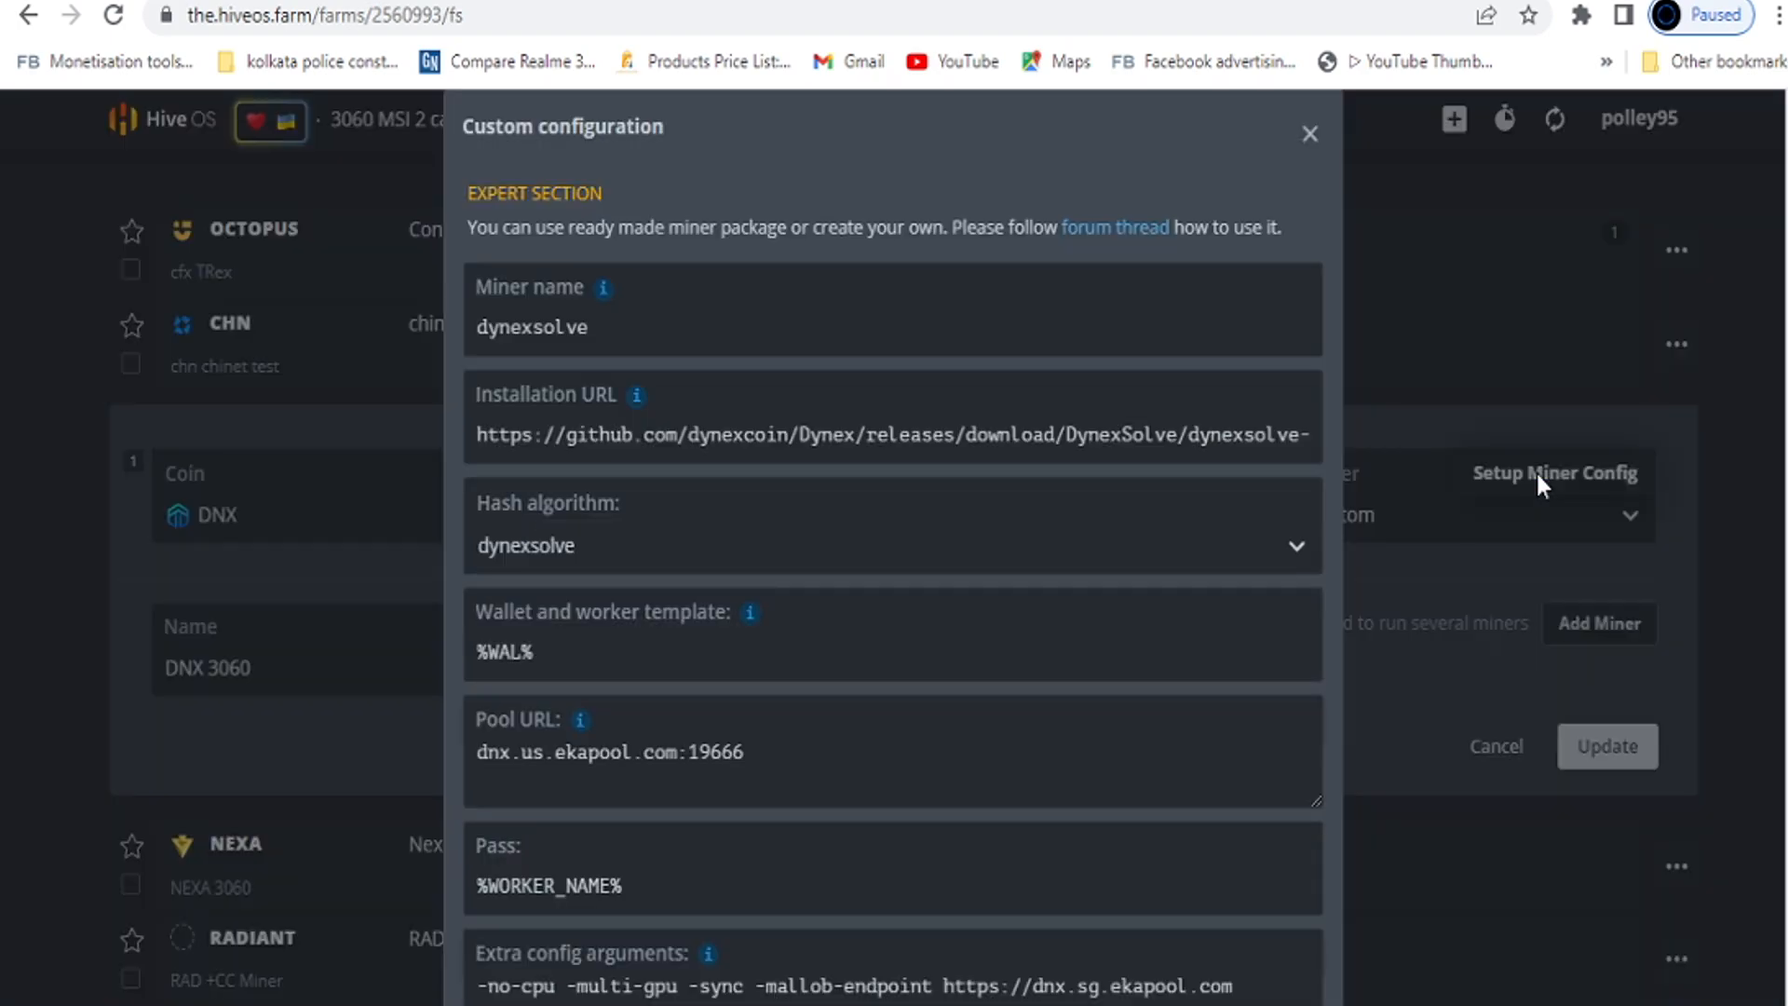
{"action": "left_click", "coordinate": [483, 434]}
{"action": "left_click_drag", "start_coordinate": [479, 432], "coordinate": [1363, 420]}
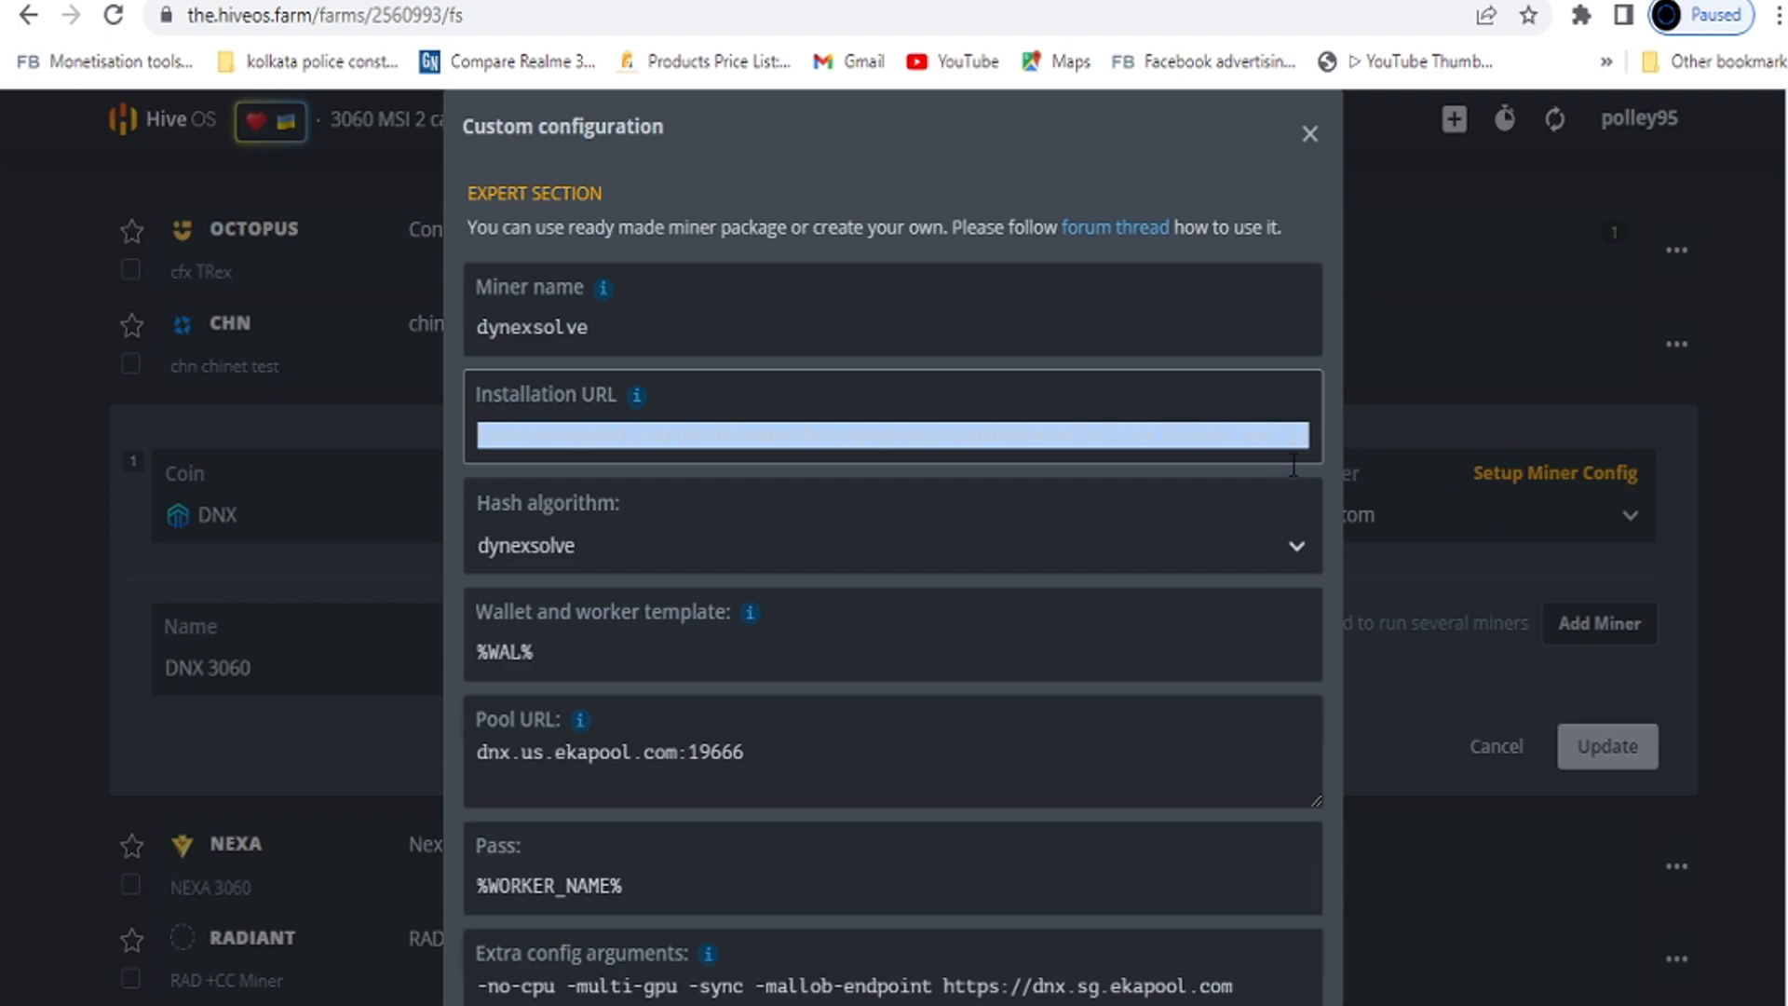
{"action": "left_click", "coordinate": [865, 549]}
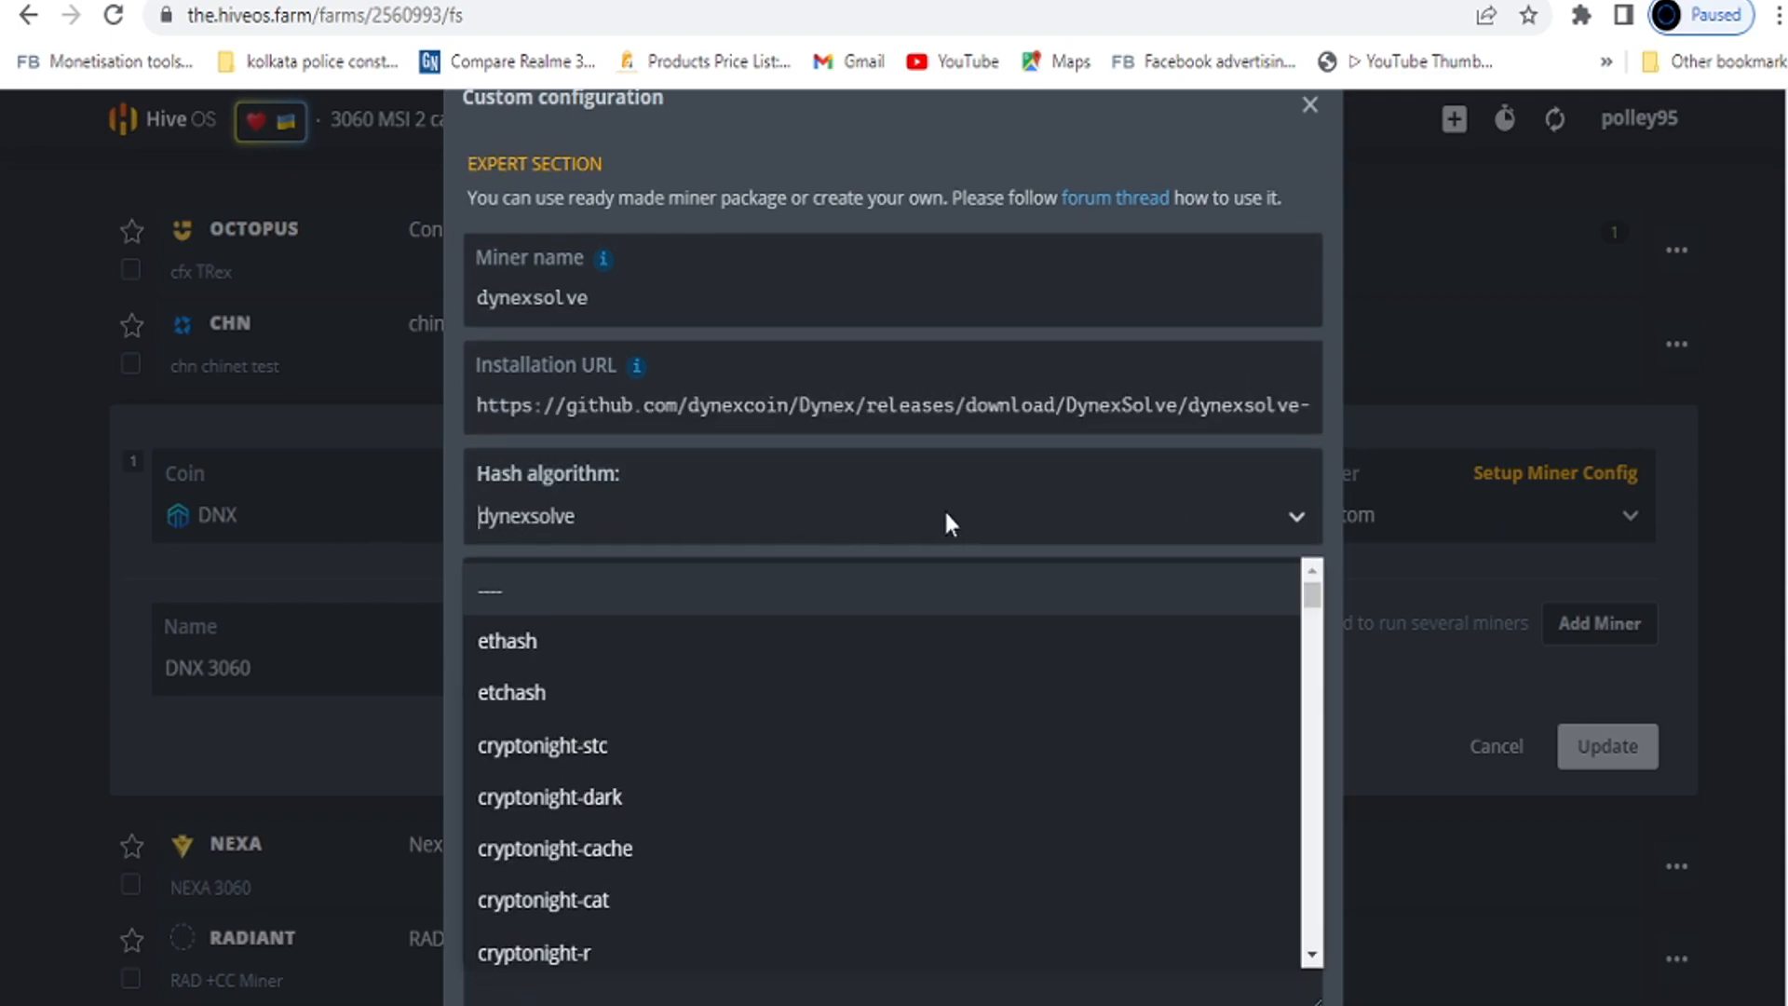
{"action": "left_click", "coordinate": [3, 475]}
{"action": "scroll", "coordinate": [1751, 493], "scroll_direction": "down", "scroll_amount": 1}
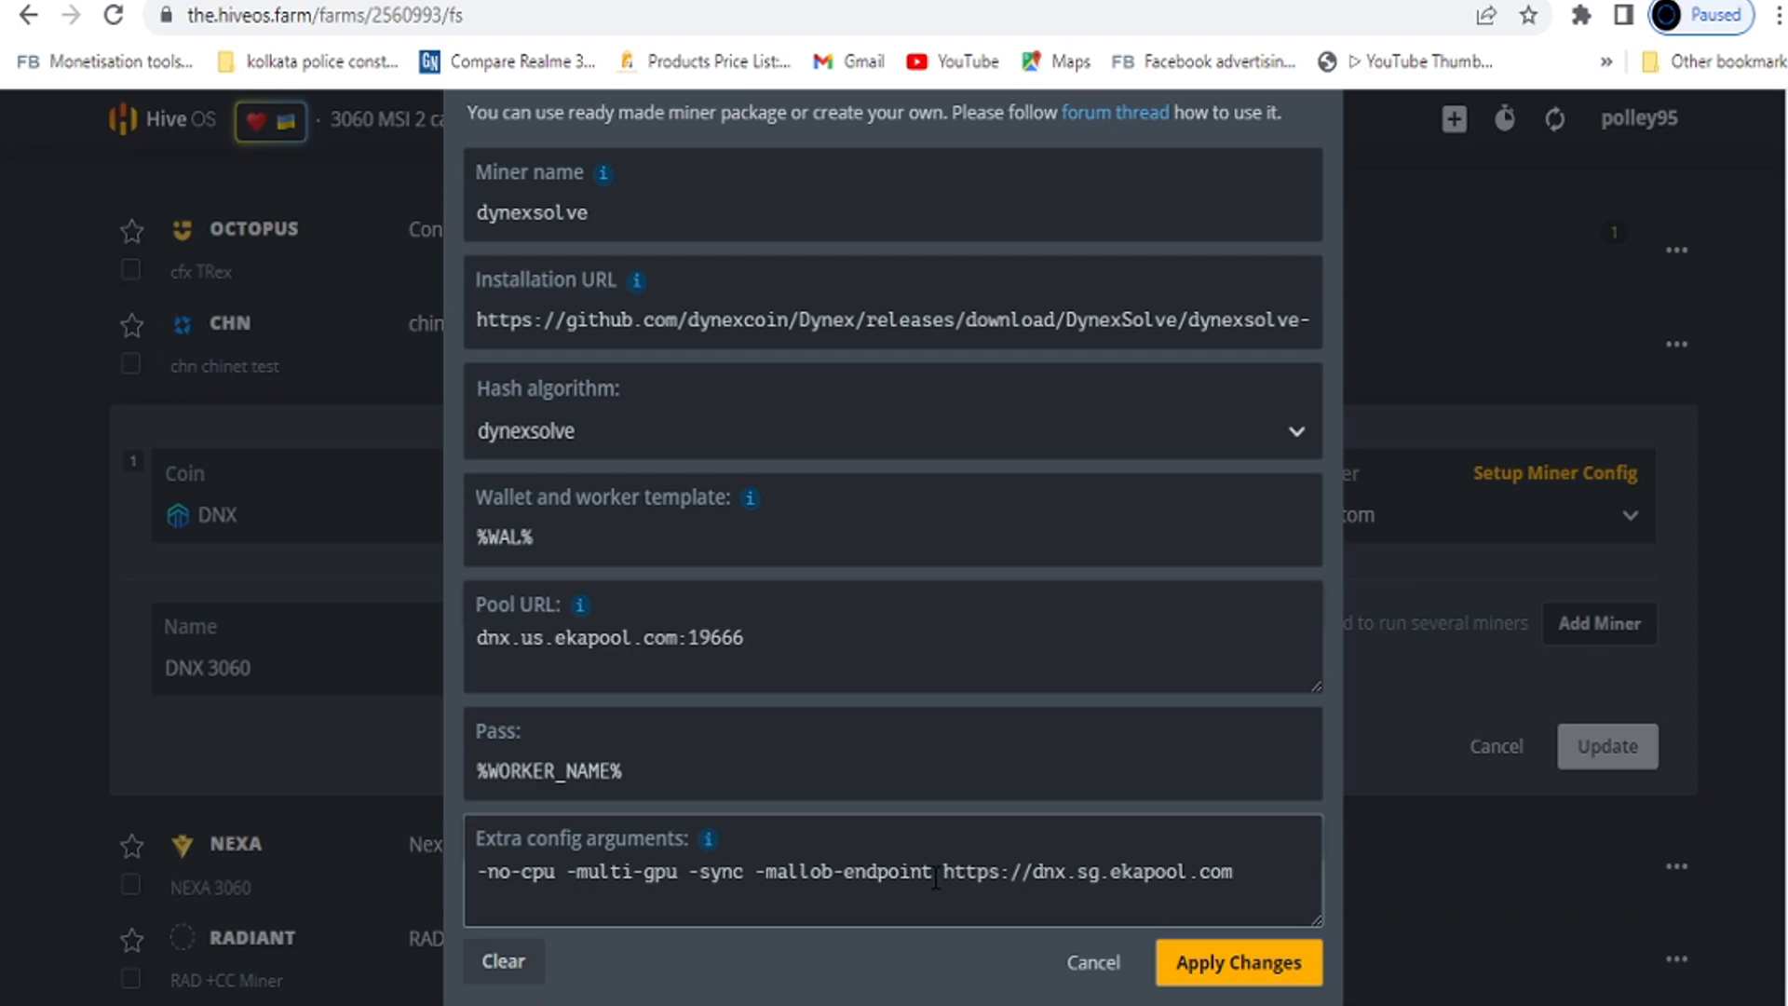
{"action": "left_click", "coordinate": [1114, 966]}
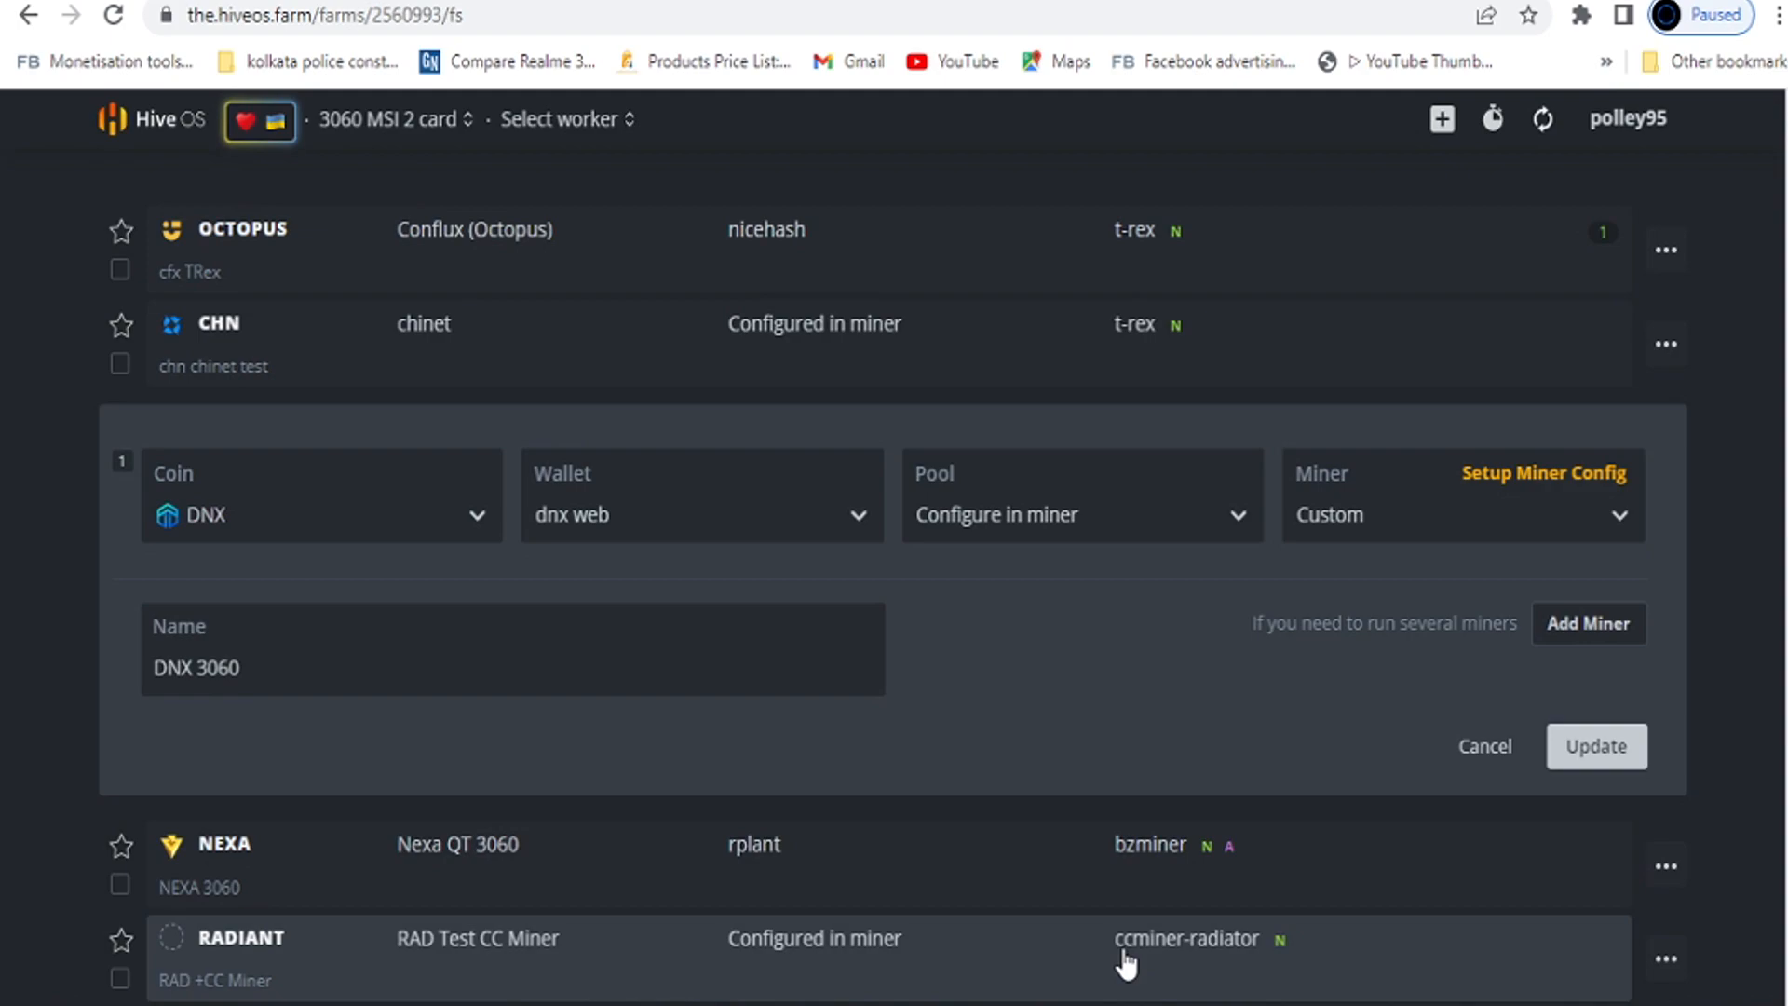
Set up a new flight sheet with coin DNX, wallet dnx web, the pool configured in the miner, and the Custom miner.
{"action": "scroll", "coordinate": [1774, 503], "scroll_direction": "up", "scroll_amount": 7}
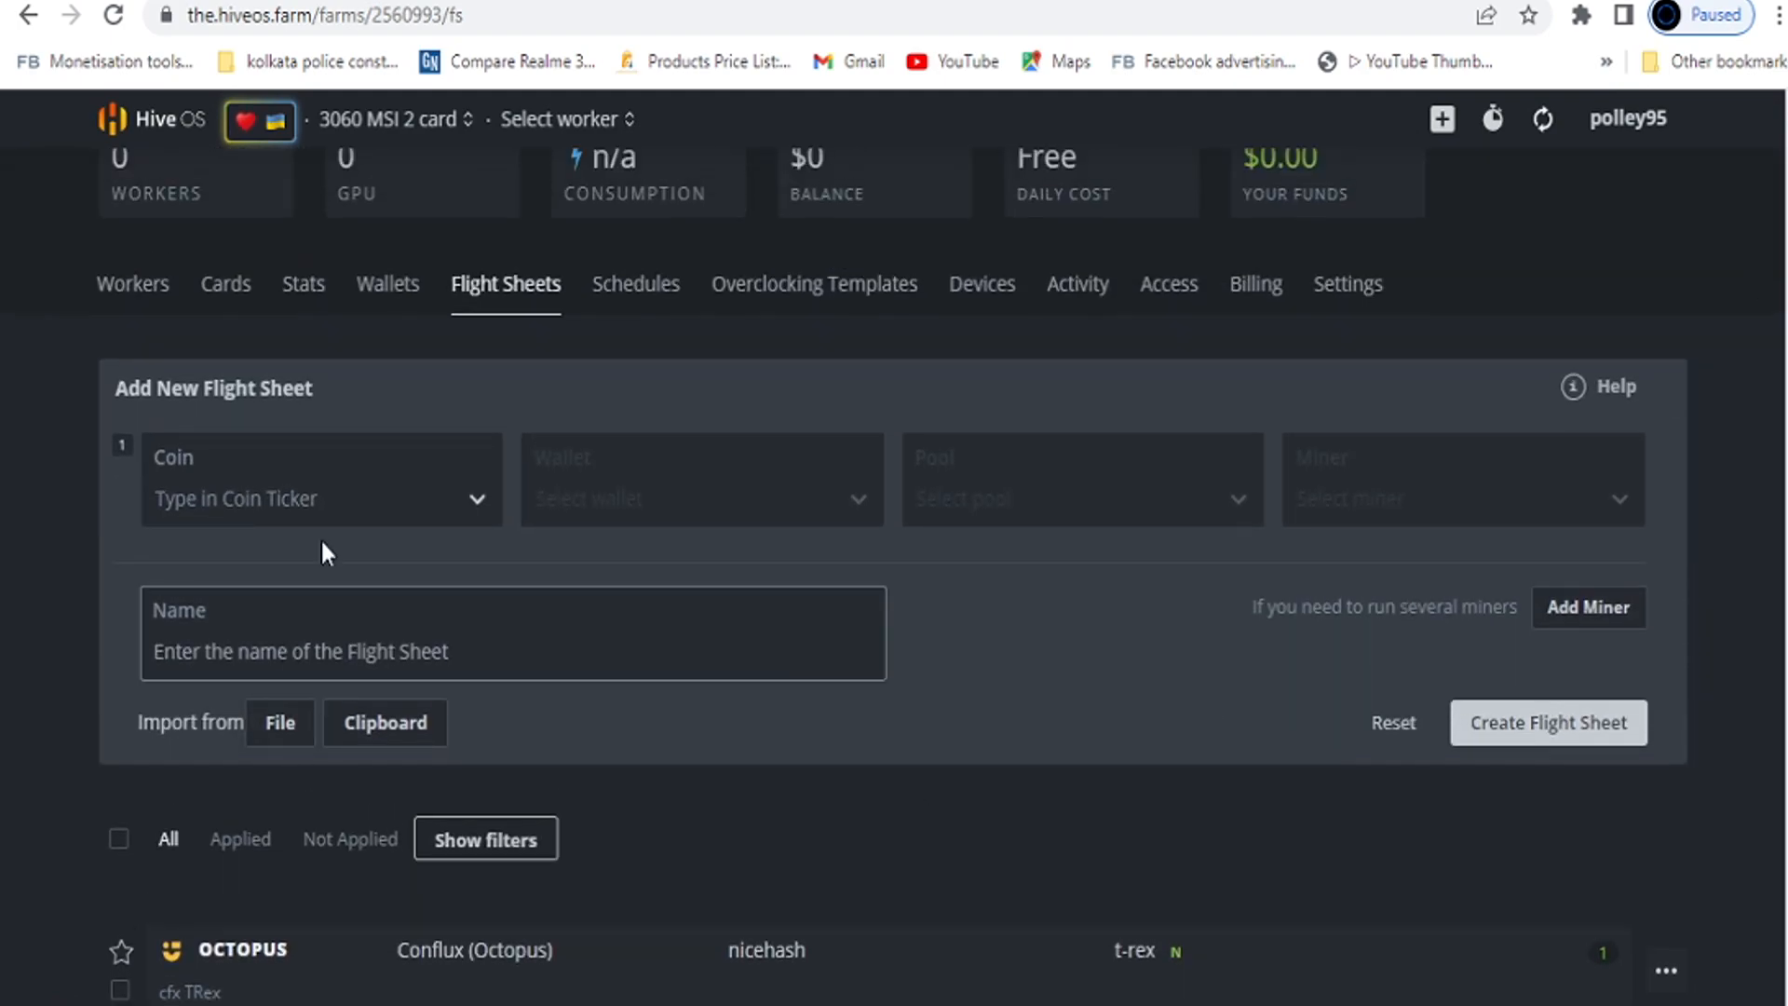
{"action": "left_click", "coordinate": [350, 517]}
{"action": "left_click", "coordinate": [301, 622]}
{"action": "left_click", "coordinate": [752, 494]}
{"action": "left_click", "coordinate": [605, 572]}
{"action": "left_click", "coordinate": [978, 503]}
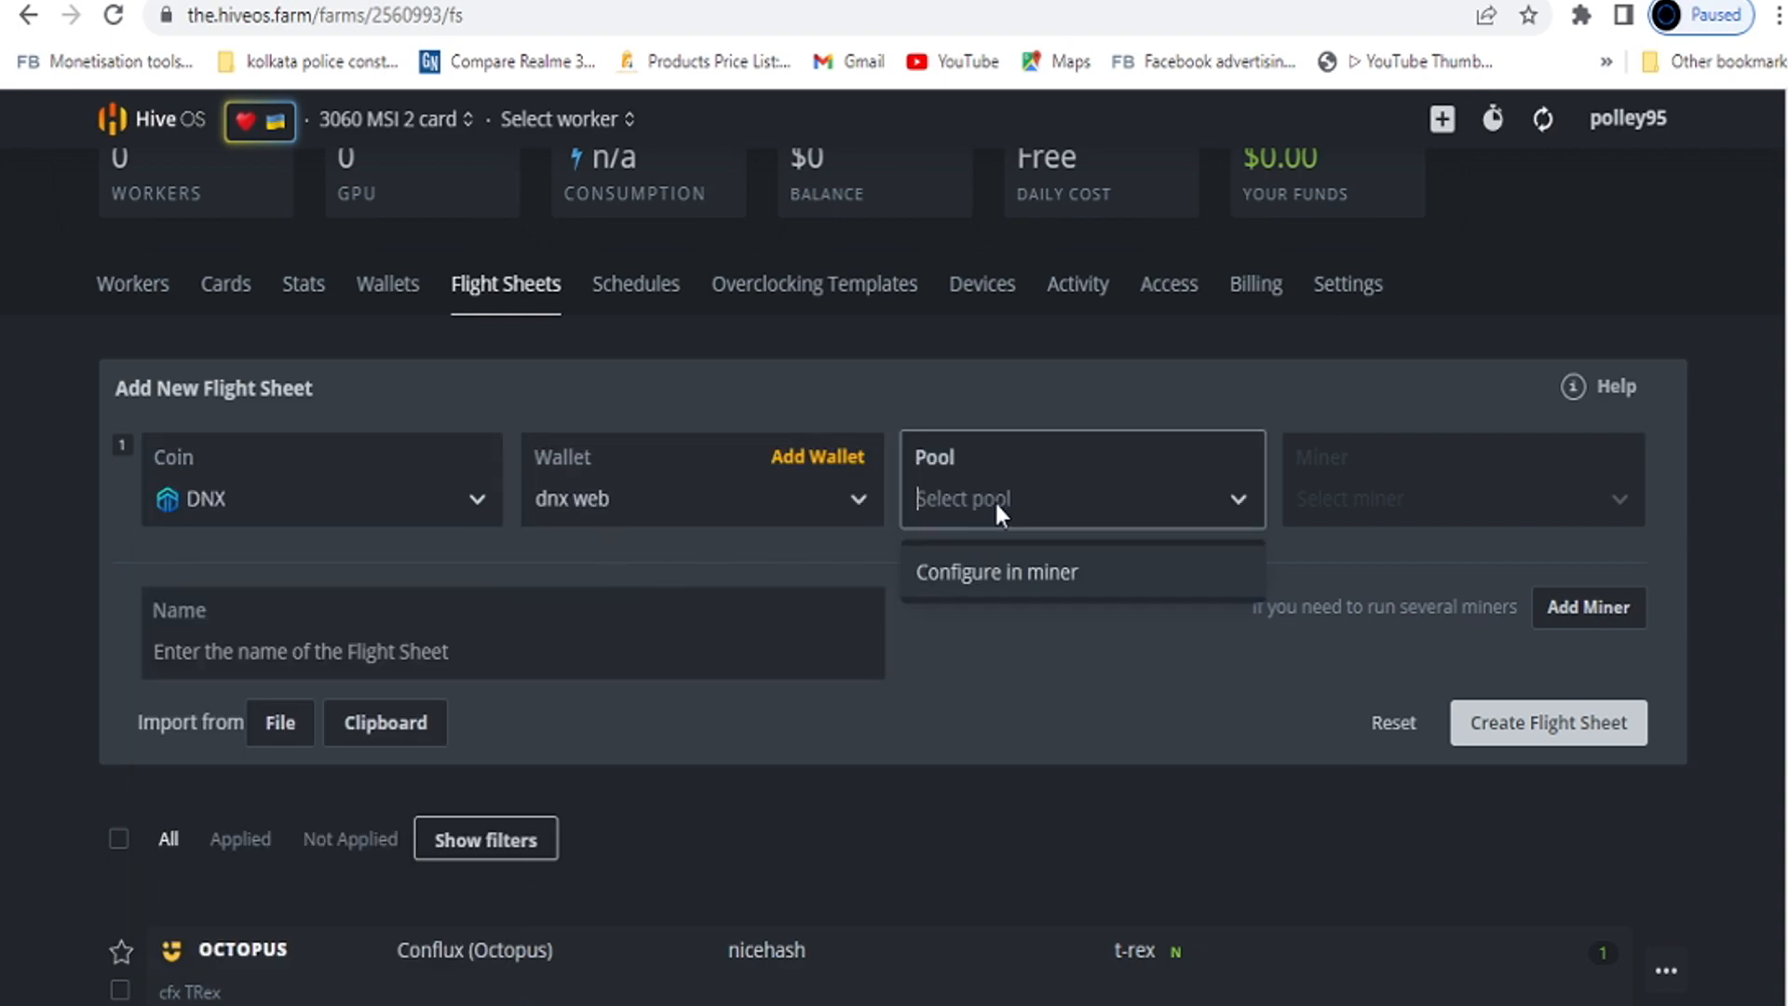
{"action": "left_click", "coordinate": [1004, 570]}
{"action": "left_click", "coordinate": [1399, 512]}
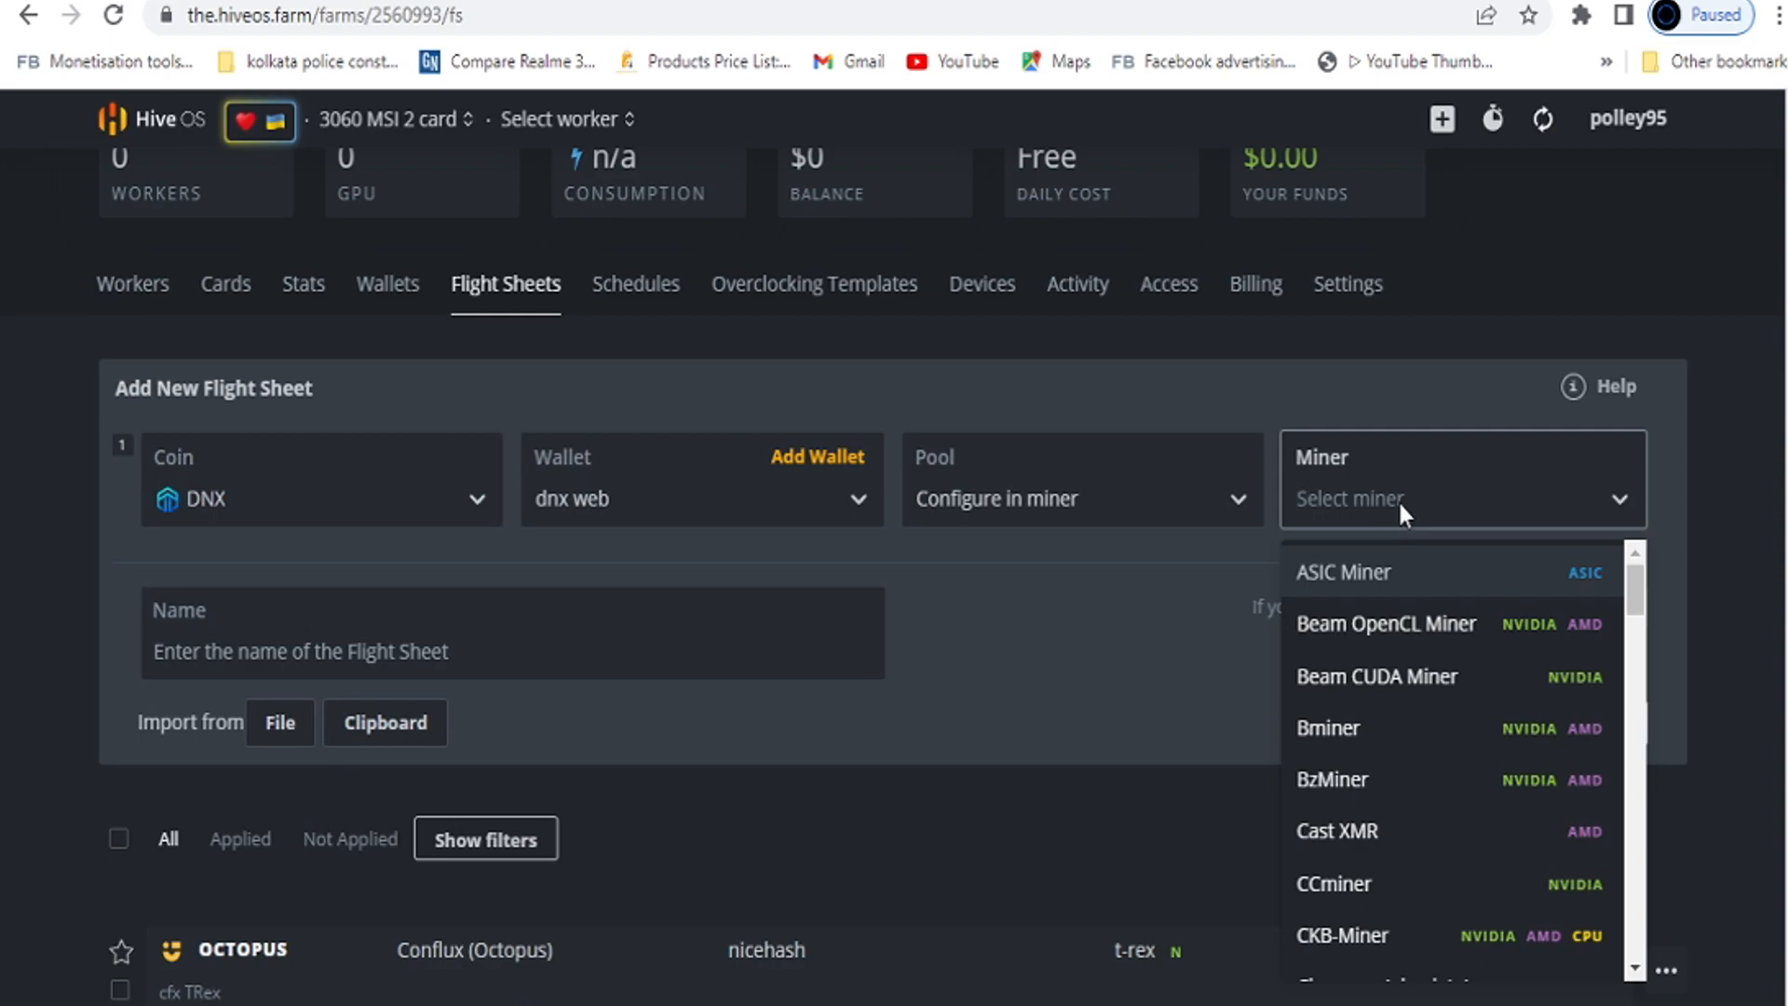
{"action": "type", "text": "cu"}
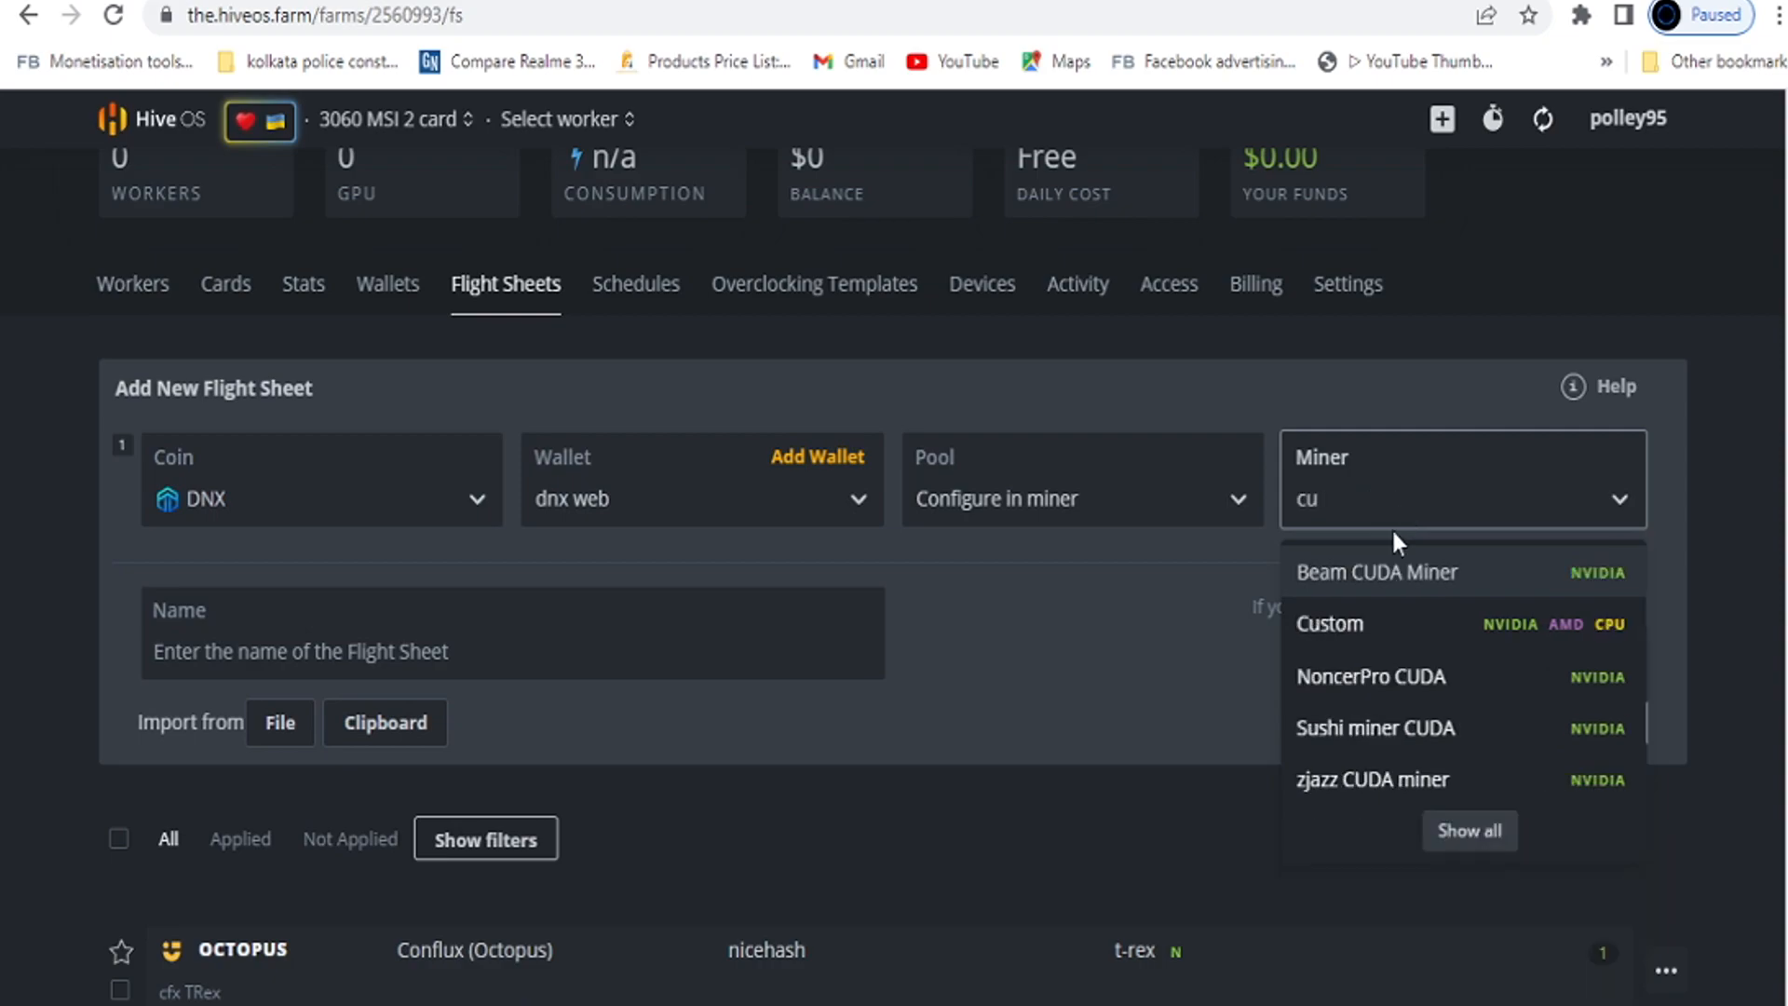
{"action": "left_click", "coordinate": [1394, 639]}
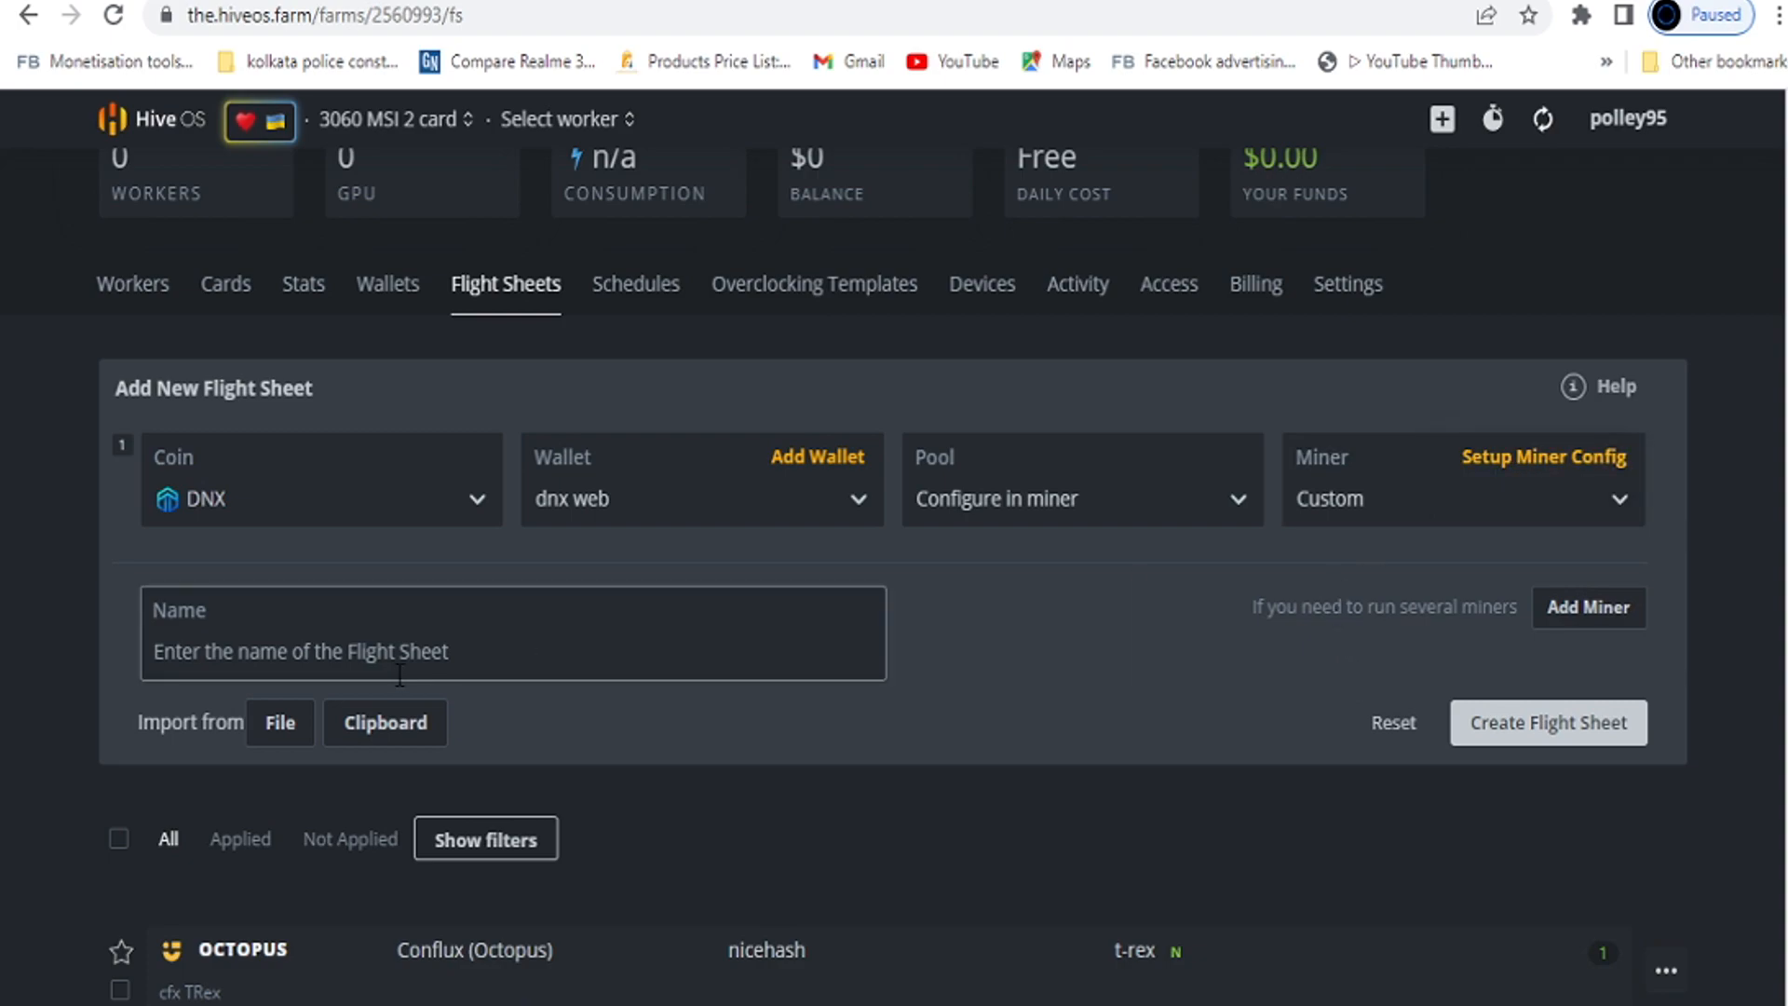
Name the new flight sheet "dnx+kas dual test".
{"action": "left_click", "coordinate": [378, 655]}
{"action": "type", "text": "dnx"}
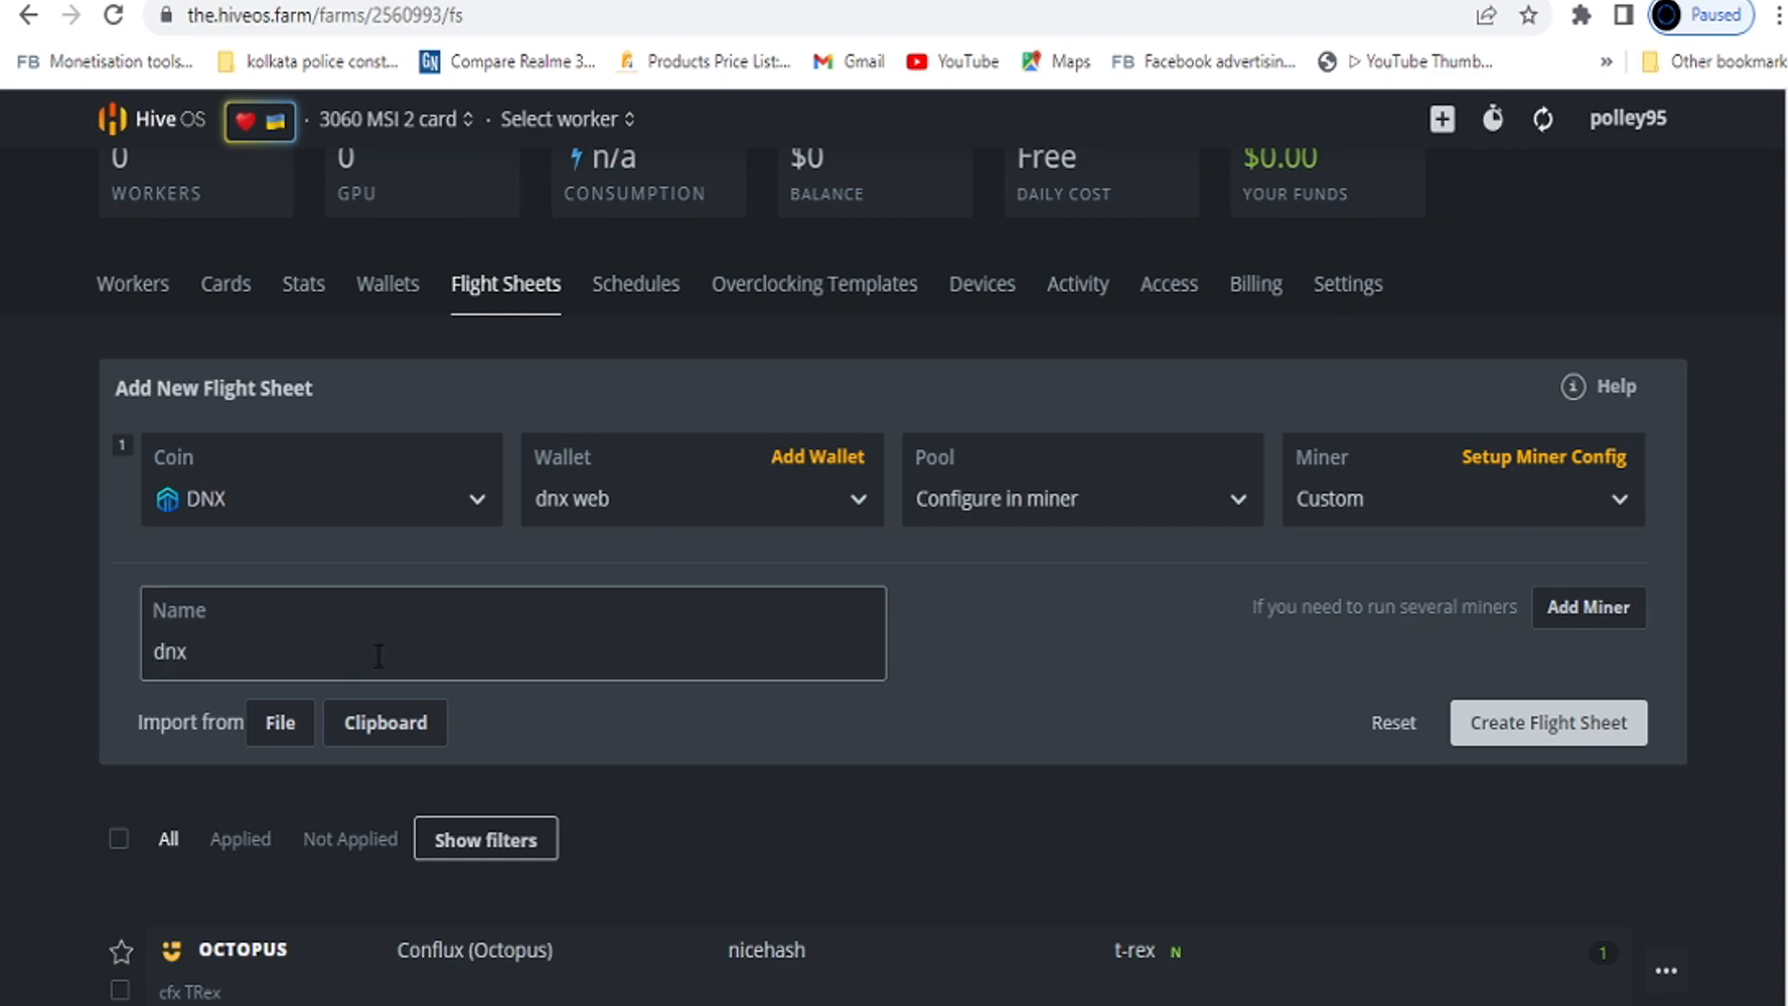
{"action": "type", "text": "+"}
{"action": "type", "text": "kas dual text"}
{"action": "key", "text": "BackSpace"}
{"action": "type", "text": "st"}
Open the new sheet's custom miner configuration and set the miner name to dynexsolve from the Notepad notes.
{"action": "left_click", "coordinate": [1527, 465]}
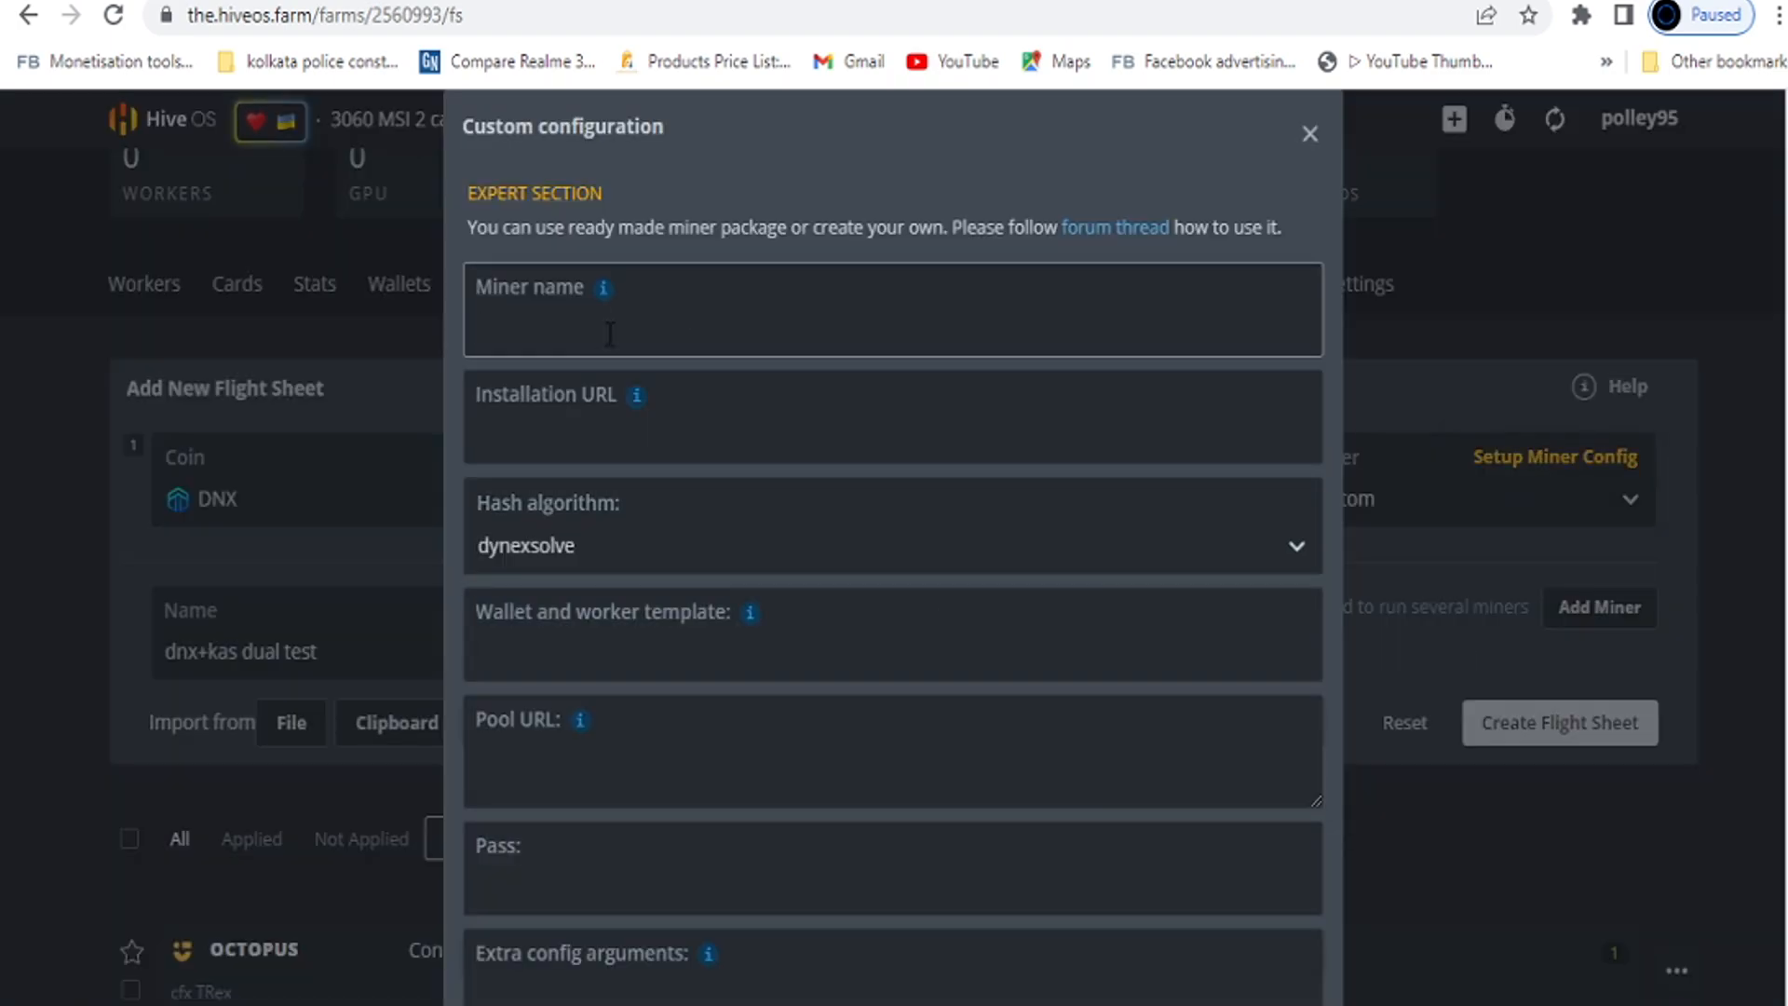
{"action": "key", "text": "alt+Tab"}
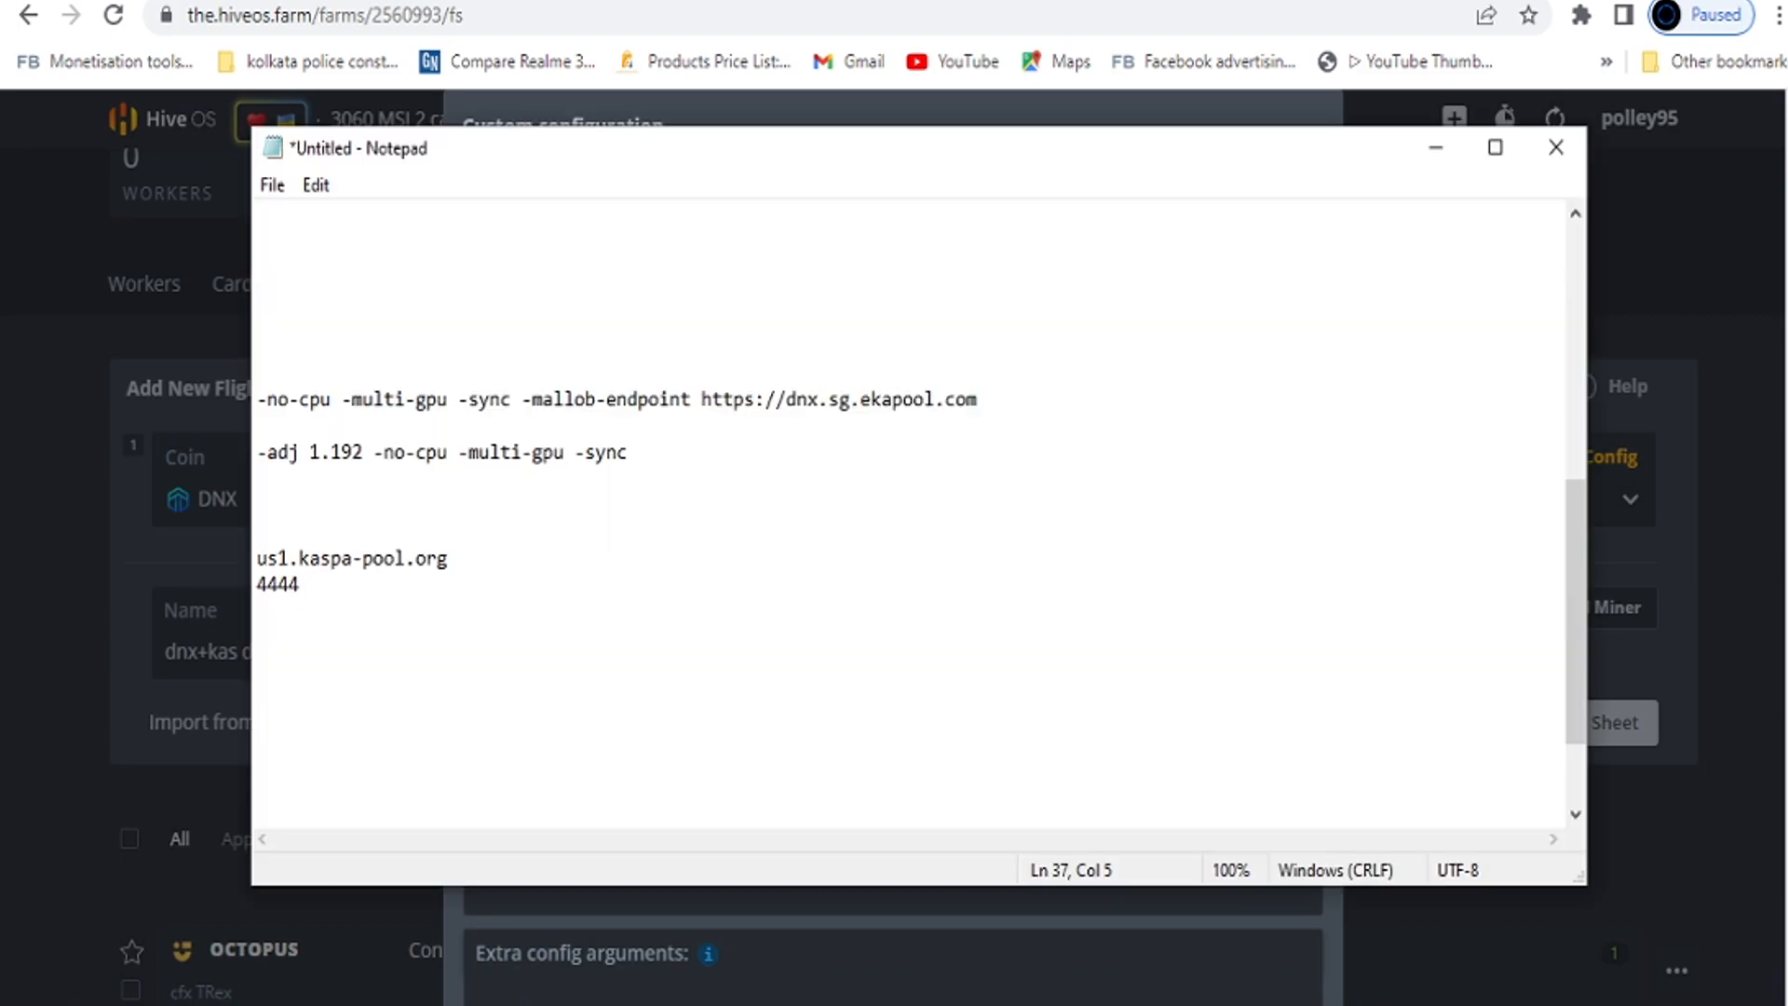
{"action": "left_click_drag", "start_coordinate": [1567, 532], "coordinate": [1574, 277]}
{"action": "left_click_drag", "start_coordinate": [368, 214], "coordinate": [138, 190]}
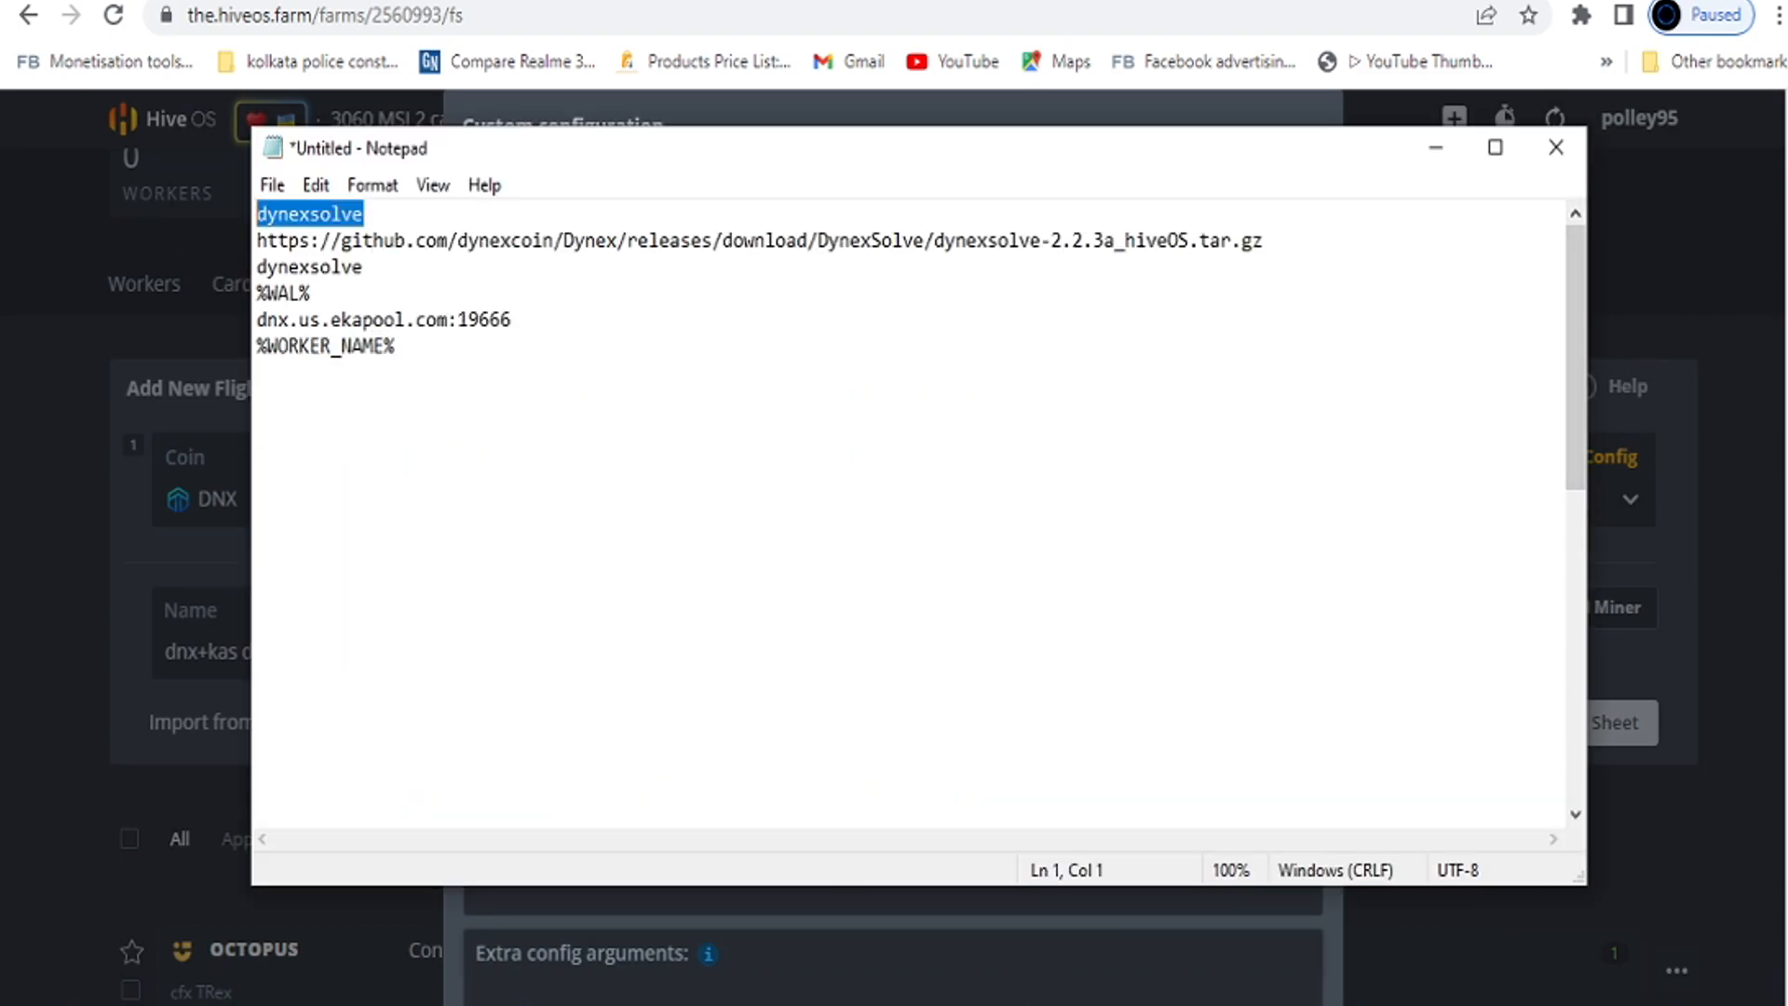
{"action": "key", "text": "alt+Tab"}
{"action": "type", "text": "dynexsolve"}
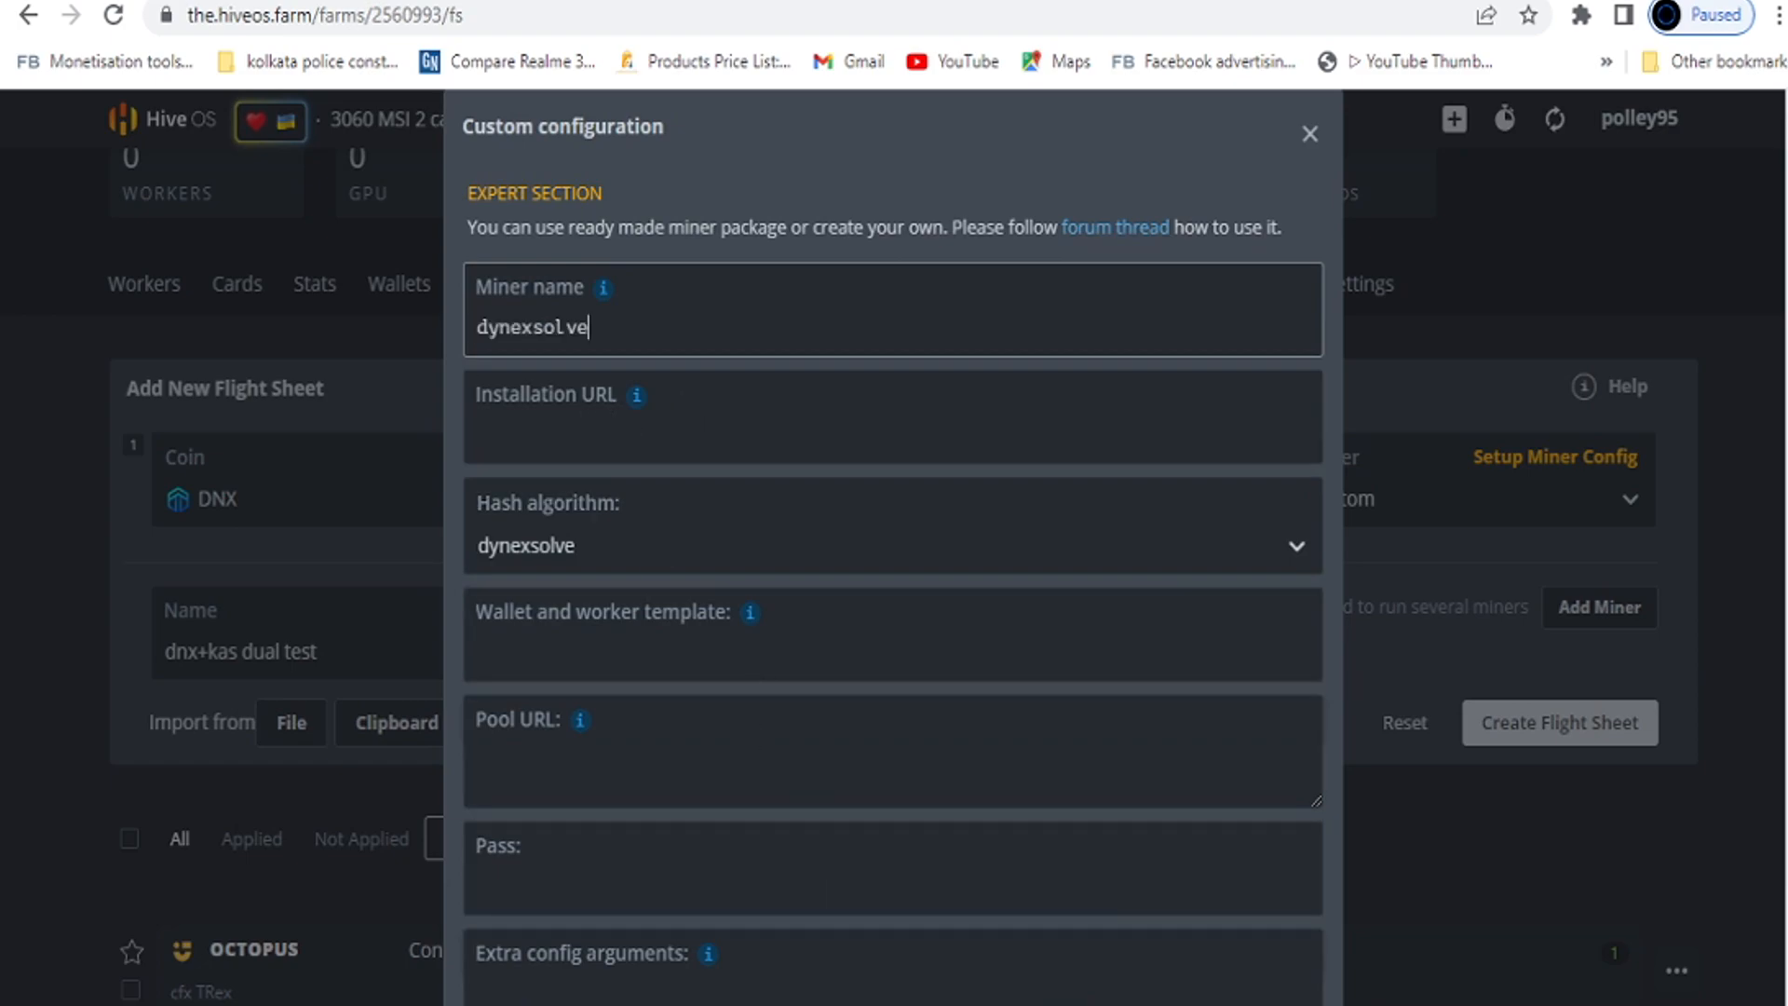
Copy the dynexsolve-2.2.3a_hiveOS.tar.gz GitHub download link from the Notepad notes into the miner's installation URL.
{"action": "key", "text": "alt+Tab"}
{"action": "left_click_drag", "start_coordinate": [1268, 243], "coordinate": [223, 238]}
{"action": "key", "text": "ctrl+c"}
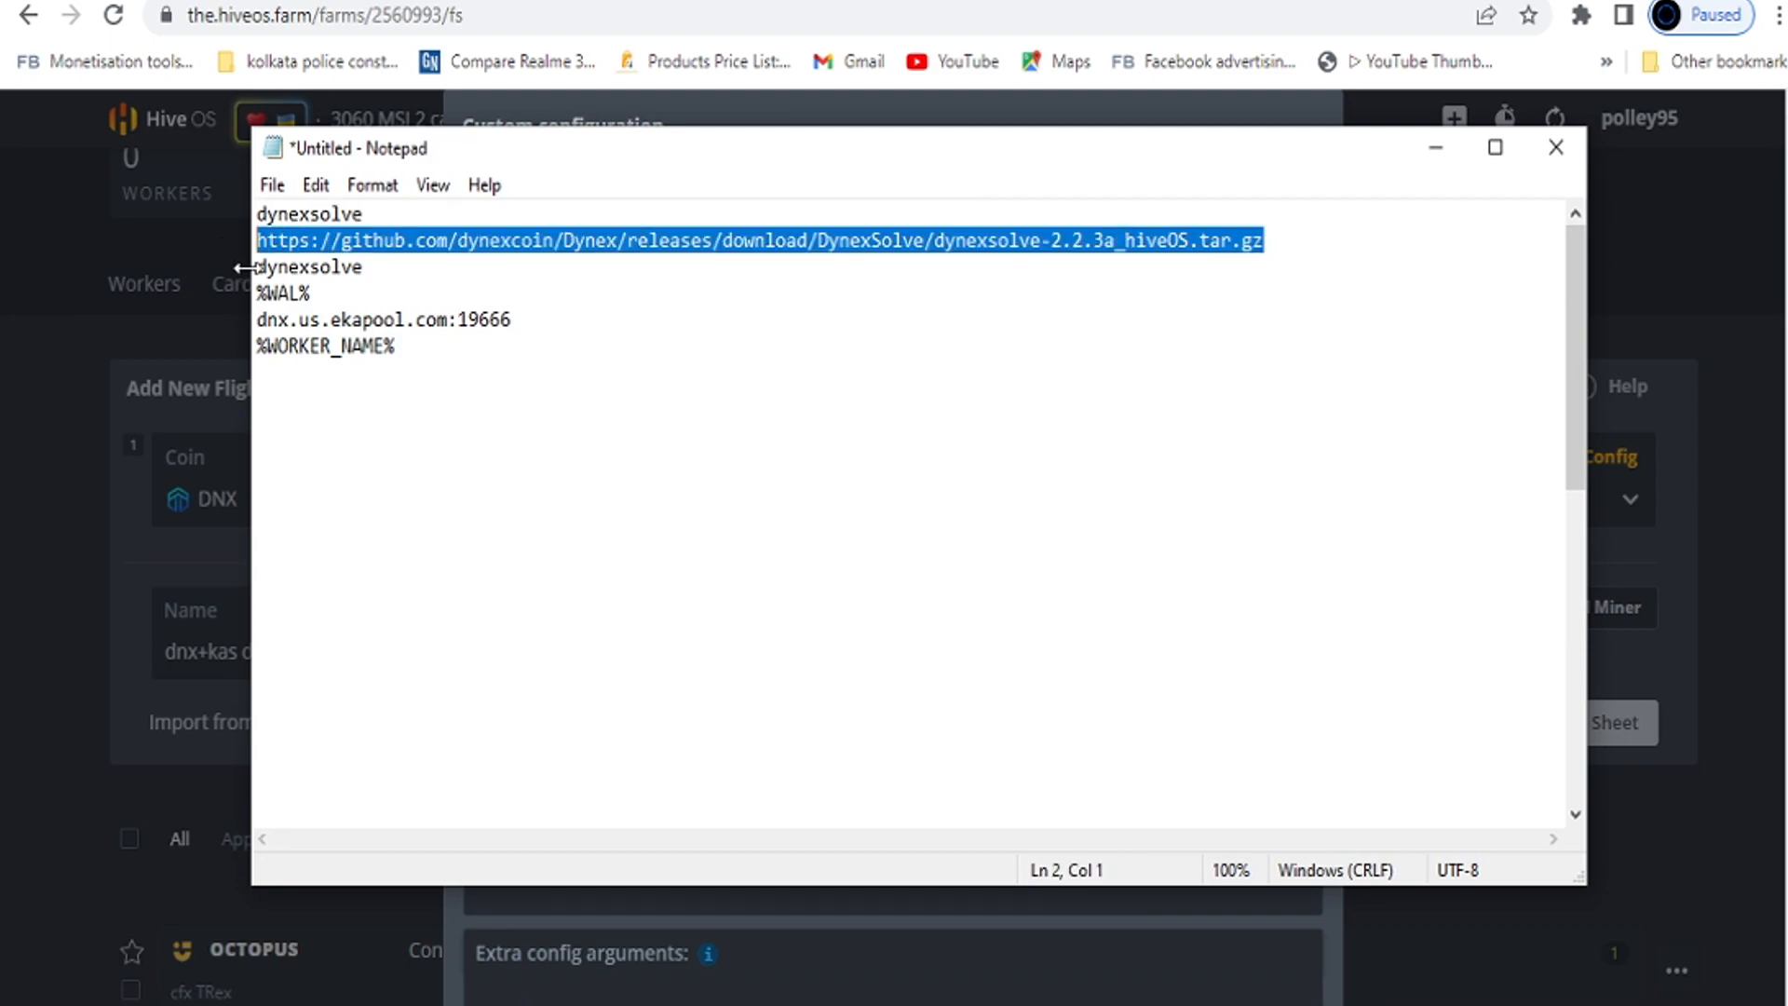
{"action": "key", "text": "alt+Tab"}
{"action": "left_click", "coordinate": [634, 453]}
{"action": "key", "text": "ctrl+v"}
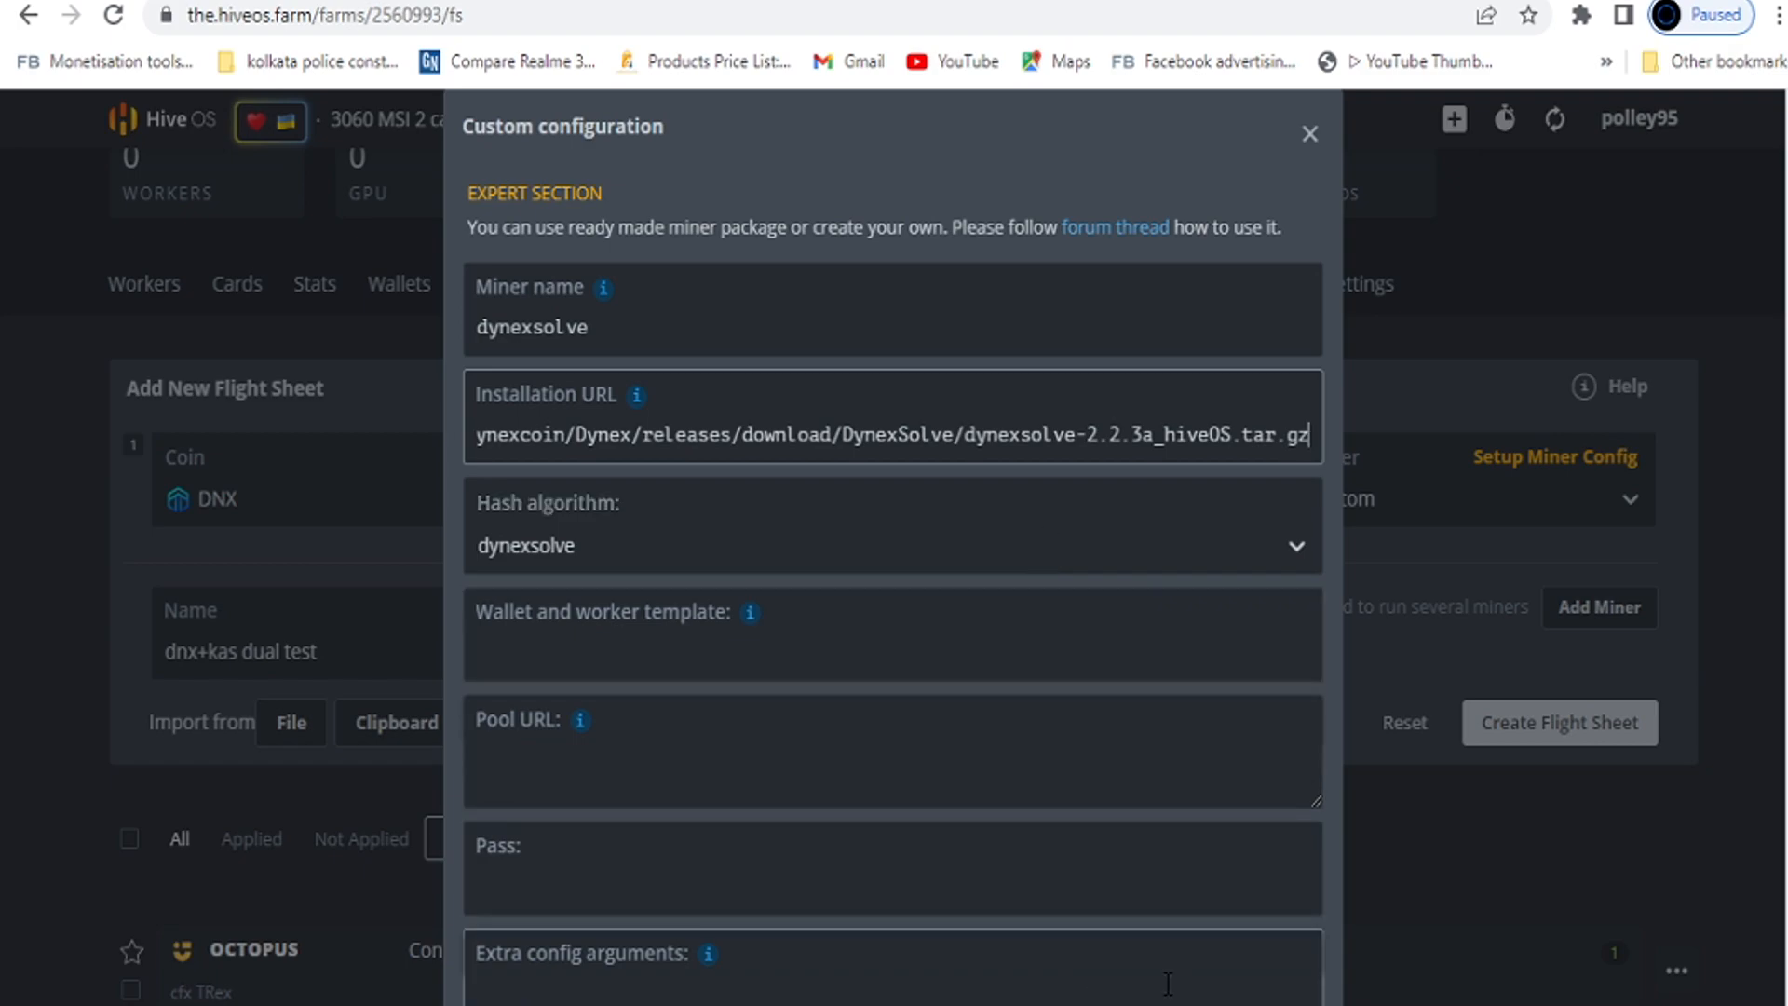
Set the custom miner's wallet and worker template to %WAL%, using the template example with its worker name part removed.
{"action": "key", "text": "alt+Tab"}
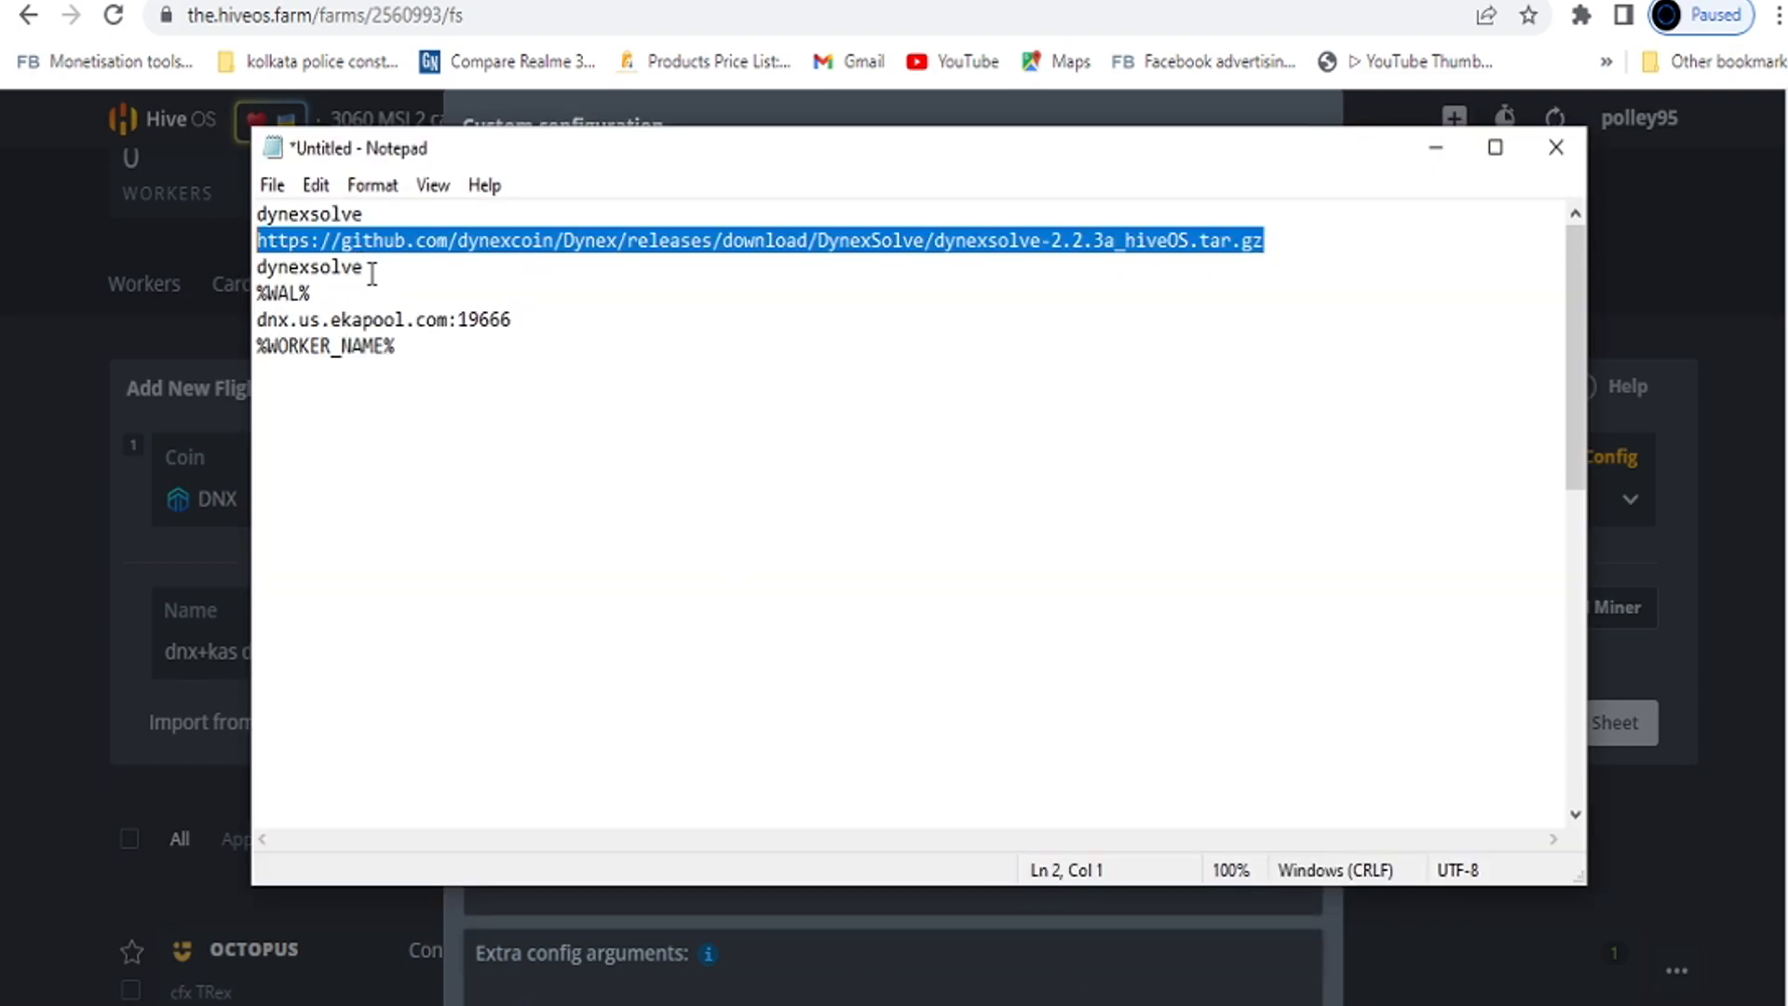
{"action": "left_click_drag", "start_coordinate": [340, 292], "coordinate": [258, 294]}
{"action": "key", "text": "alt+Tab"}
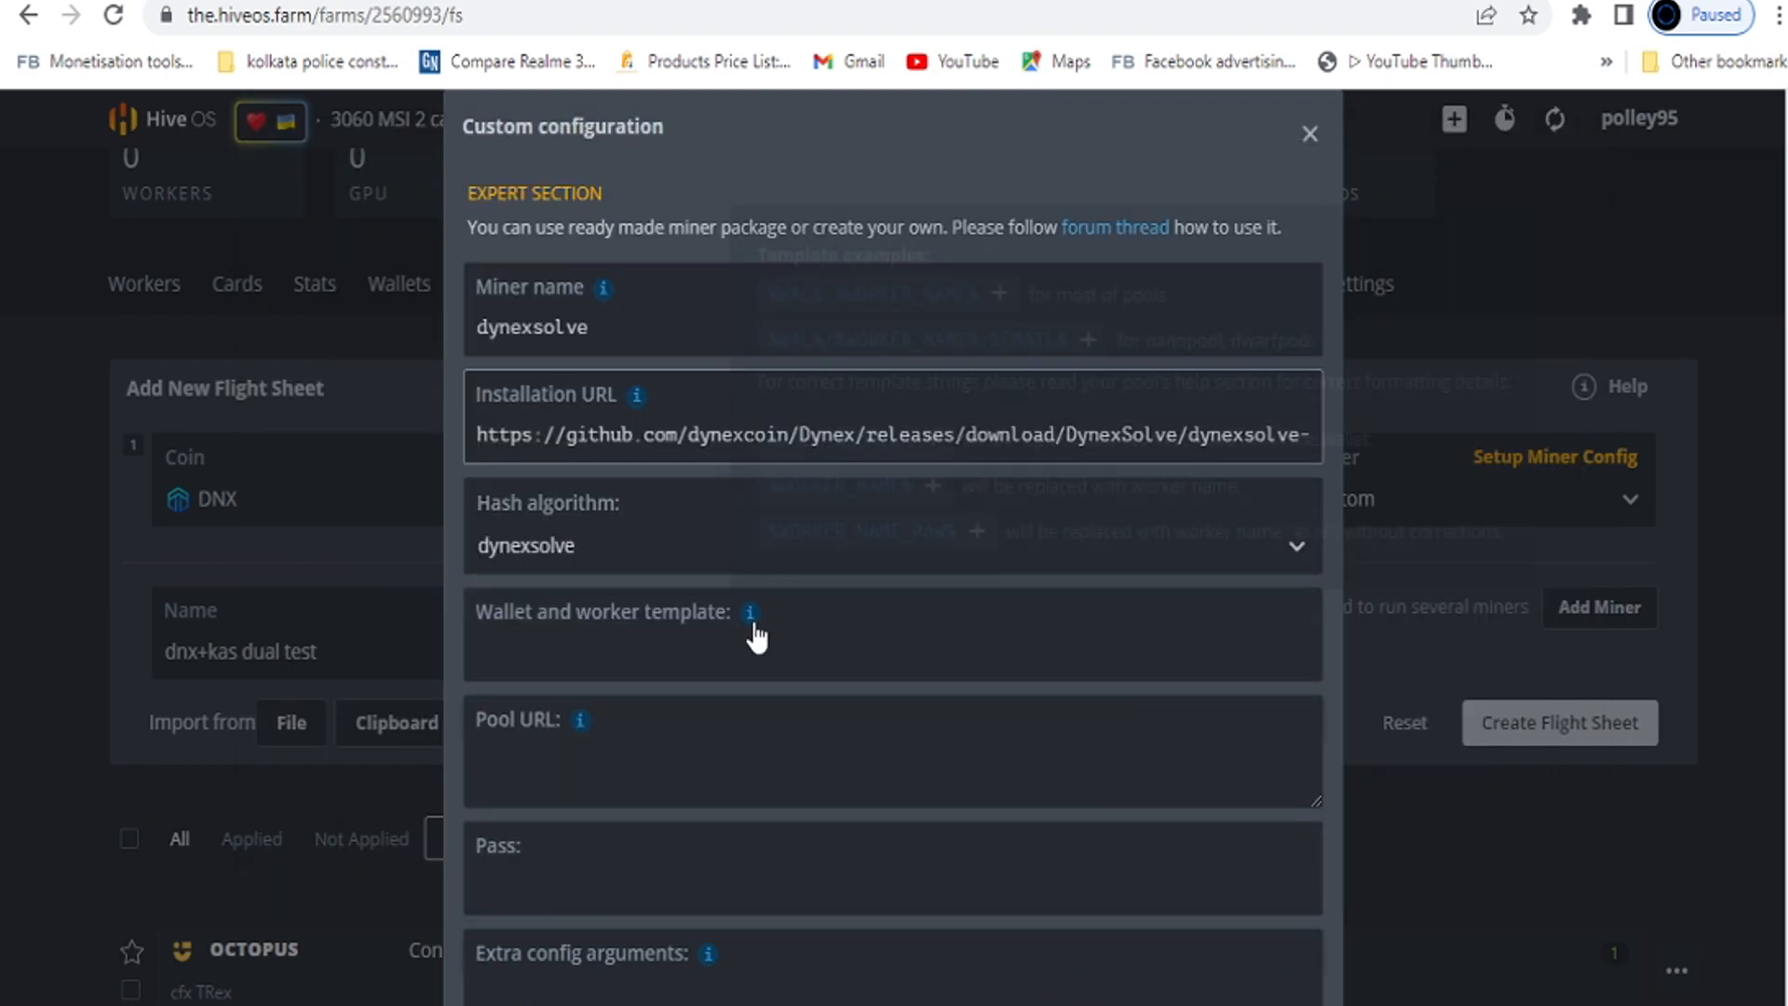
{"action": "mouse_move", "coordinate": [750, 615]}
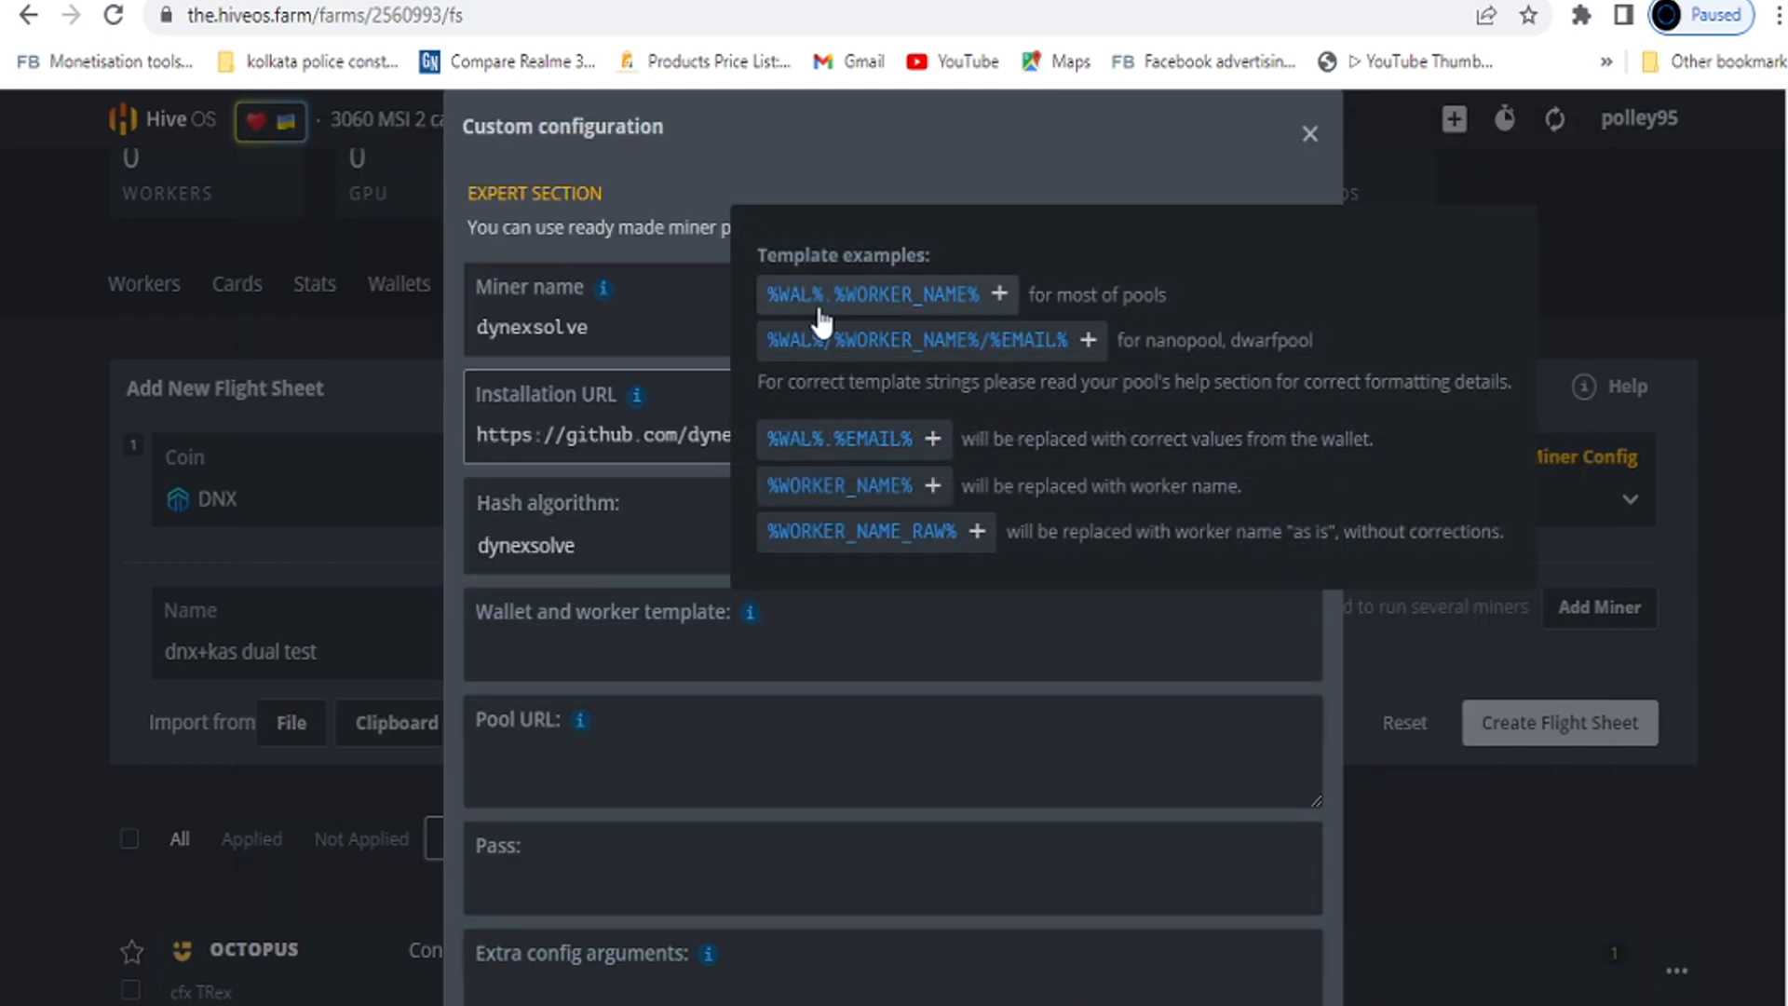
{"action": "left_click", "coordinate": [824, 300]}
{"action": "left_click", "coordinate": [761, 652]}
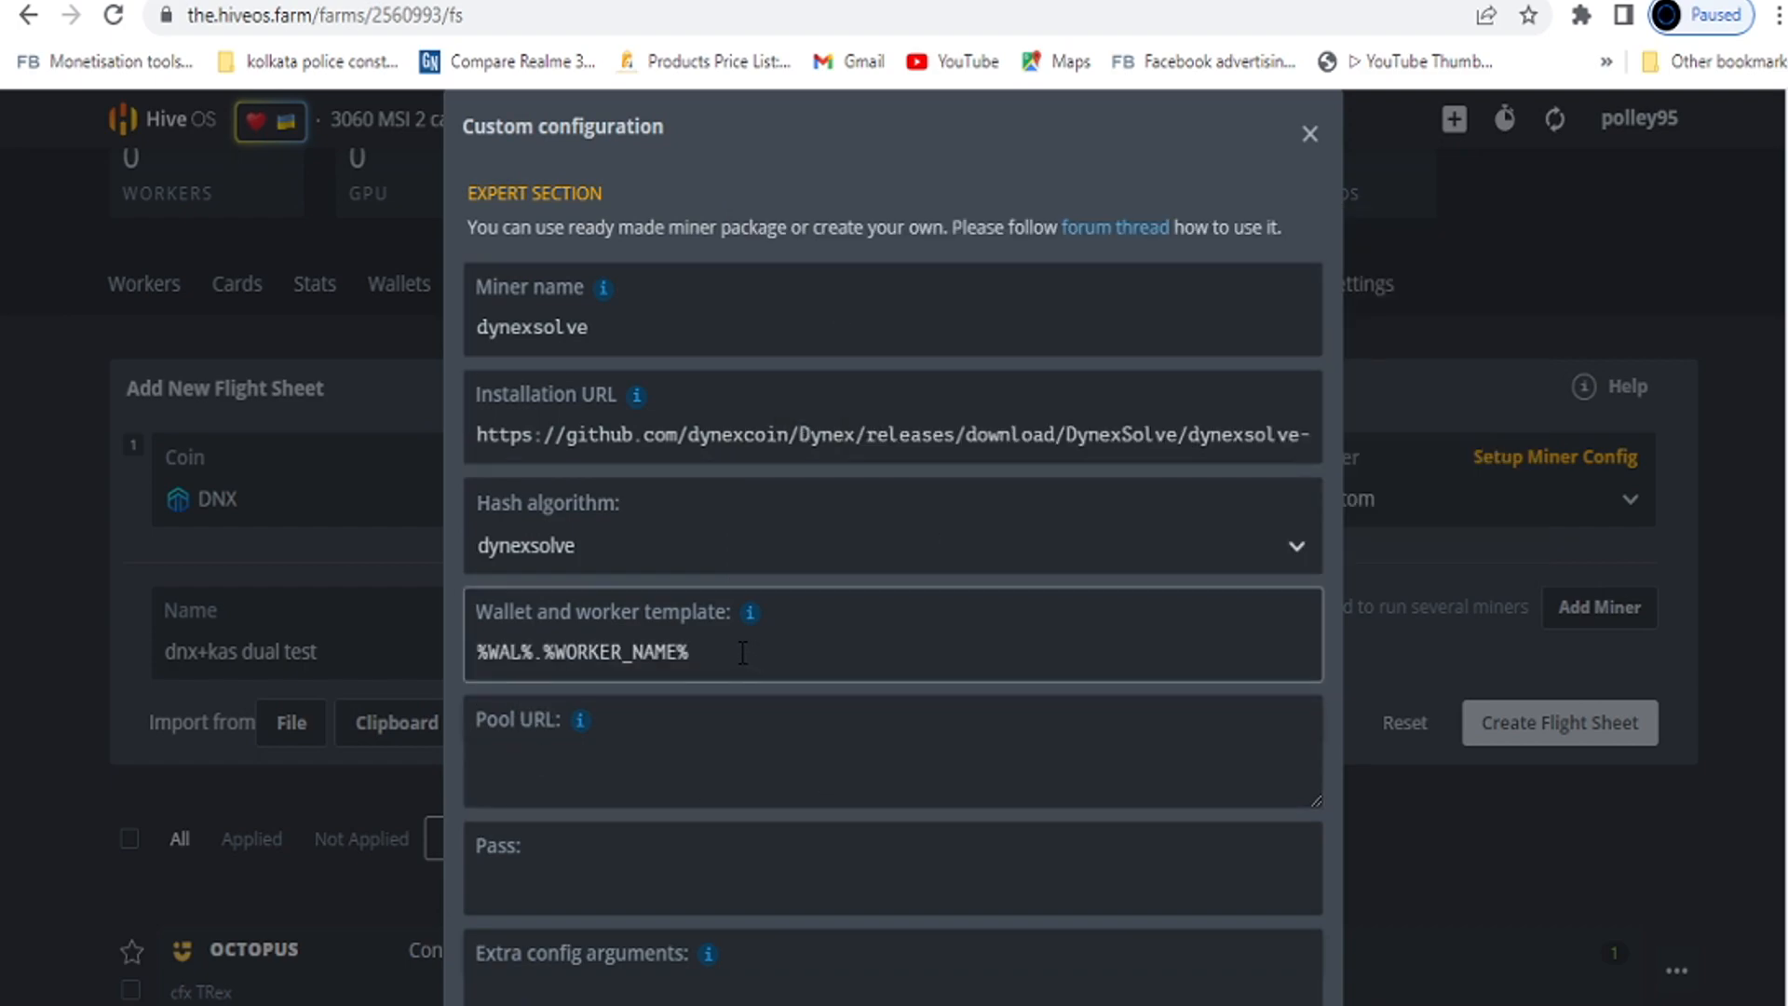
{"action": "left_click_drag", "start_coordinate": [691, 652], "coordinate": [535, 652]}
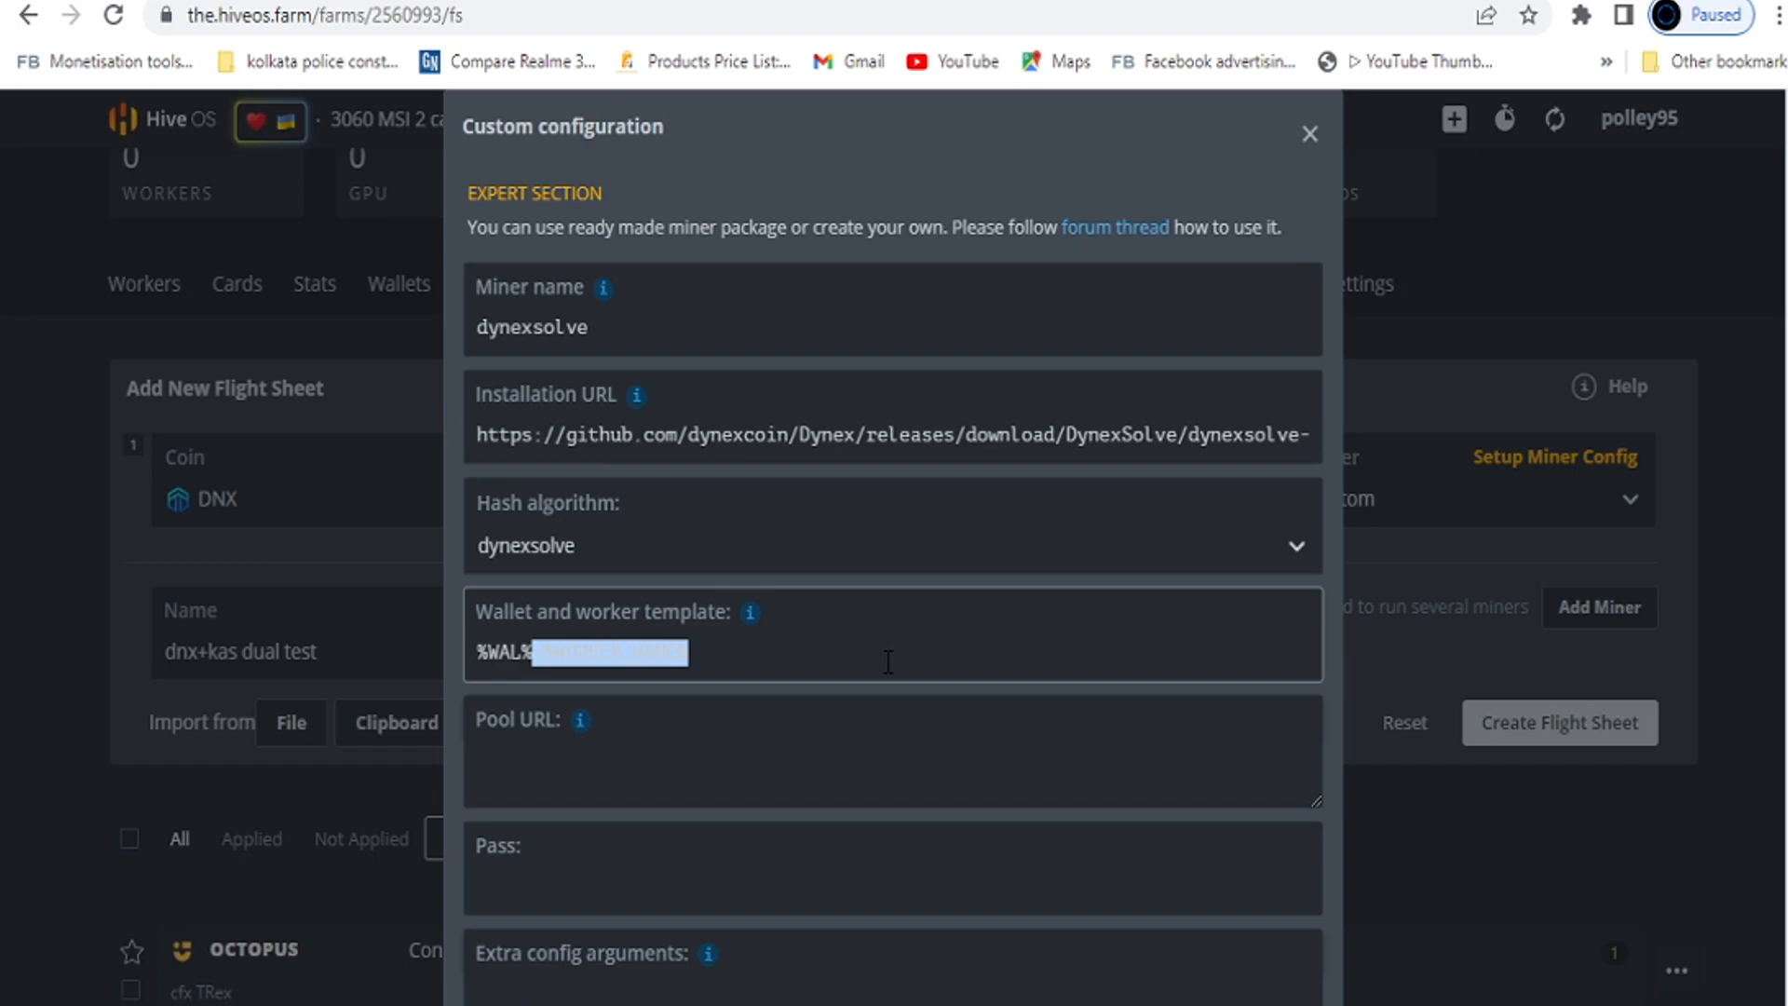
{"action": "key", "text": "BackSpace"}
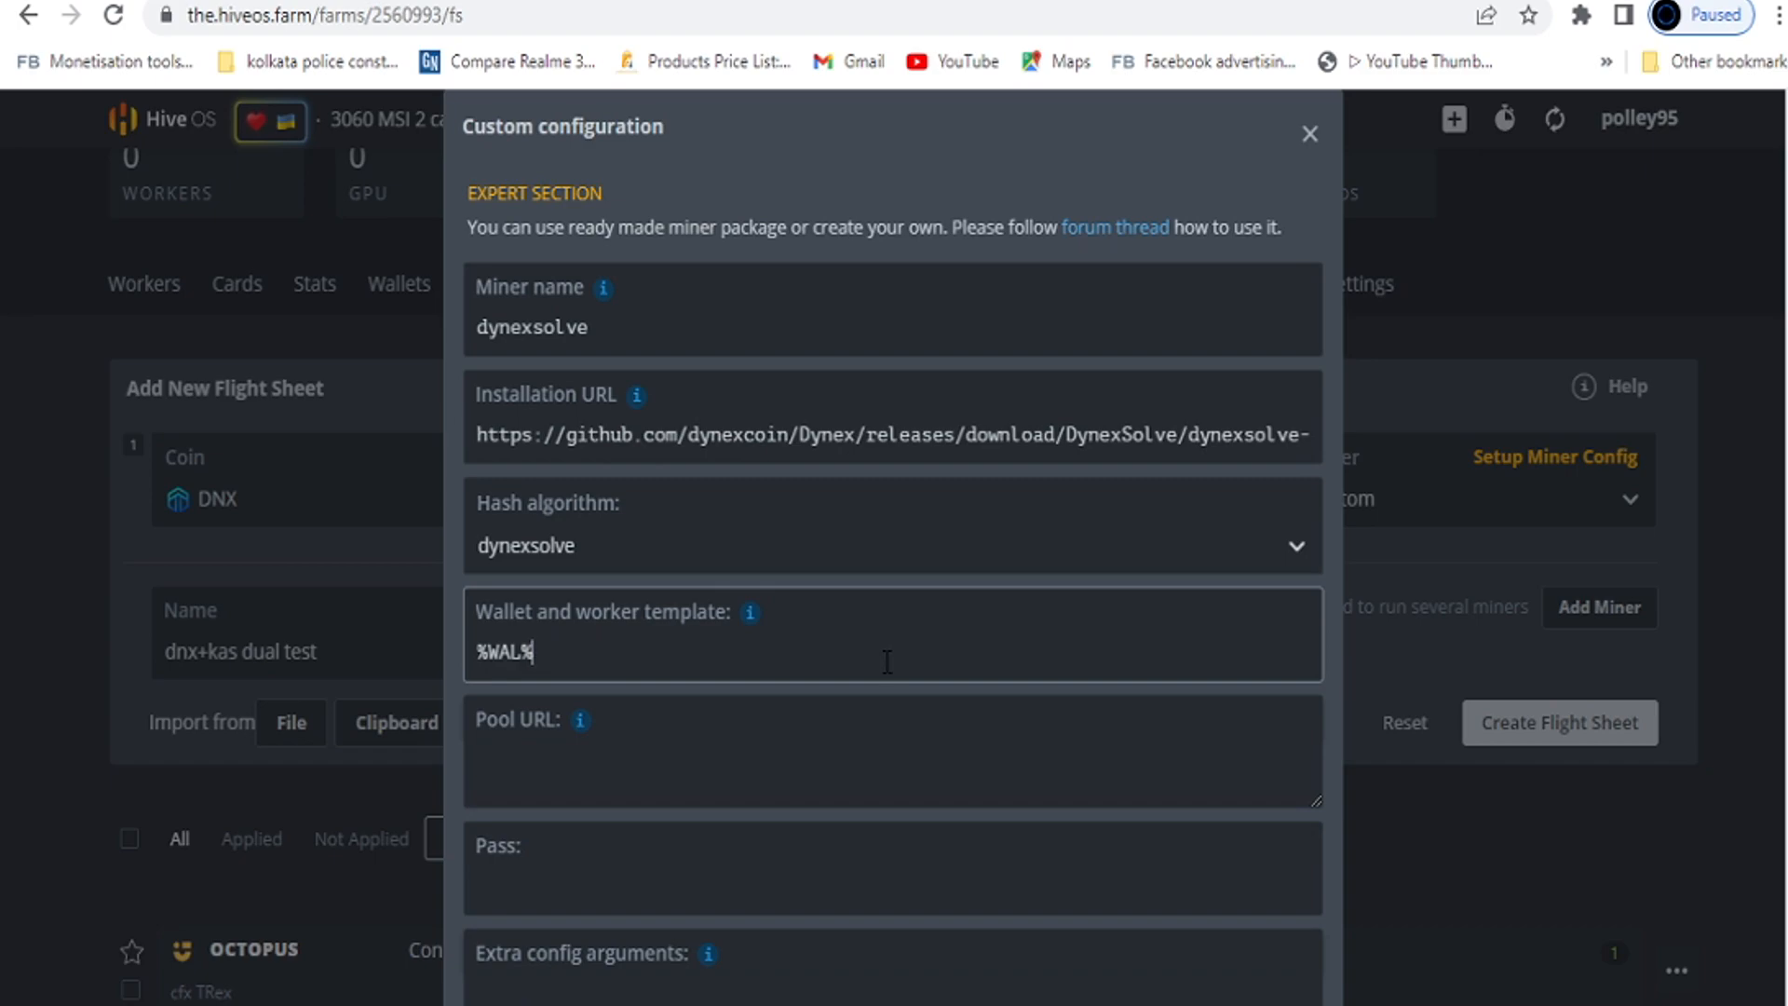
Copy the pool address dnx.us.ekapool.com:19666 from the Notepad notes into the custom miner's pool URL.
{"action": "key", "text": "alt+Tab"}
{"action": "left_click_drag", "start_coordinate": [556, 327], "coordinate": [253, 320]}
{"action": "key", "text": "ctrl+c"}
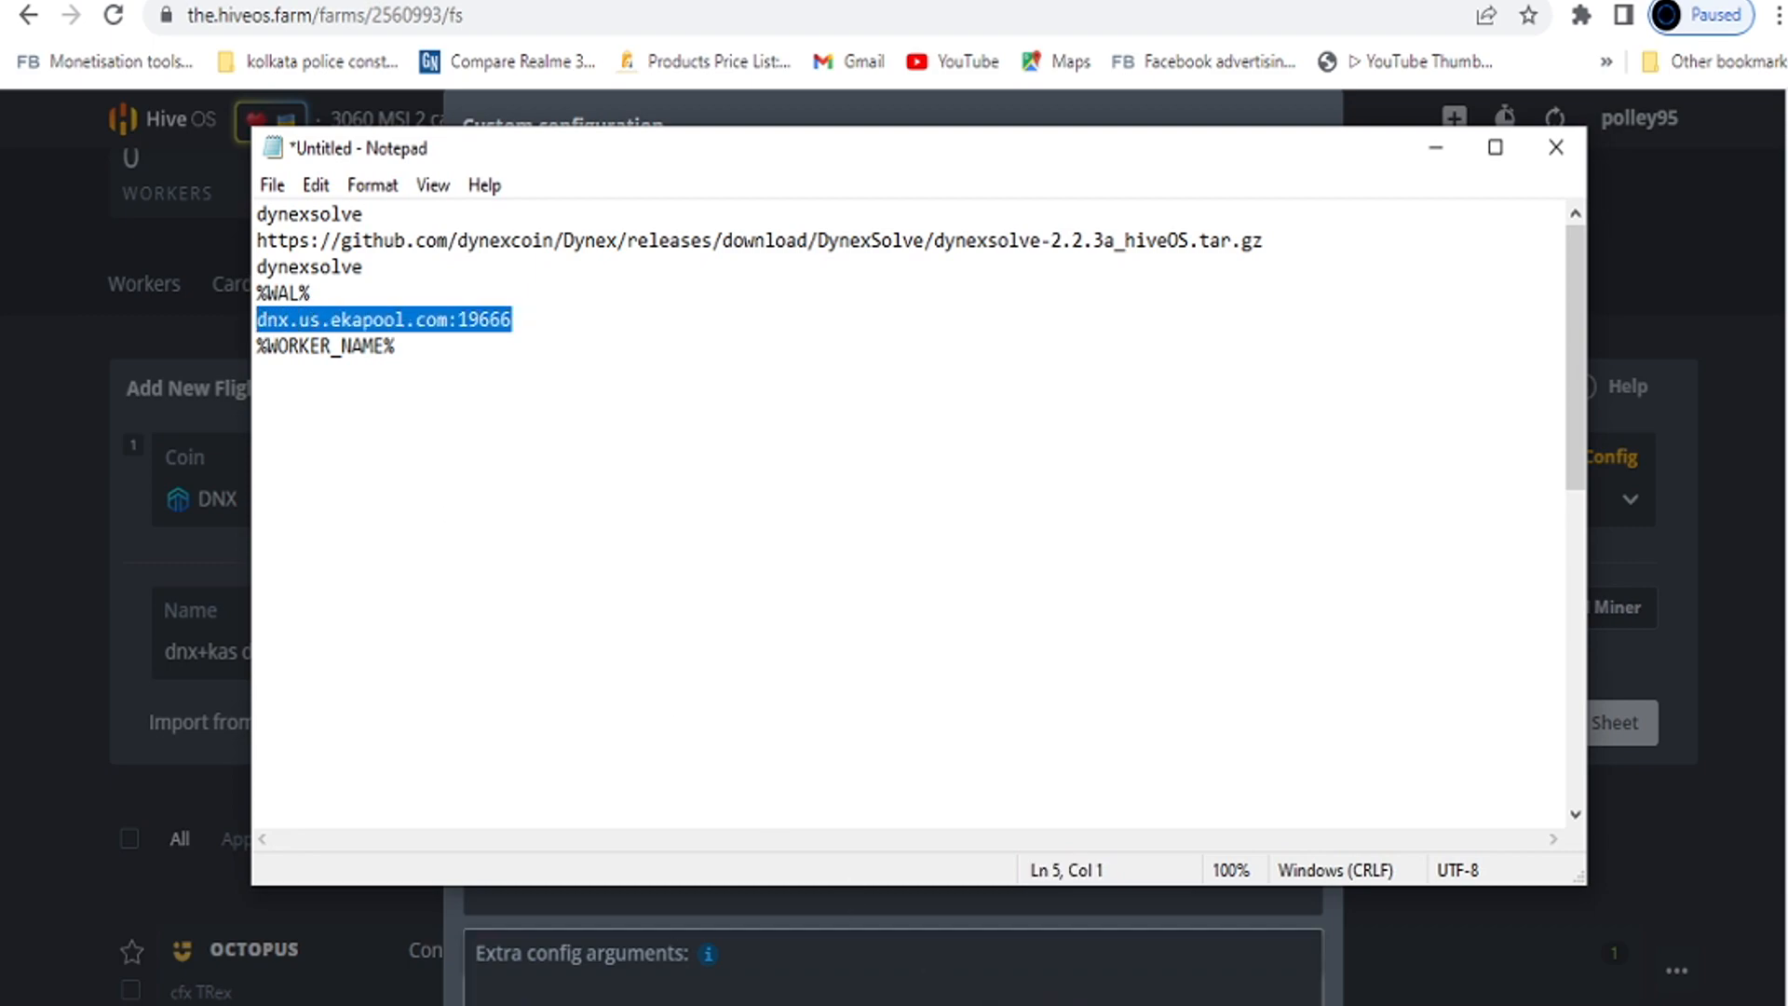
{"action": "key", "text": "alt+Tab"}
{"action": "left_click", "coordinate": [586, 775]}
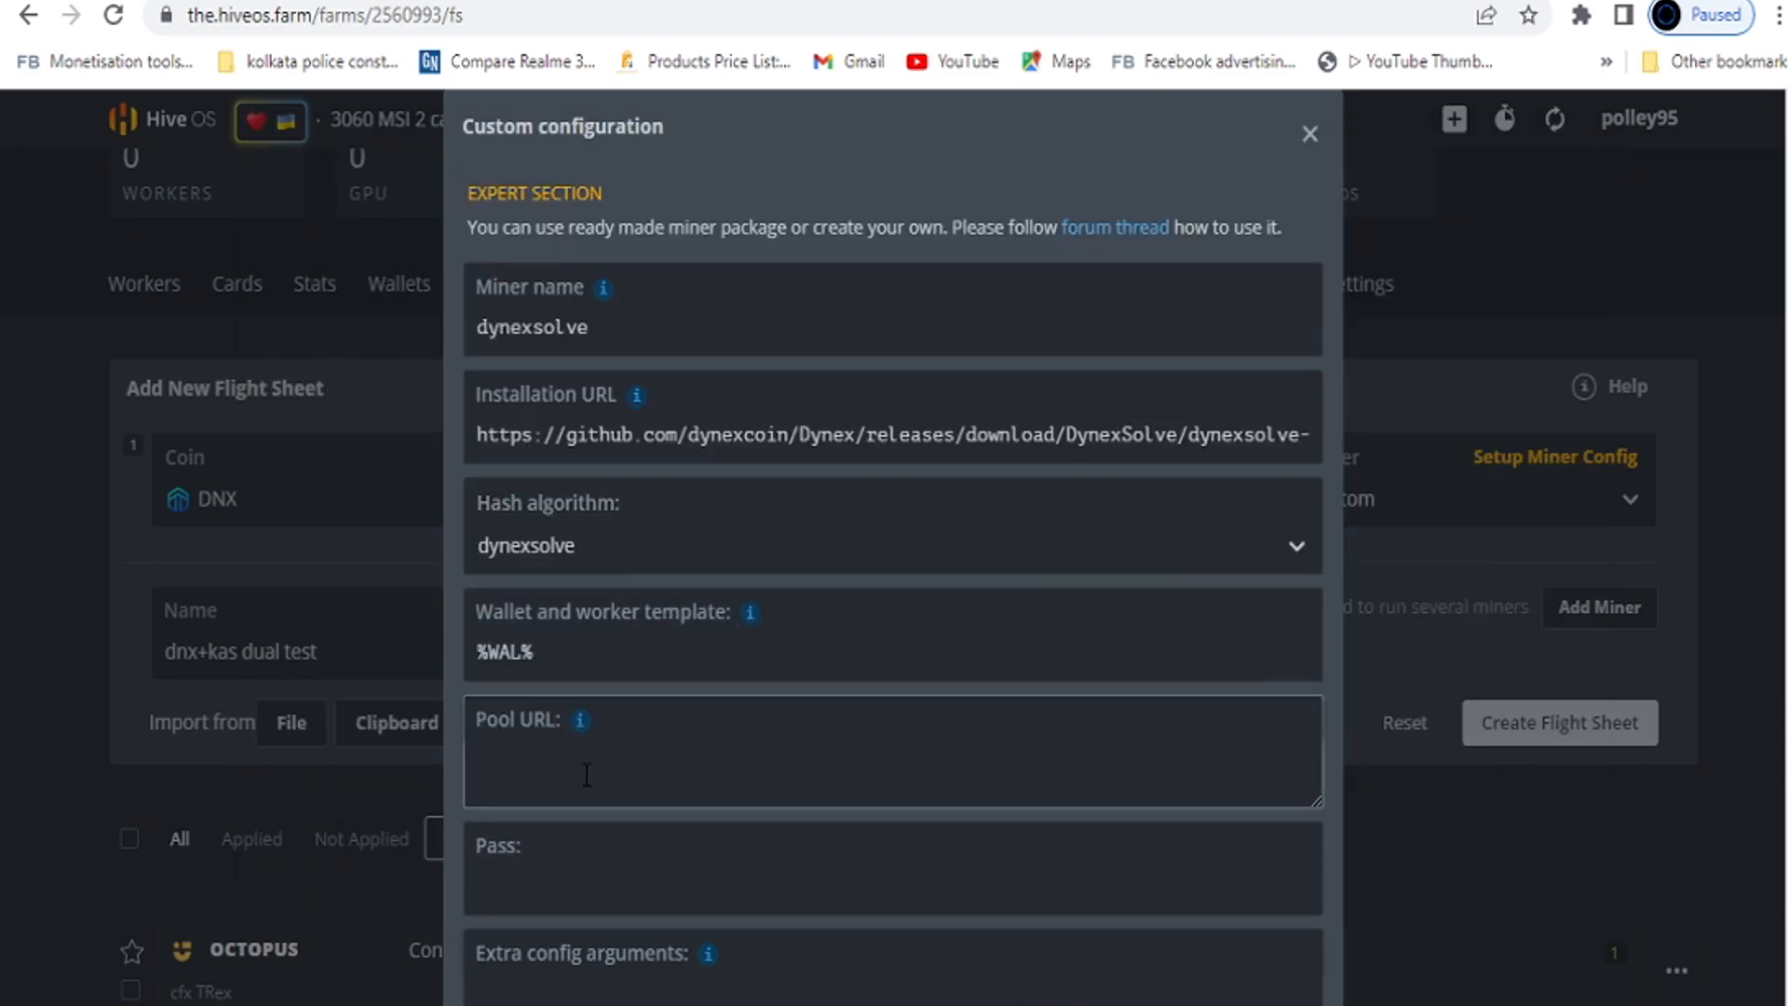
{"action": "key", "text": "ctrl+v"}
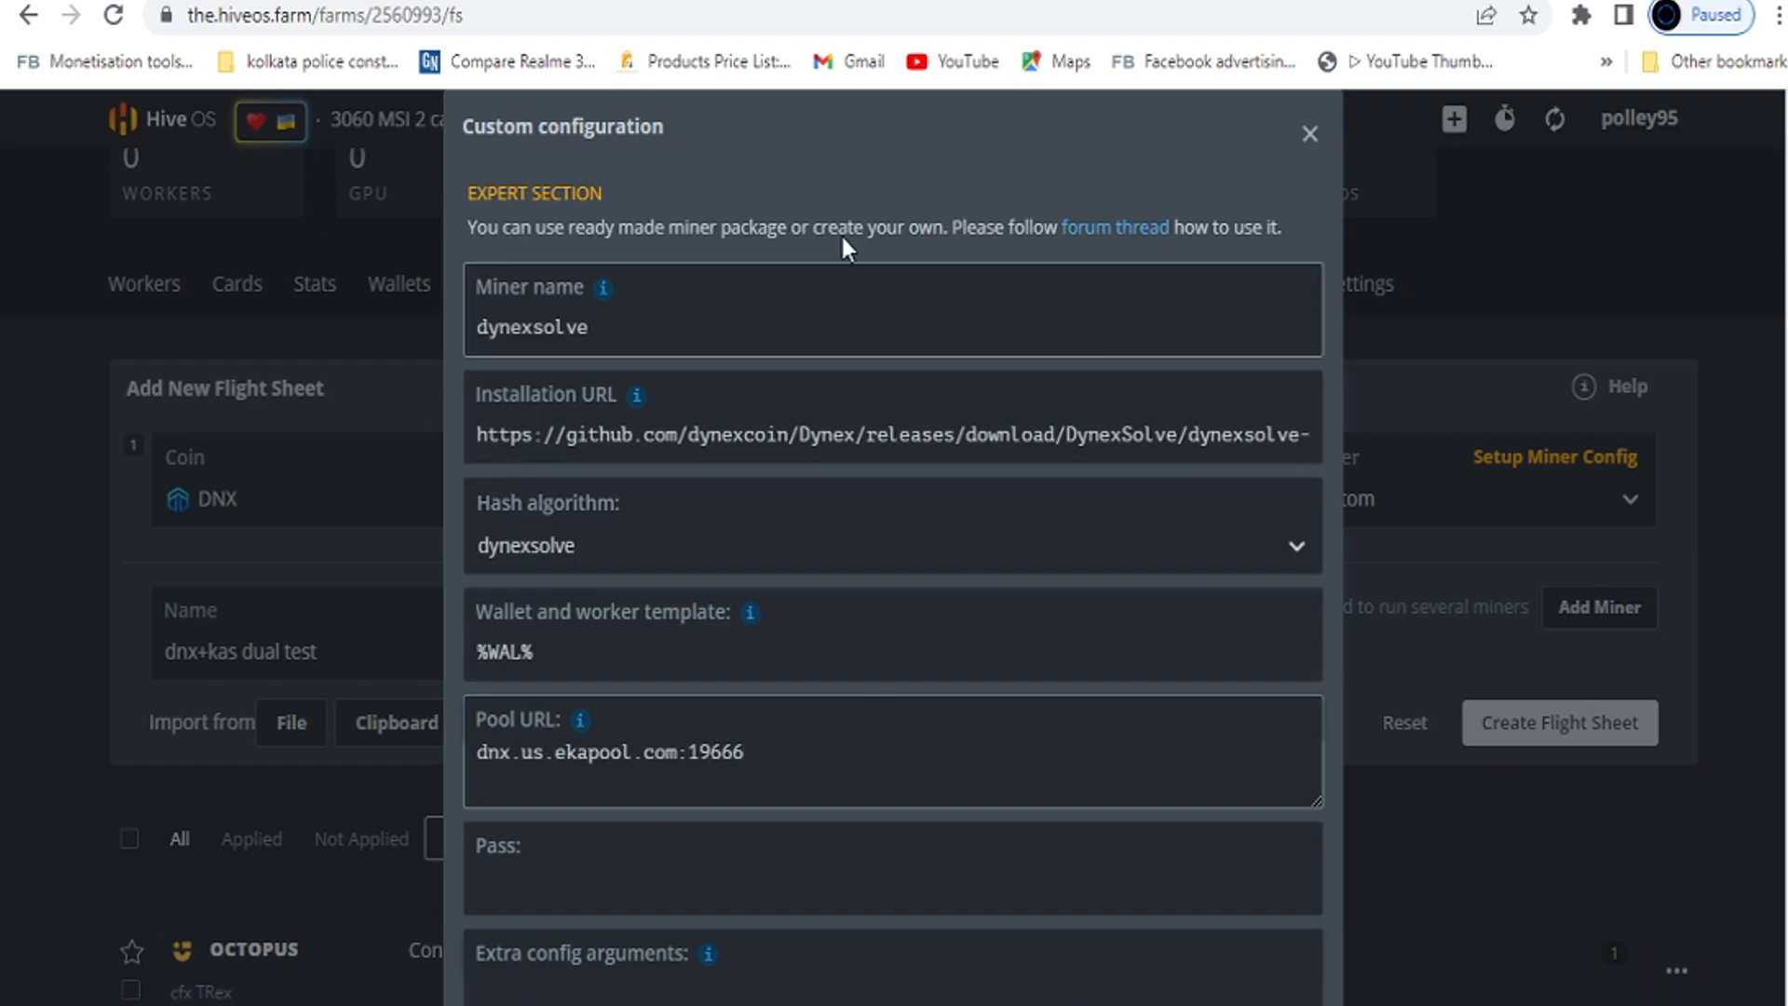
Examine the mallob servers, mining pool addresses and mining ports on Ekapool's Getting Started page, and return to the Hive OS configuration.
{"action": "key", "text": "ctrl+Tab"}
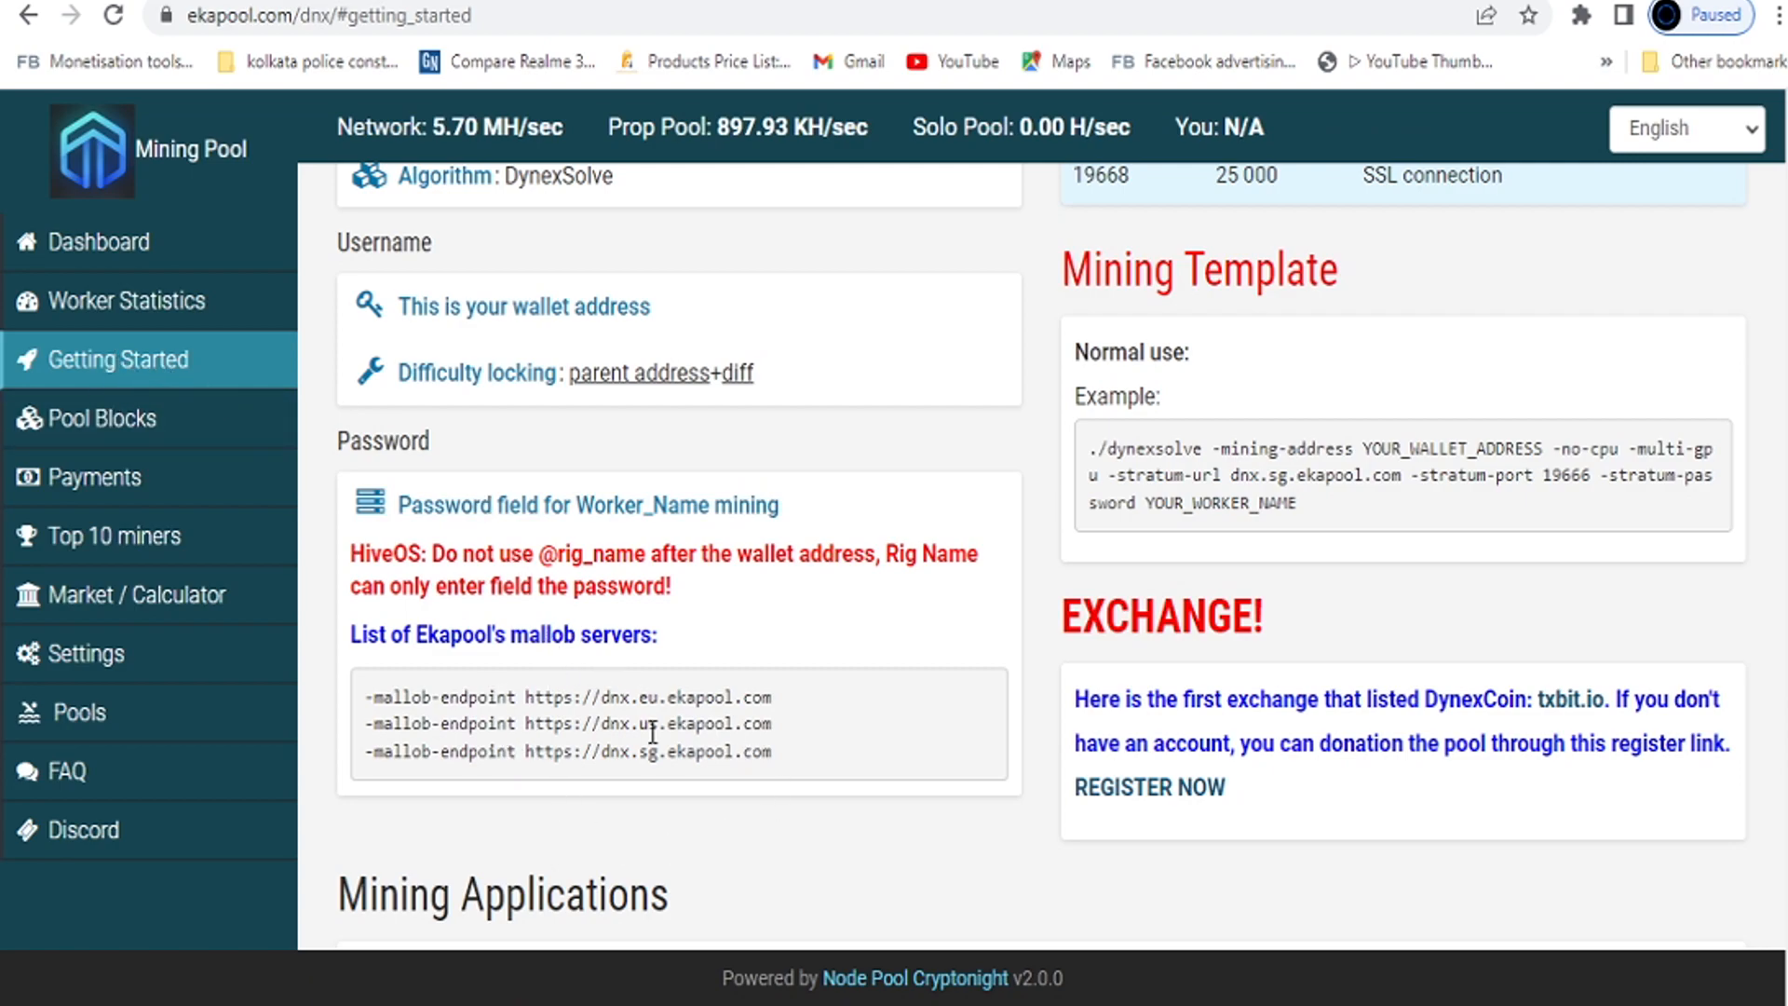
{"action": "left_click_drag", "start_coordinate": [771, 699], "coordinate": [424, 697]}
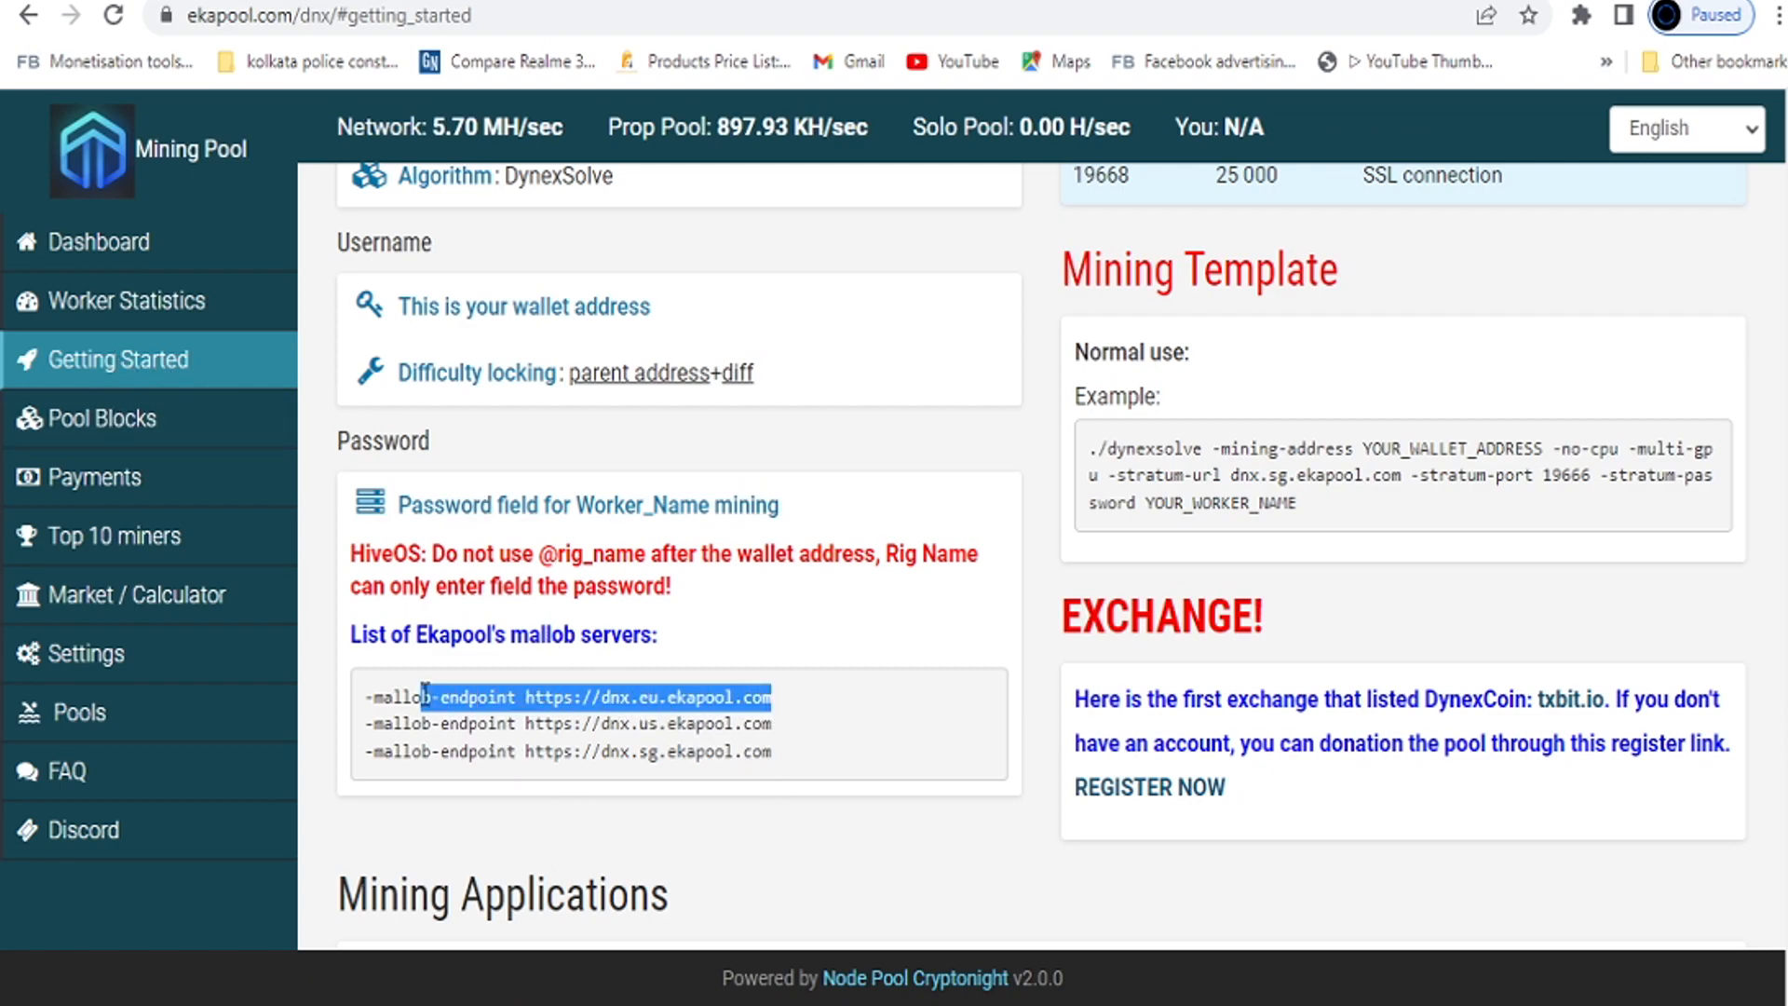
{"action": "left_click_drag", "start_coordinate": [752, 725], "coordinate": [500, 724]}
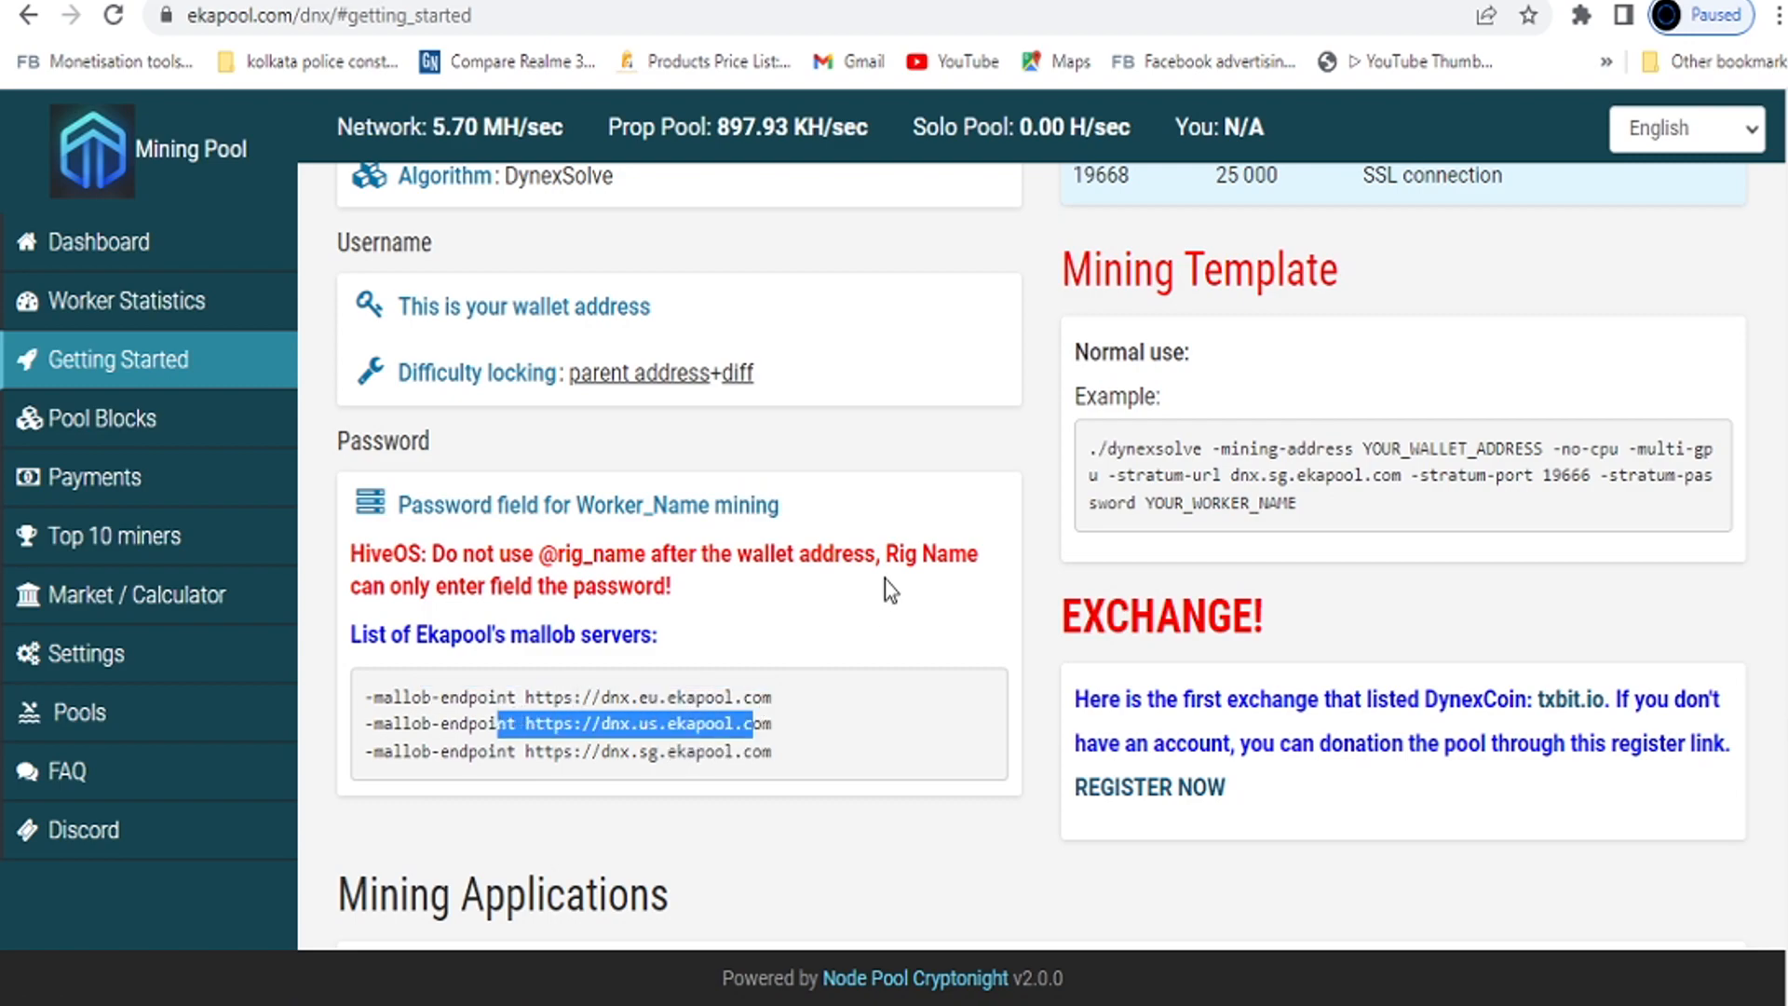
{"action": "left_click_drag", "start_coordinate": [773, 724], "coordinate": [574, 724]}
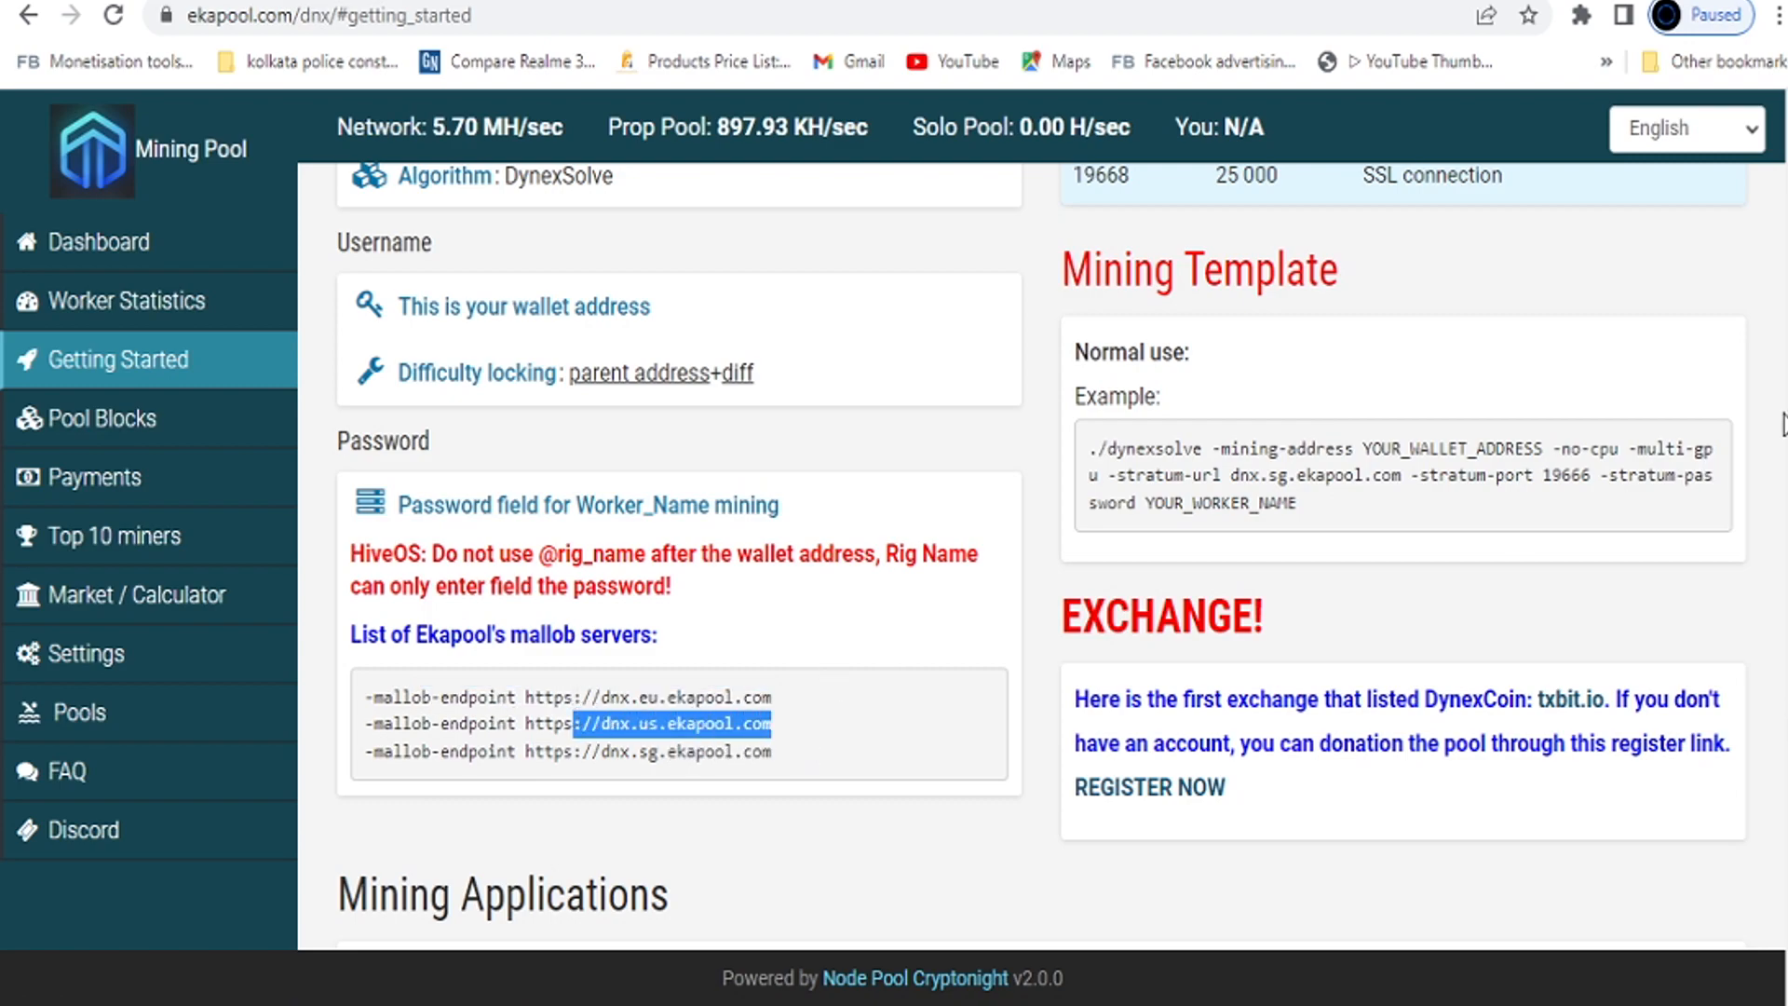
{"action": "scroll", "coordinate": [1041, 558], "scroll_direction": "up", "scroll_amount": 2}
{"action": "scroll", "coordinate": [819, 347], "scroll_direction": "up", "scroll_amount": 1}
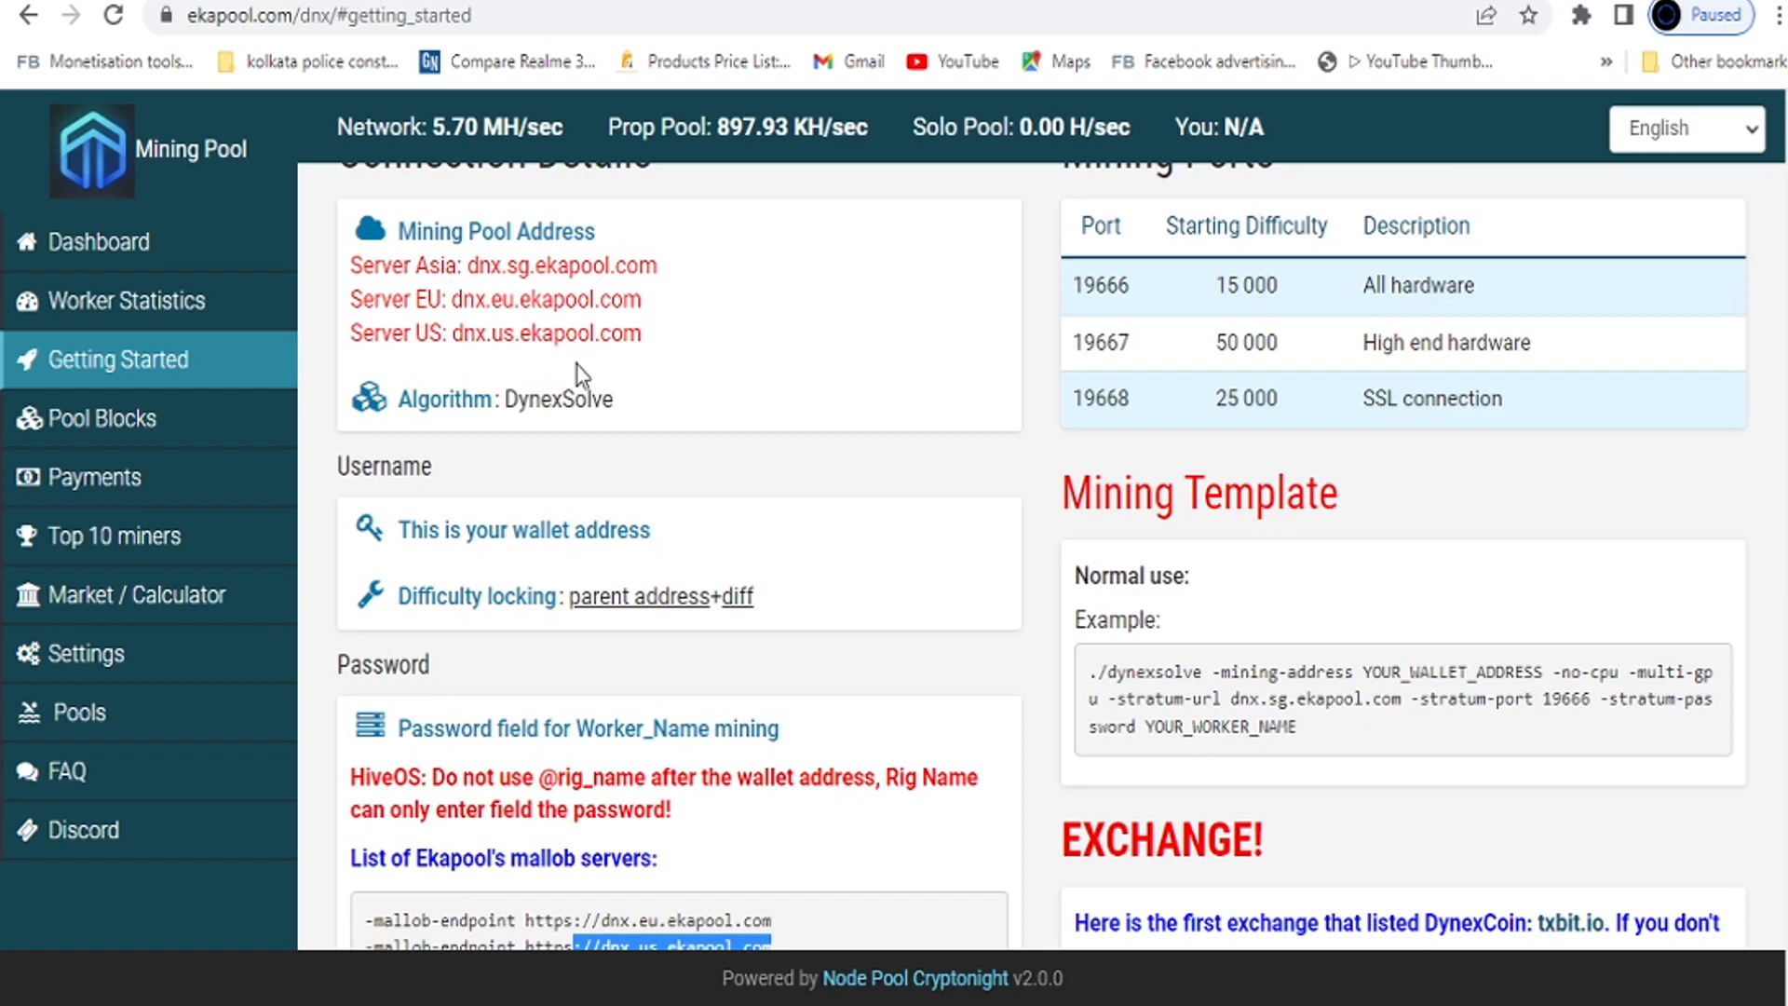
{"action": "left_click_drag", "start_coordinate": [1149, 293], "coordinate": [1055, 300]}
{"action": "left_click", "coordinate": [934, 308]}
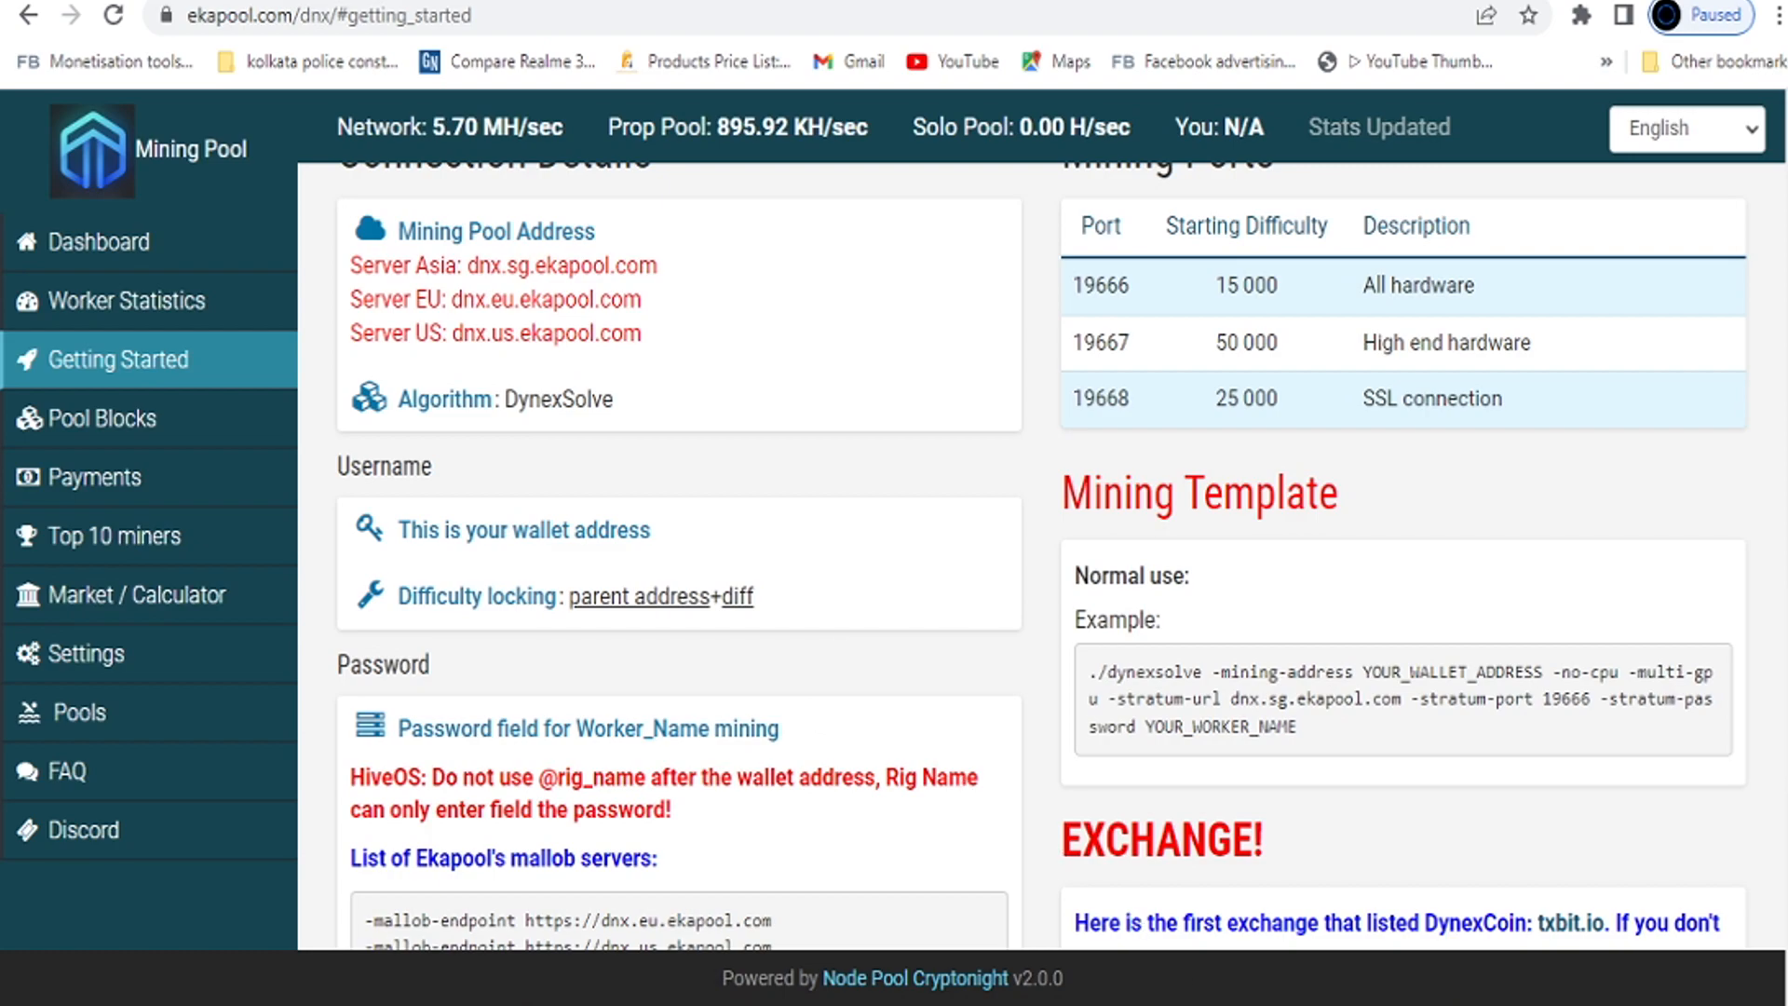
{"action": "left_click", "coordinate": [1070, 1002]}
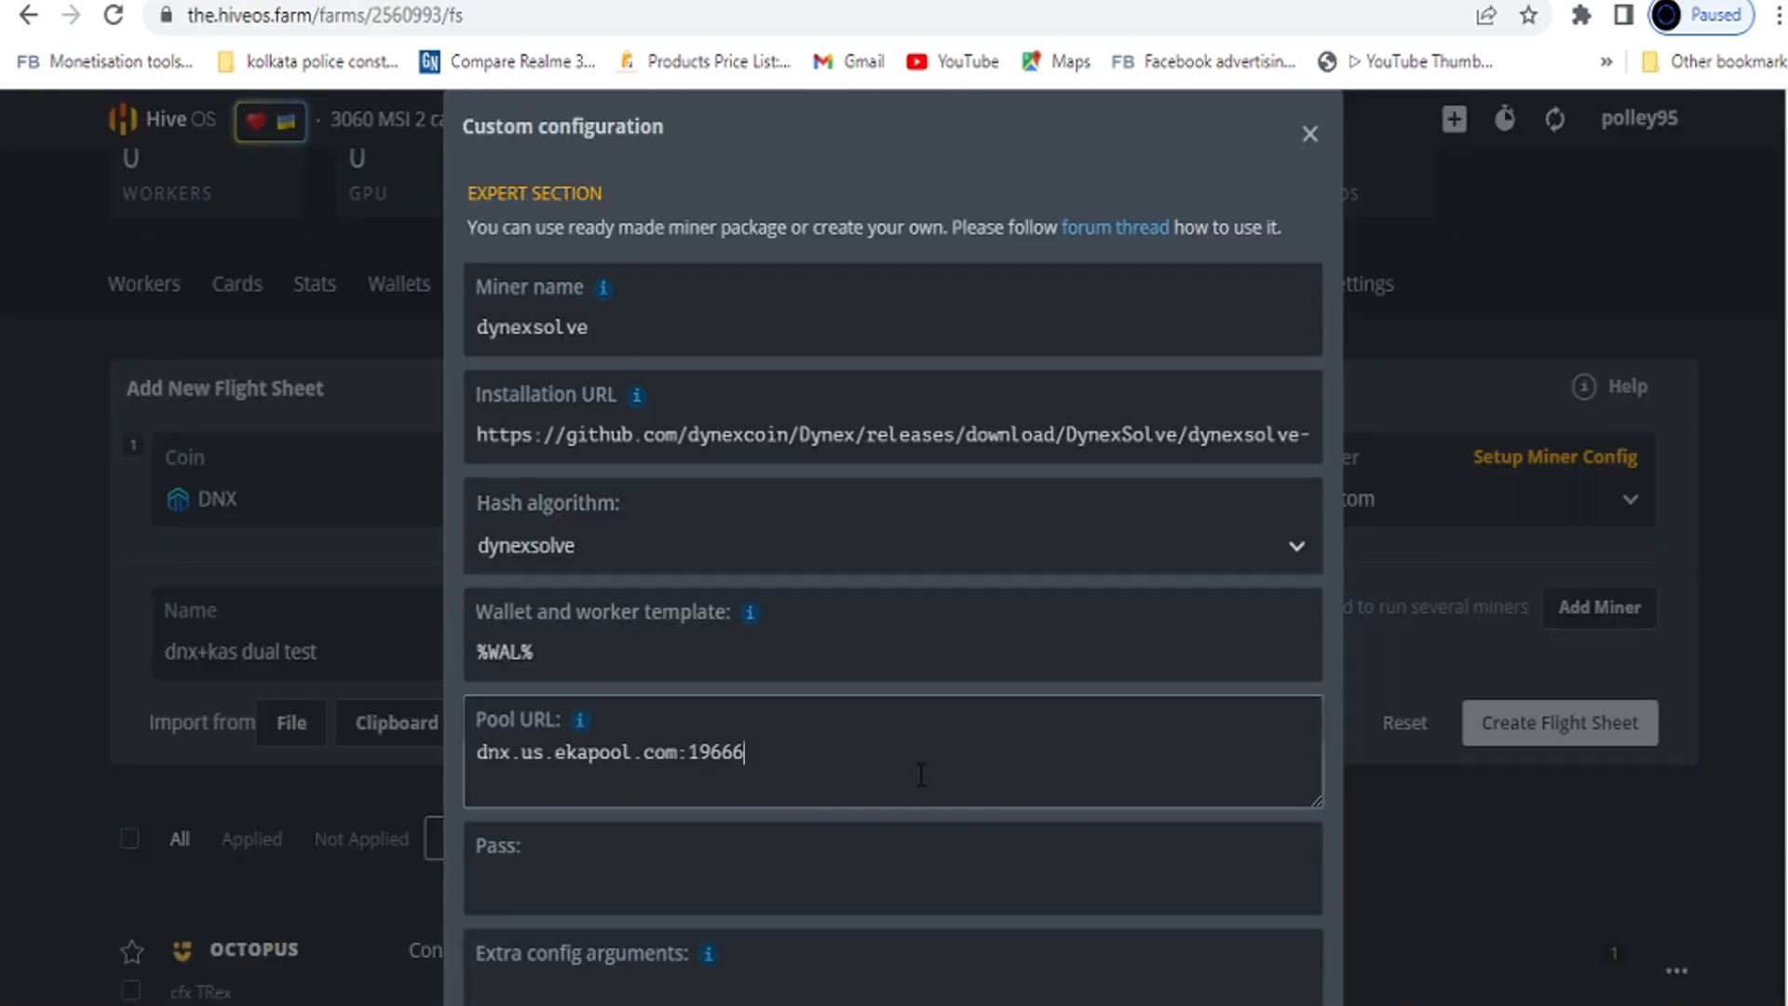
Copy %WORKER_NAME% from the Notepad notes into the custom miner's Pass field.
{"action": "scroll", "coordinate": [892, 652], "scroll_direction": "down", "scroll_amount": 1}
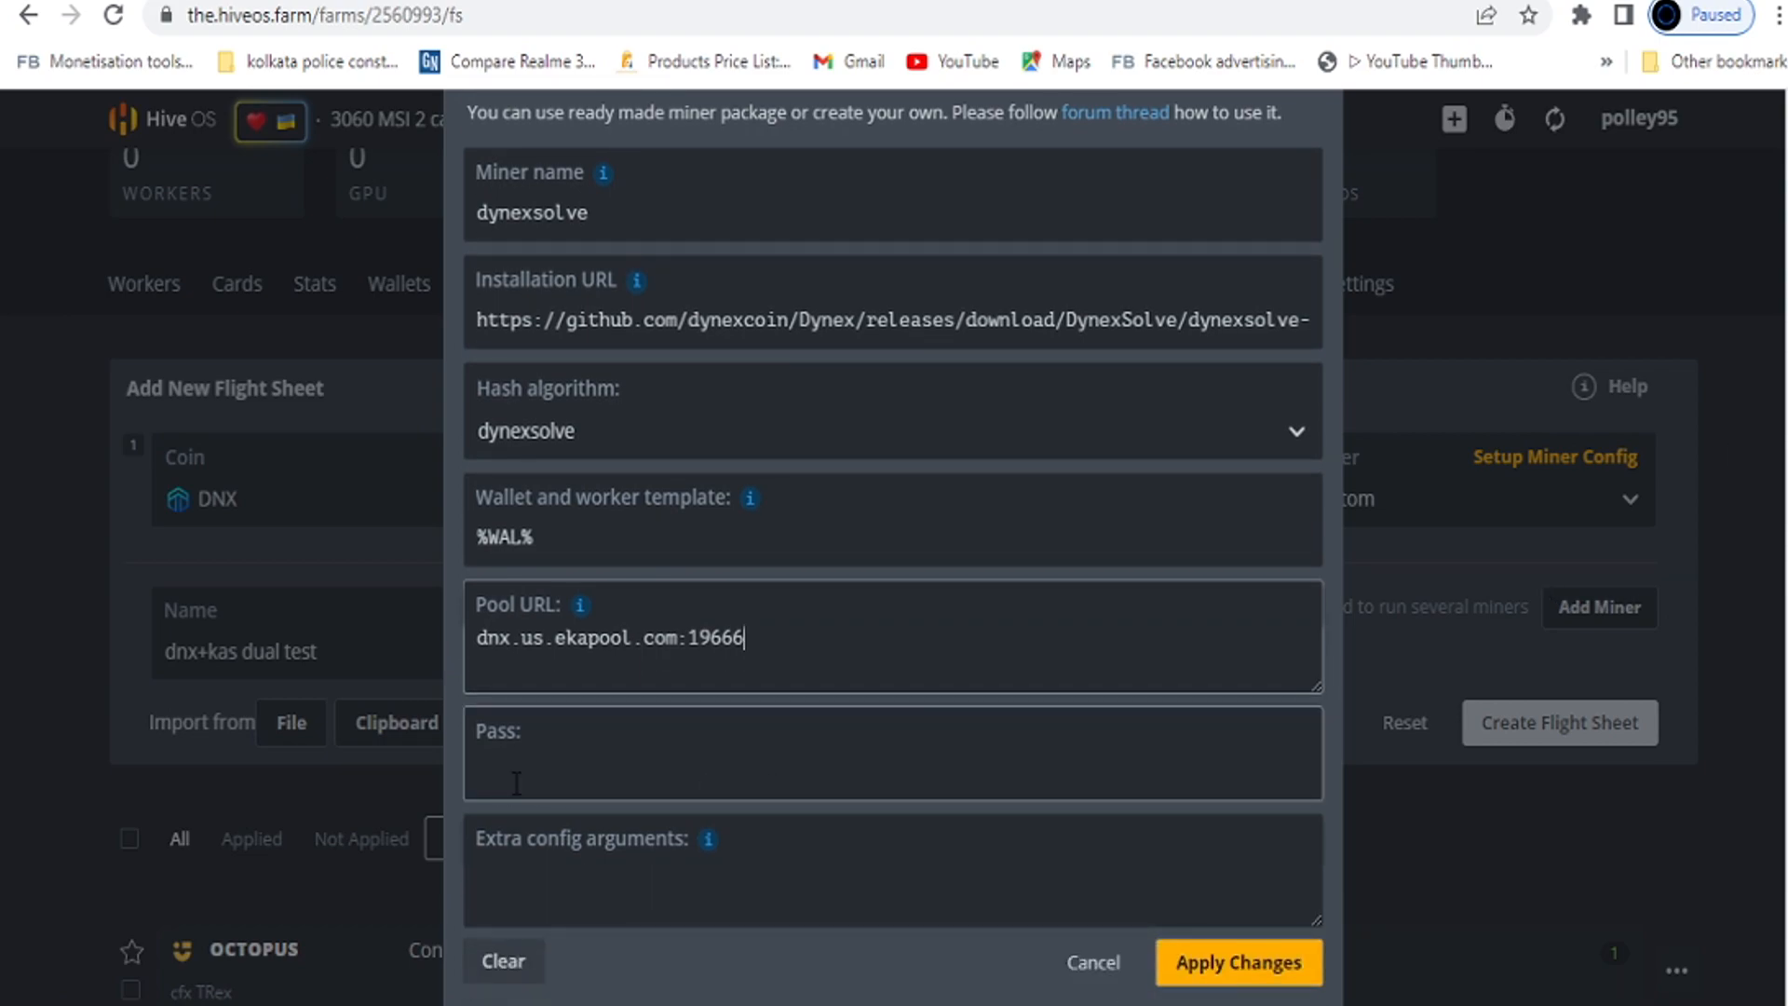
{"action": "key", "text": "alt+Tab"}
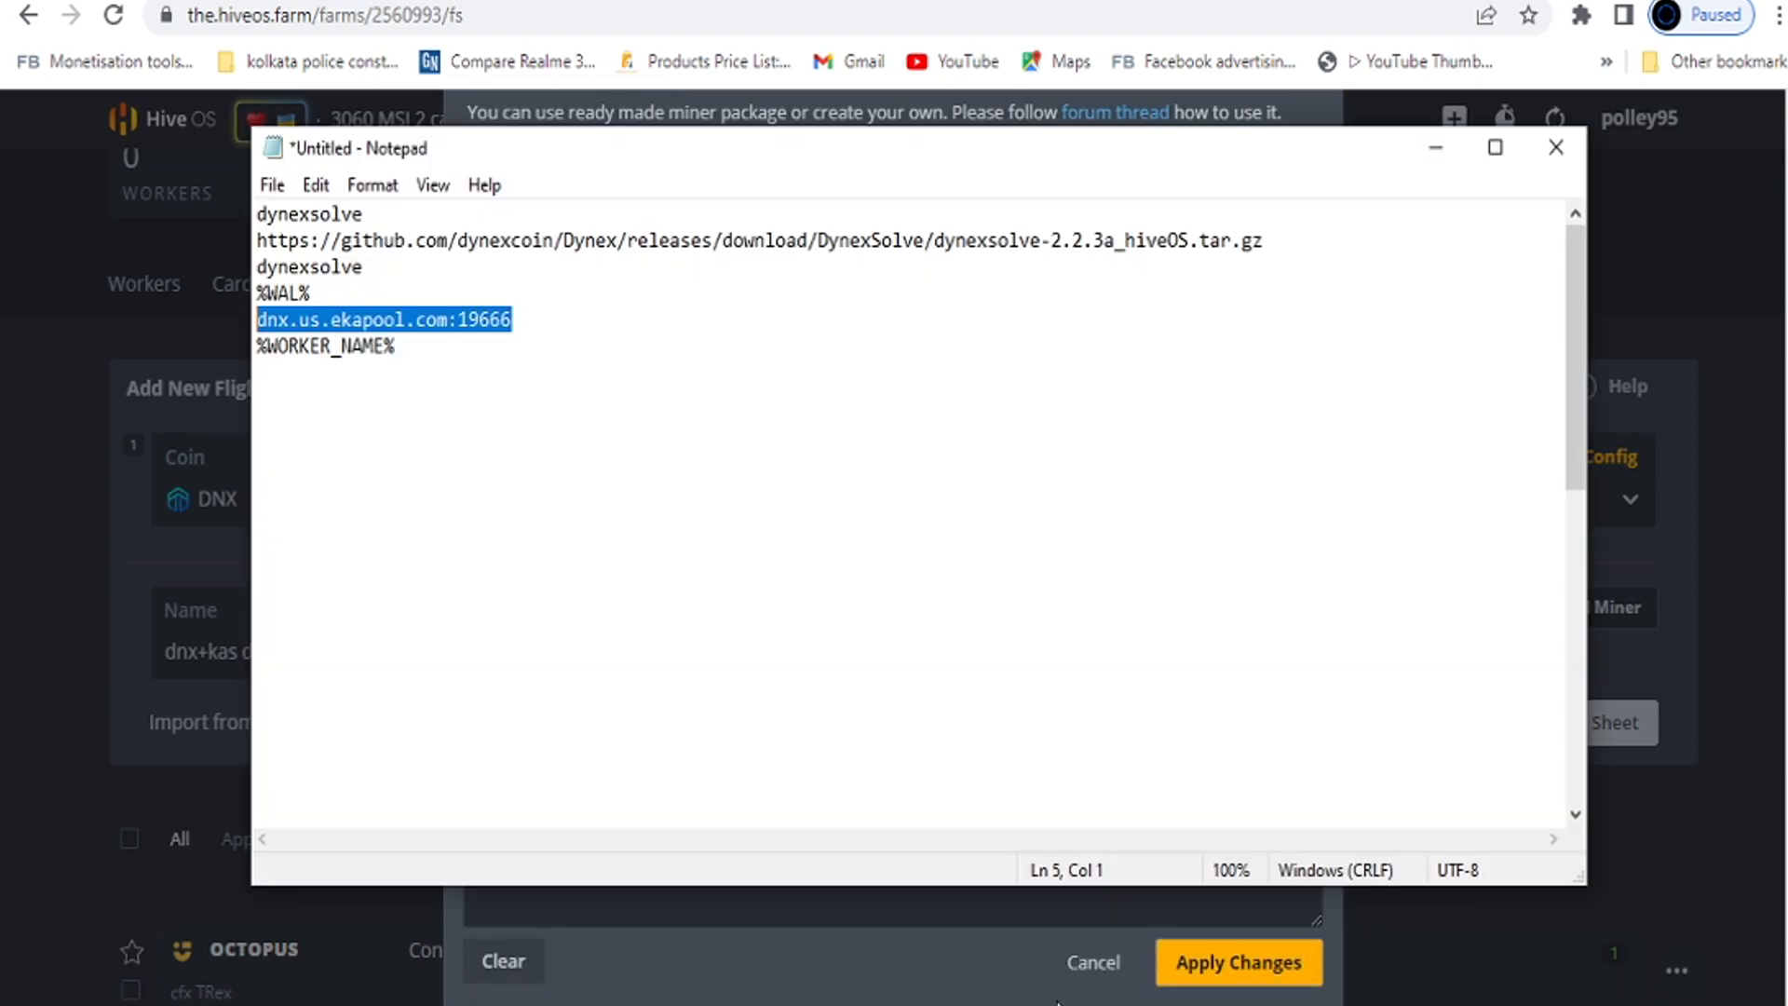
{"action": "left_click_drag", "start_coordinate": [419, 351], "coordinate": [227, 339]}
{"action": "key", "text": "ctrl+c"}
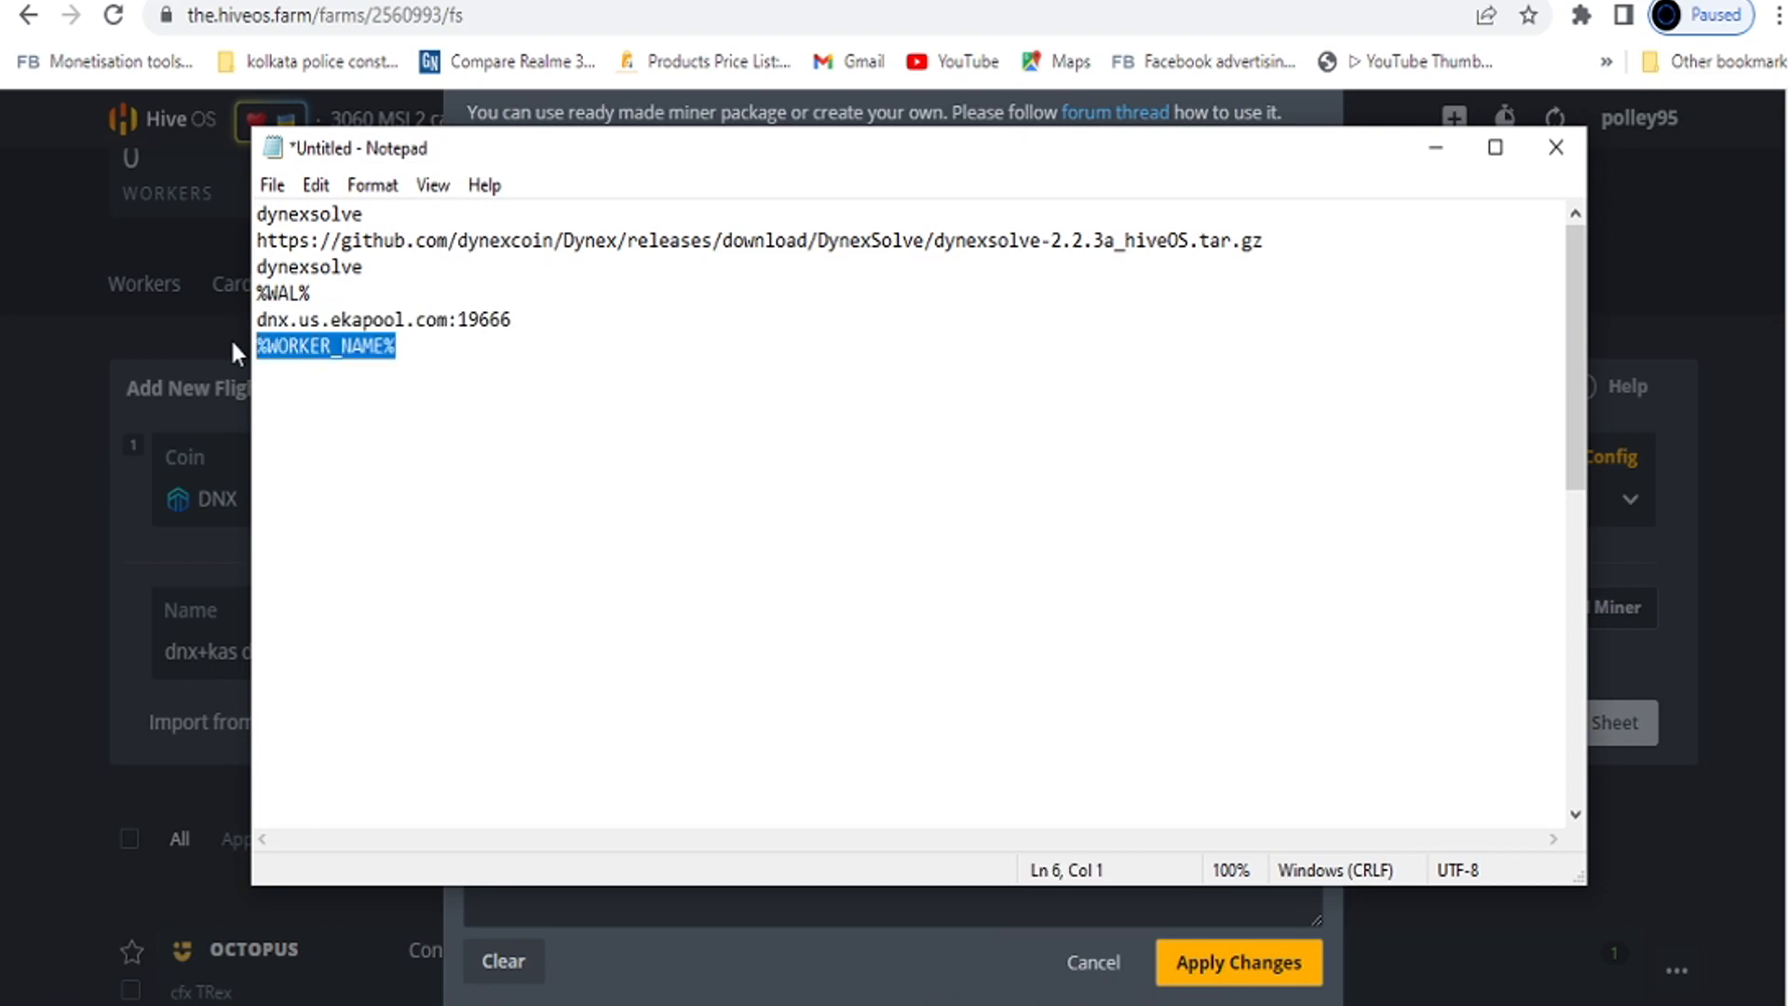
{"action": "key", "text": "alt+Tab"}
{"action": "left_click", "coordinate": [561, 769]}
{"action": "key", "text": "ctrl+v"}
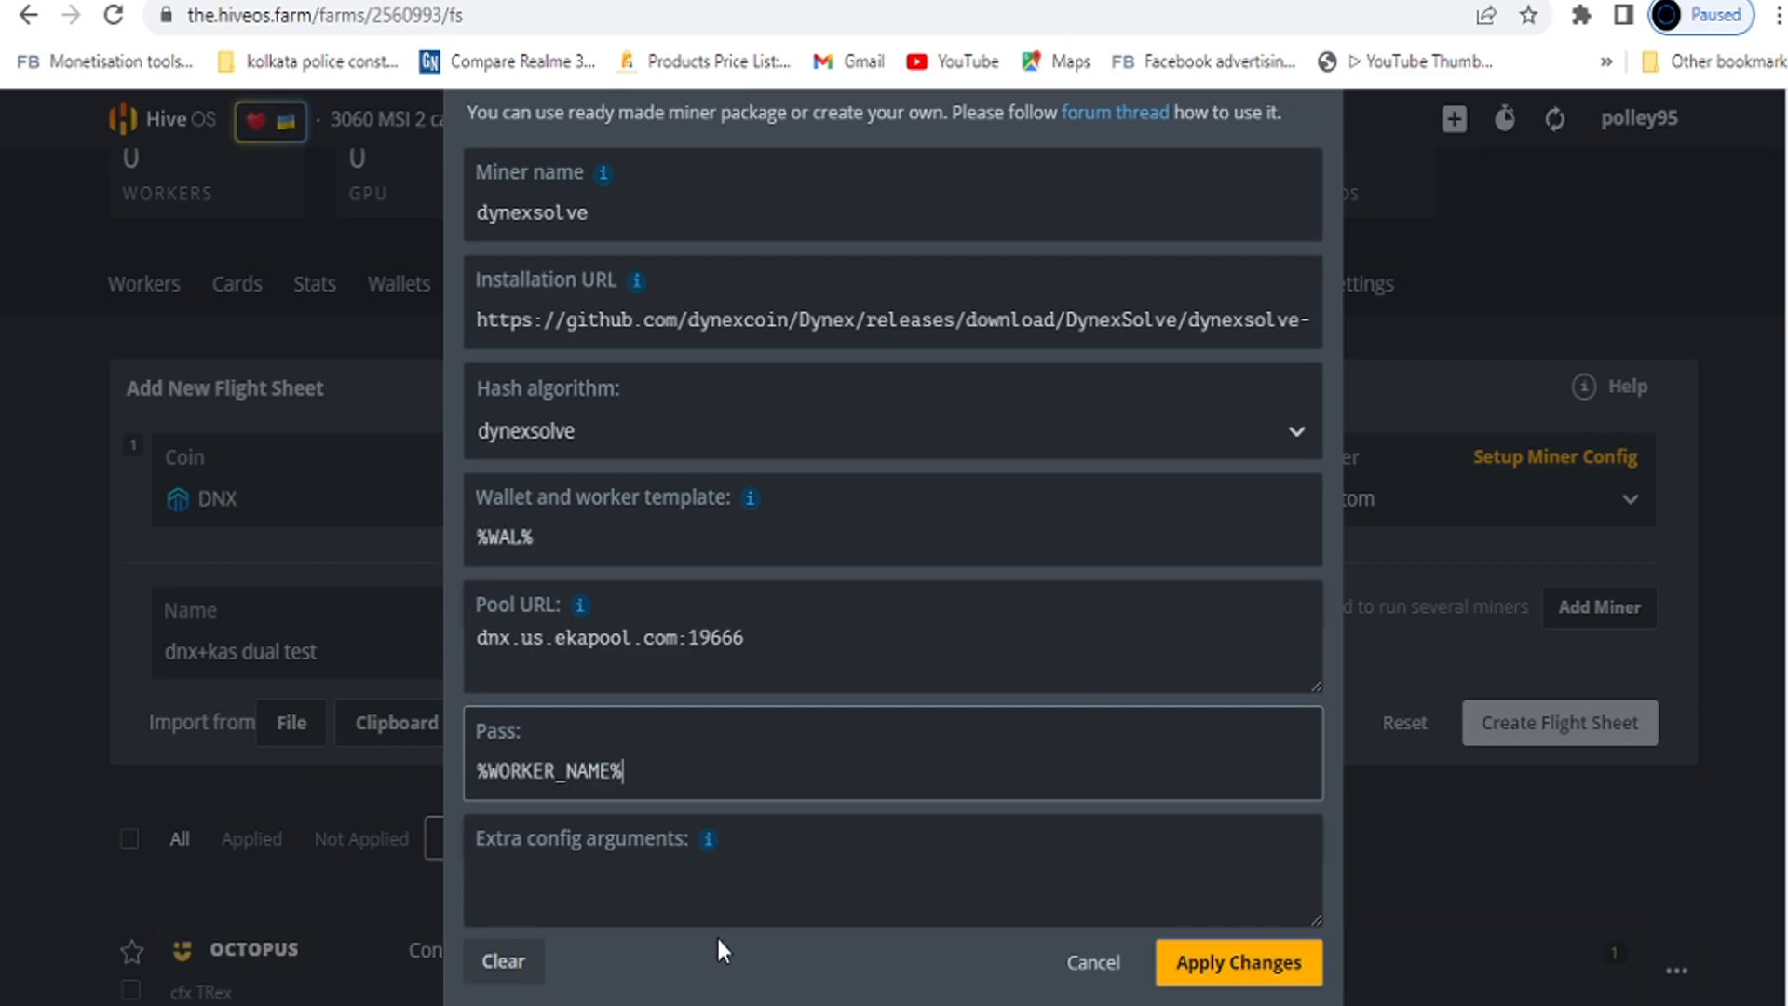
Set the extra config arguments to "-adj 1.192 -no-cpu -multi-gpu -sync" from the Notepad notes and apply the custom miner configuration.
{"action": "key", "text": "alt+Tab"}
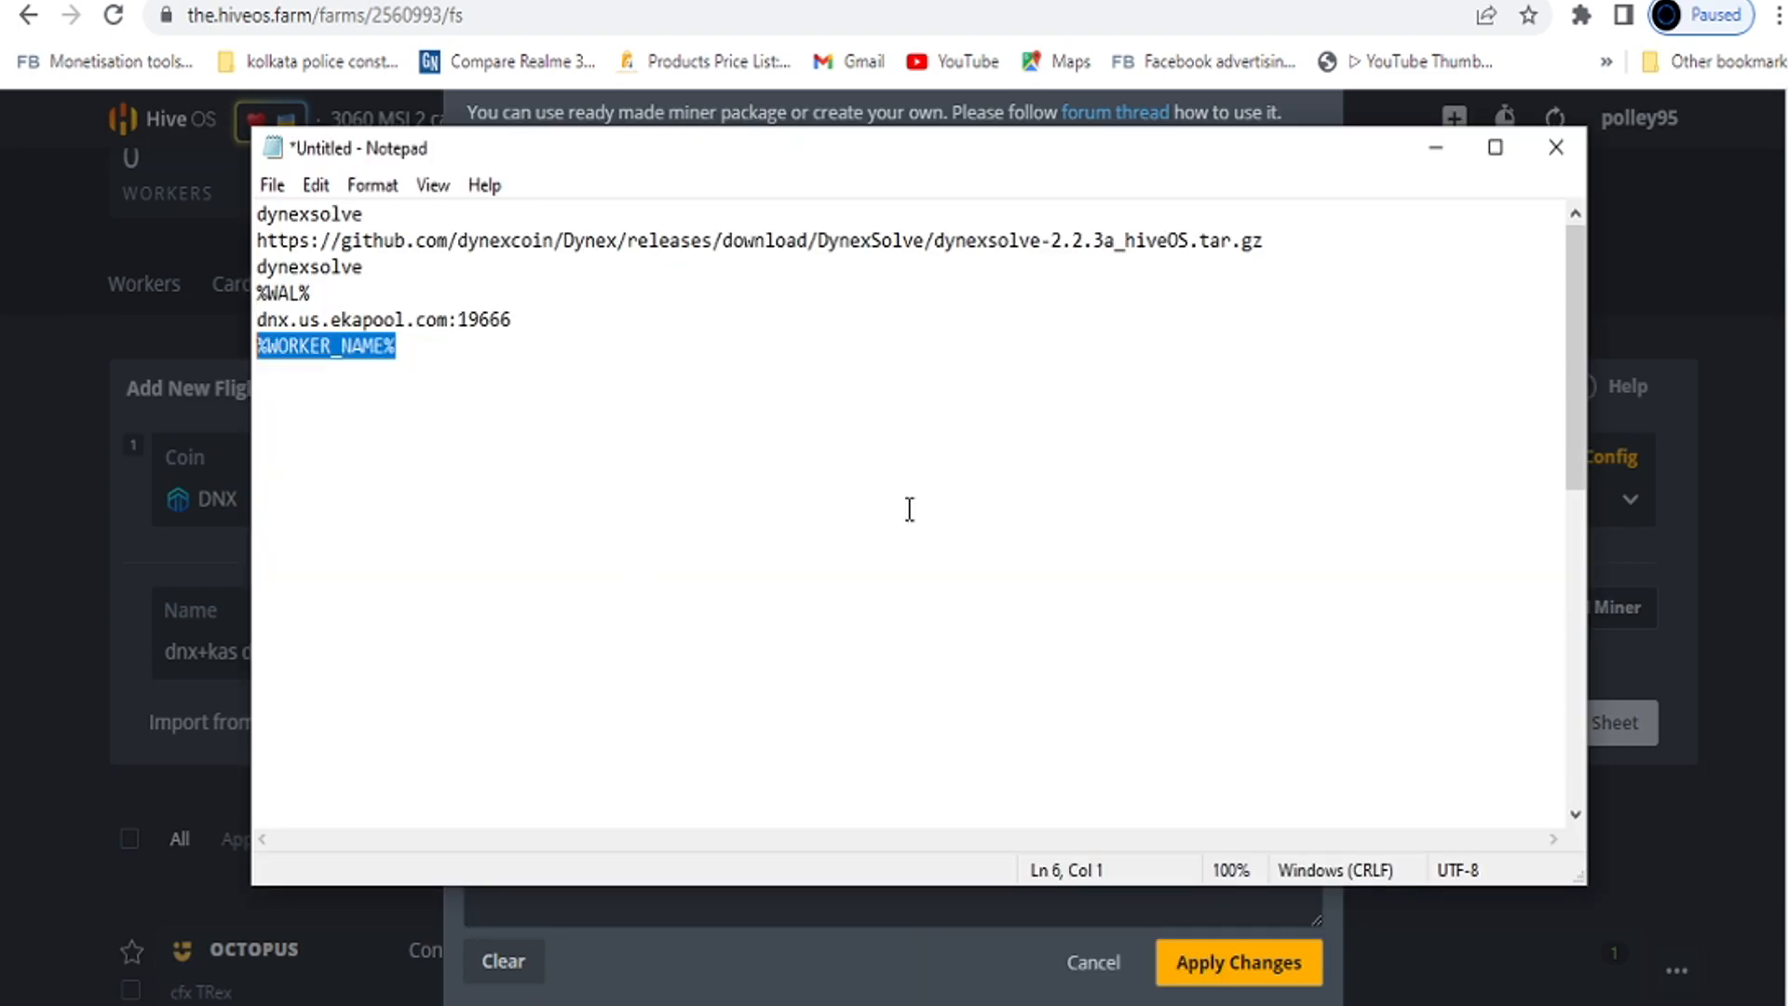
{"action": "left_click_drag", "start_coordinate": [1575, 400], "coordinate": [1557, 594]}
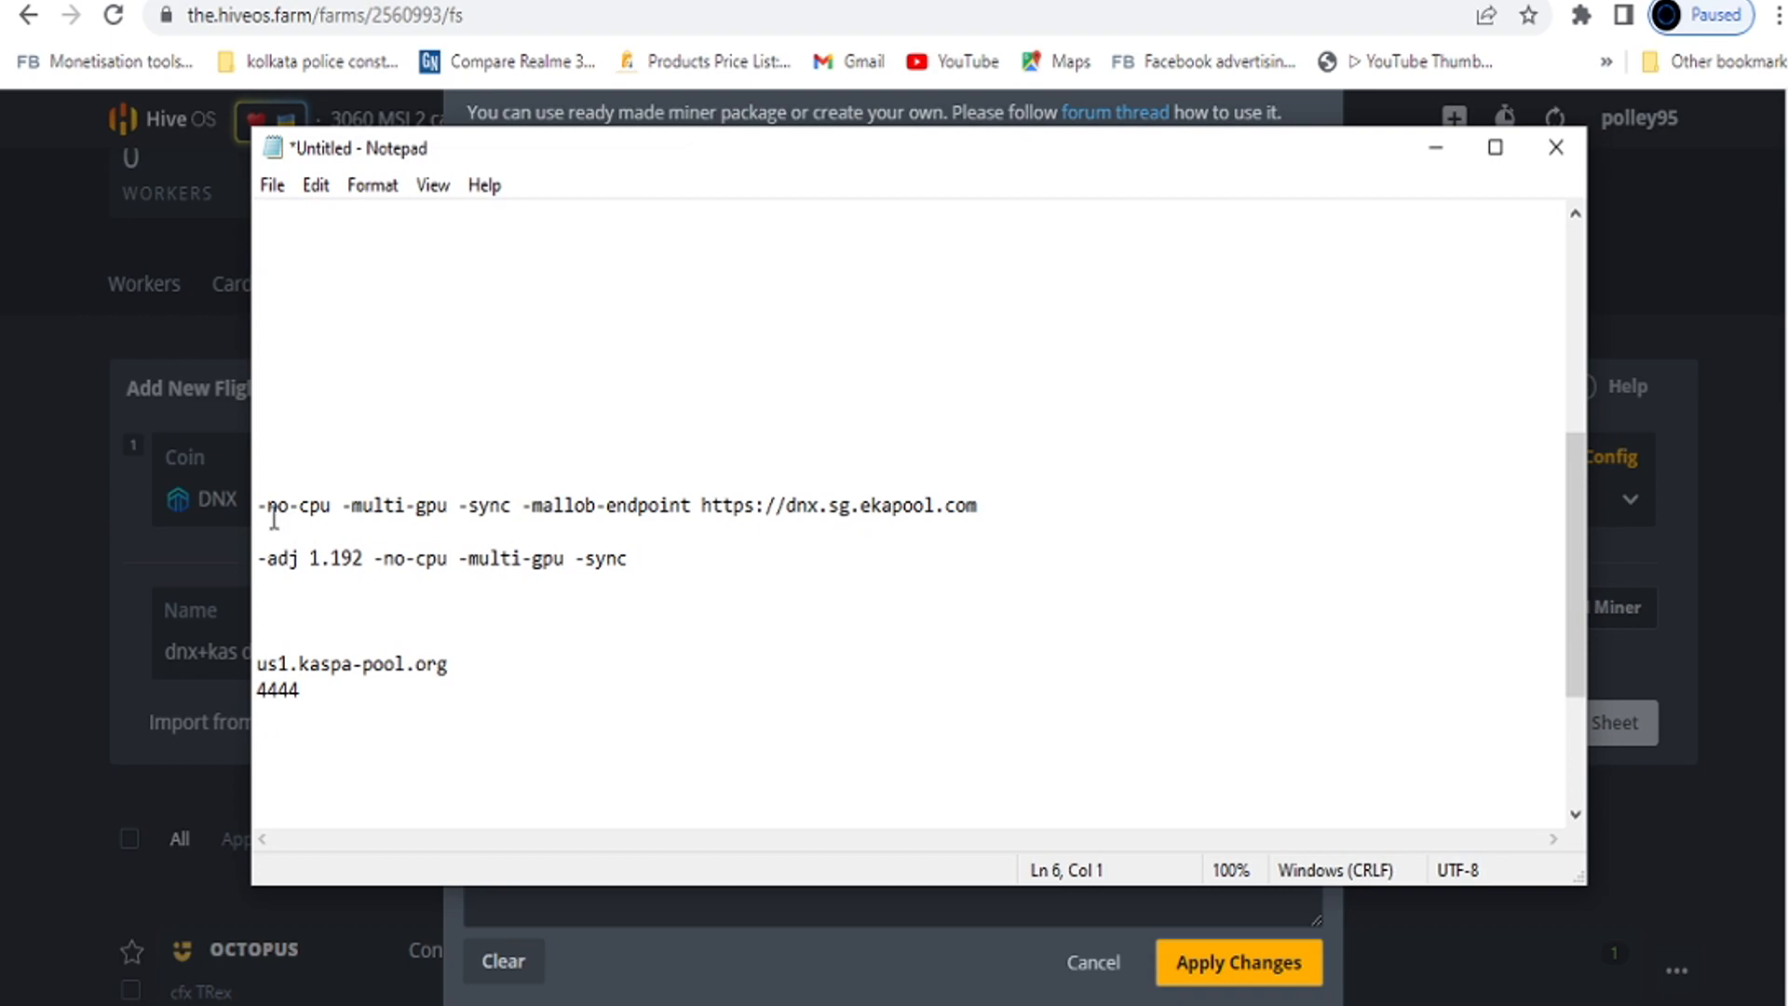
{"action": "left_click_drag", "start_coordinate": [273, 514], "coordinate": [984, 520]}
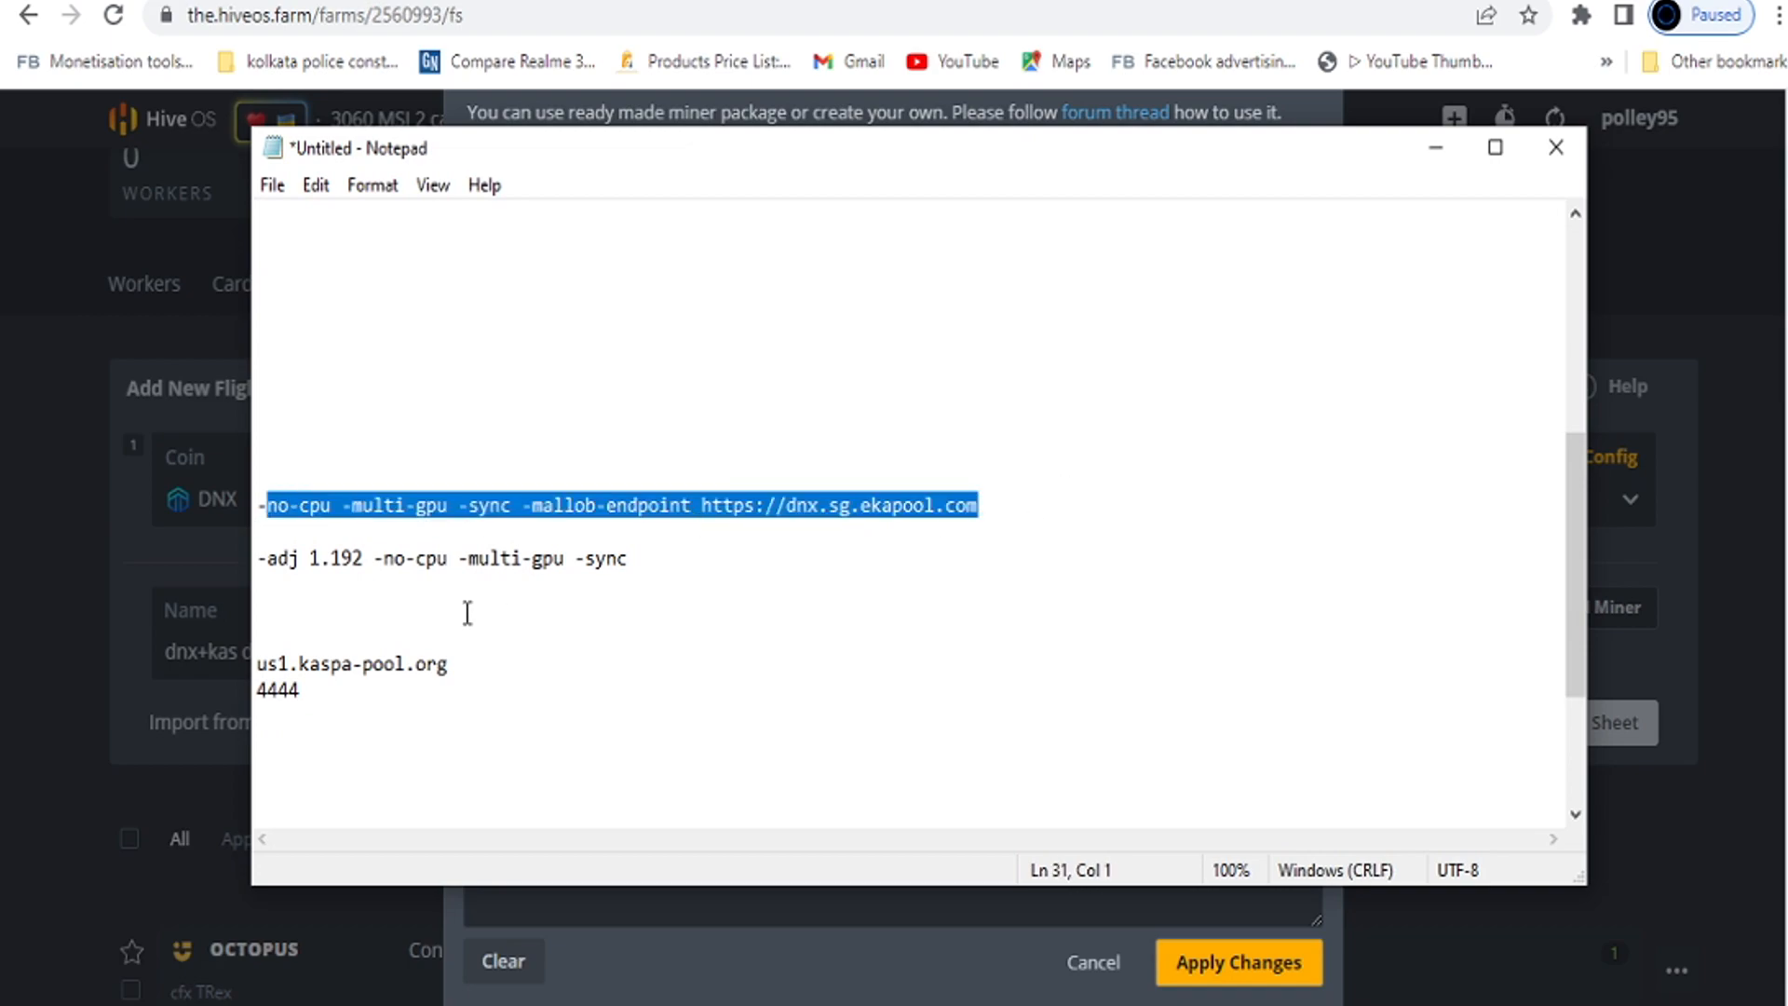
{"action": "left_click", "coordinate": [598, 589]}
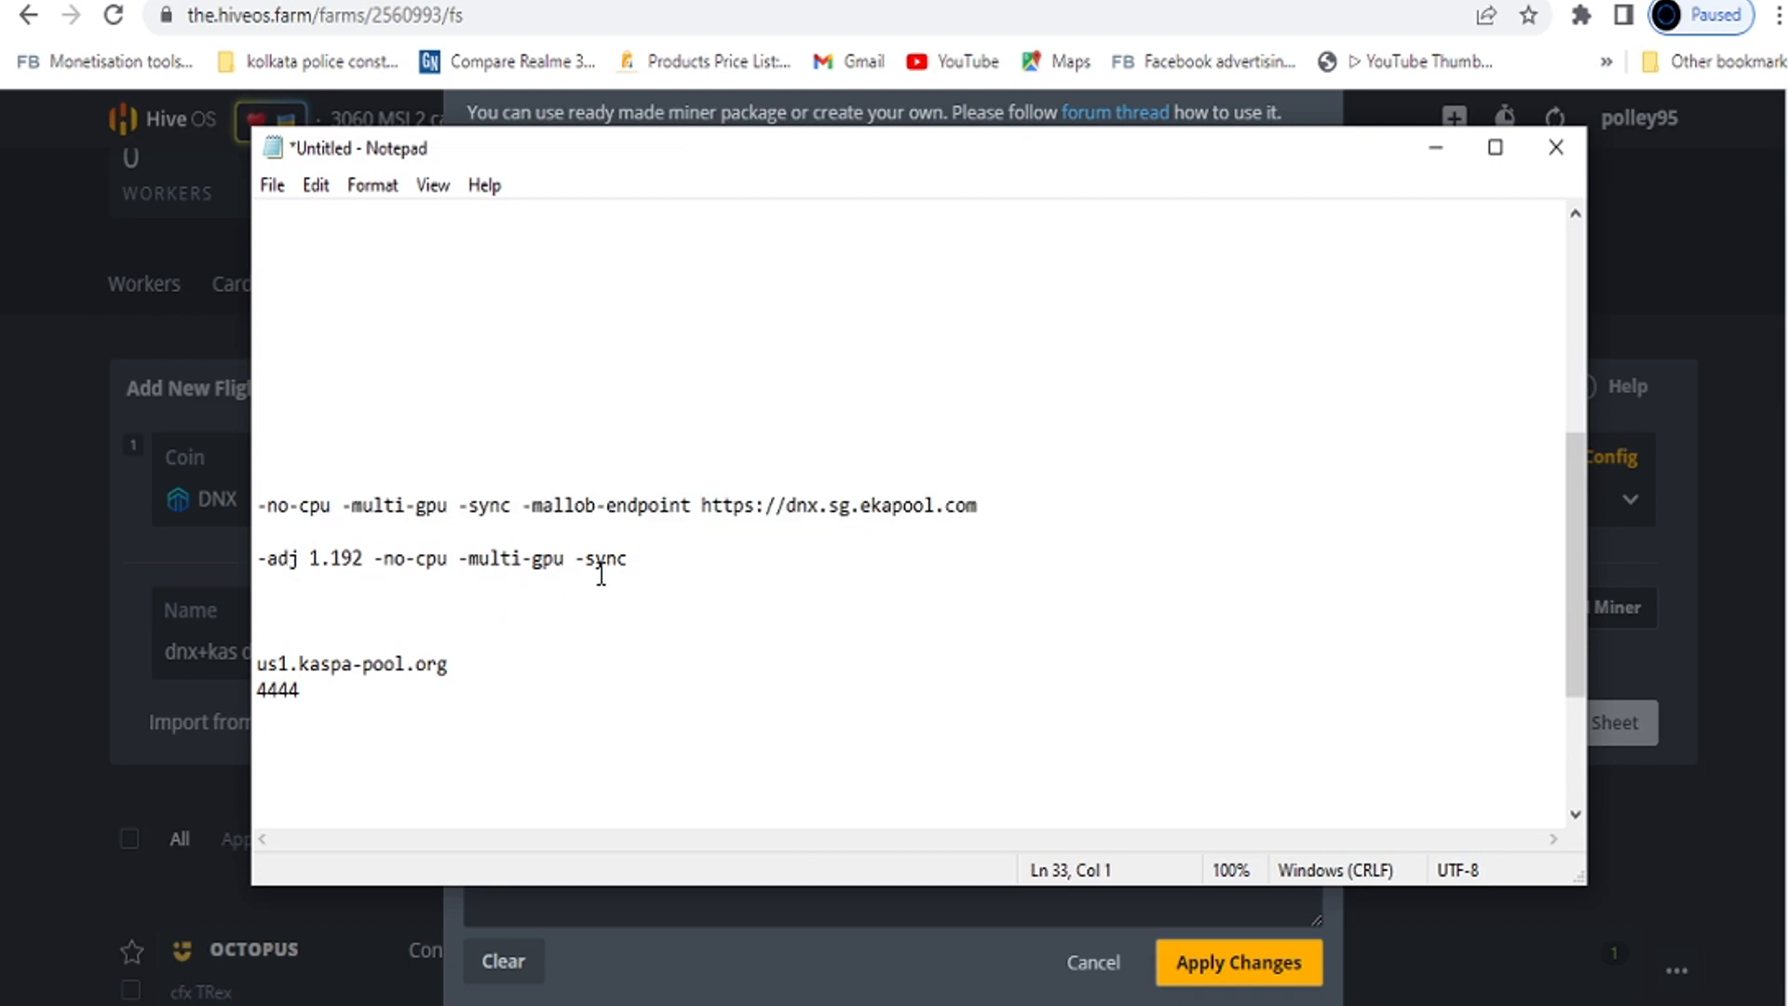
{"action": "left_click", "coordinate": [629, 566]}
{"action": "left_click_drag", "start_coordinate": [628, 566], "coordinate": [258, 568]}
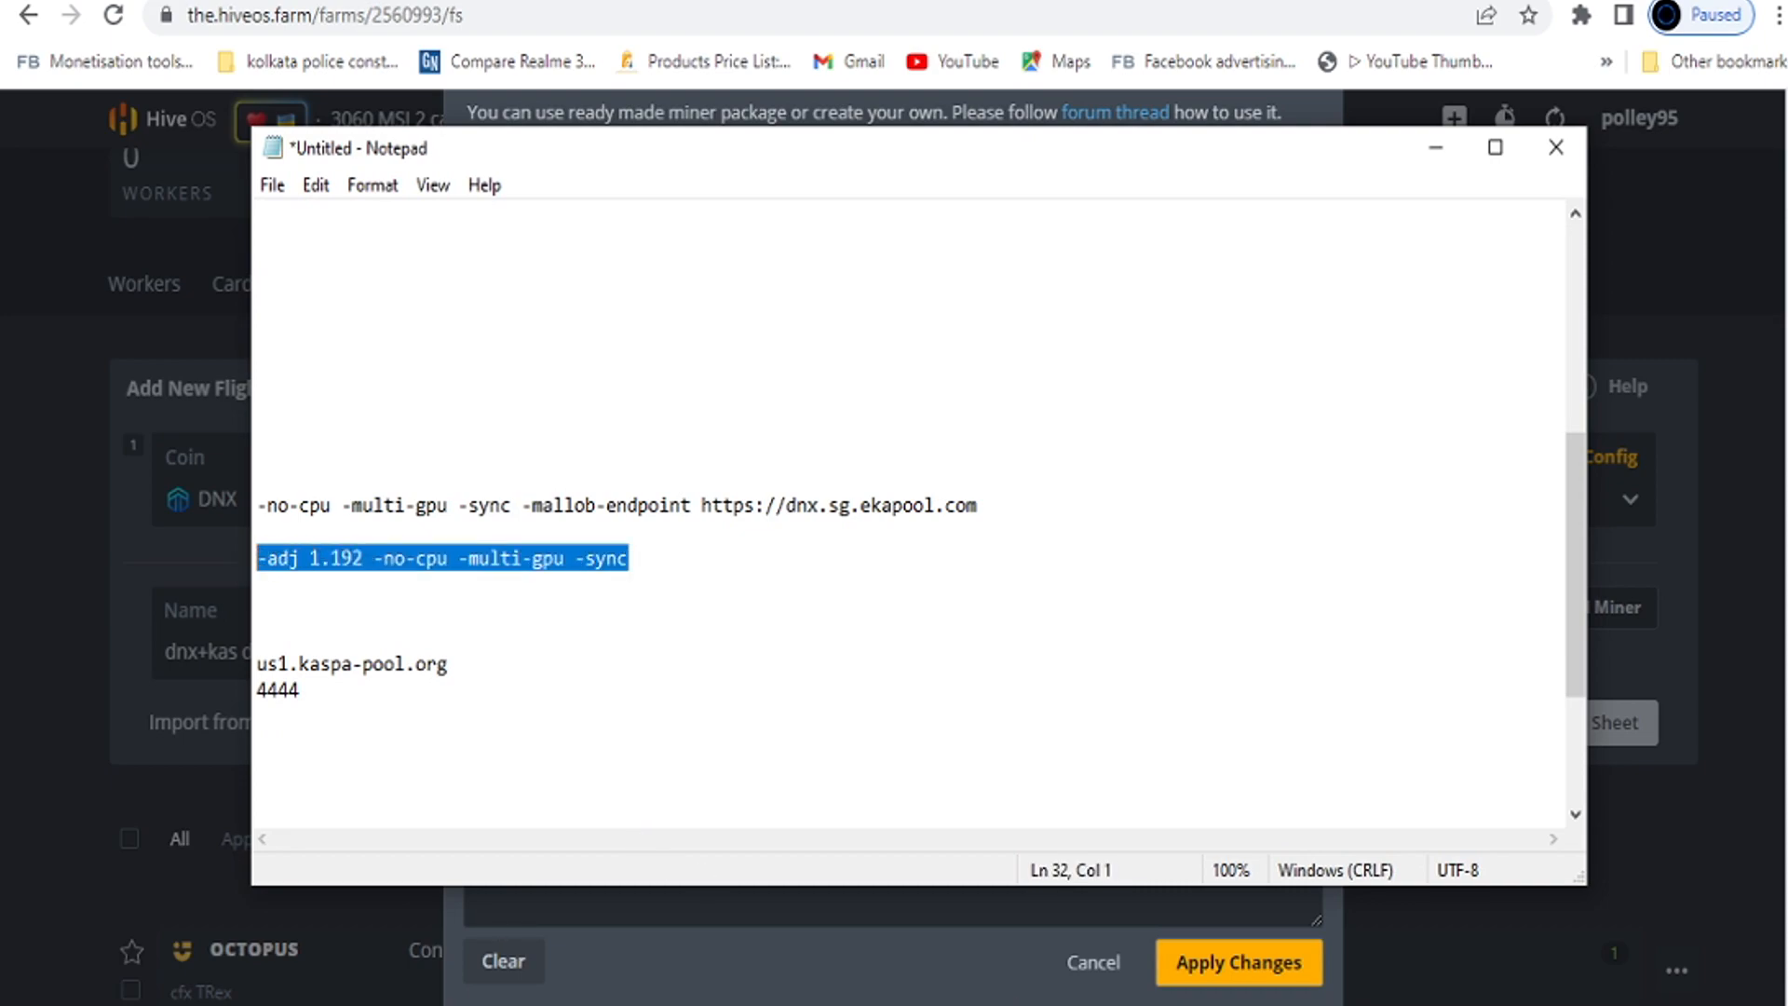
{"action": "key", "text": "alt+Tab"}
{"action": "left_click", "coordinate": [565, 879]}
{"action": "type", "text": "-adj 1.192 -no-cpu -multi-gpu -sync"}
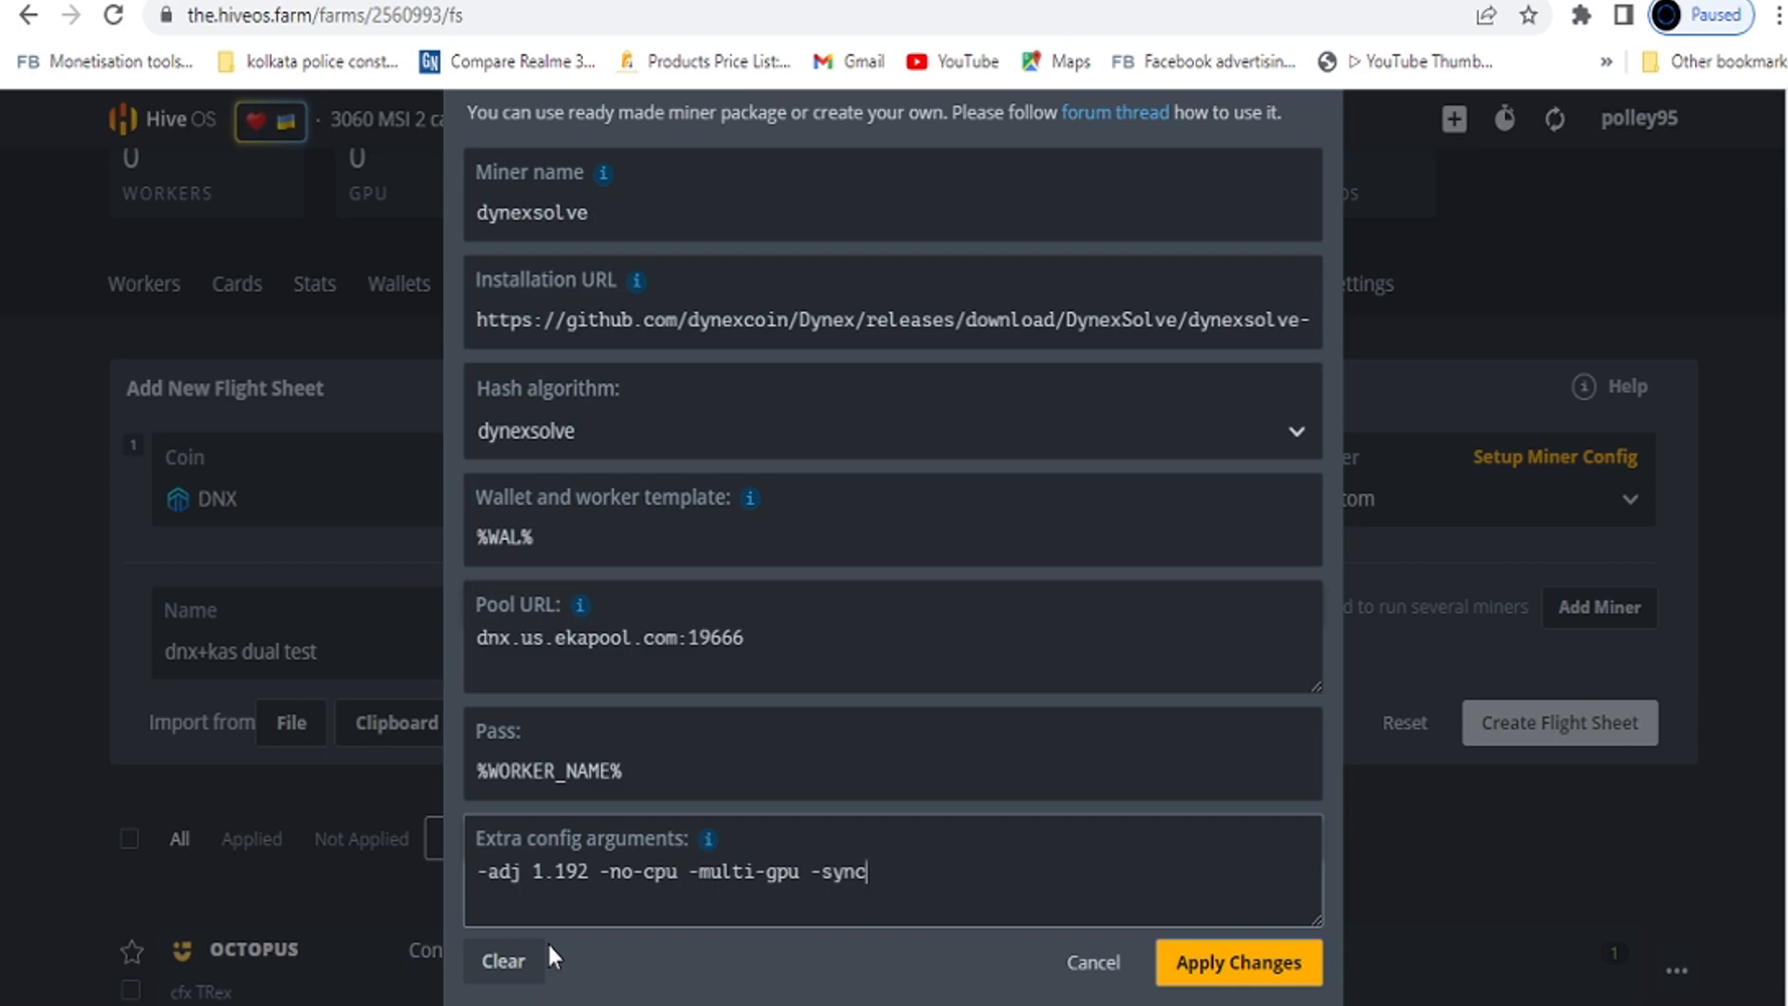
{"action": "left_click", "coordinate": [1233, 962]}
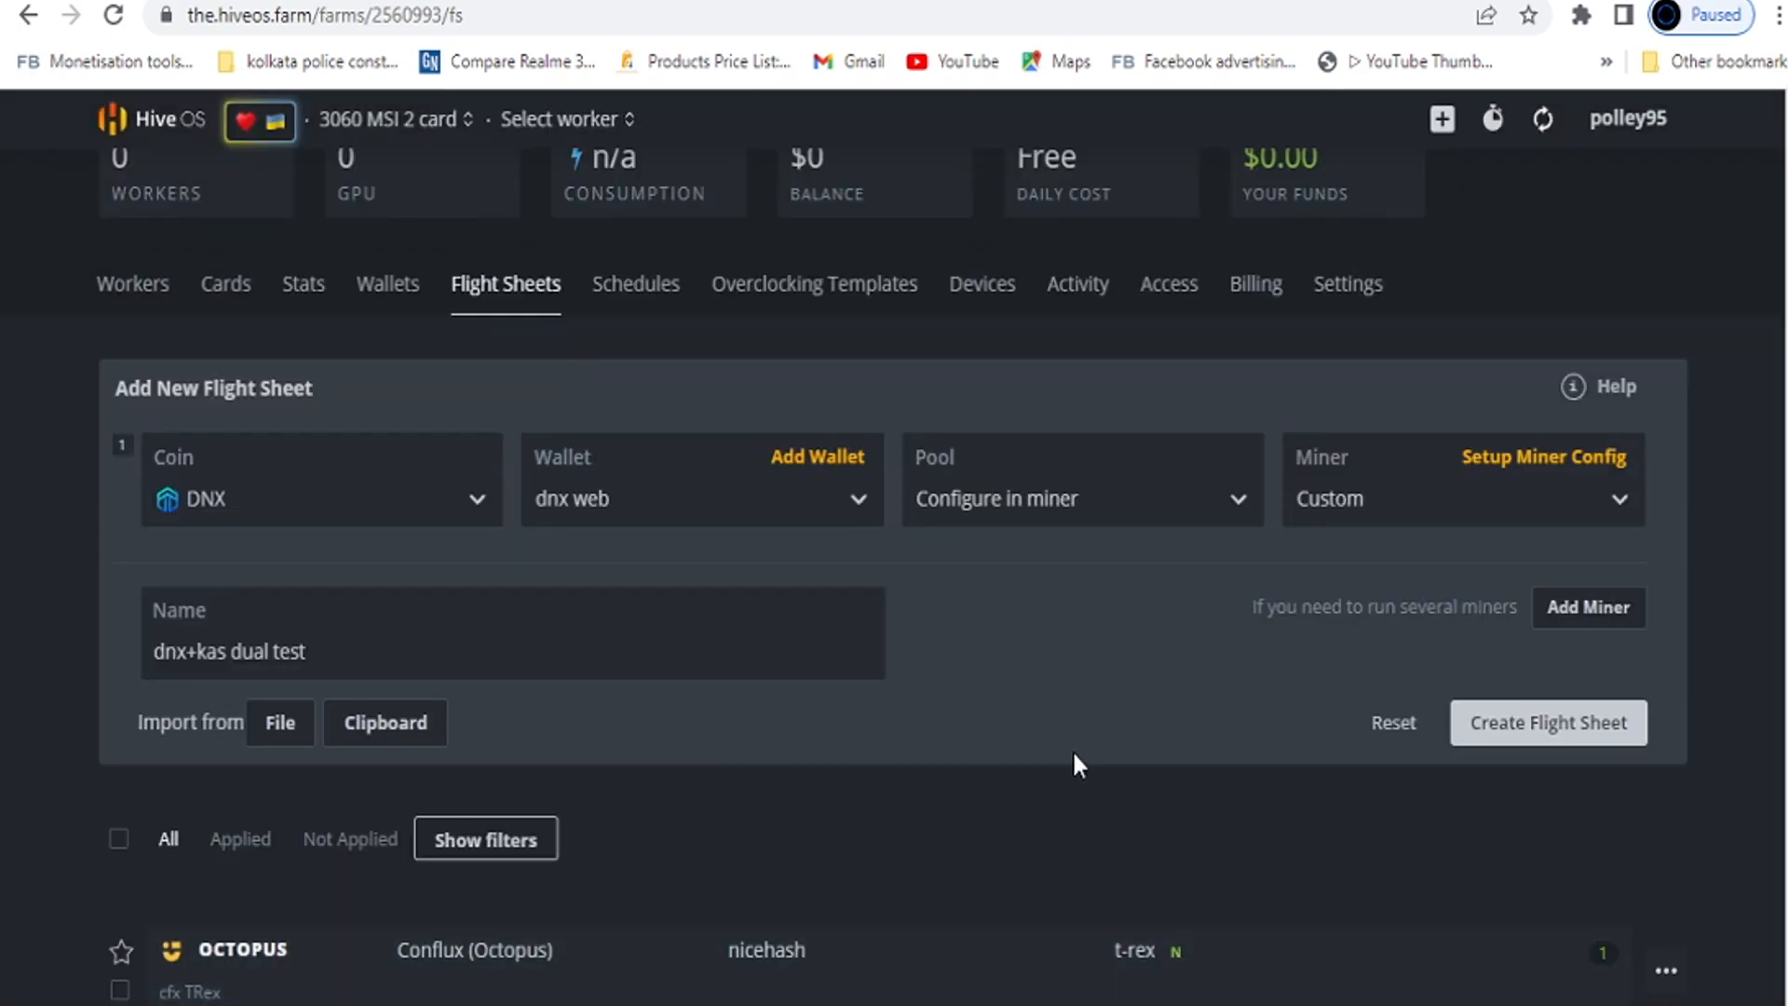
Add a second miner entry to the flight sheet with coin KAS, wallet kas, and the pool configured in the miner.
{"action": "left_click", "coordinate": [1586, 608]}
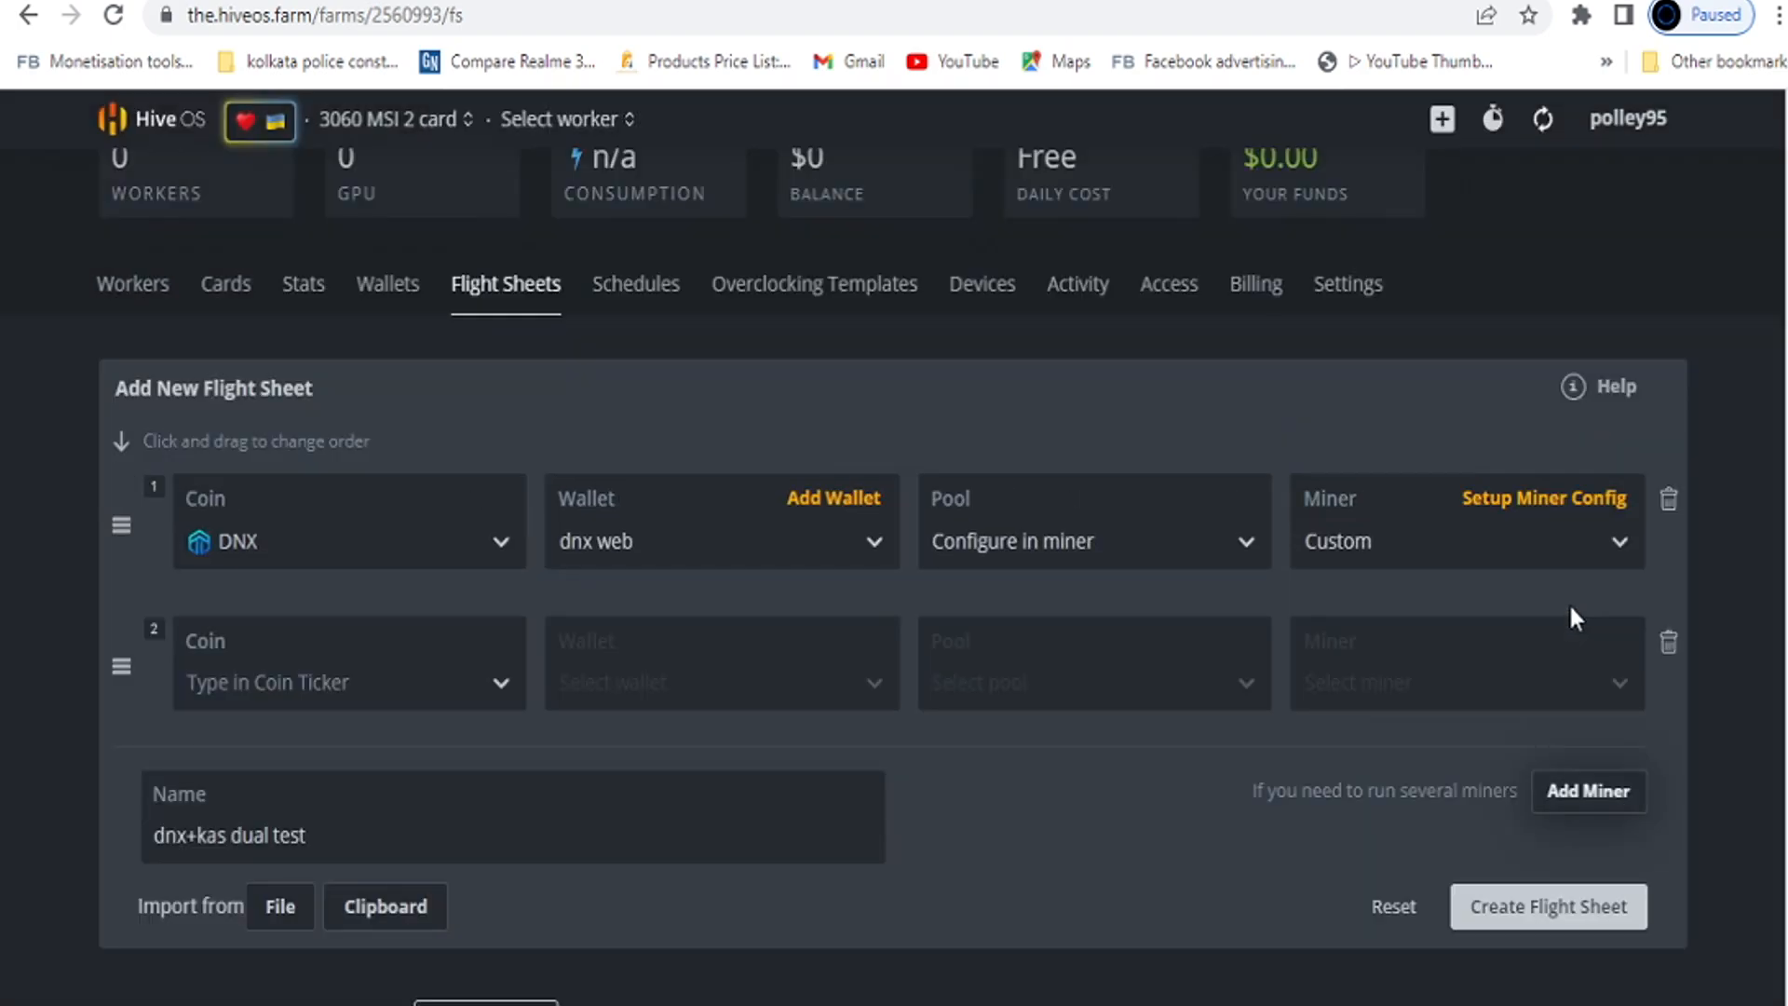
{"action": "left_click", "coordinate": [414, 657]}
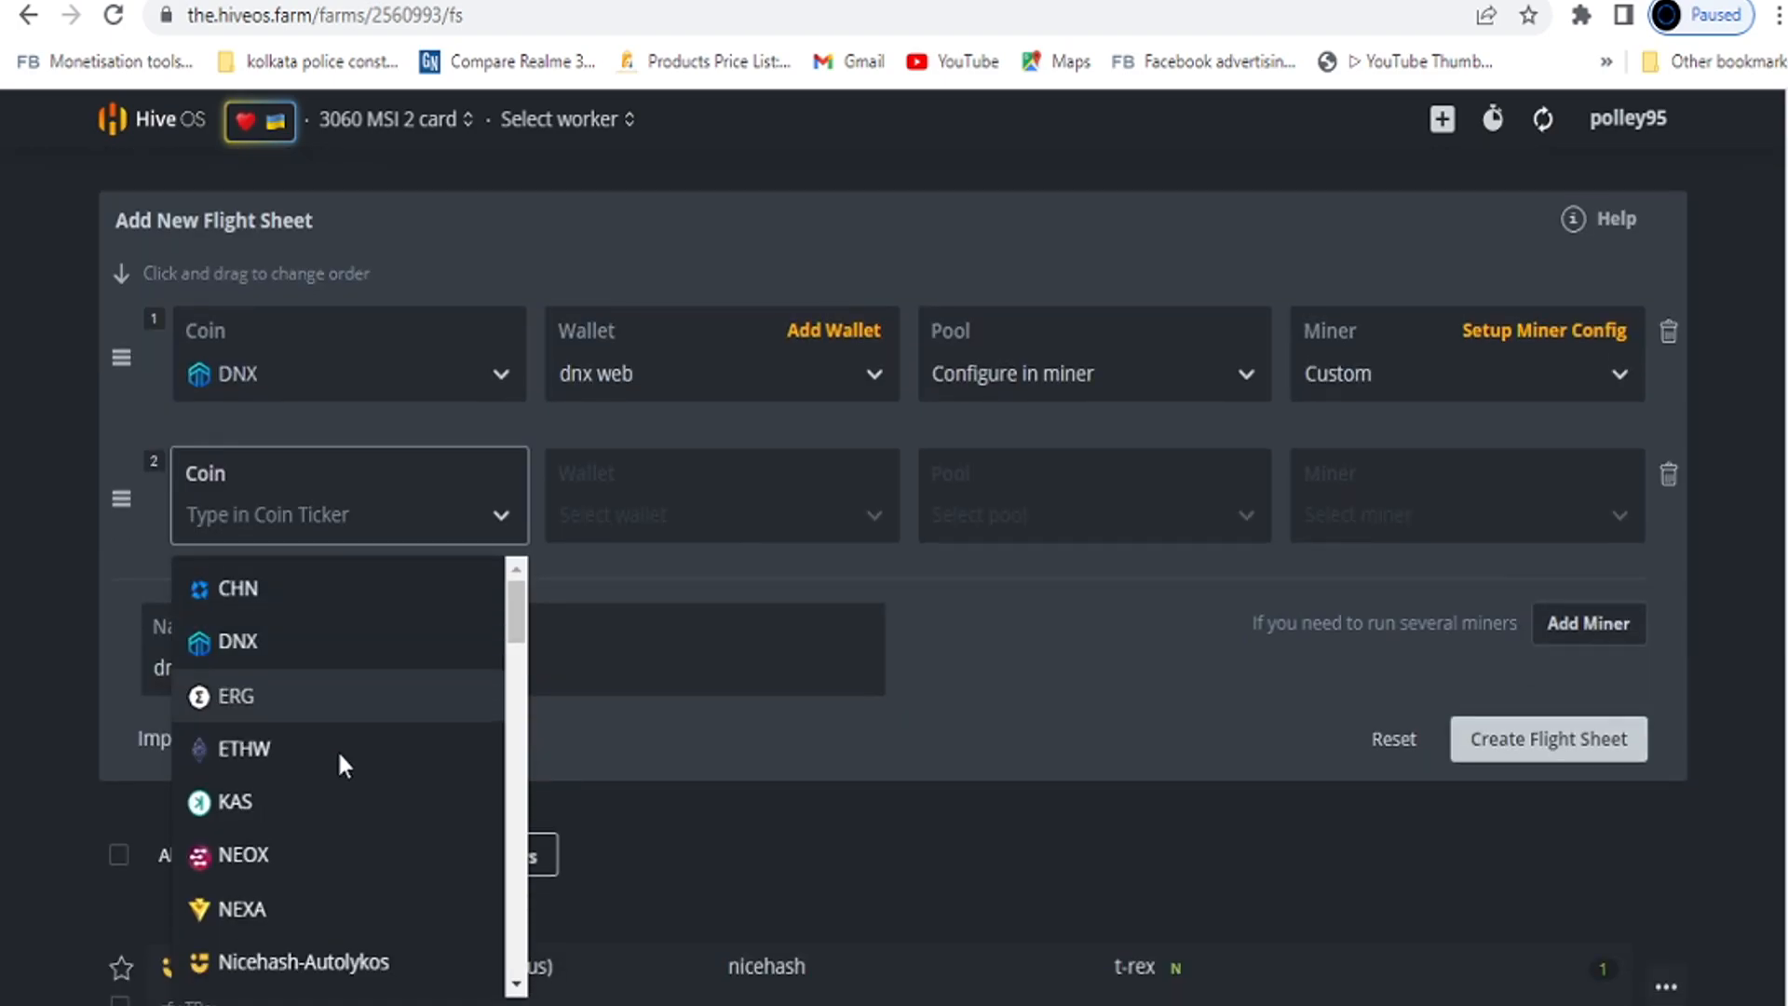
{"action": "left_click", "coordinate": [291, 801]}
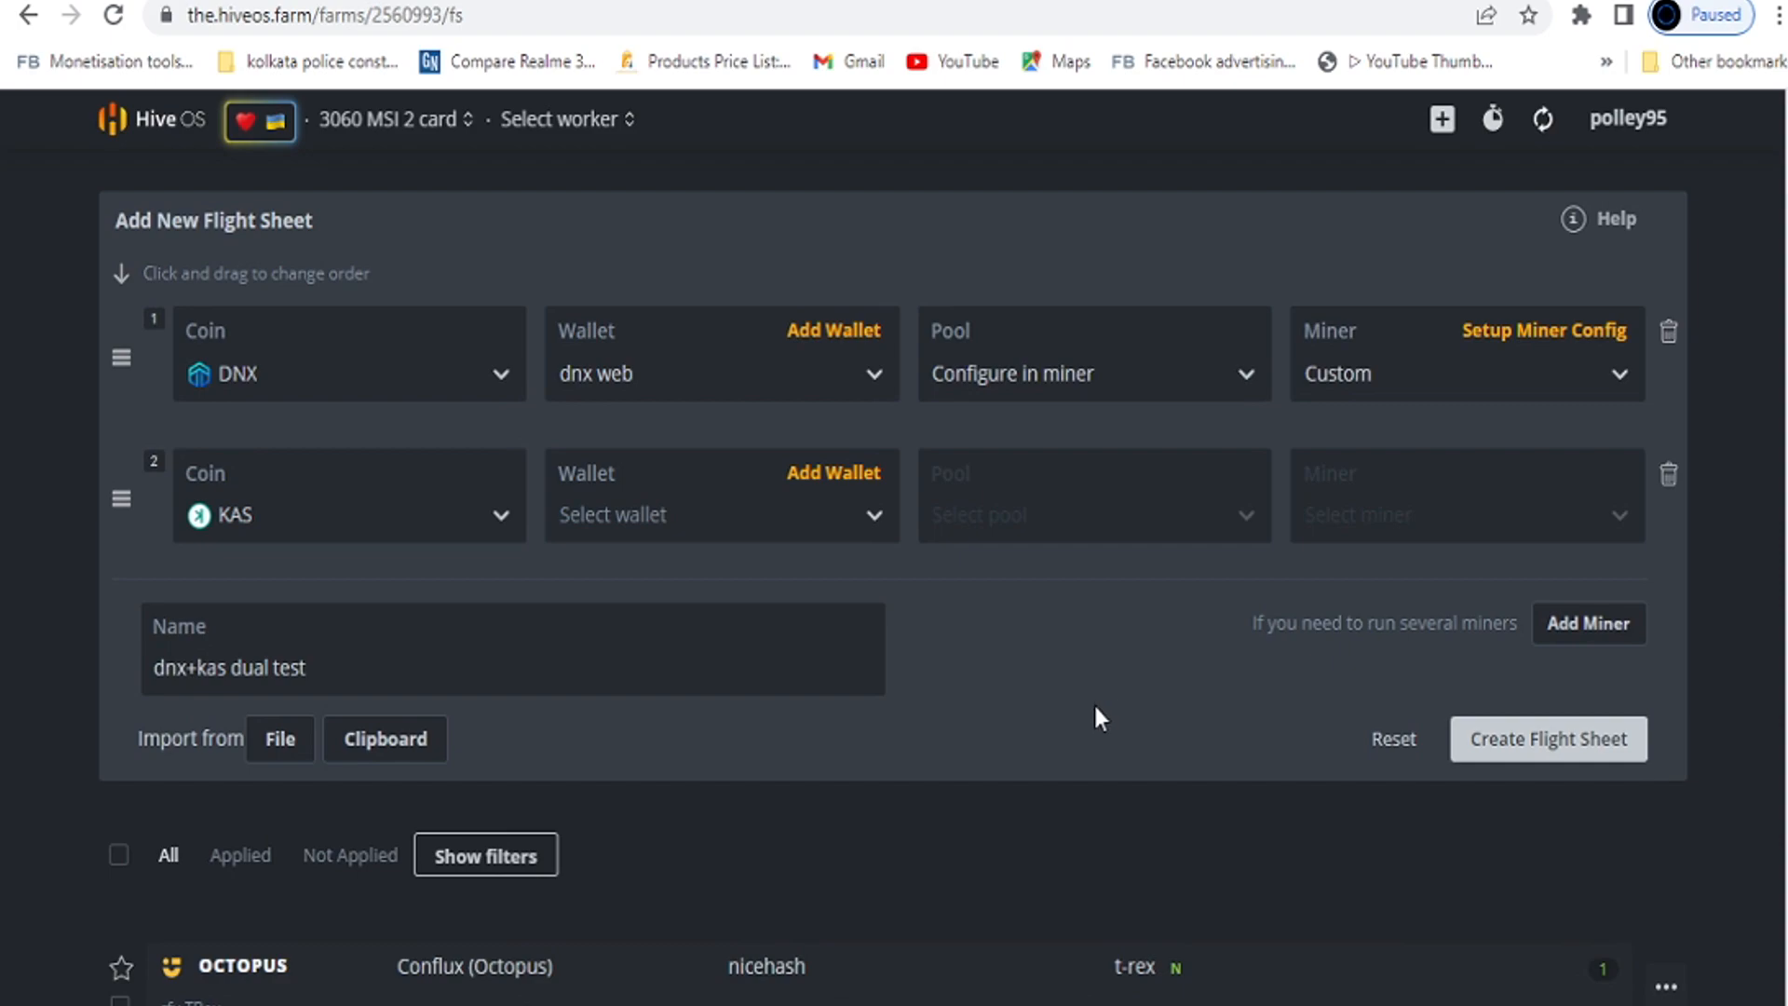
{"action": "left_click", "coordinate": [752, 512]}
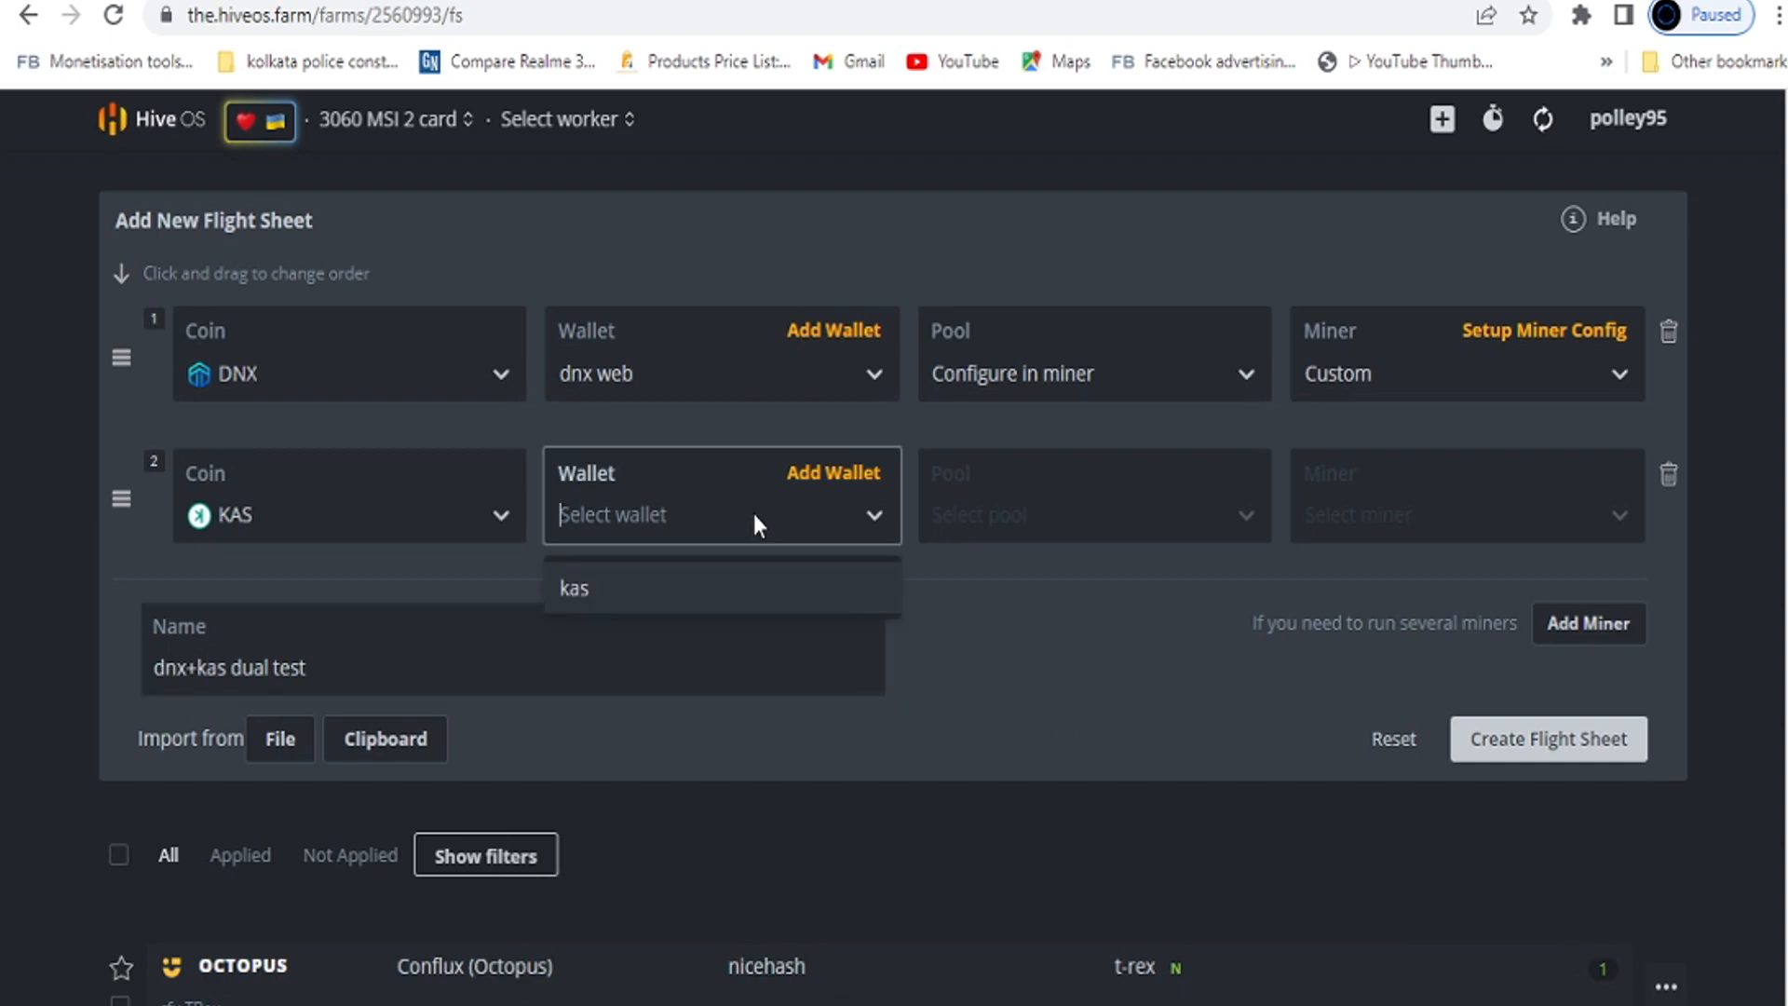
{"action": "left_click", "coordinate": [649, 590]}
{"action": "left_click", "coordinate": [1011, 510]}
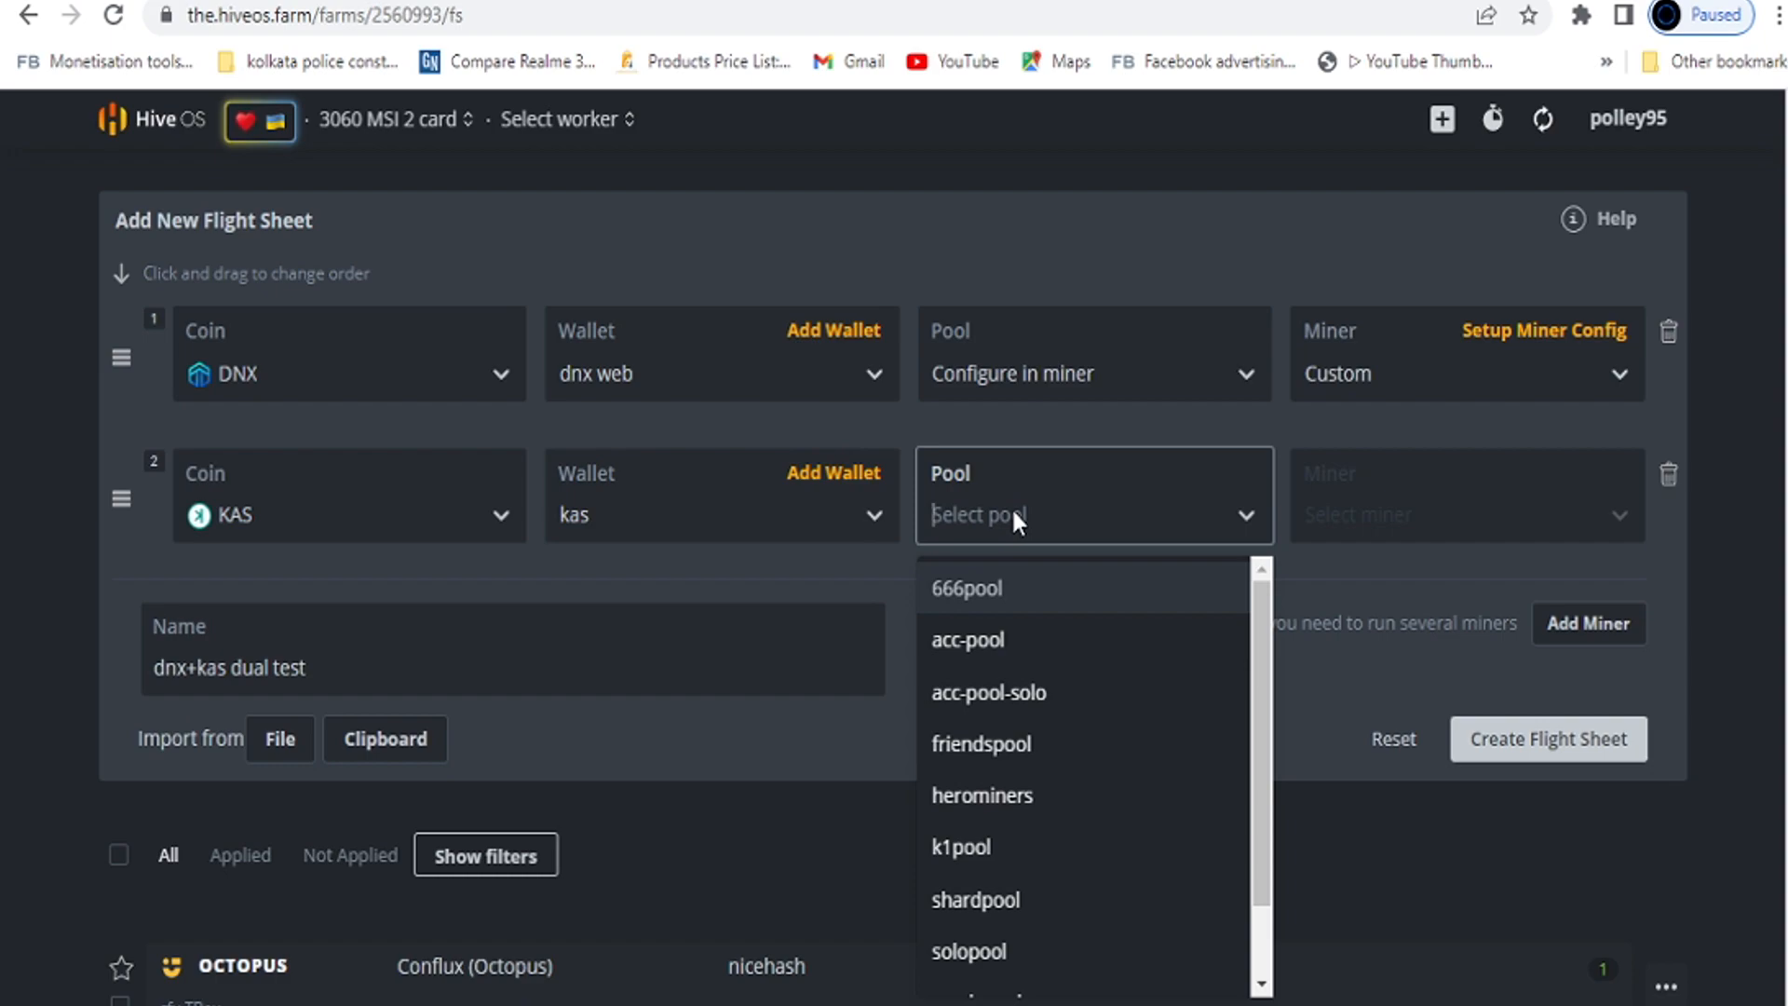
{"action": "type", "text": "co"}
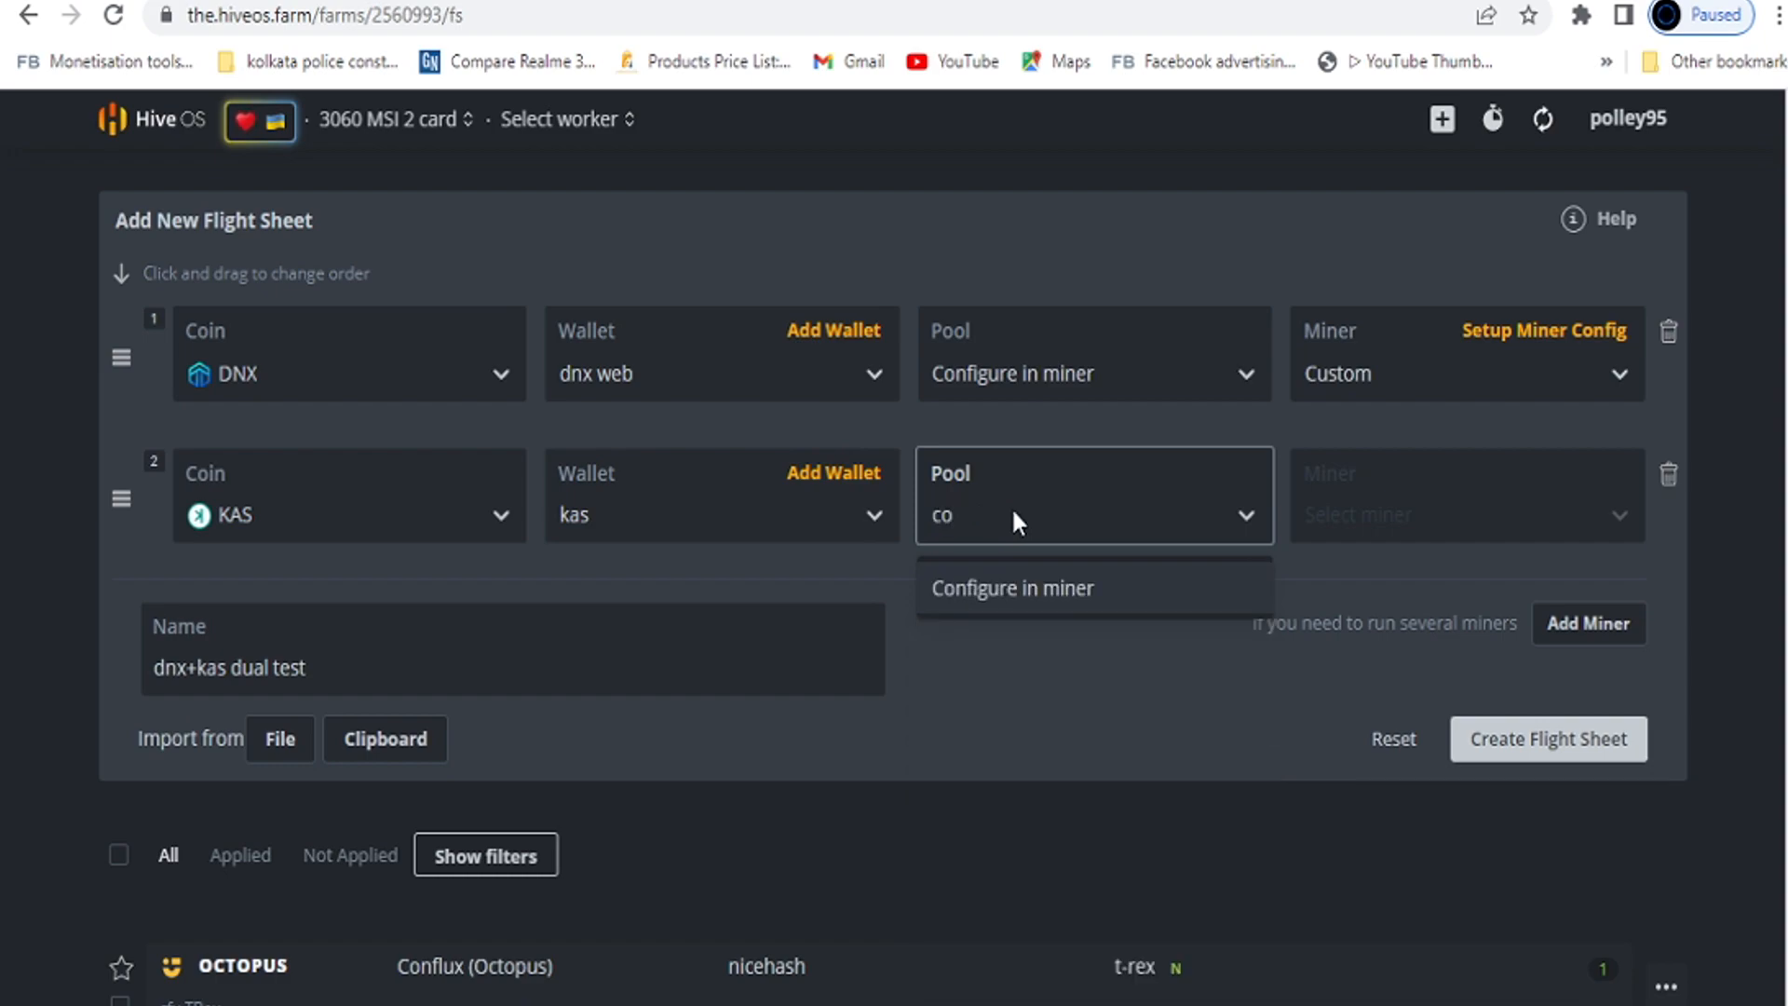
{"action": "left_click", "coordinate": [1016, 593]}
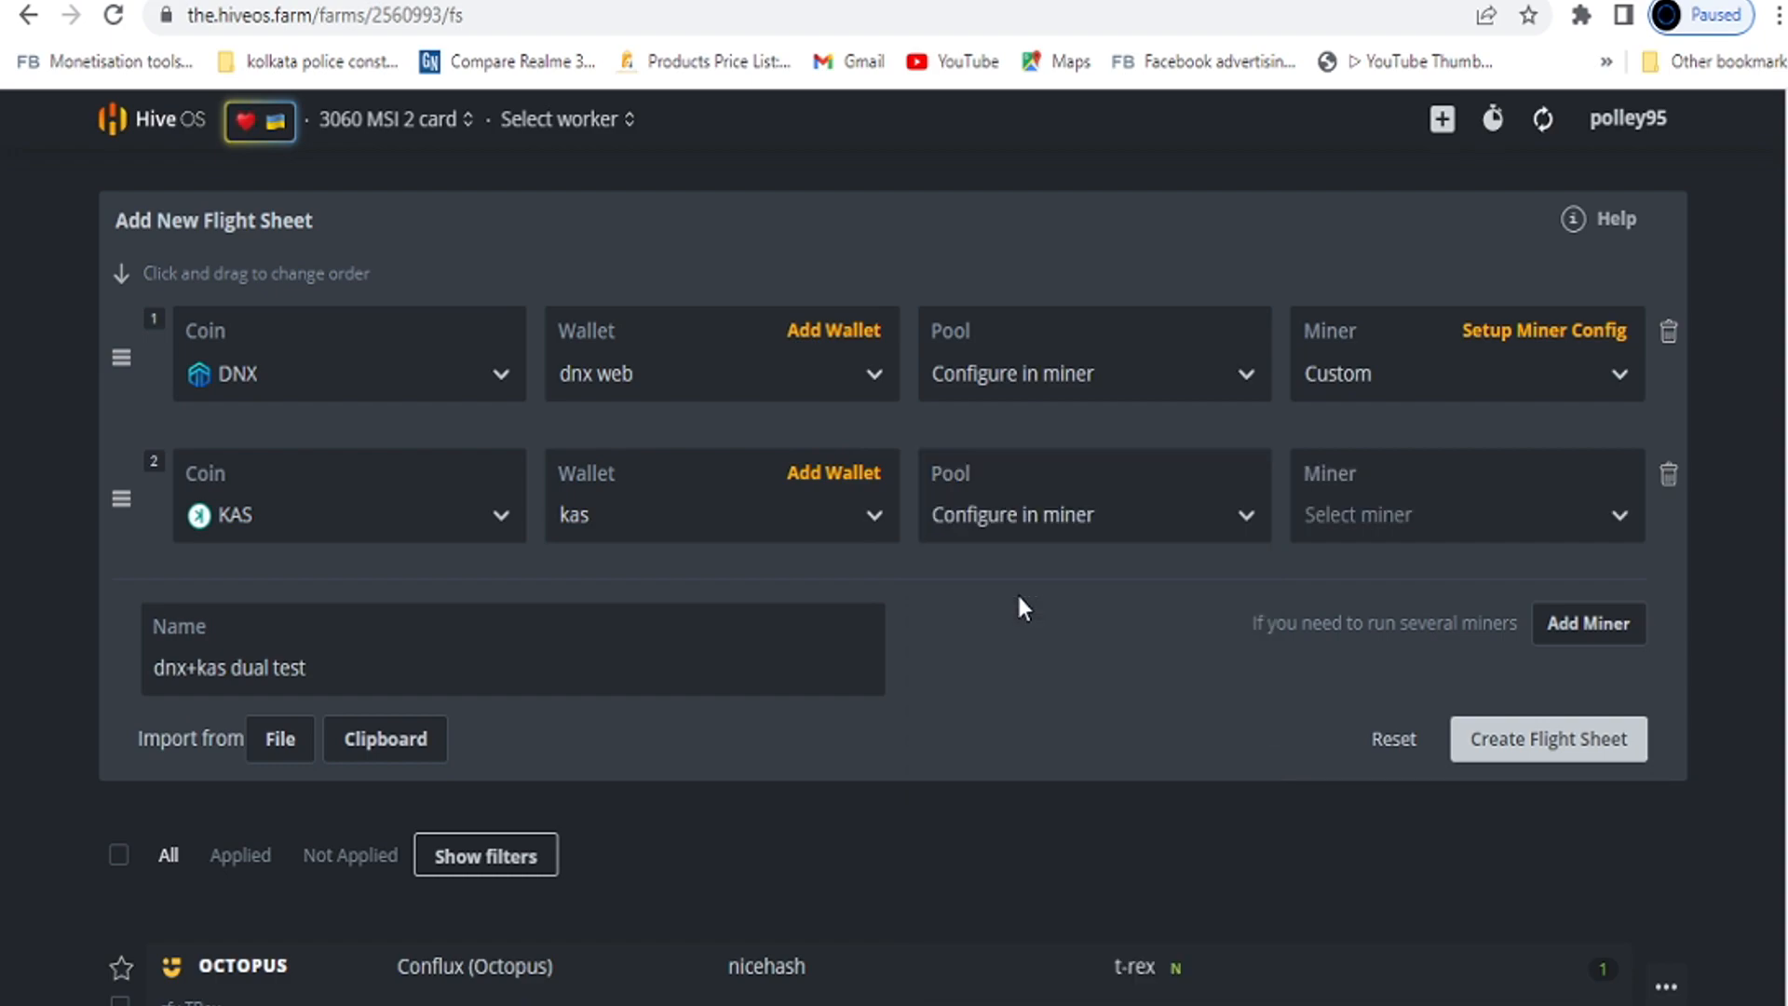
Select lolMiner as the miner for the KAS entry of the flight sheet.
{"action": "left_click", "coordinate": [1506, 494]}
{"action": "mouse_move", "coordinate": [1633, 605]}
{"action": "left_mouse_down"}
{"action": "mouse_move", "coordinate": [1640, 645]}
{"action": "mouse_move", "coordinate": [1624, 571]}
{"action": "left_mouse_up"}
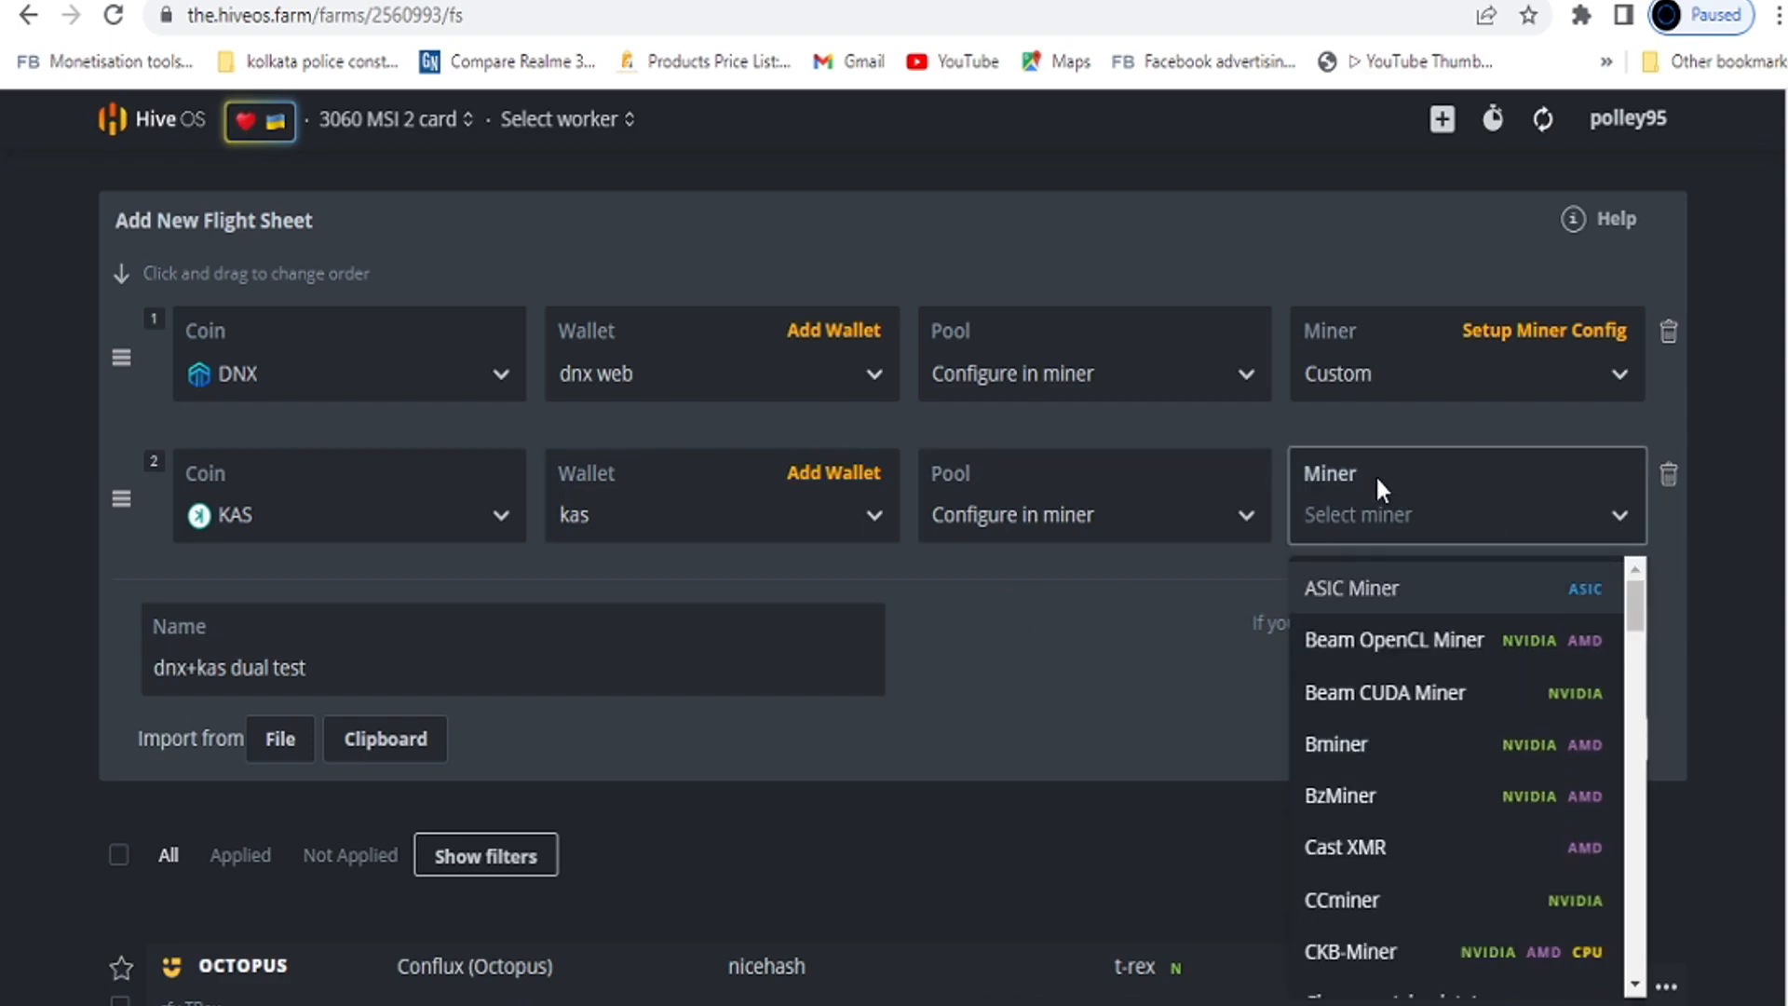
{"action": "type", "text": "l"}
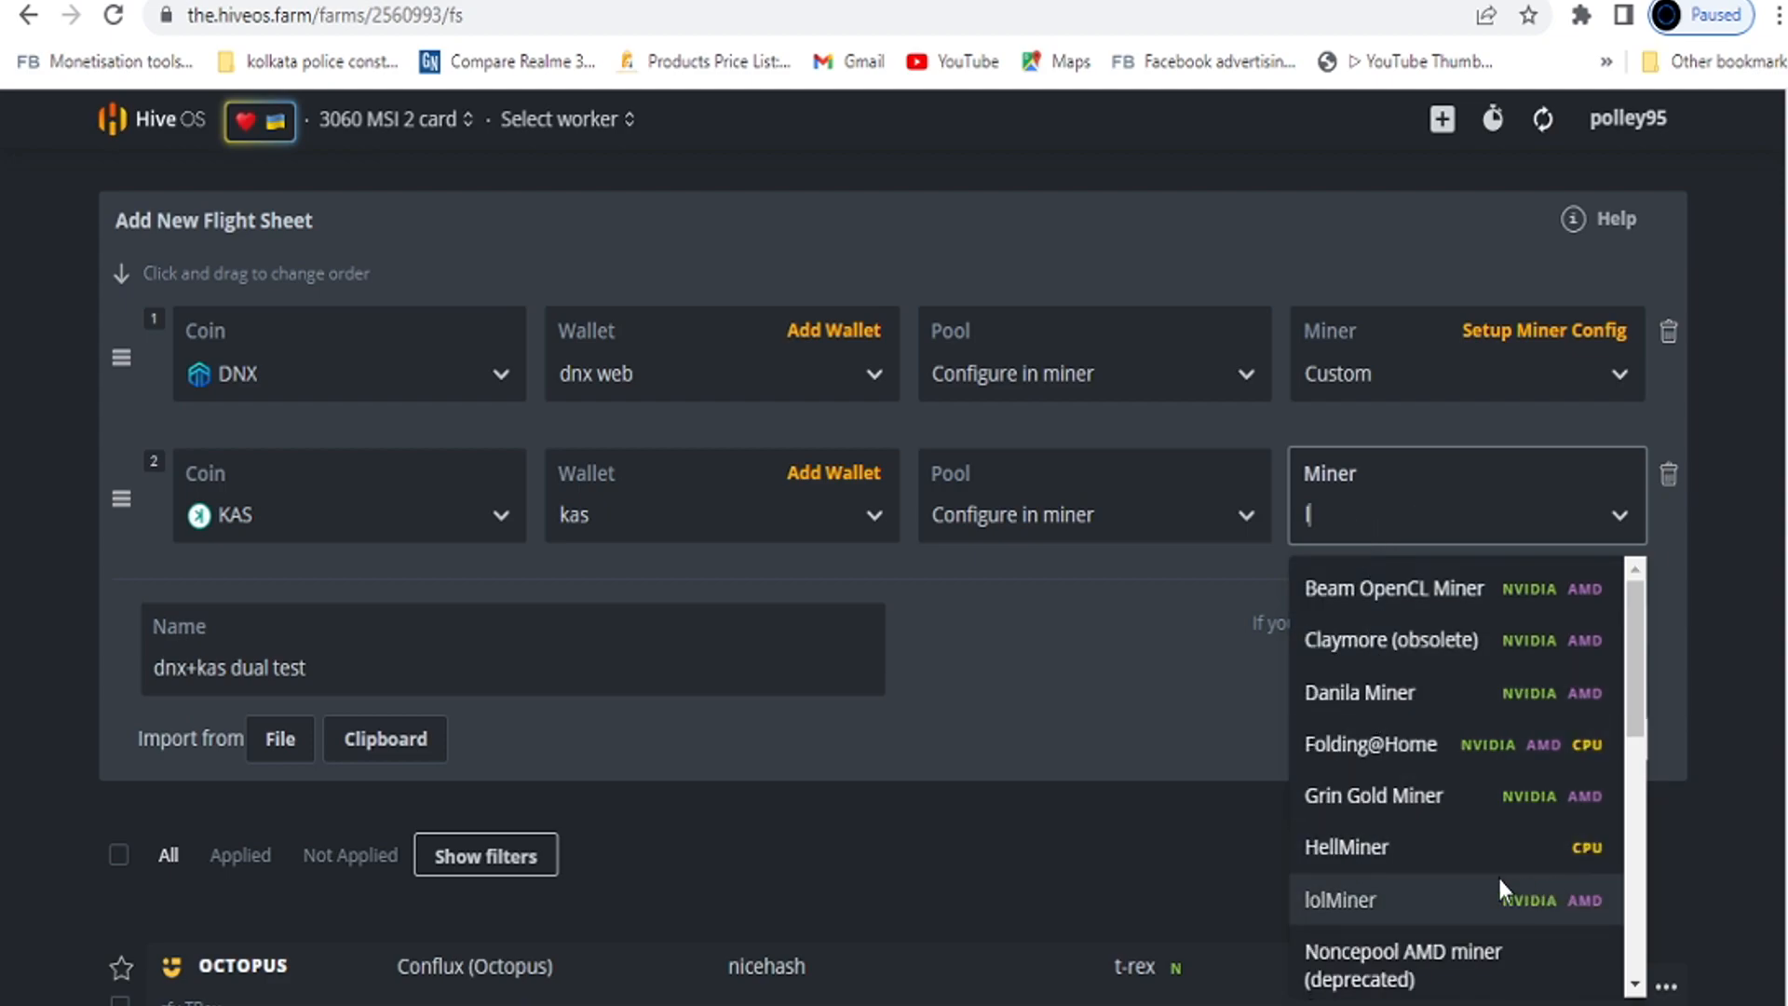
{"action": "left_click", "coordinate": [1438, 901]}
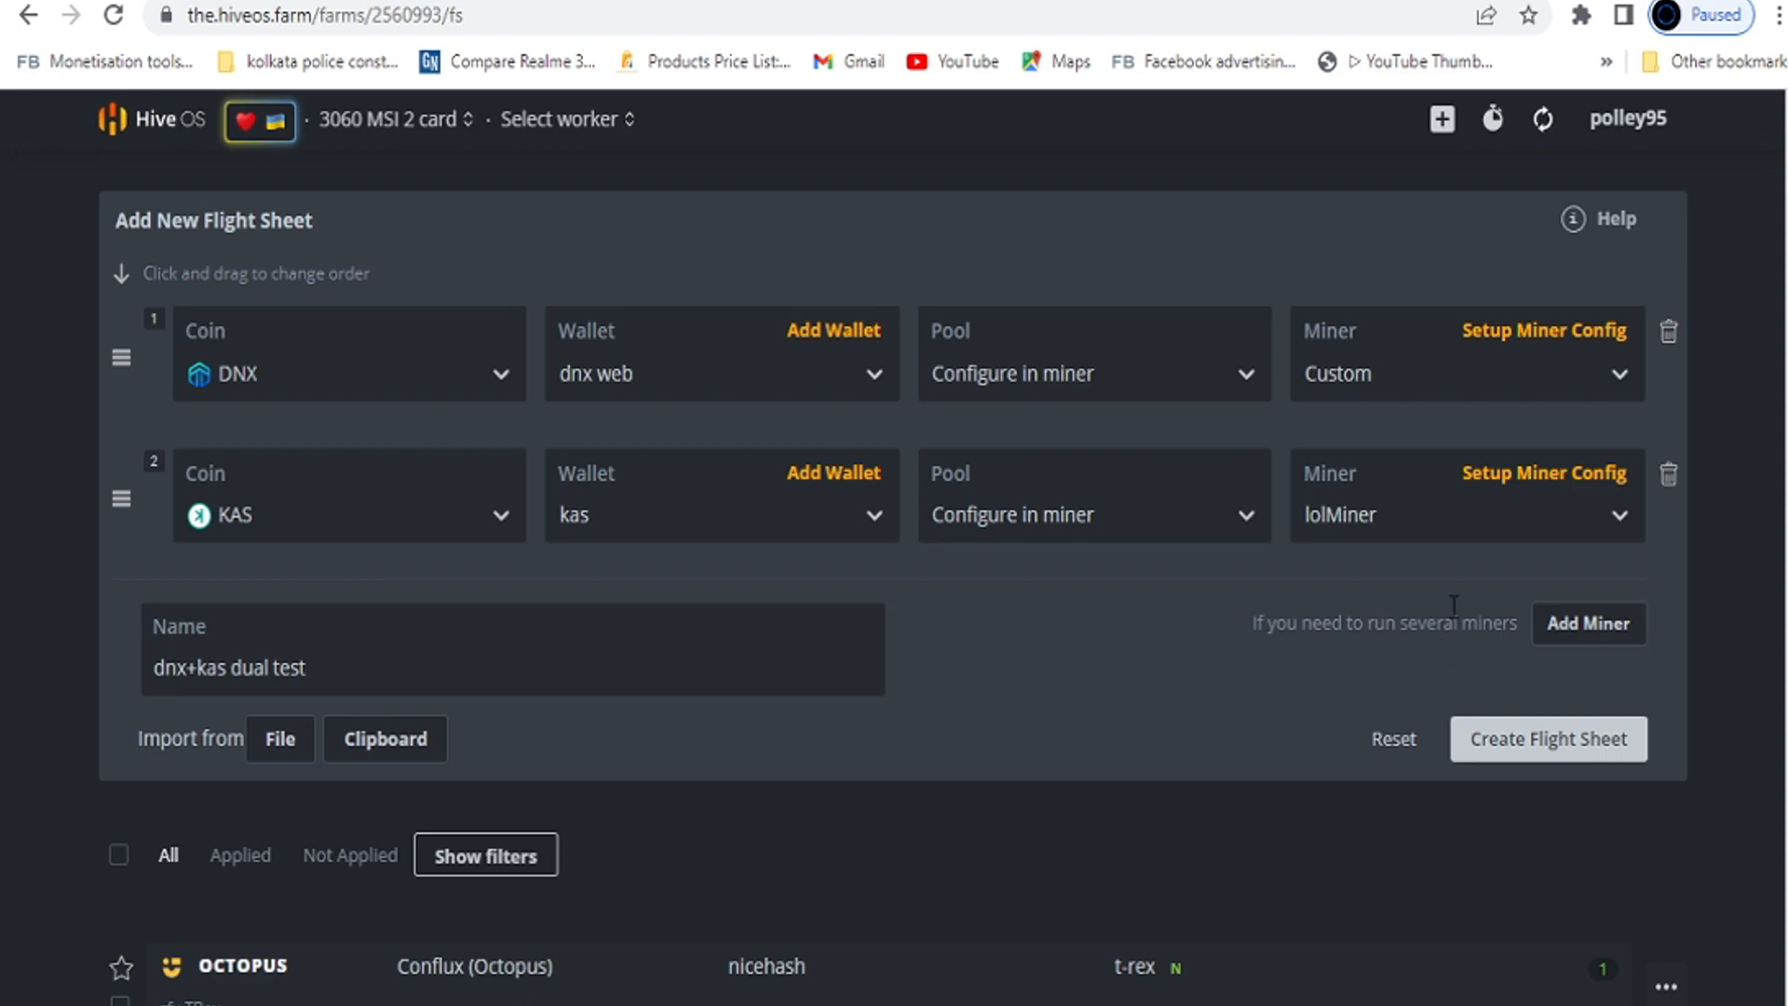
Set the coin or algorithm to KASPA in the KAS entry's lolMiner configuration.
{"action": "left_click", "coordinate": [1562, 479]}
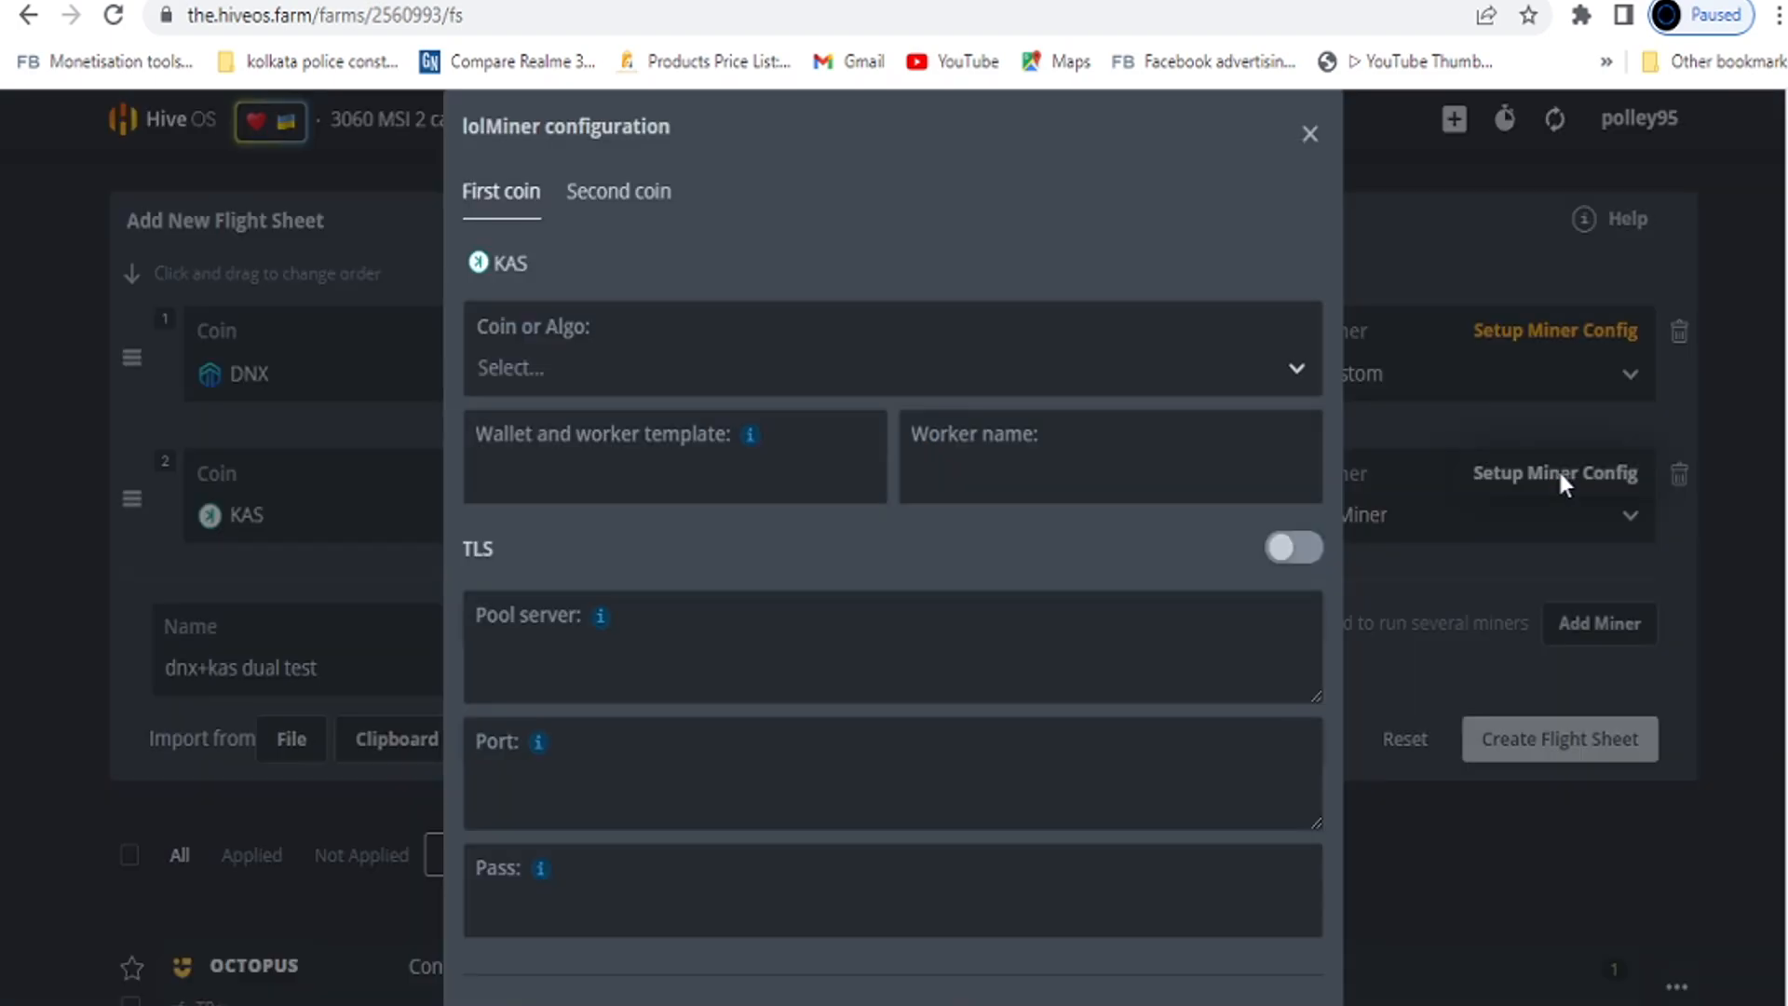
{"action": "left_click", "coordinate": [618, 368]}
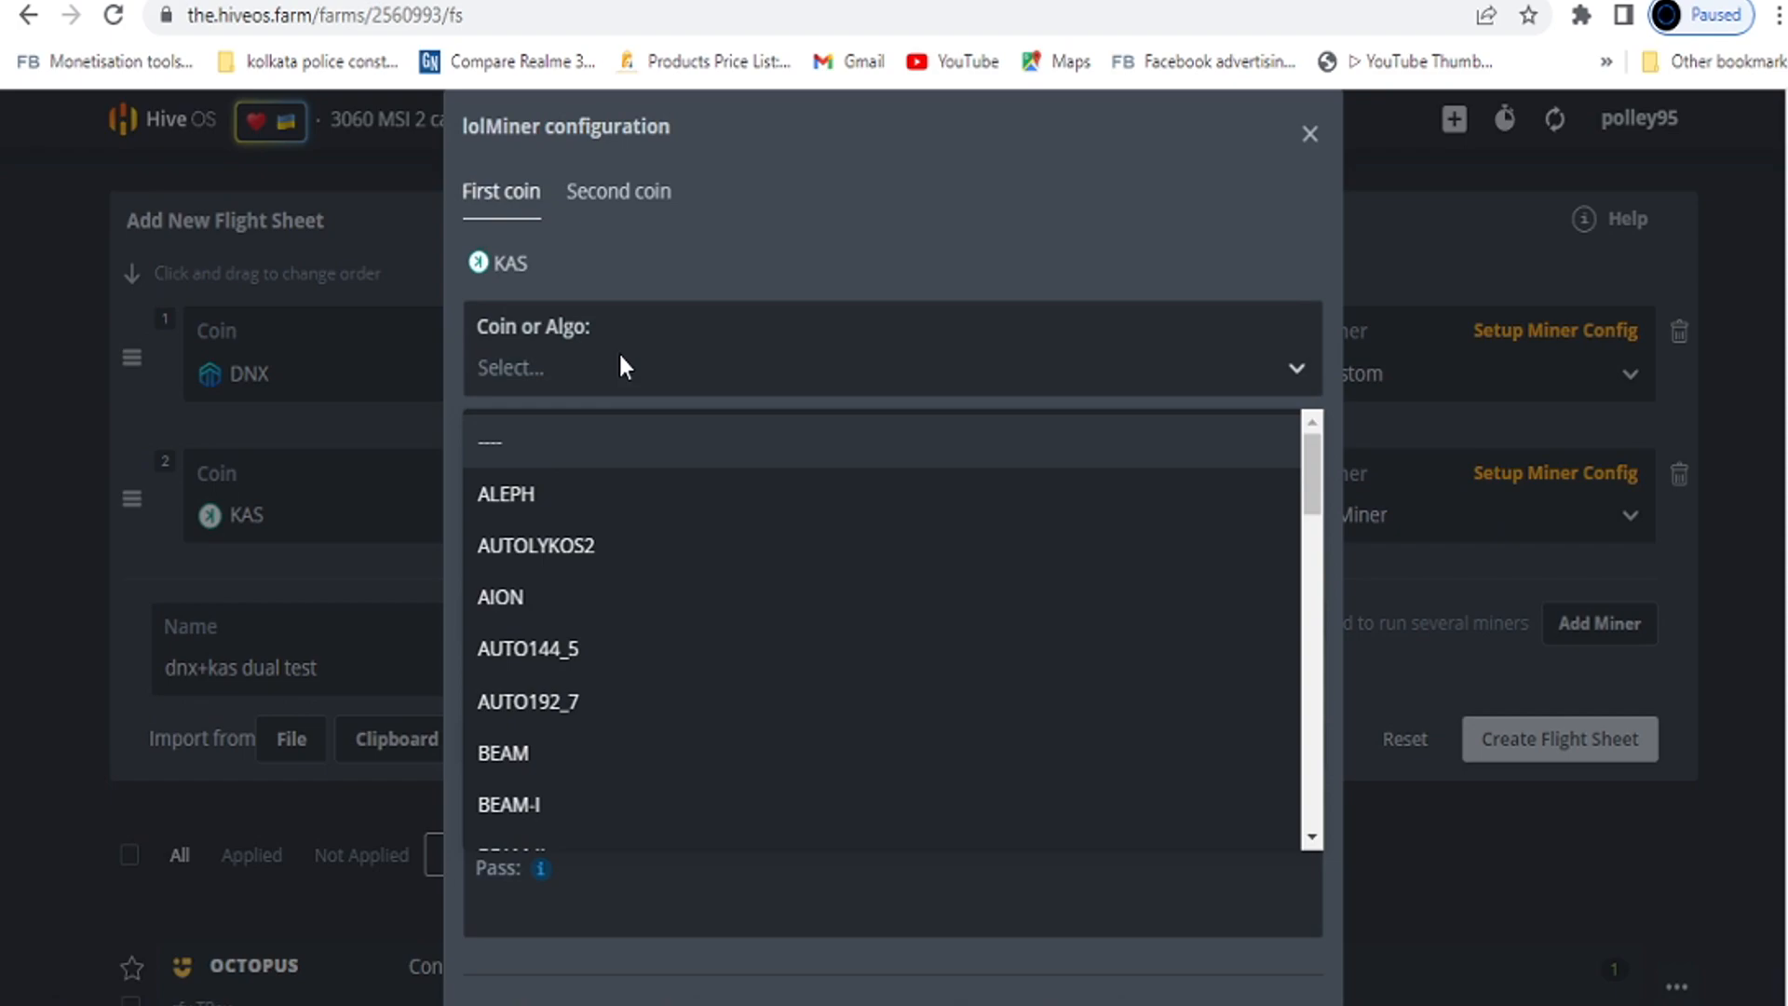
{"action": "type", "text": "kas"}
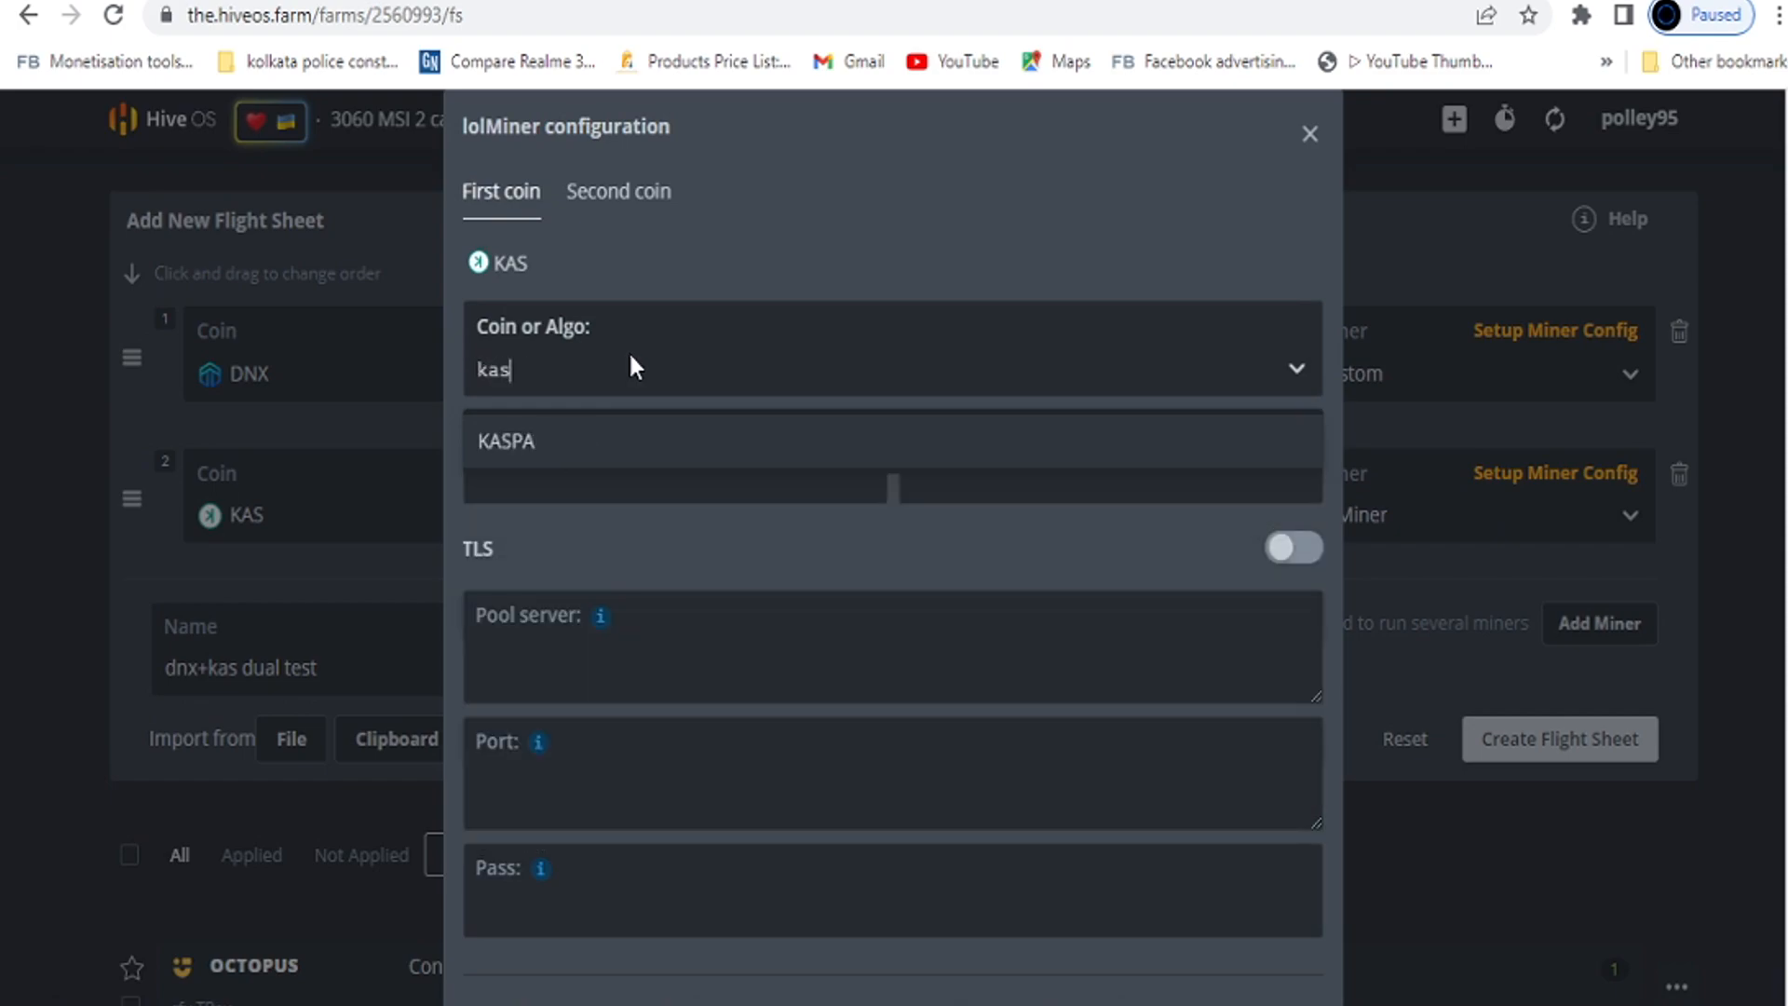
{"action": "left_click", "coordinate": [686, 444]}
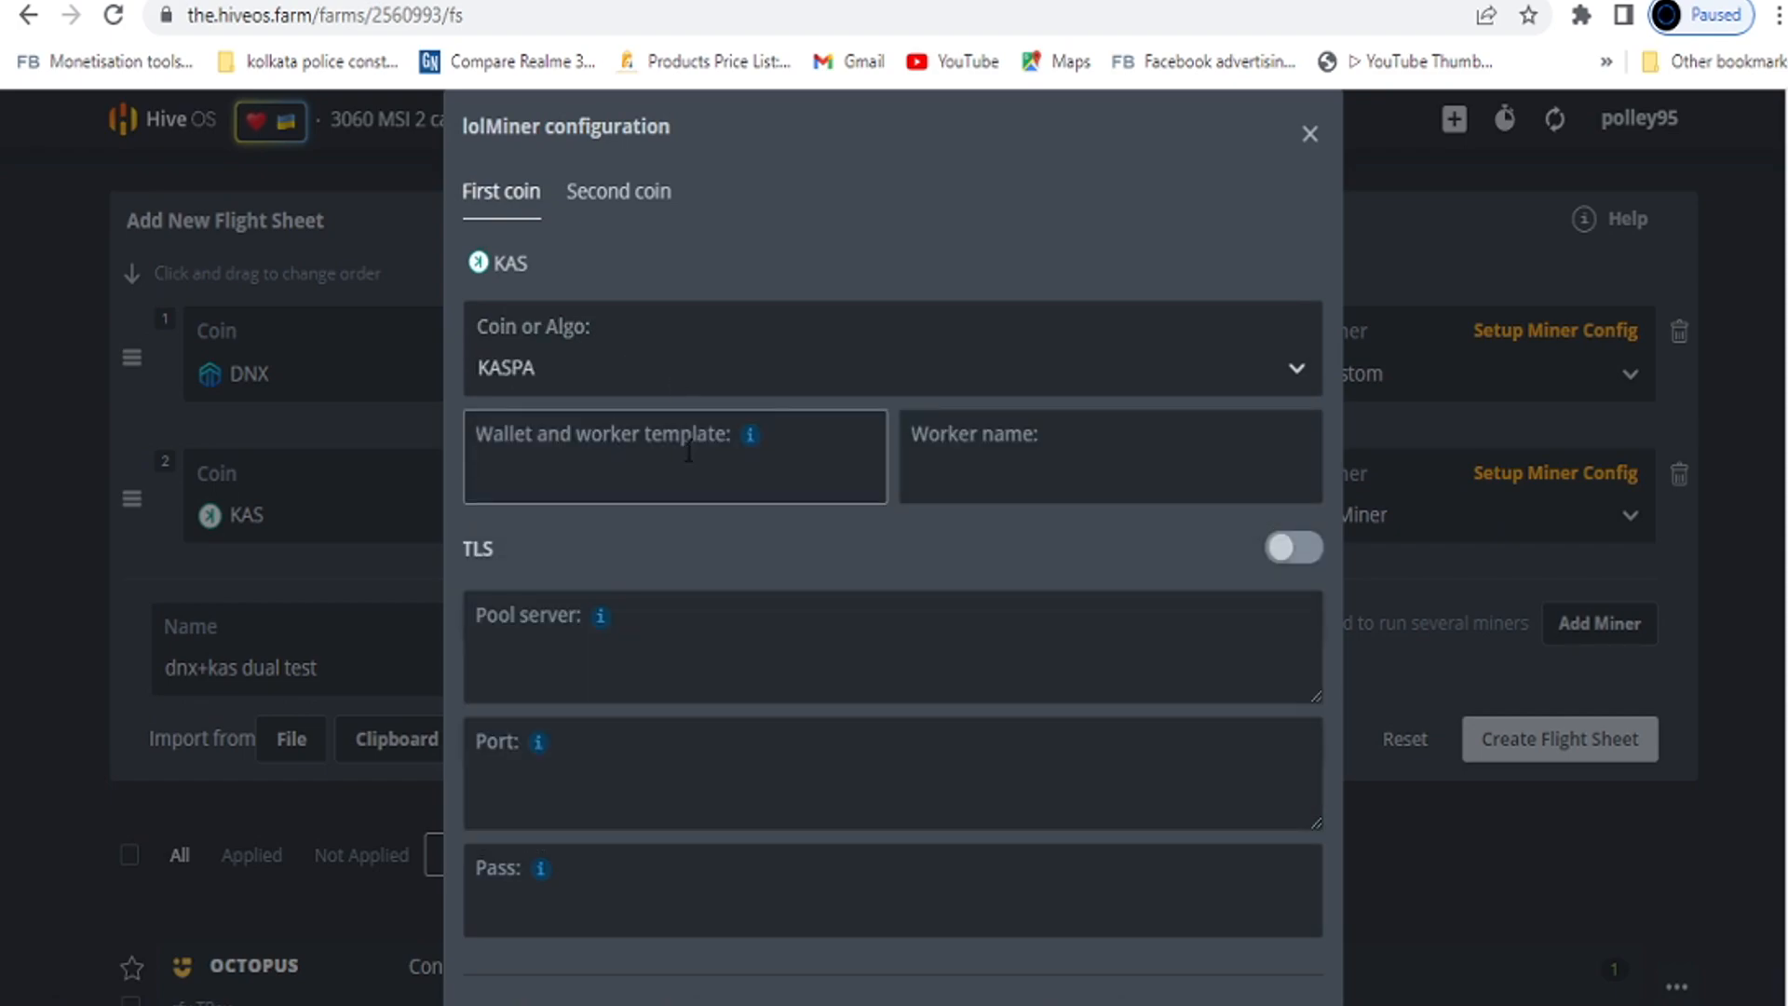
Copy the pool address us1.kaspa-pool.org from the Notepad notes into lolMiner's Pool server field.
{"action": "key", "text": "alt+Tab"}
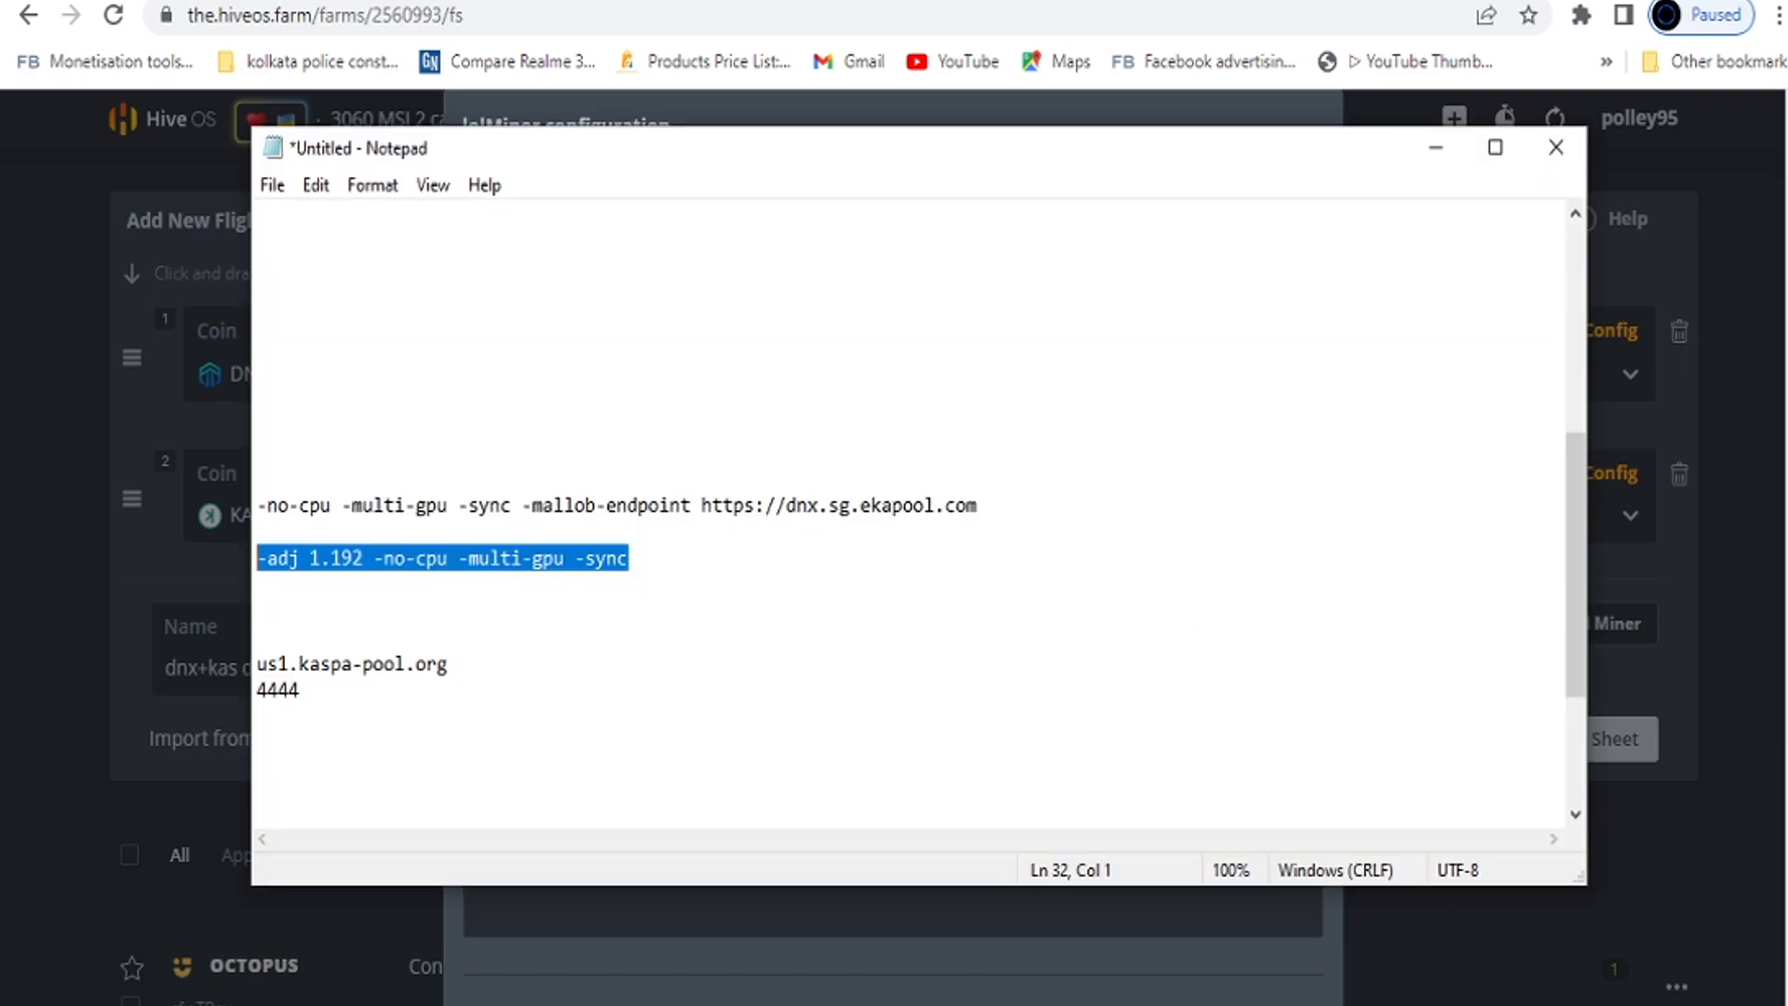
{"action": "left_click_drag", "start_coordinate": [467, 670], "coordinate": [257, 665]}
{"action": "key", "text": "ctrl+c"}
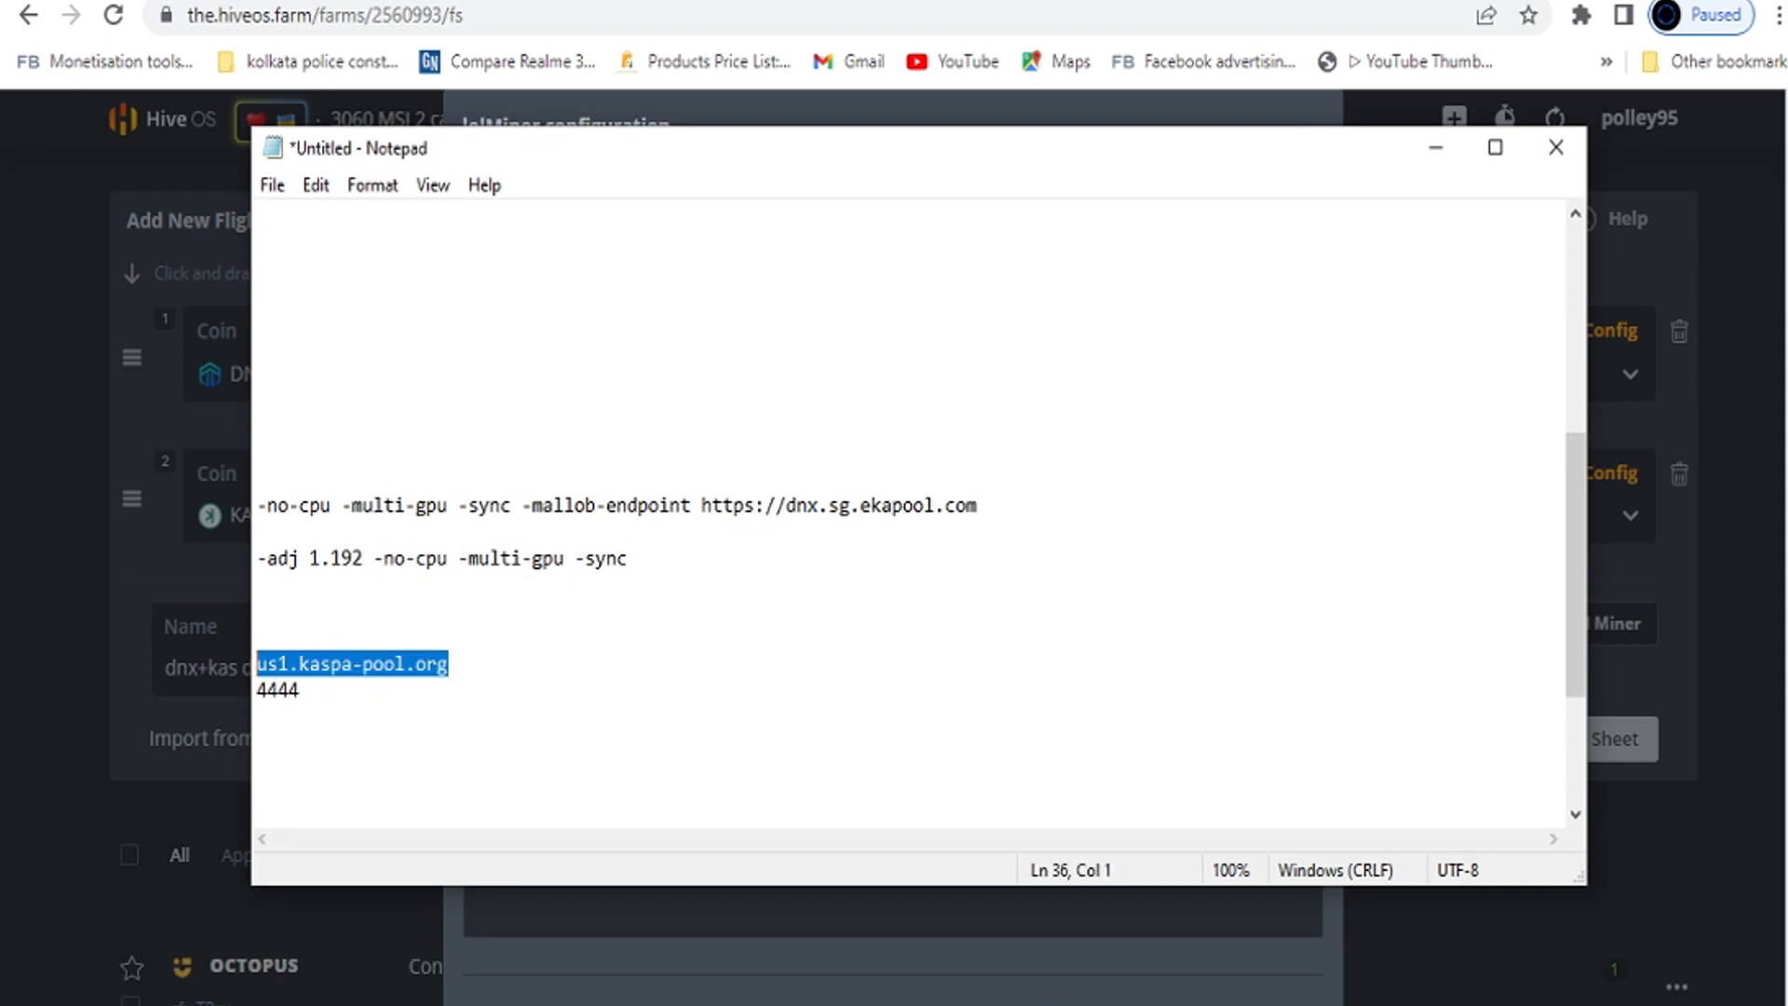
{"action": "key", "text": "alt+Tab"}
{"action": "left_click", "coordinate": [605, 652]}
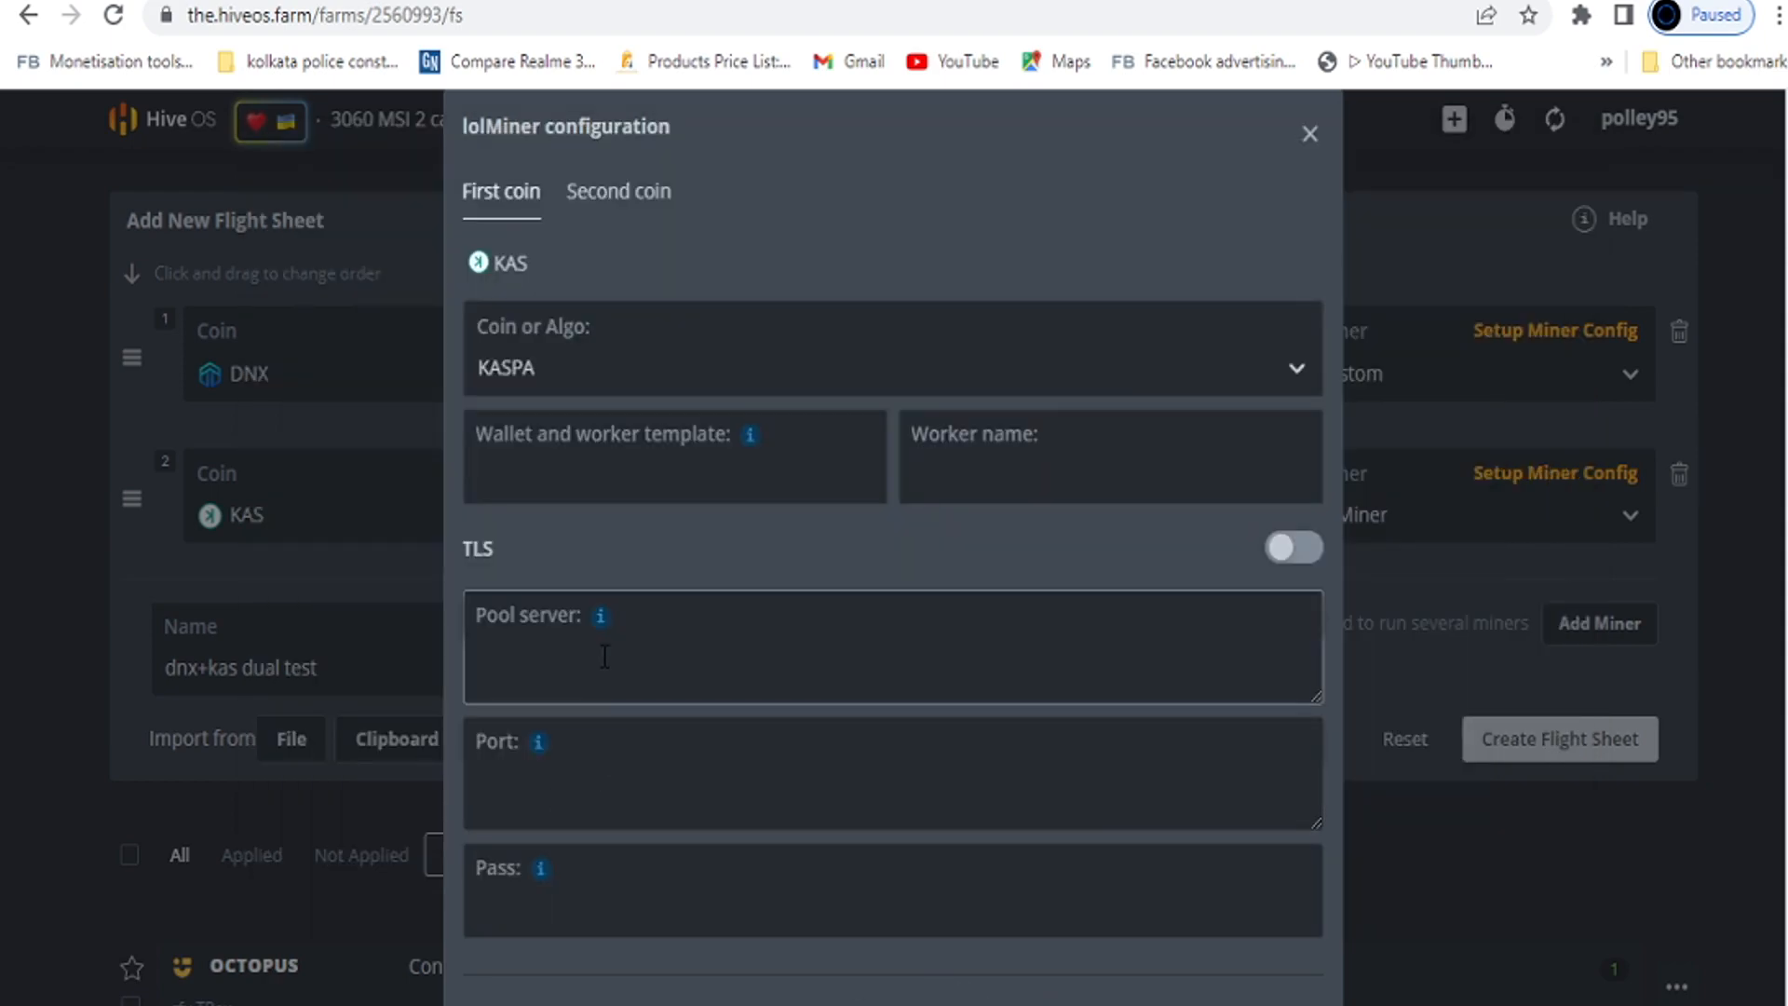
{"action": "key", "text": "ctrl+v"}
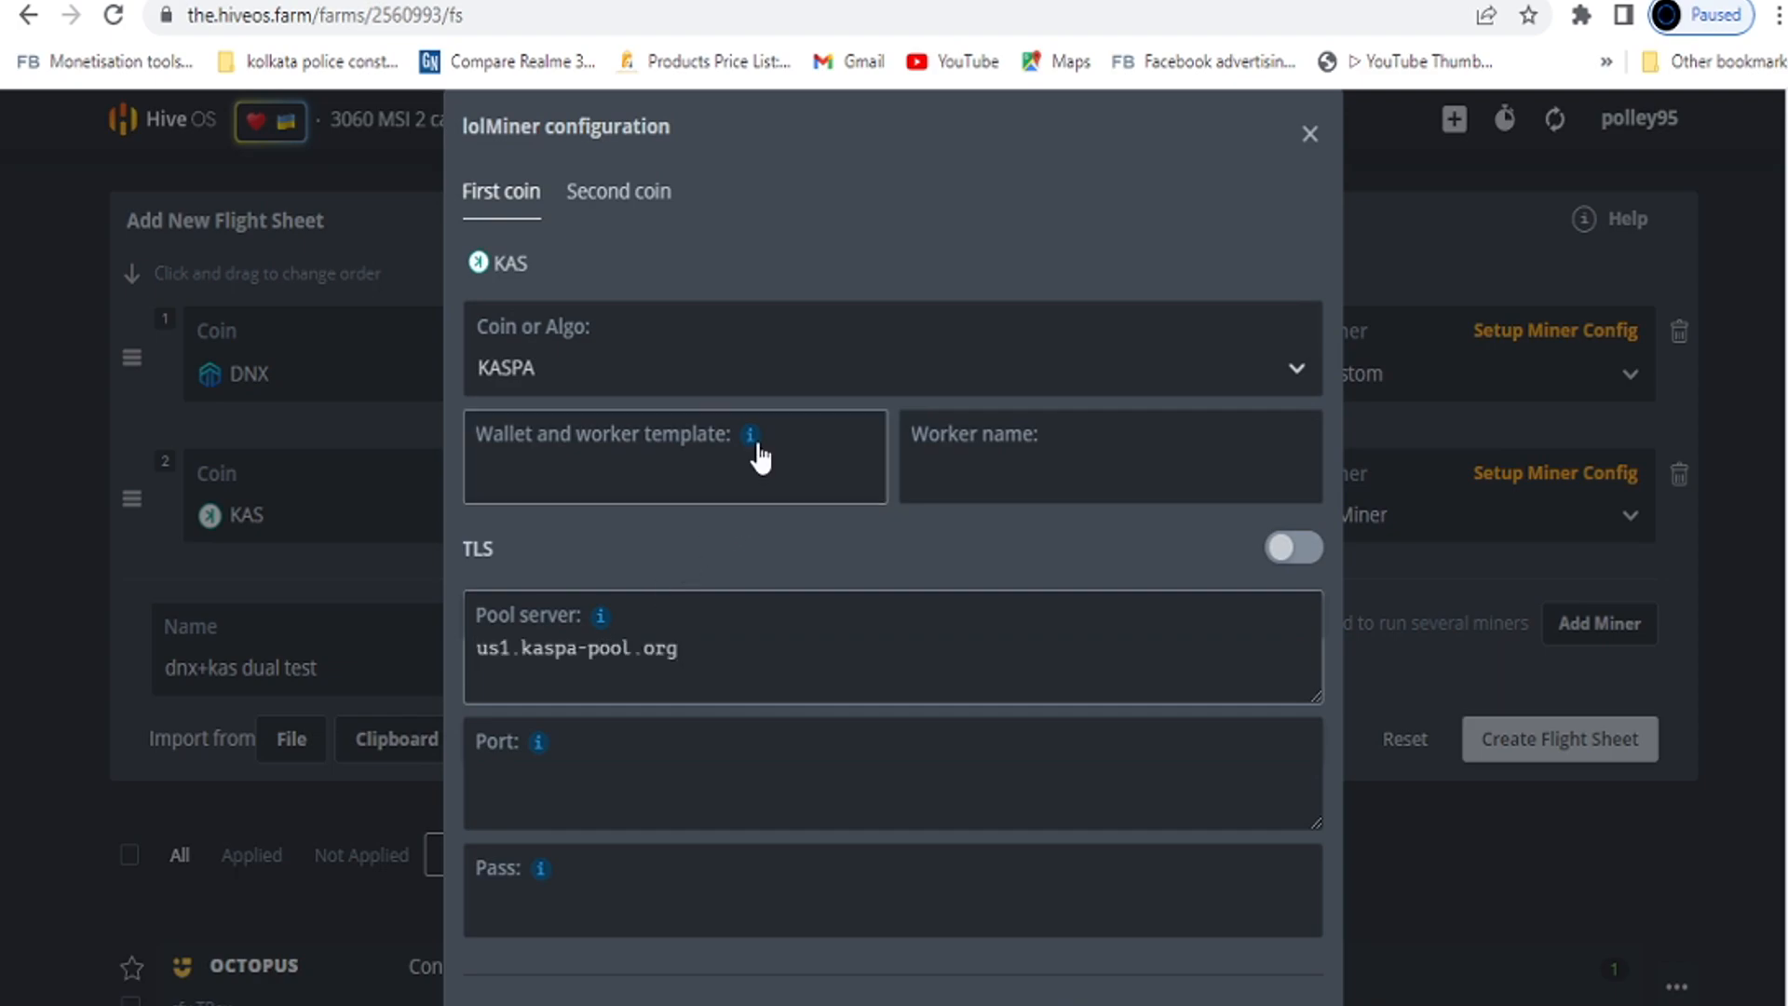
Fill the wallet and worker template with %WAL% and copy port 4444 from the Notepad notes into the Port field.
{"action": "mouse_move", "coordinate": [757, 448]}
{"action": "left_click", "coordinate": [797, 555]}
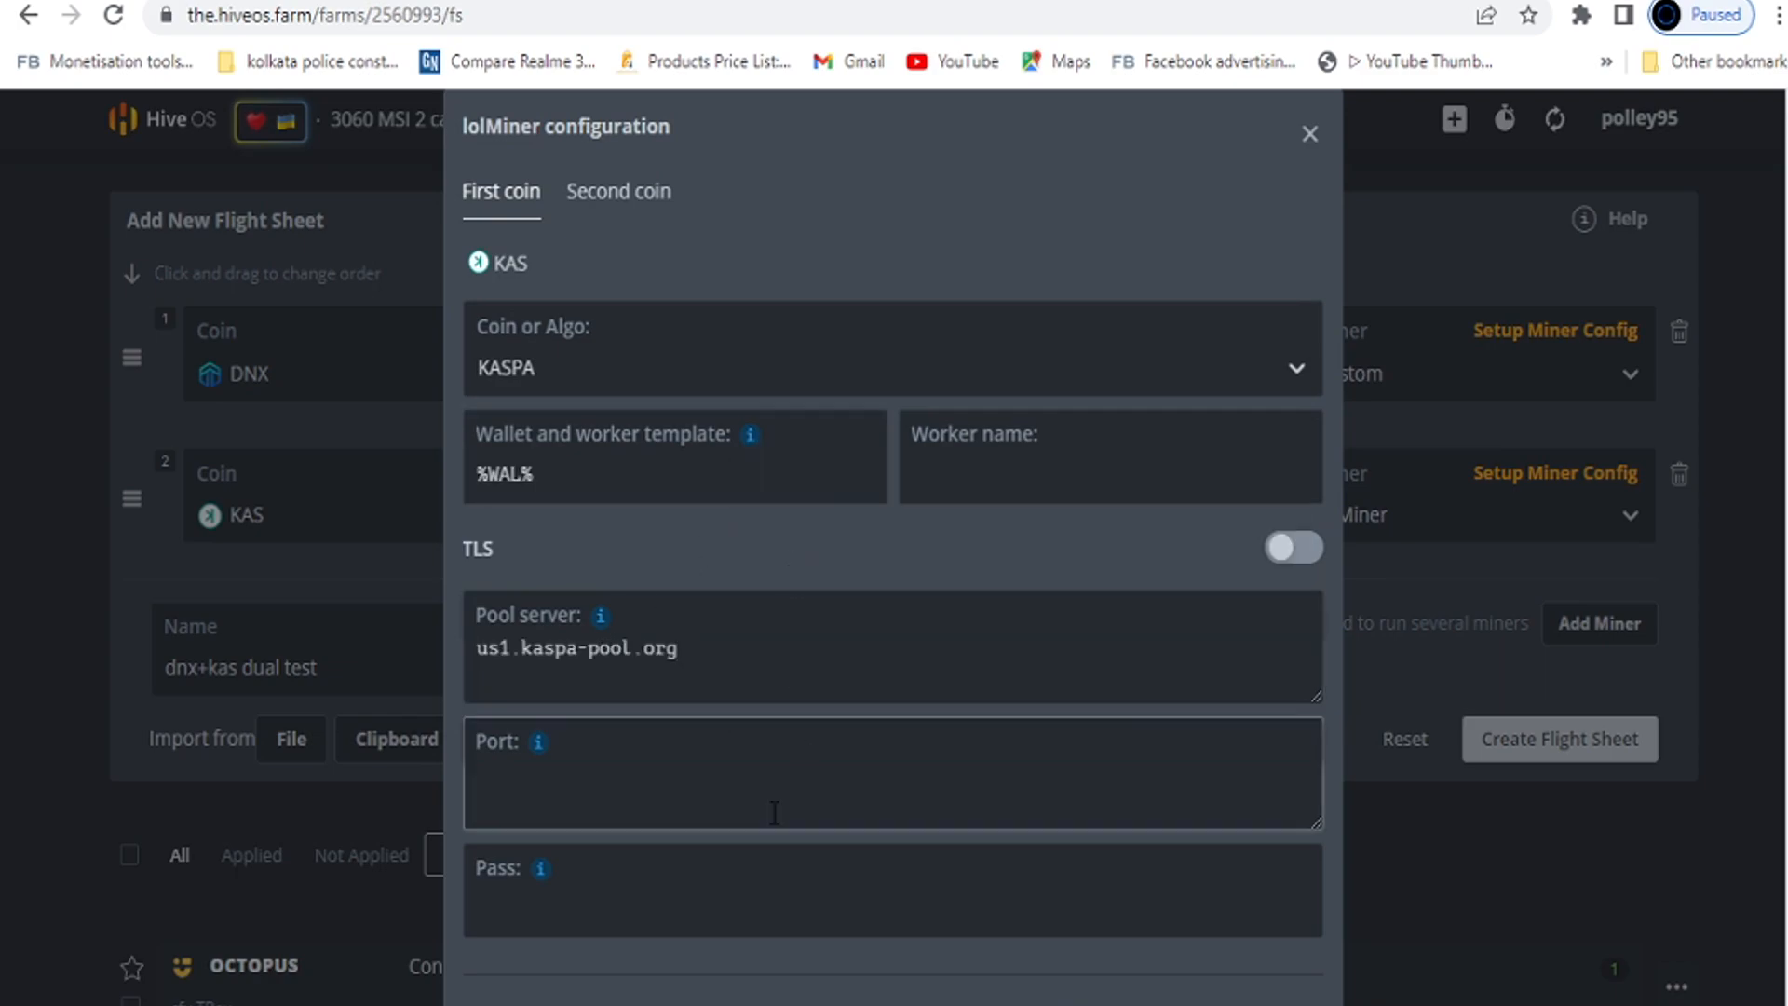
{"action": "left_click", "coordinate": [536, 759]}
{"action": "key", "text": "alt+Tab"}
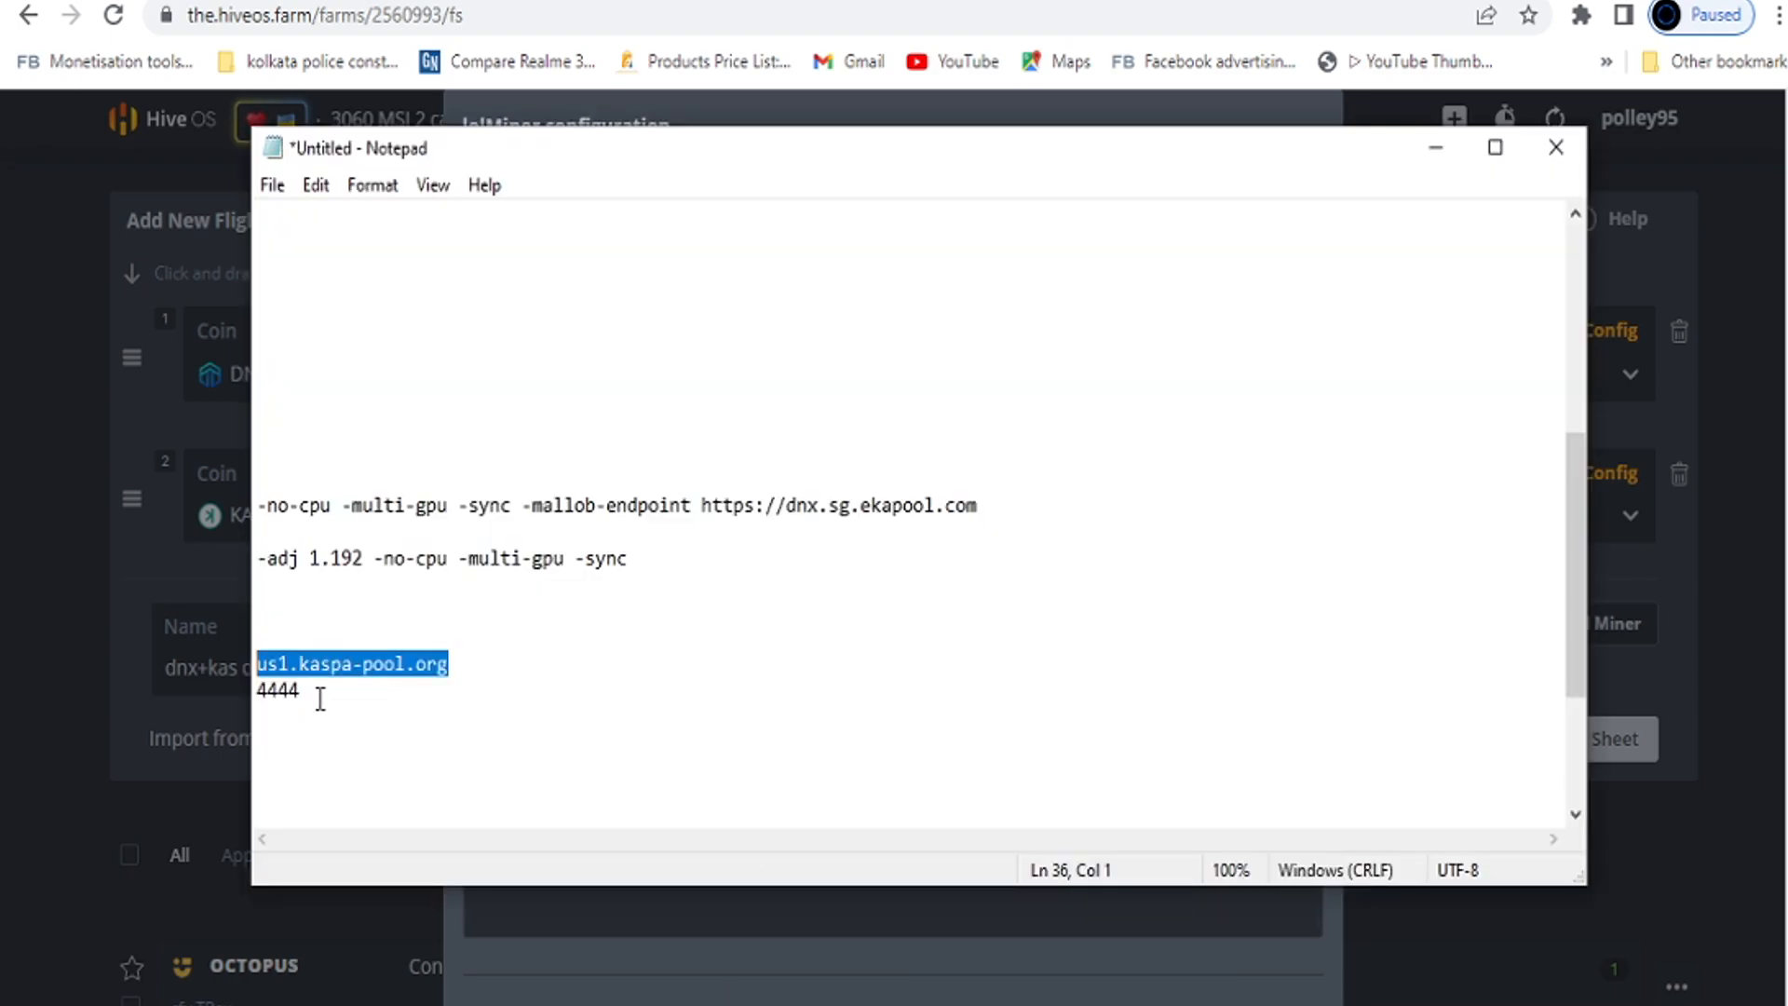
{"action": "left_click_drag", "start_coordinate": [320, 699], "coordinate": [255, 691]}
{"action": "key", "text": "ctrl+c"}
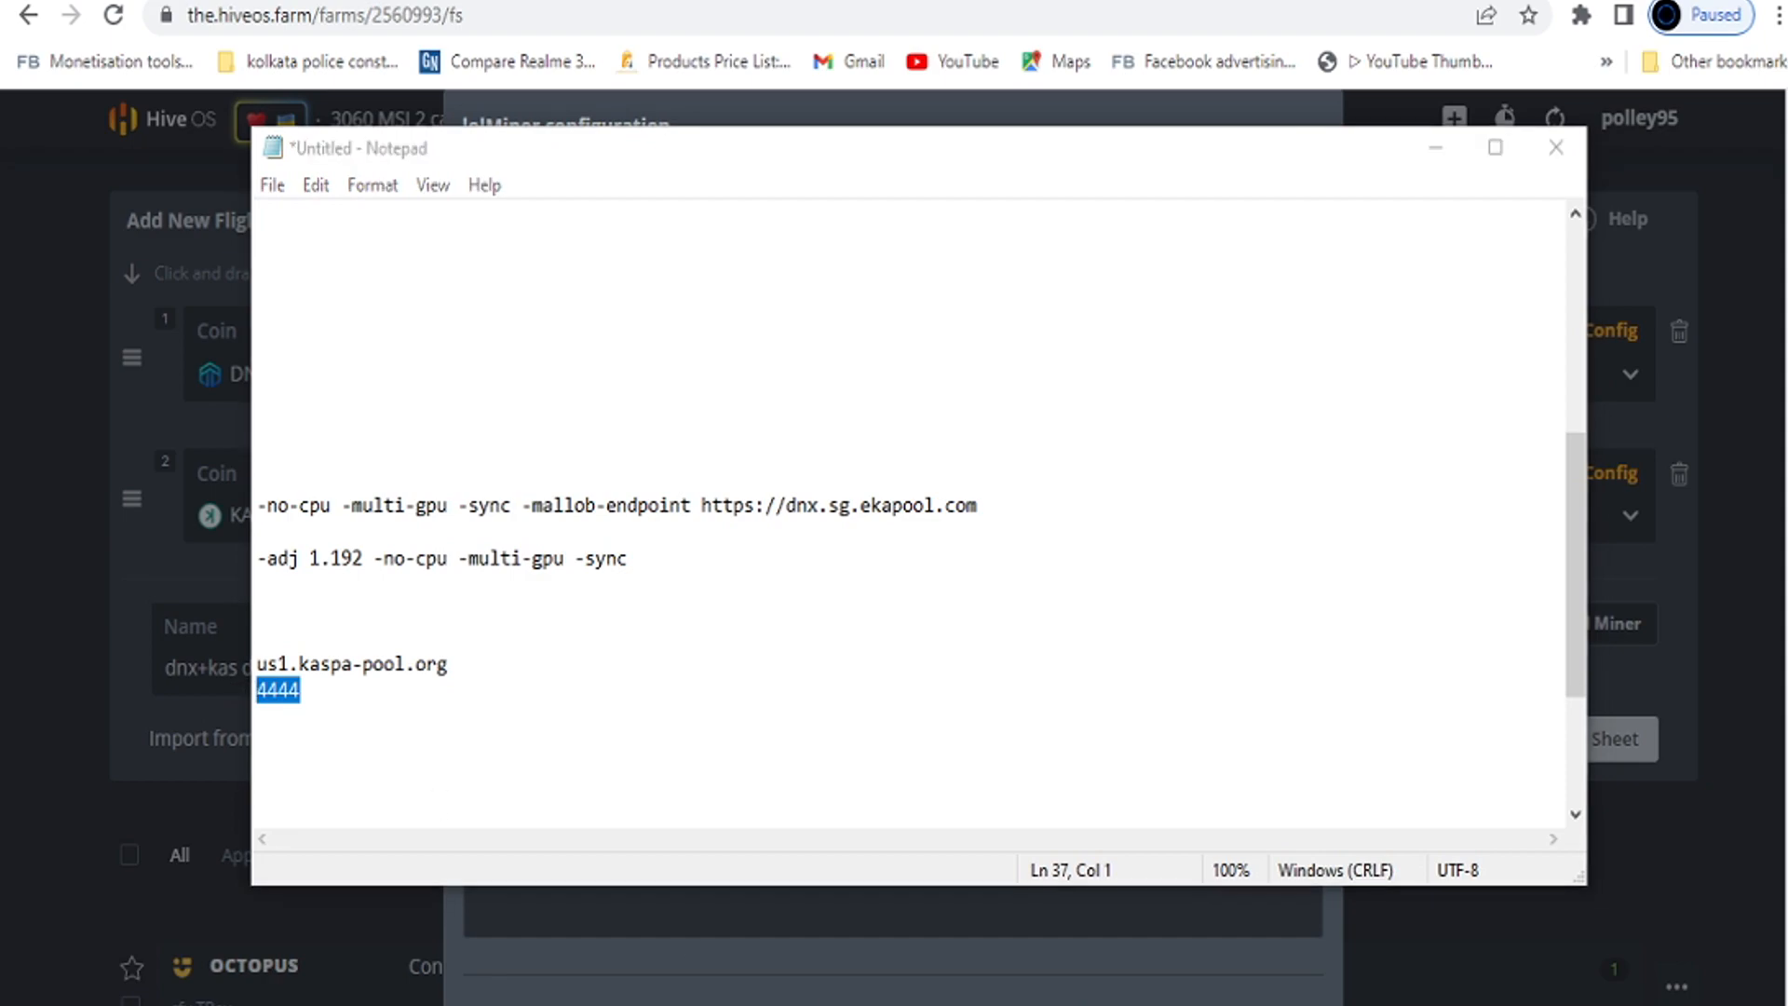
{"action": "key", "text": "alt+Tab"}
{"action": "key", "text": "ctrl+v"}
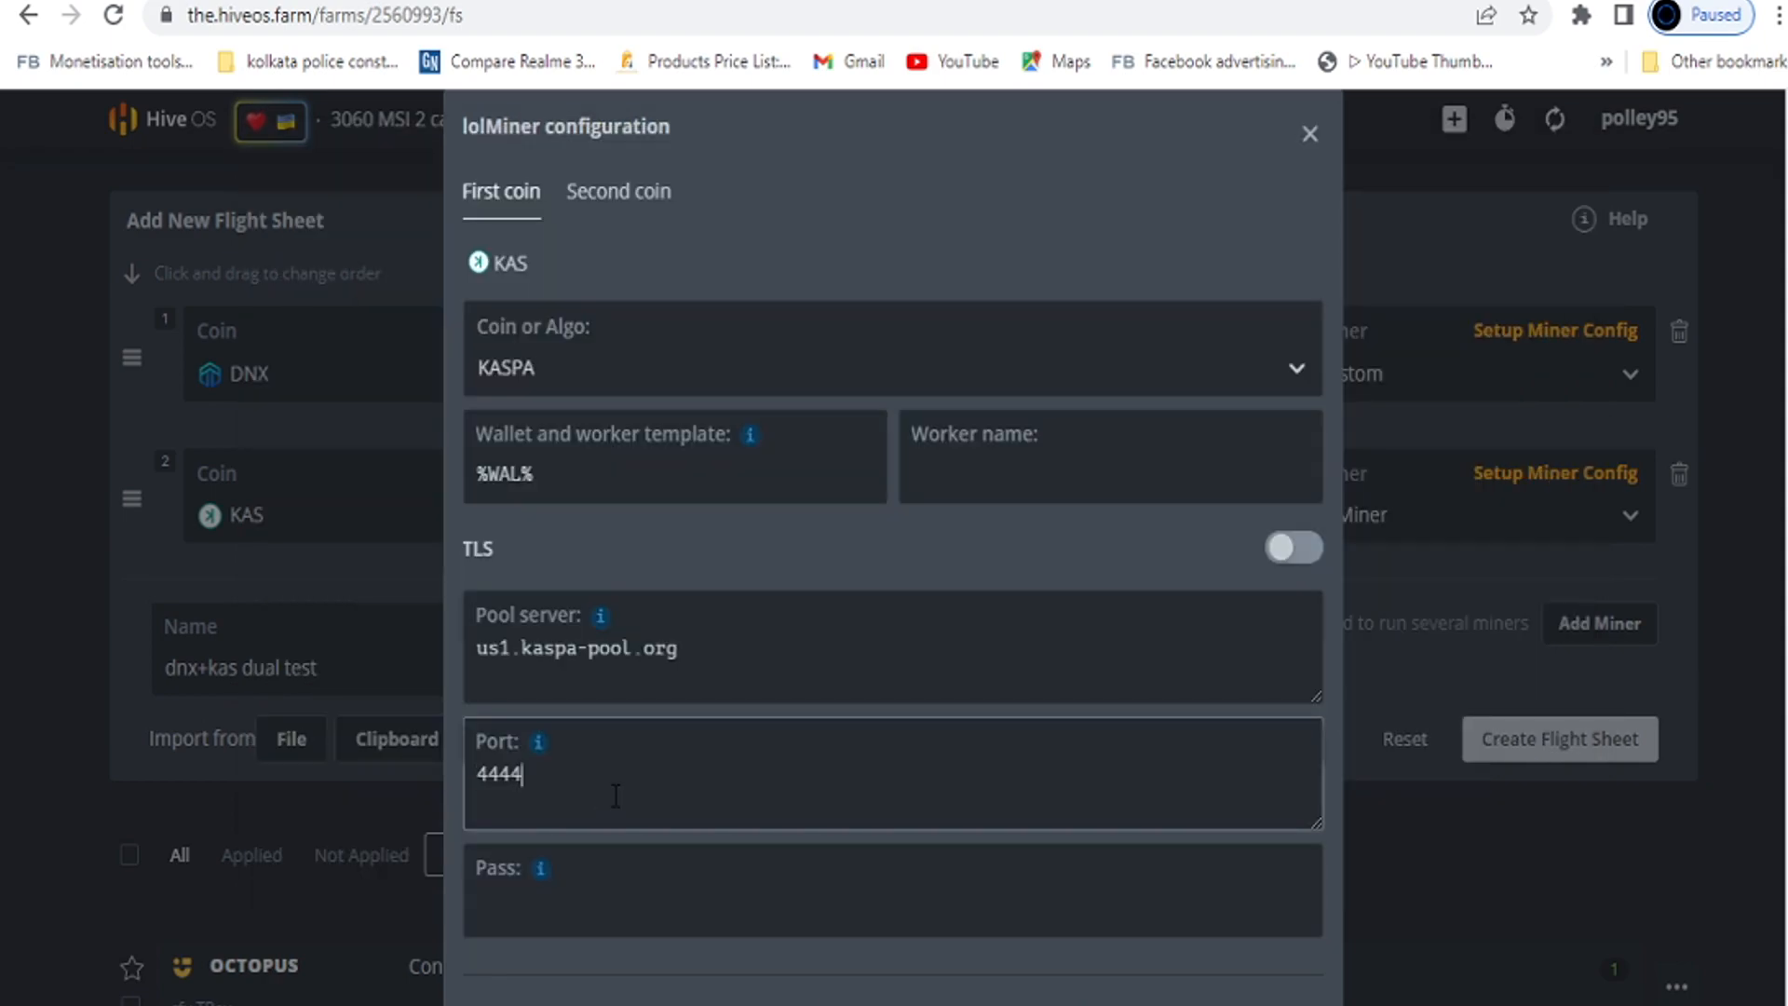
Set the worker name in the lolMiner configuration to sp3060.
{"action": "left_click", "coordinate": [1080, 484]}
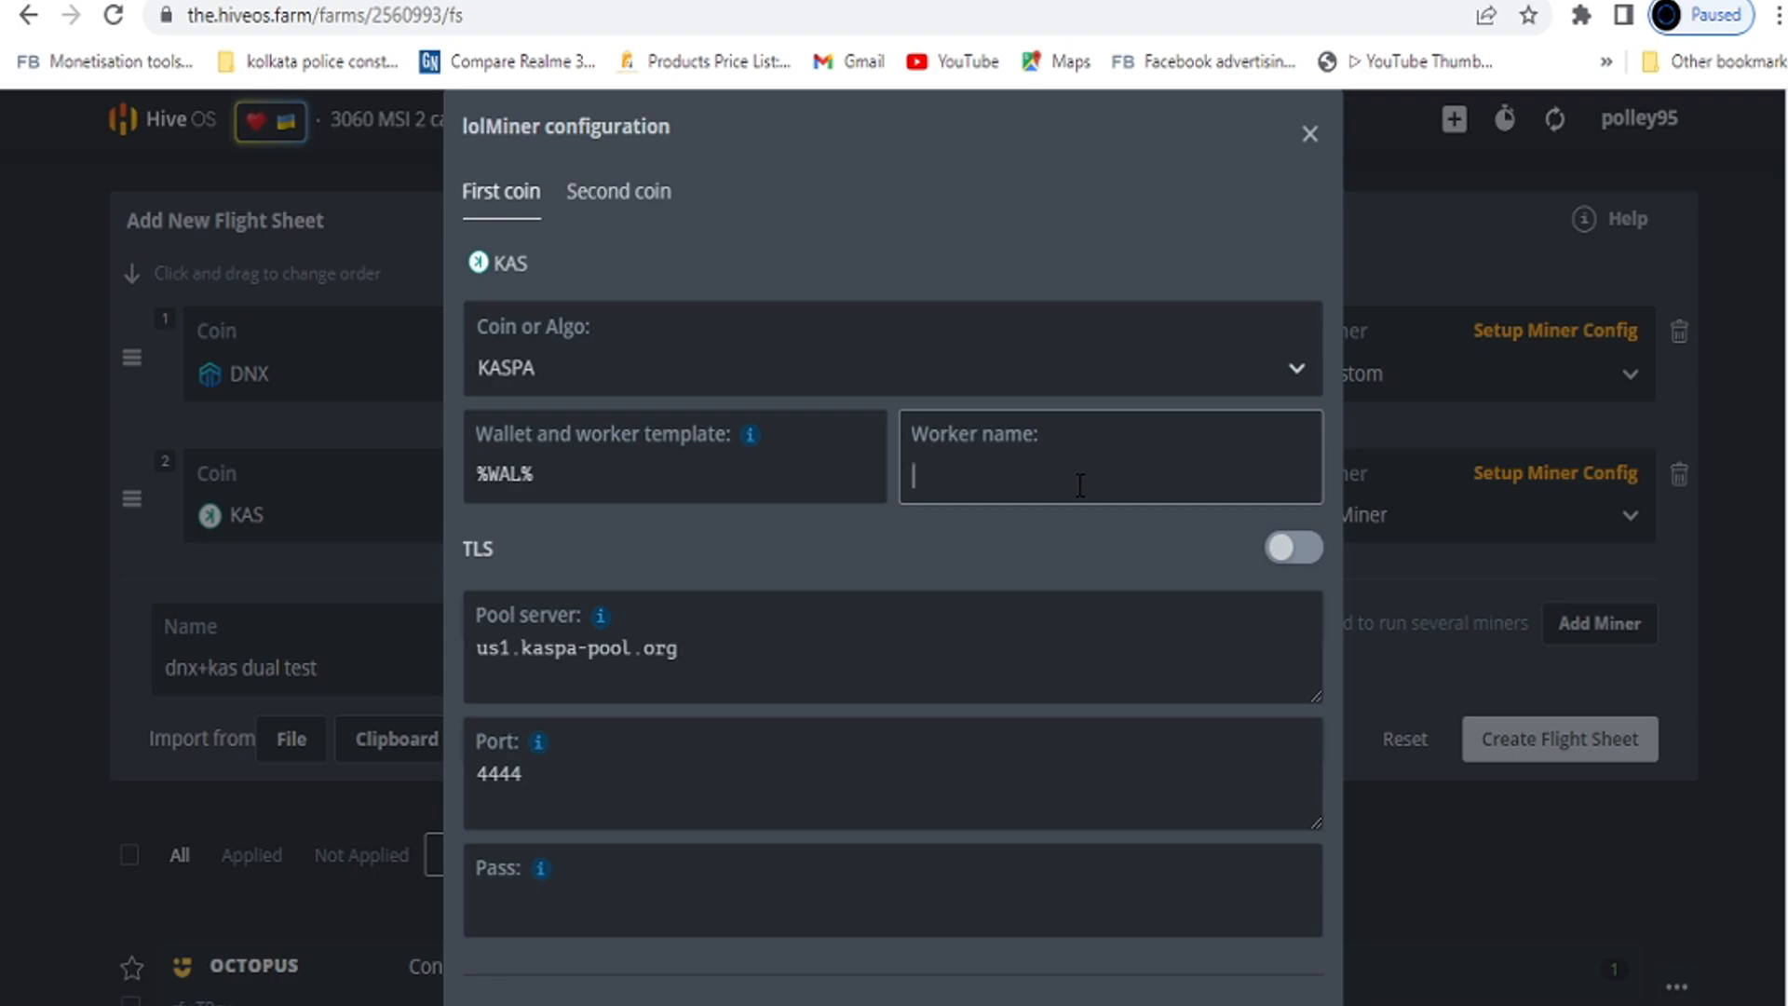
{"action": "type", "text": "sp3060"}
{"action": "scroll", "coordinate": [1108, 997], "scroll_direction": "down", "scroll_amount": 4}
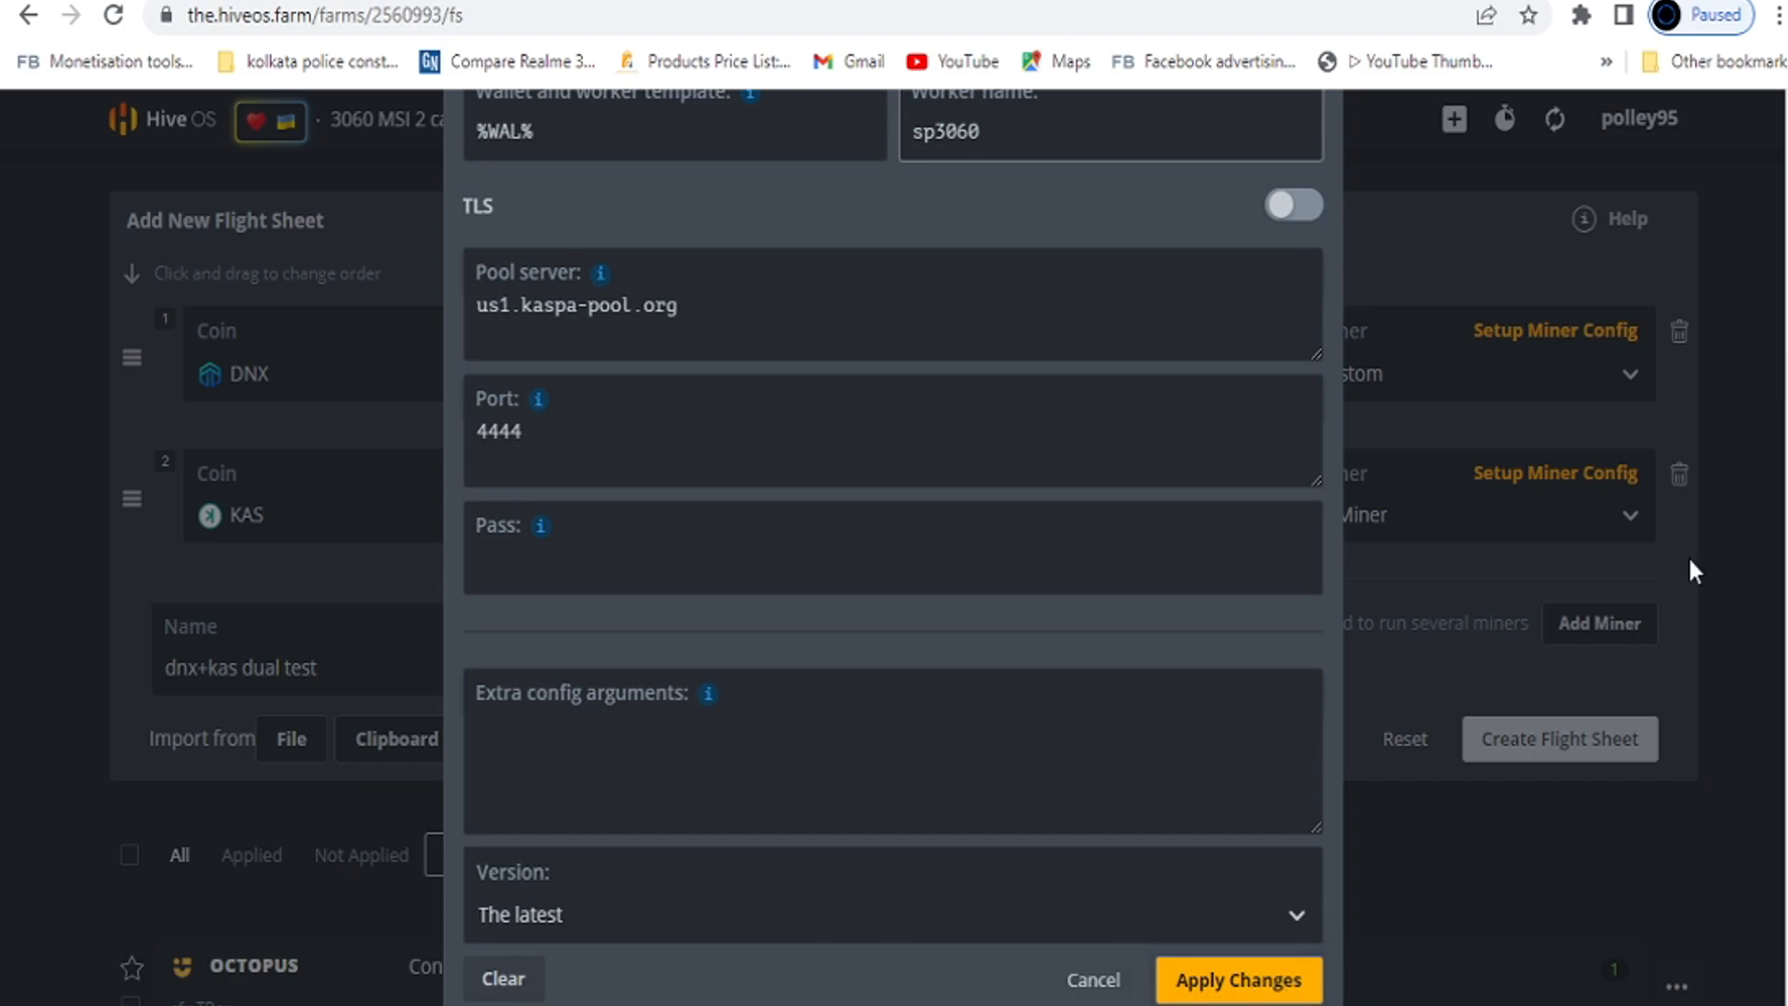
{"action": "scroll", "coordinate": [1692, 571], "scroll_direction": "down", "scroll_amount": 1}
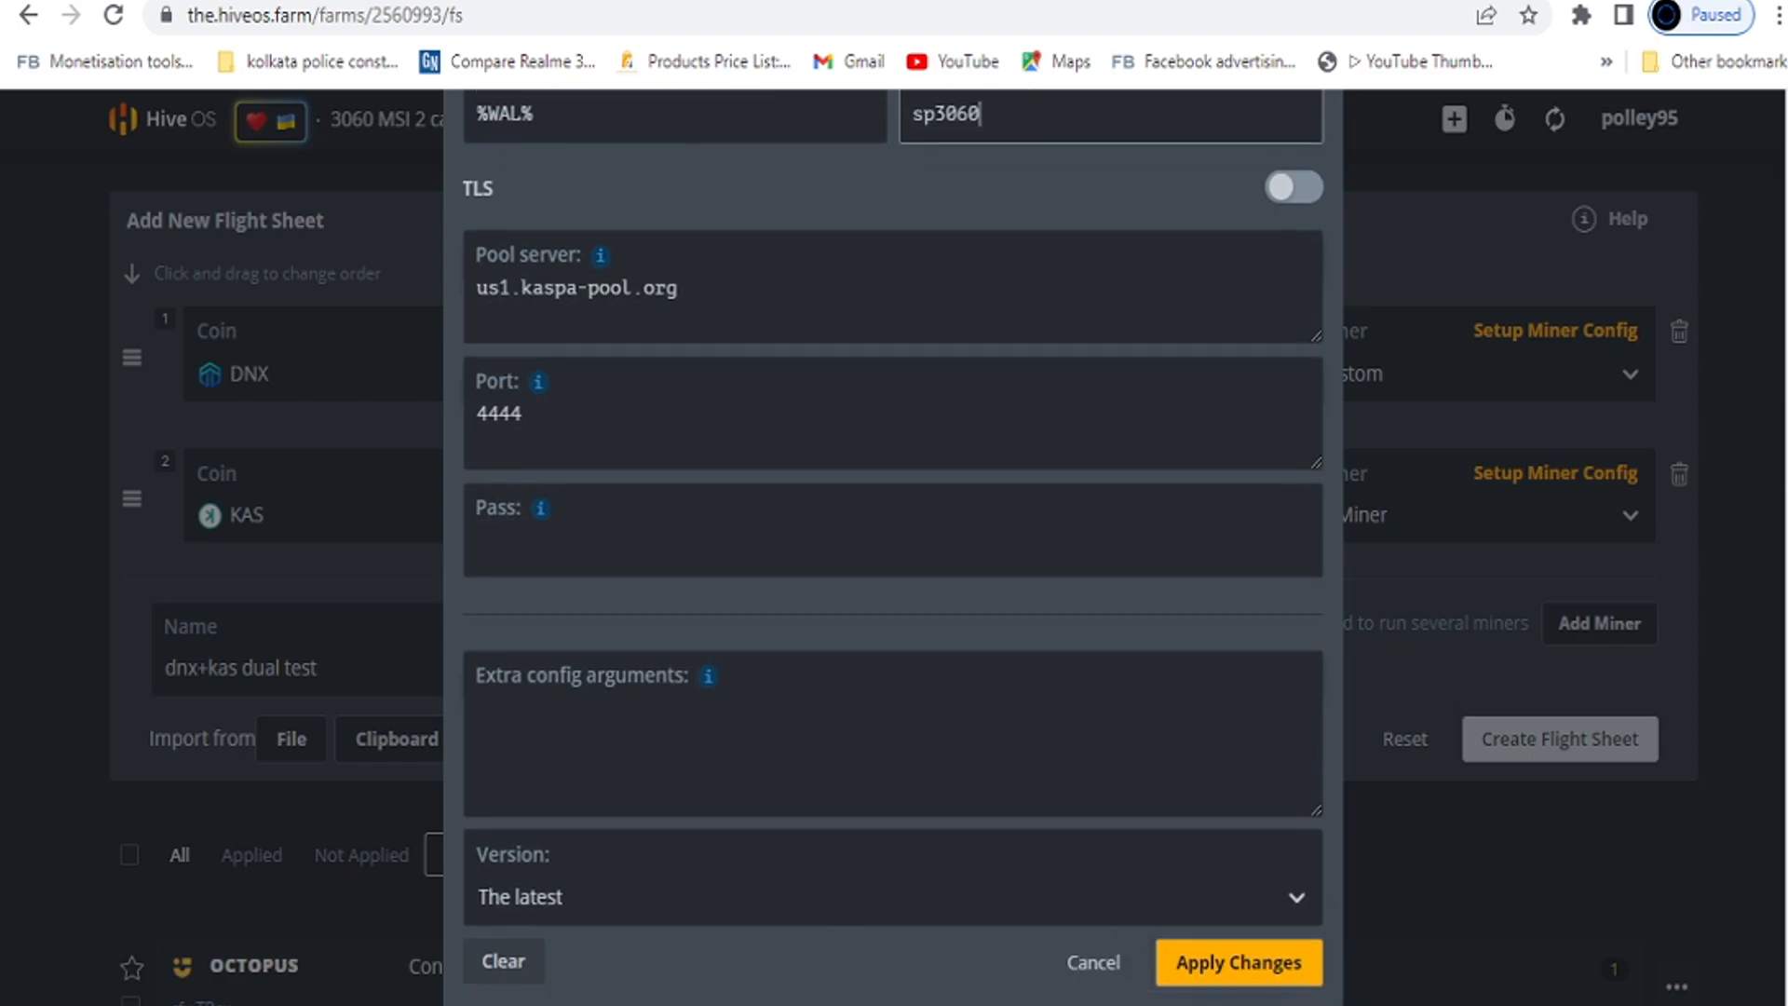
Set the lolMiner version to The latest and apply the miner configuration.
{"action": "left_click", "coordinate": [676, 896]}
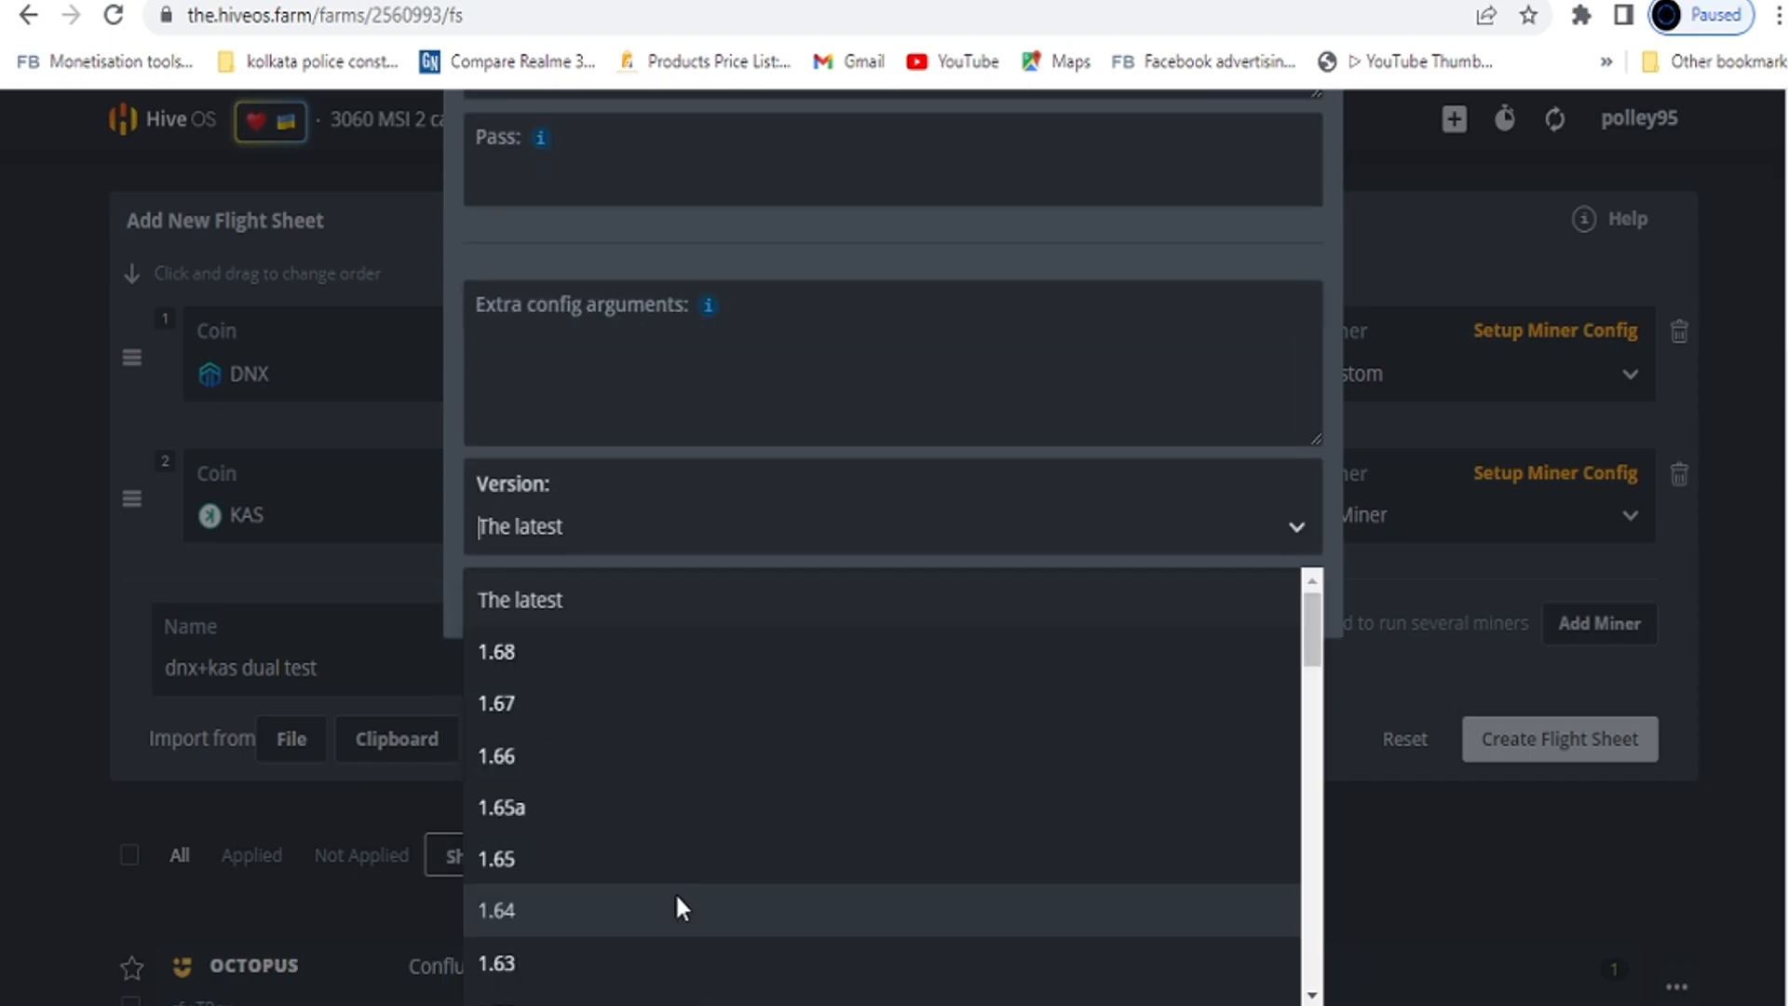
{"action": "left_click", "coordinate": [556, 650]}
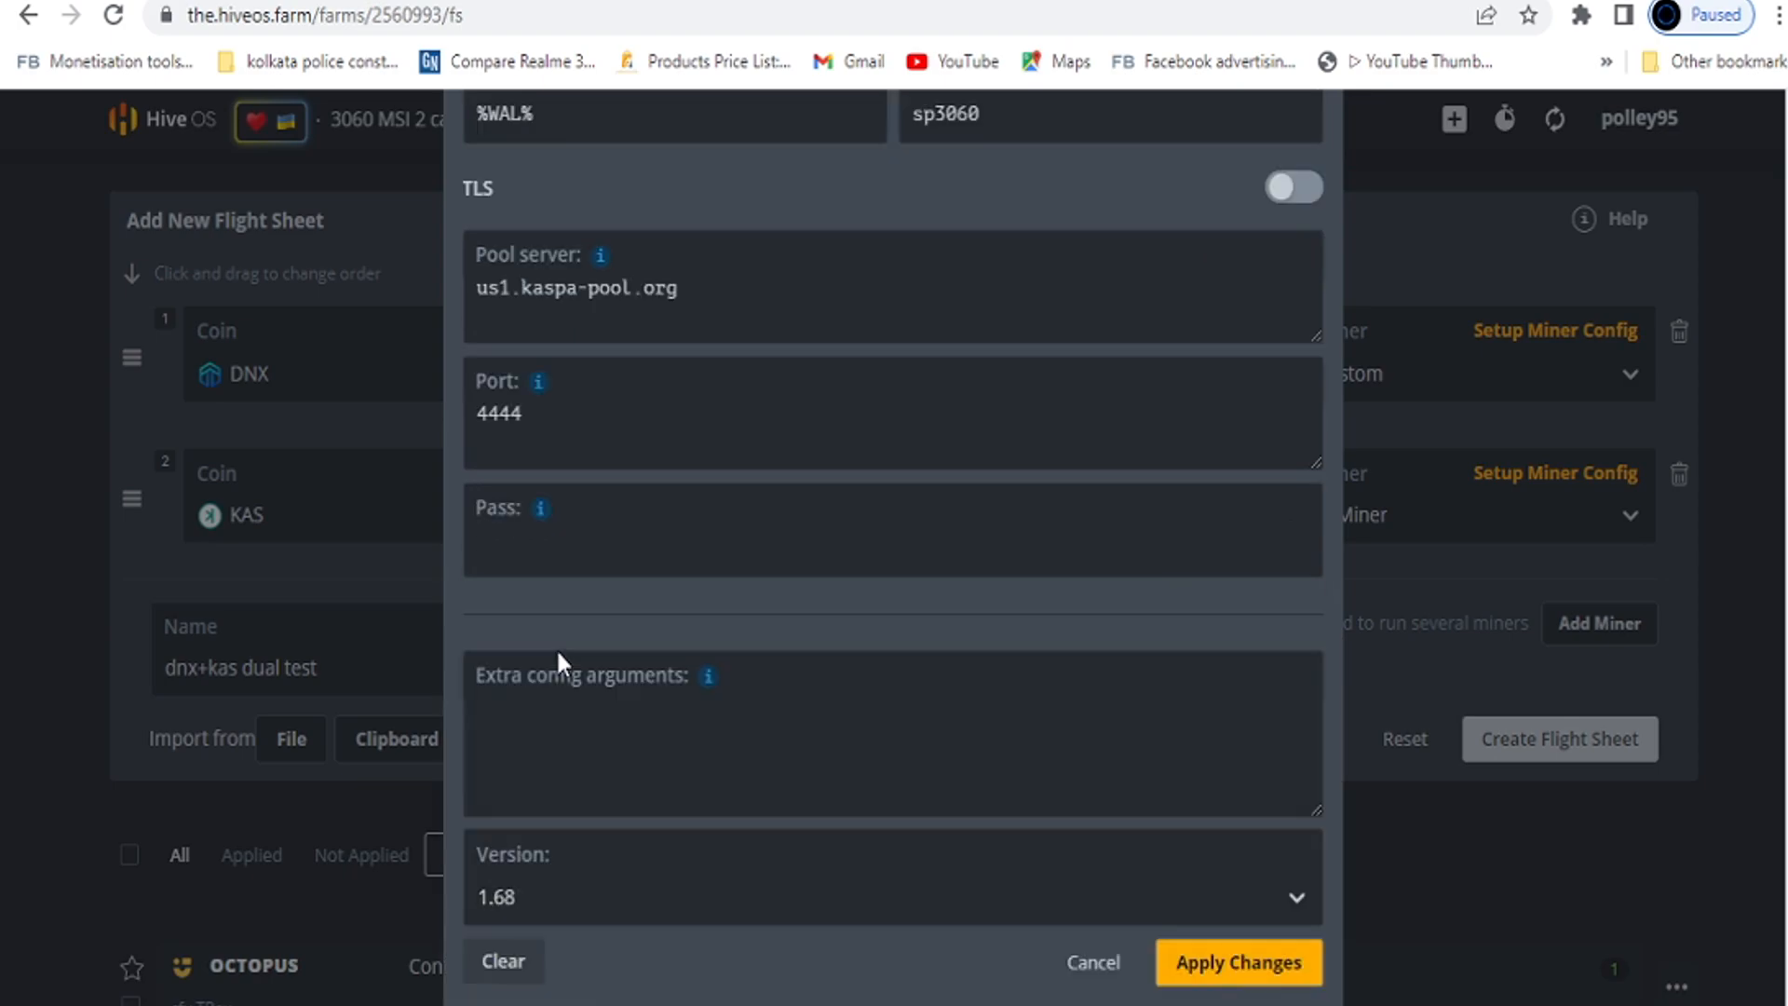
{"action": "left_click", "coordinate": [698, 903]}
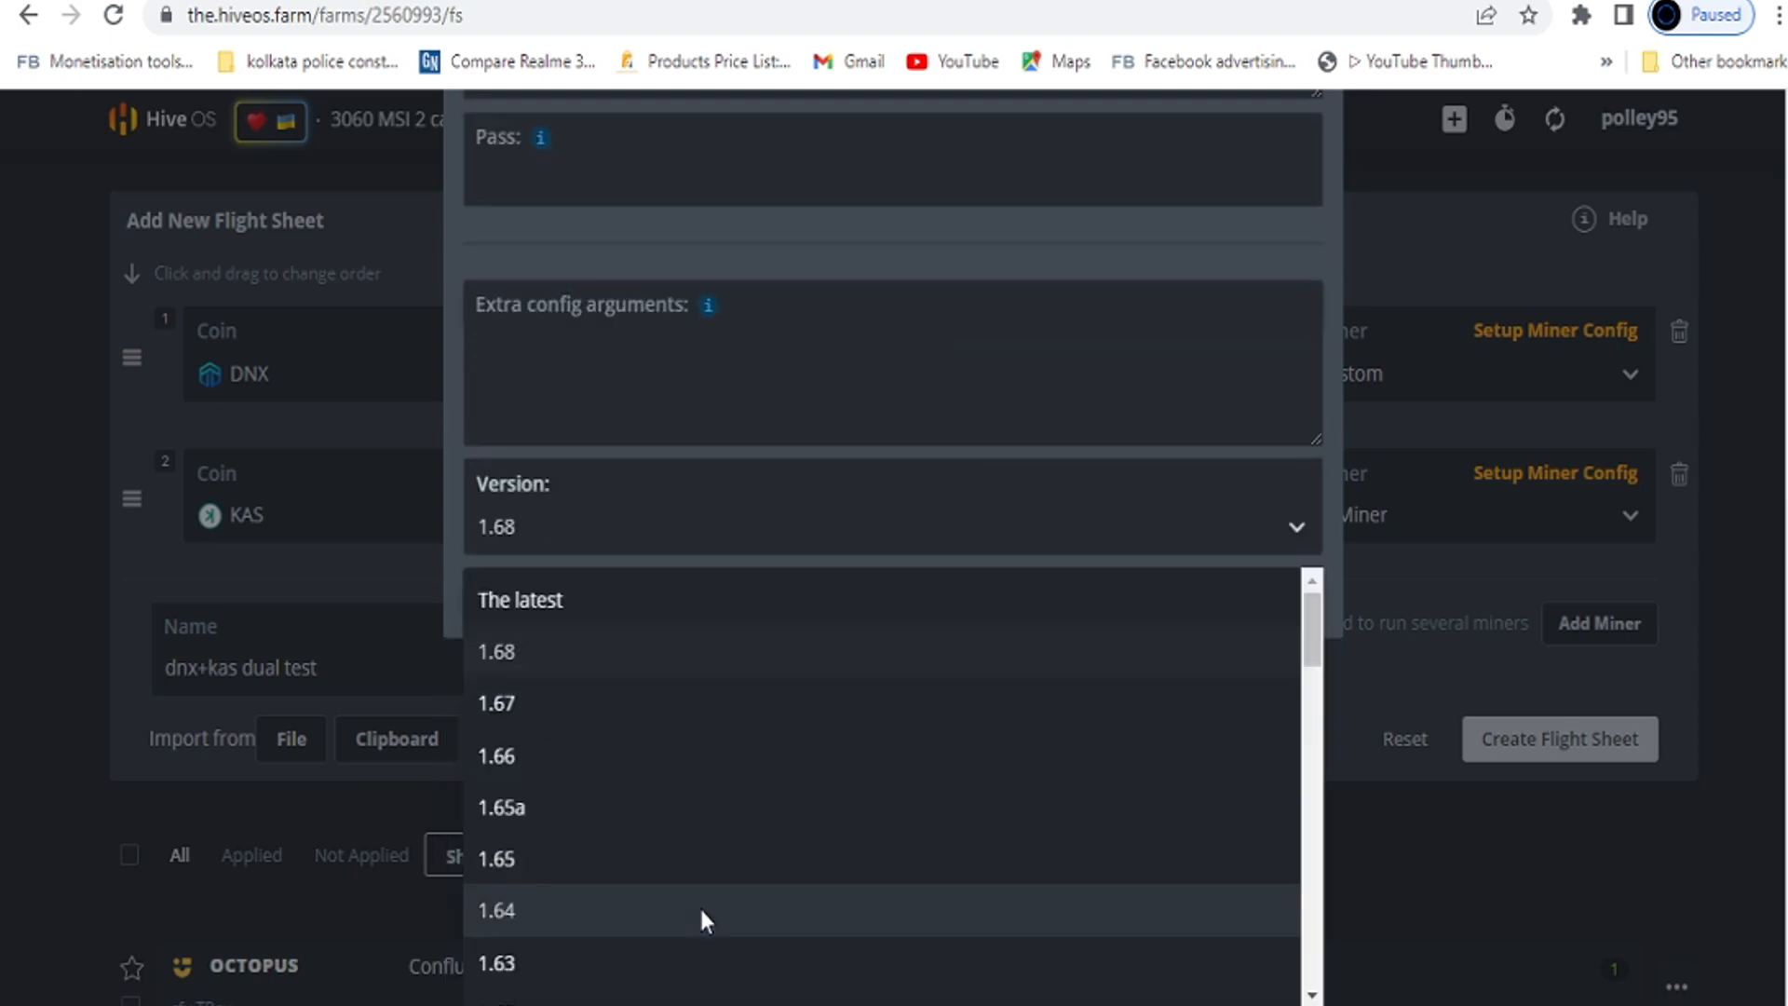
{"action": "left_click", "coordinate": [570, 603]}
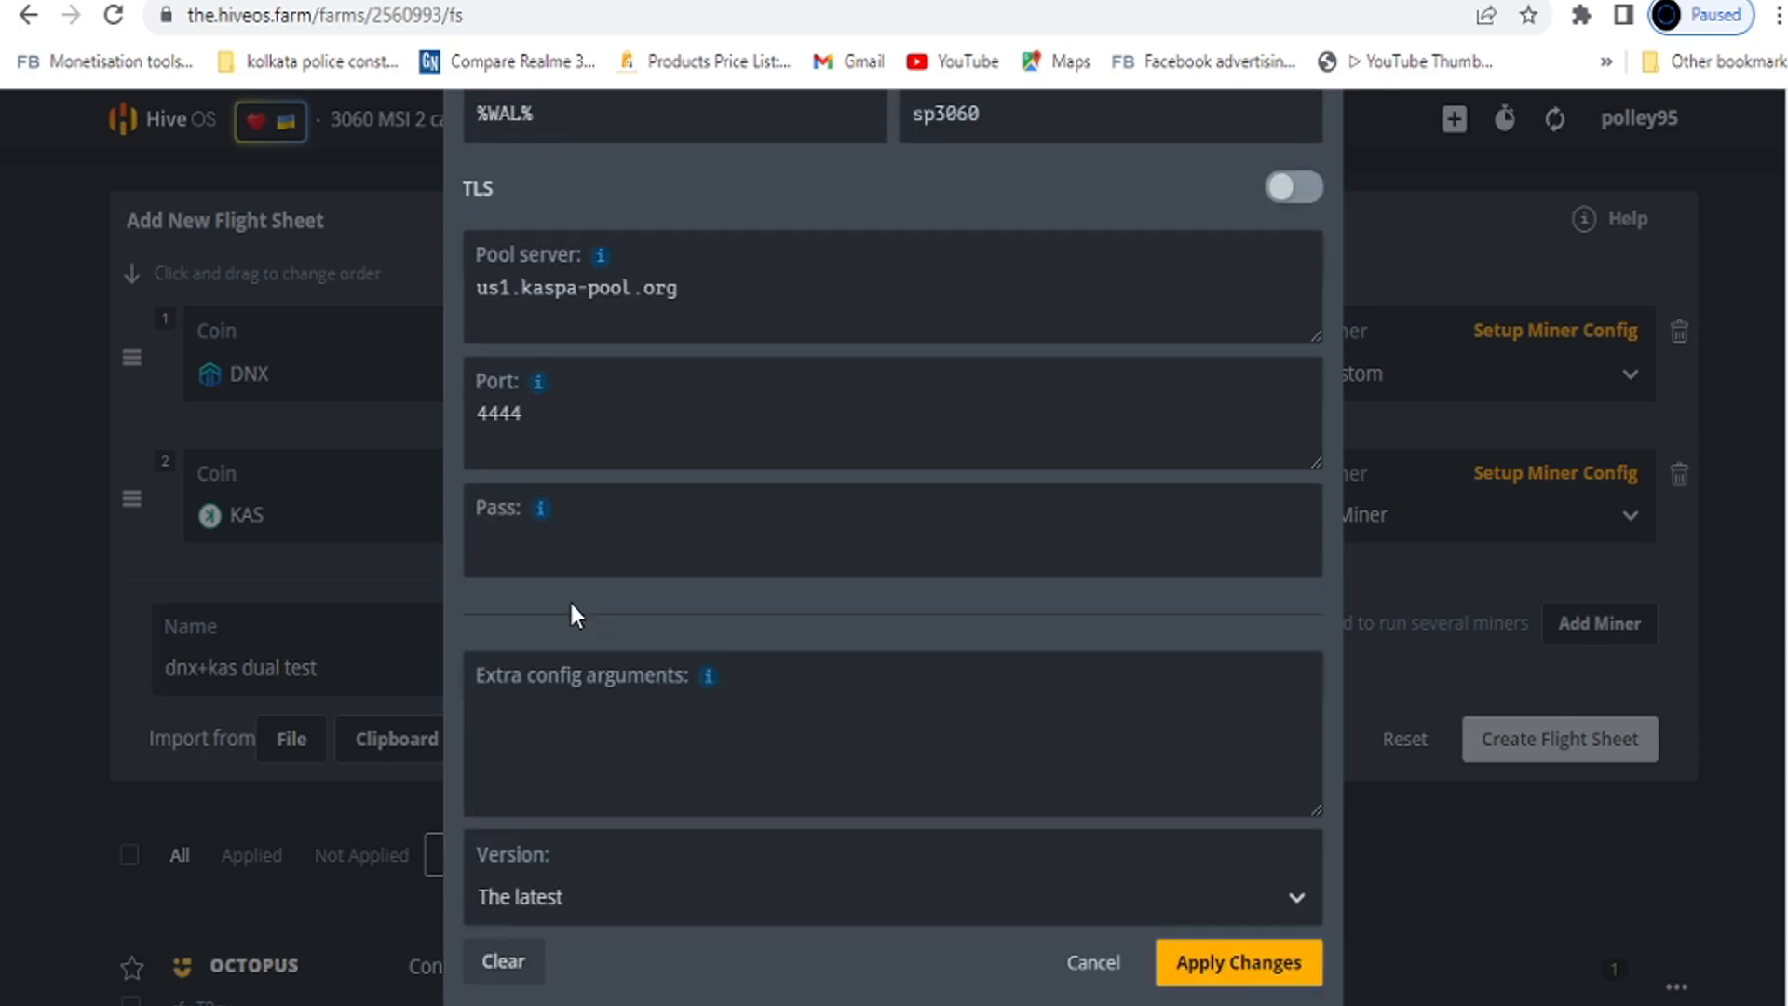
{"action": "left_click", "coordinate": [1308, 973]}
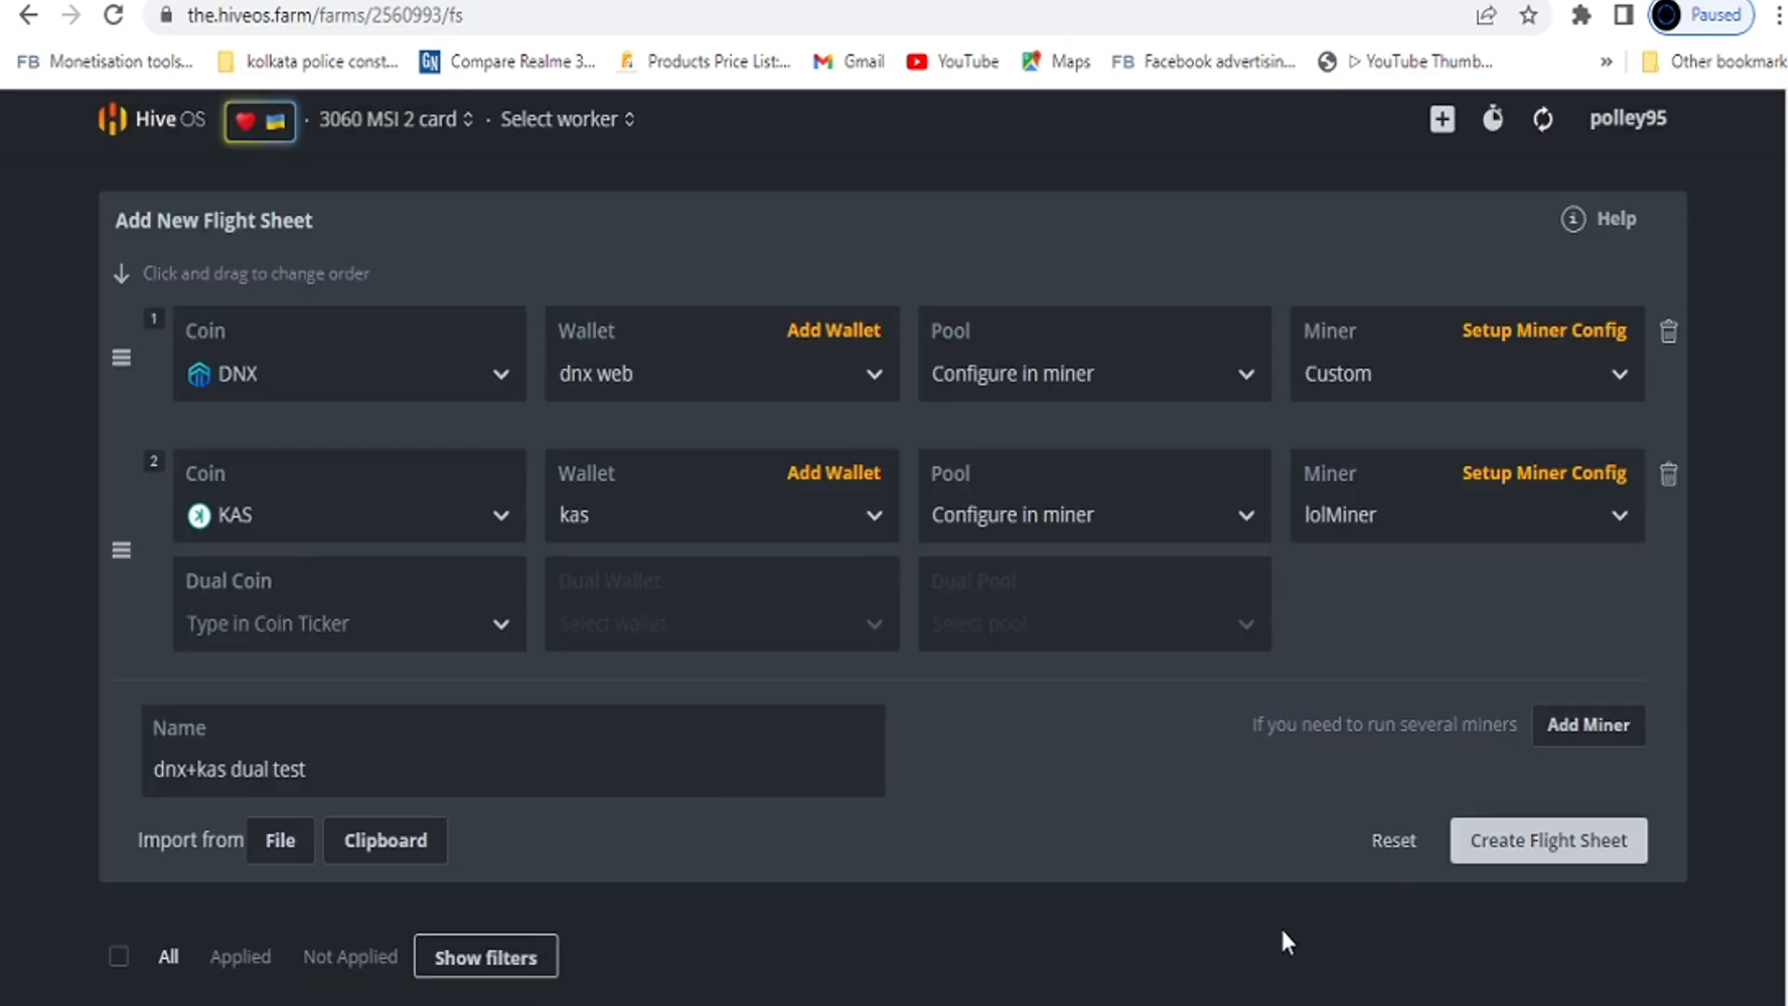
Review the DNX custom miner configuration against Ekapool's connection details, and close it without making changes.
{"action": "left_click", "coordinate": [882, 782]}
{"action": "scroll", "coordinate": [1673, 426], "scroll_direction": "up", "scroll_amount": 1}
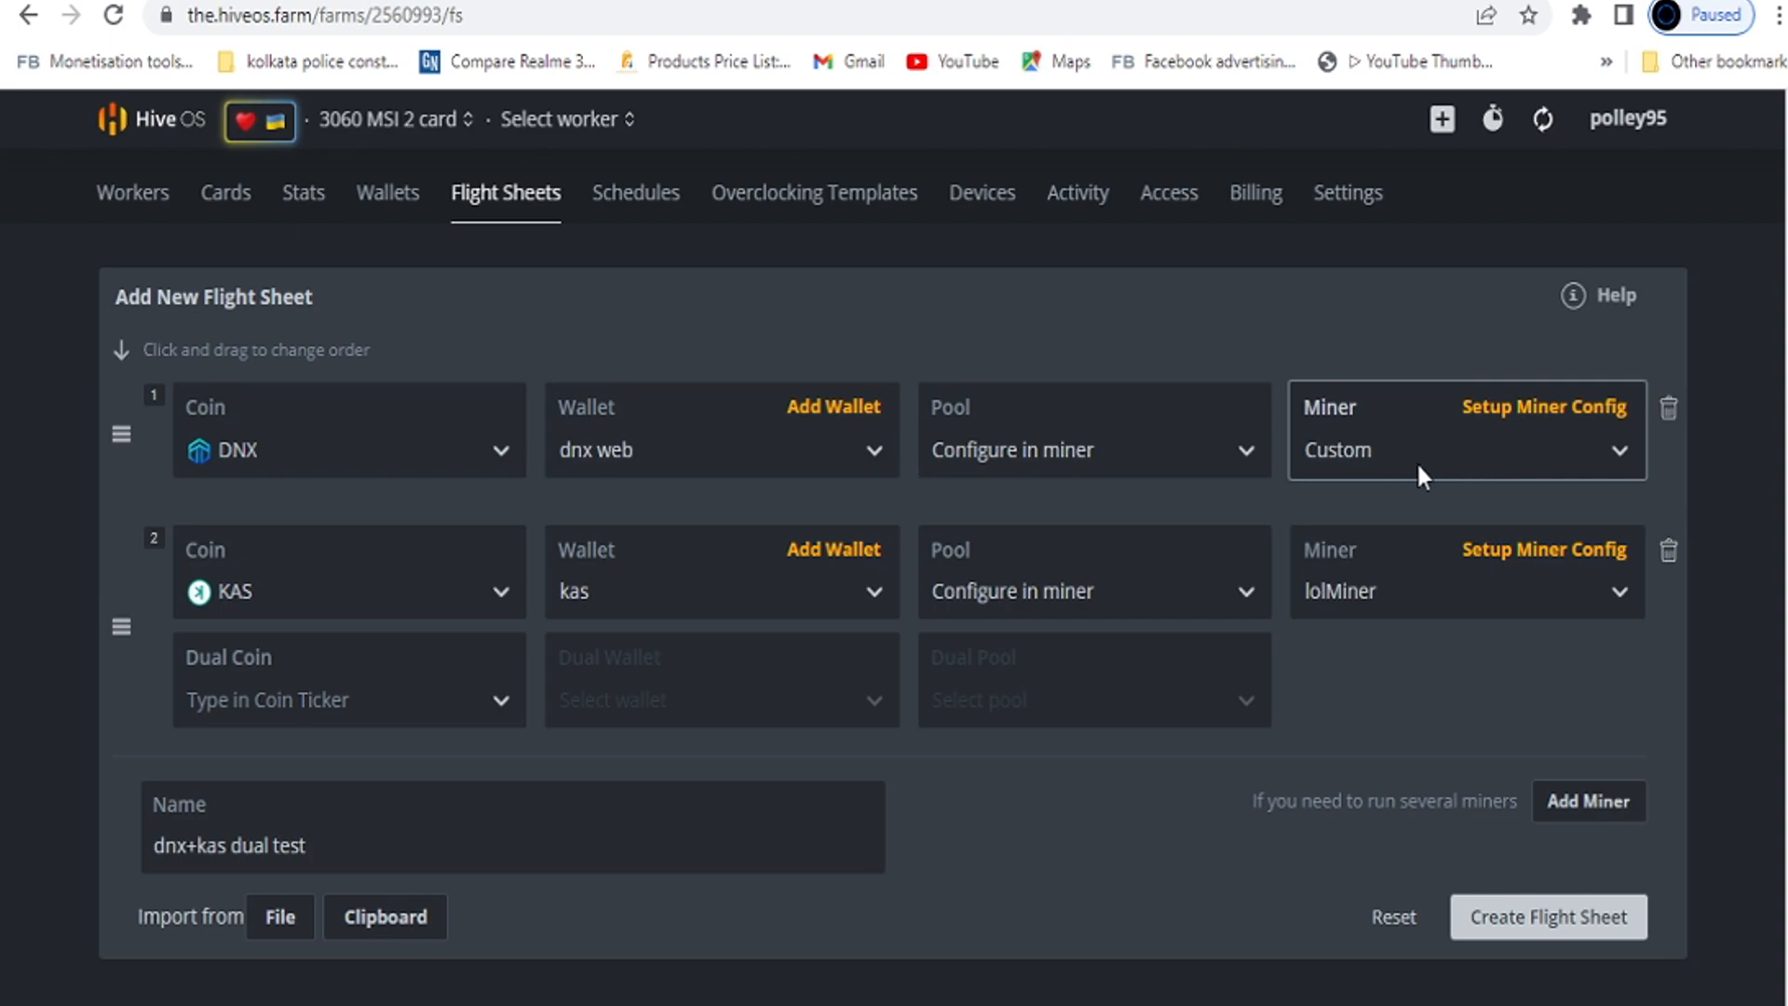
{"action": "left_click", "coordinate": [1525, 406]}
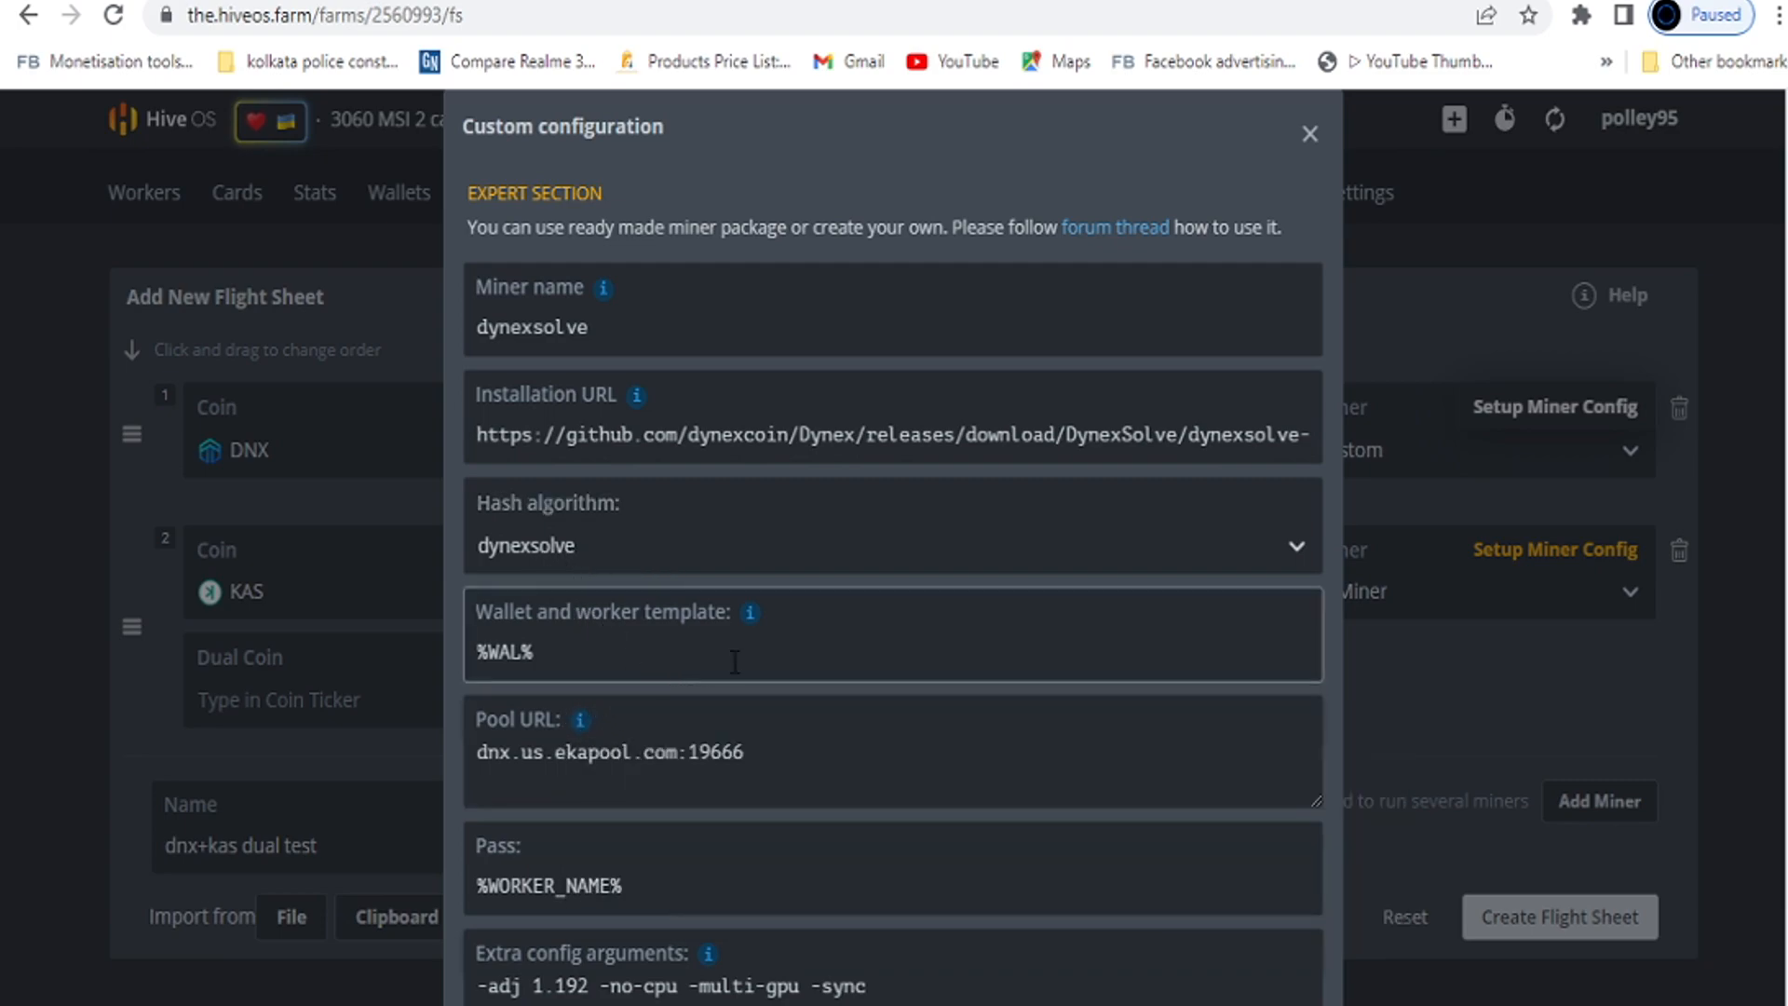
{"action": "mouse_move", "coordinate": [744, 626]}
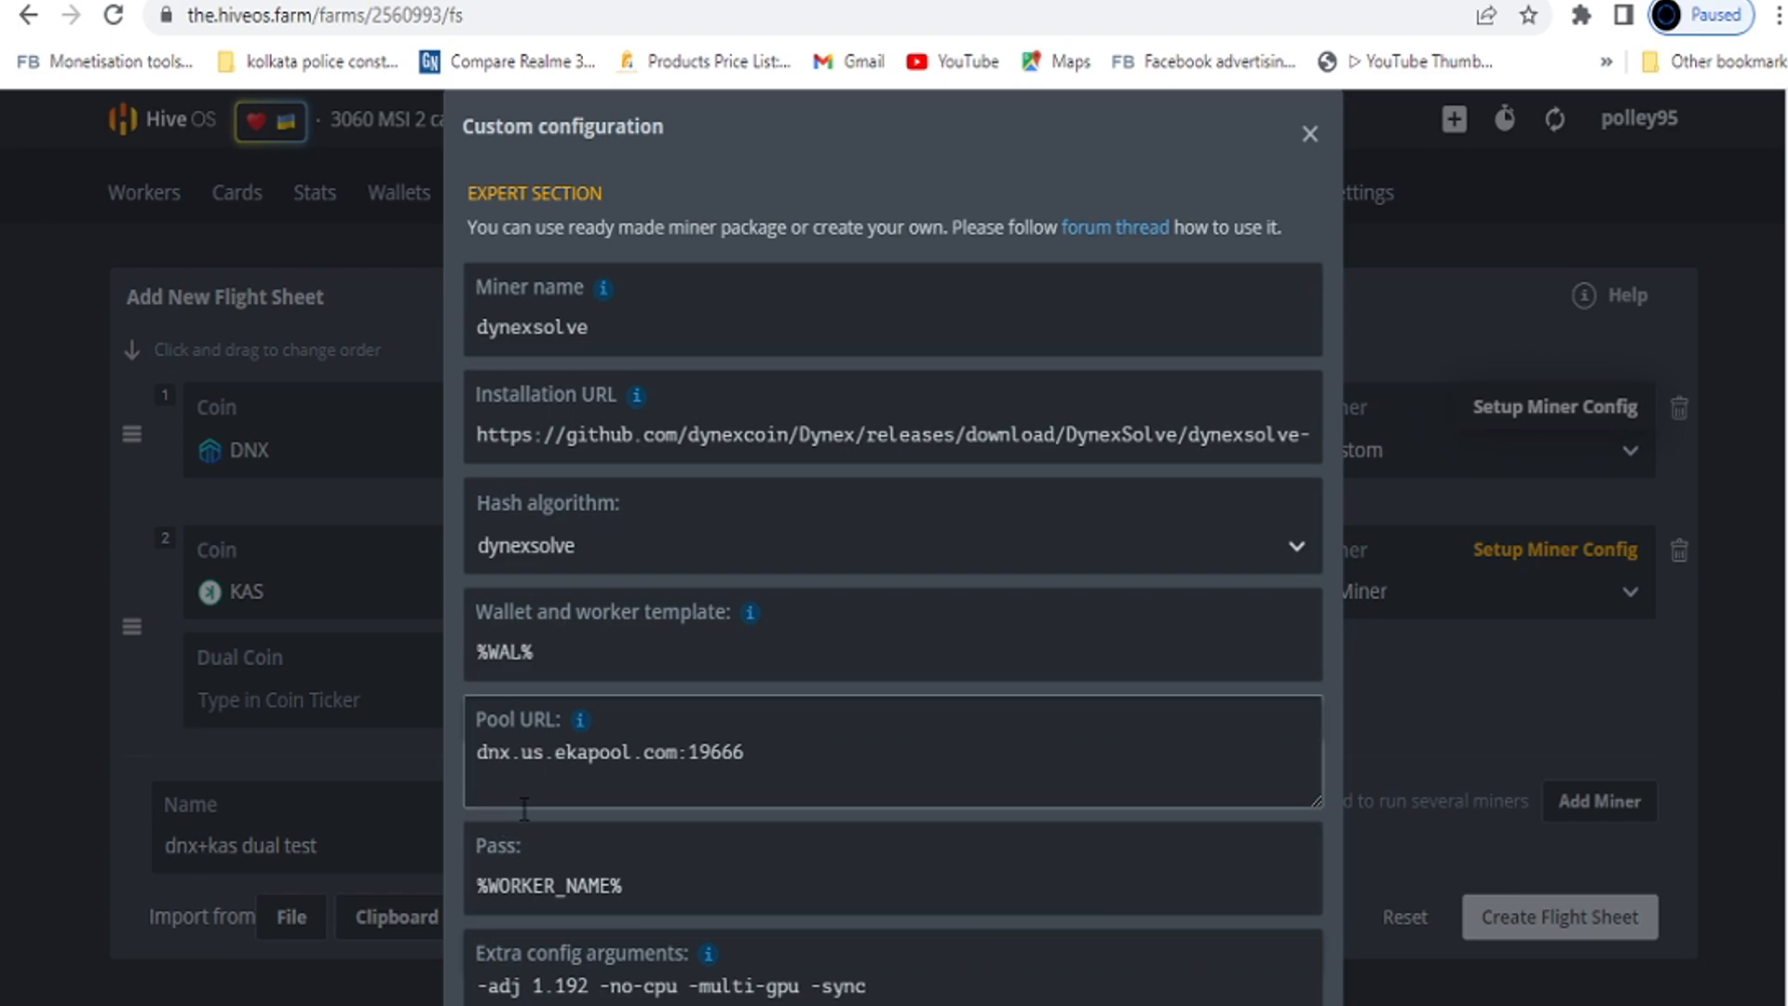
{"action": "left_click", "coordinate": [866, 1]}
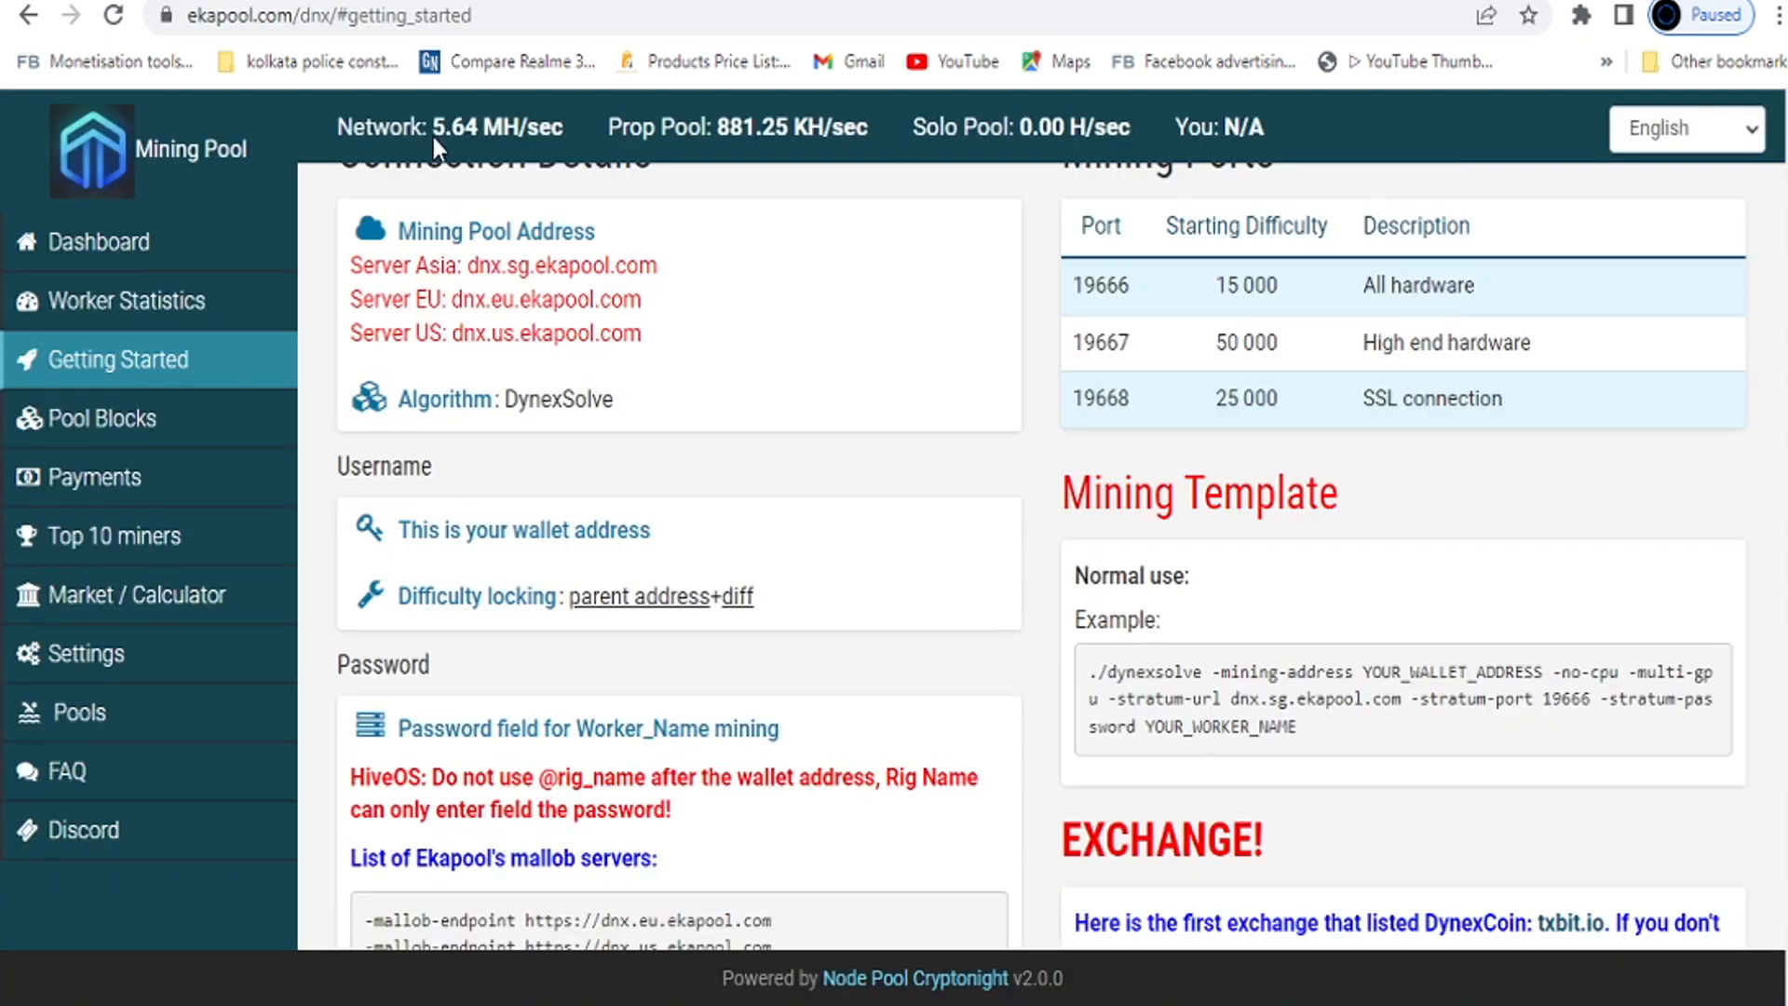
{"action": "left_click", "coordinate": [289, 2]}
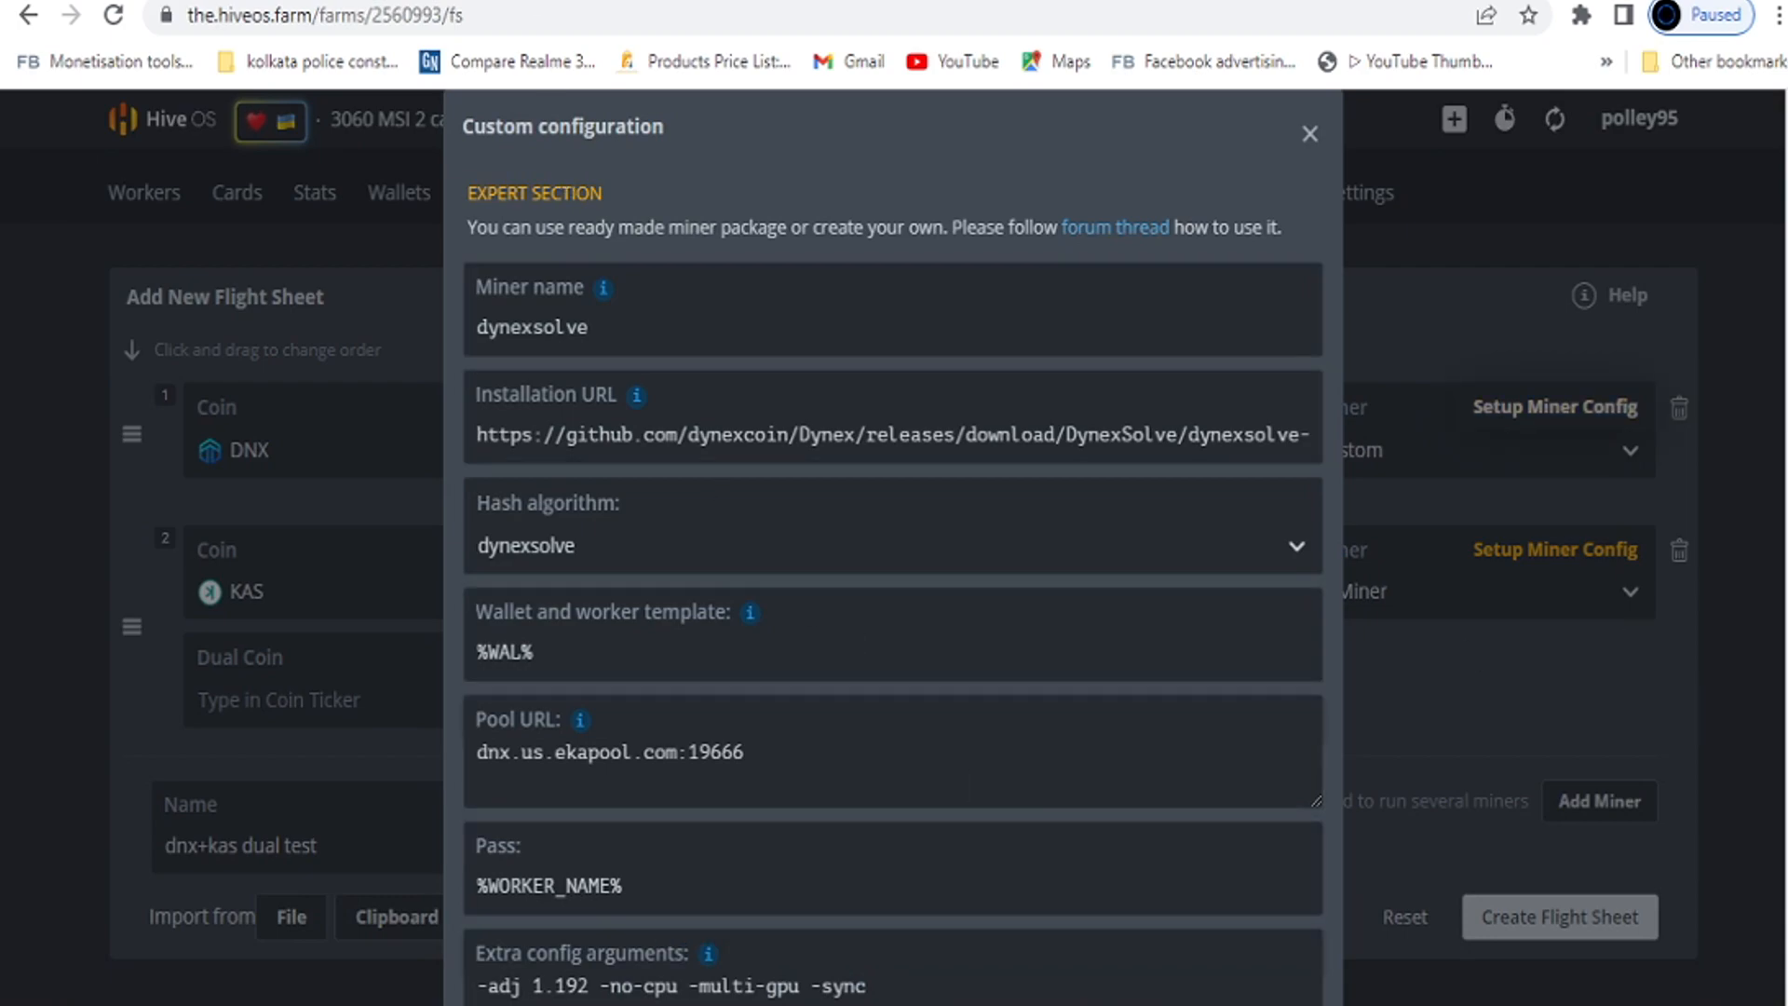
{"action": "scroll", "coordinate": [892, 559], "scroll_direction": "down", "scroll_amount": 1}
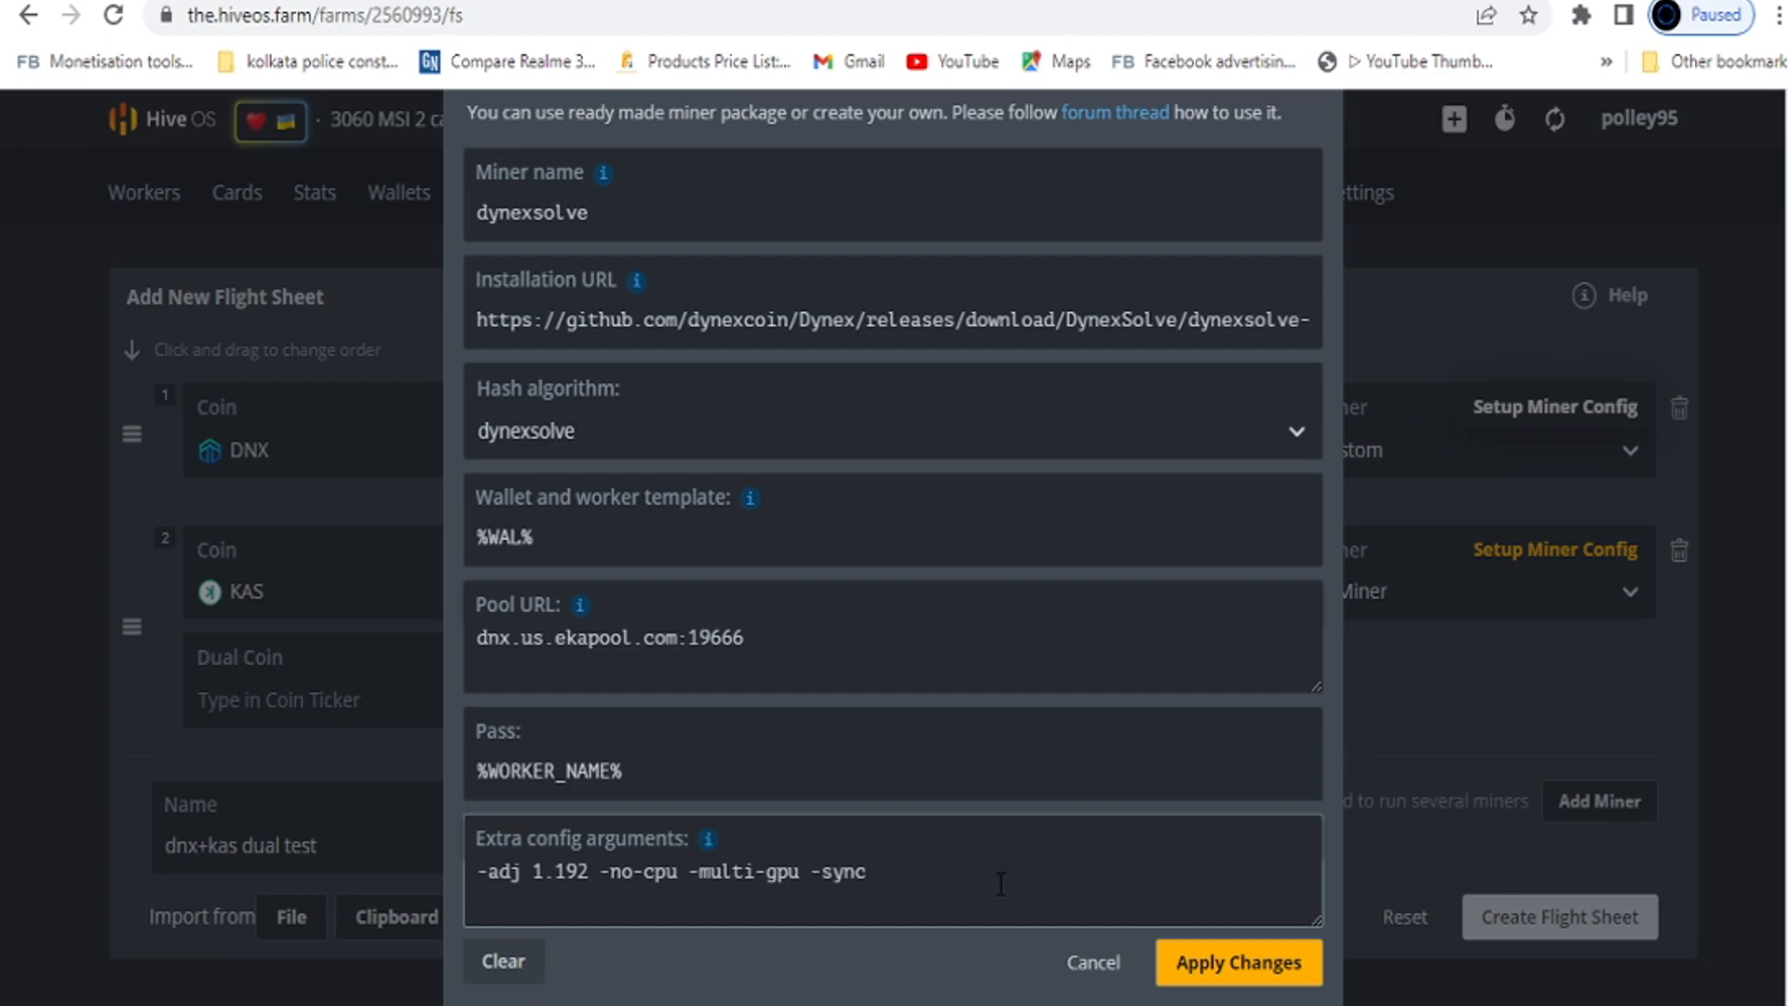
{"action": "left_click", "coordinate": [1095, 963]}
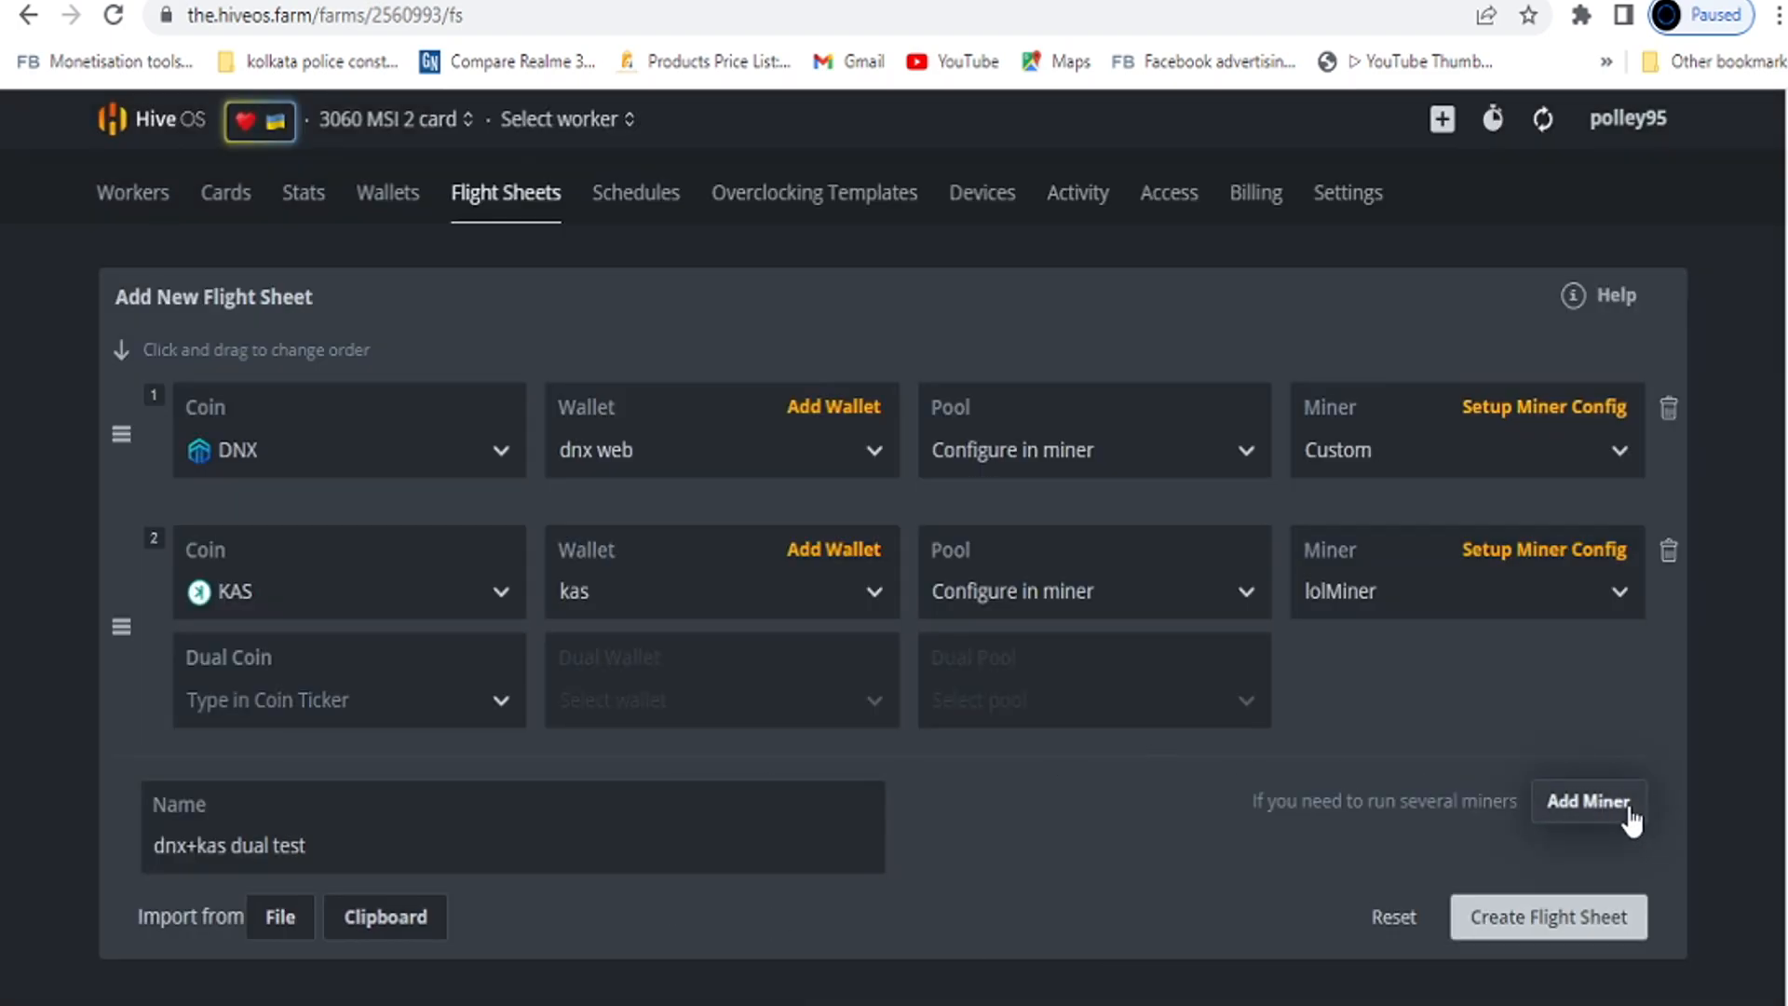
Review the Kaspa row's coin, wallet and lolMiner configuration, and apply the miner configuration.
{"action": "left_click", "coordinate": [422, 594]}
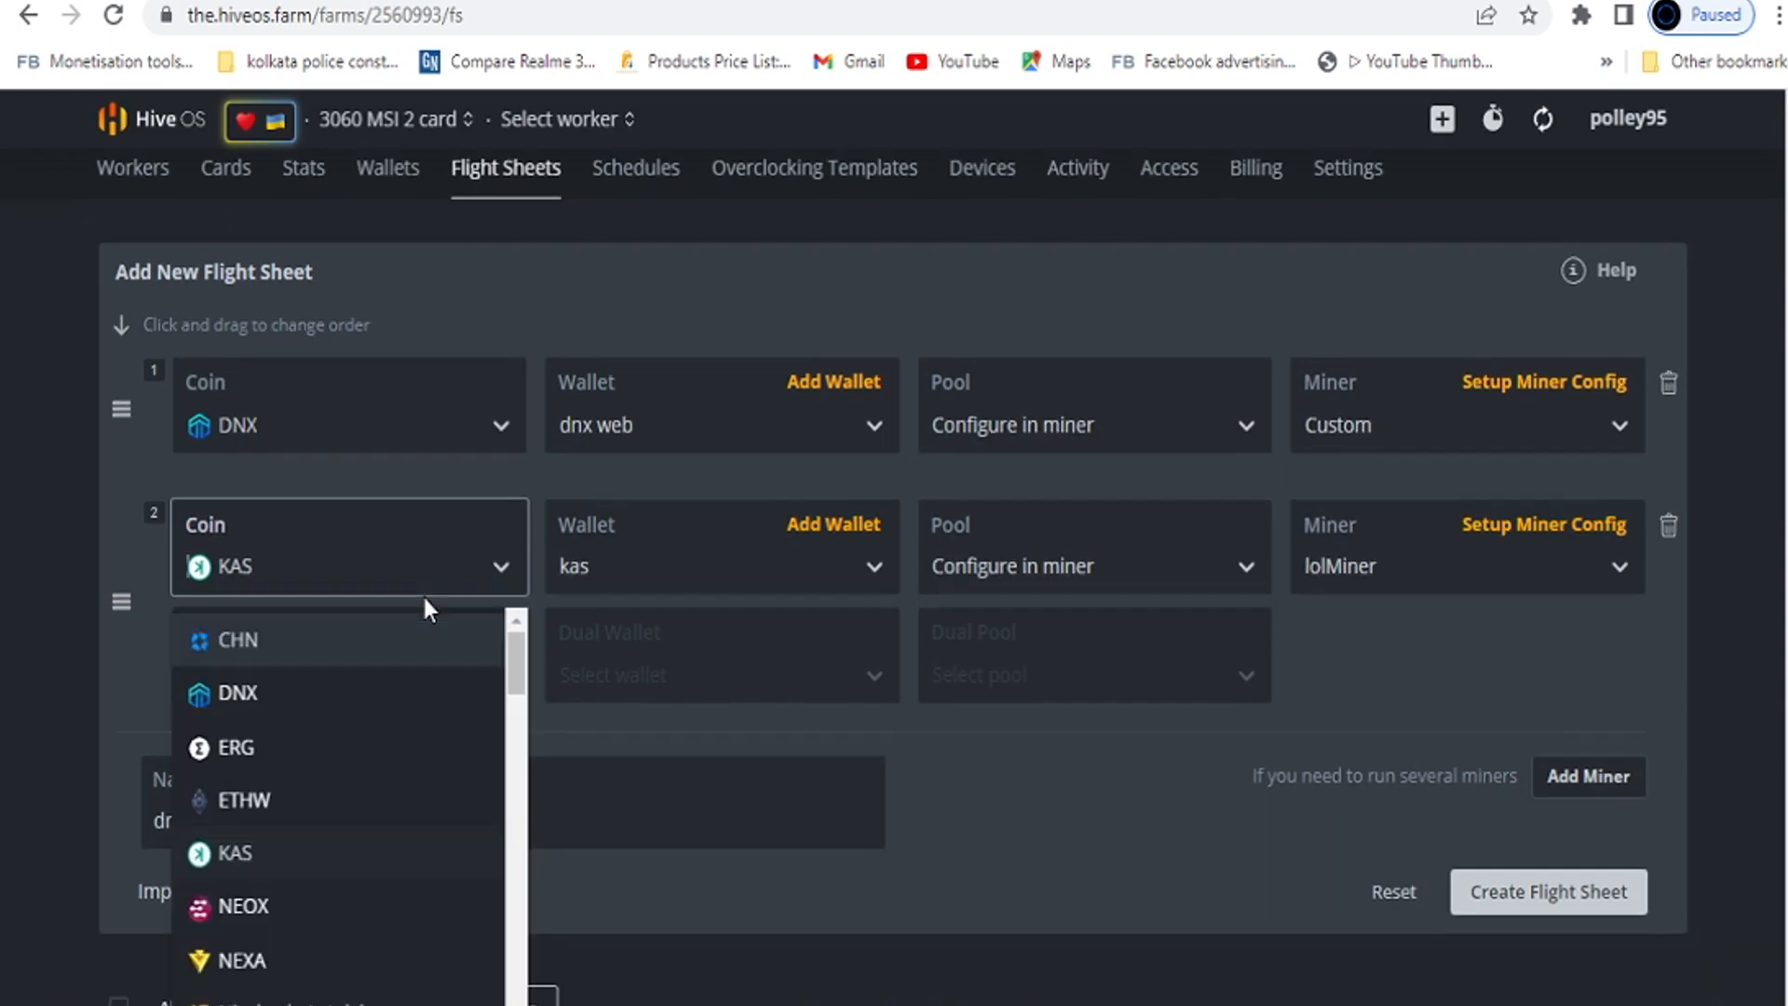
{"action": "left_click", "coordinate": [732, 532]}
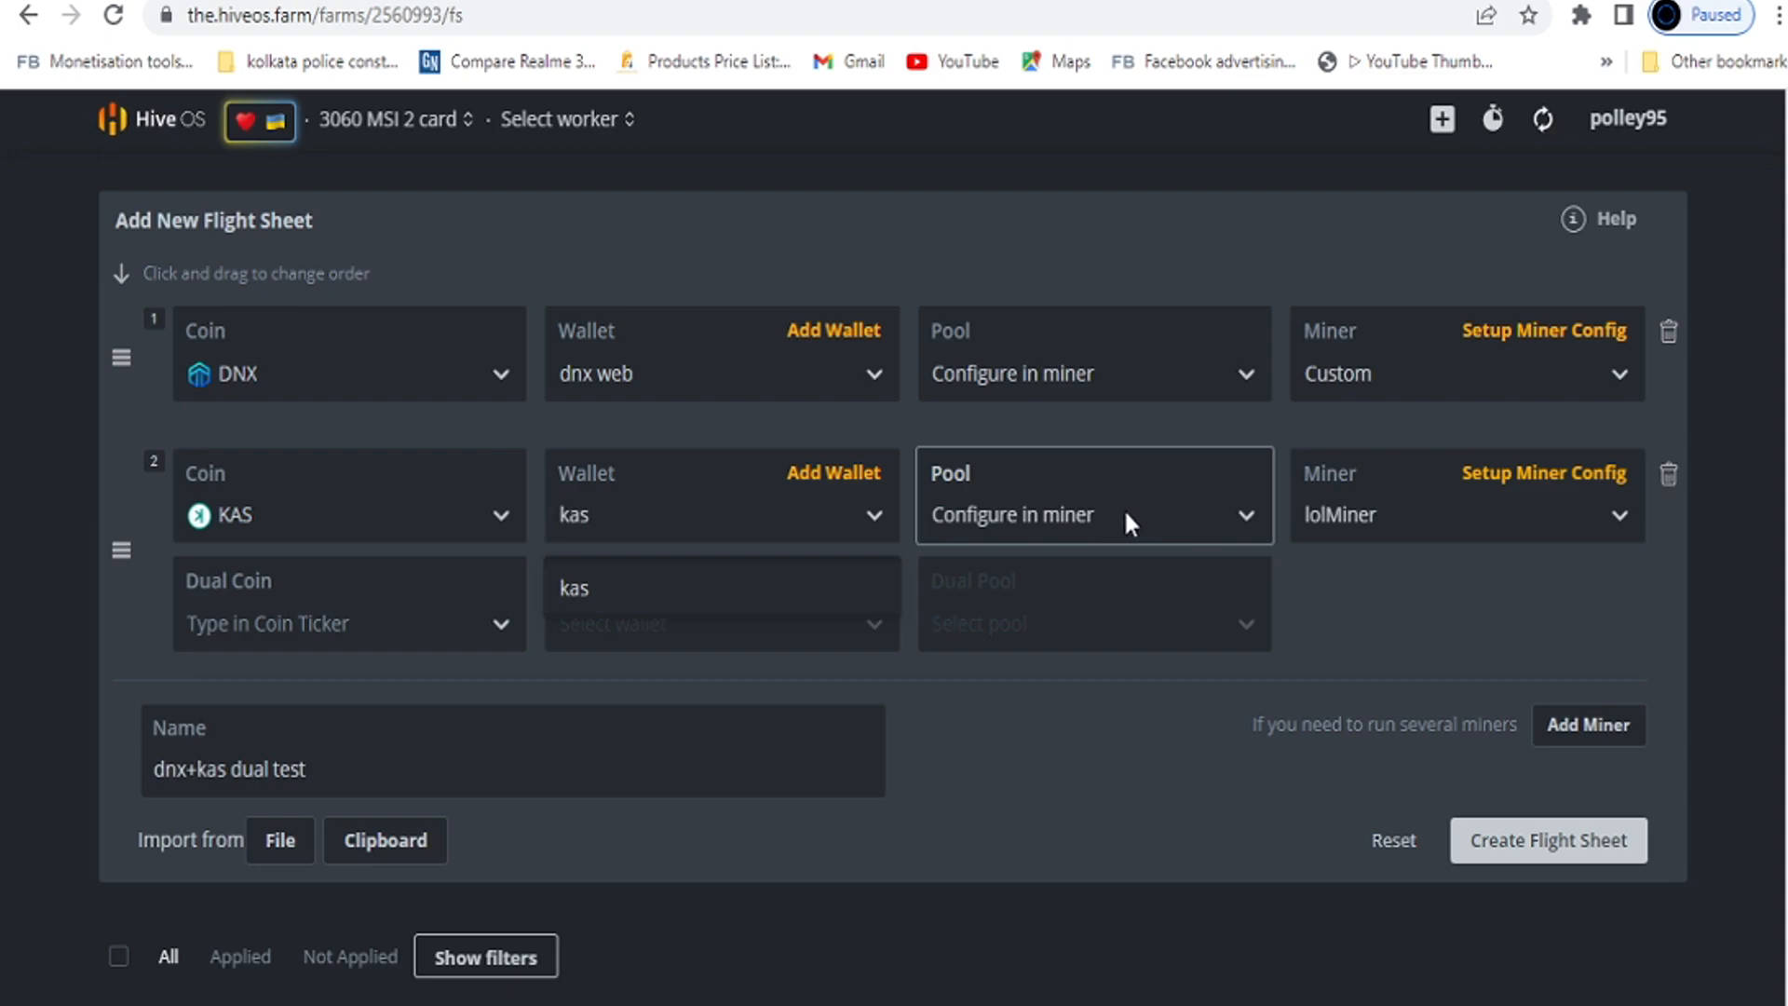
{"action": "left_click", "coordinate": [1499, 475]}
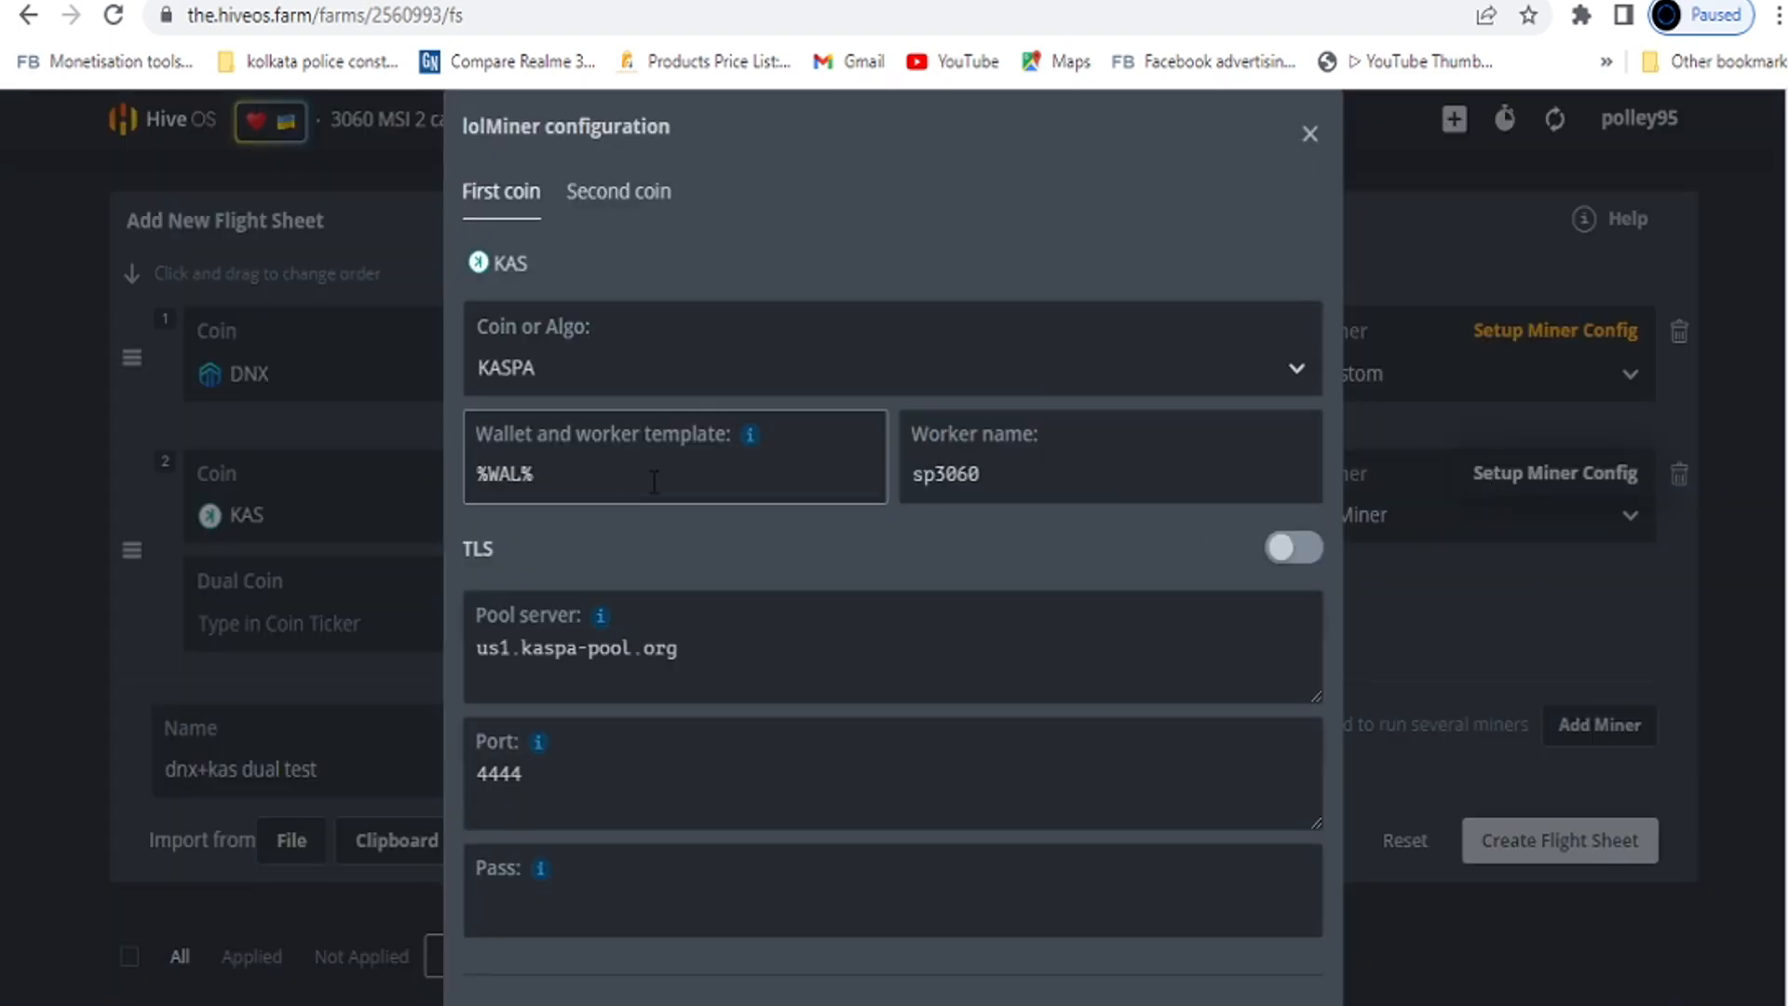
{"action": "mouse_move", "coordinate": [749, 435]}
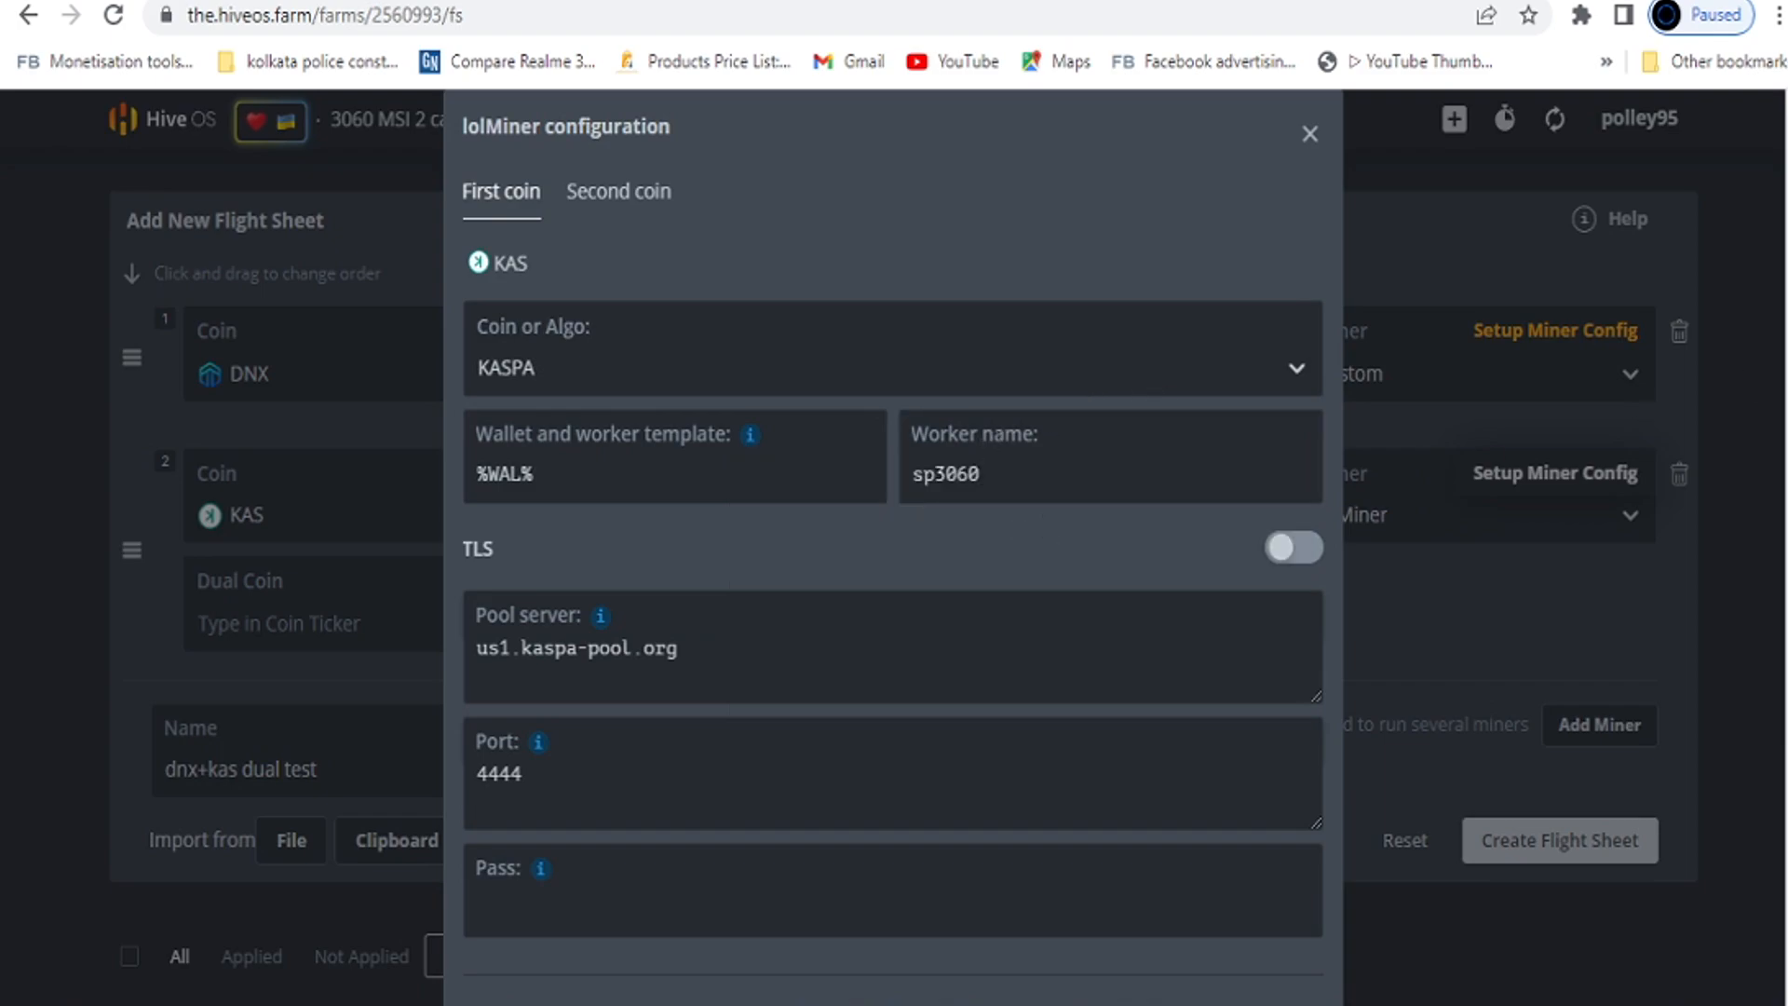
{"action": "scroll", "coordinate": [892, 559], "scroll_direction": "down", "scroll_amount": 2}
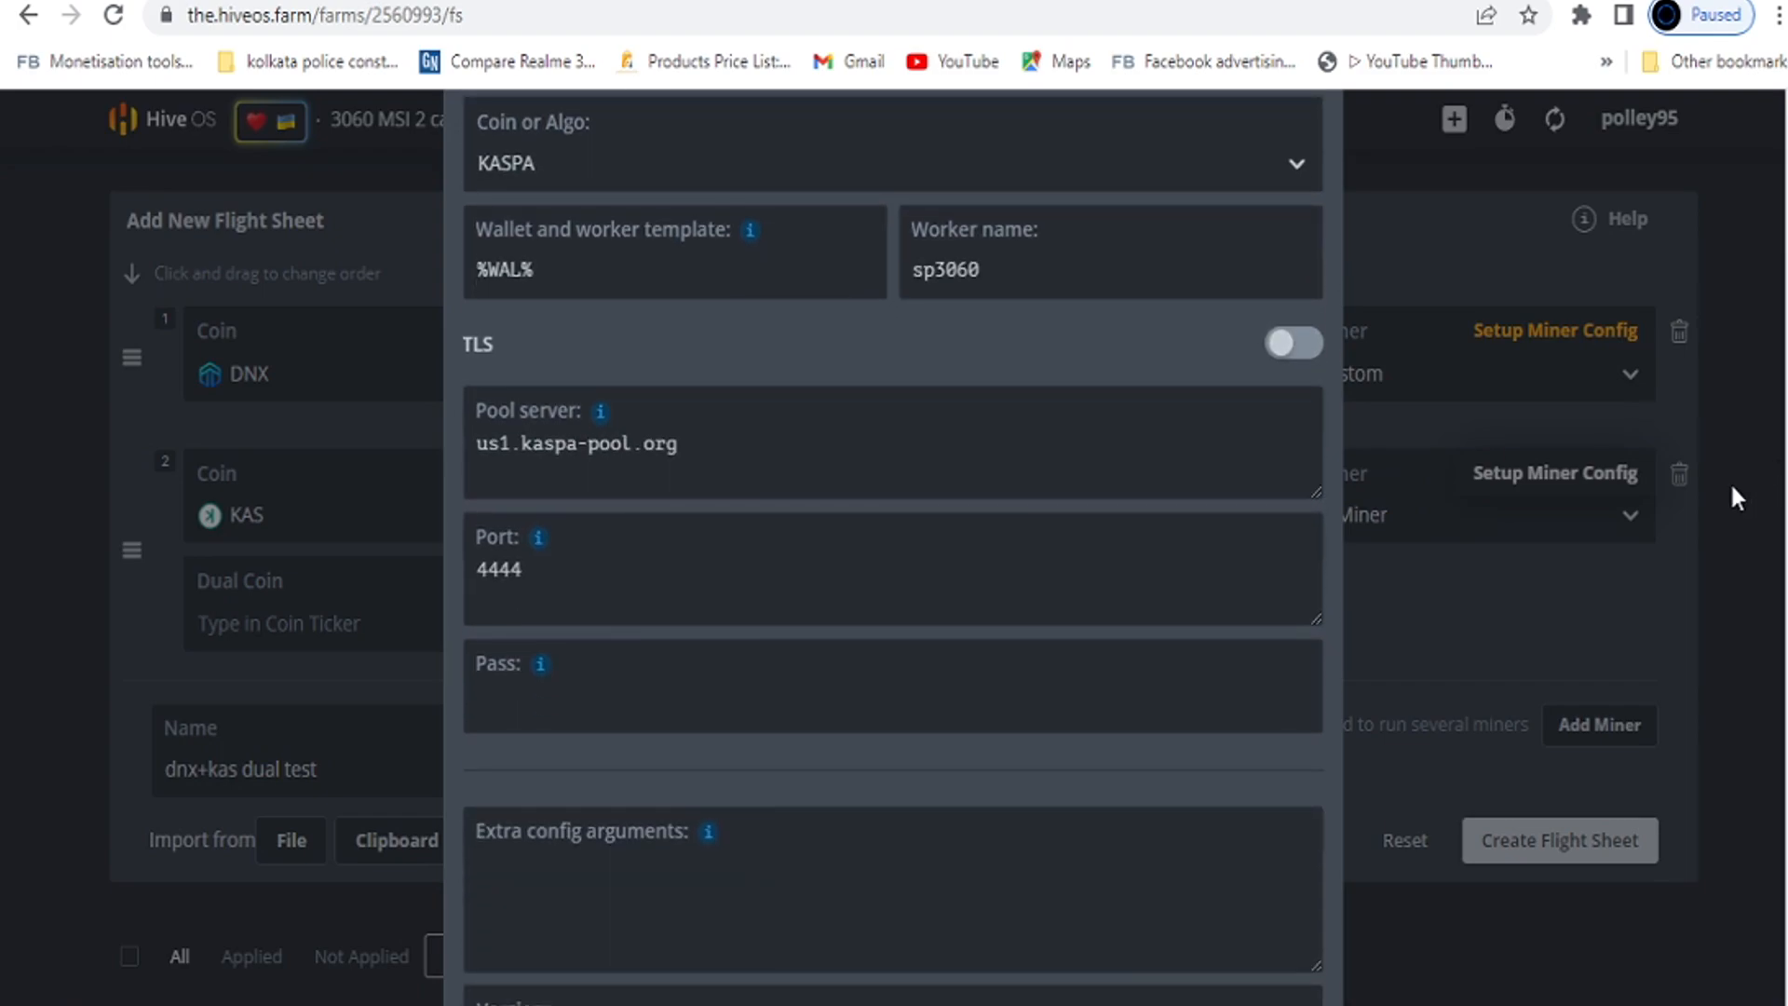
{"action": "mouse_move", "coordinate": [639, 416]}
{"action": "scroll", "coordinate": [570, 866], "scroll_direction": "down", "scroll_amount": 2}
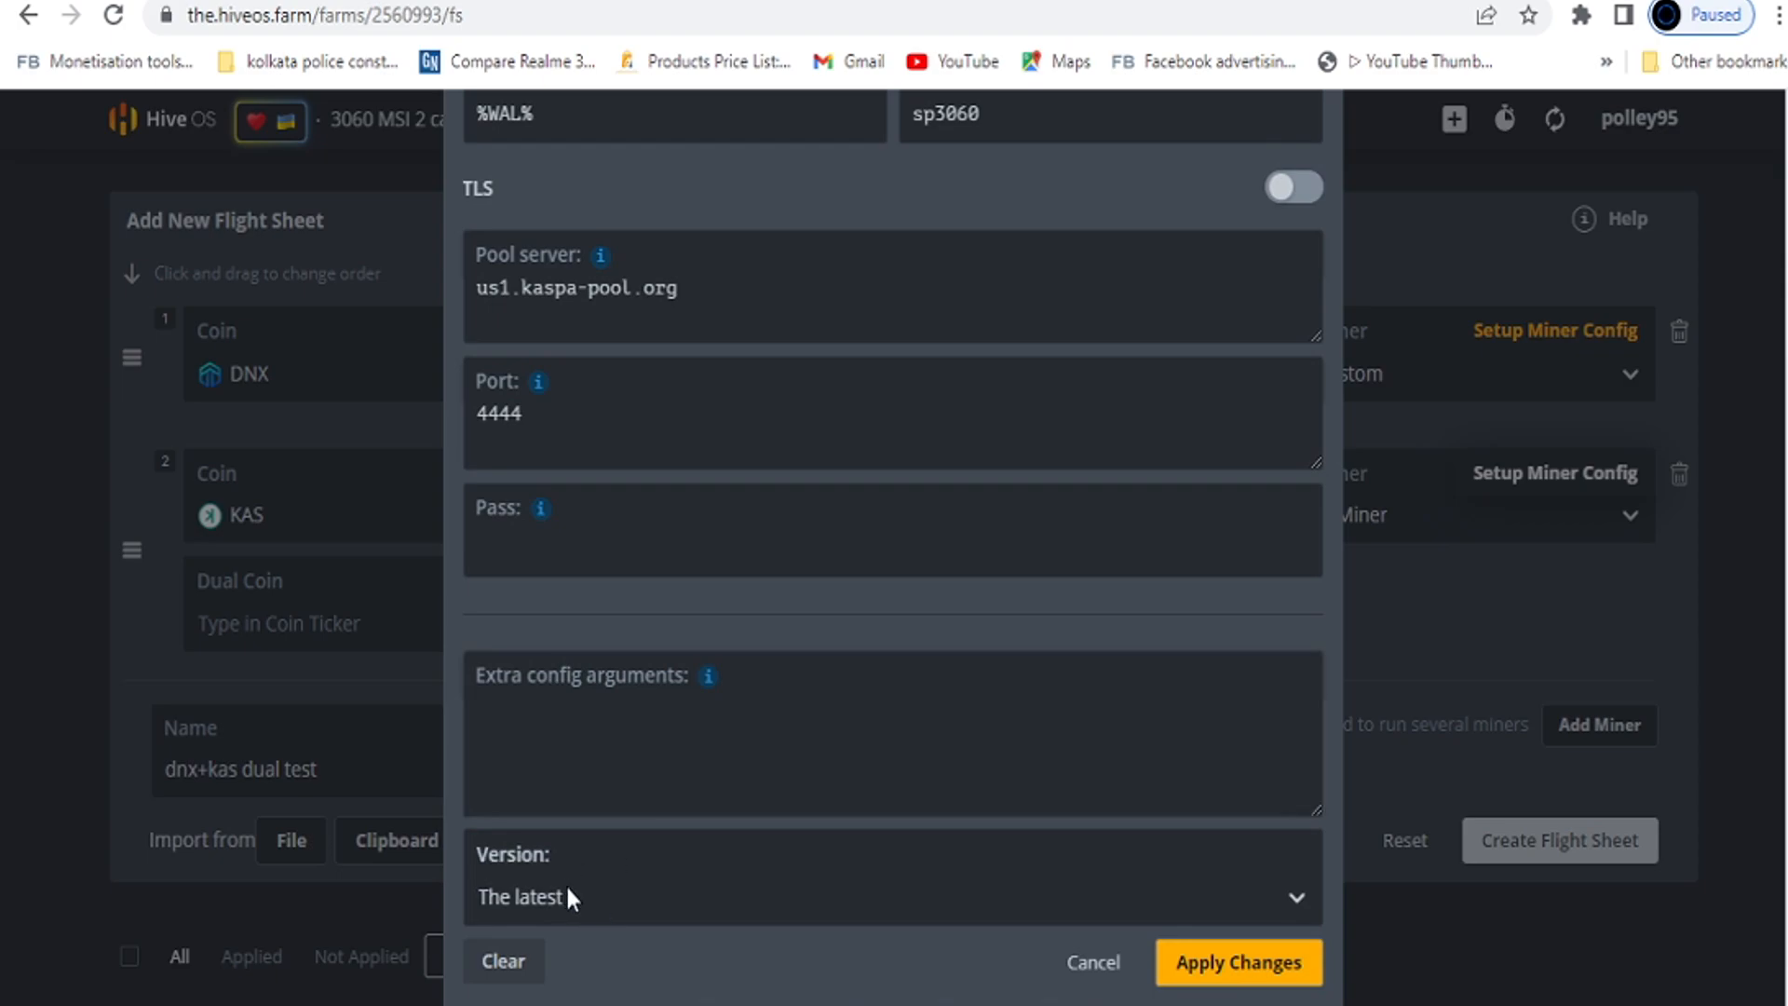
{"action": "left_click", "coordinate": [1239, 969]}
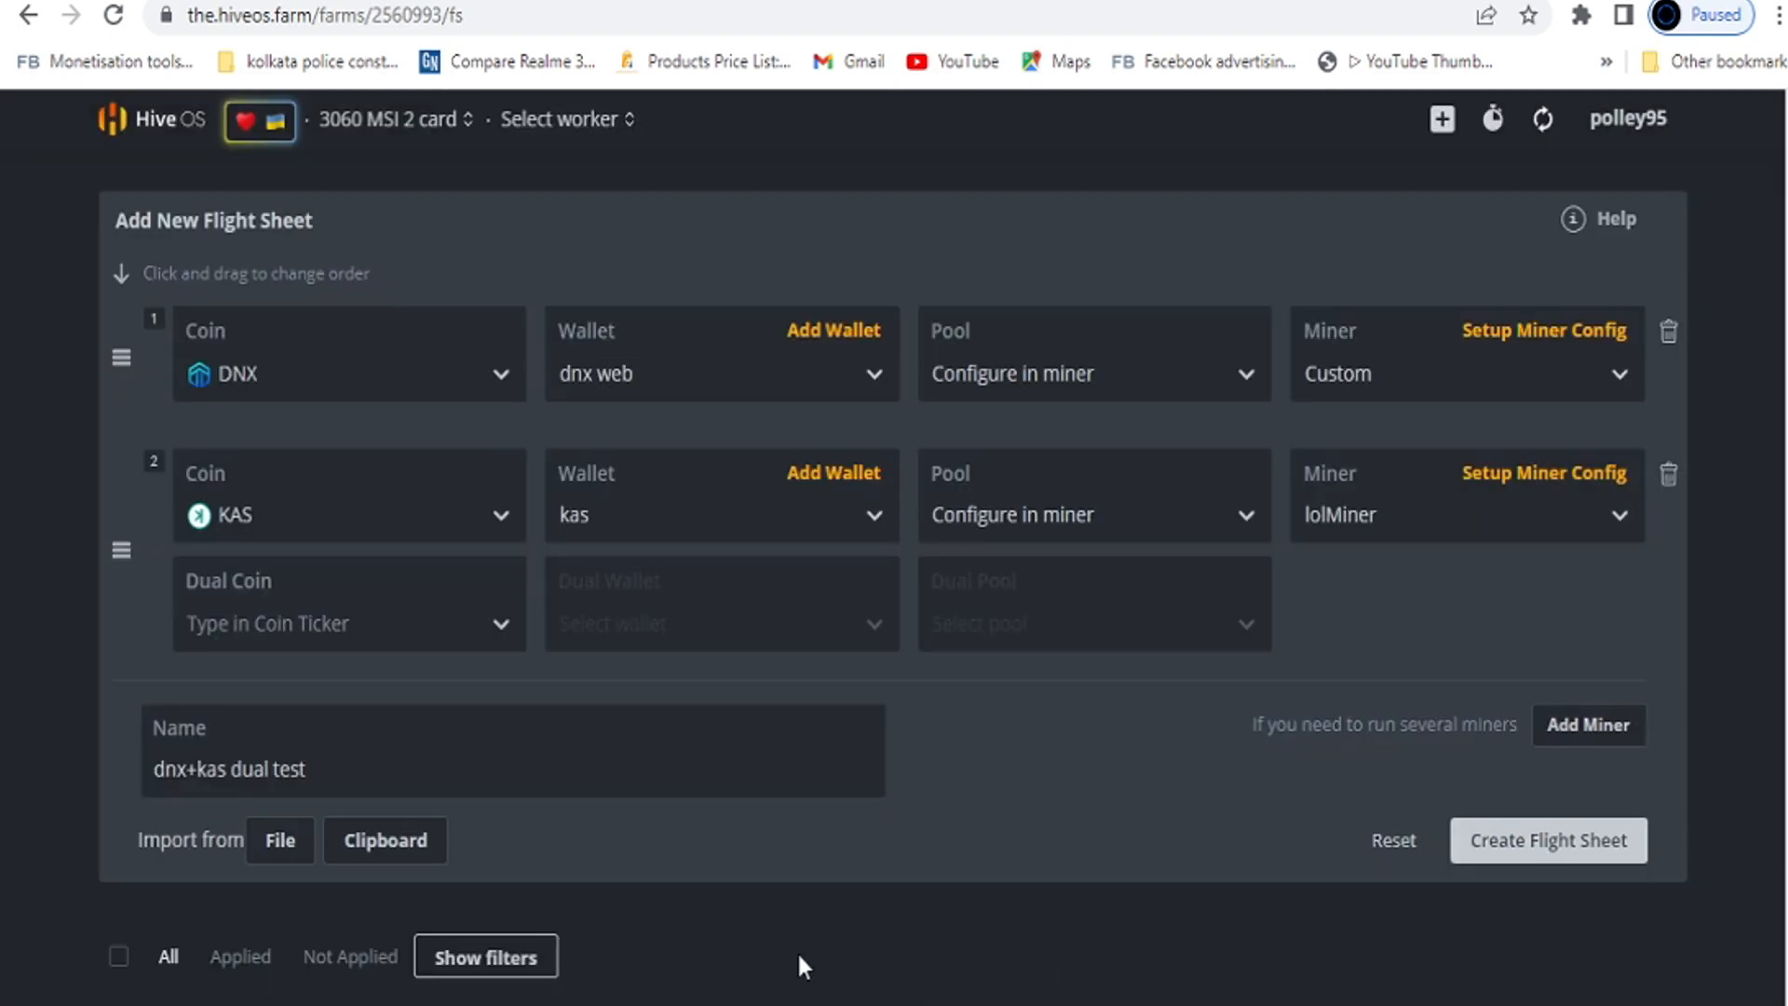
Create the dnx+kas dual test flight sheet and show the available actions for its entry in the flight sheet list.
{"action": "left_click", "coordinate": [1594, 848]}
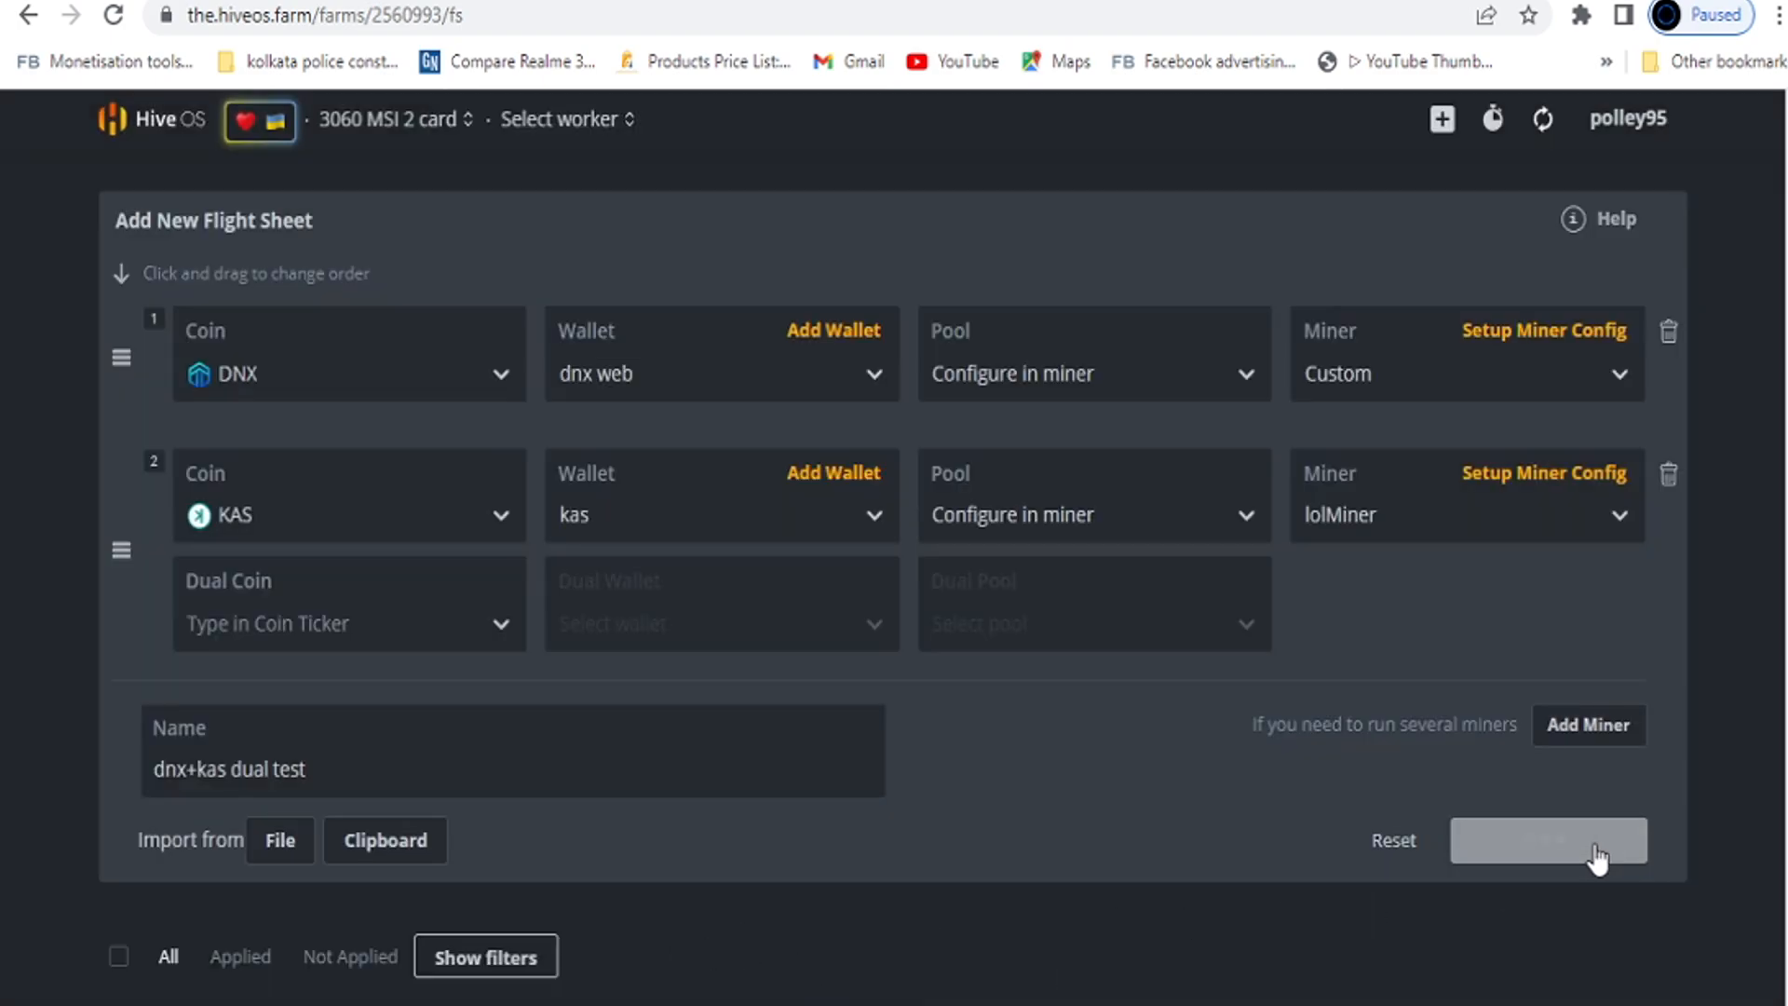
{"action": "scroll", "coordinate": [1592, 847], "scroll_direction": "down", "scroll_amount": 8}
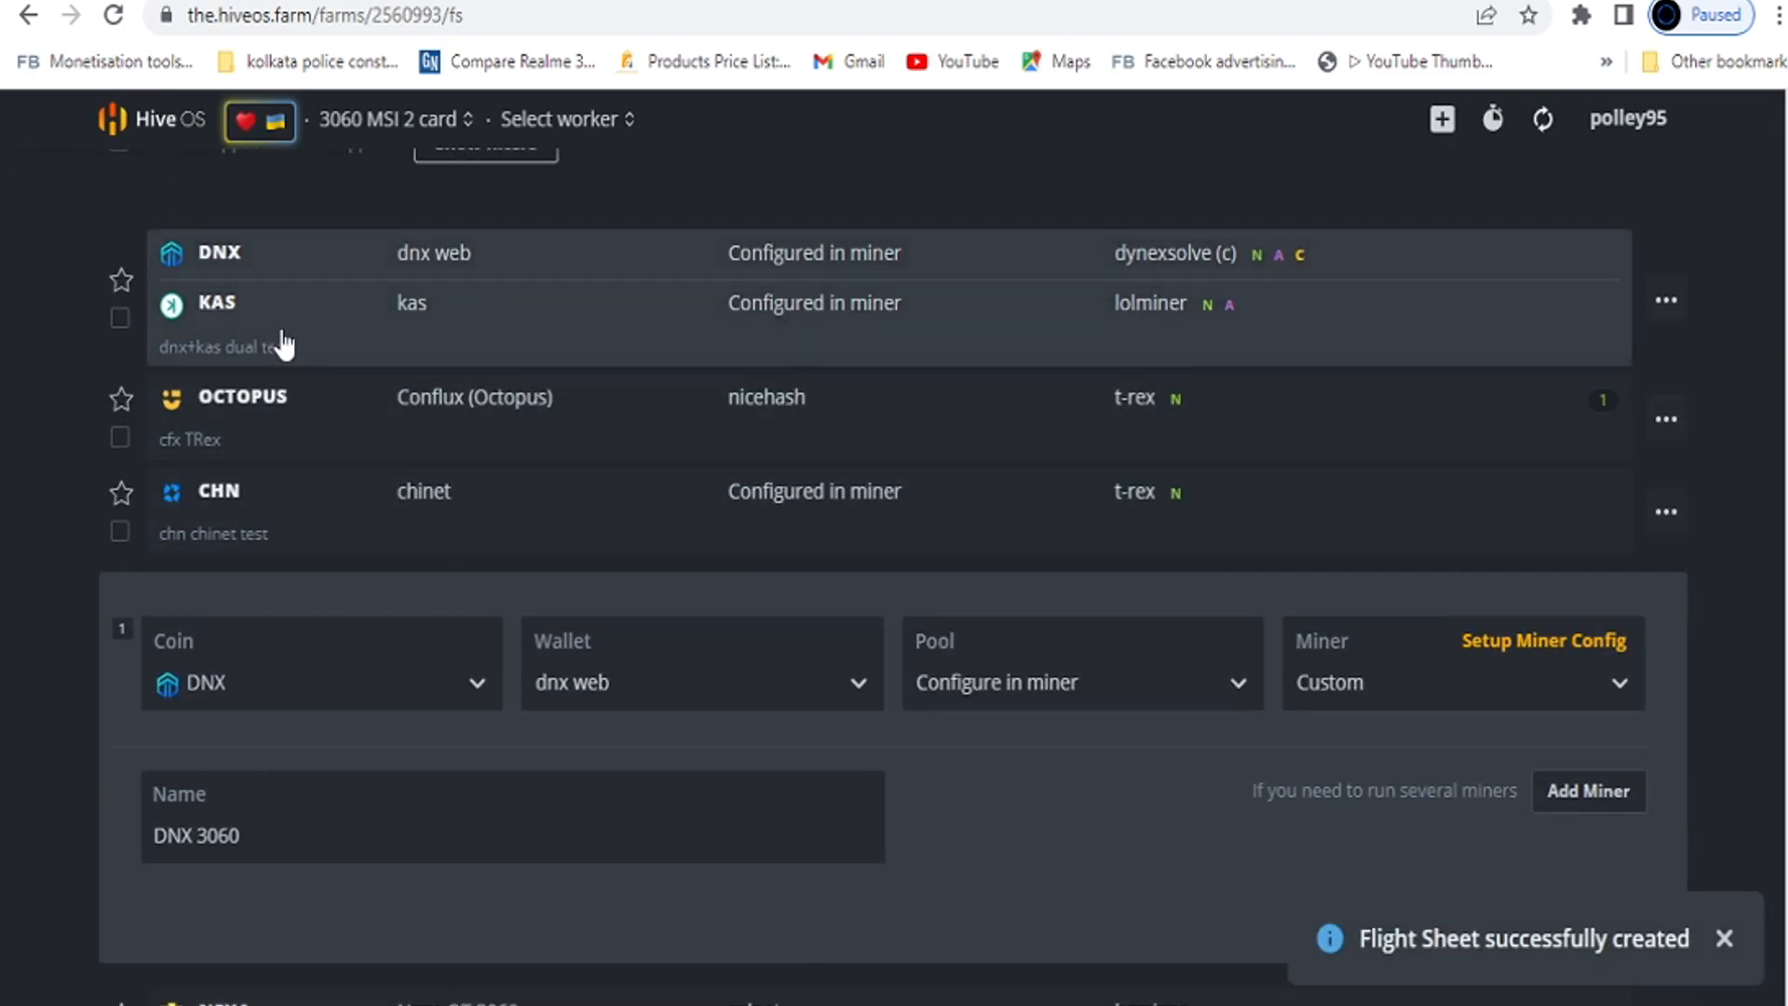
{"action": "left_click", "coordinate": [1666, 300]}
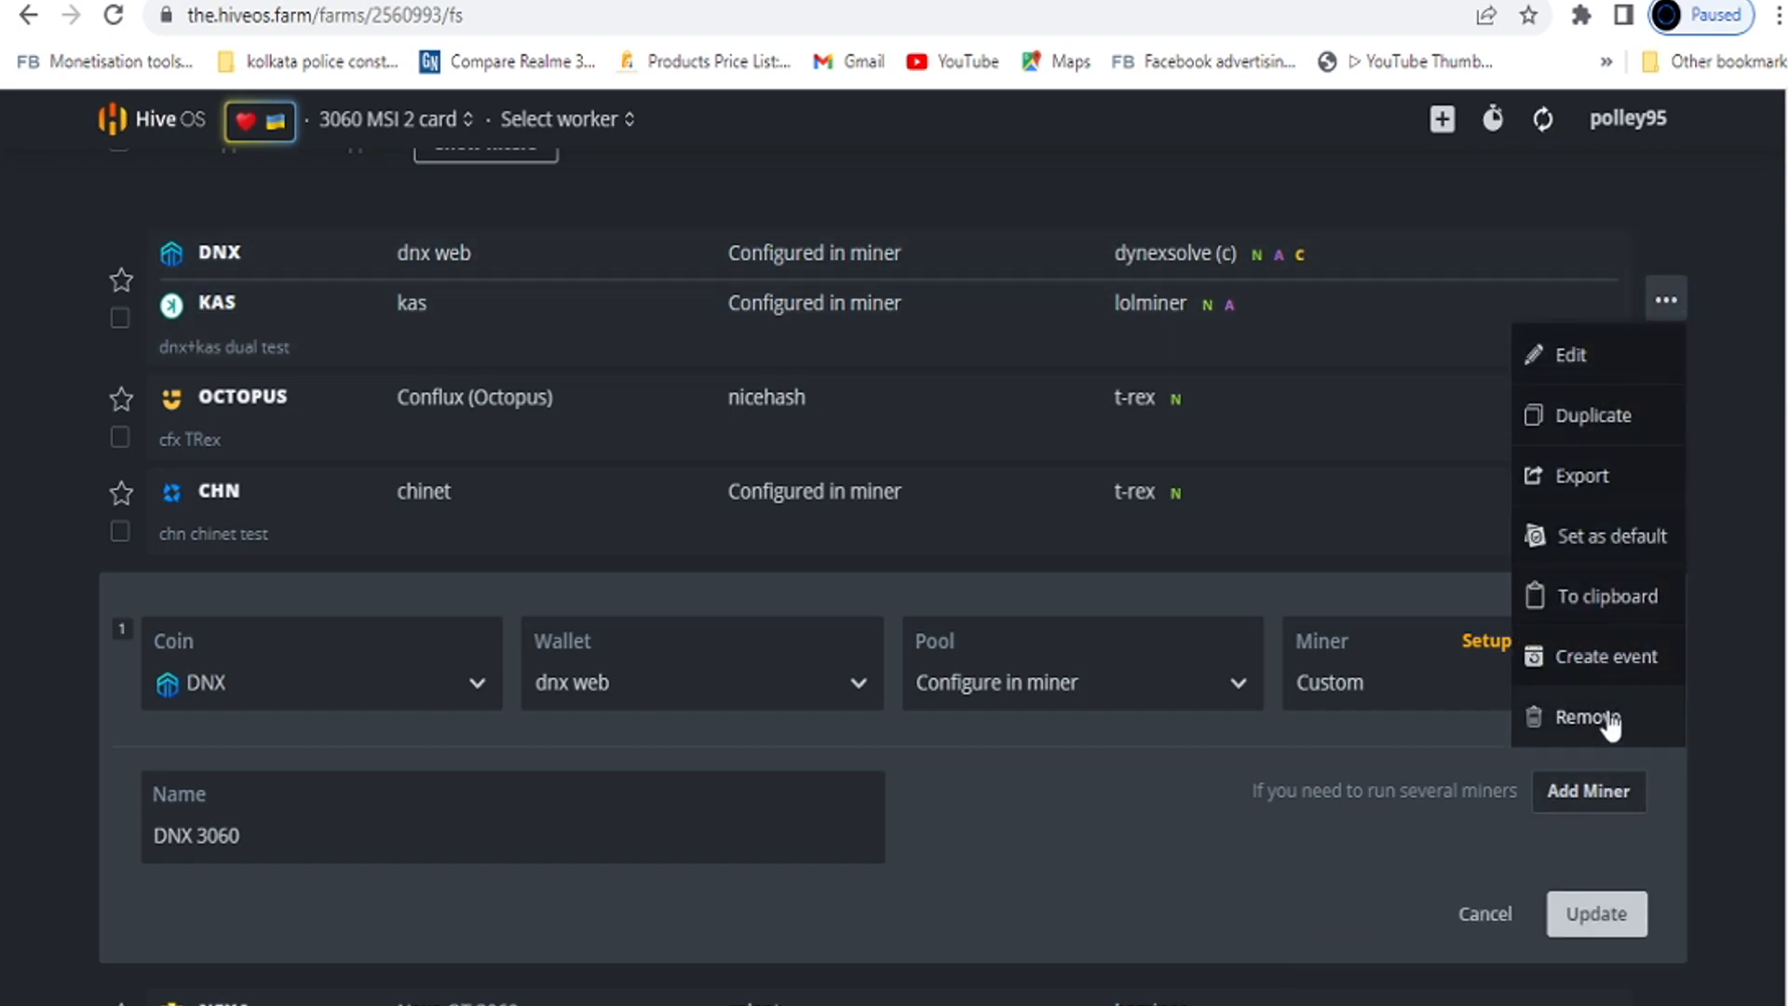
Apply the dnx+kas dual test flight sheet to the farm's worker rig474590.
{"action": "scroll", "coordinate": [892, 578], "scroll_direction": "up", "scroll_amount": 8}
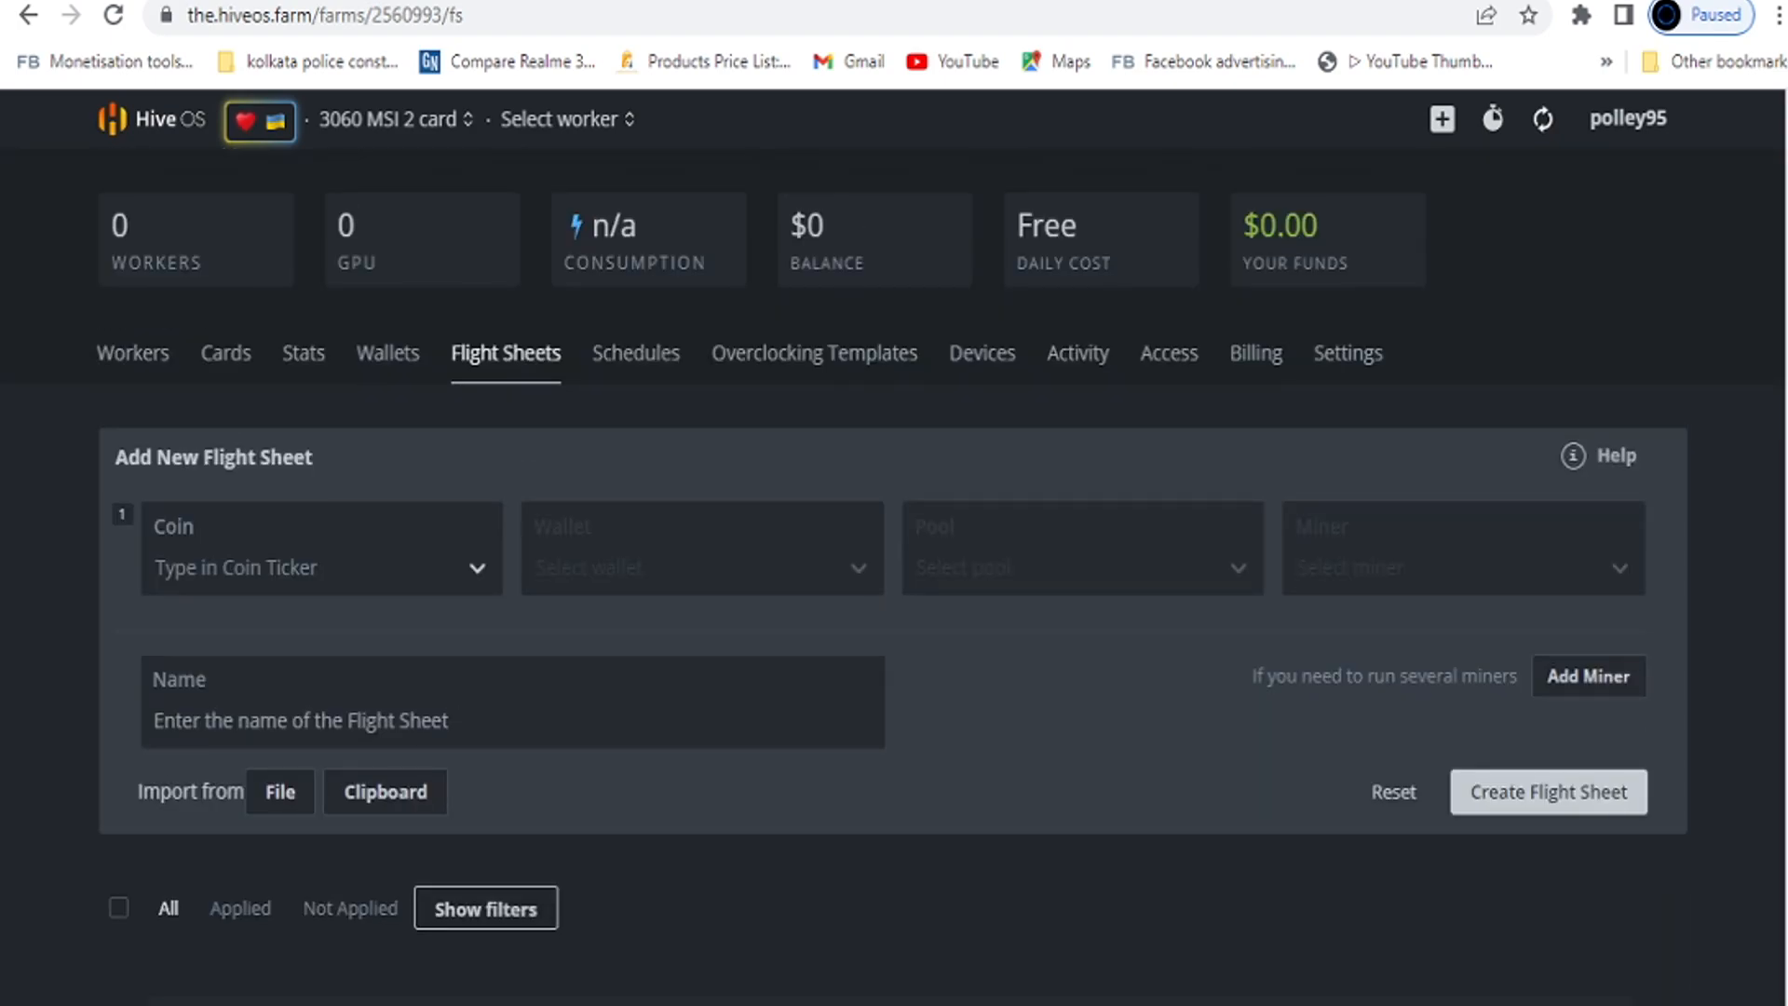
{"action": "left_click", "coordinate": [133, 368]}
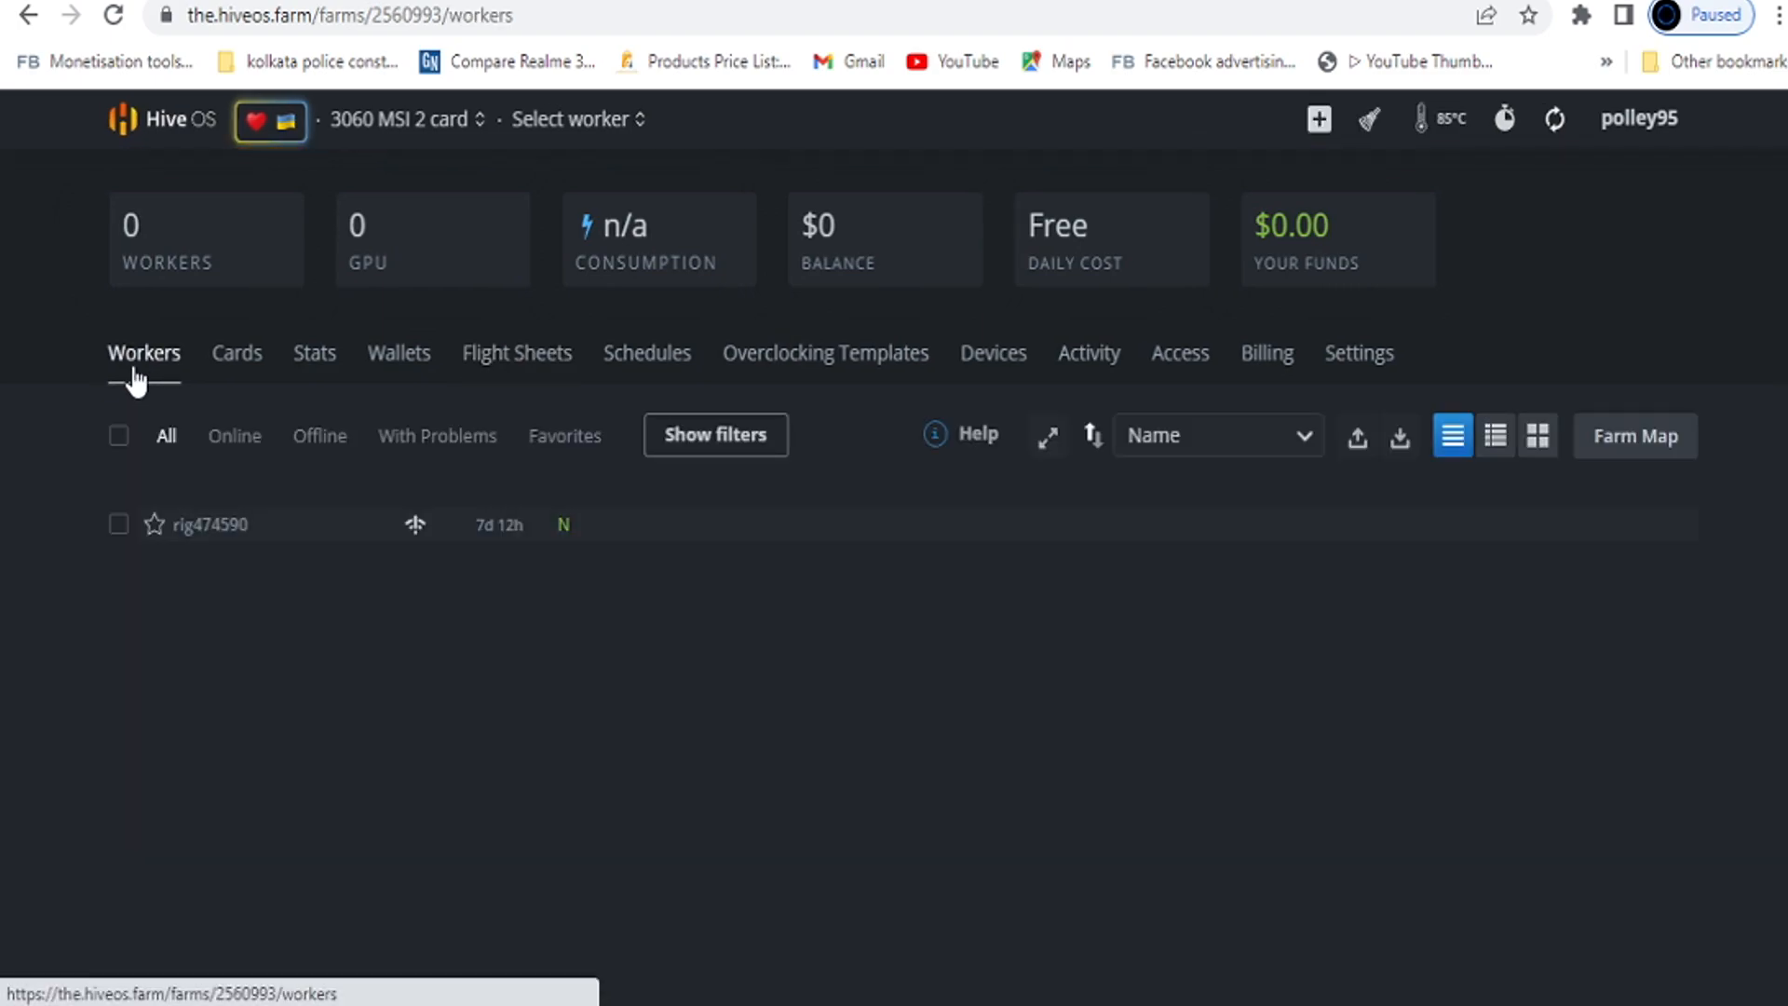
{"action": "left_click", "coordinate": [220, 523]}
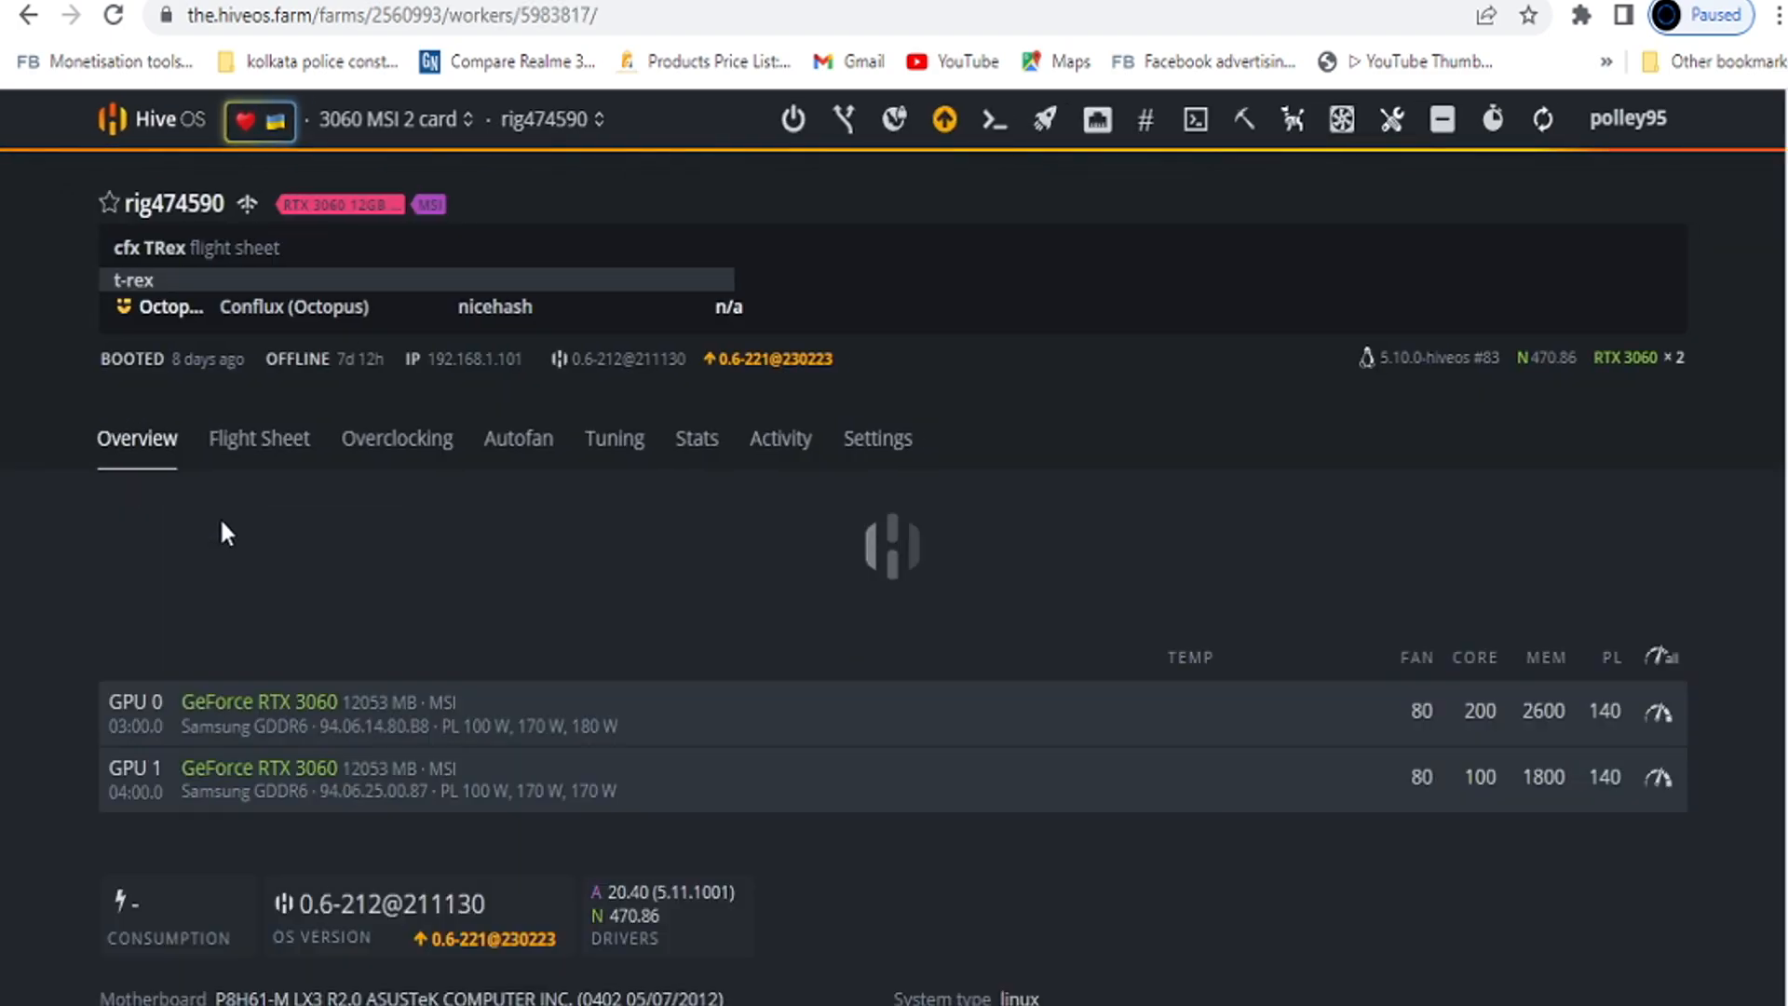
{"action": "left_click", "coordinate": [280, 465]}
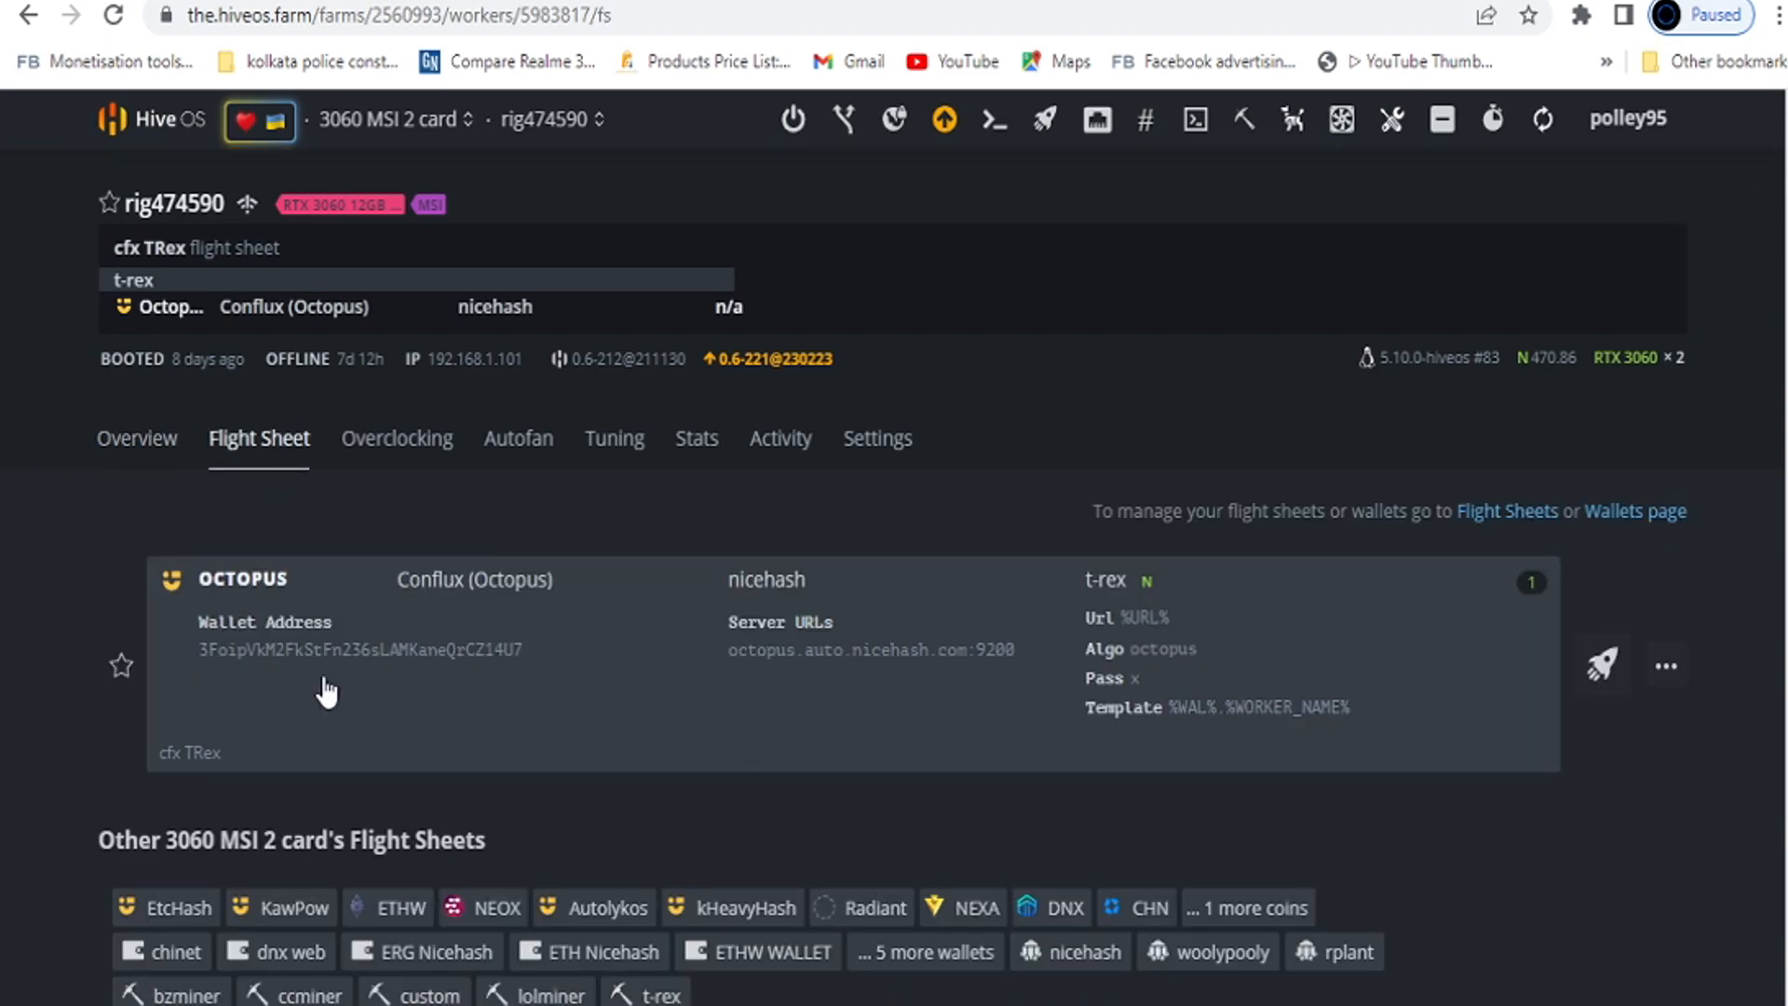
{"action": "scroll", "coordinate": [891, 577], "scroll_direction": "down", "scroll_amount": 1}
{"action": "scroll", "coordinate": [892, 577], "scroll_direction": "down", "scroll_amount": 2}
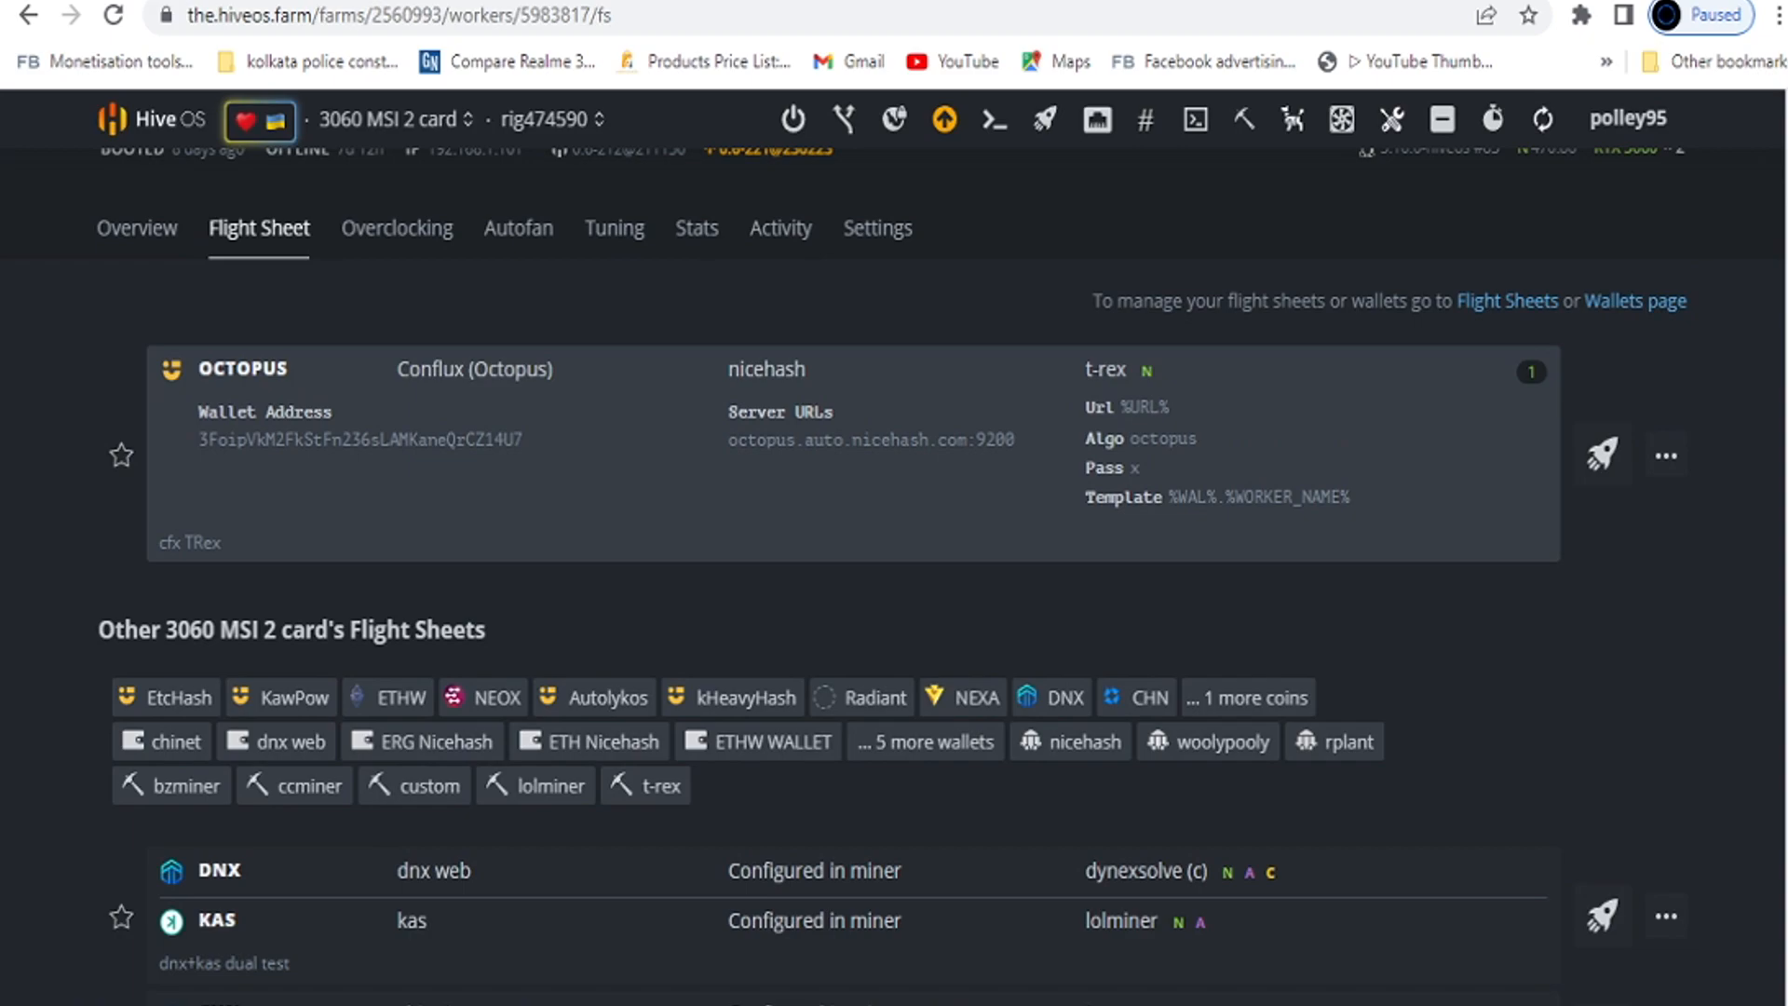
{"action": "scroll", "coordinate": [1597, 643], "scroll_direction": "down", "scroll_amount": 3}
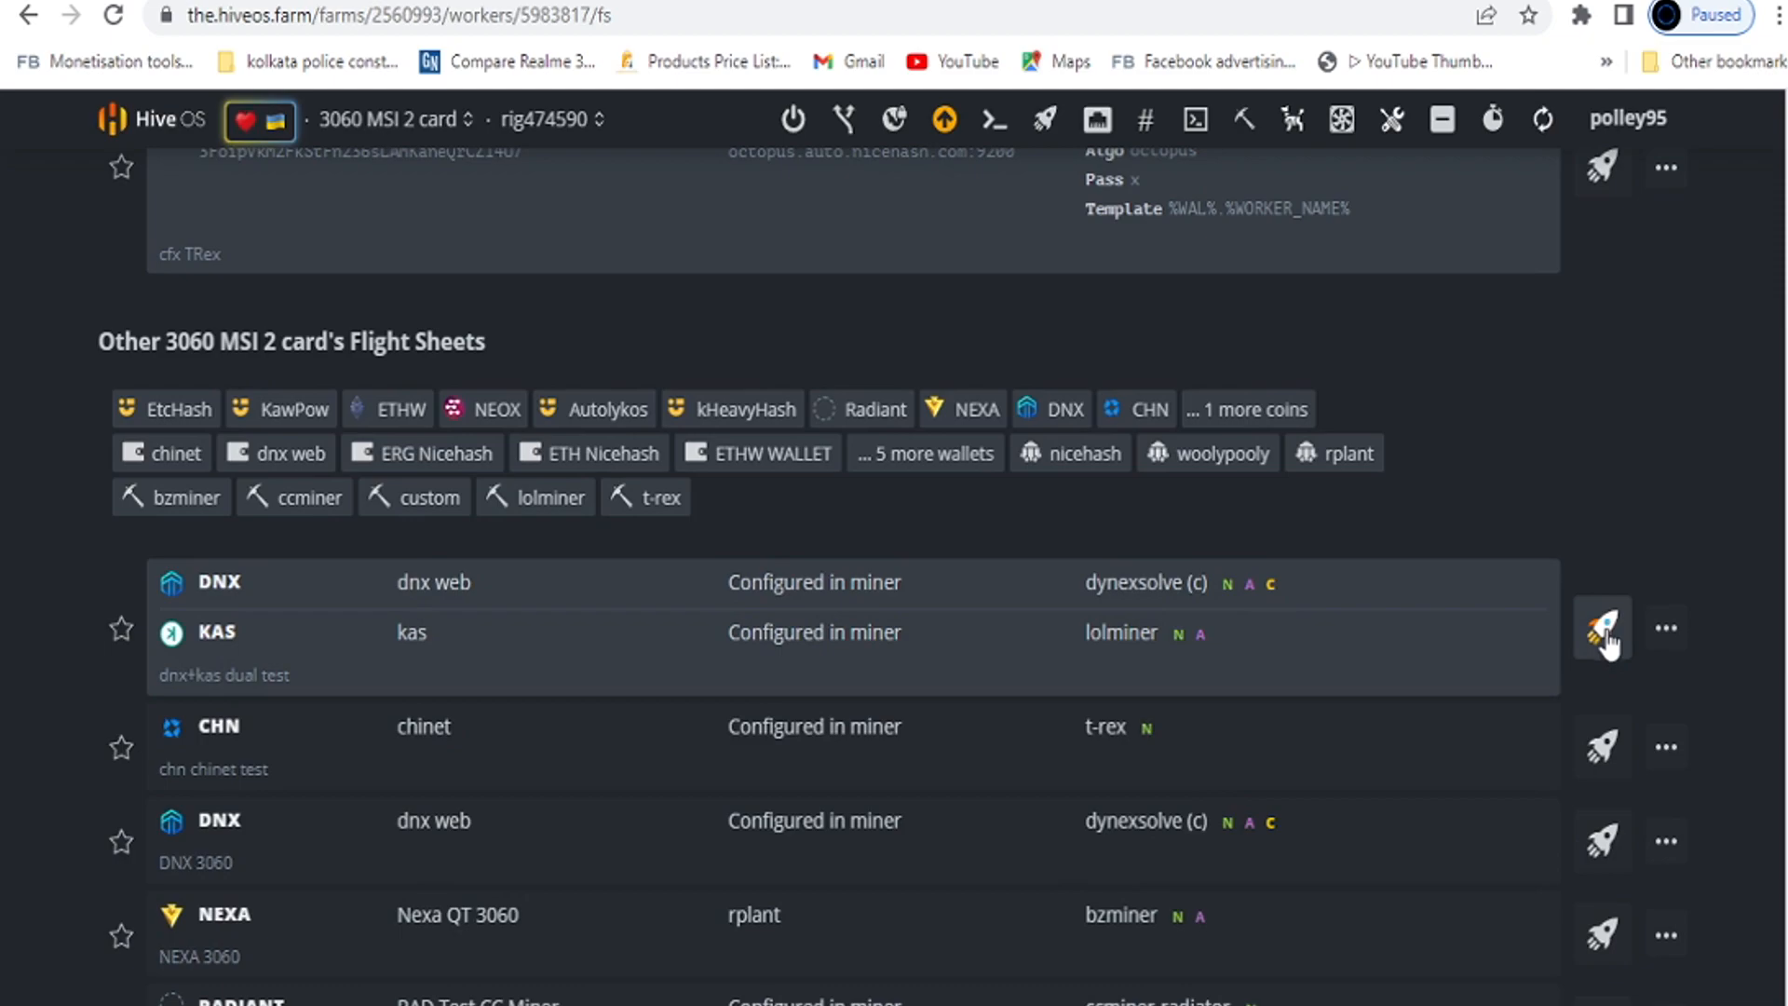
{"action": "left_click", "coordinate": [1600, 633]}
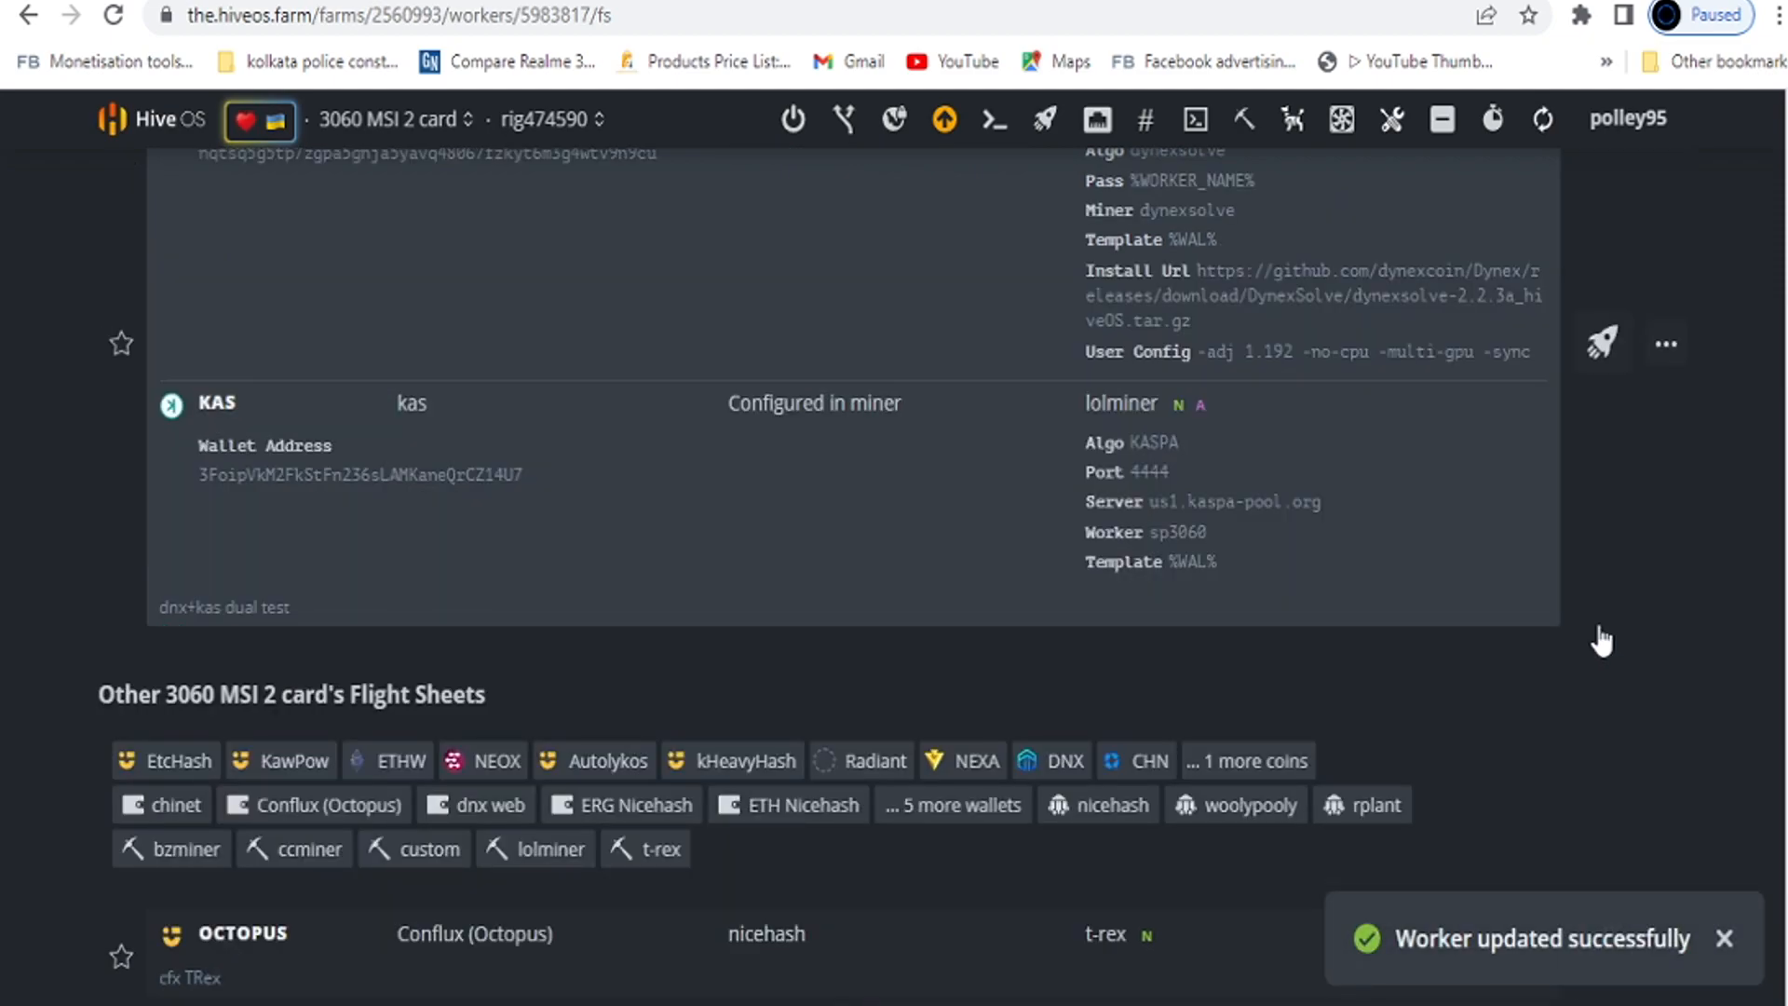
Review the worker's applied DNX and KAS flight sheet details and its Autofan settings.
{"action": "scroll", "coordinate": [1528, 619], "scroll_direction": "up", "scroll_amount": 2}
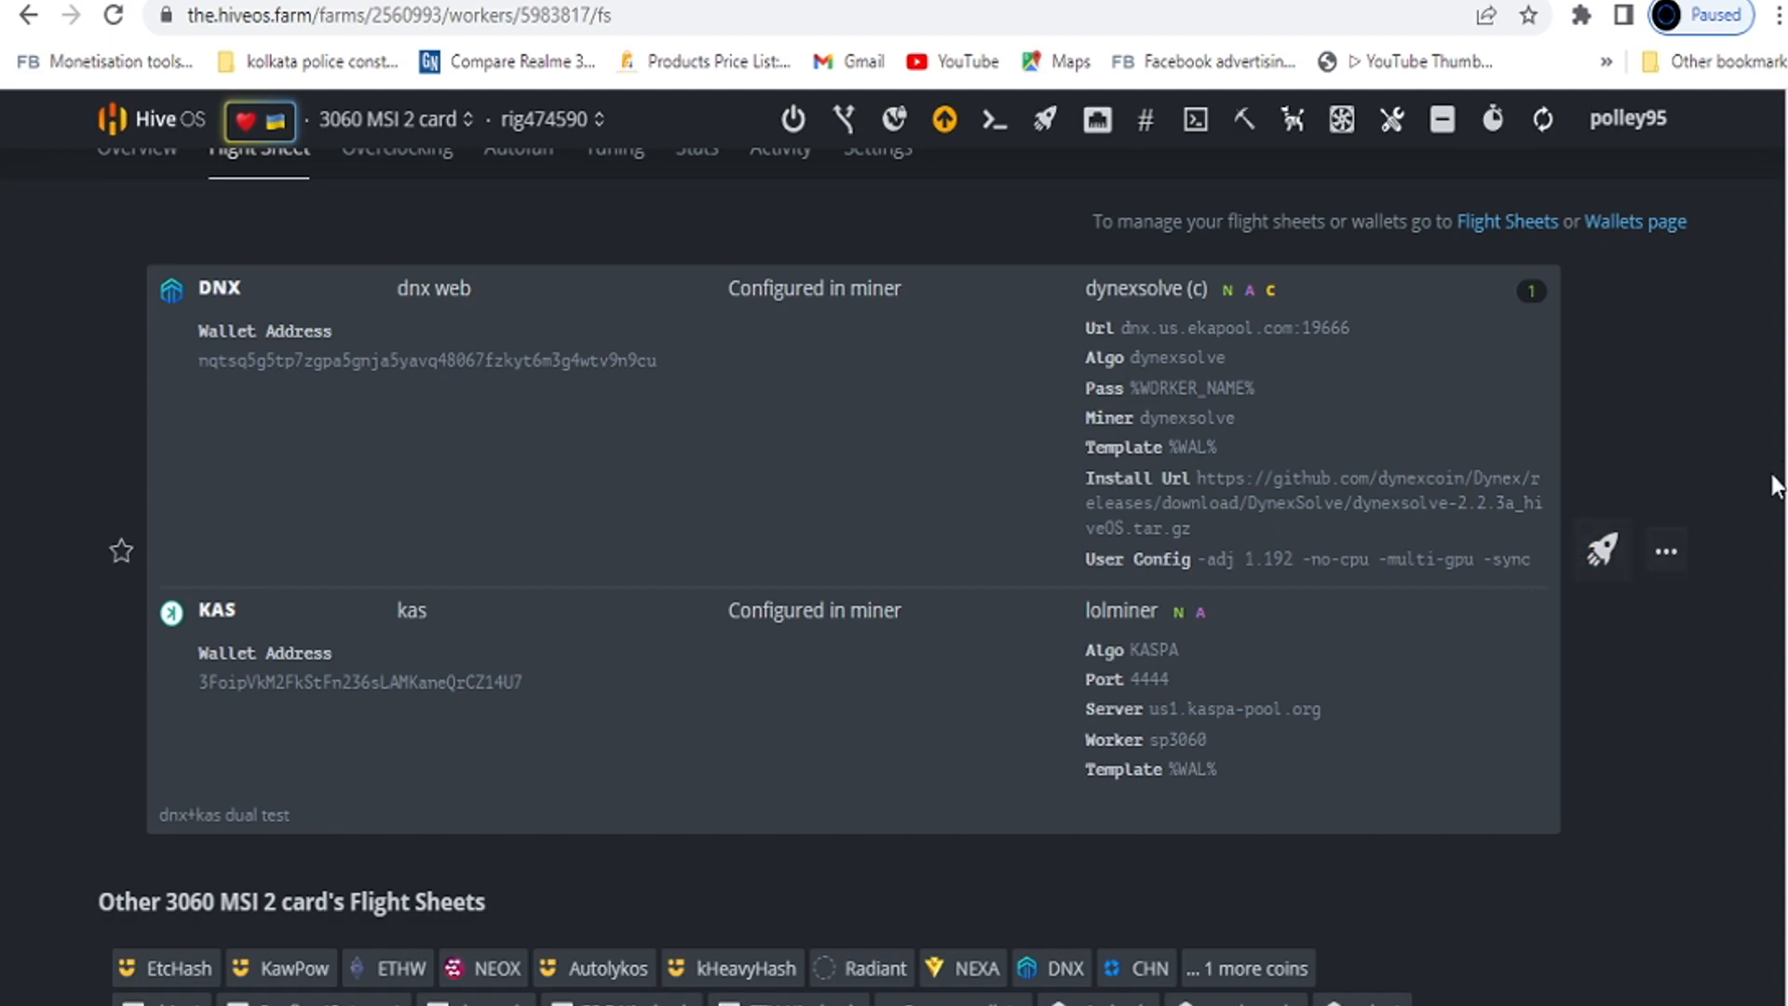
{"action": "scroll", "coordinate": [894, 503], "scroll_direction": "up", "scroll_amount": 3}
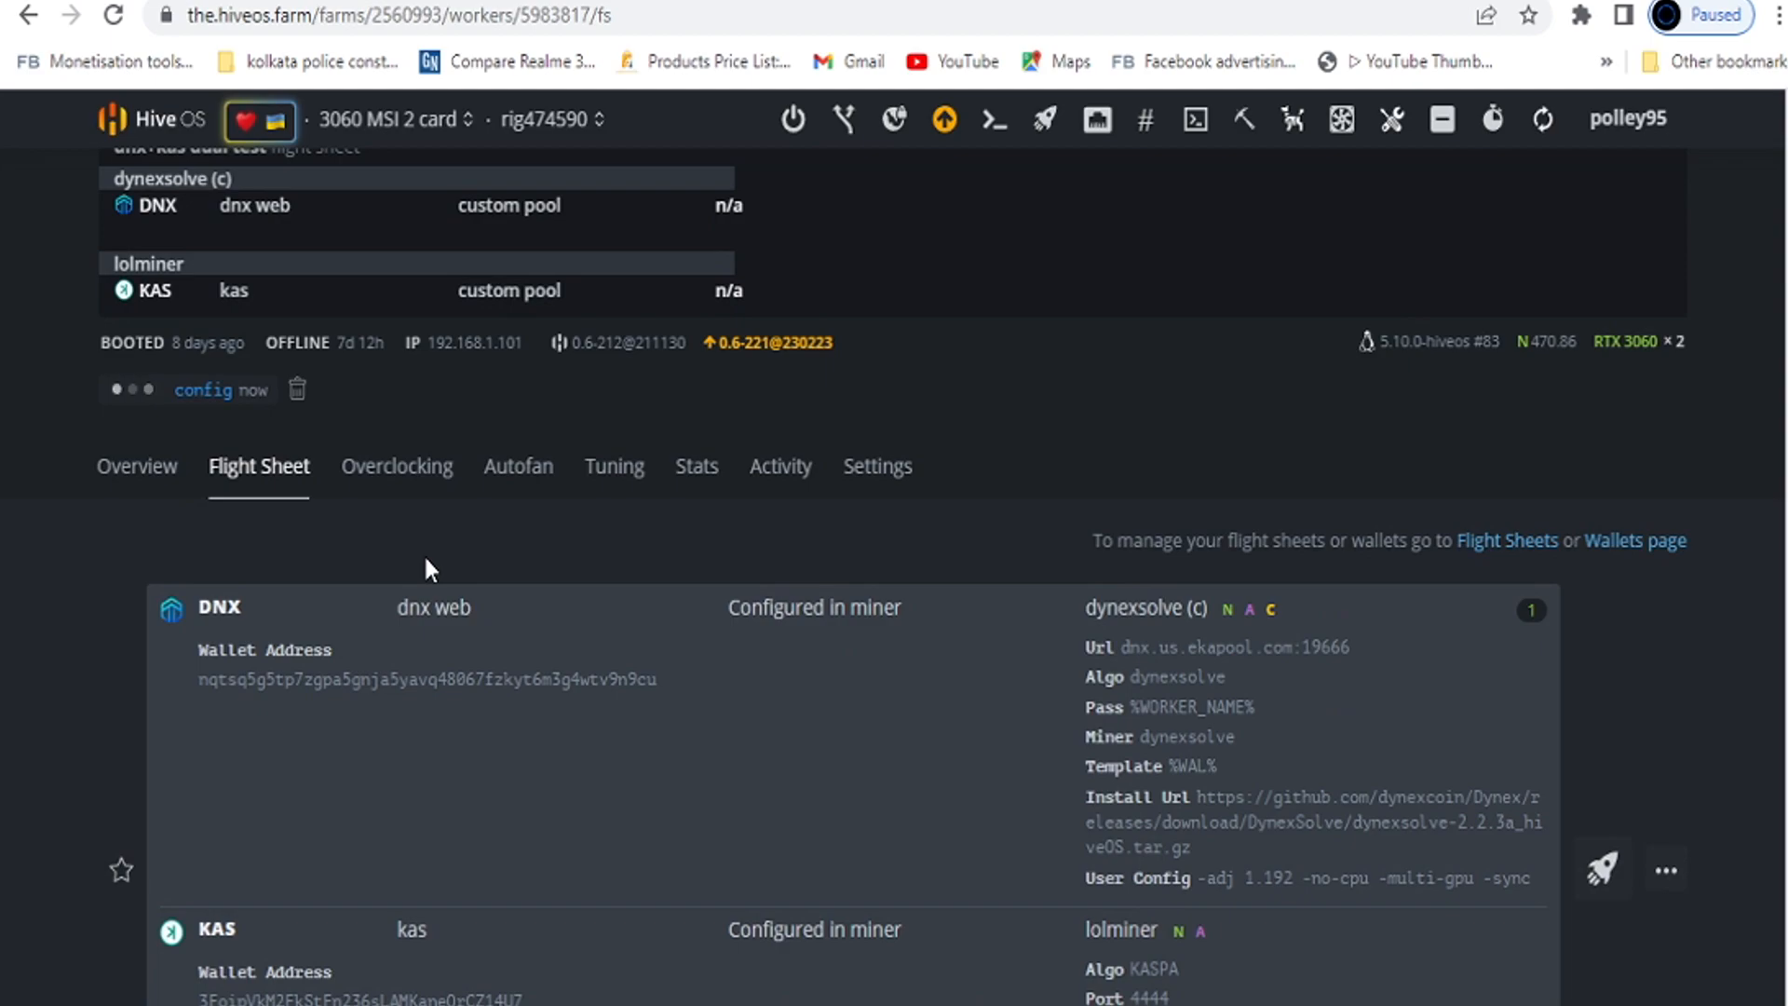
{"action": "left_click", "coordinate": [550, 480]}
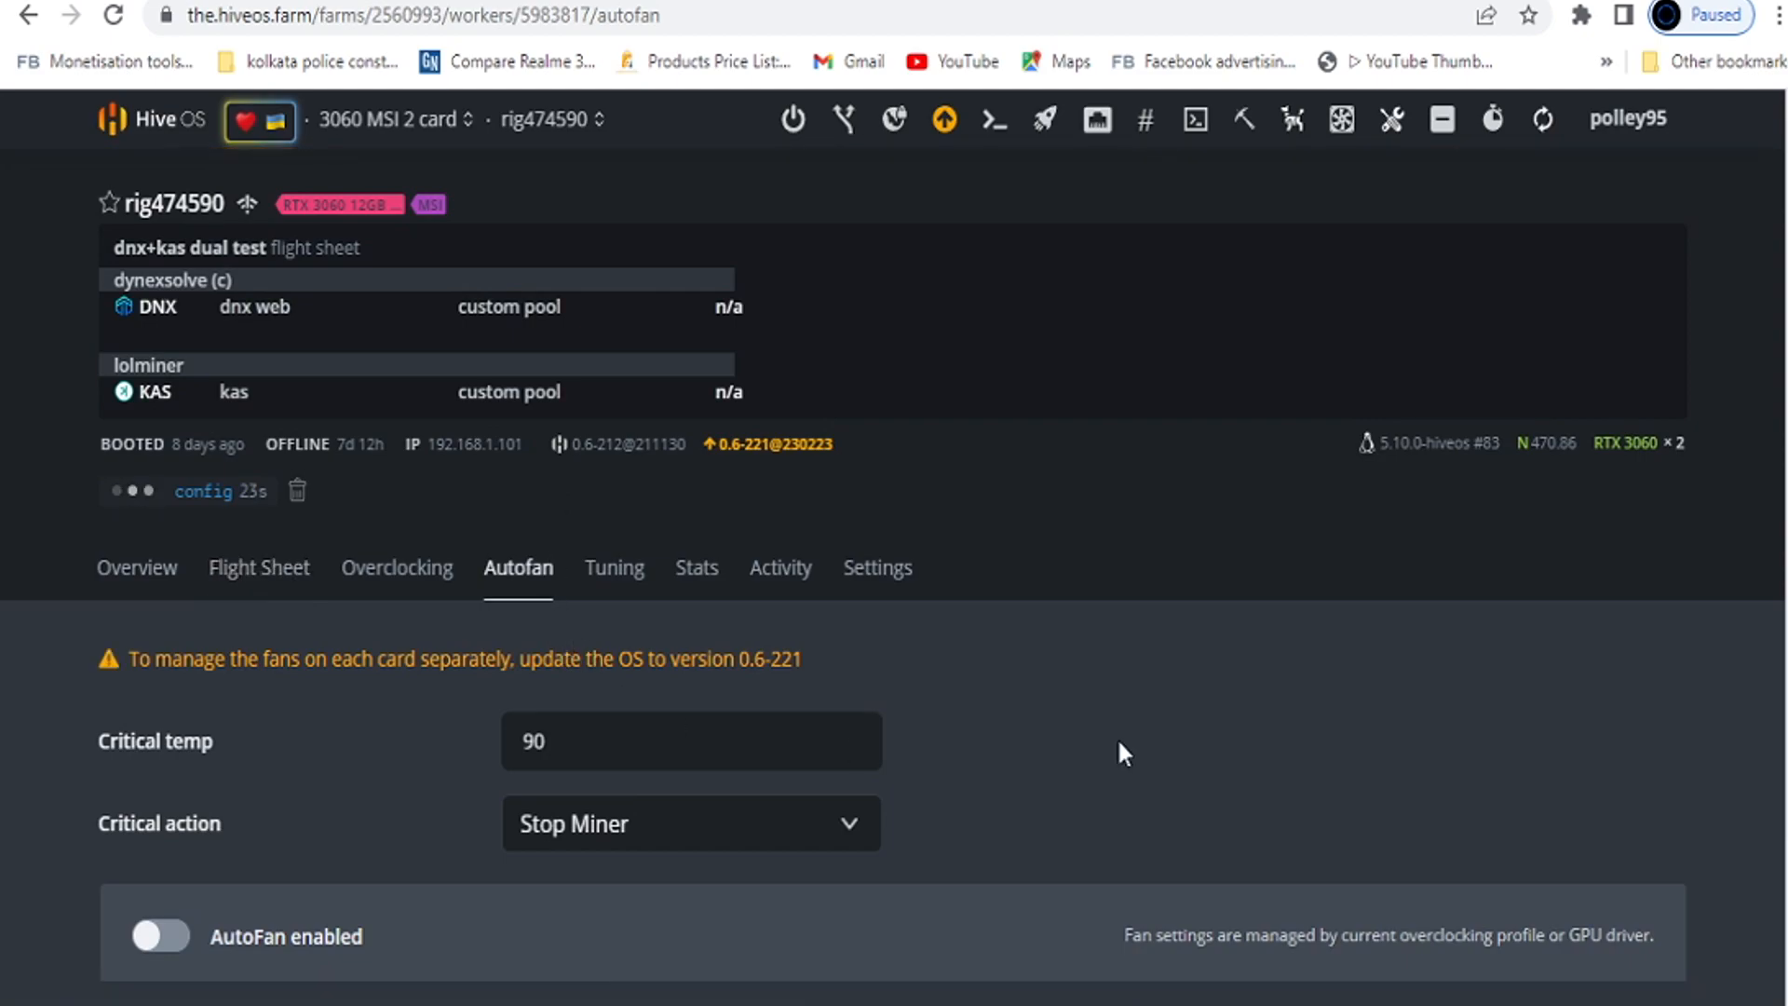
{"action": "scroll", "coordinate": [1020, 763], "scroll_direction": "down", "scroll_amount": 1}
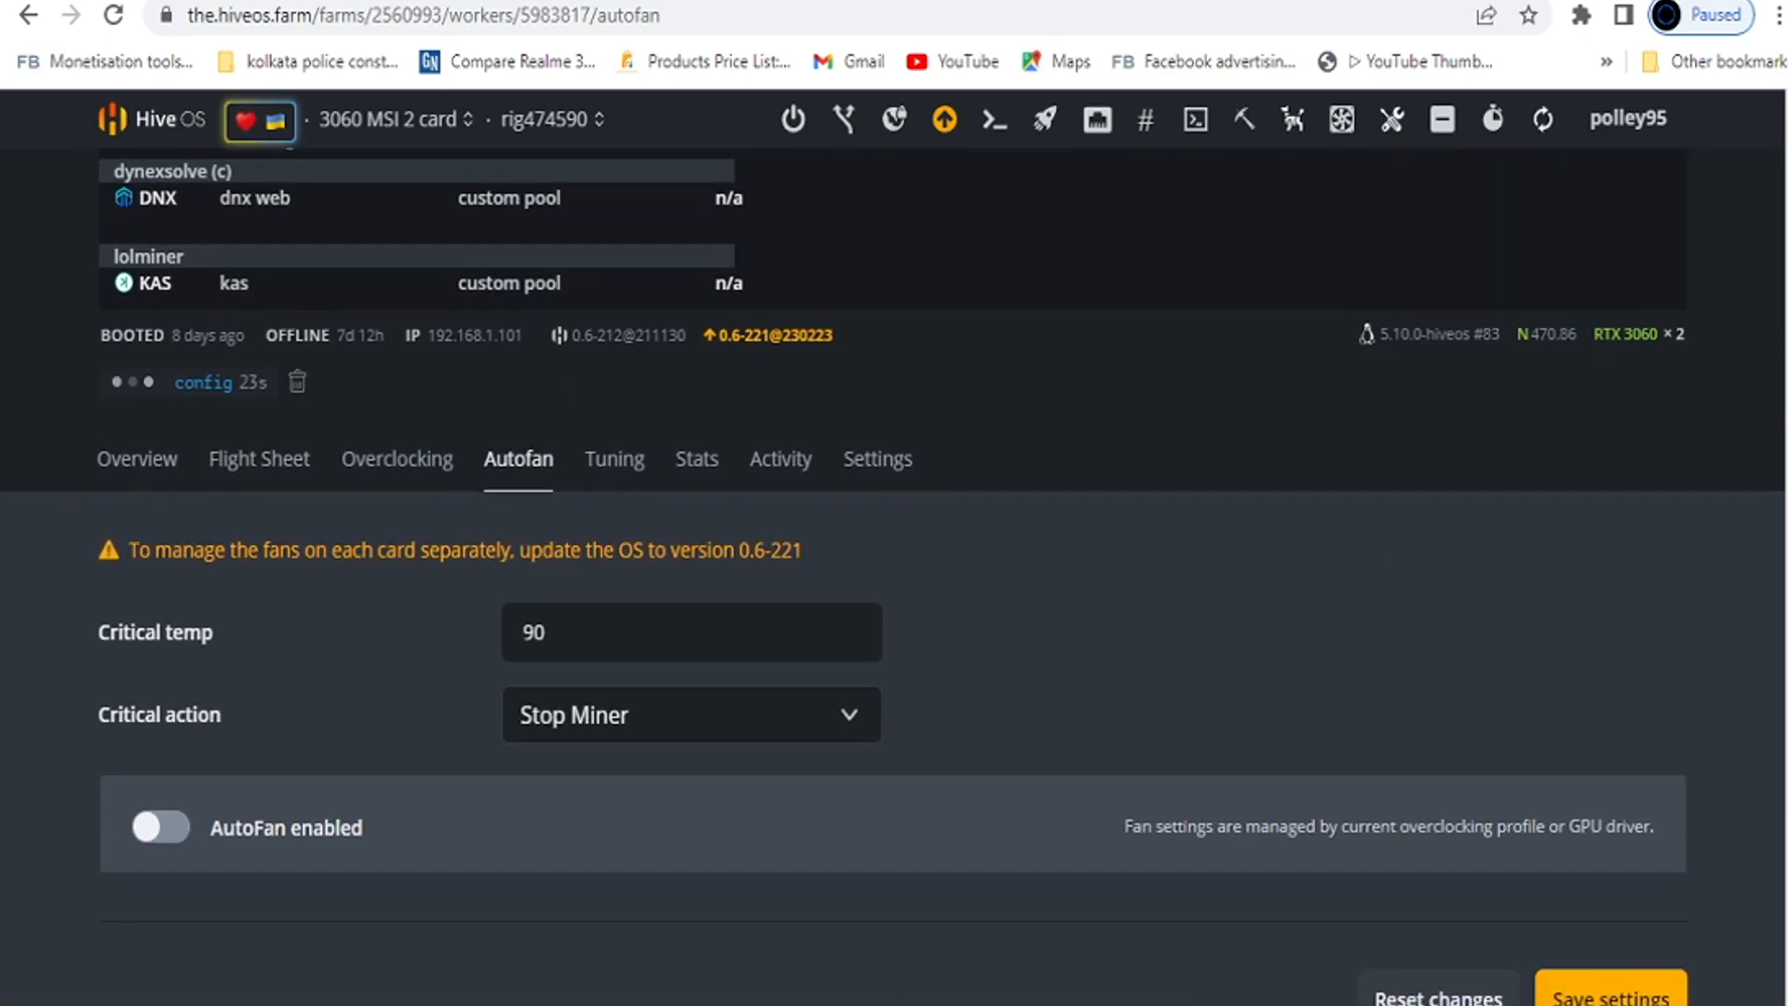
{"action": "scroll", "coordinate": [207, 333], "scroll_direction": "up", "scroll_amount": 1}
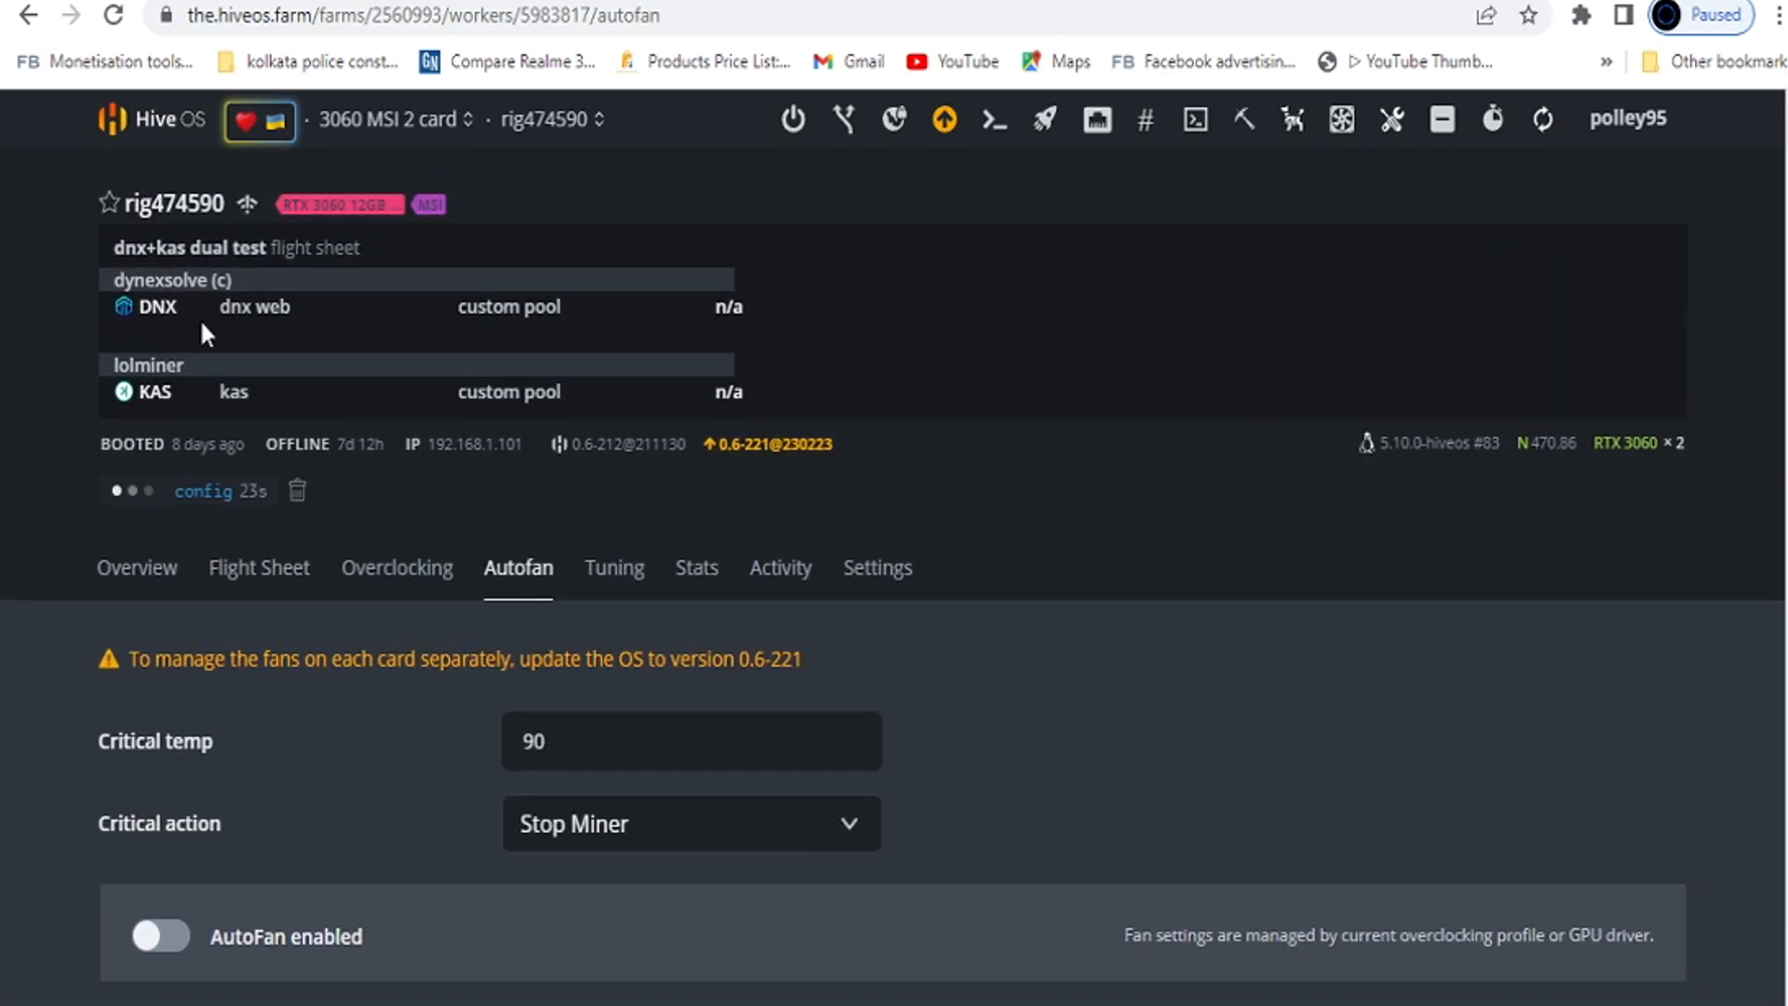
Look through the account's event log and its mobile push notification settings.
{"action": "left_click", "coordinate": [169, 121]}
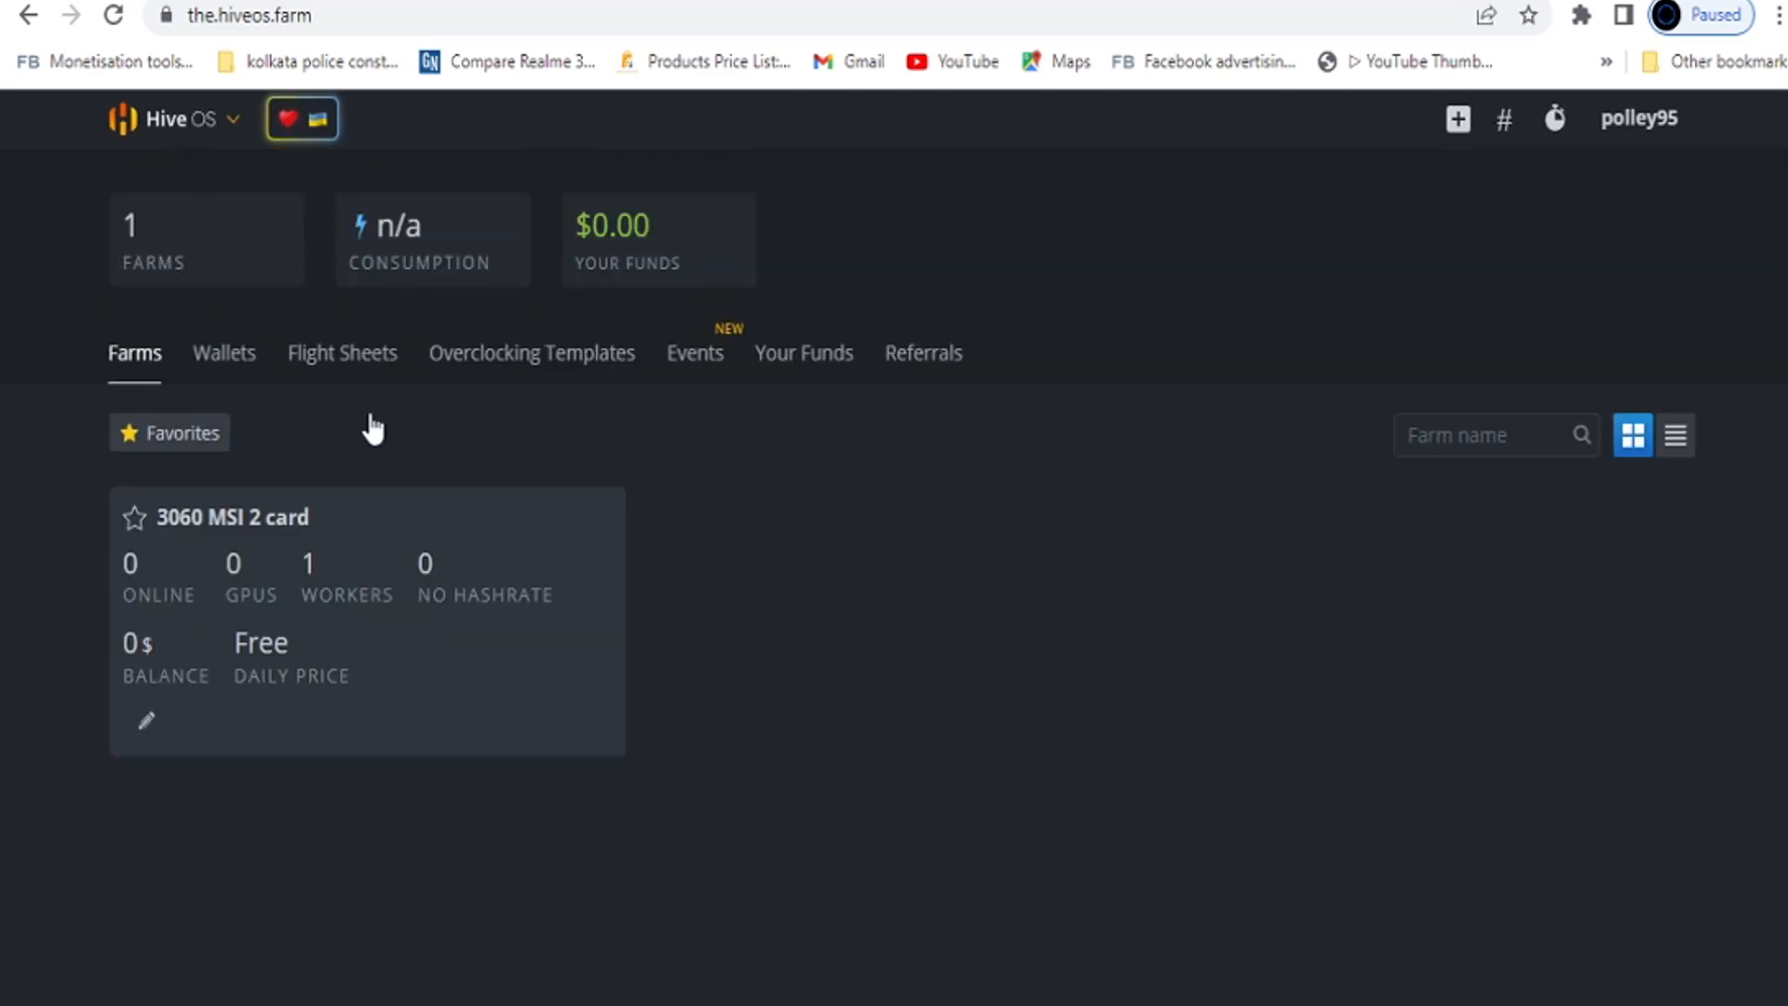
{"action": "left_click", "coordinate": [724, 361]}
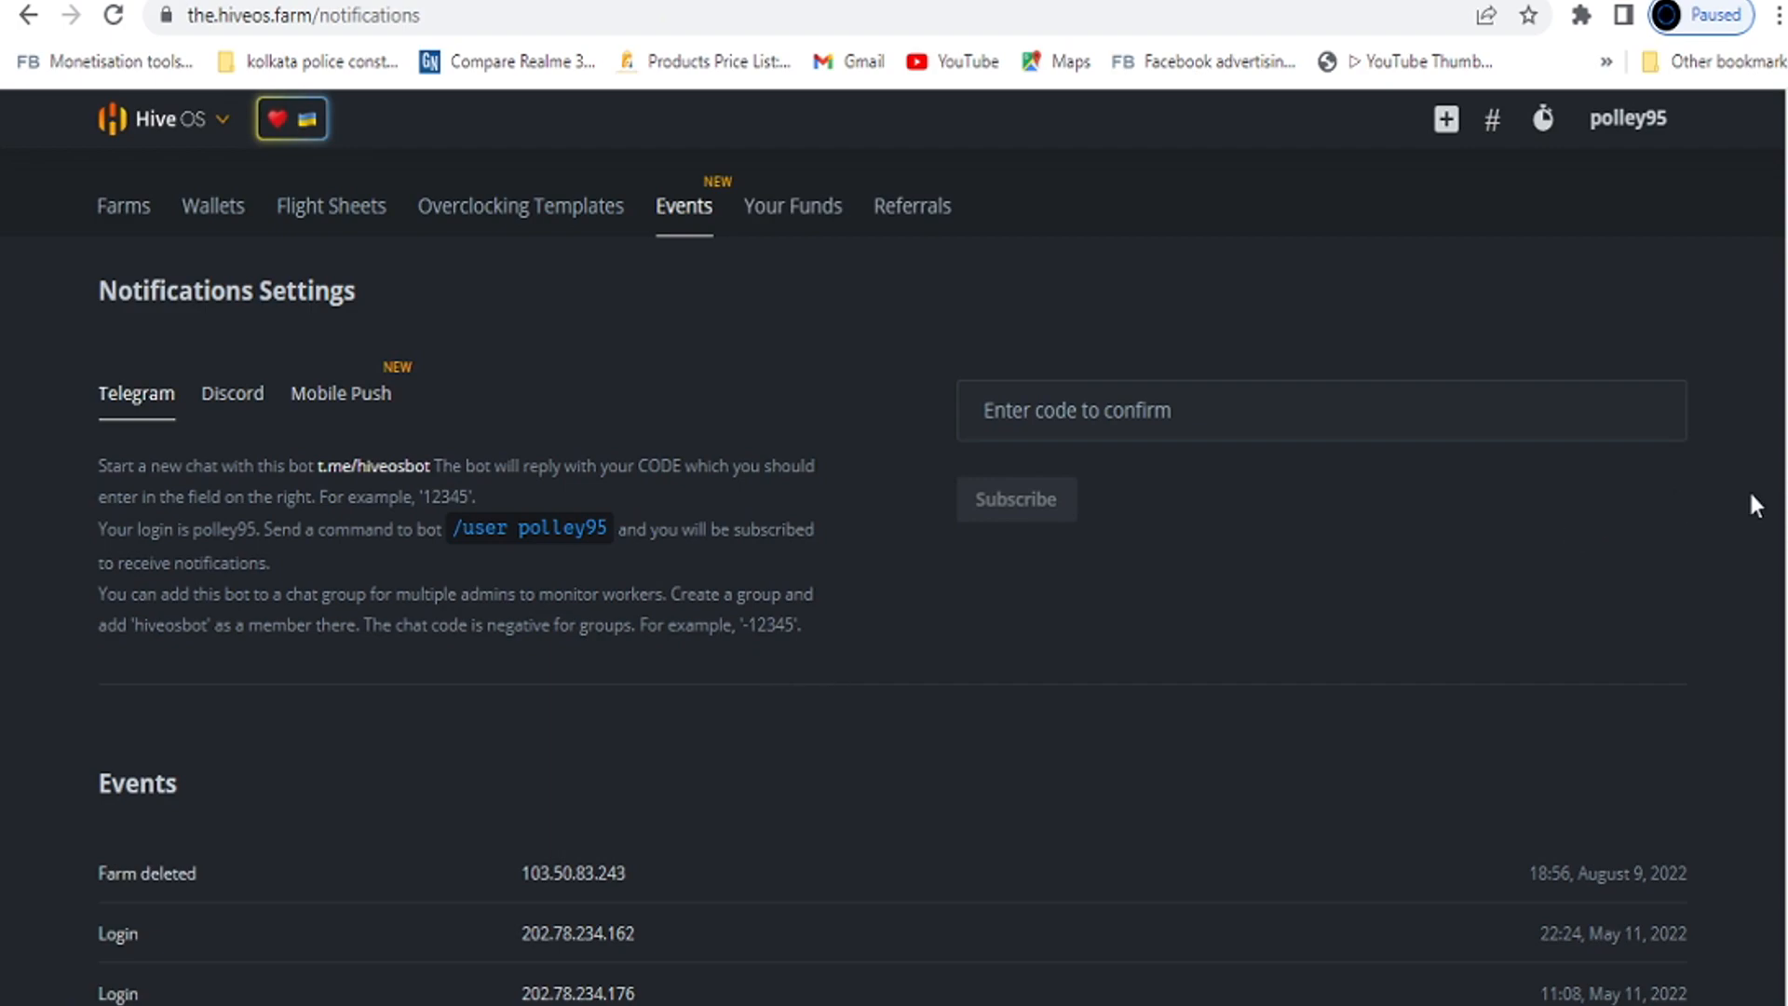
{"action": "scroll", "coordinate": [1754, 503], "scroll_direction": "down", "scroll_amount": 3}
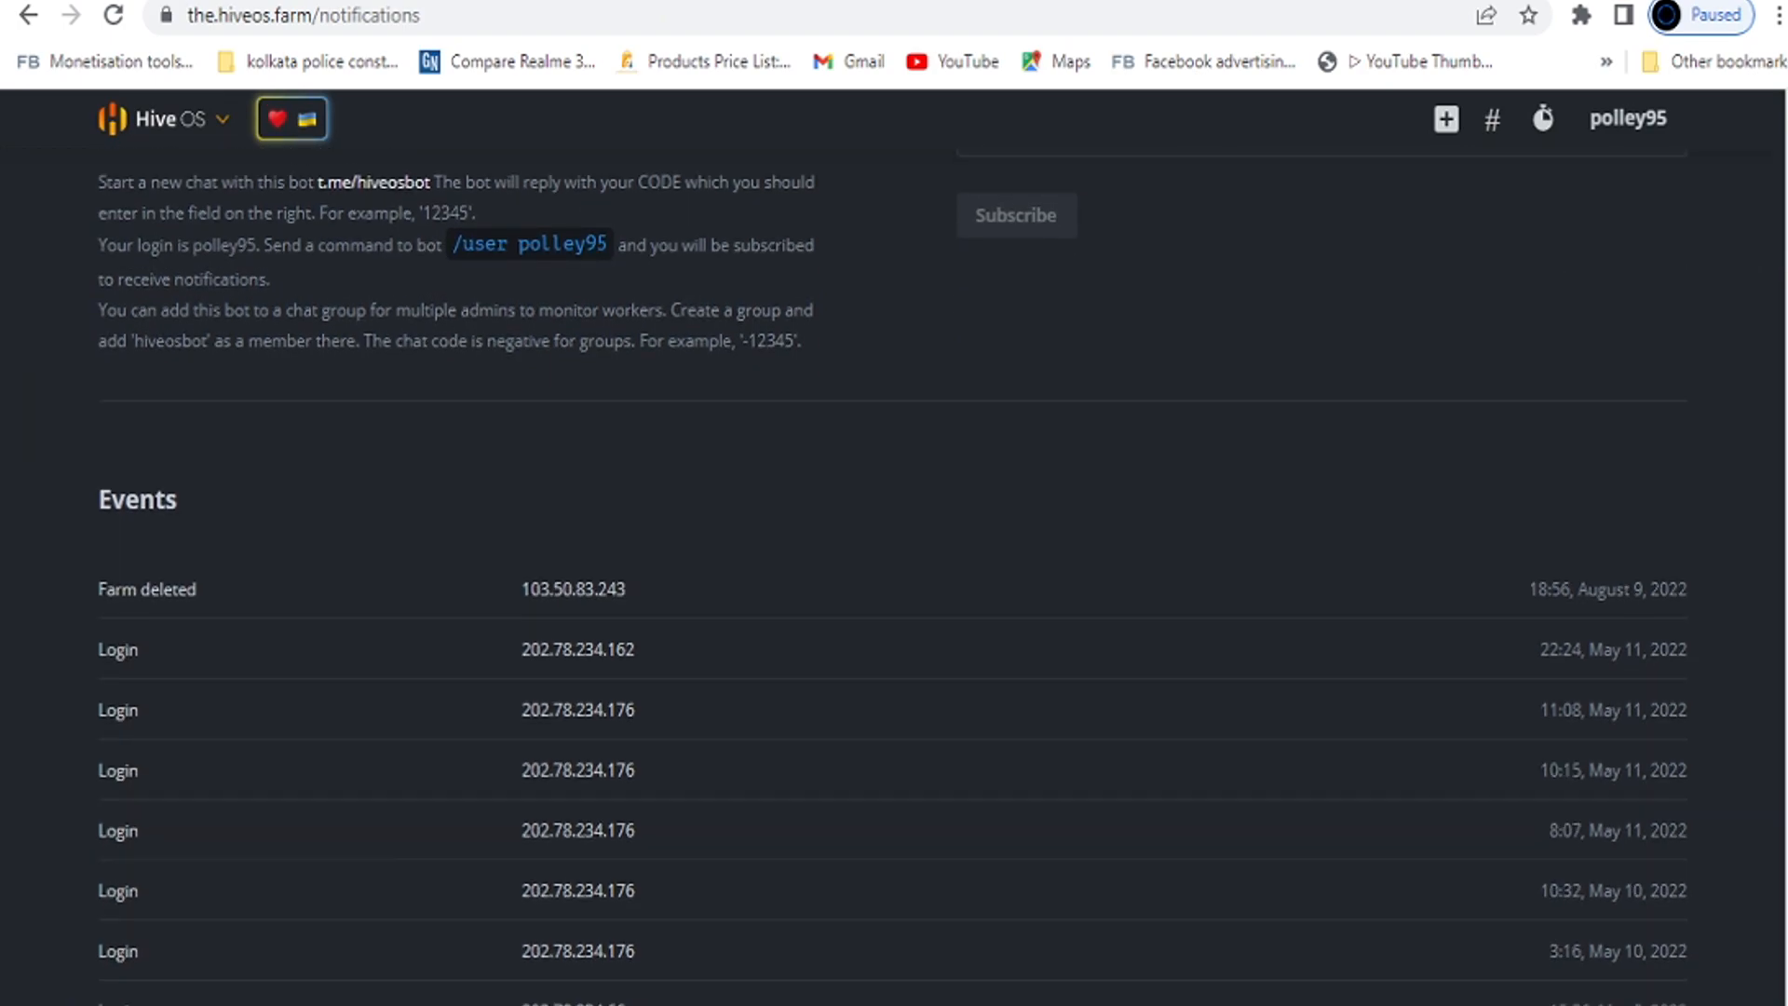
{"action": "scroll", "coordinate": [894, 577], "scroll_direction": "down", "scroll_amount": 5}
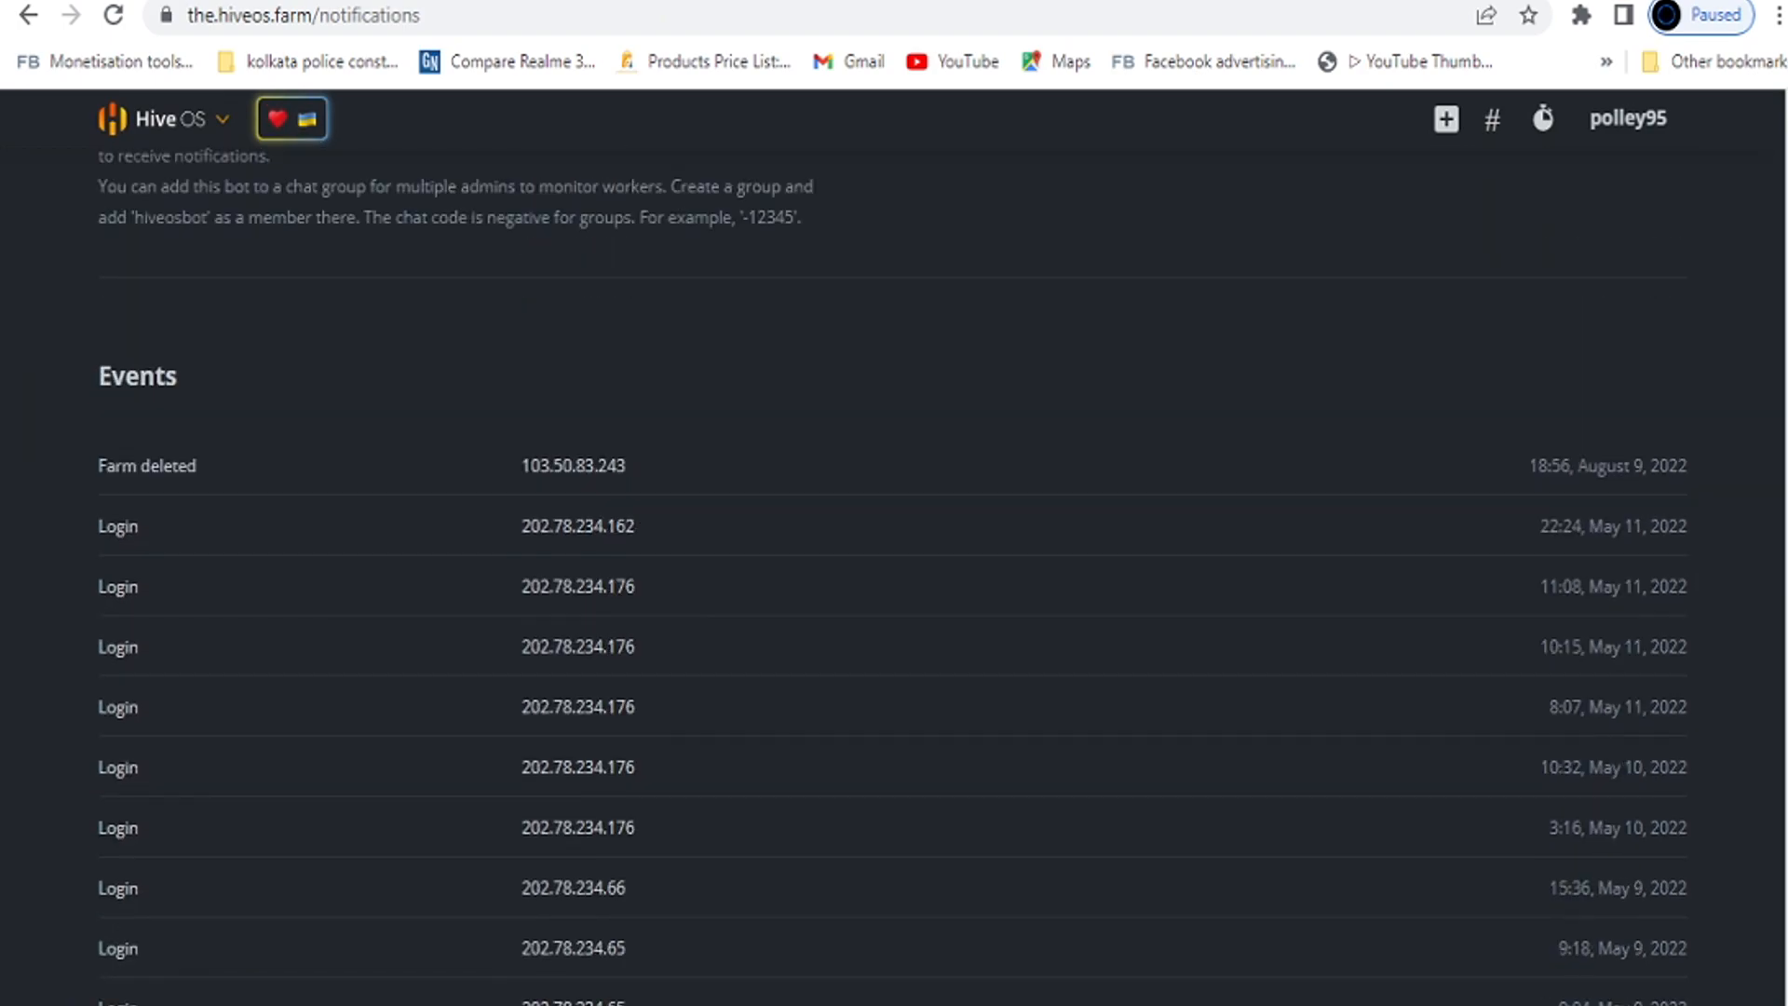
{"action": "left_click_drag", "start_coordinate": [1786, 419], "coordinate": [1785, 88]}
{"action": "left_click", "coordinate": [372, 410]}
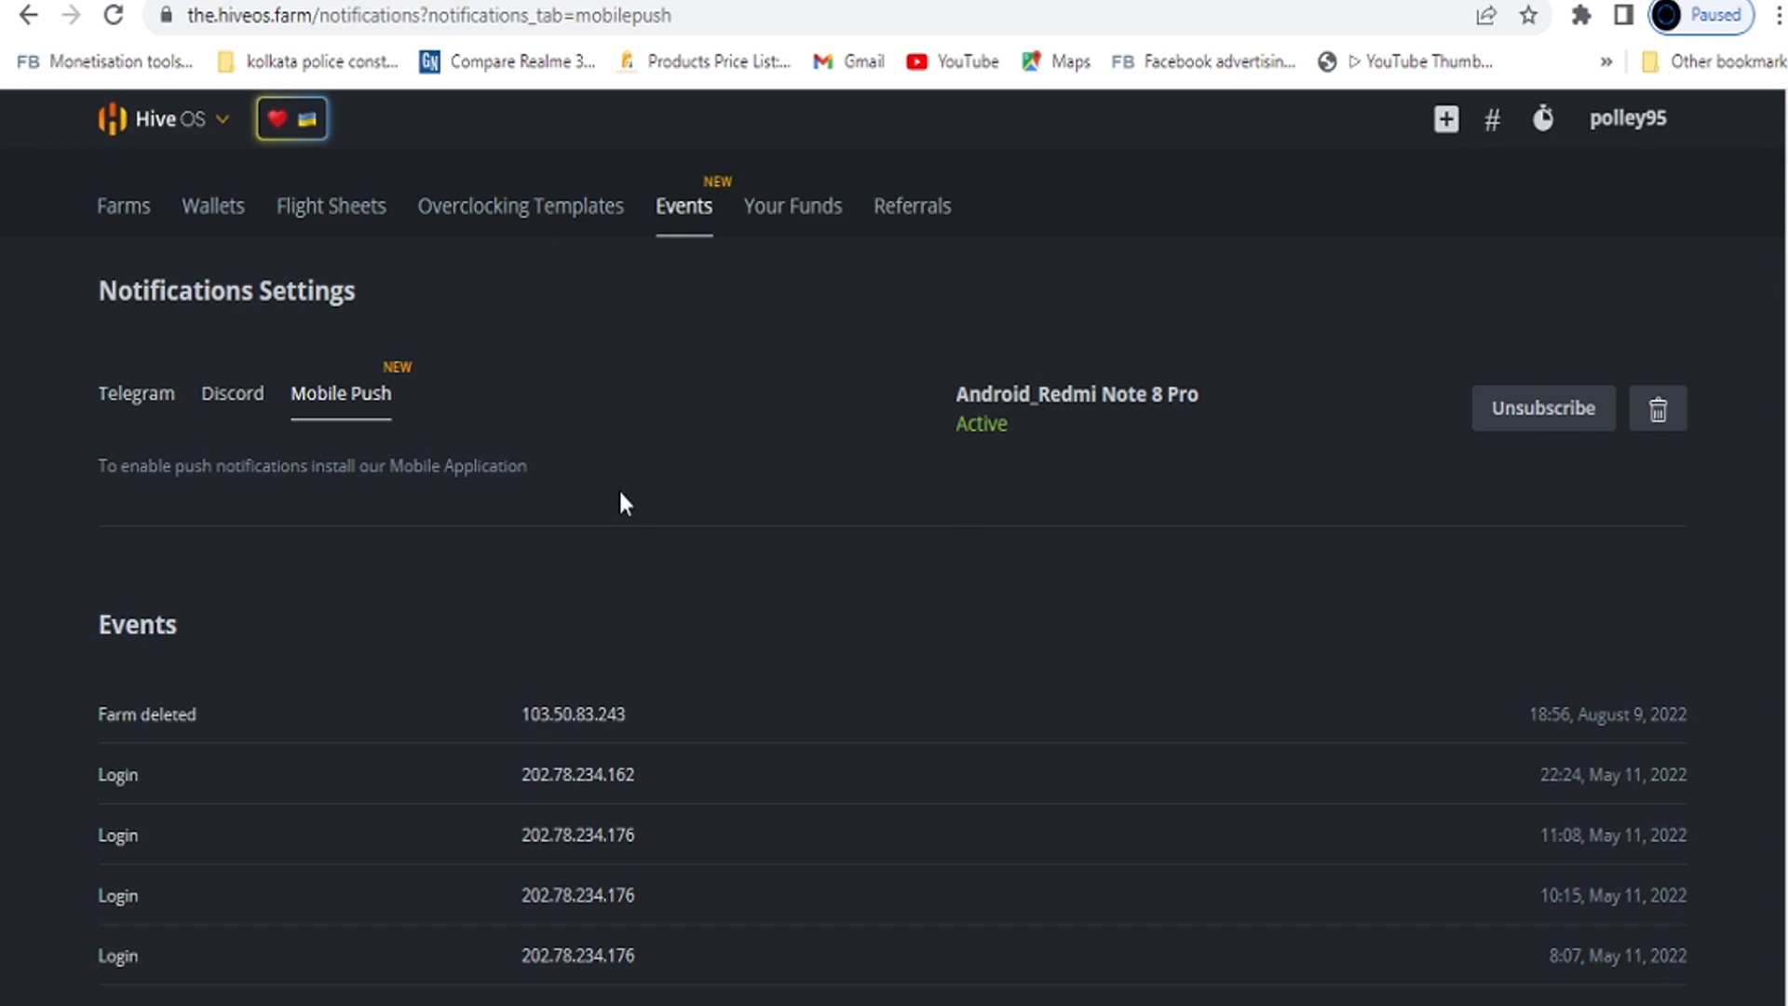
Return to rig474590 in the 3060 MSI 2 card farm and review its assigned flight sheet.
{"action": "left_click", "coordinate": [140, 210]}
{"action": "left_click", "coordinate": [232, 650]}
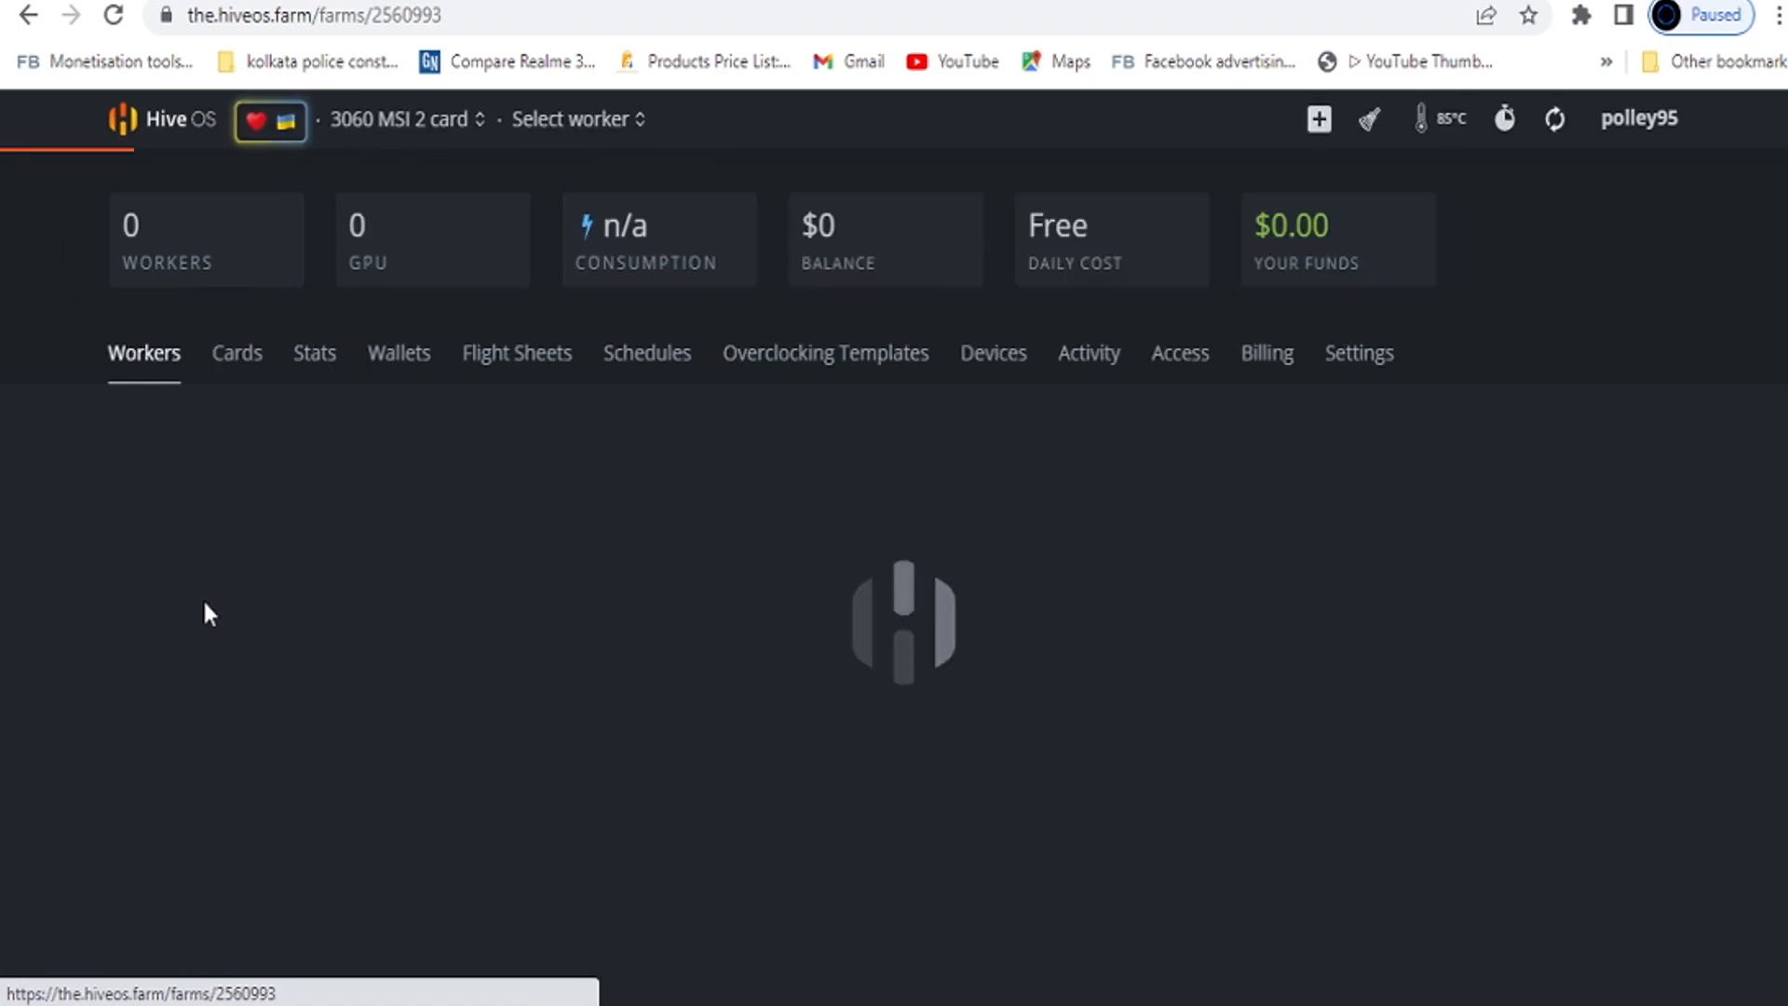
{"action": "left_click", "coordinate": [224, 525]}
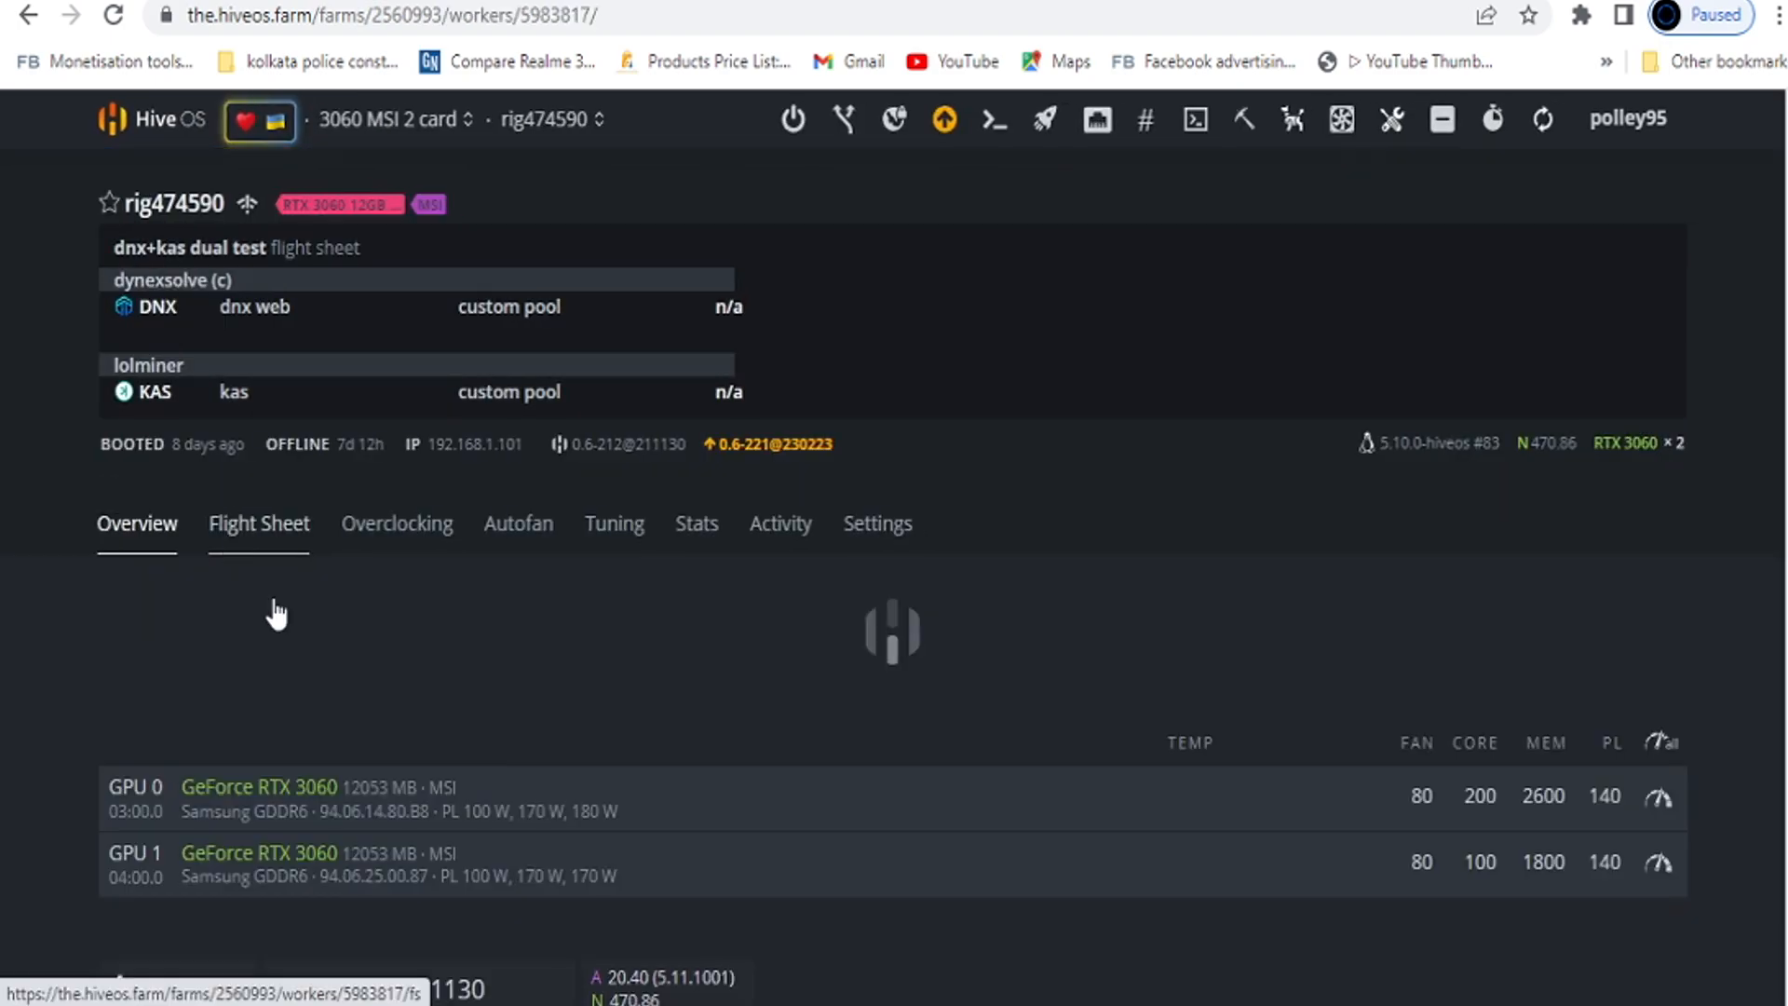
{"action": "left_click", "coordinate": [282, 539]}
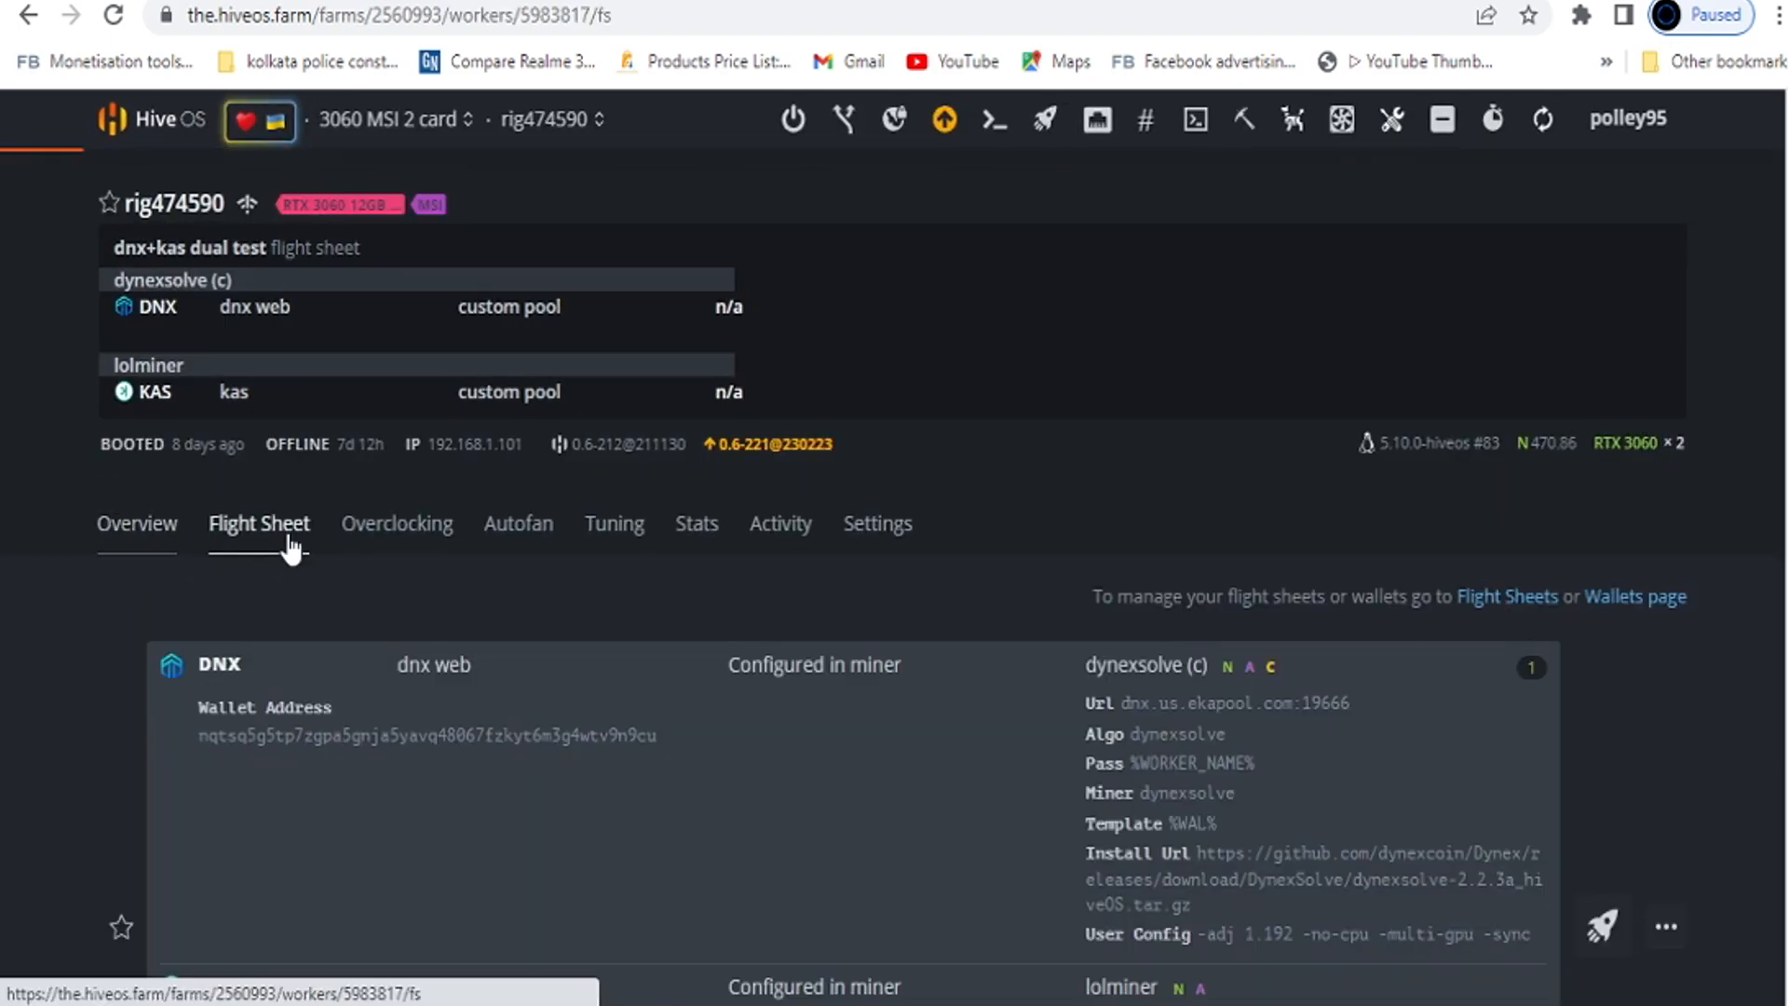
{"action": "scroll", "coordinate": [1397, 658], "scroll_direction": "down", "scroll_amount": 3}
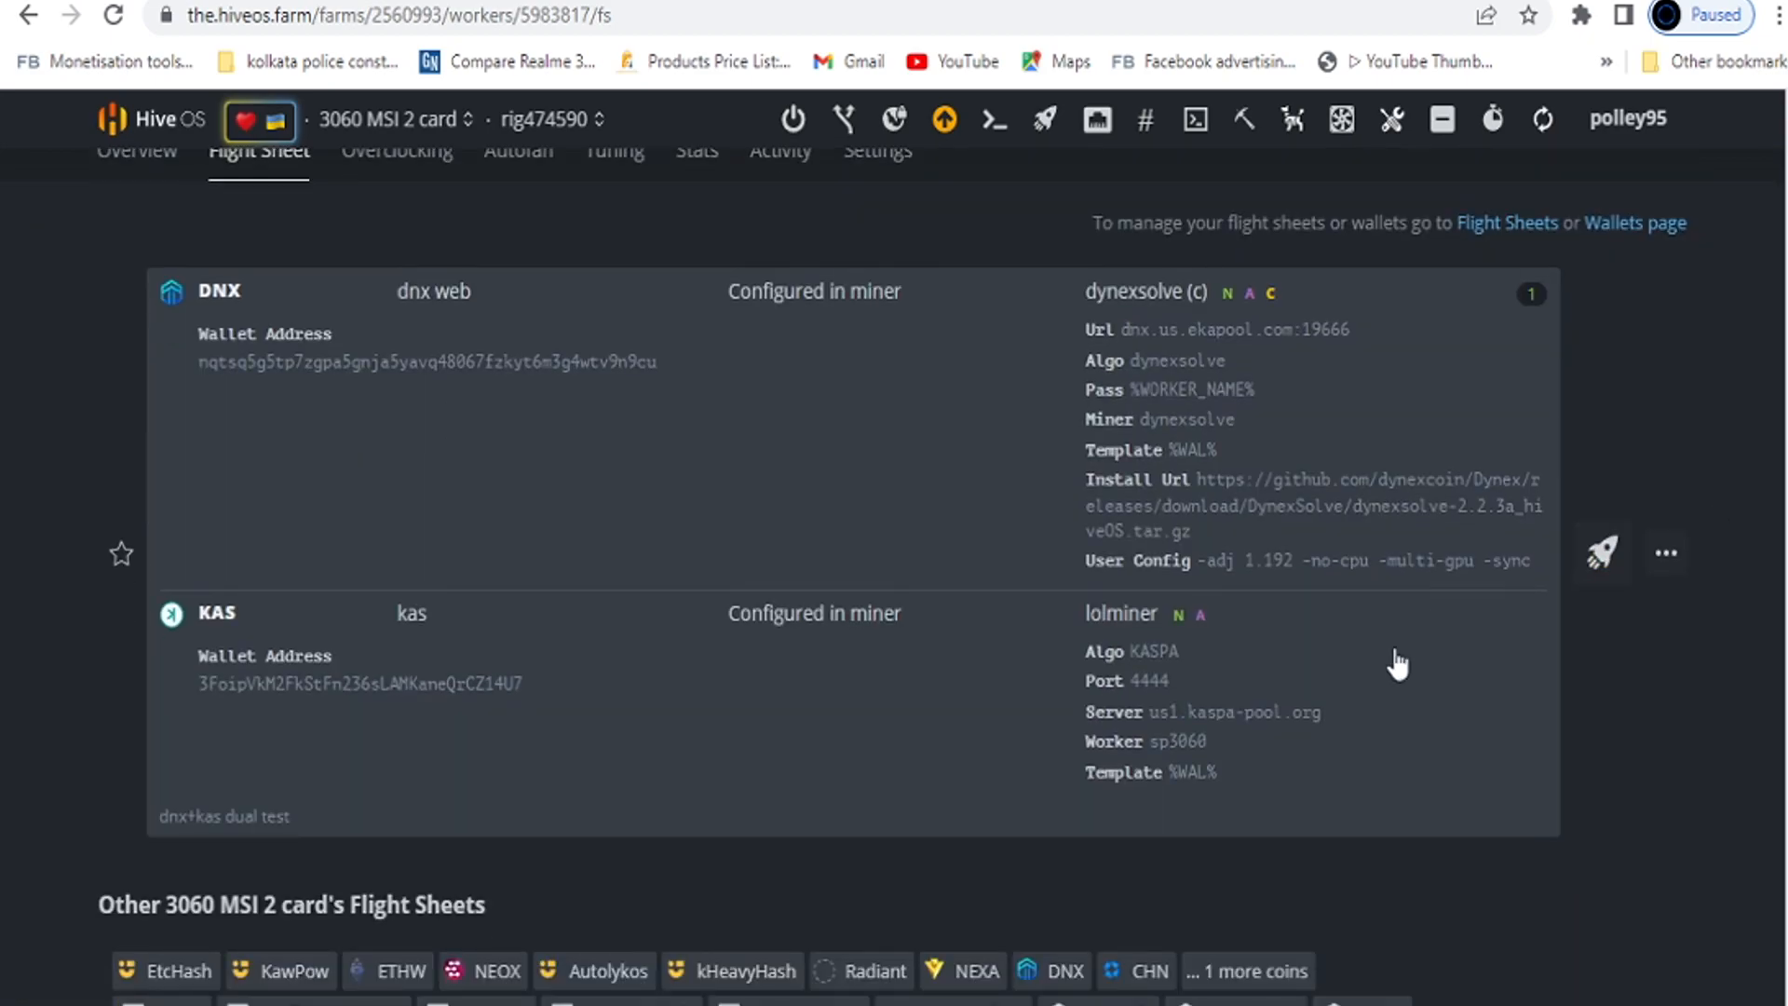
{"action": "scroll", "coordinate": [388, 538], "scroll_direction": "up", "scroll_amount": 3}
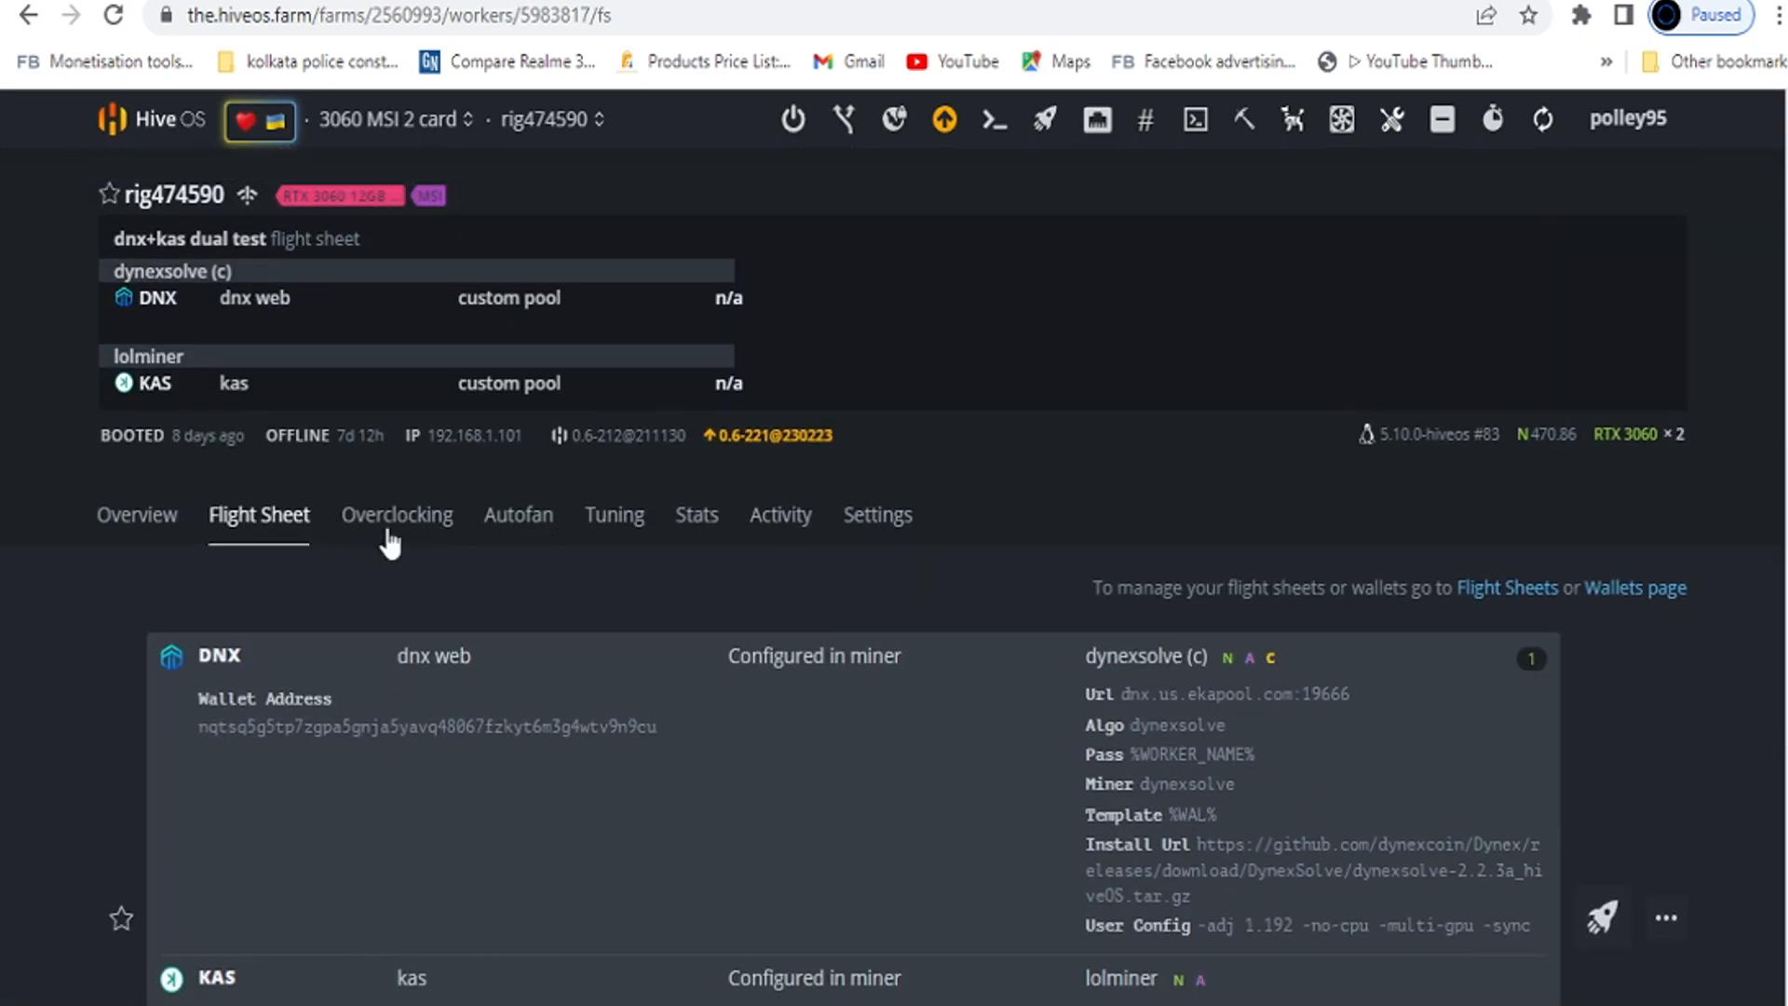
Set GPU 1's memory clock to 1100 MHz and power limit to 135 W in rig474590's overview, and apply the overclock.
{"action": "left_click", "coordinate": [138, 522]}
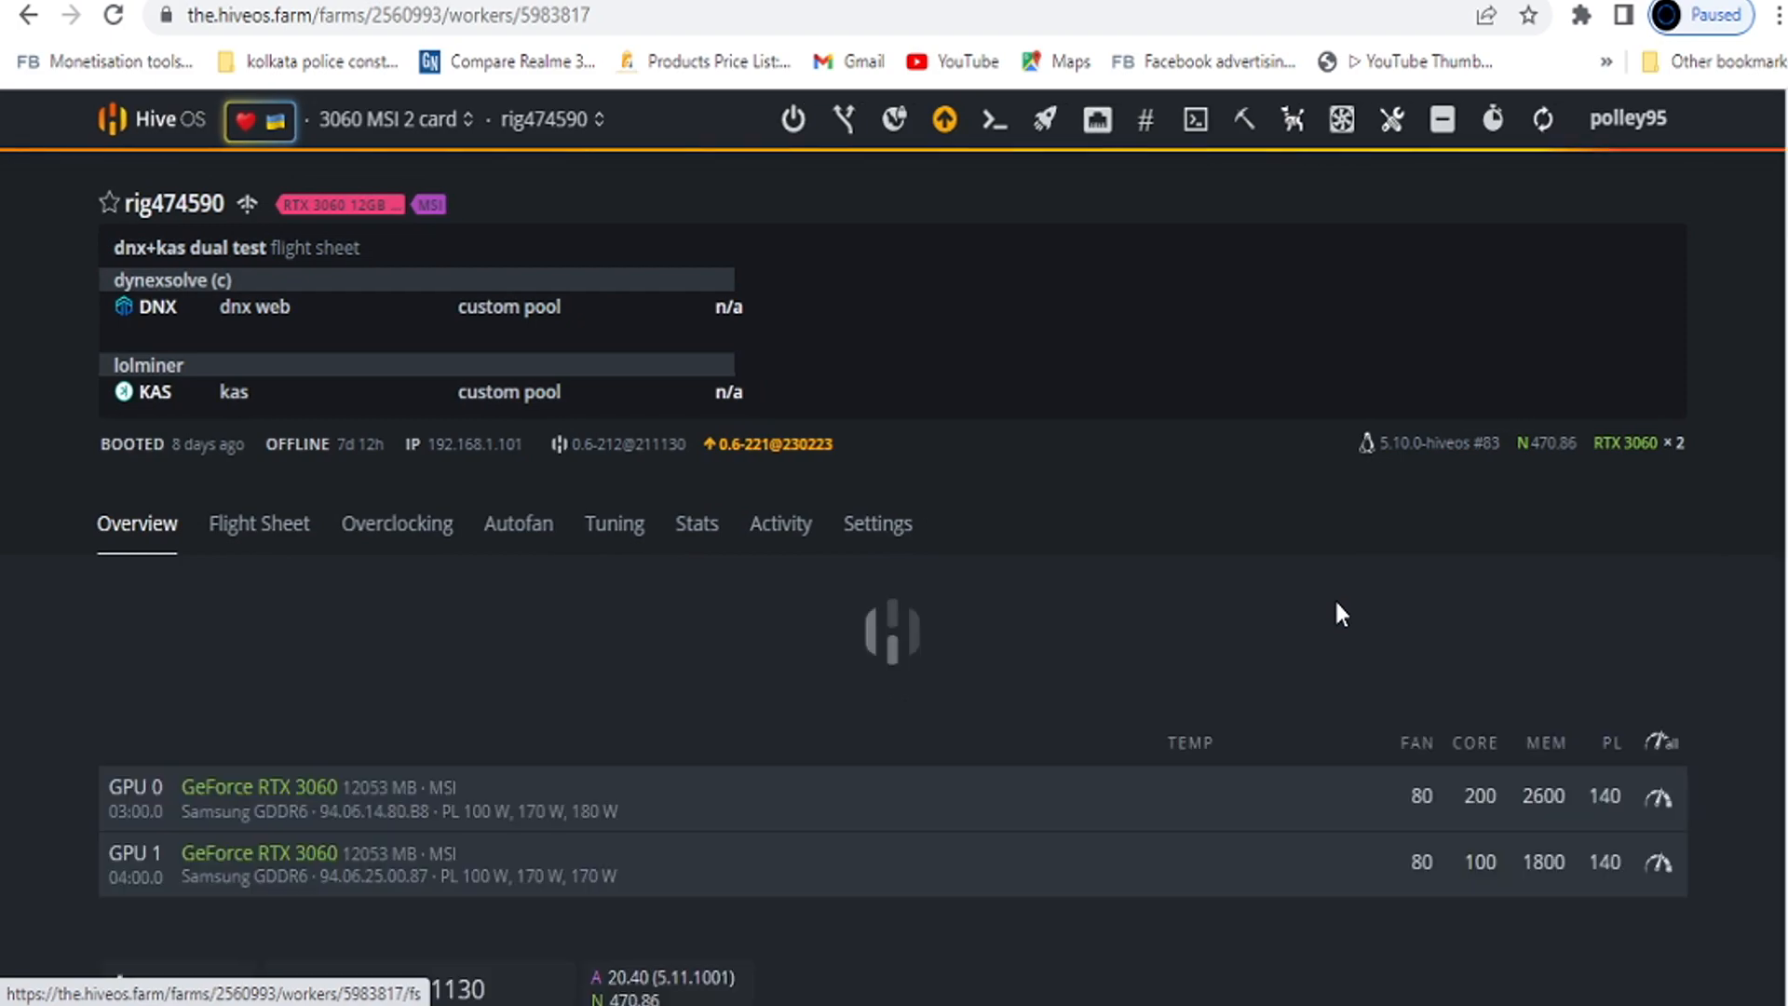
{"action": "scroll", "coordinate": [1650, 745], "scroll_direction": "down", "scroll_amount": 1}
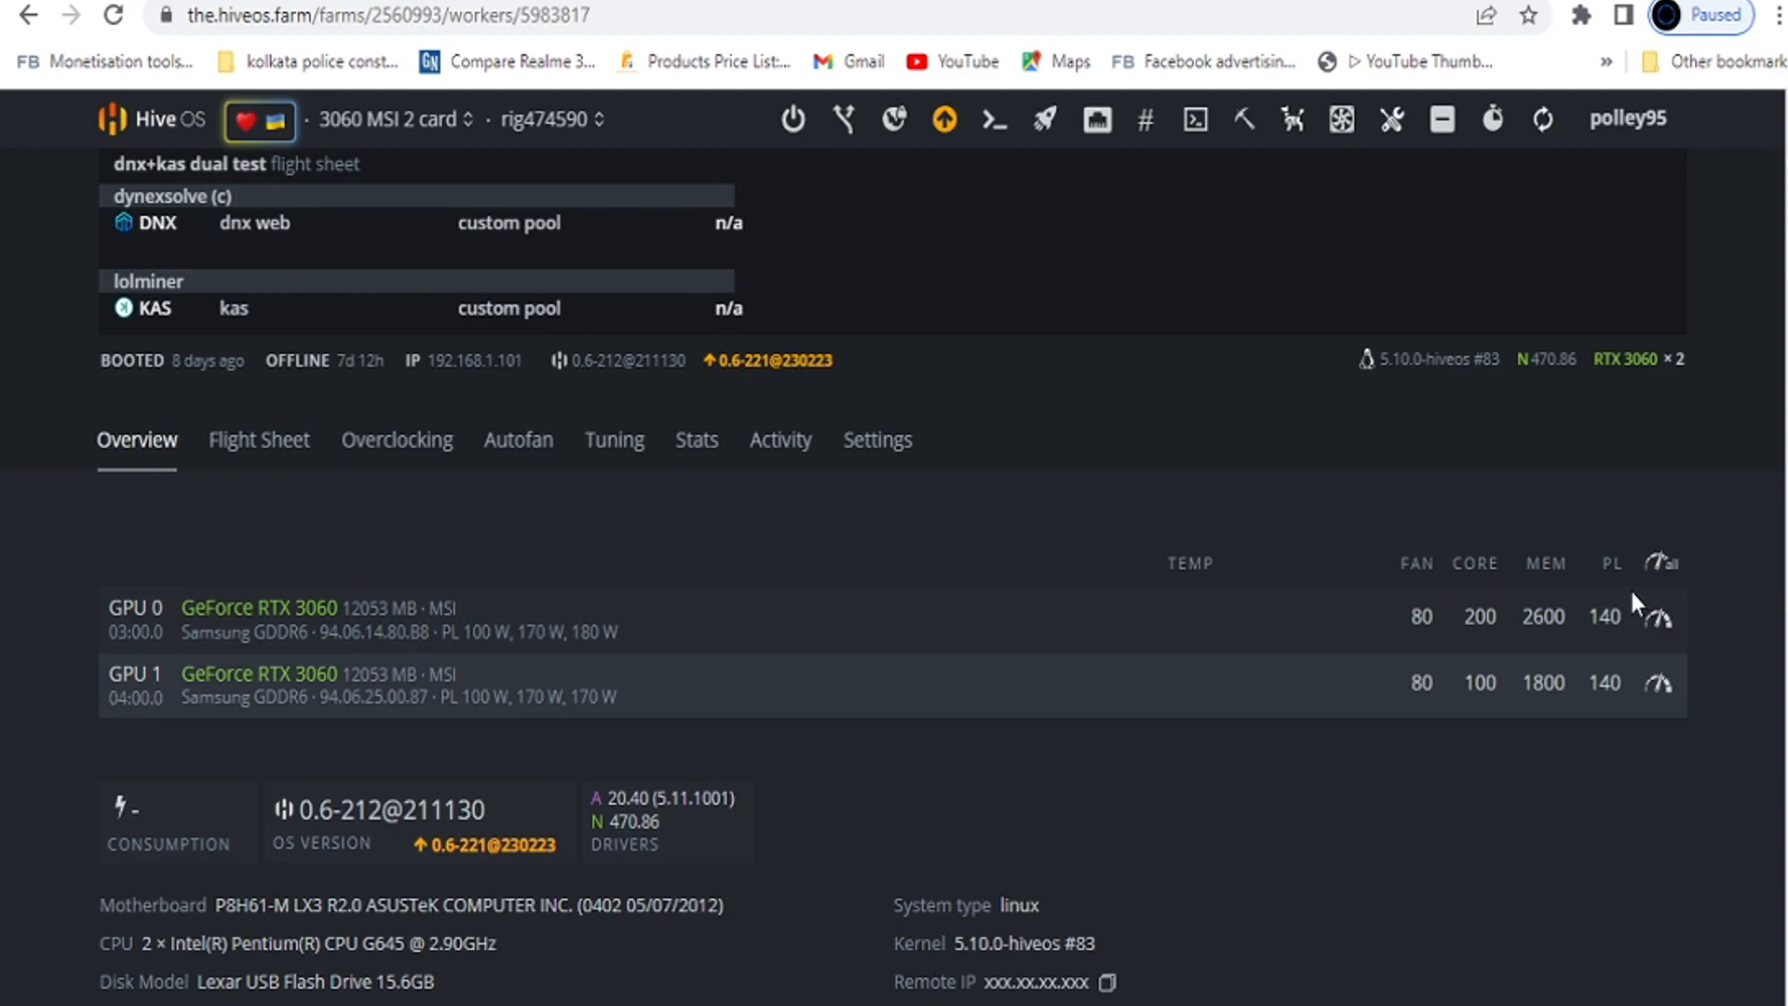
{"action": "left_click", "coordinate": [1658, 689]}
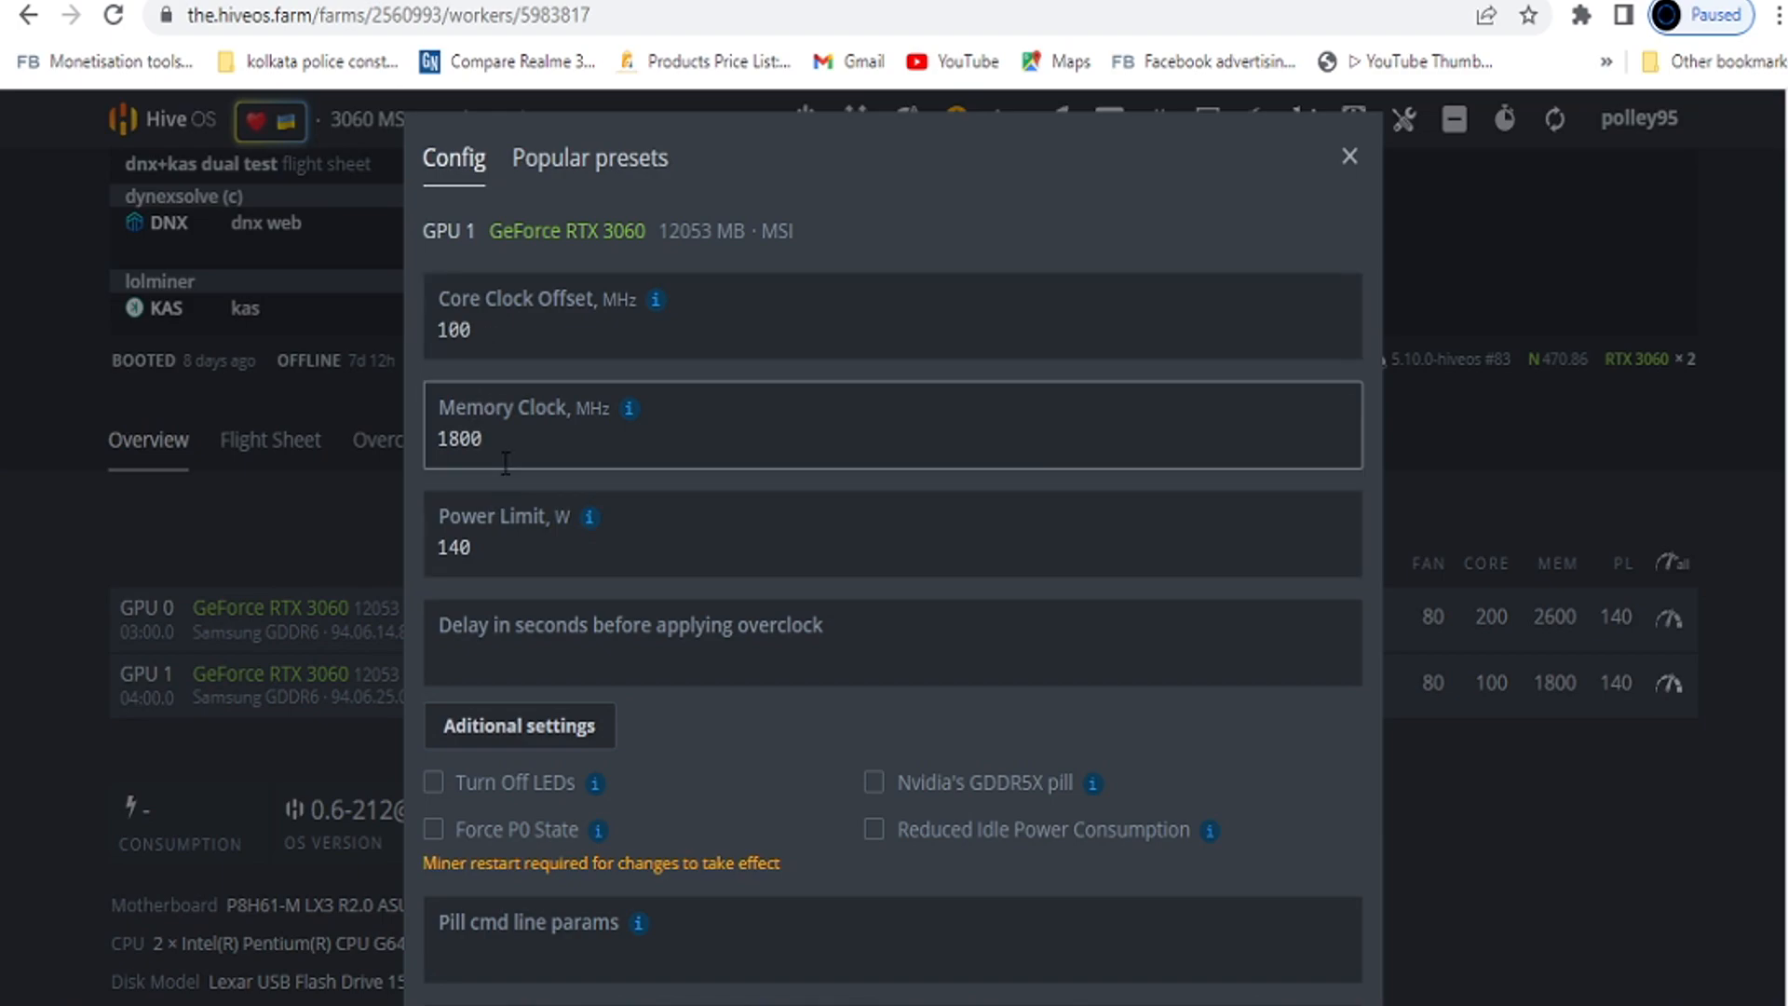
{"action": "left_click_drag", "start_coordinate": [482, 440], "coordinate": [451, 440]}
{"action": "type", "text": "100"}
{"action": "left_click", "coordinate": [486, 572]}
{"action": "left_click_drag", "start_coordinate": [486, 570], "coordinate": [449, 555]}
{"action": "type", "text": "35"}
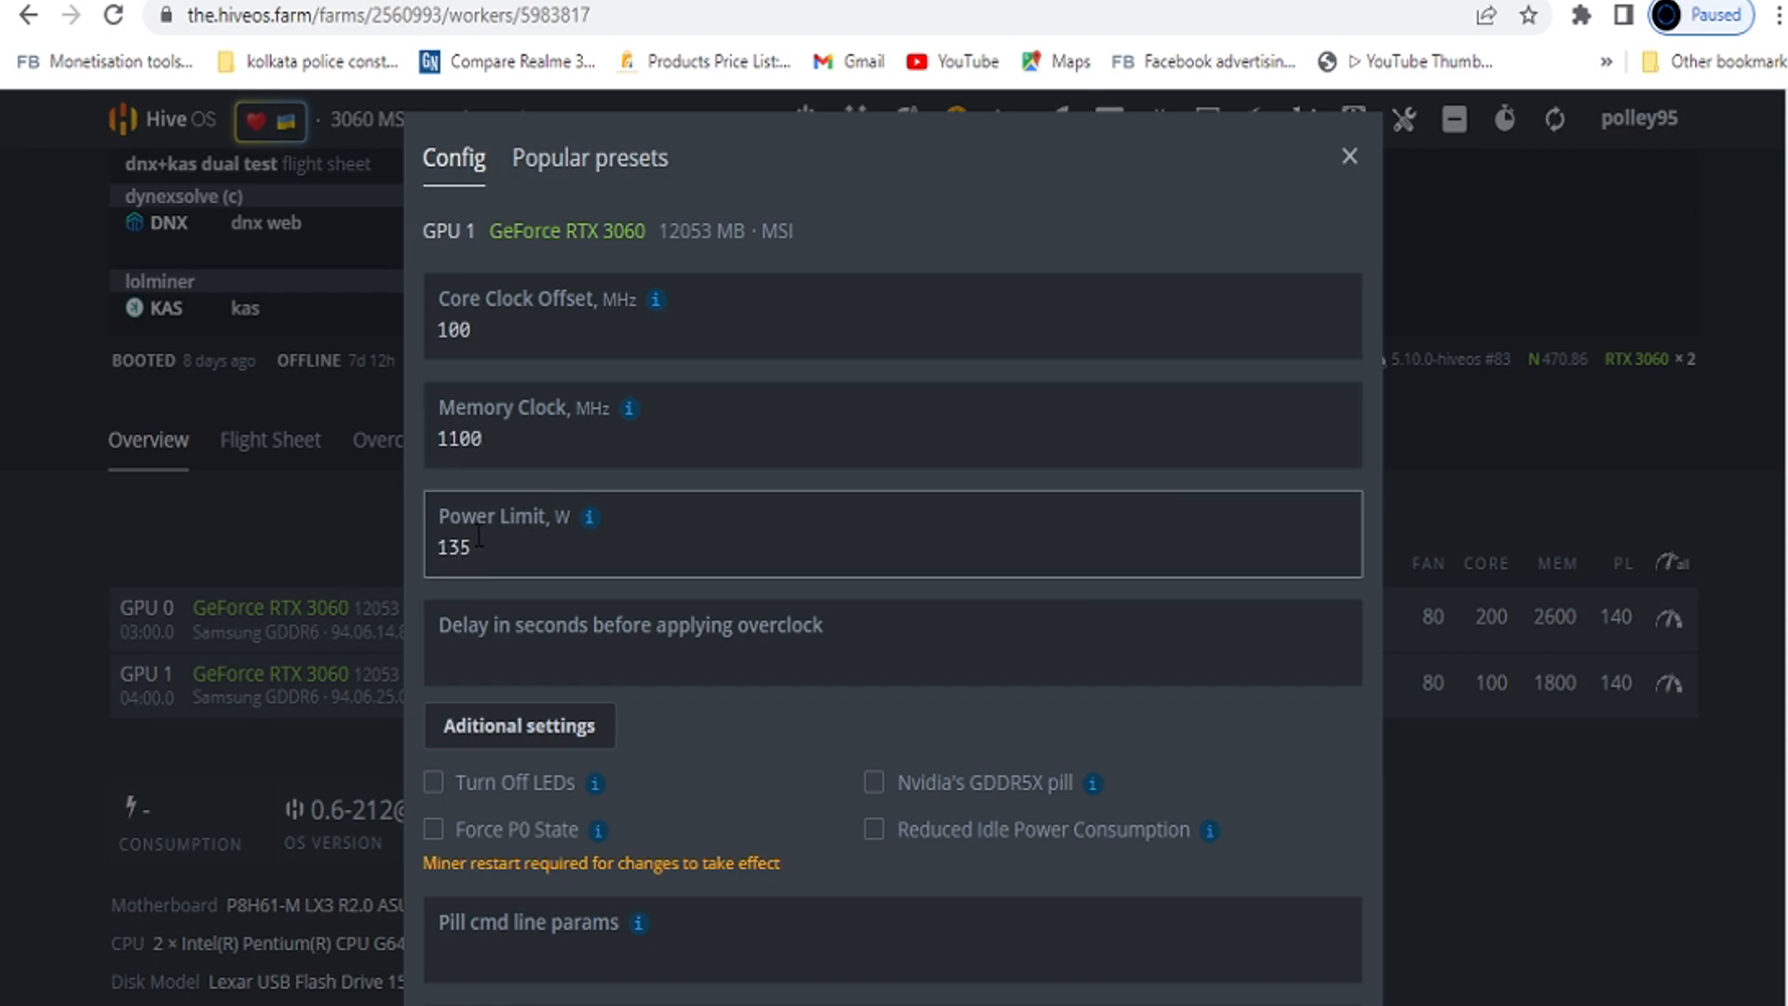
{"action": "scroll", "coordinate": [892, 558], "scroll_direction": "down", "scroll_amount": 3}
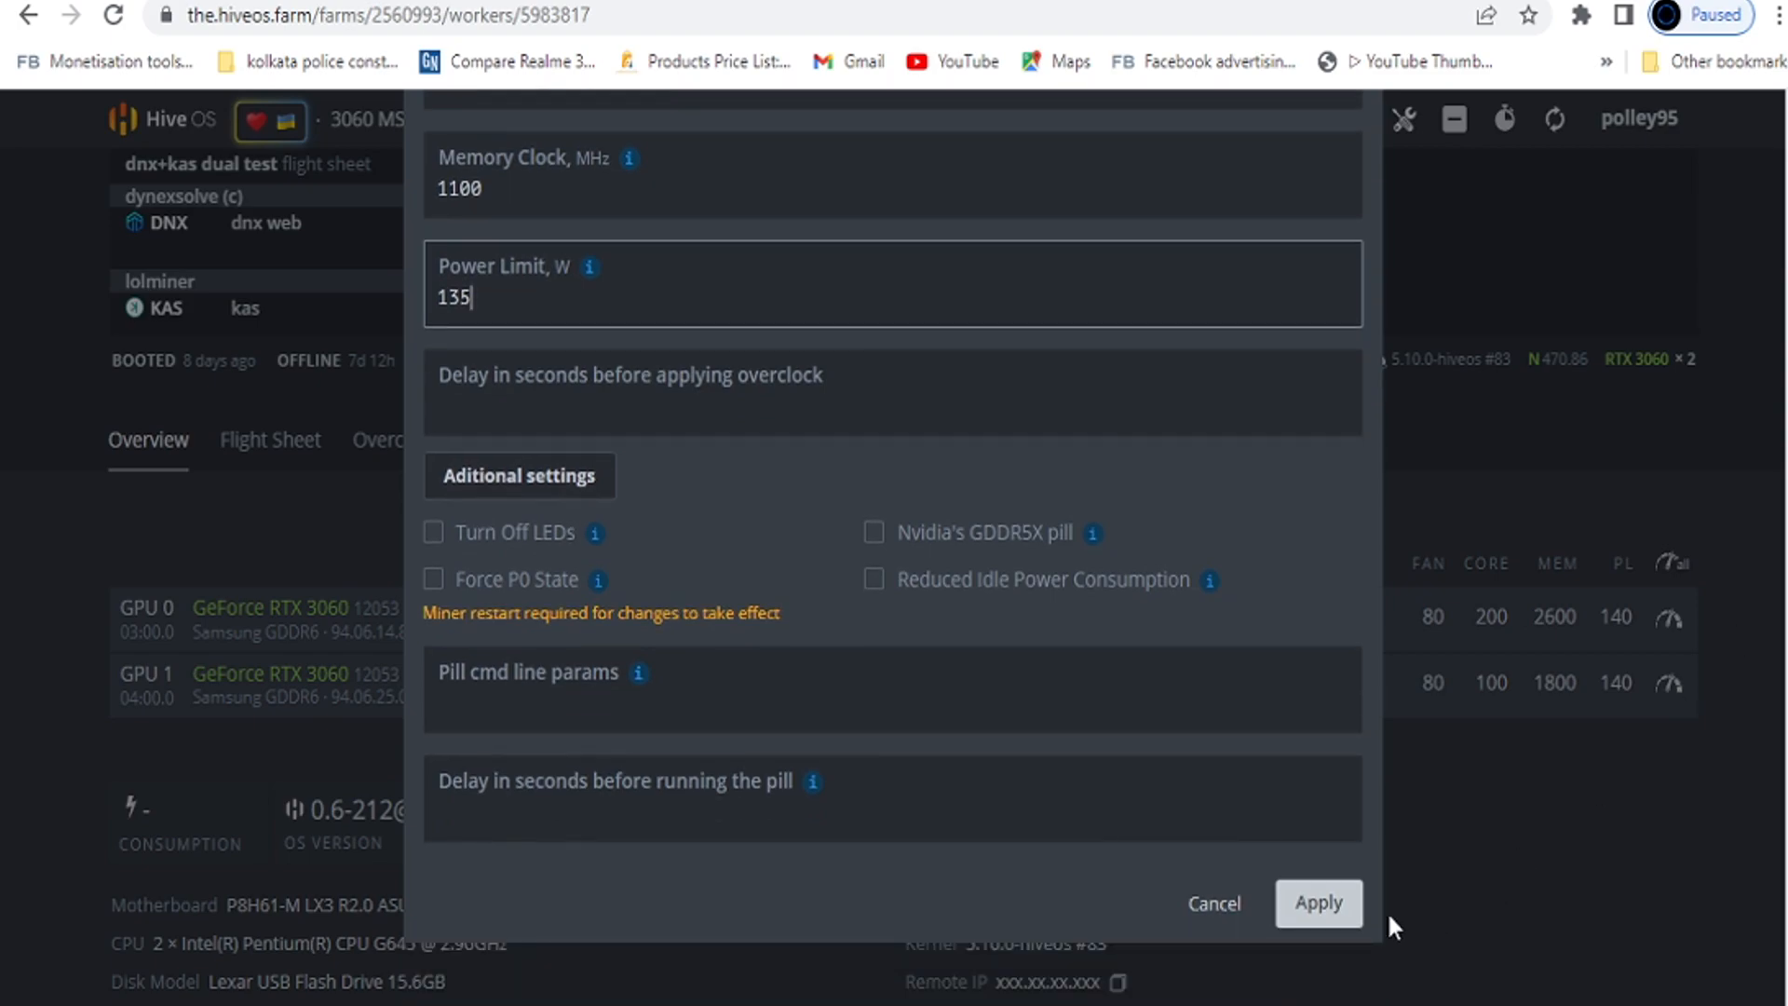
{"action": "left_click", "coordinate": [1345, 908]}
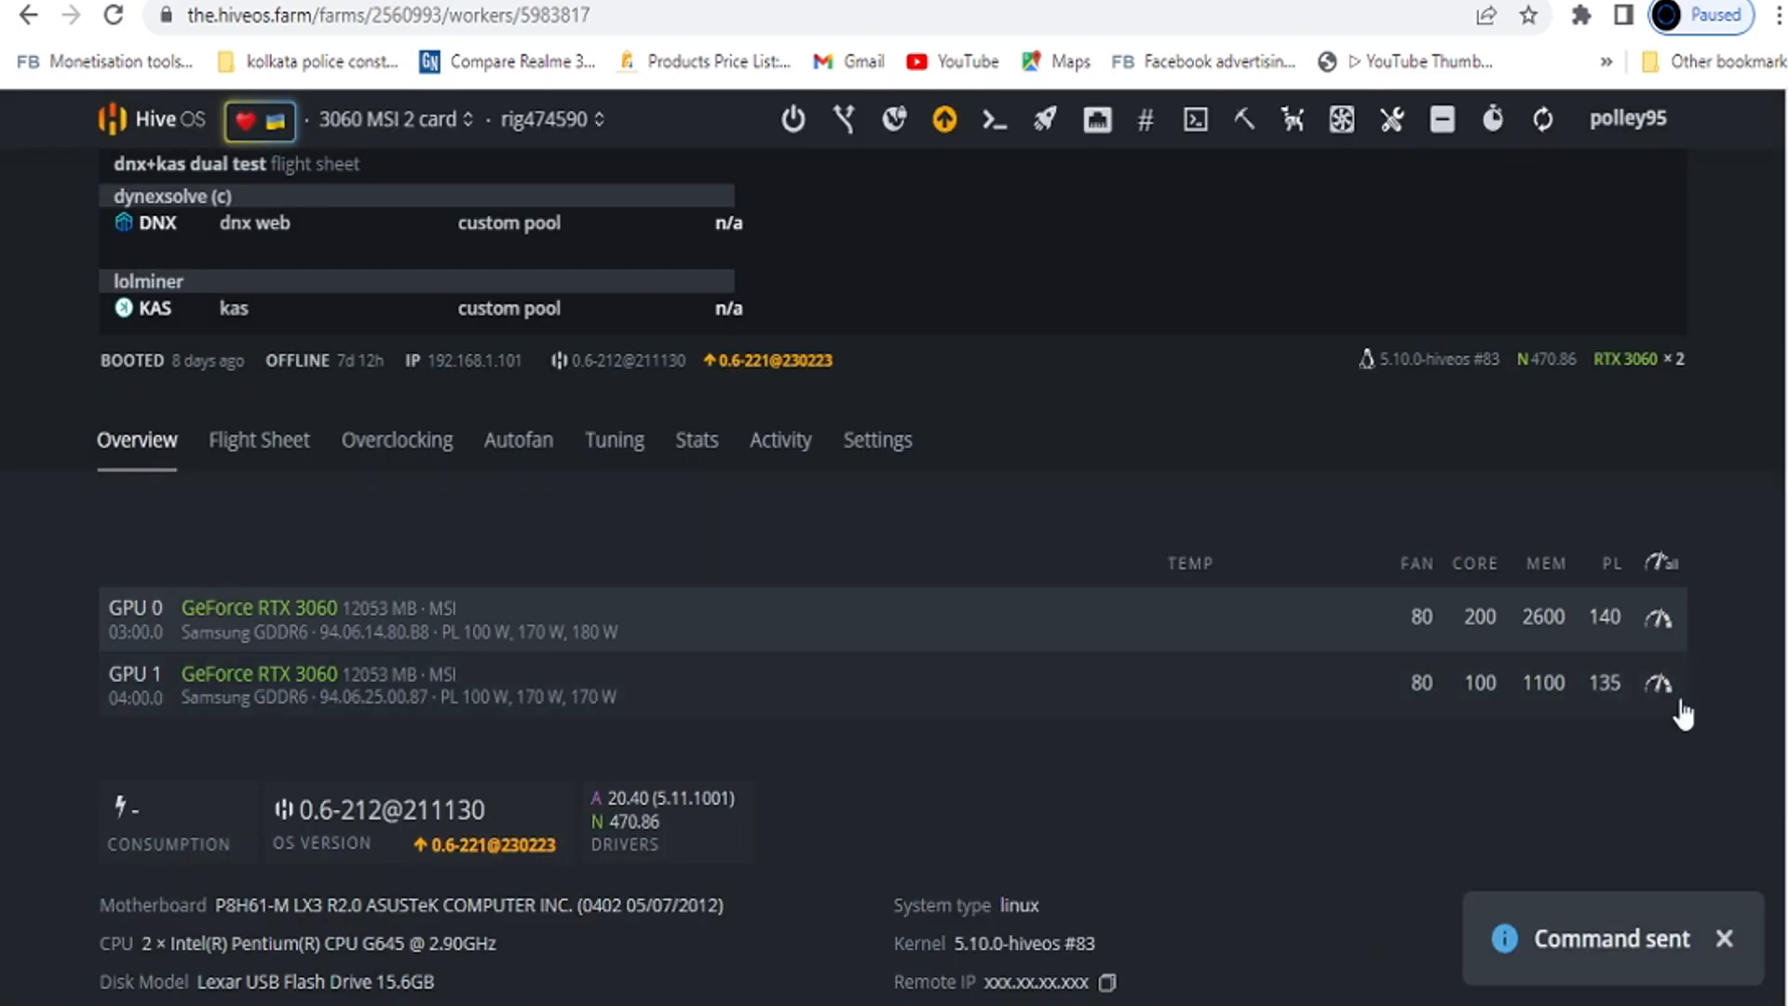
Set GPU 0's memory clock to 1300 MHz and apply the overclock.
{"action": "left_click", "coordinate": [1657, 622]}
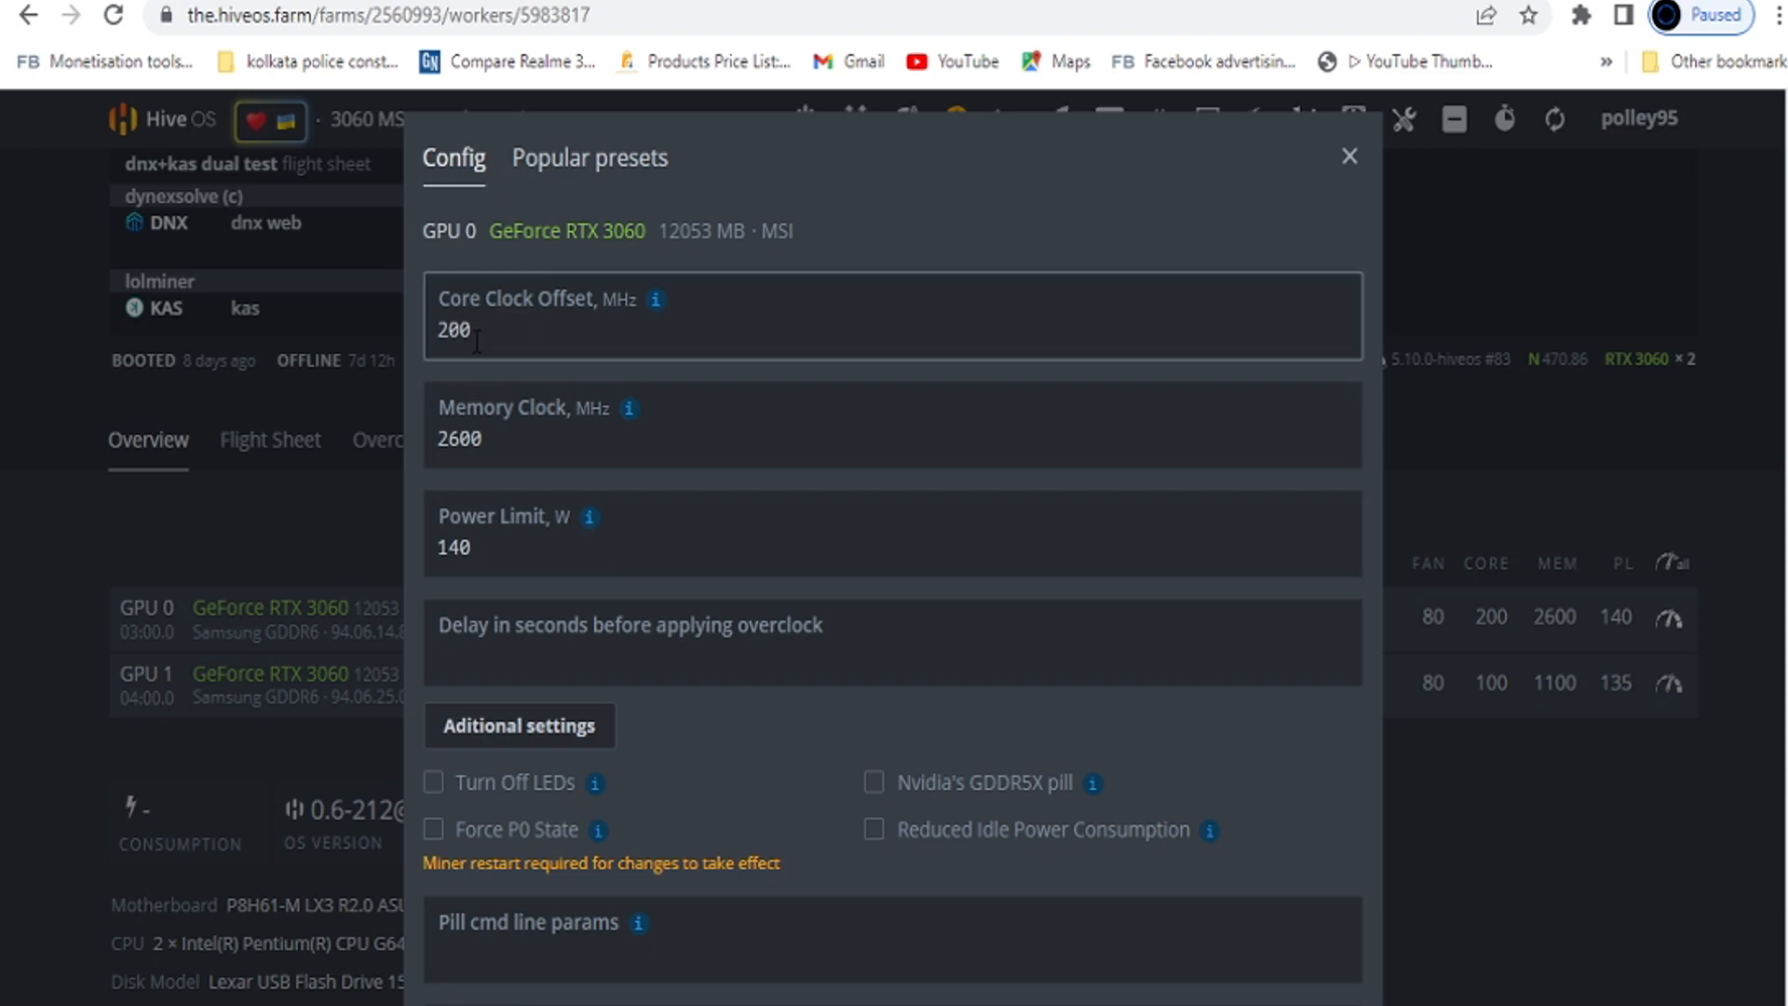
{"action": "left_click_drag", "start_coordinate": [484, 439], "coordinate": [451, 443]}
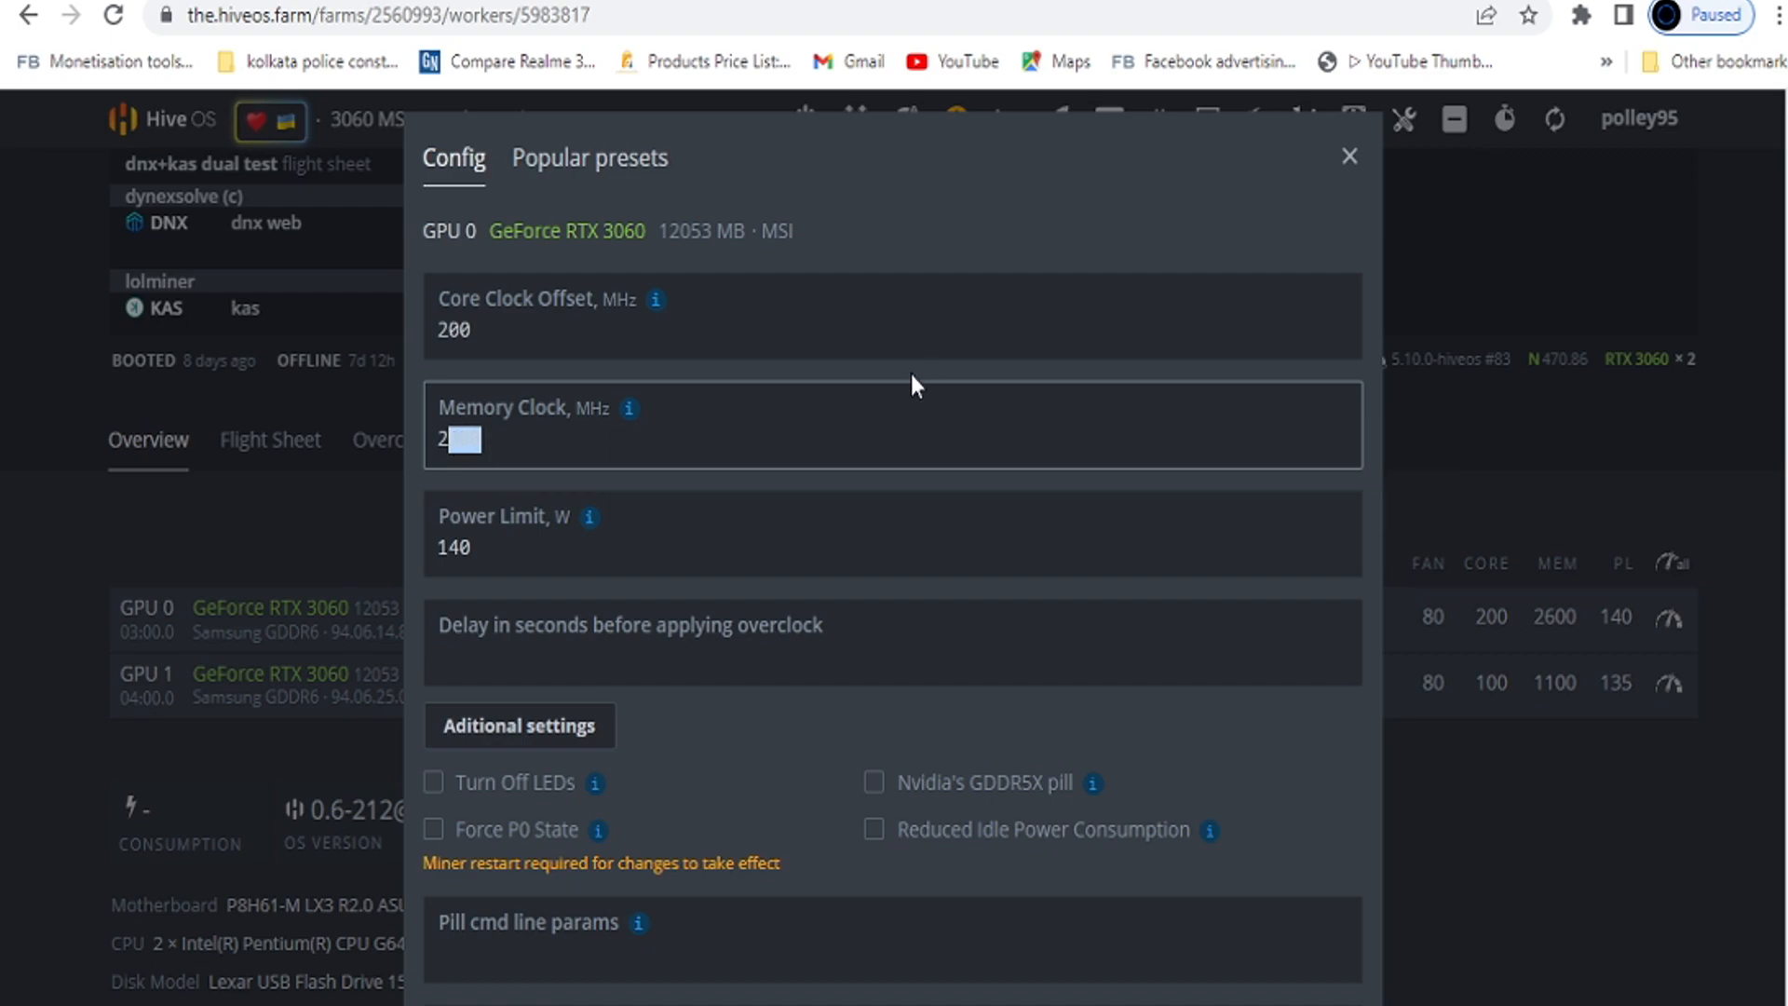
{"action": "type", "text": "200"}
{"action": "key", "text": "BackSpace"}
{"action": "key", "text": "BackSpace"}
{"action": "key", "text": "BackSpace"}
{"action": "key", "text": "BackSpace"}
{"action": "type", "text": "1300"}
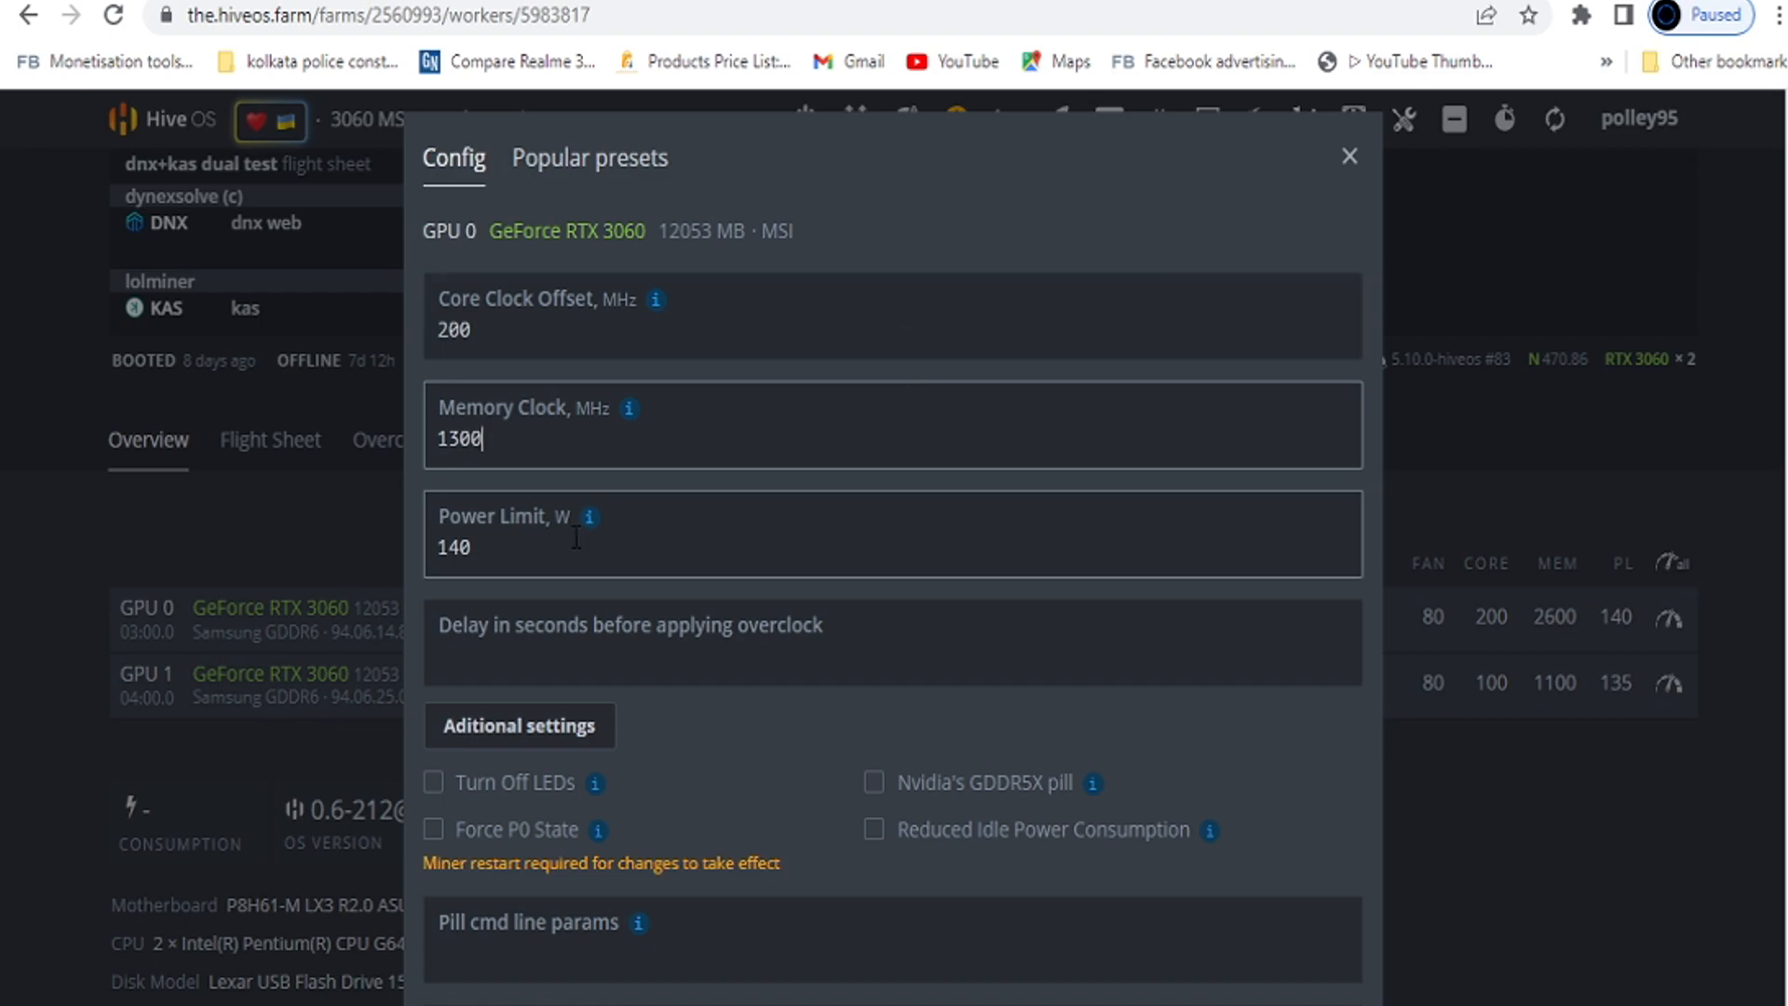
{"action": "scroll", "coordinate": [833, 669], "scroll_direction": "down", "scroll_amount": 2}
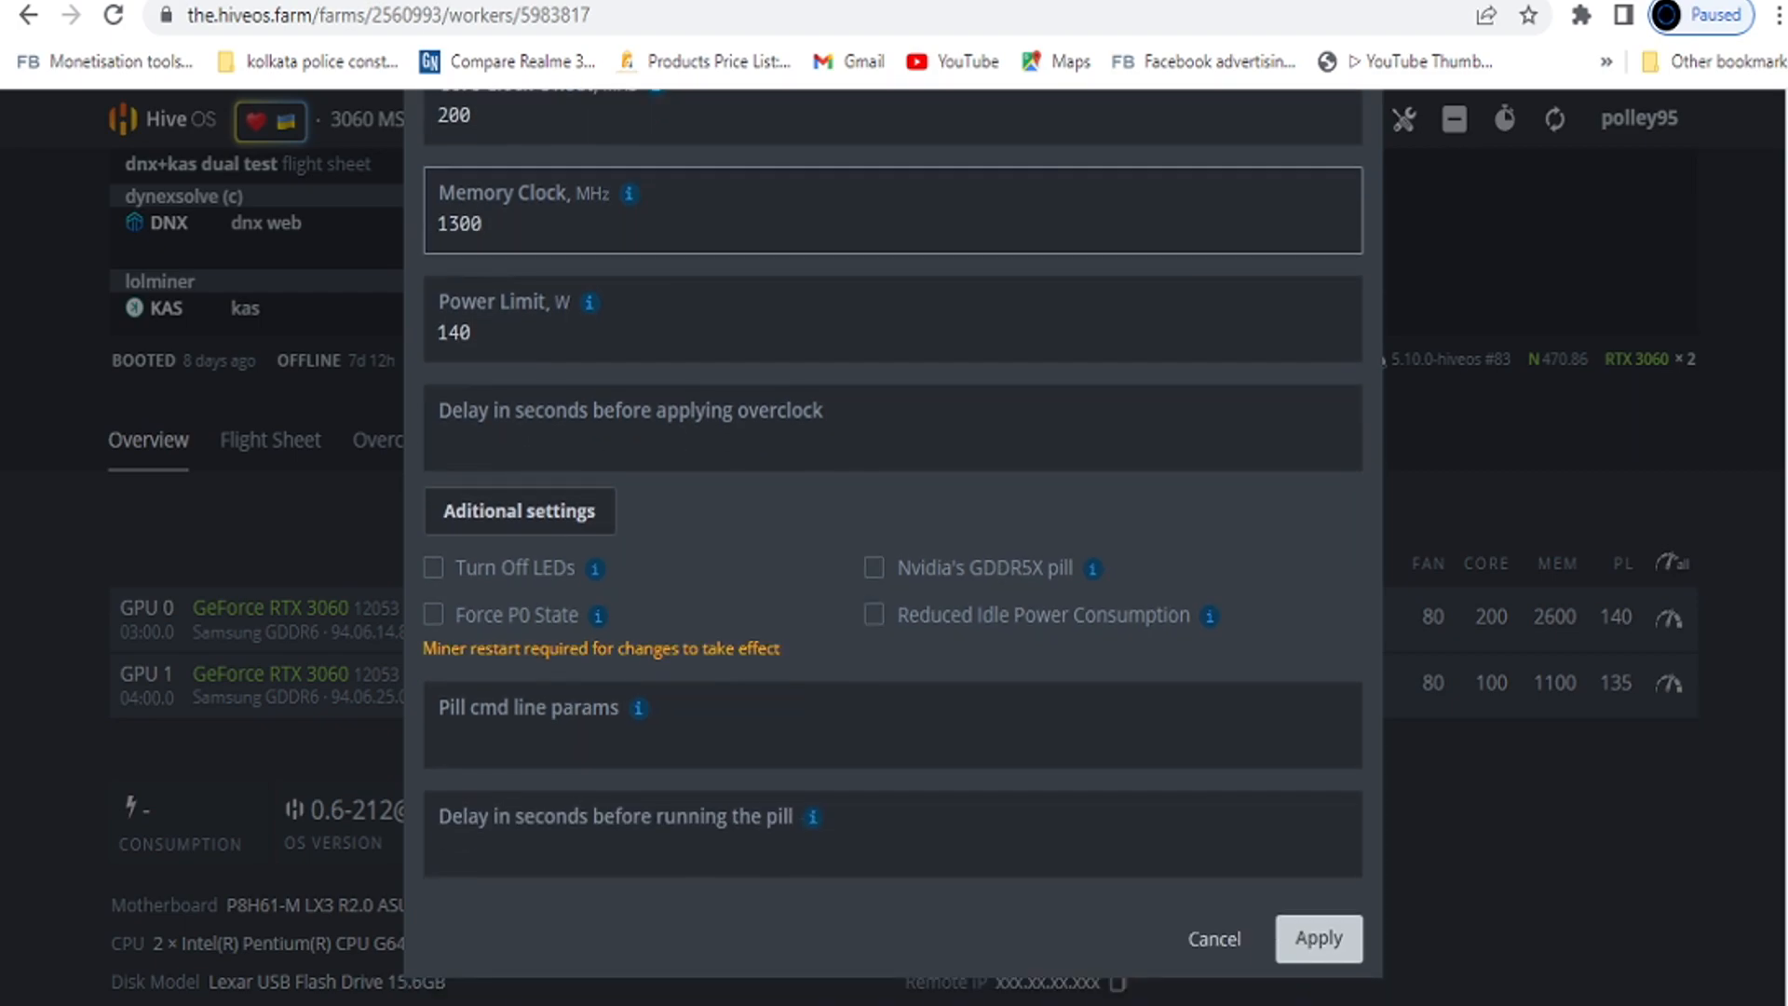
{"action": "scroll", "coordinate": [1679, 617], "scroll_direction": "down", "scroll_amount": 1}
{"action": "left_click", "coordinate": [1343, 903]}
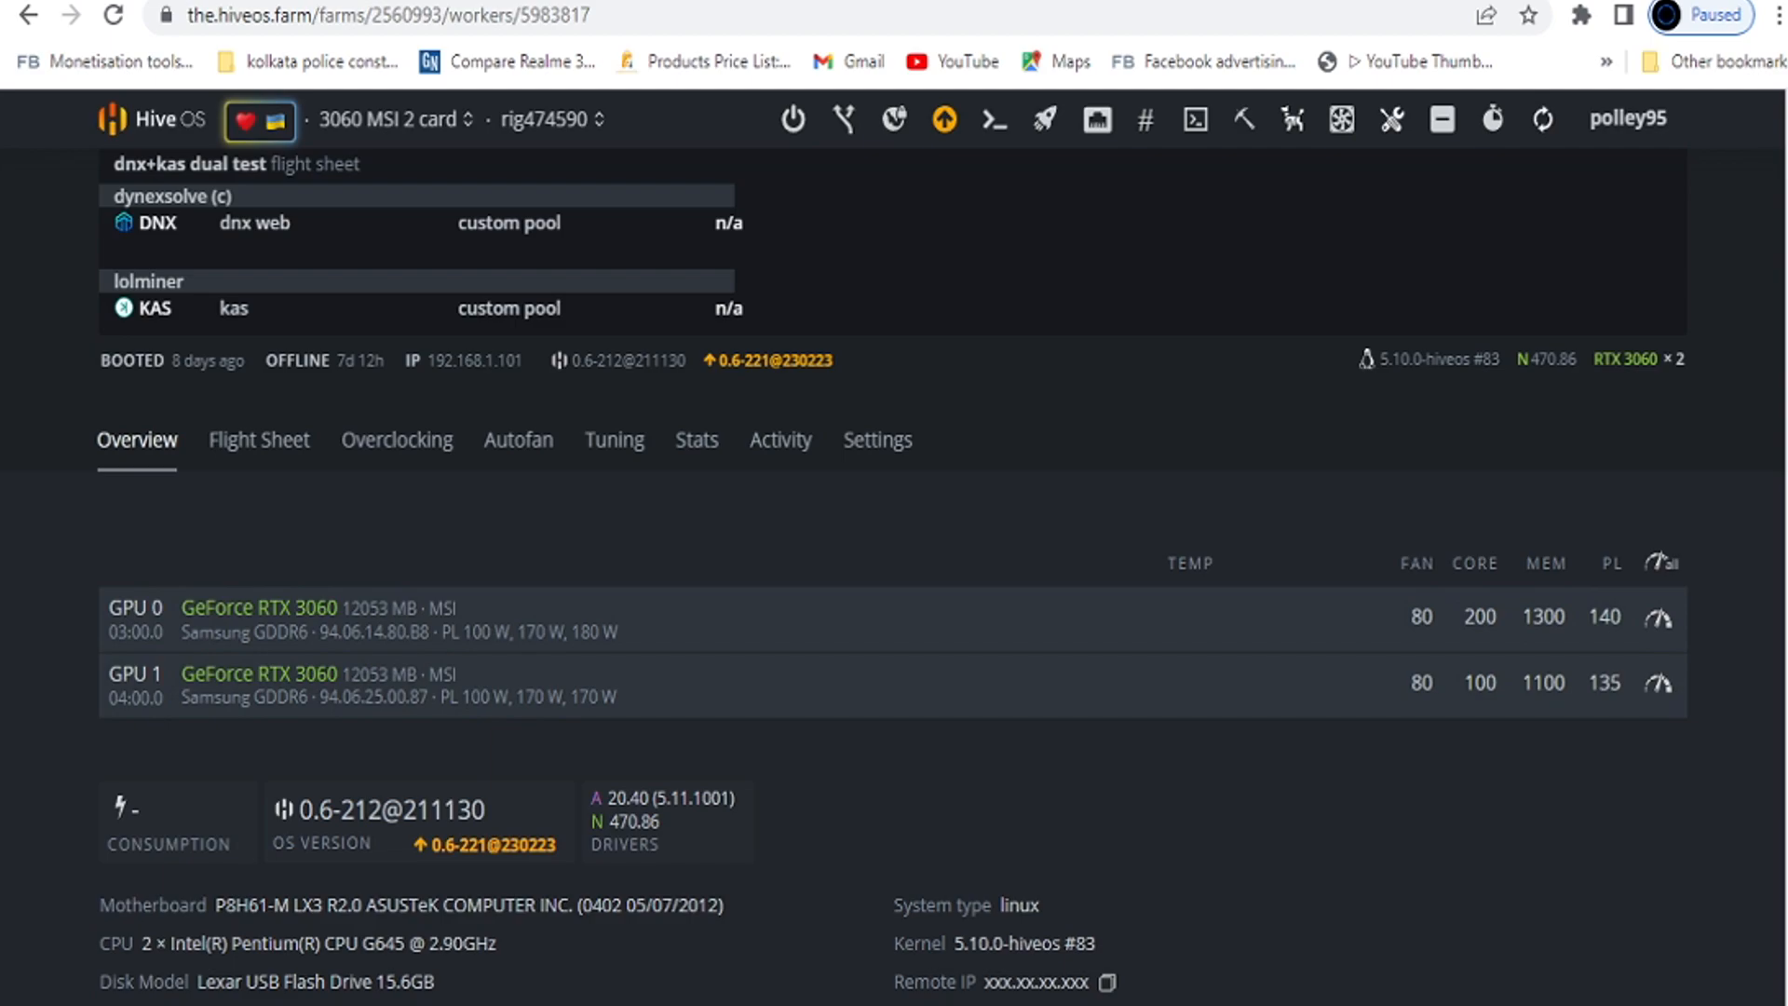
{"action": "scroll", "coordinate": [1573, 641], "scroll_direction": "up", "scroll_amount": 1}
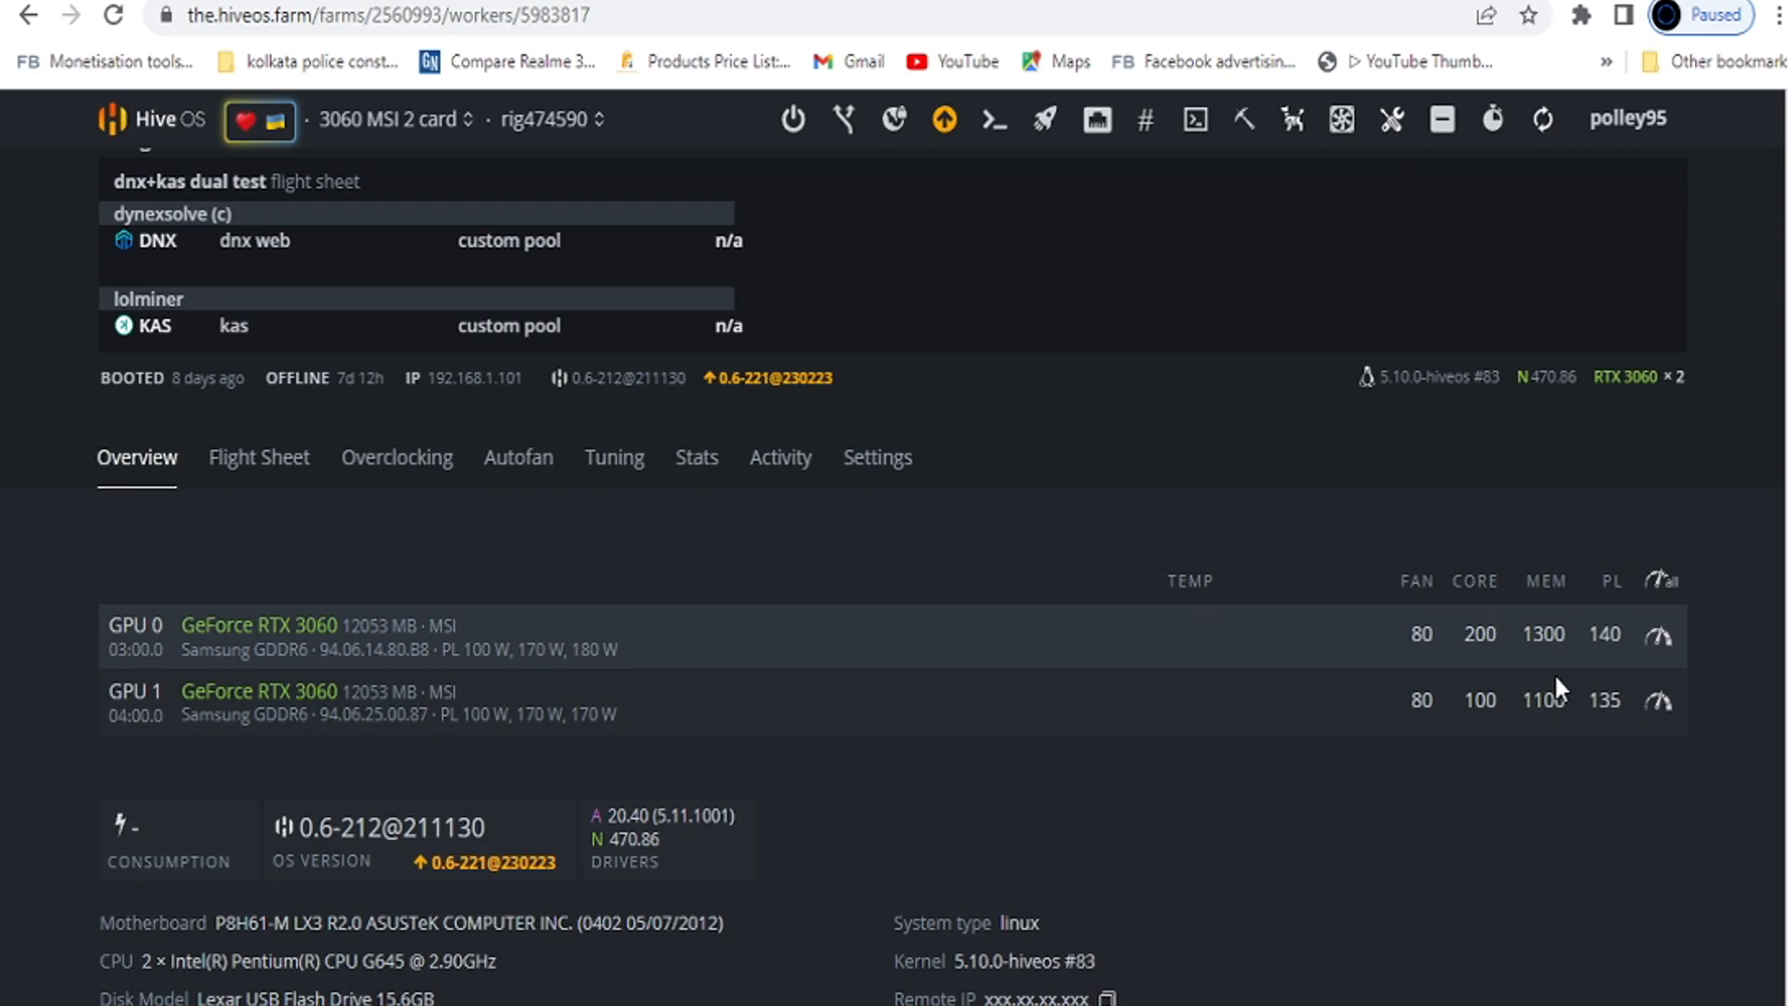
{"action": "left_click", "coordinate": [1661, 640]}
{"action": "left_click_drag", "start_coordinate": [493, 440], "coordinate": [255, 428]}
{"action": "type", "text": "2700"}
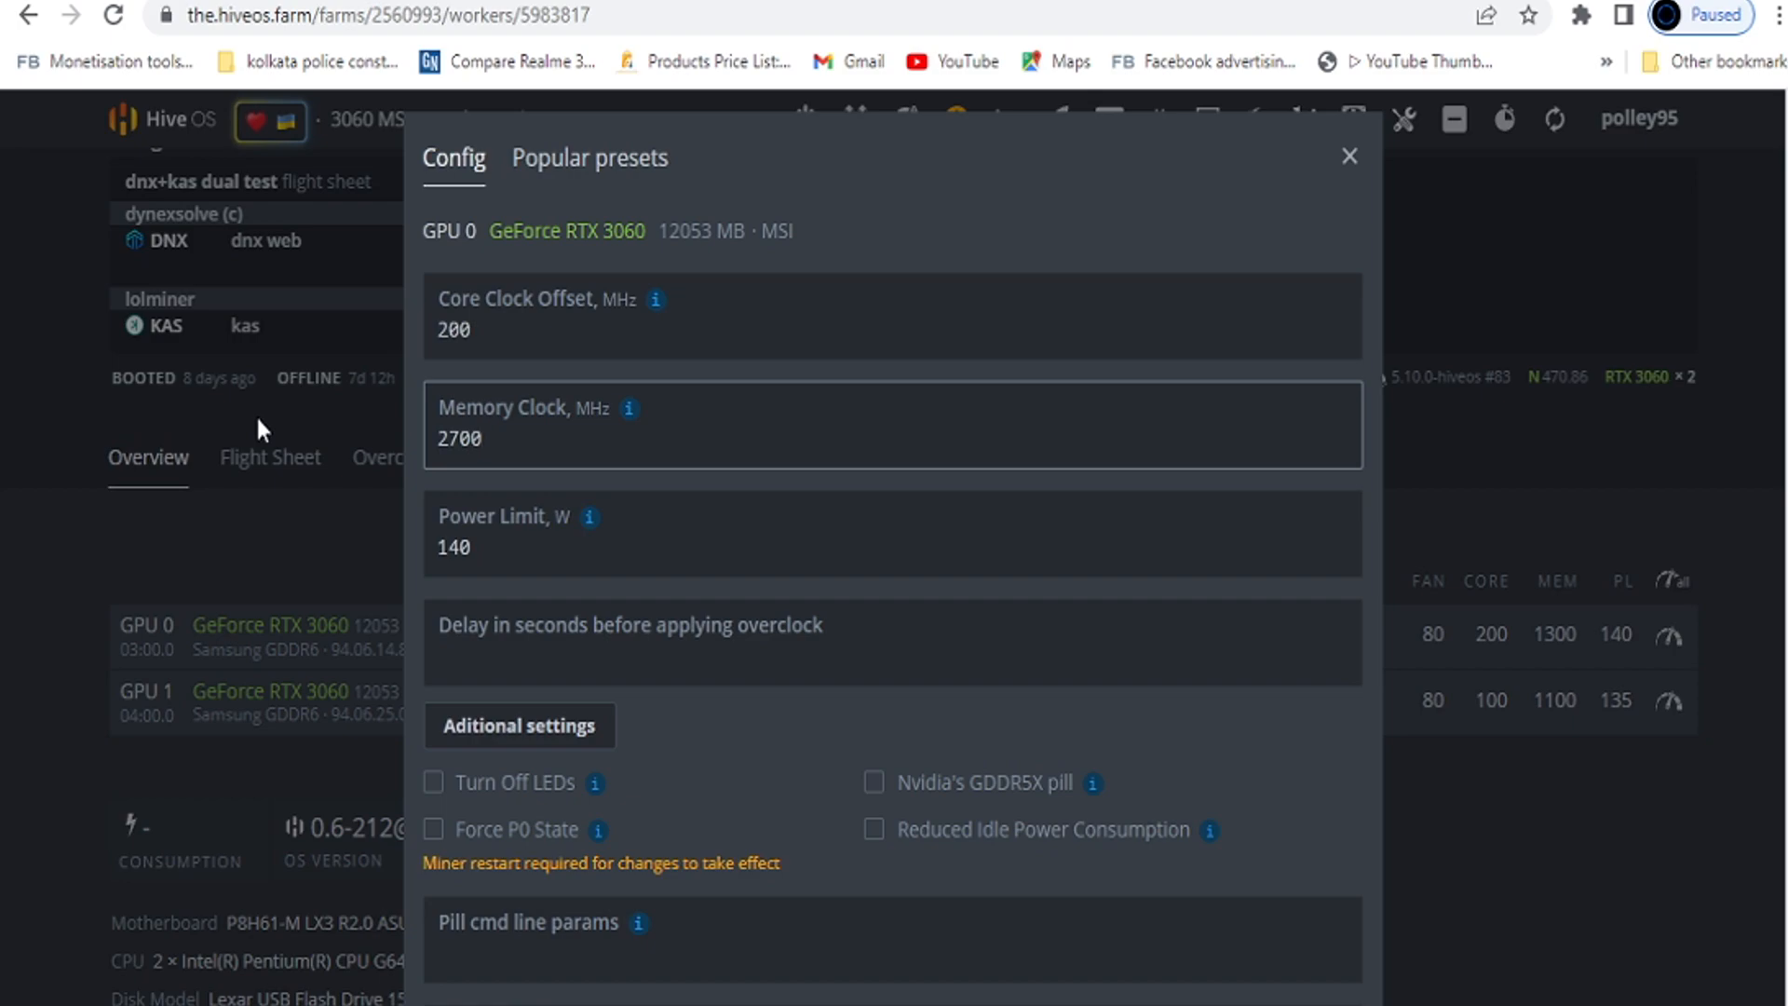
{"action": "left_click", "coordinate": [1349, 156]}
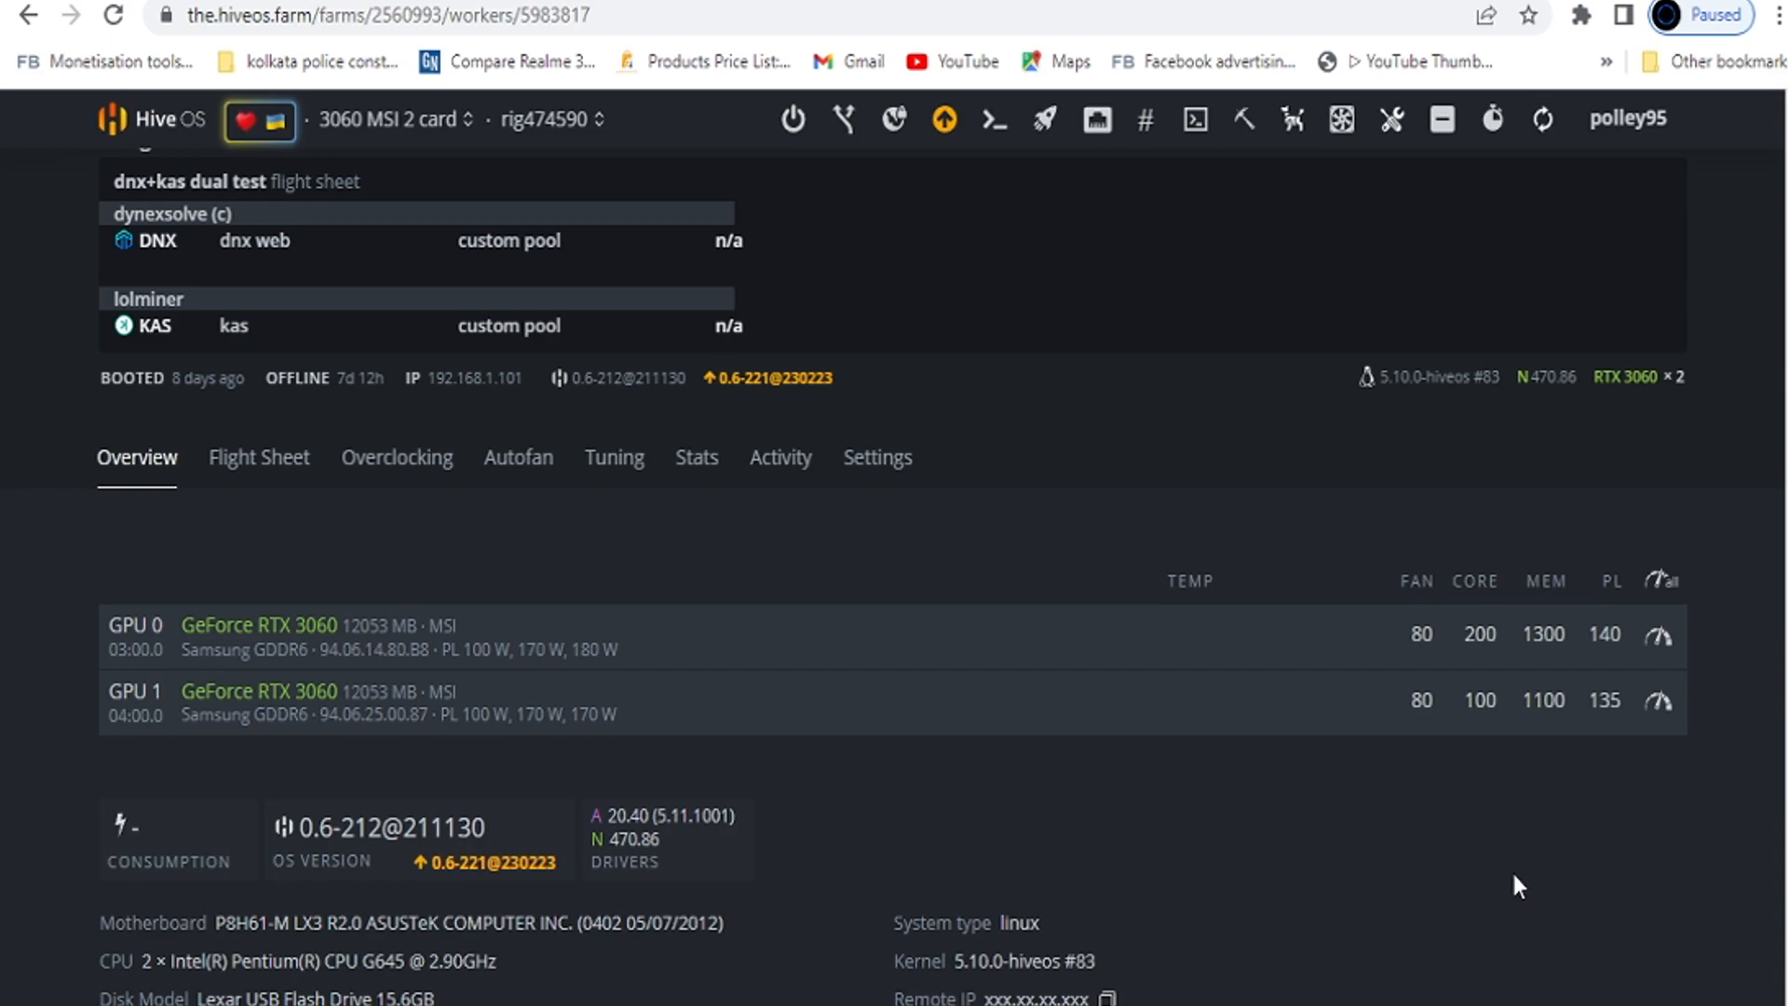
Switch to Hashrate.no and review the medium overclock settings for mining Dynex on the RTX 3060.
{"action": "scroll", "coordinate": [892, 577], "scroll_direction": "up", "scroll_amount": 1}
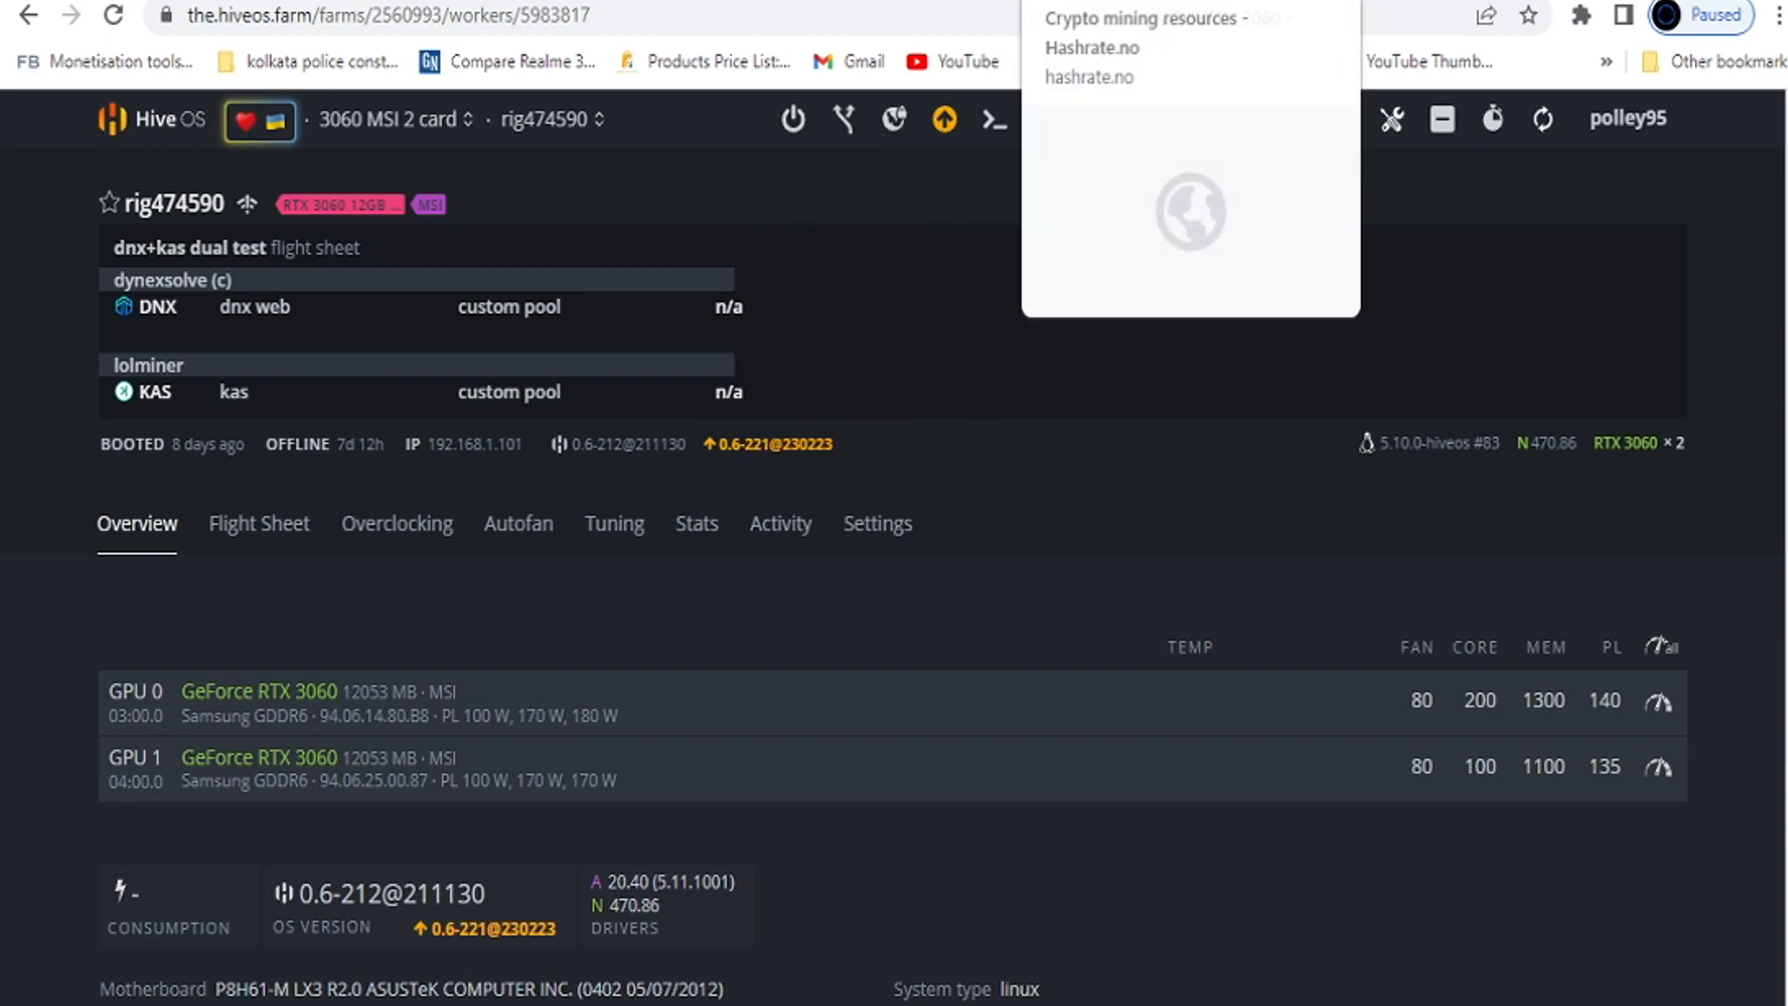
{"action": "left_click", "coordinate": [1153, 1]}
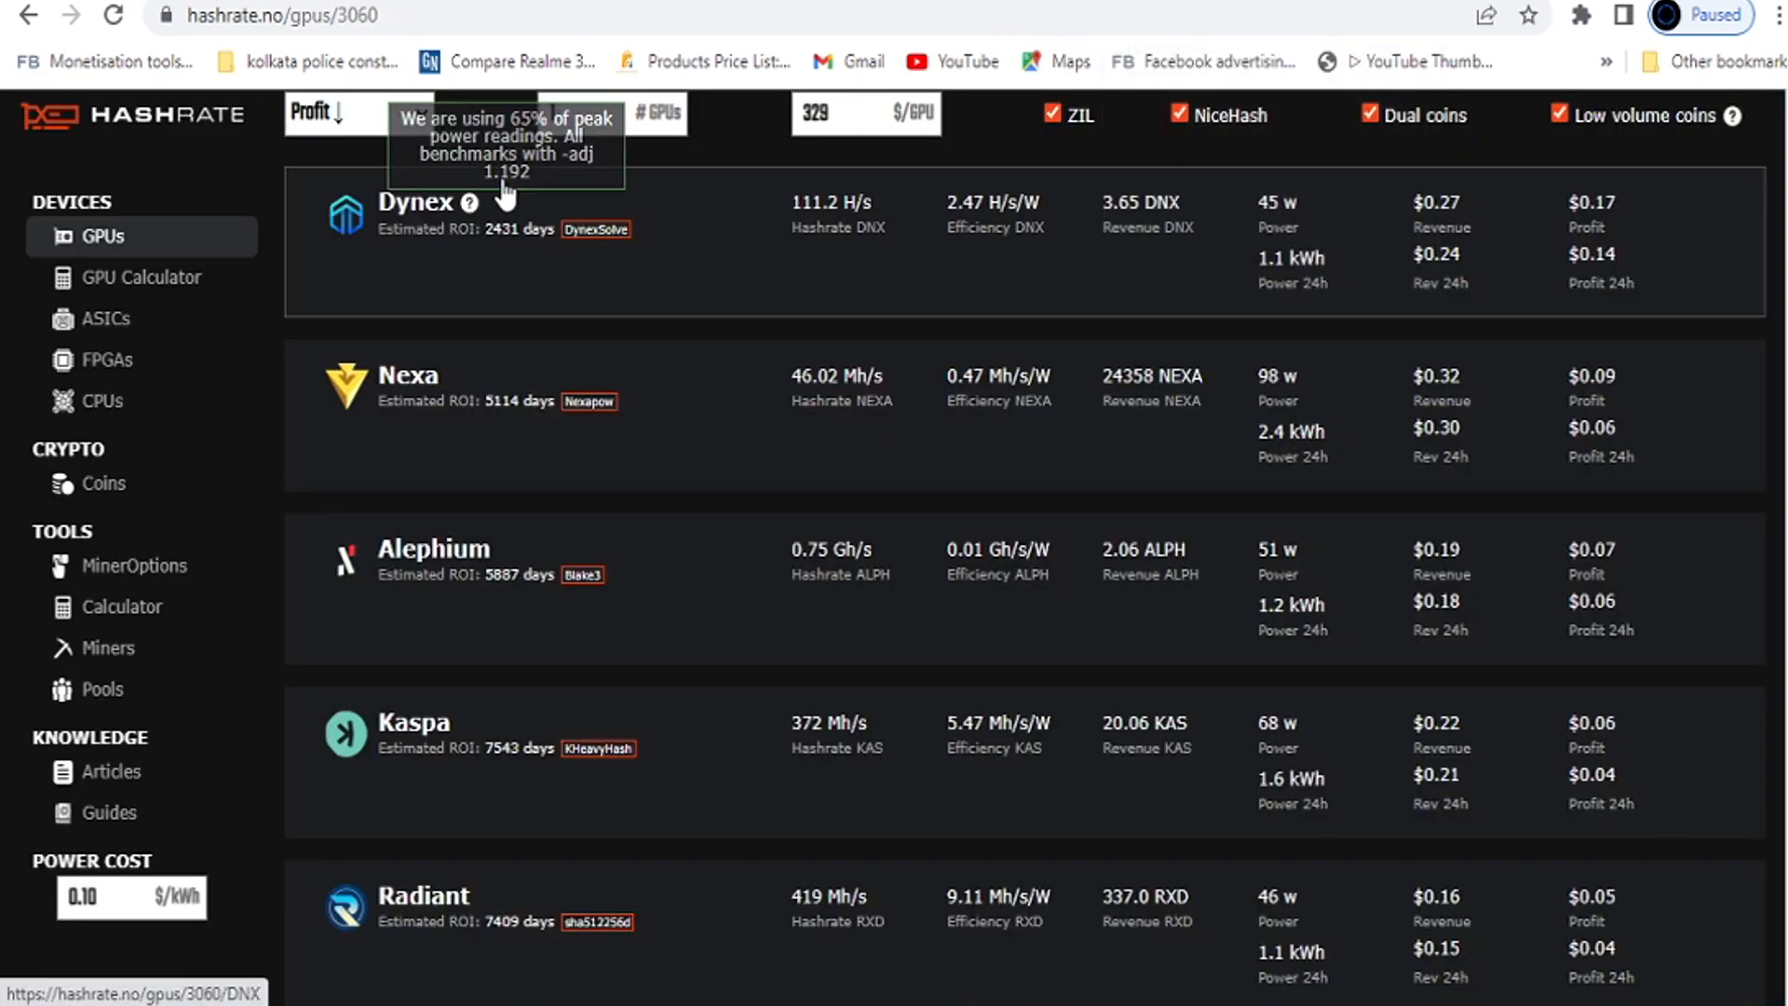
{"action": "left_click", "coordinate": [450, 223]}
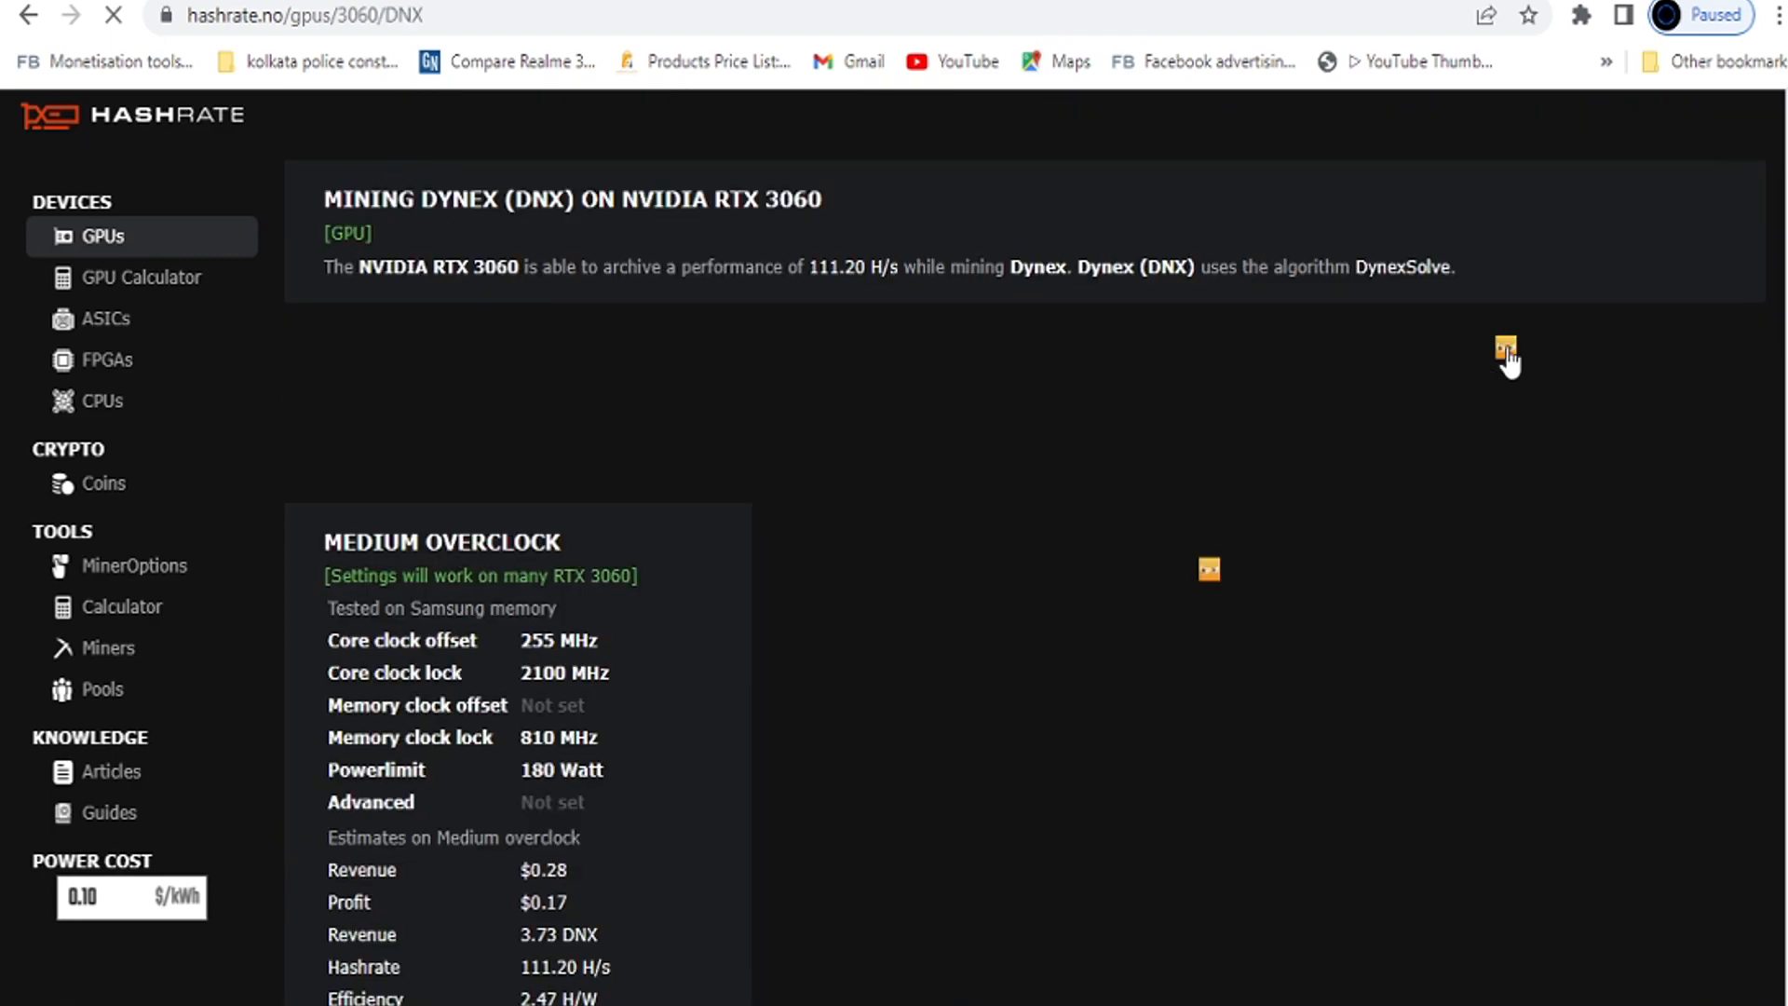
{"action": "scroll", "coordinate": [866, 724], "scroll_direction": "down", "scroll_amount": 3}
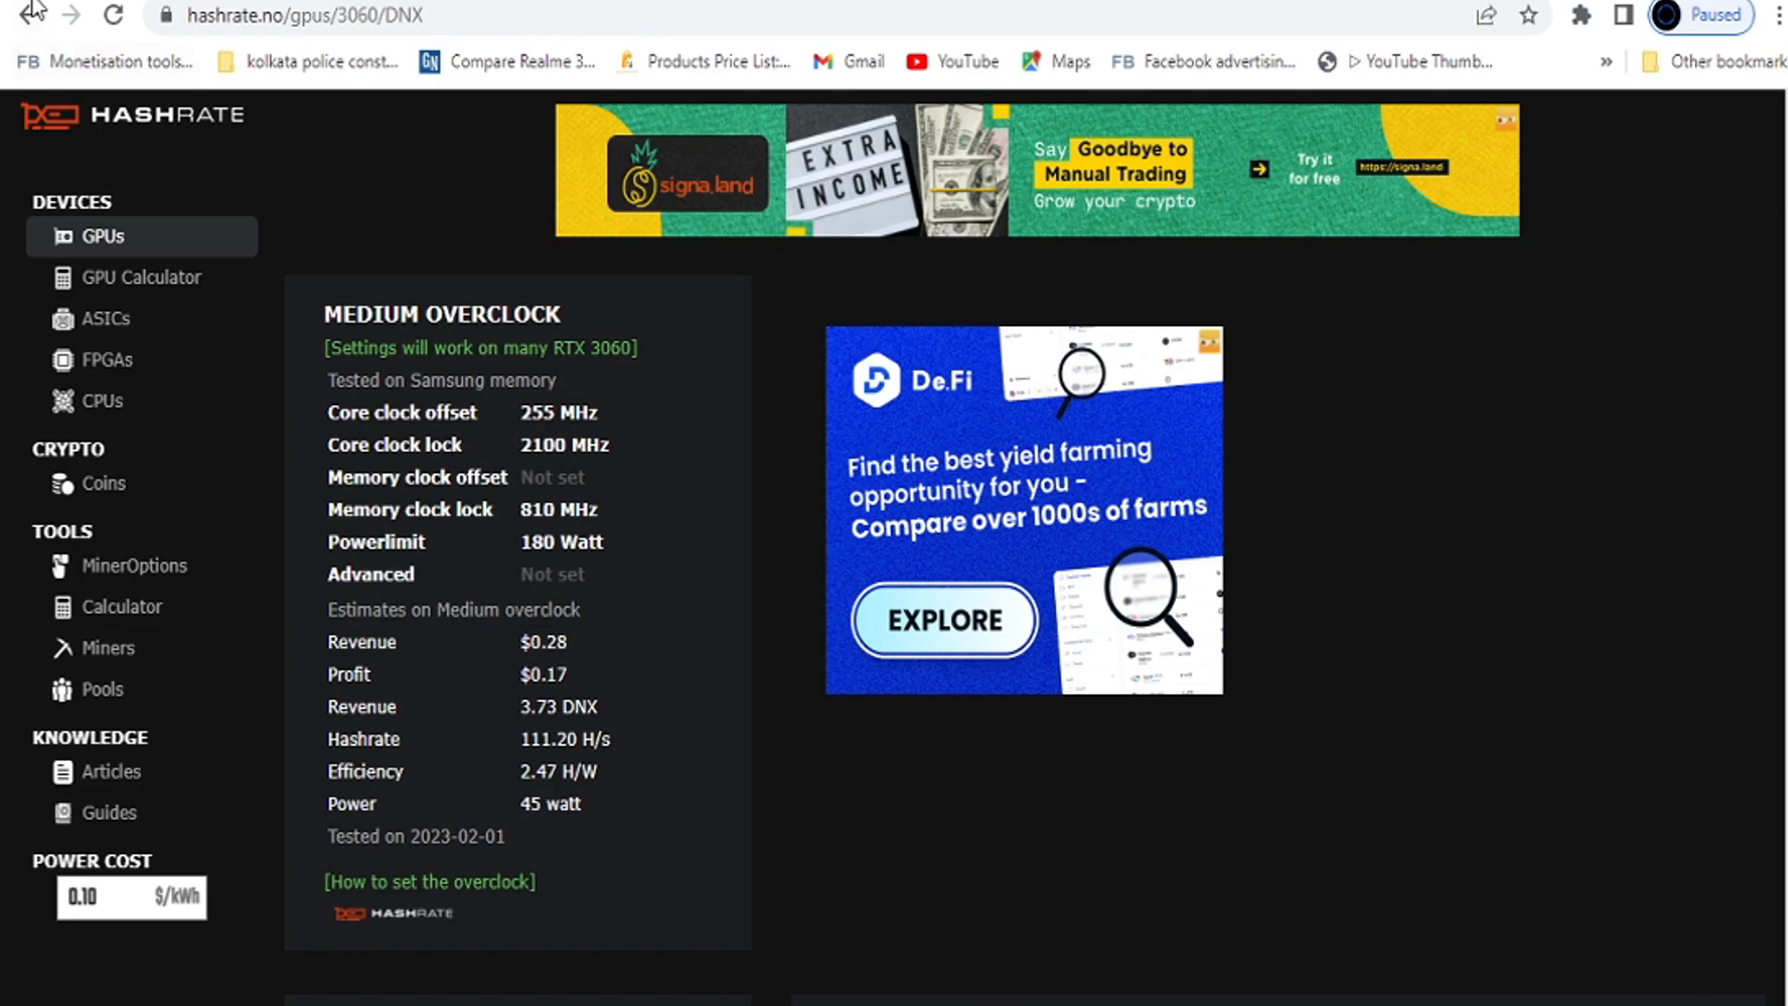
Return to rig474590 in Hive OS and review its assigned flight sheet and its overclocking configuration.
{"action": "key", "text": "ctrl+Tab"}
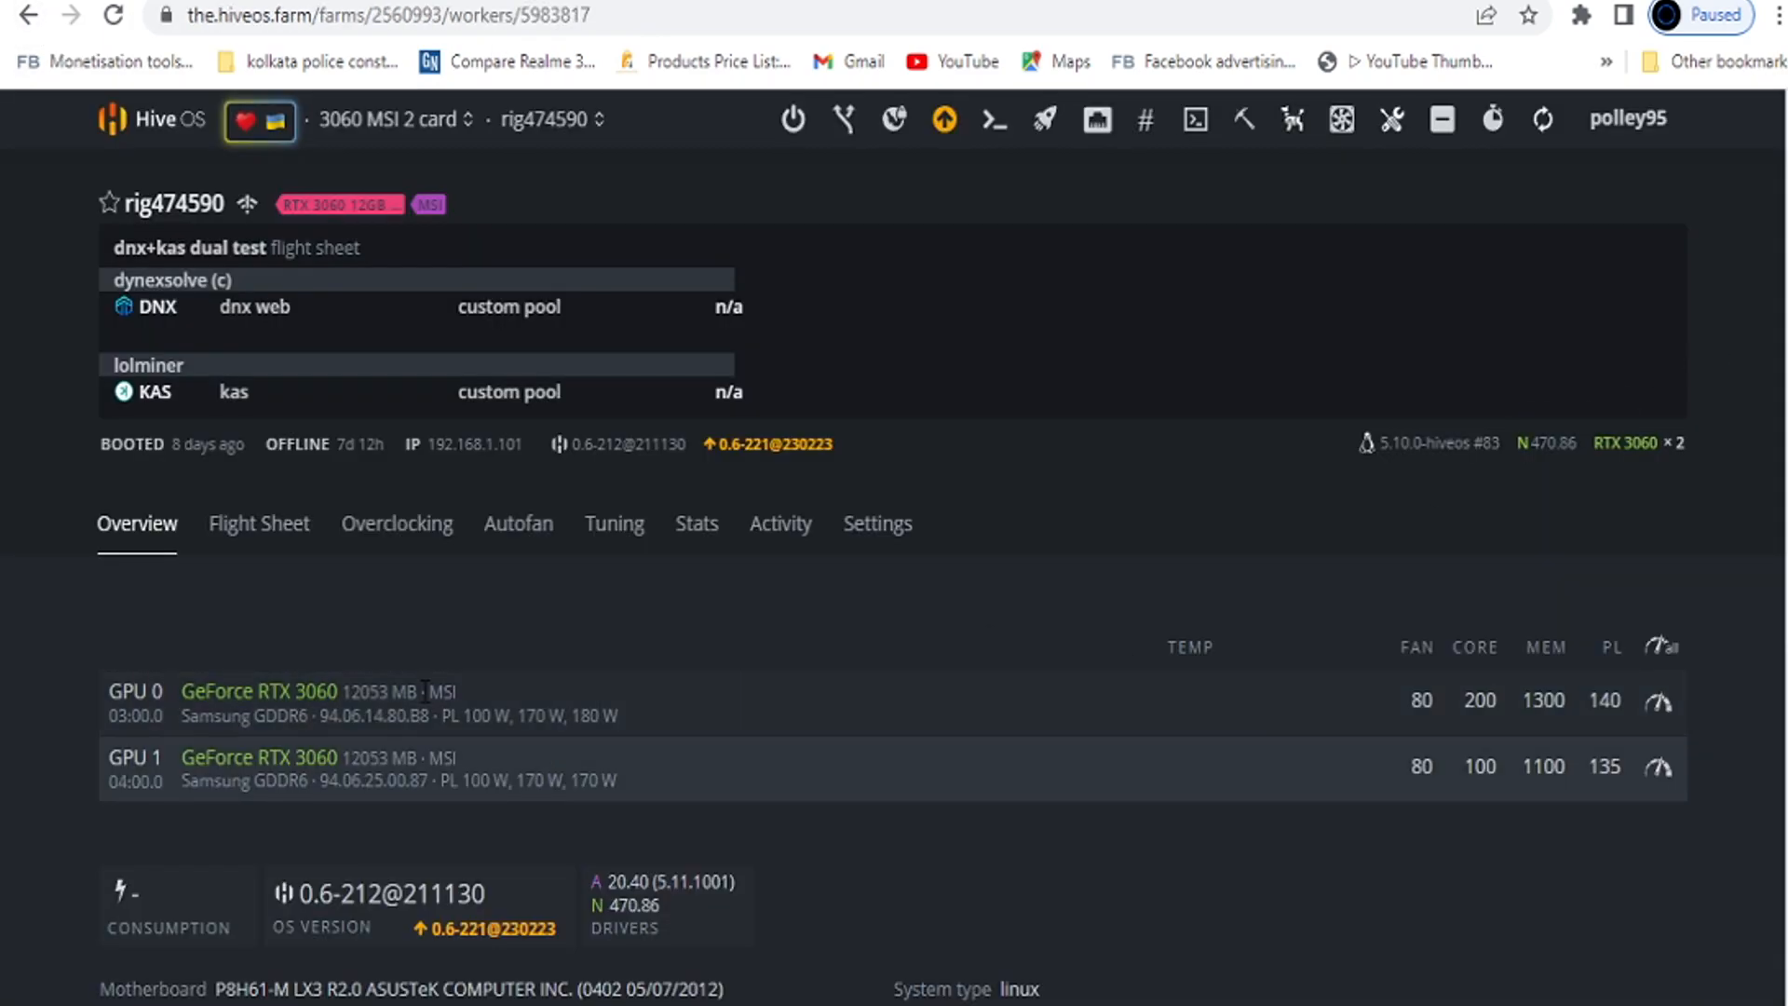
{"action": "left_click", "coordinate": [268, 527]}
{"action": "scroll", "coordinate": [950, 427], "scroll_direction": "down", "scroll_amount": 3}
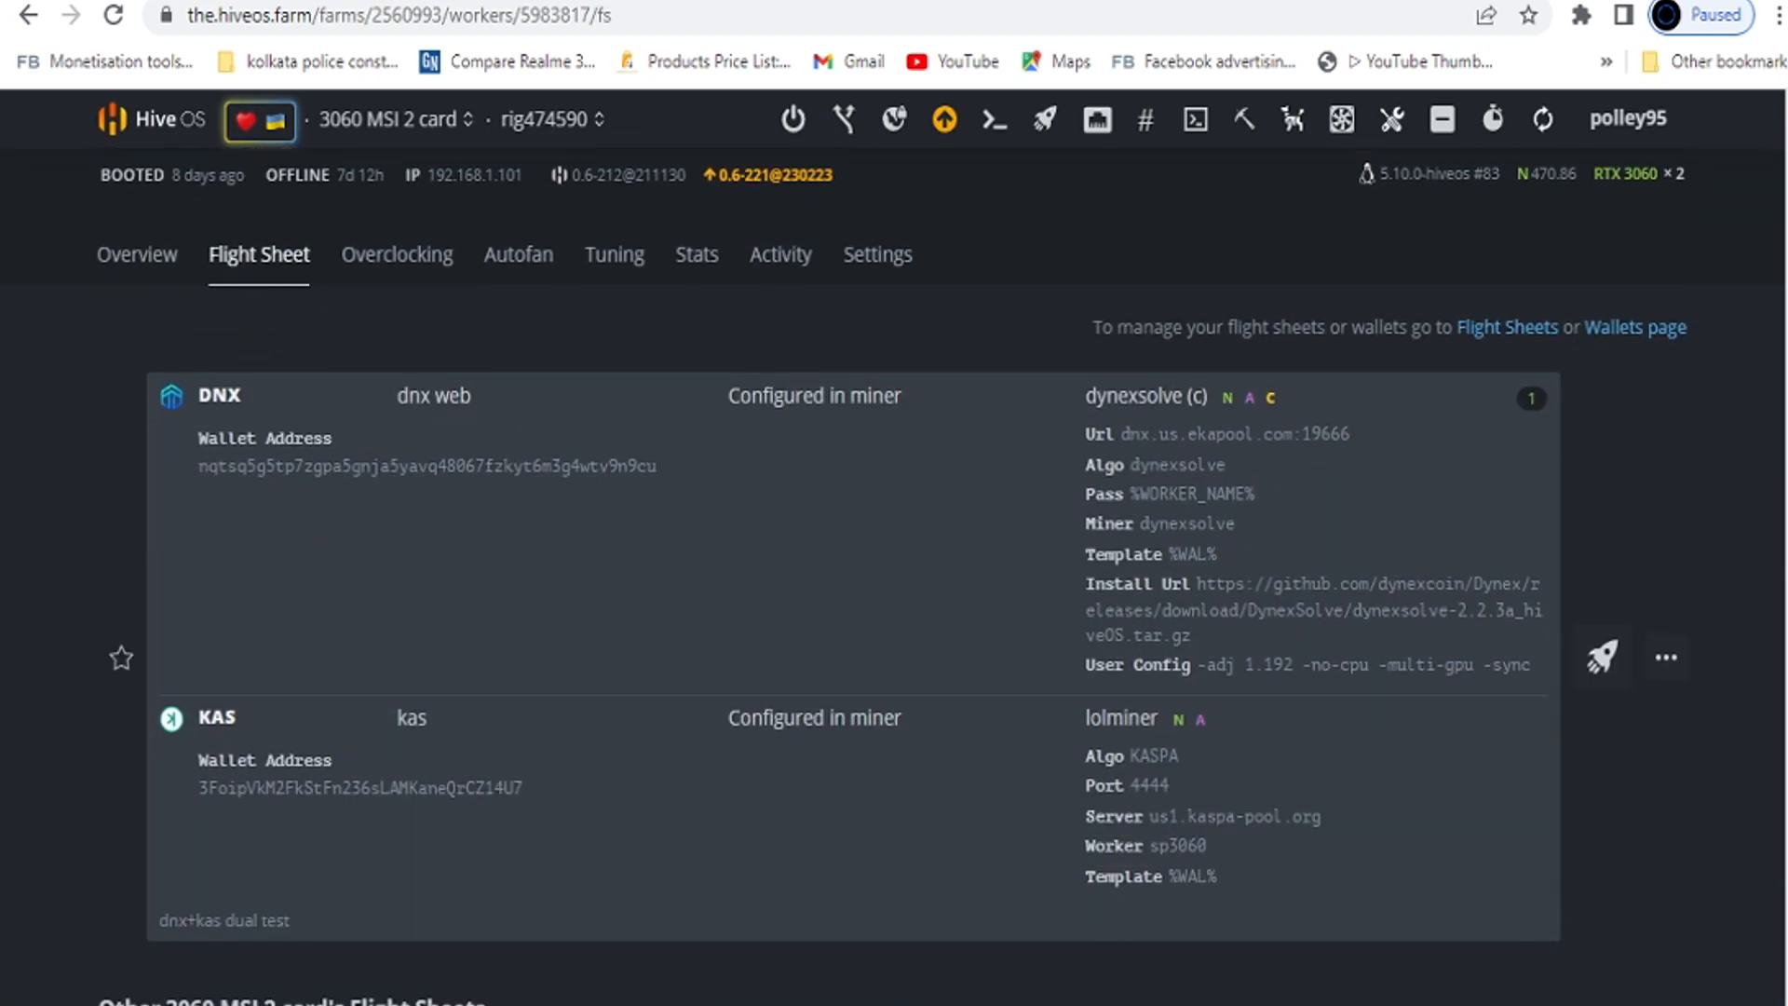
{"action": "left_click", "coordinate": [399, 252]}
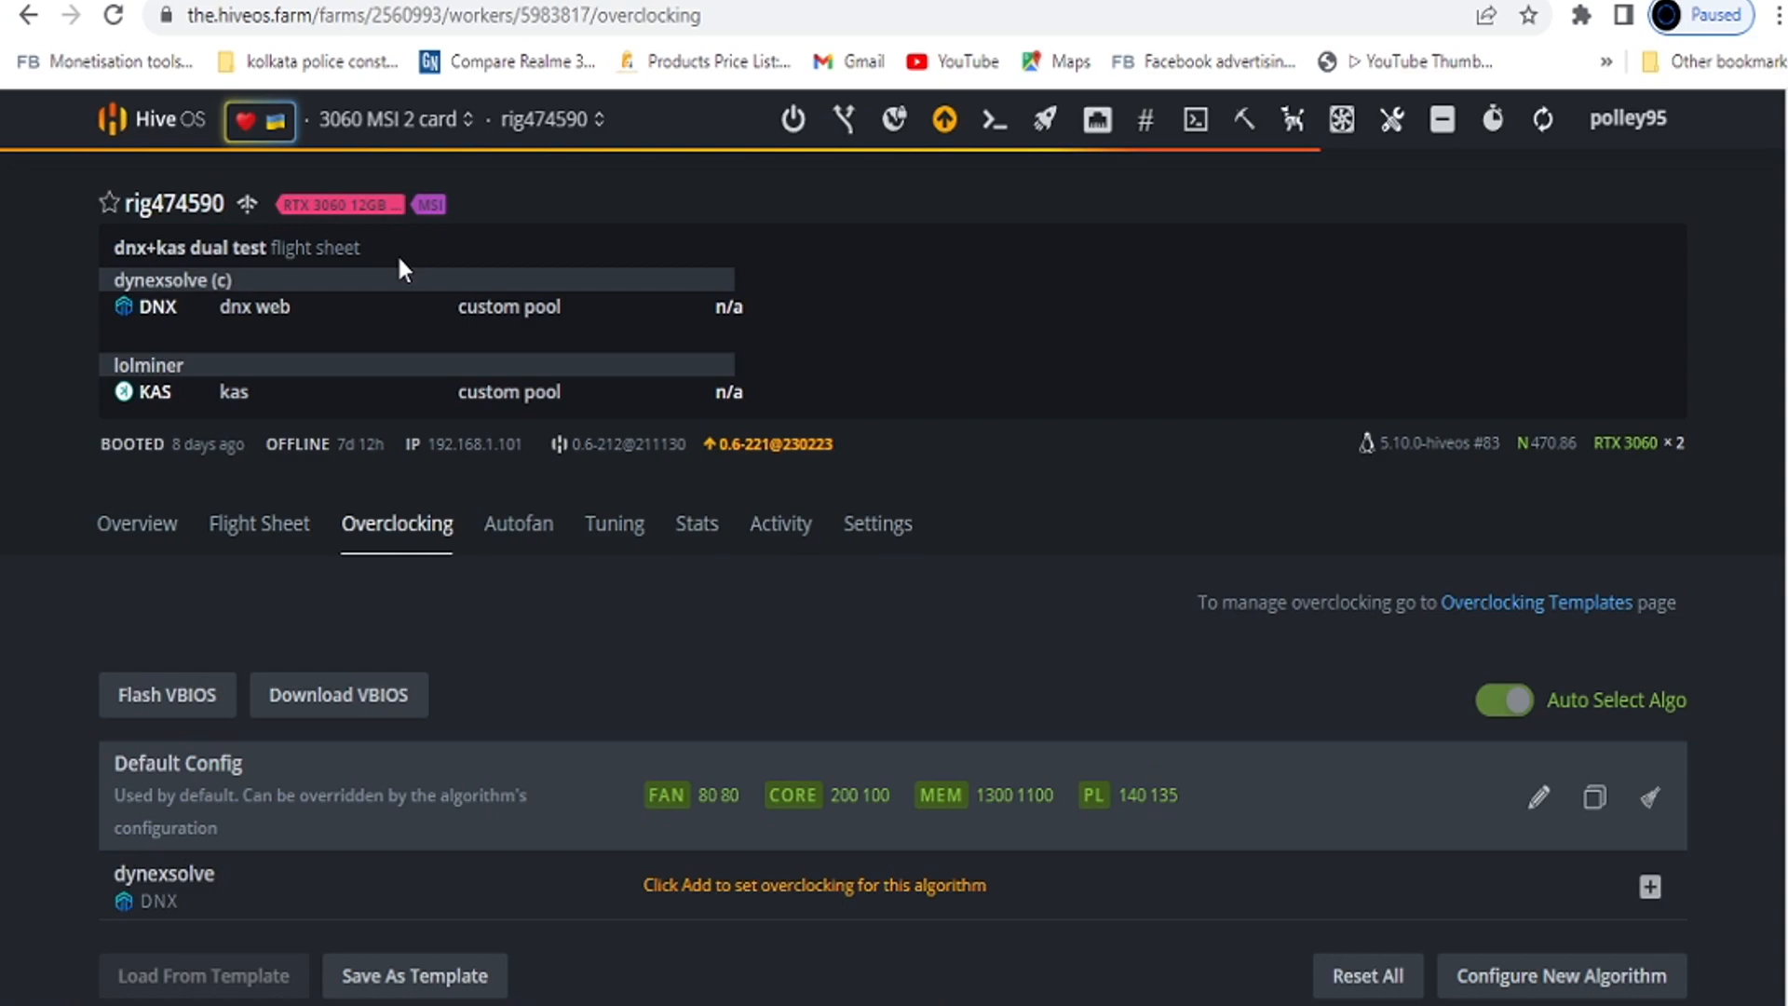
{"action": "scroll", "coordinate": [397, 253], "scroll_direction": "down", "scroll_amount": 1}
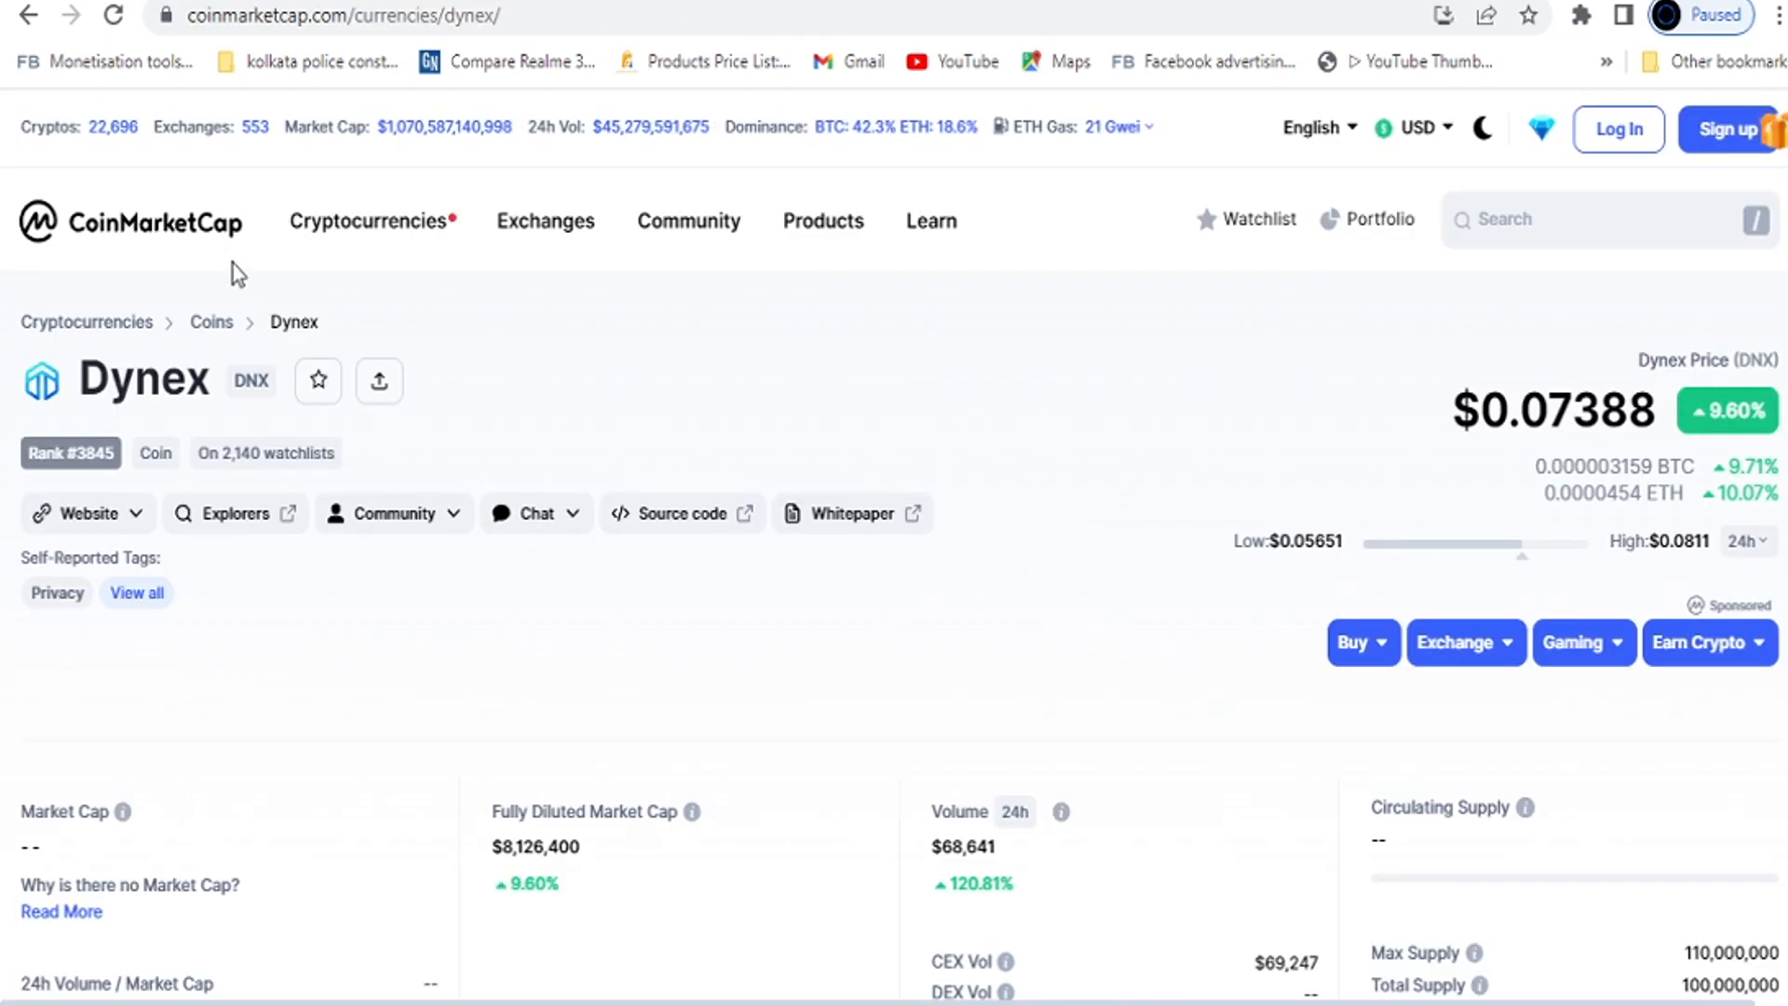
Switch to CoinMarketCap, reload the Dynex and Kaspa pages, and review Kaspa's price chart and live price data.
{"action": "left_click", "coordinate": [115, 17]}
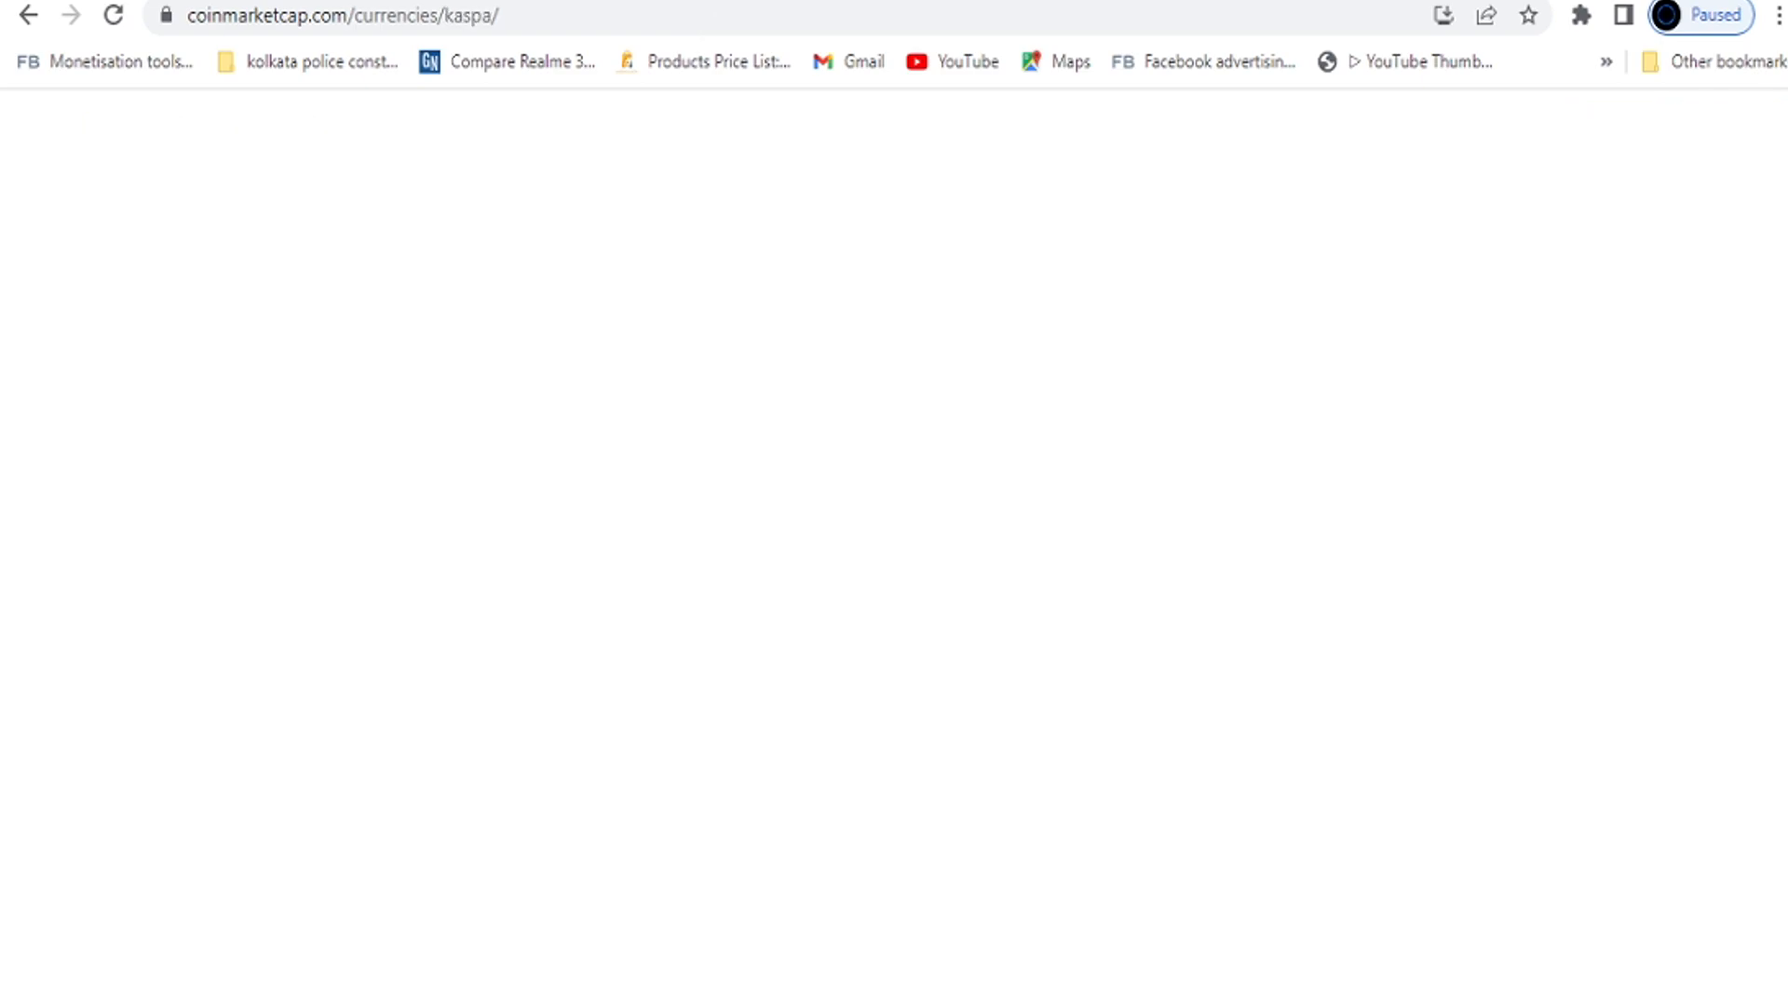
{"action": "left_click", "coordinate": [114, 15]}
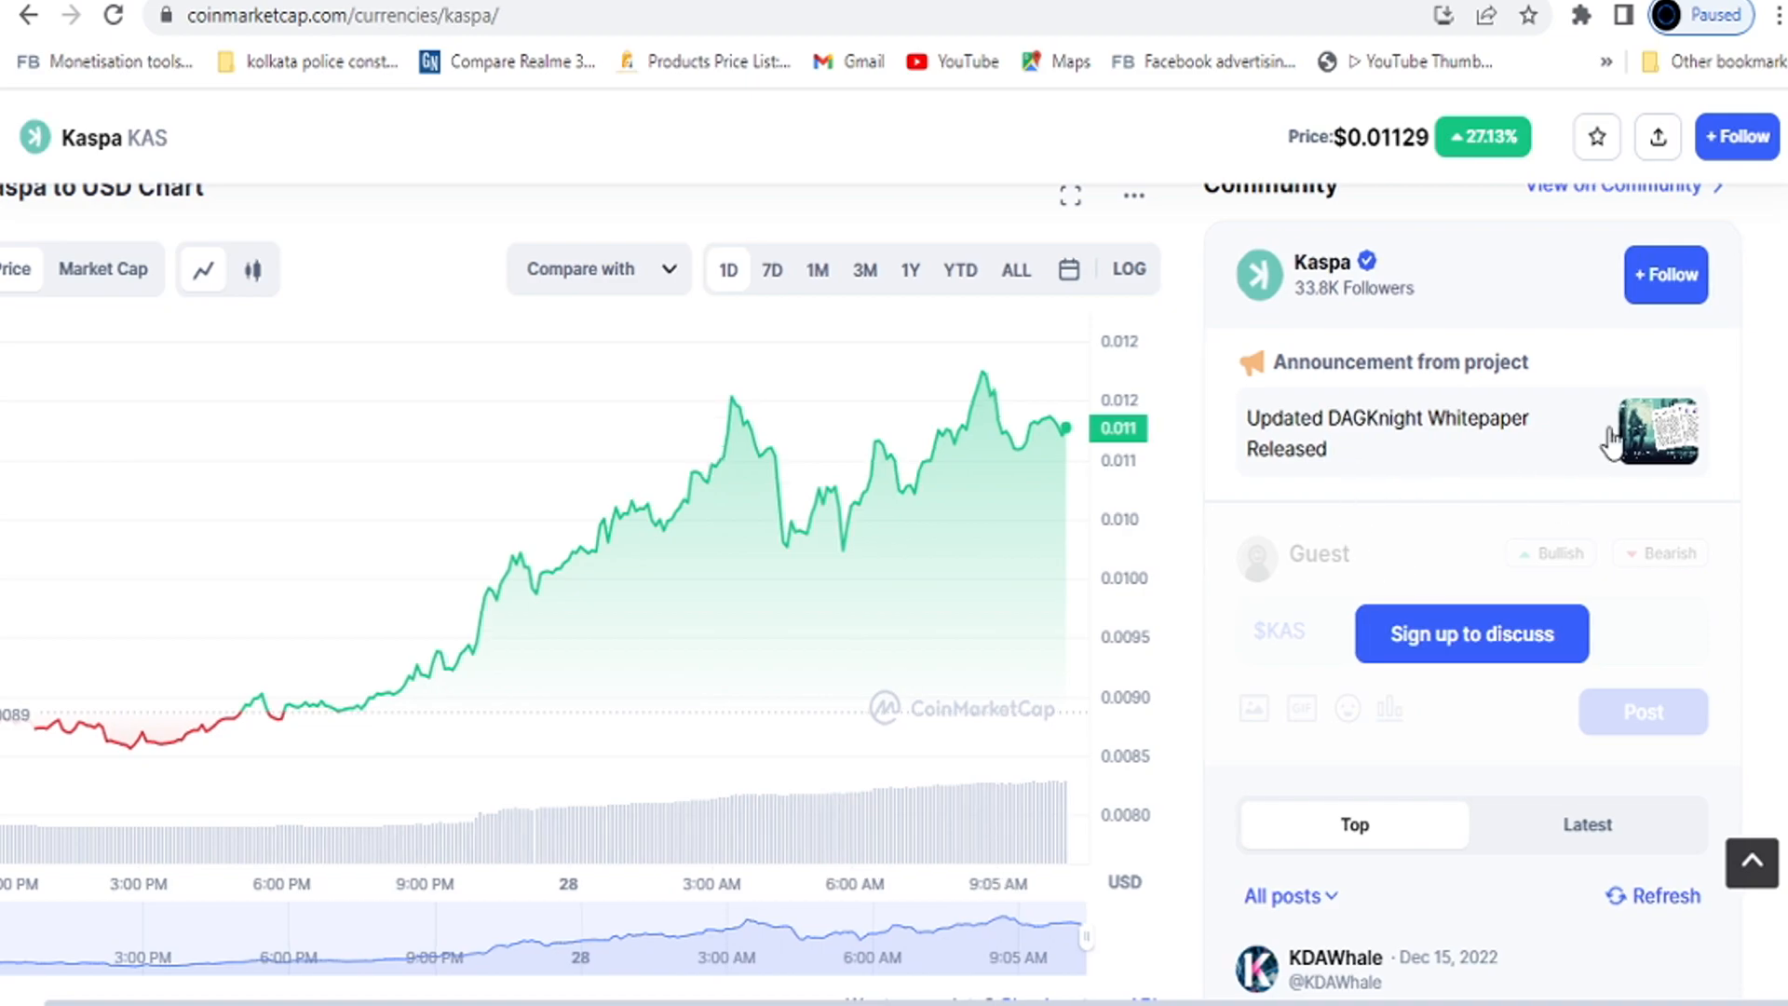
{"action": "scroll", "coordinate": [871, 591], "scroll_direction": "down", "scroll_amount": 10}
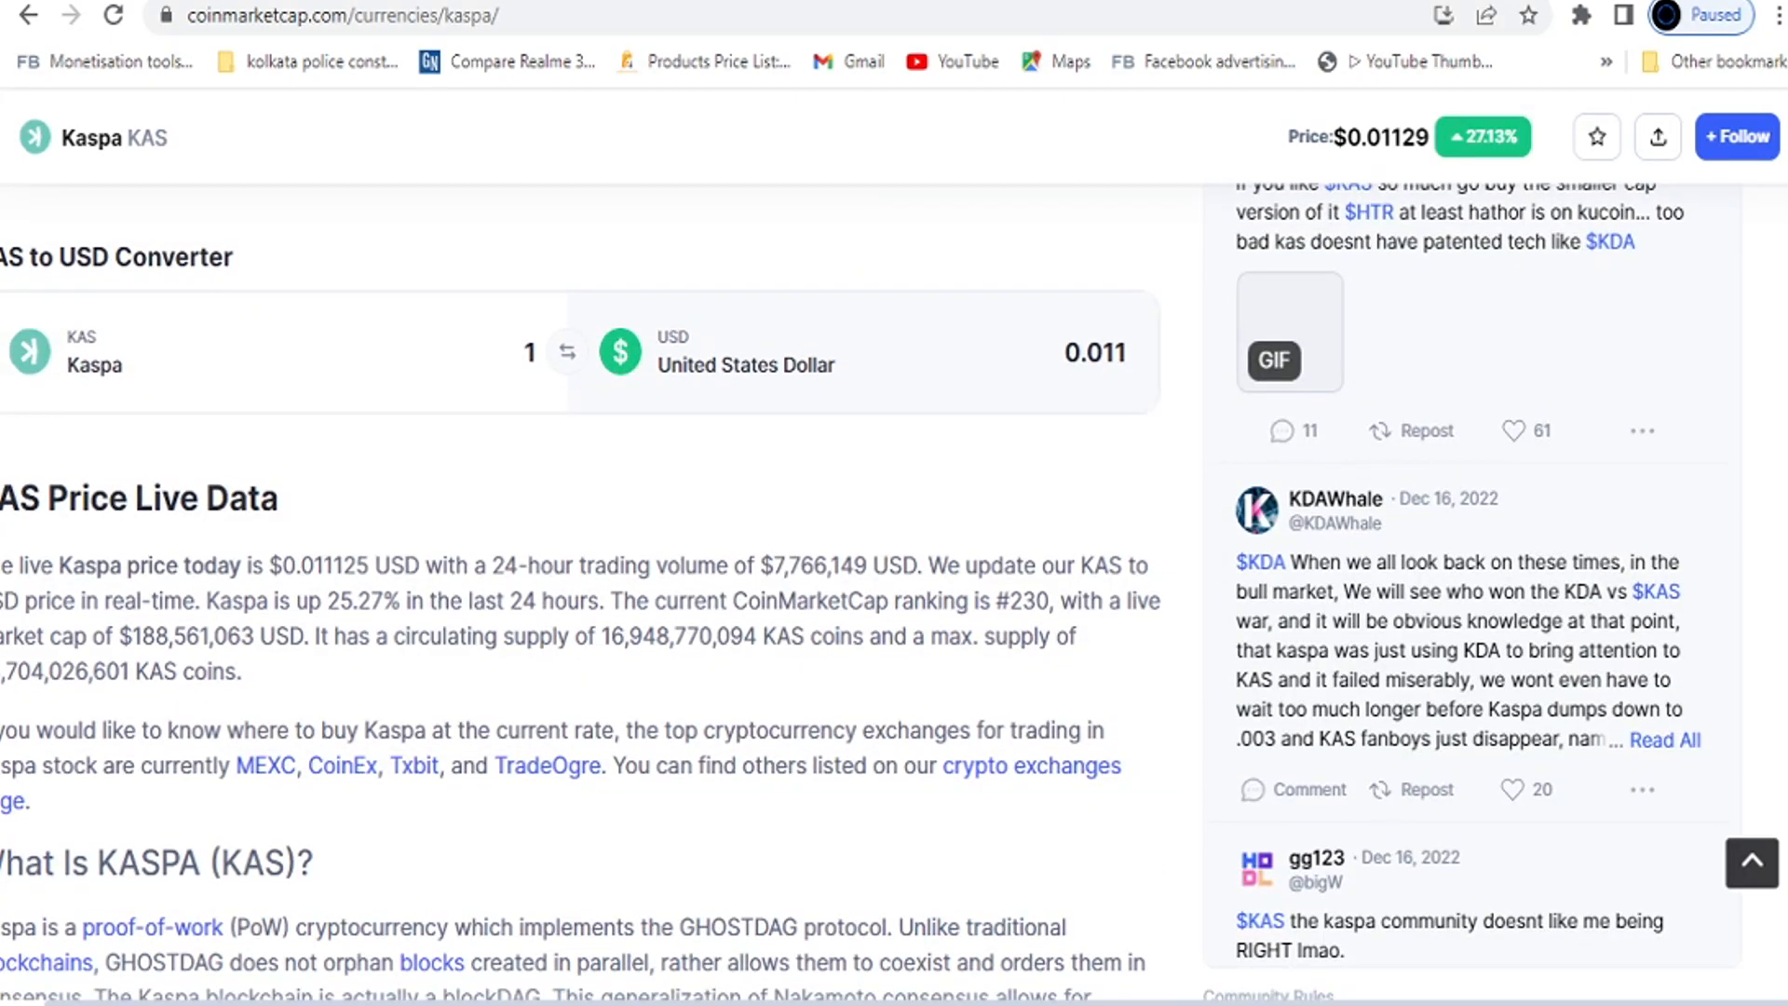
{"action": "scroll", "coordinate": [870, 591], "scroll_direction": "up", "scroll_amount": 15}
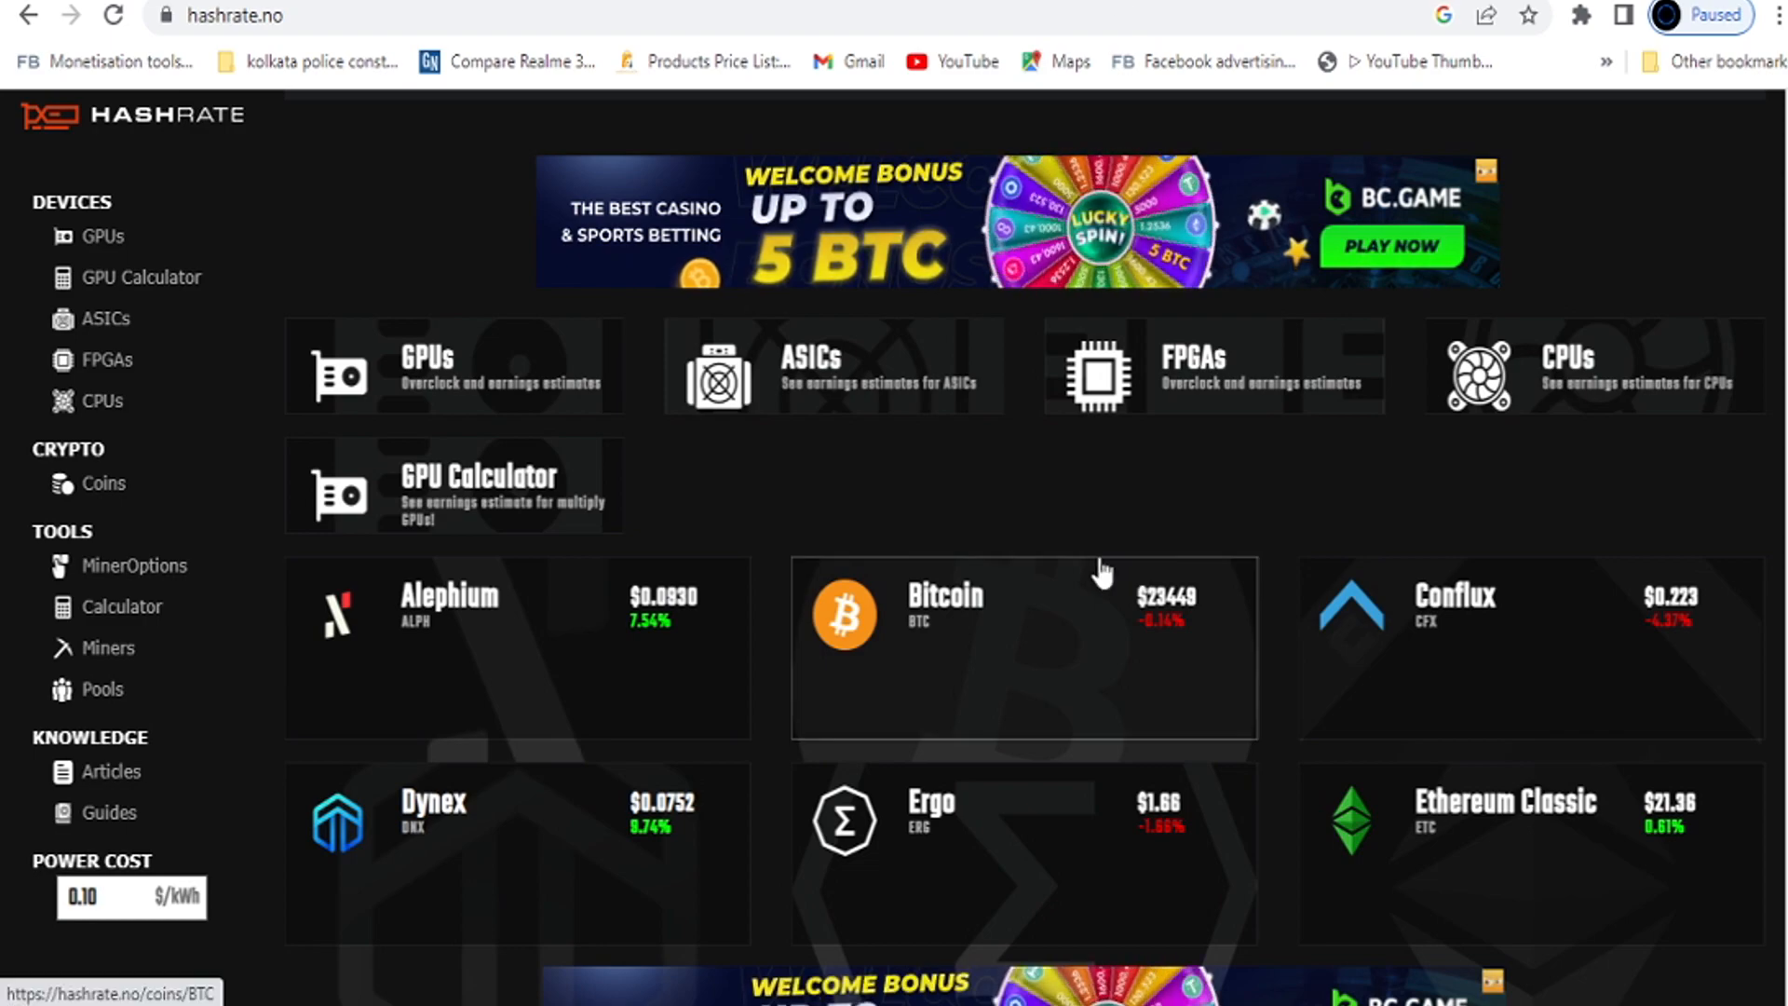
Look through the coin prices on Hashrate.no and CoinMarketCap's list of cryptocurrencies ranked by market cap.
{"action": "scroll", "coordinate": [1616, 515], "scroll_direction": "down", "scroll_amount": 4}
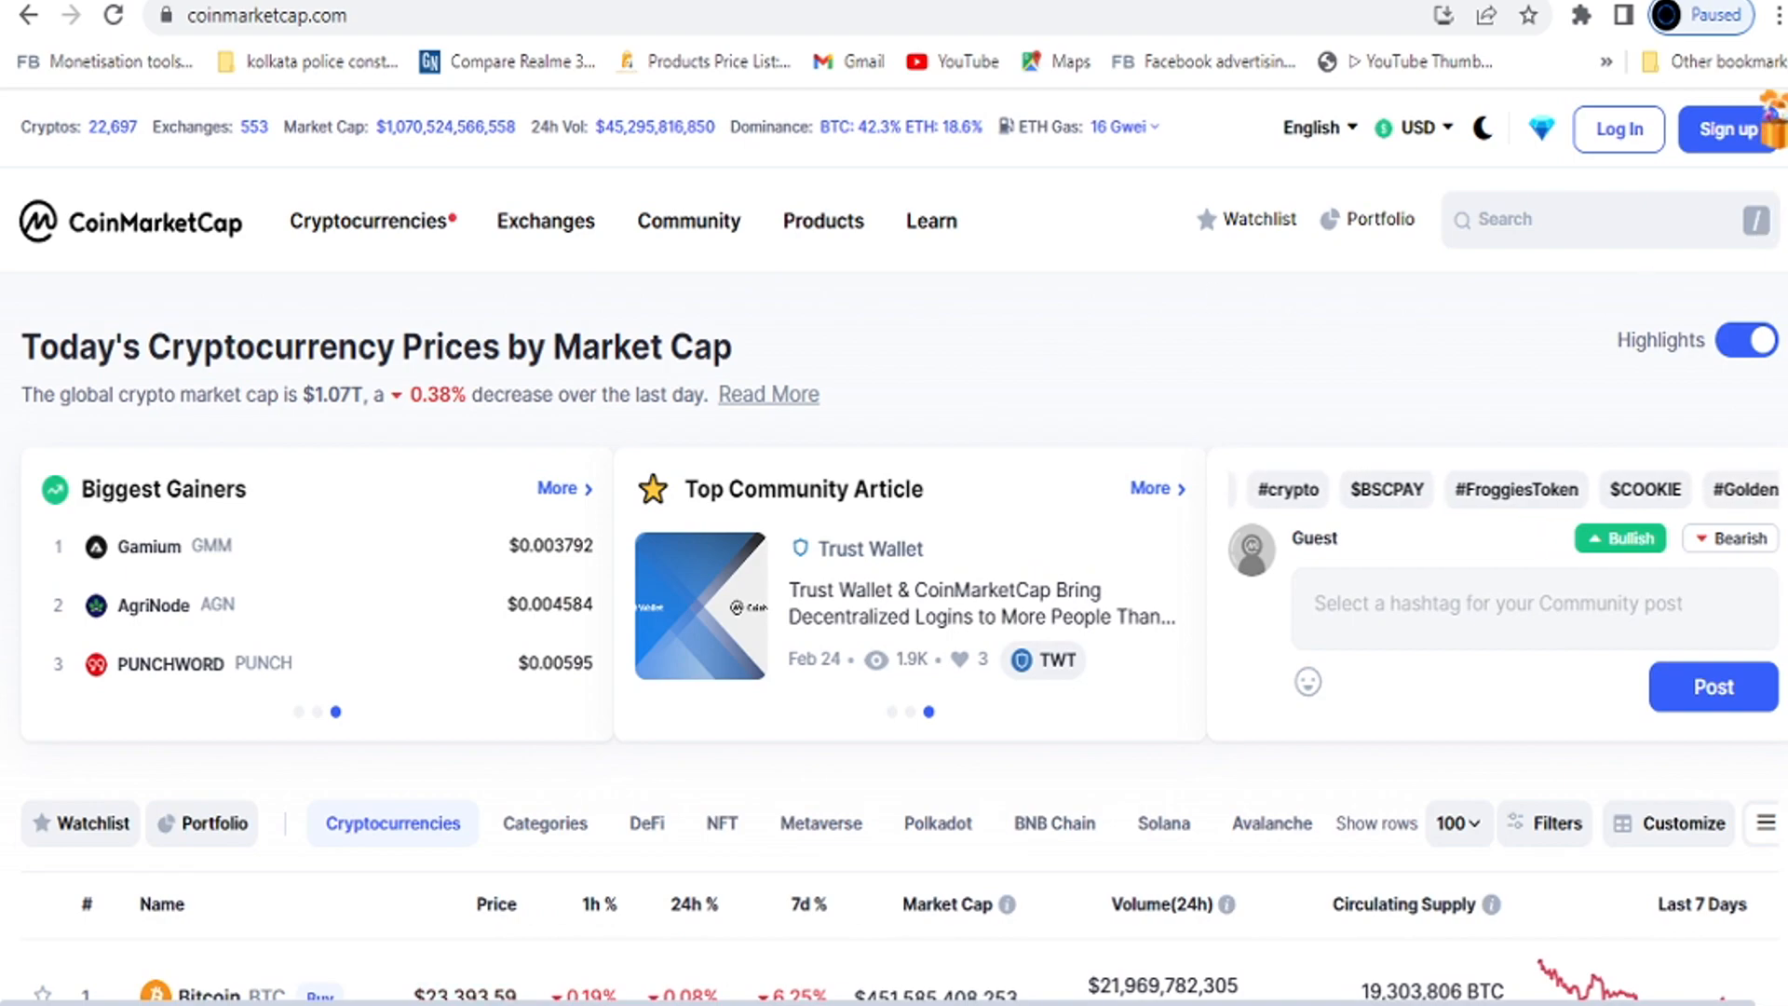
{"action": "scroll", "coordinate": [1049, 326], "scroll_direction": "down", "scroll_amount": 8}
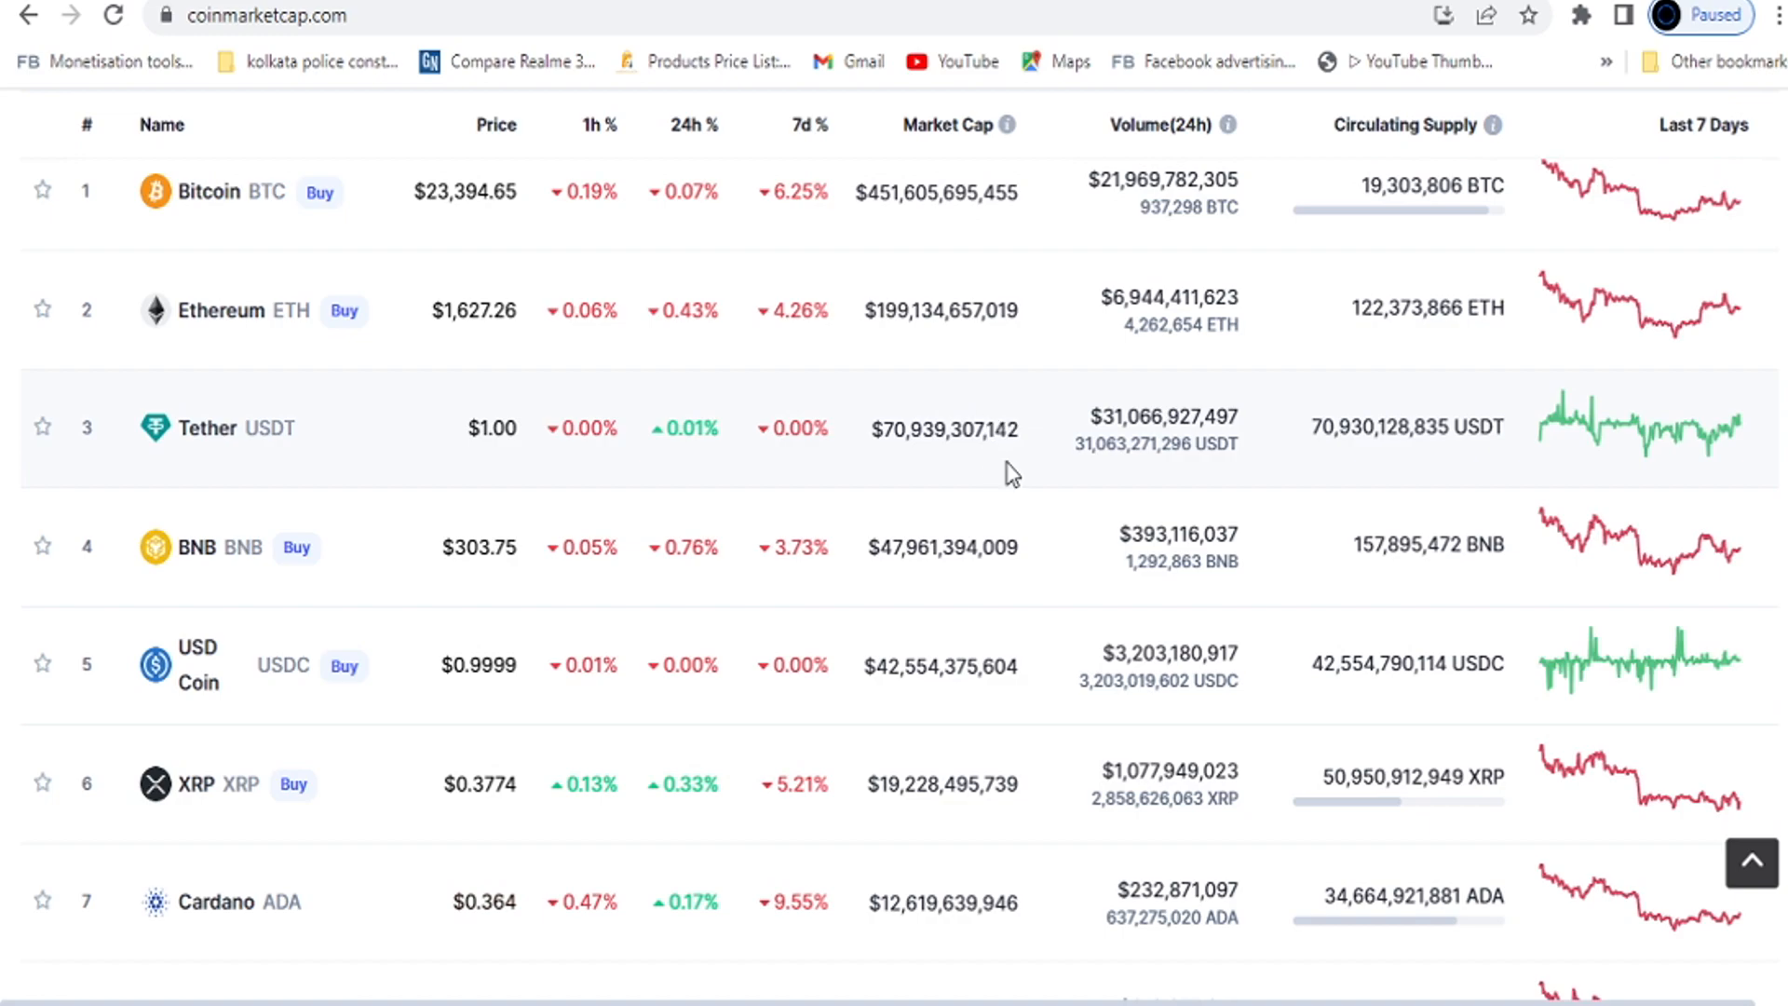
{"action": "middle_click", "coordinate": [1047, 262]}
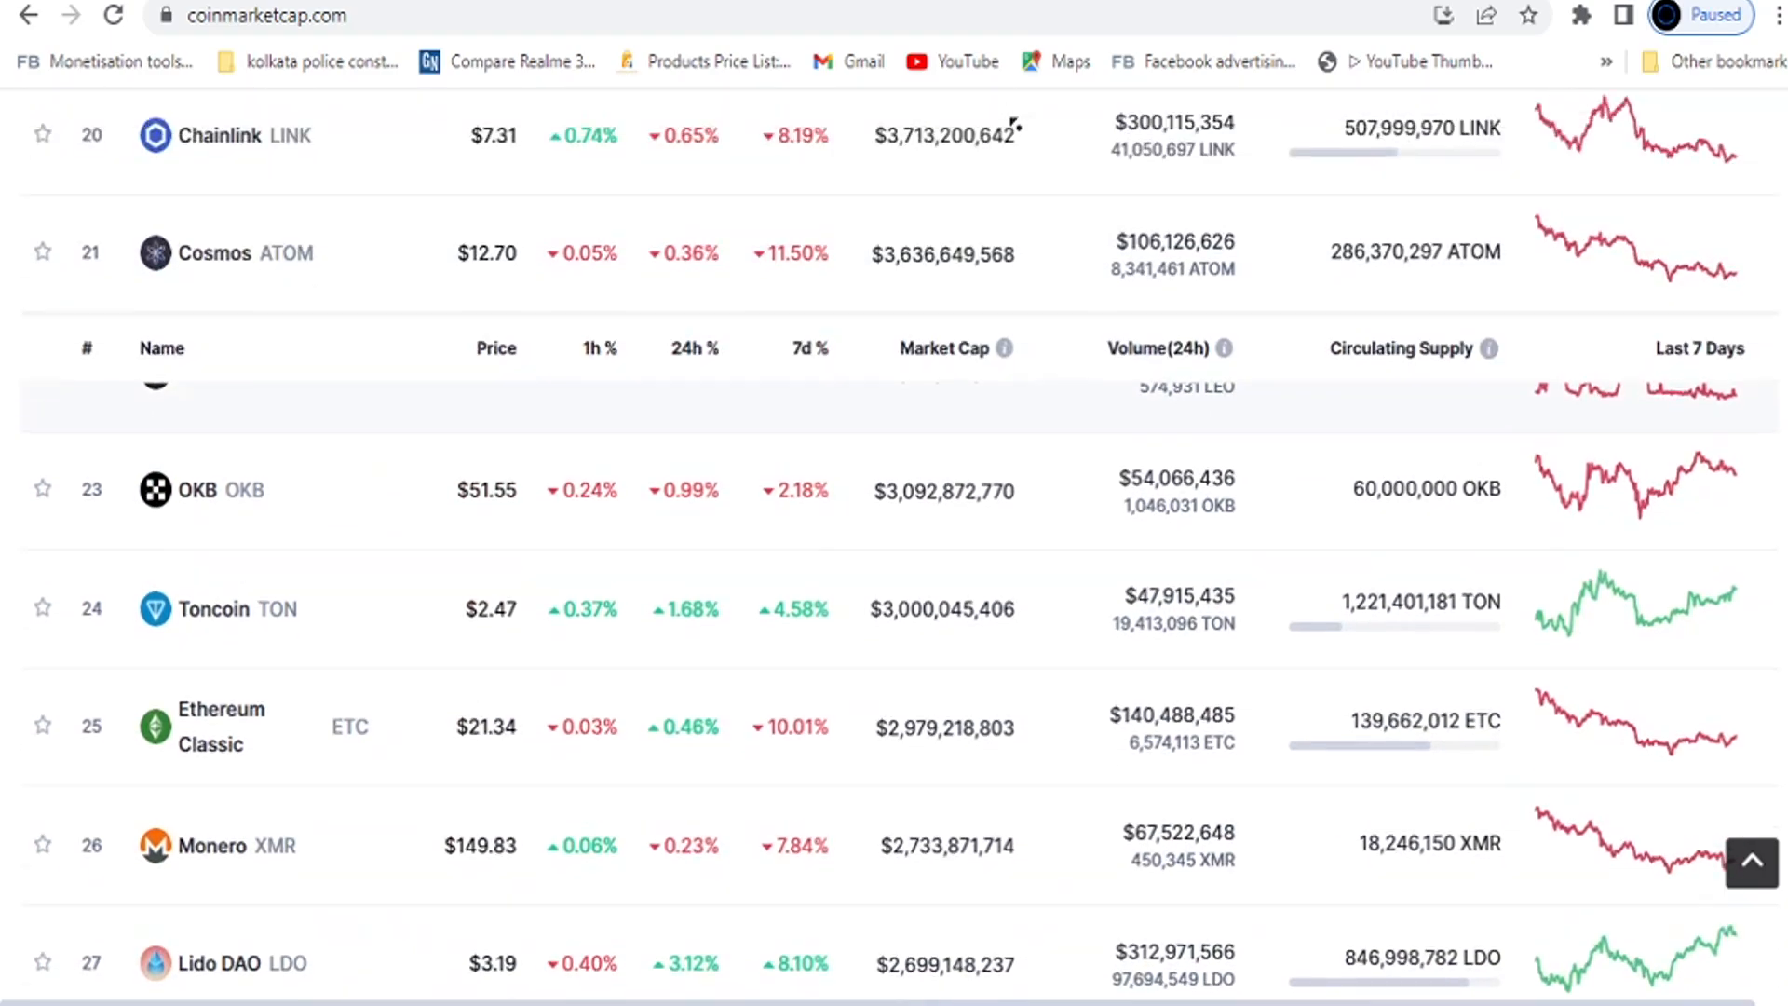
{"action": "left_click", "coordinate": [708, 484]}
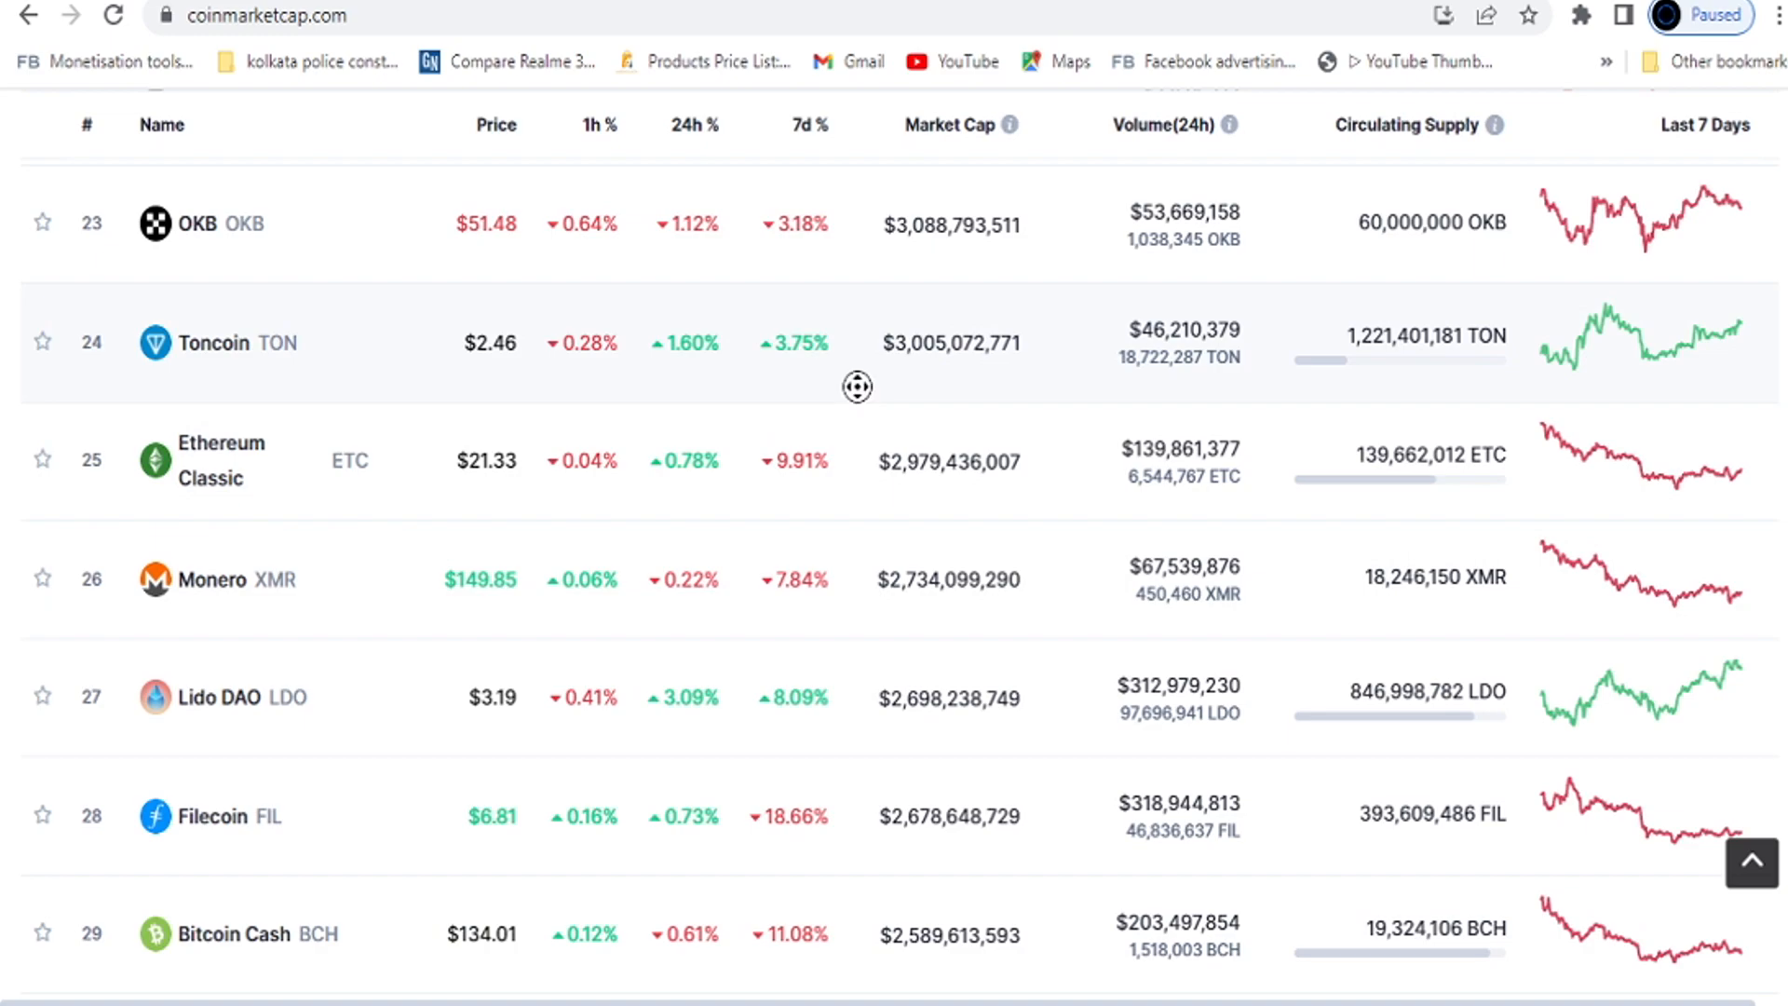
{"action": "scroll", "coordinate": [856, 385], "scroll_direction": "down", "scroll_amount": 2}
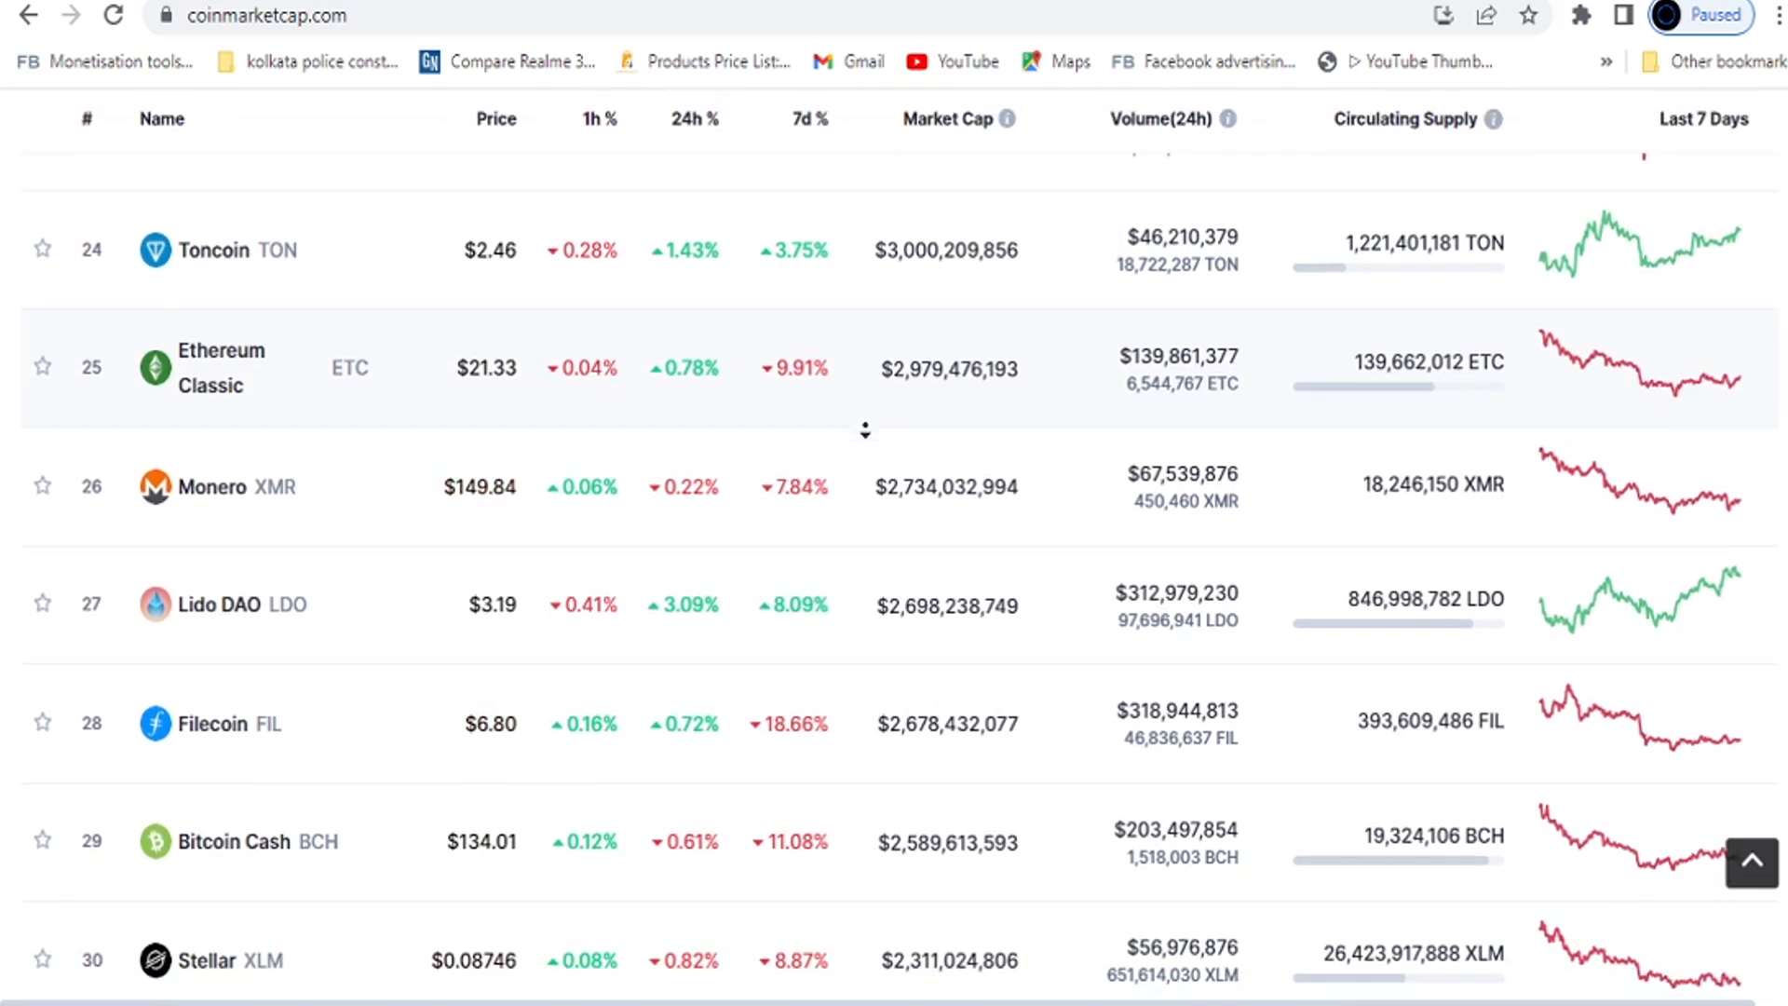
{"action": "scroll", "coordinate": [865, 445], "scroll_direction": "down", "scroll_amount": 5}
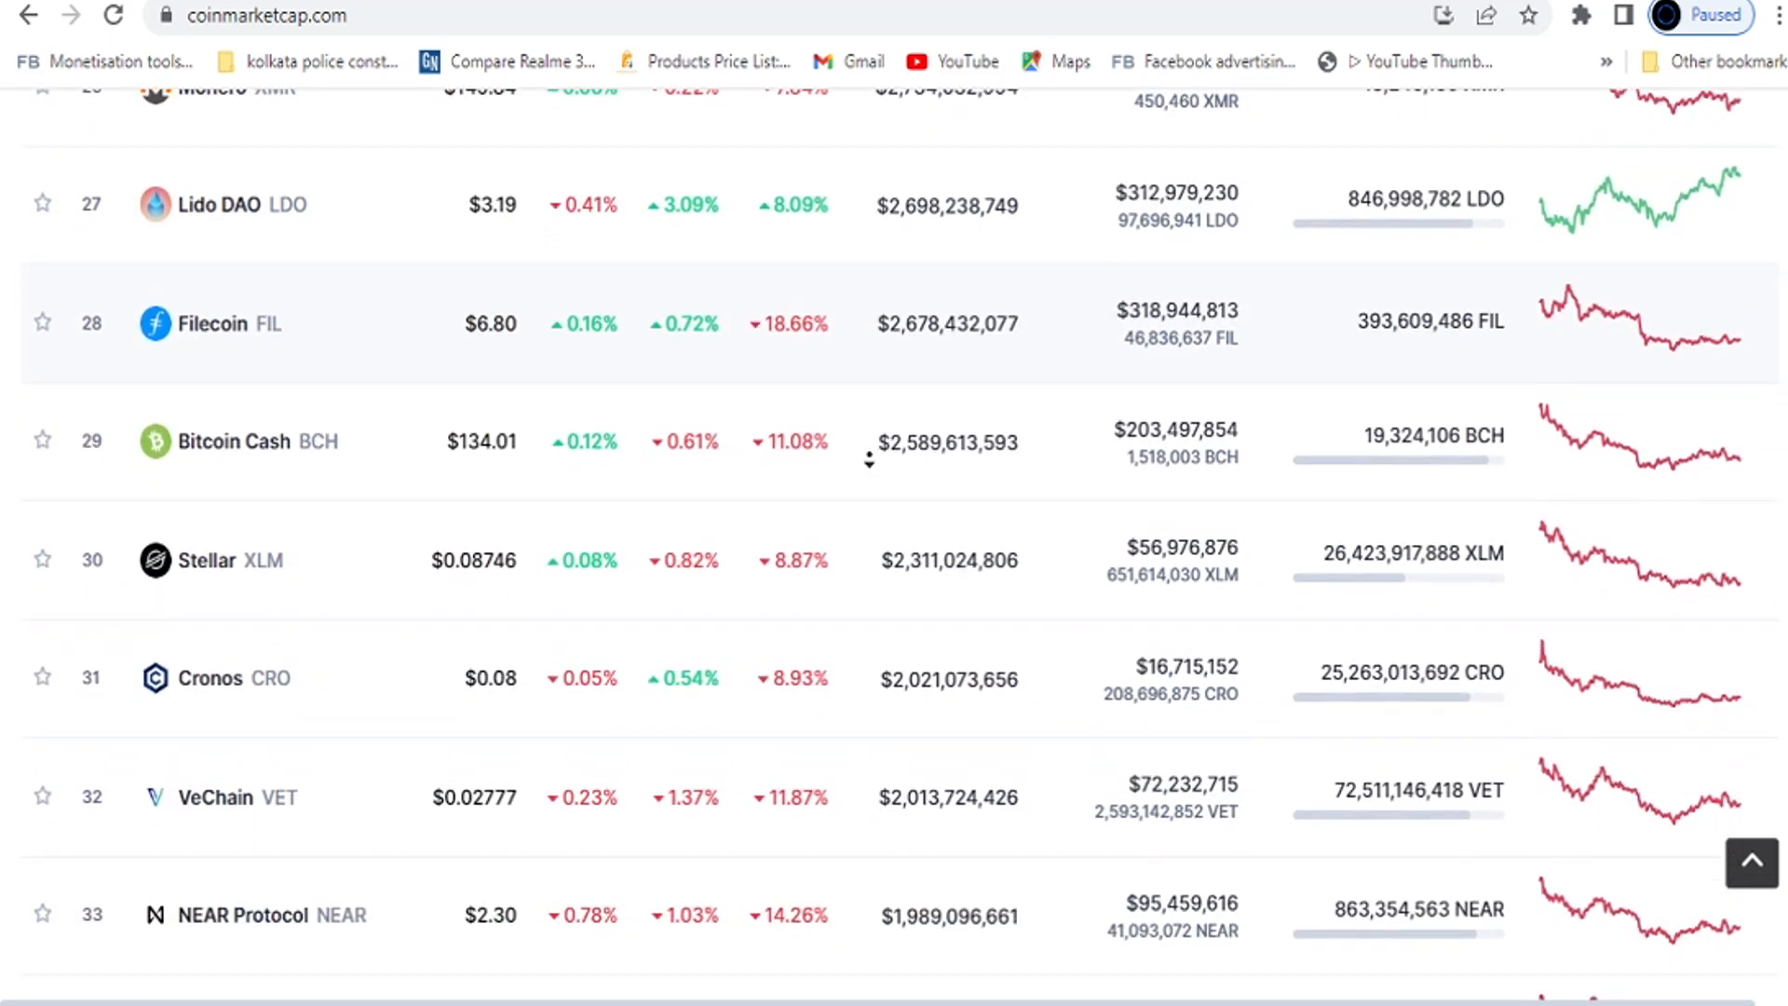
{"action": "scroll", "coordinate": [869, 461], "scroll_direction": "down", "scroll_amount": 8}
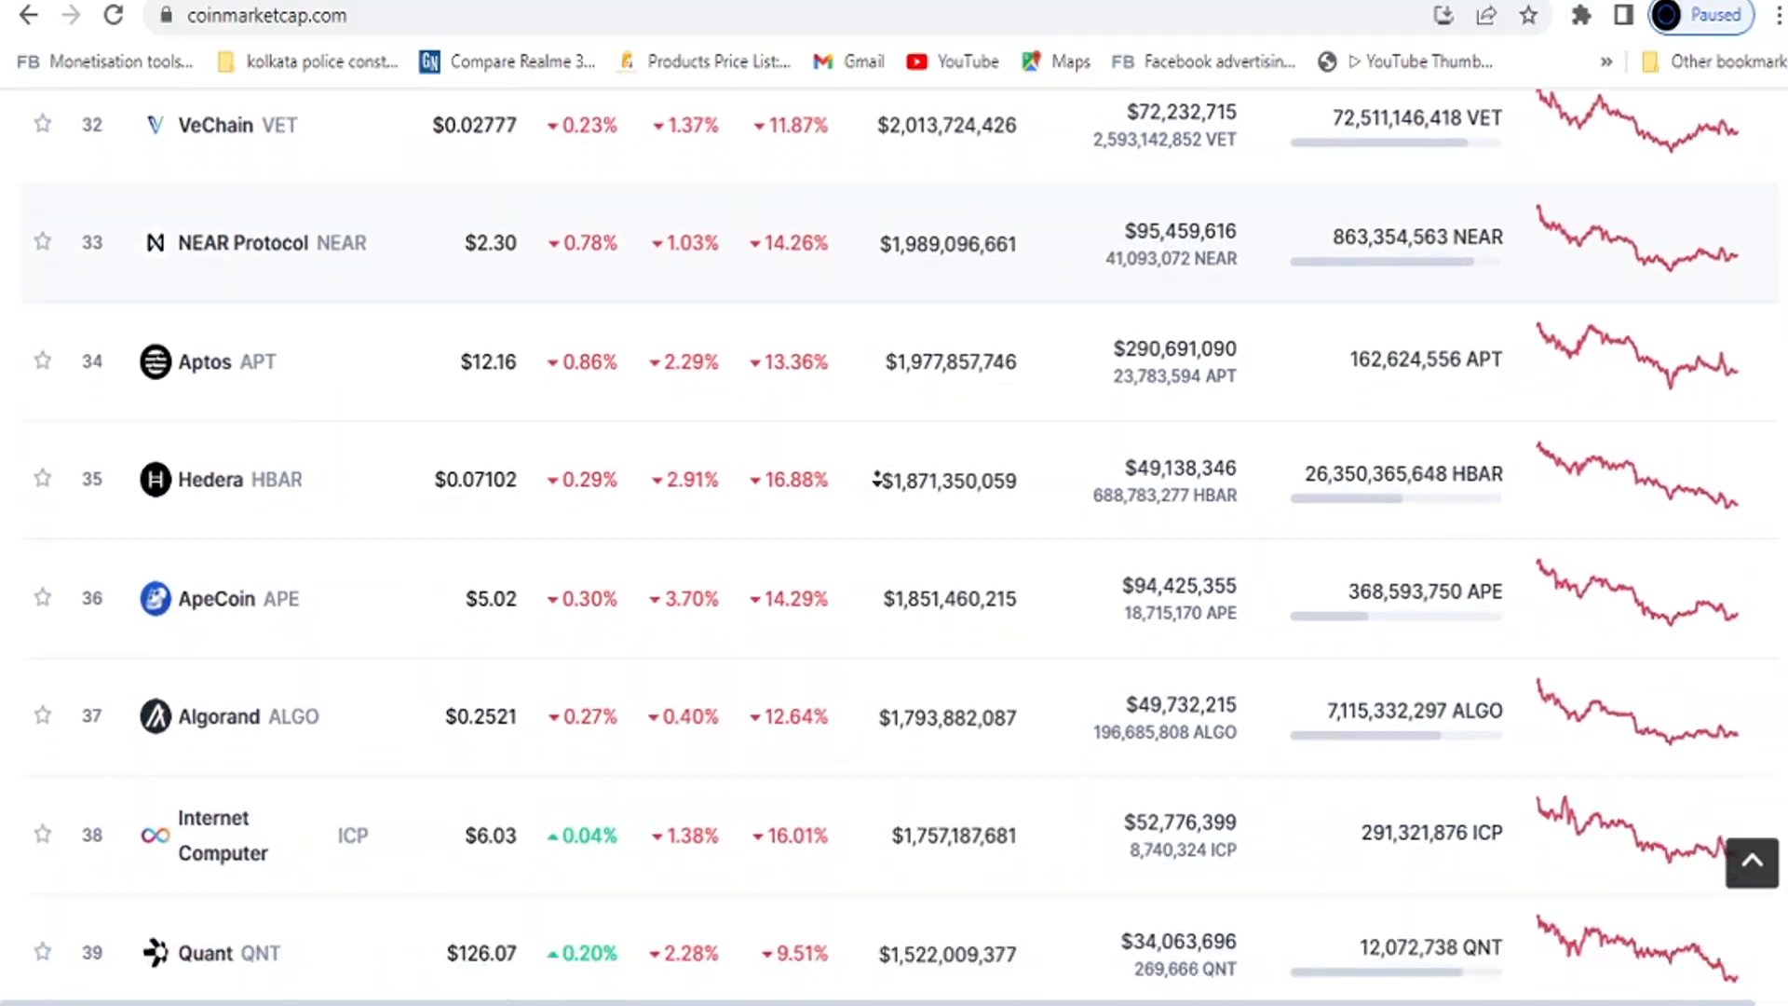
{"action": "scroll", "coordinate": [876, 478], "scroll_direction": "down", "scroll_amount": 5}
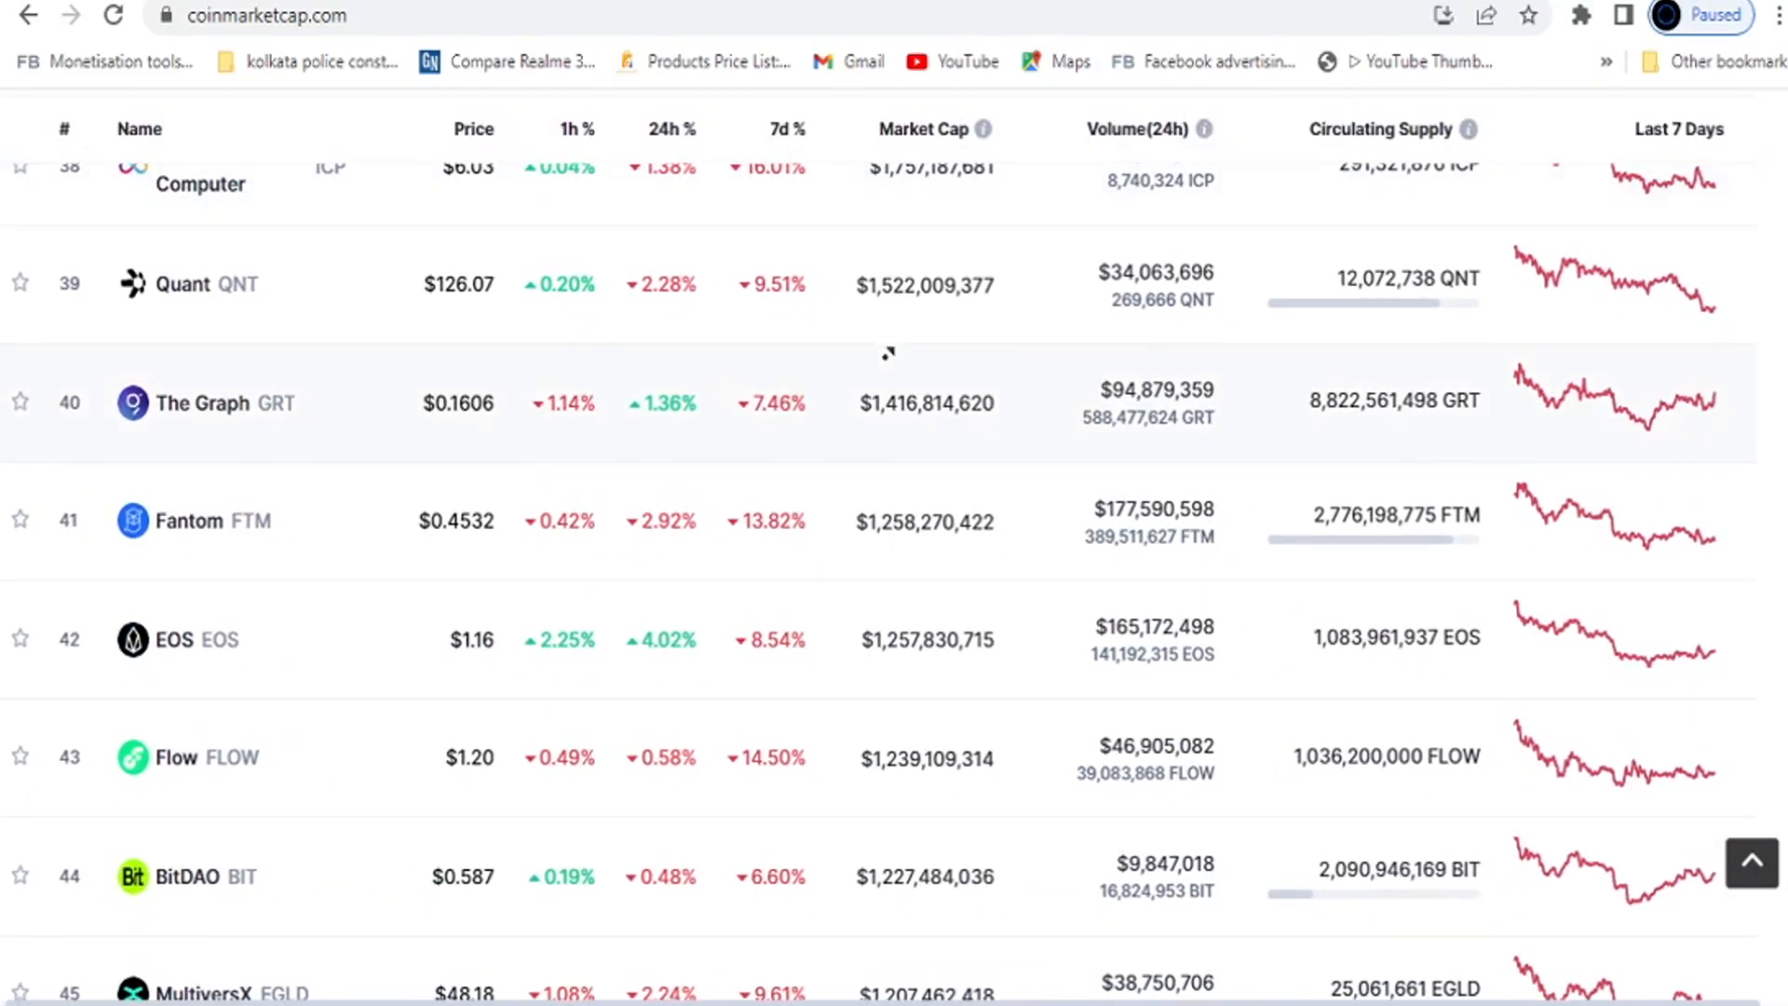
{"action": "key", "text": "Home"}
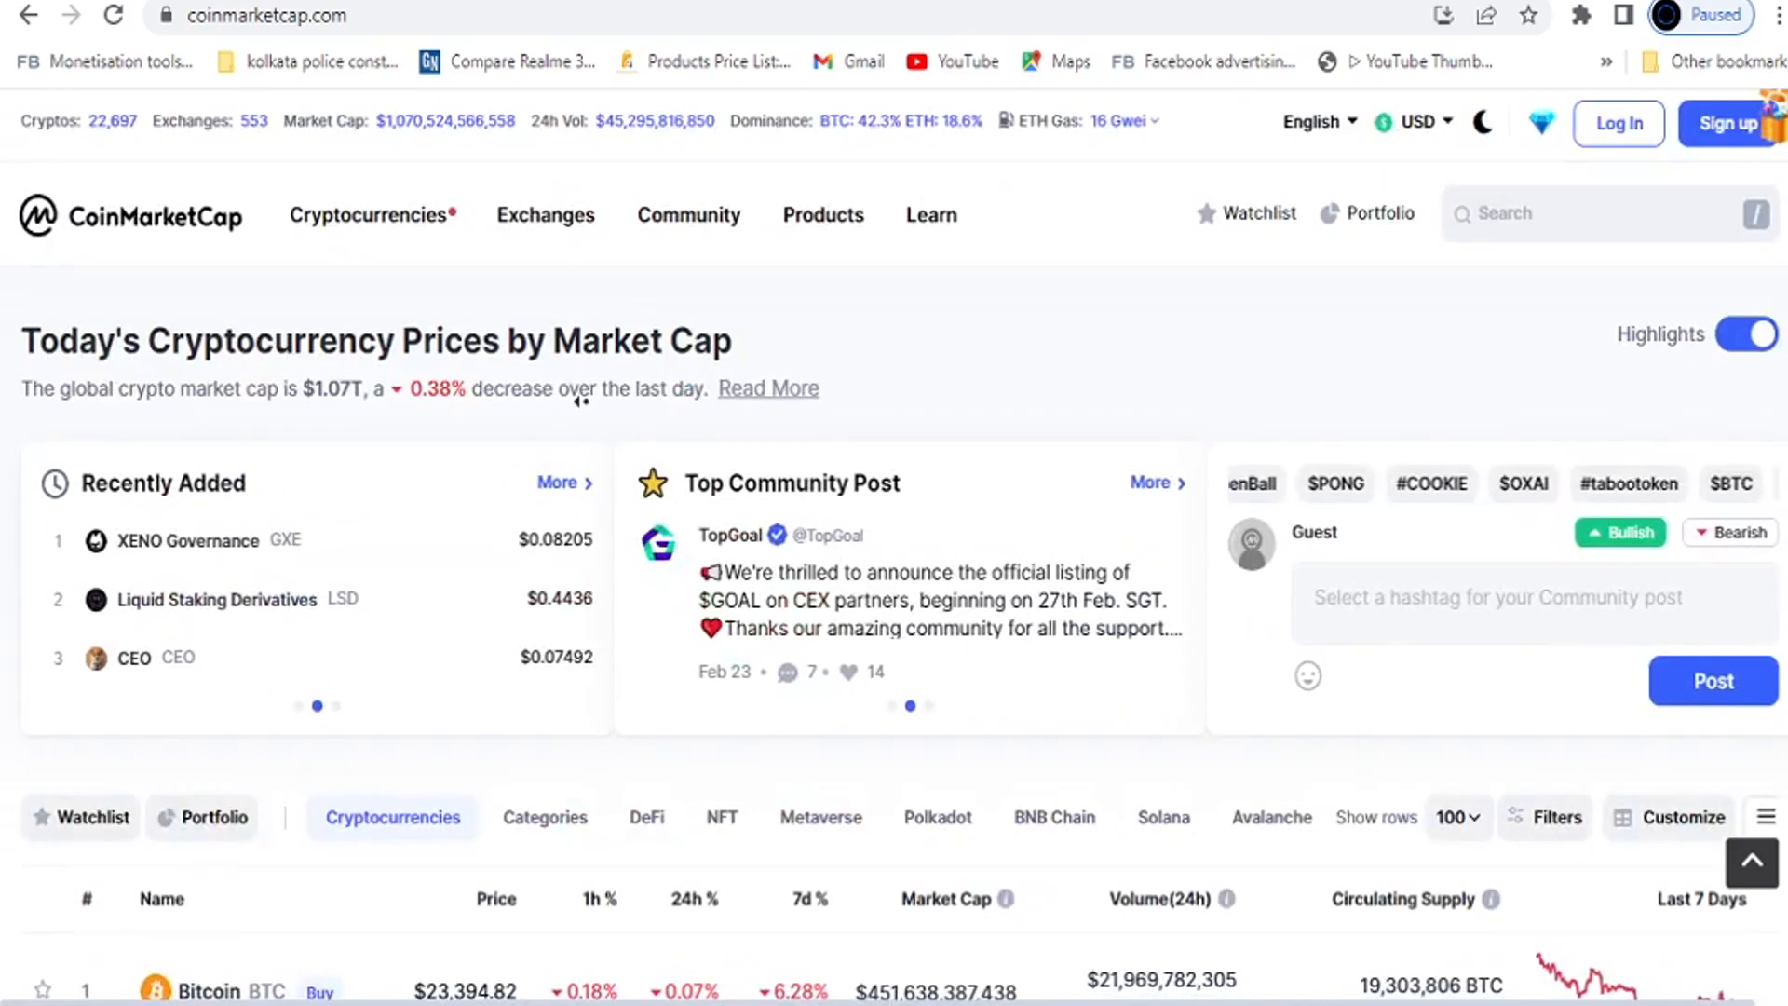
Search CoinMarketCap for "ergo", open the Ergo coin page, and review its price, market data and USD chart.
{"action": "left_click", "coordinate": [1508, 218]}
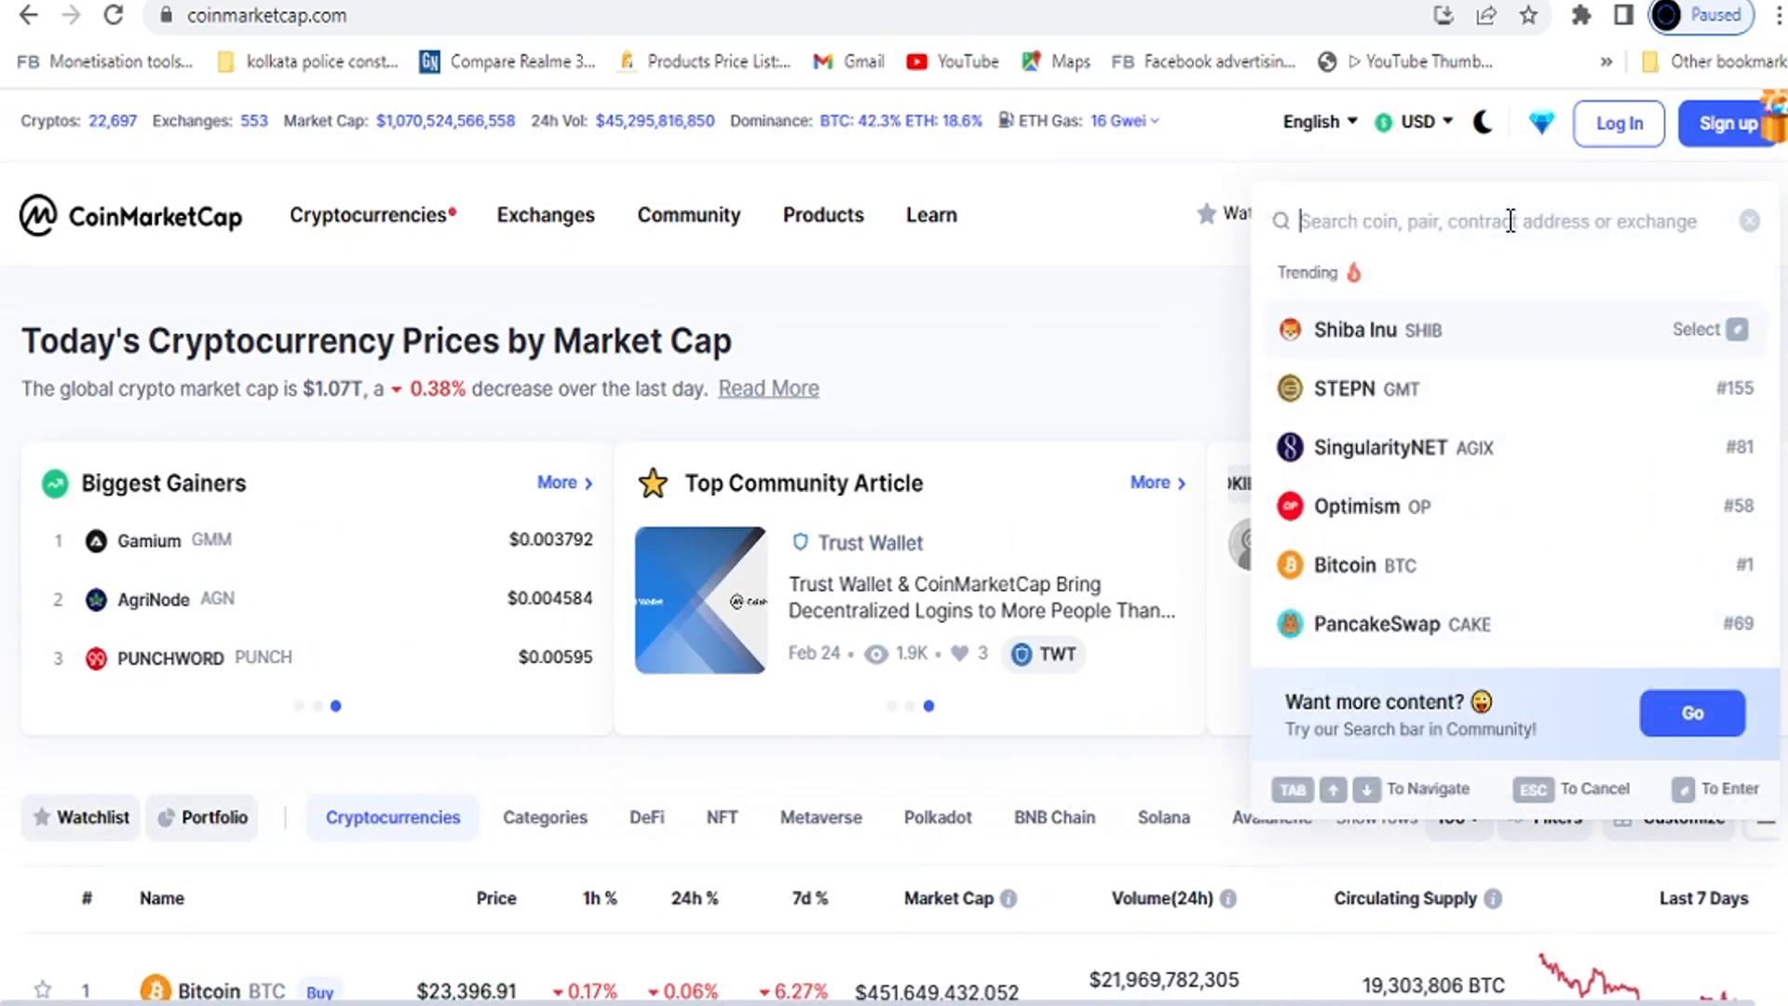
{"action": "type", "text": "ergo"}
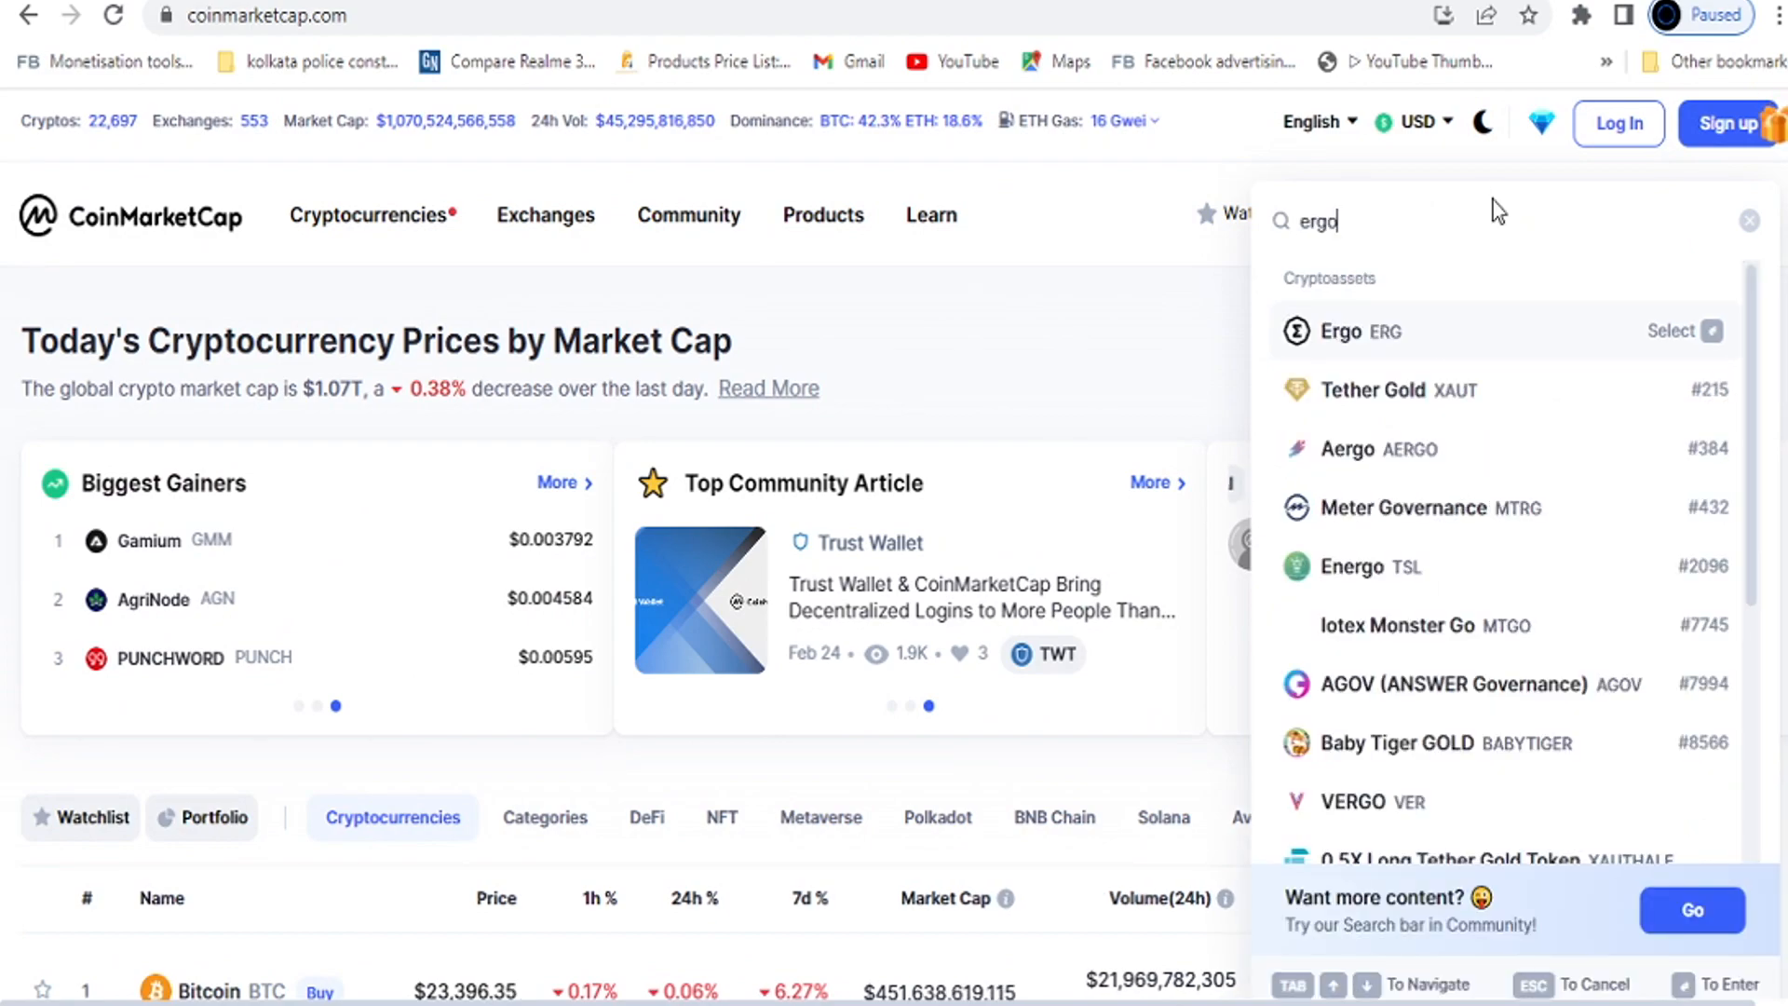
{"action": "left_click", "coordinate": [1414, 359]}
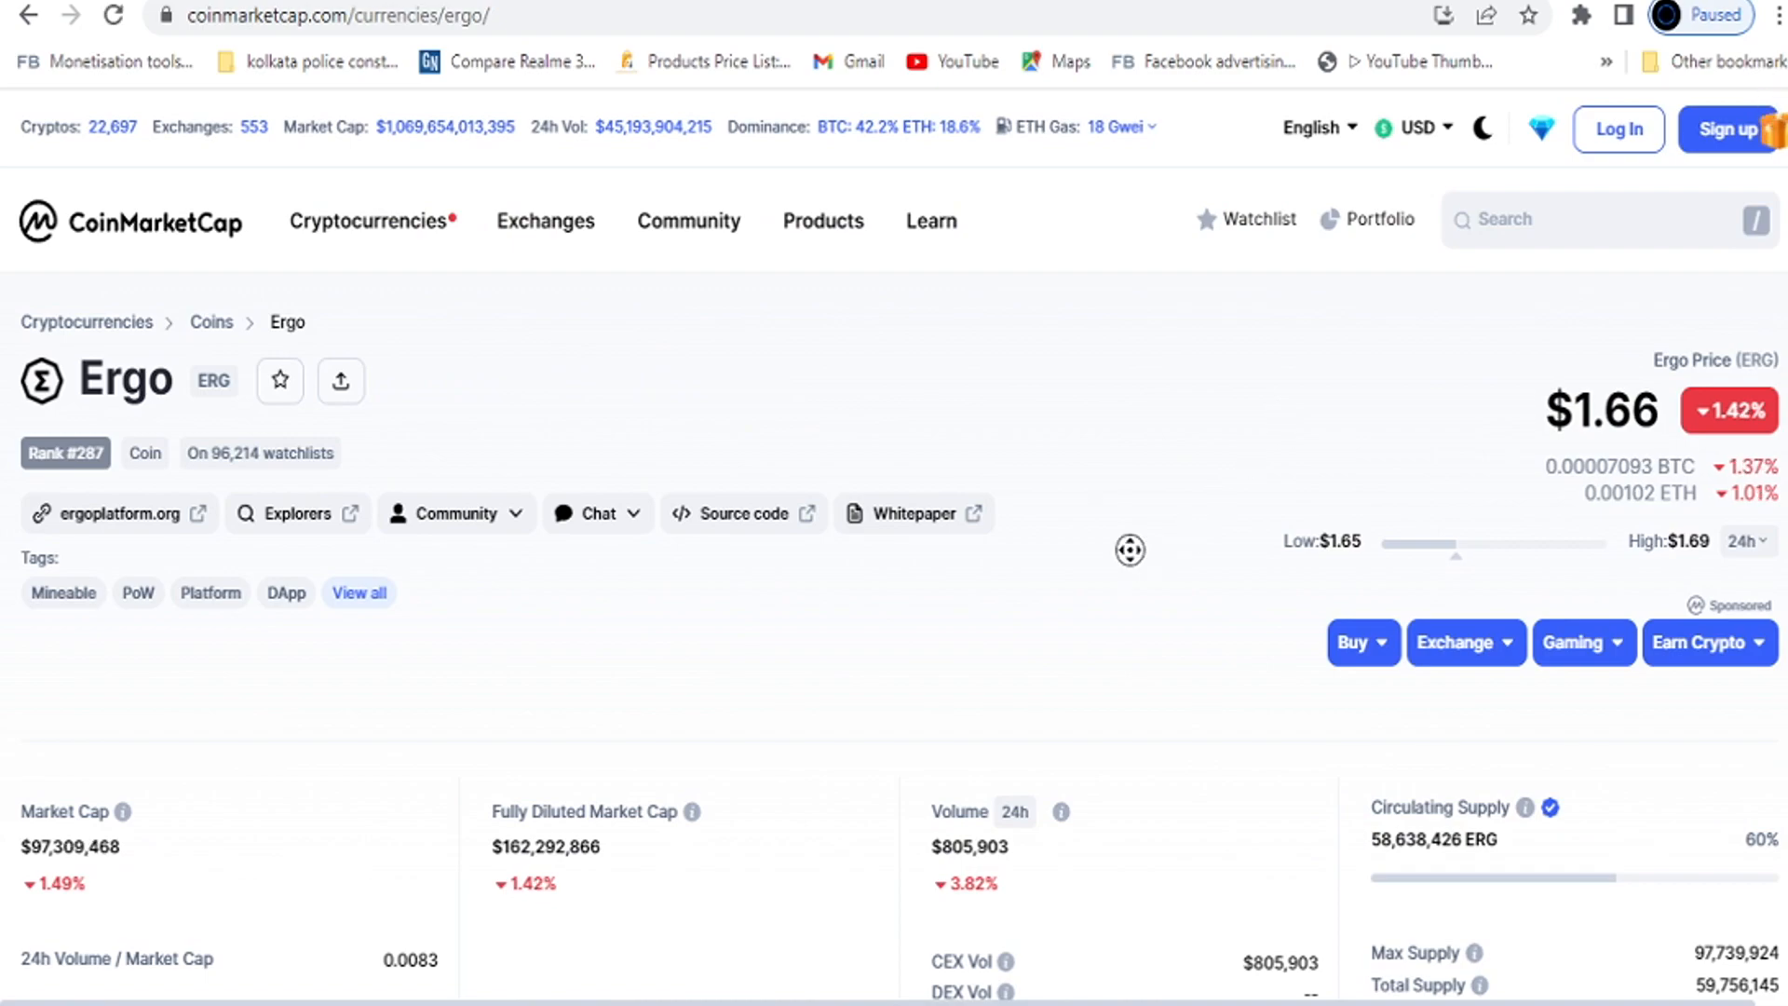
{"action": "scroll", "coordinate": [1129, 577], "scroll_direction": "down", "scroll_amount": 2}
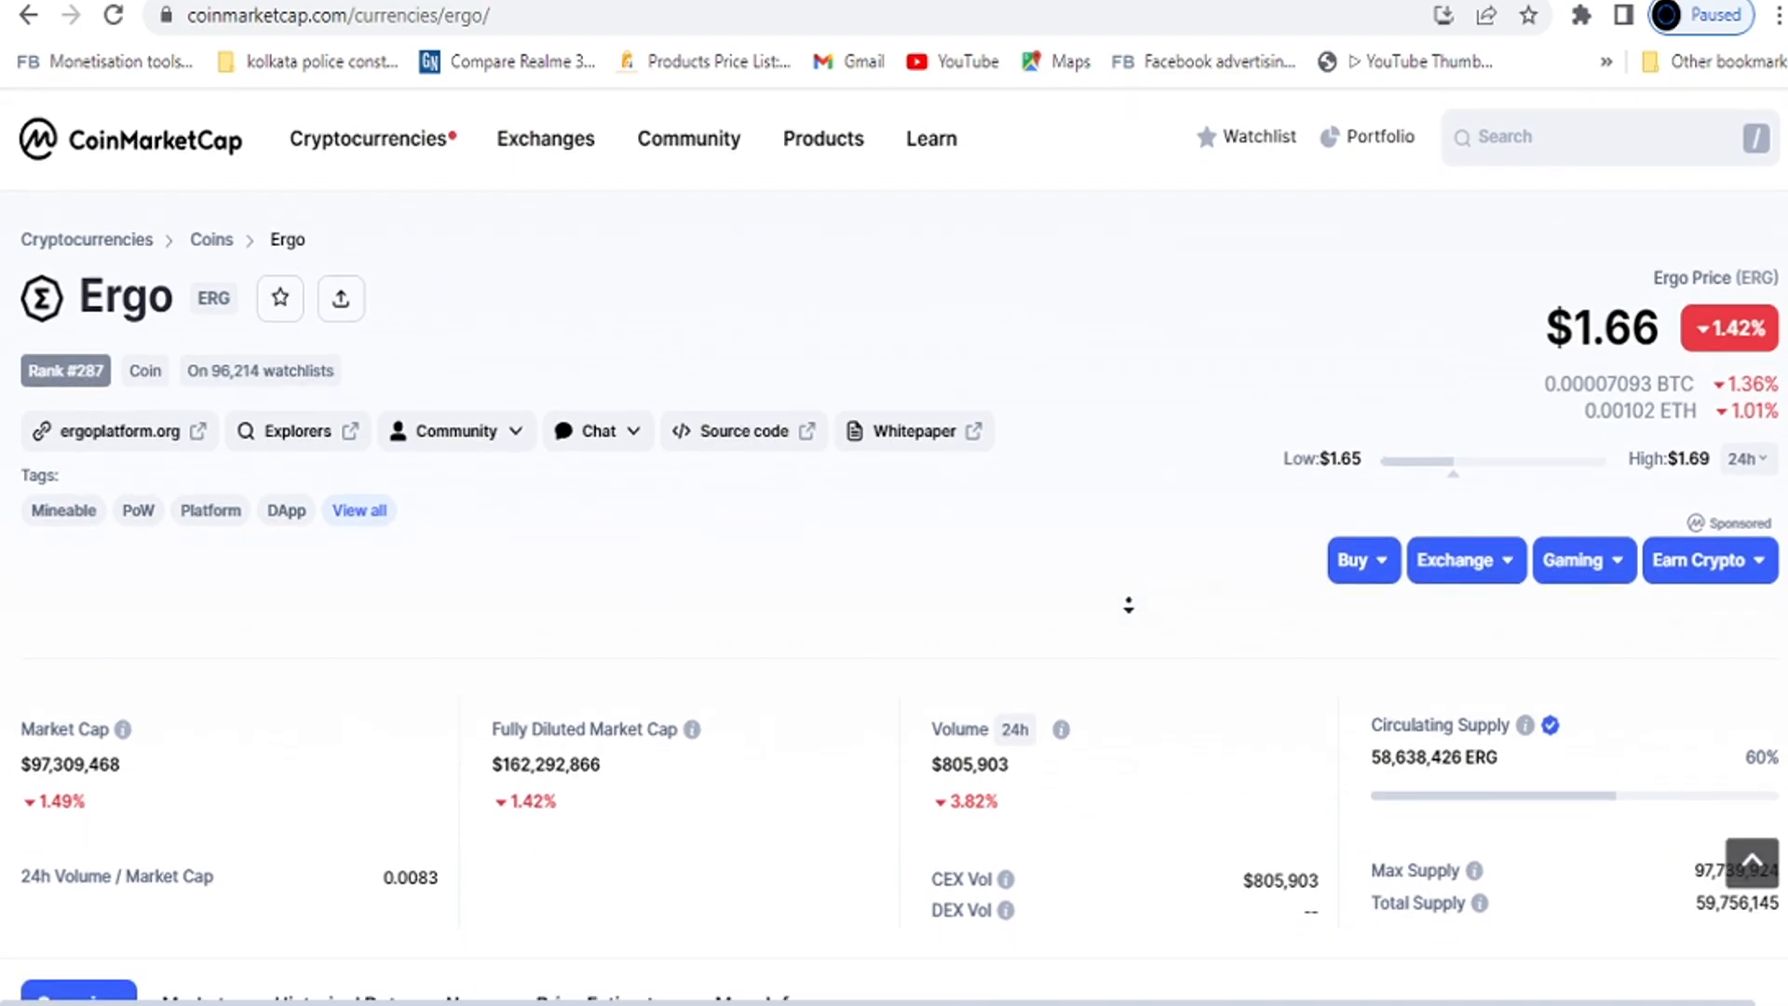
{"action": "scroll", "coordinate": [1129, 605], "scroll_direction": "down", "scroll_amount": 10}
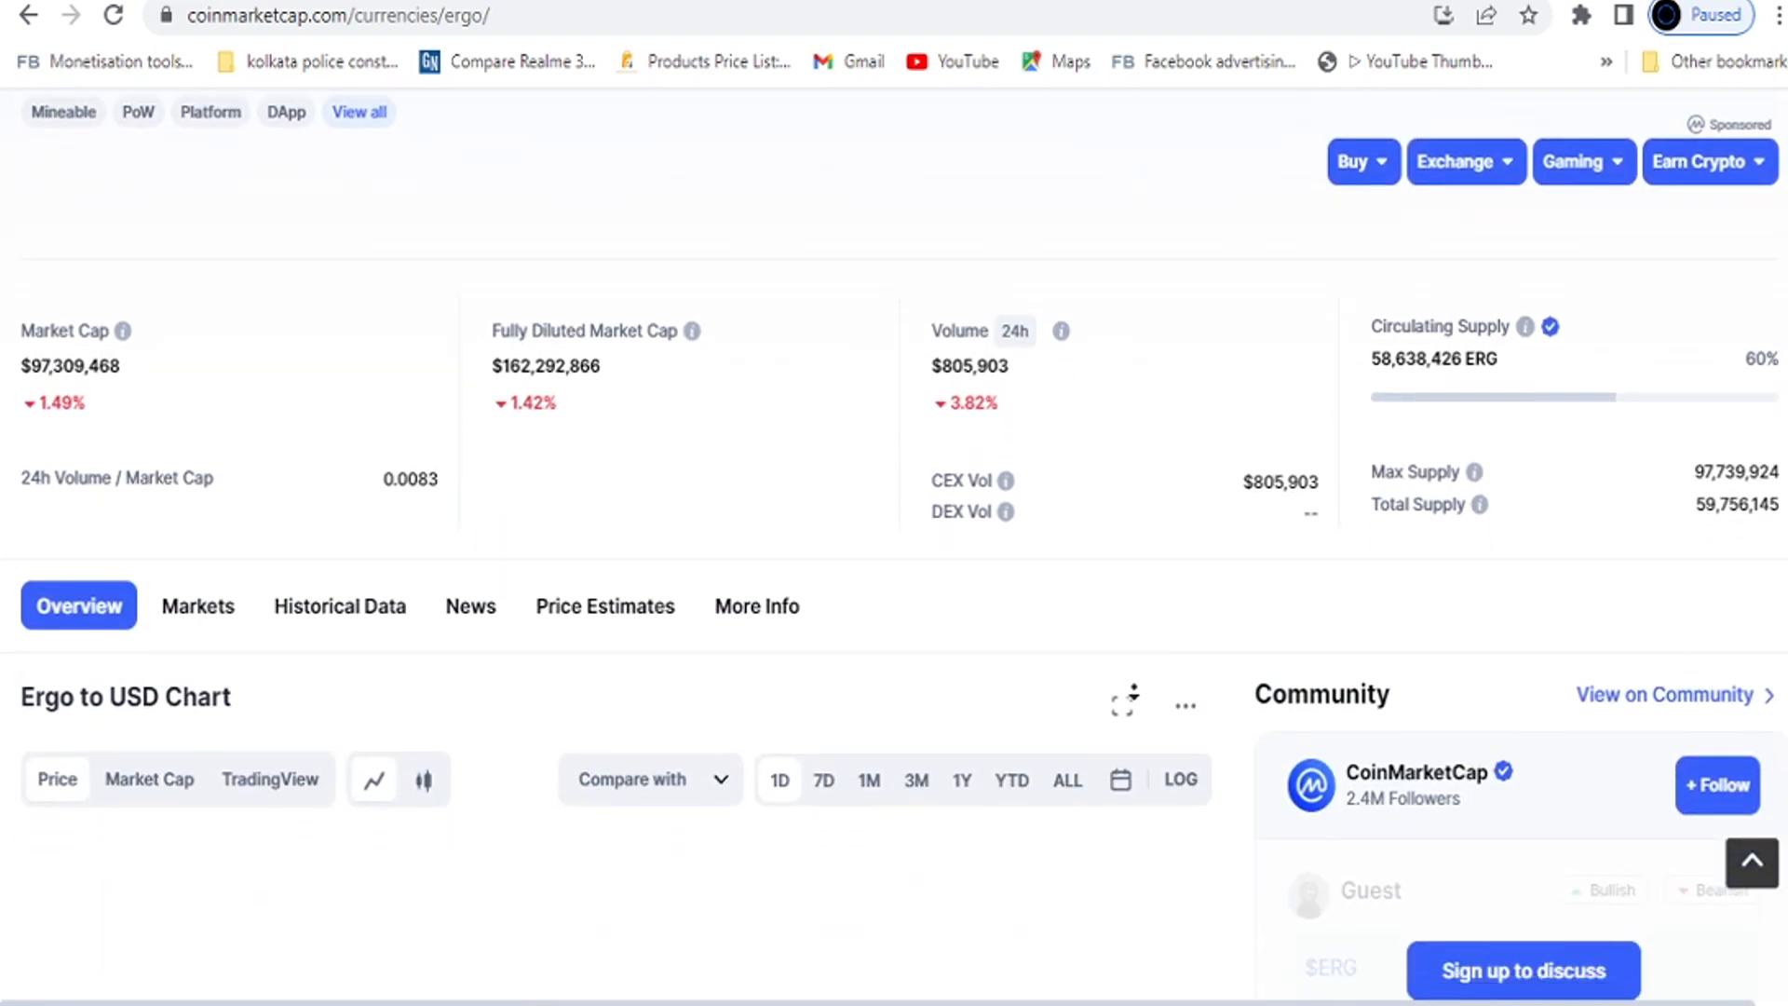
{"action": "scroll", "coordinate": [1213, 618], "scroll_direction": "up", "scroll_amount": 9}
{"action": "scroll", "coordinate": [1211, 643], "scroll_direction": "down", "scroll_amount": 8}
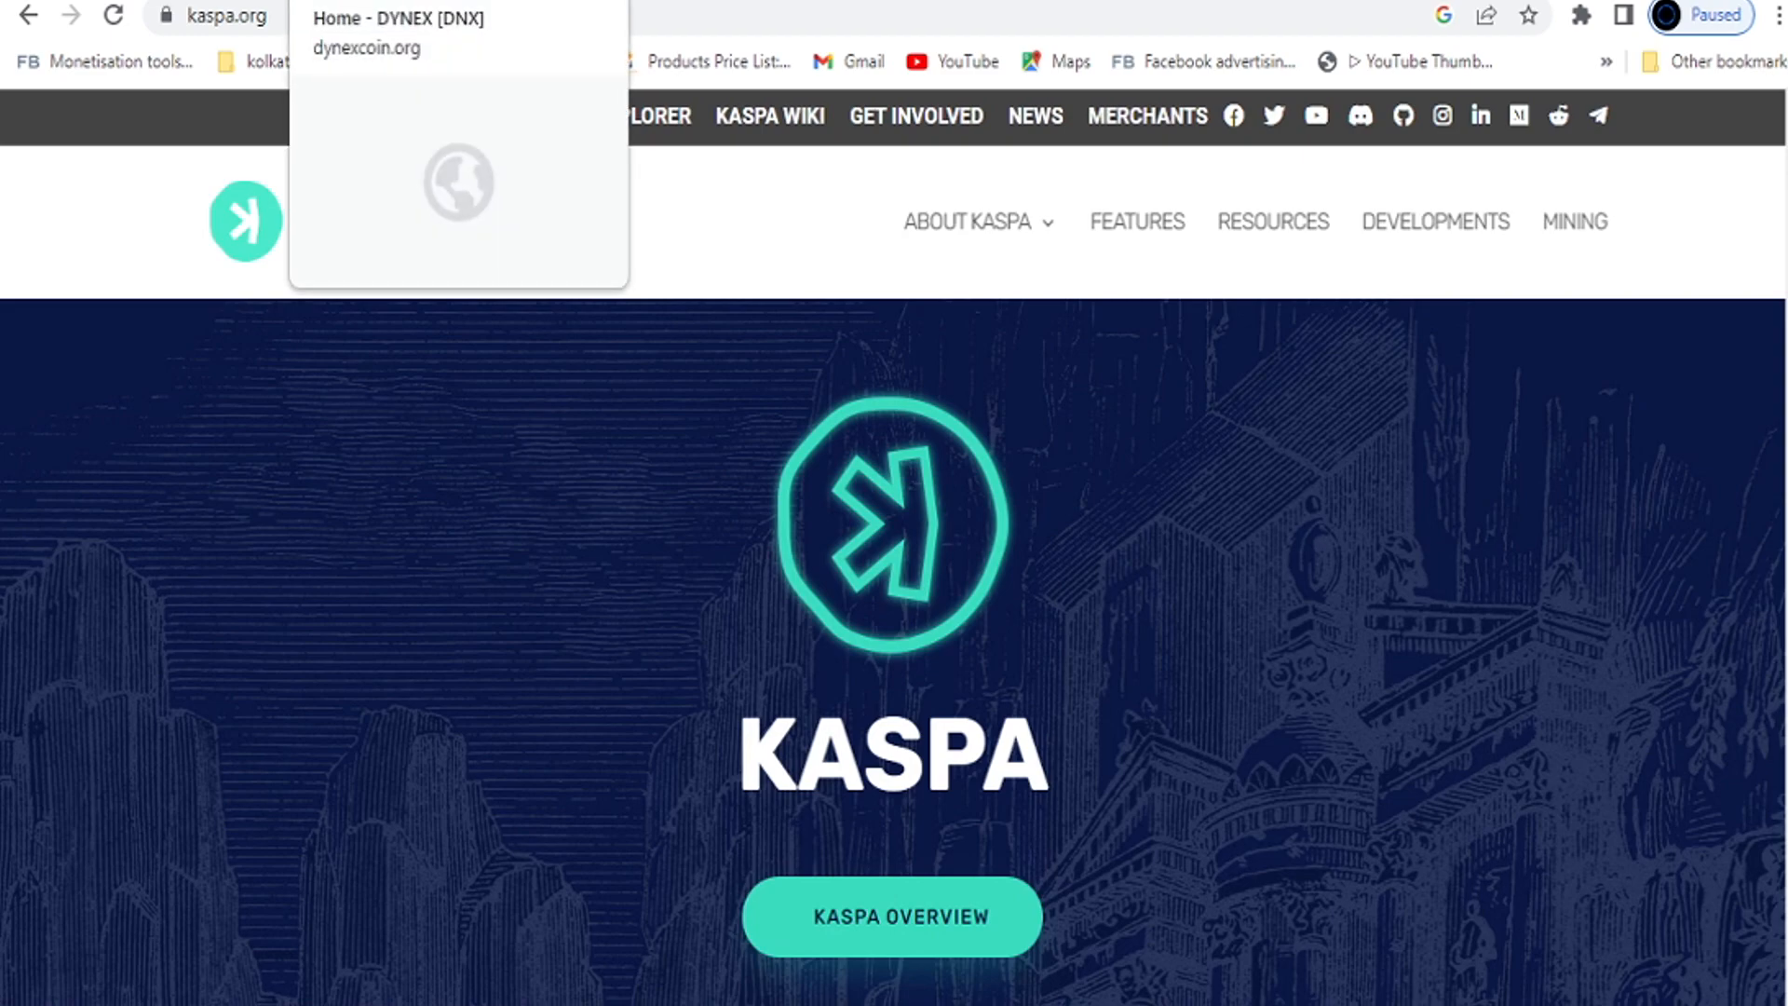
Visit the Dynex website, return to rig474590 in Hive OS, and open its dnx+kas dual test flight sheet for editing.
{"action": "left_click", "coordinate": [401, 1]}
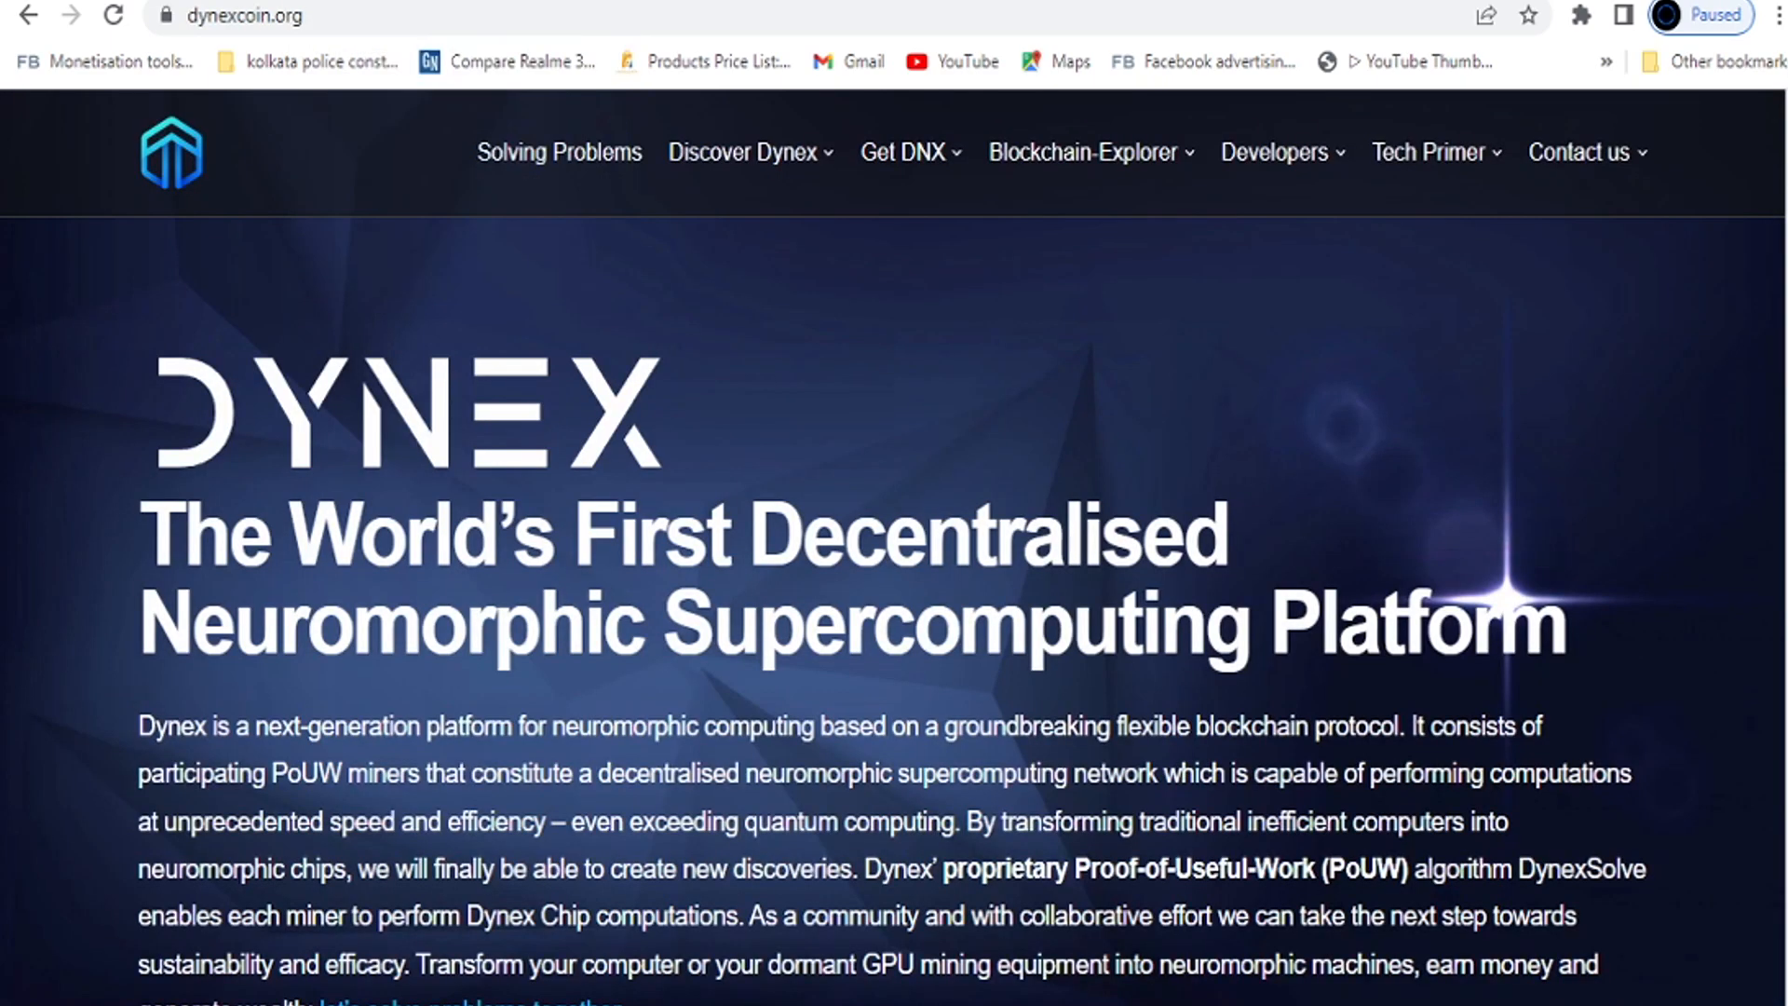
{"action": "left_click", "coordinate": [484, 1]}
{"action": "left_click", "coordinate": [240, 445]}
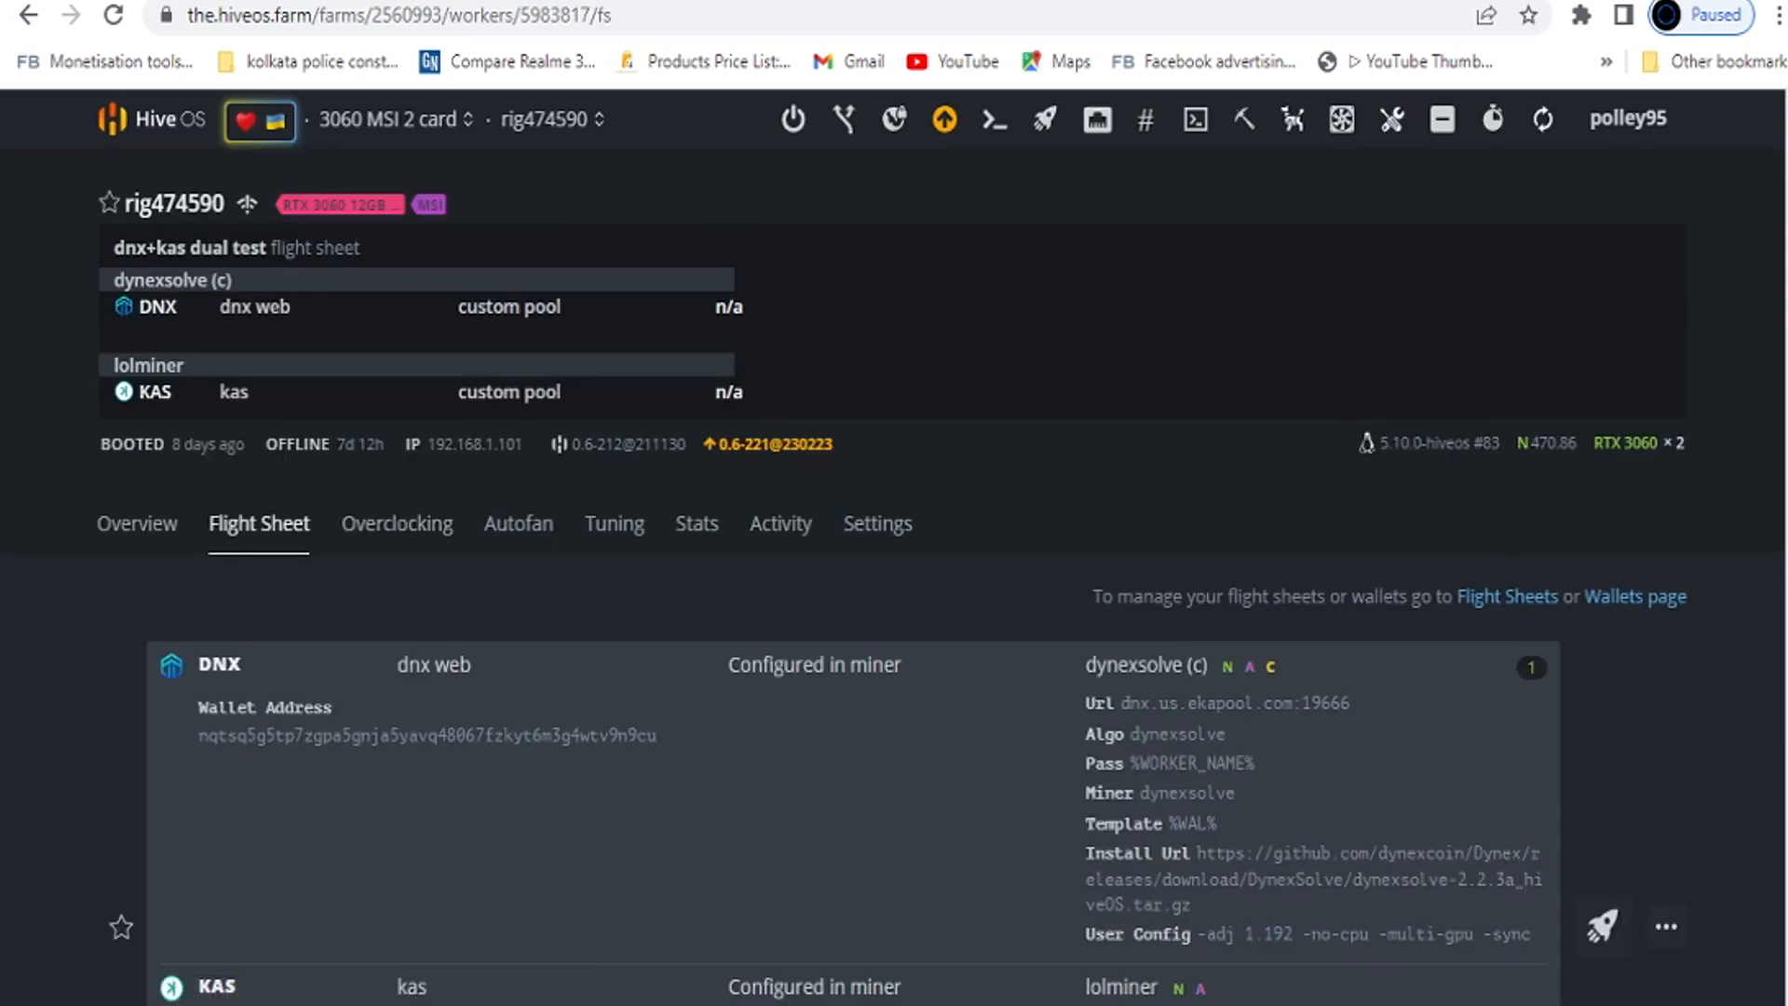
{"action": "scroll", "coordinate": [1583, 699], "scroll_direction": "down", "scroll_amount": 3}
{"action": "left_click", "coordinate": [1666, 696]}
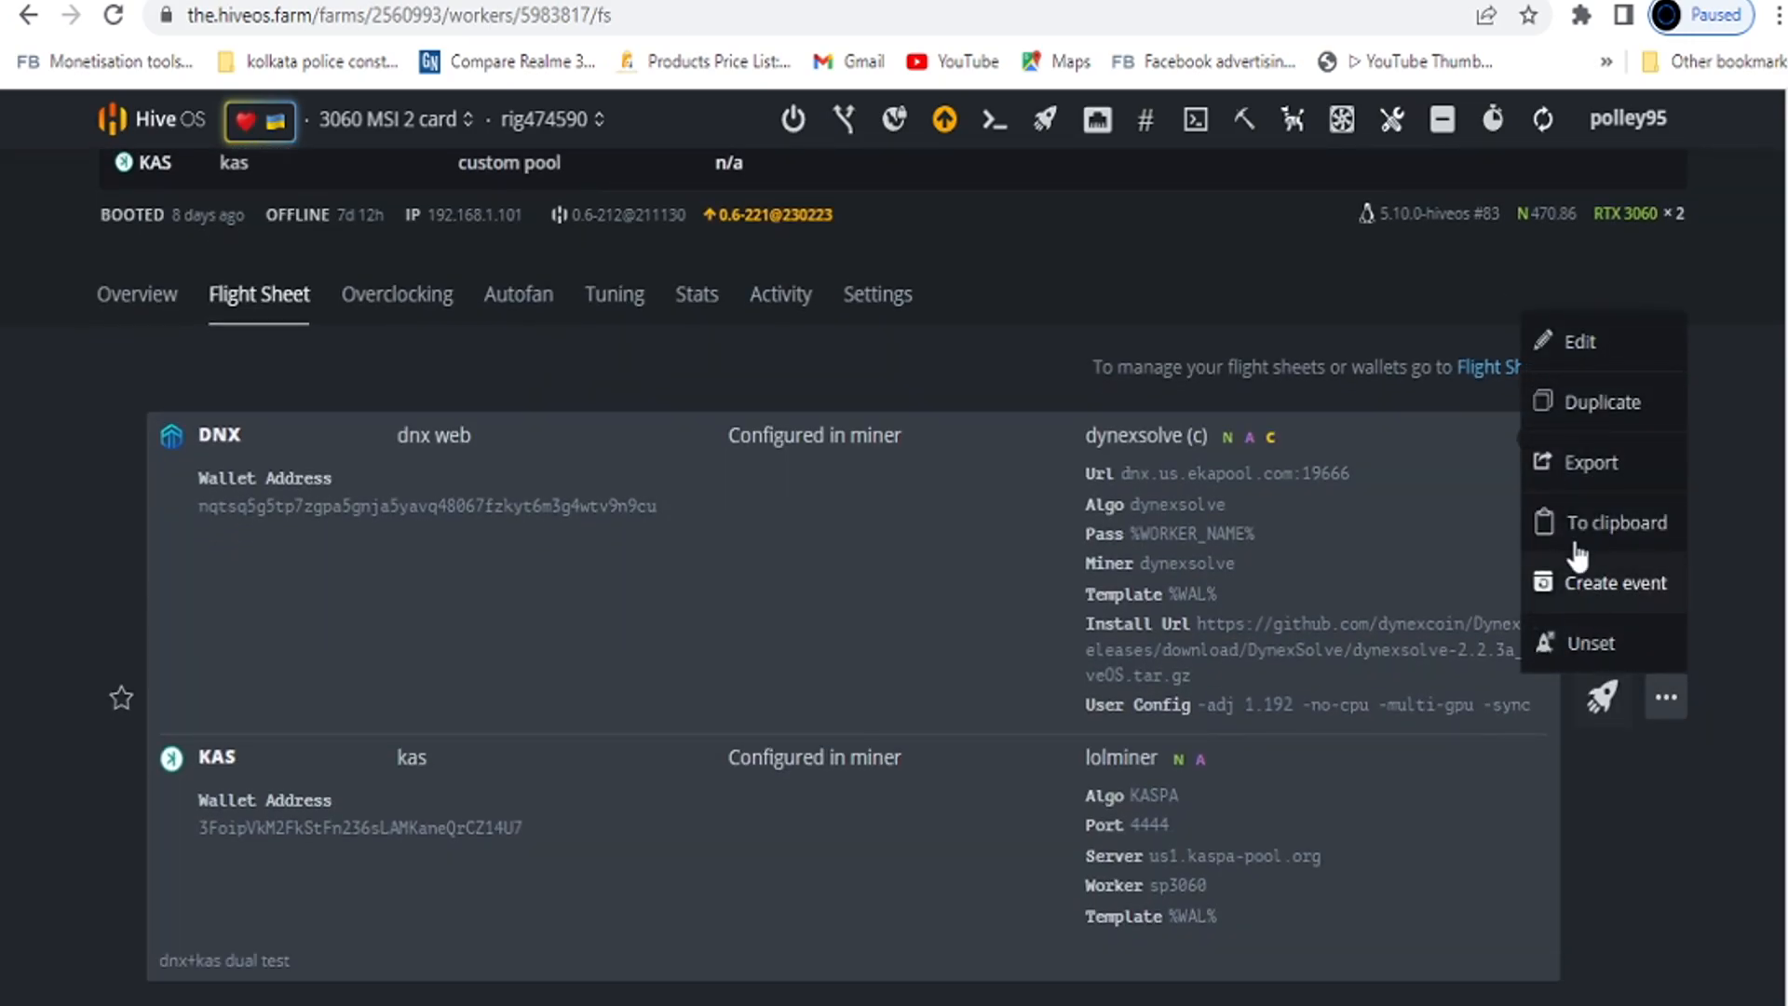
{"action": "left_click", "coordinate": [1594, 344]}
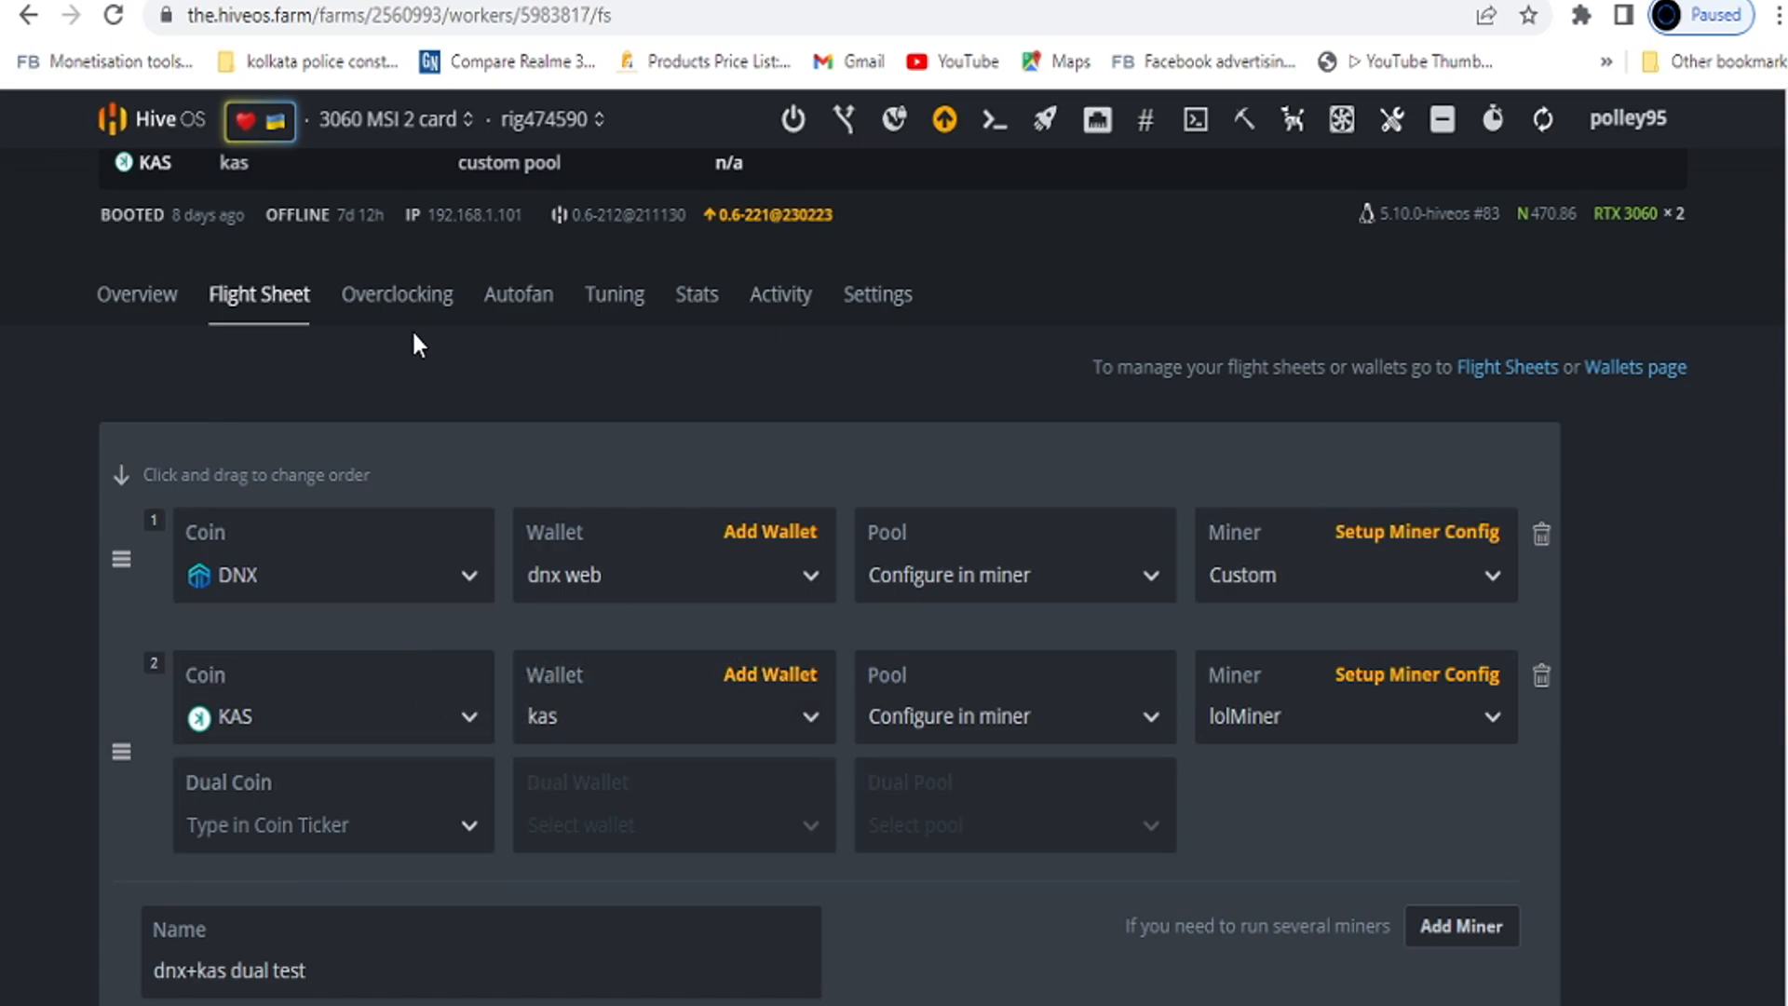
Leave the flight sheet editor and review the fan, core, memory and power limit settings in rig474590's overview.
{"action": "left_click", "coordinate": [137, 298]}
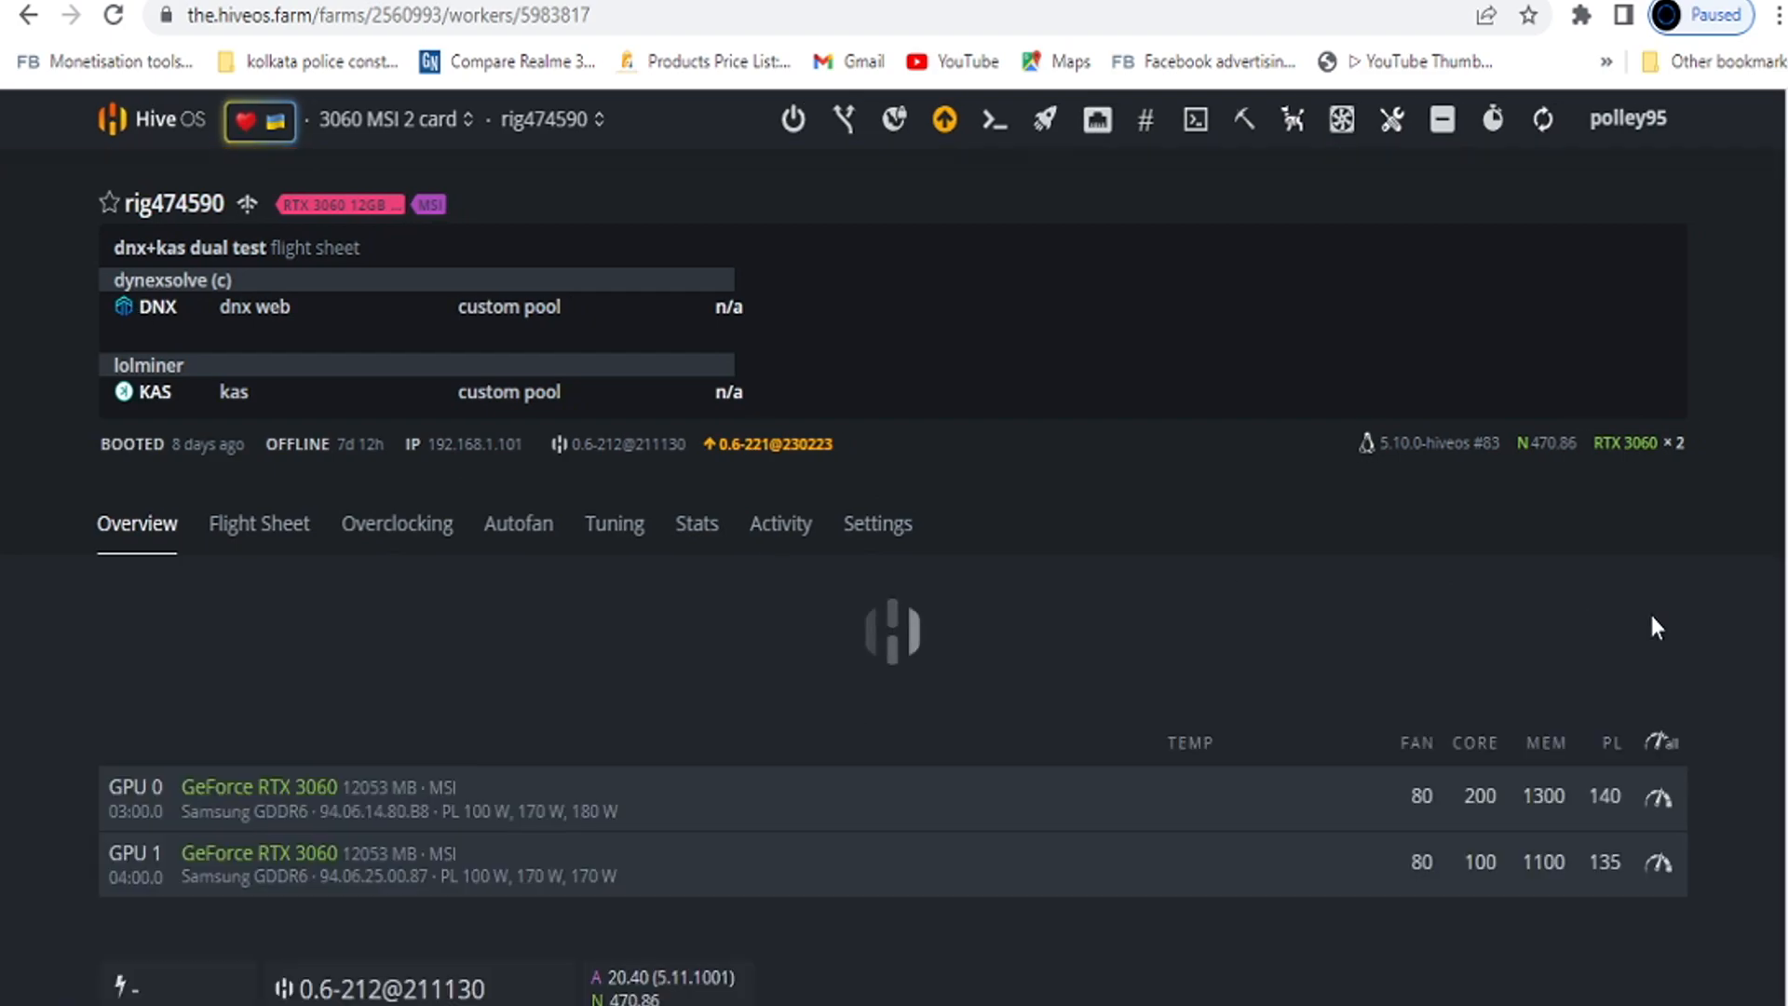
{"action": "scroll", "coordinate": [892, 577], "scroll_direction": "down", "scroll_amount": 1}
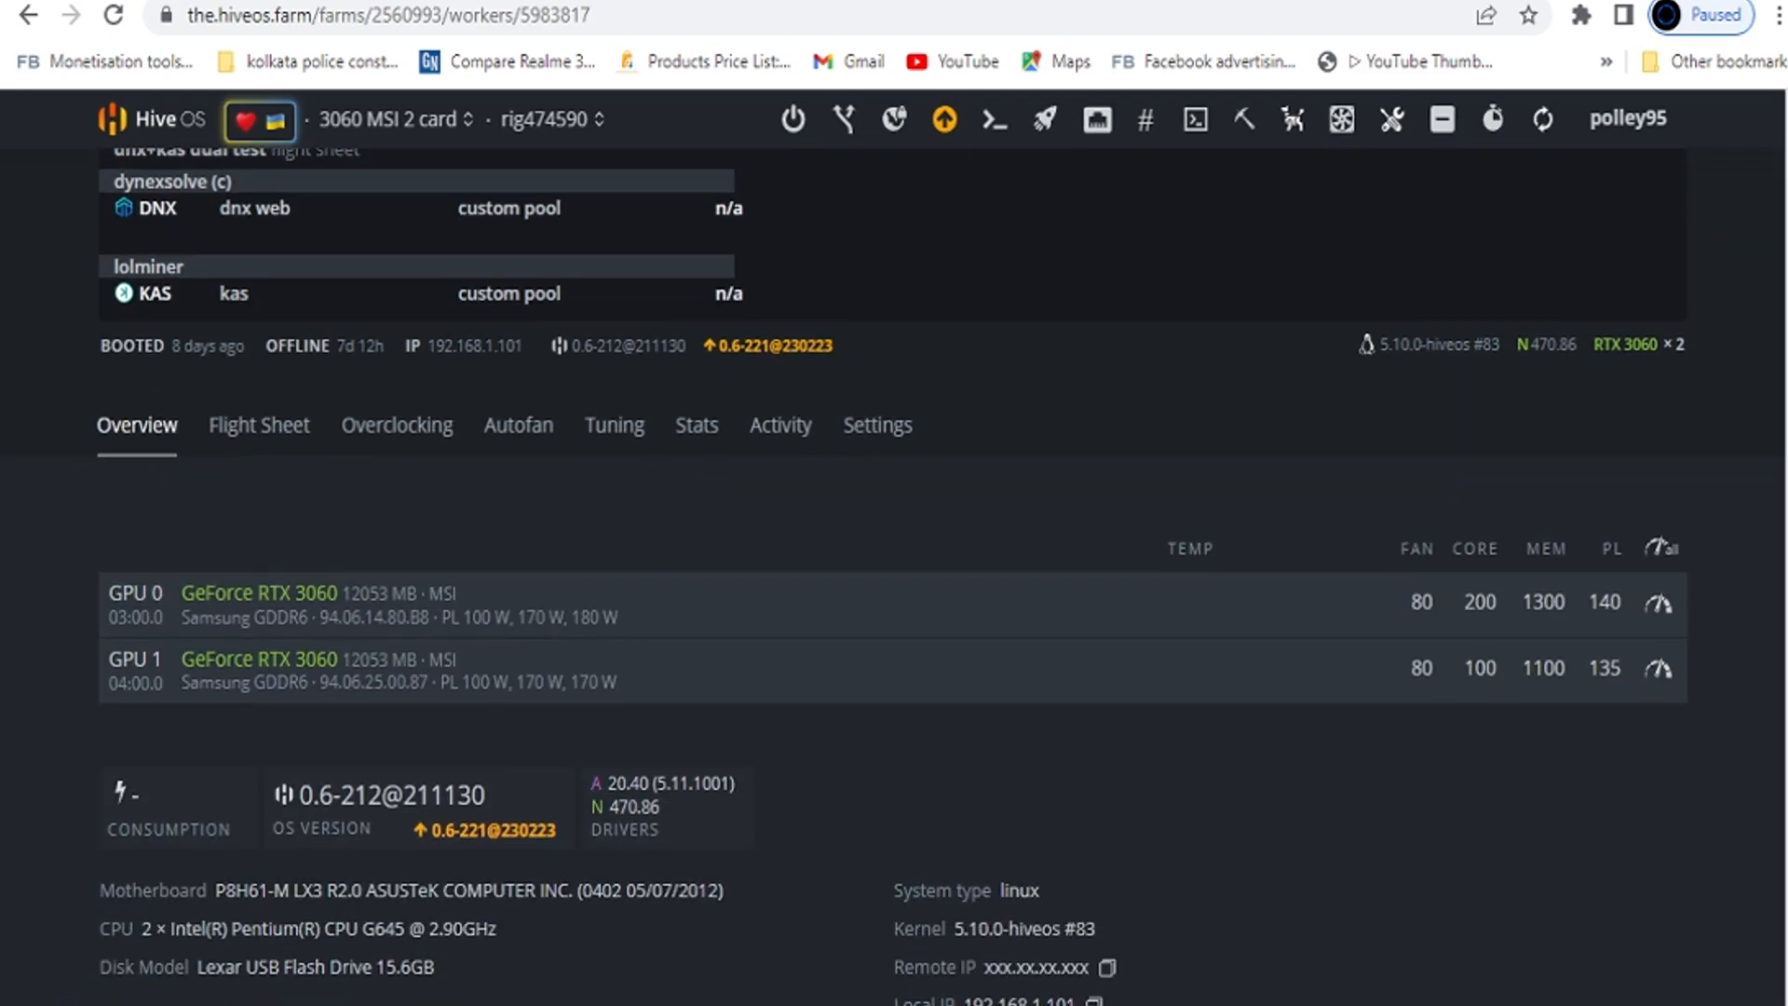
{"action": "scroll", "coordinate": [892, 577], "scroll_direction": "up", "scroll_amount": 1}
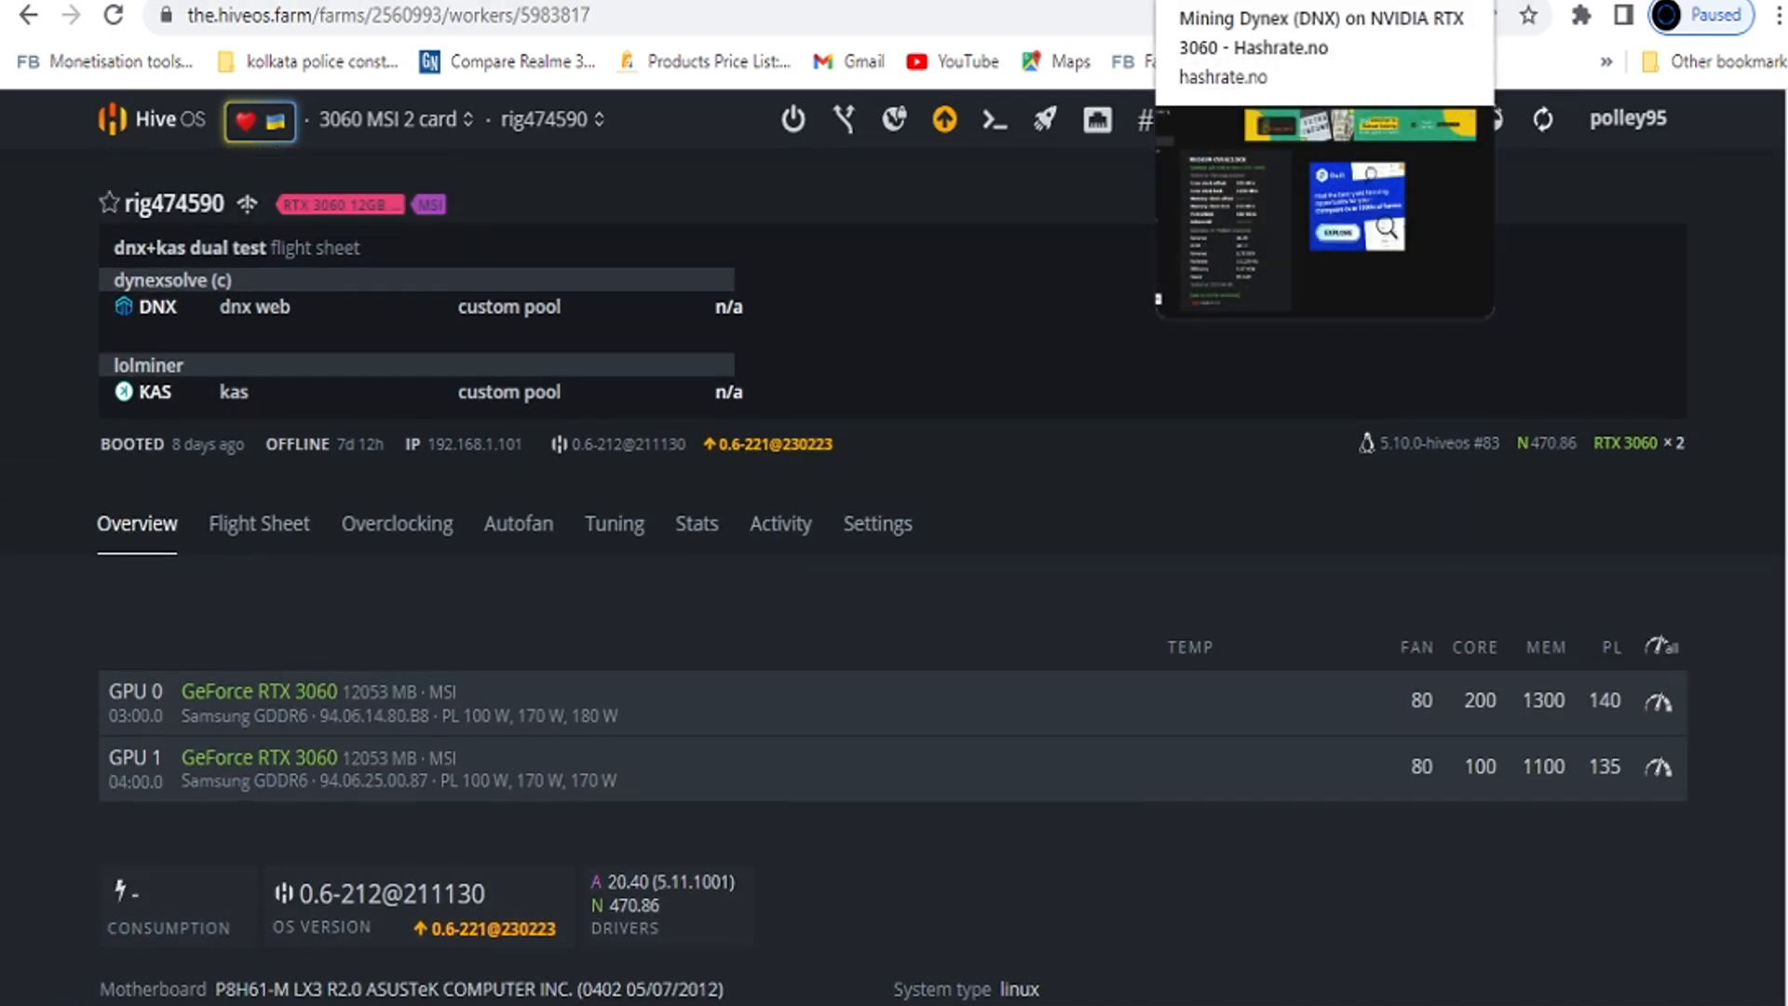
Switch to the YouTube channel's videos page and look through the uploaded mining tutorials for Dynex, Nexa, Kaspa, Ergo and other coins.
{"action": "left_click", "coordinate": [147, 0]}
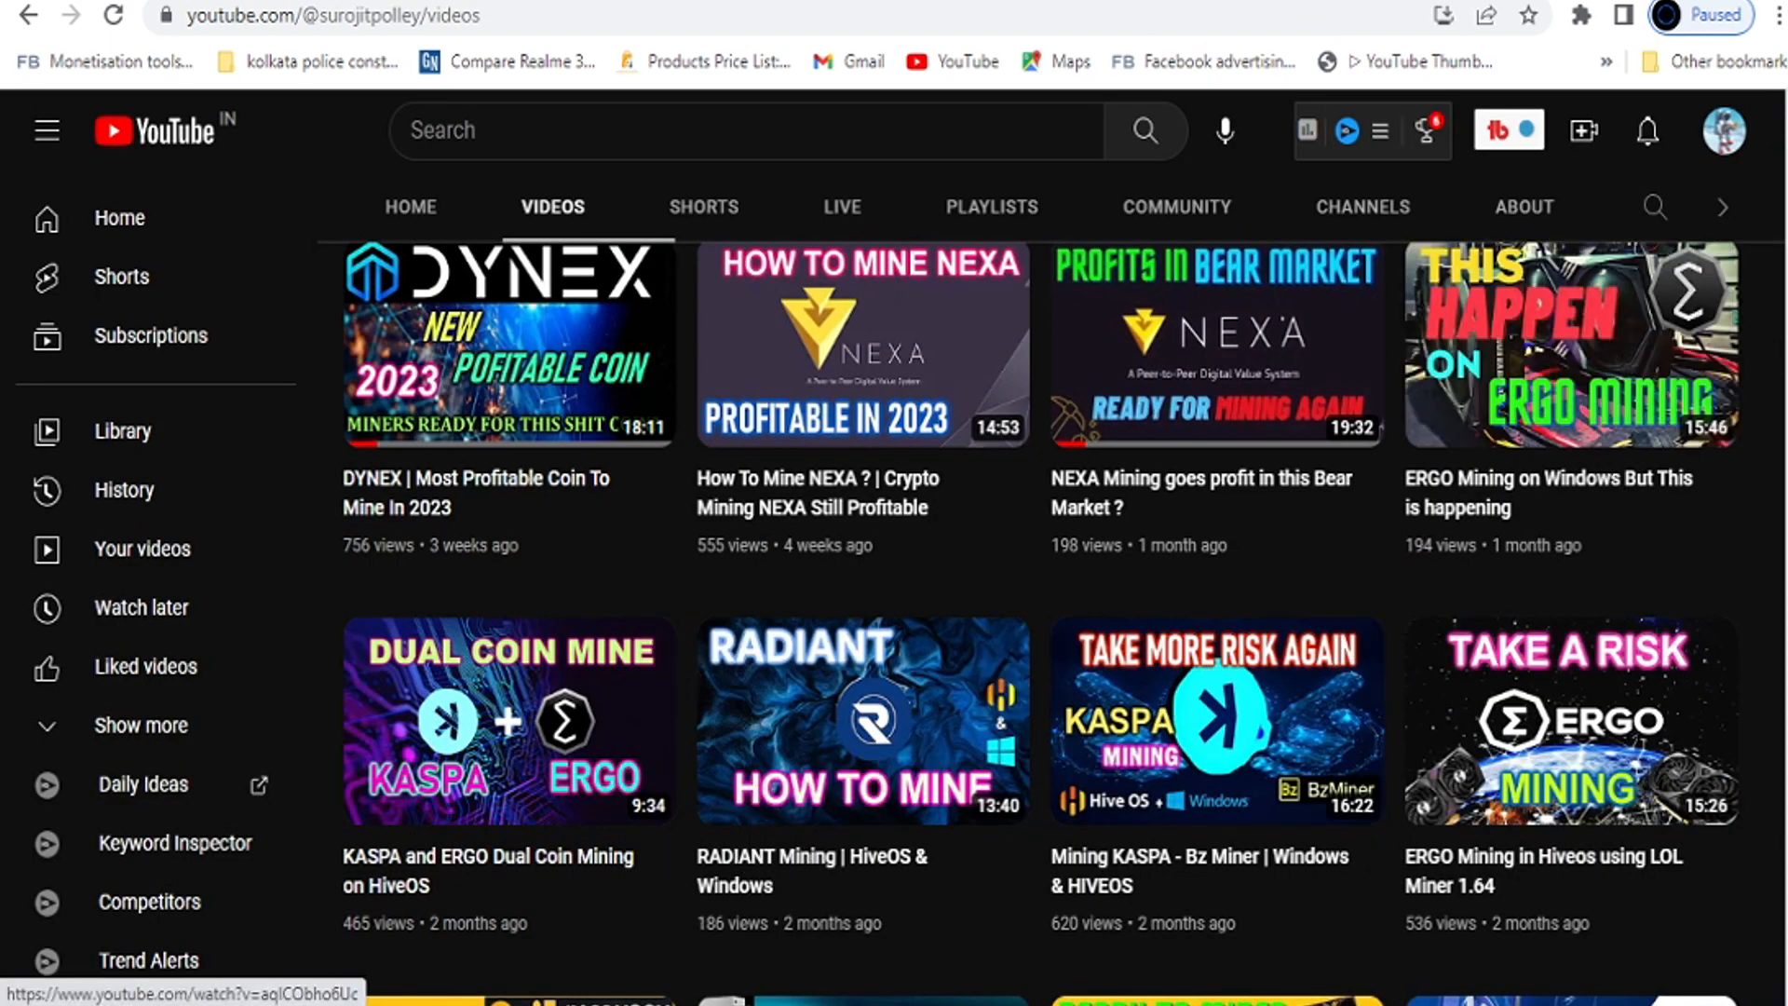
{"action": "scroll", "coordinate": [1040, 623], "scroll_direction": "up", "scroll_amount": 2}
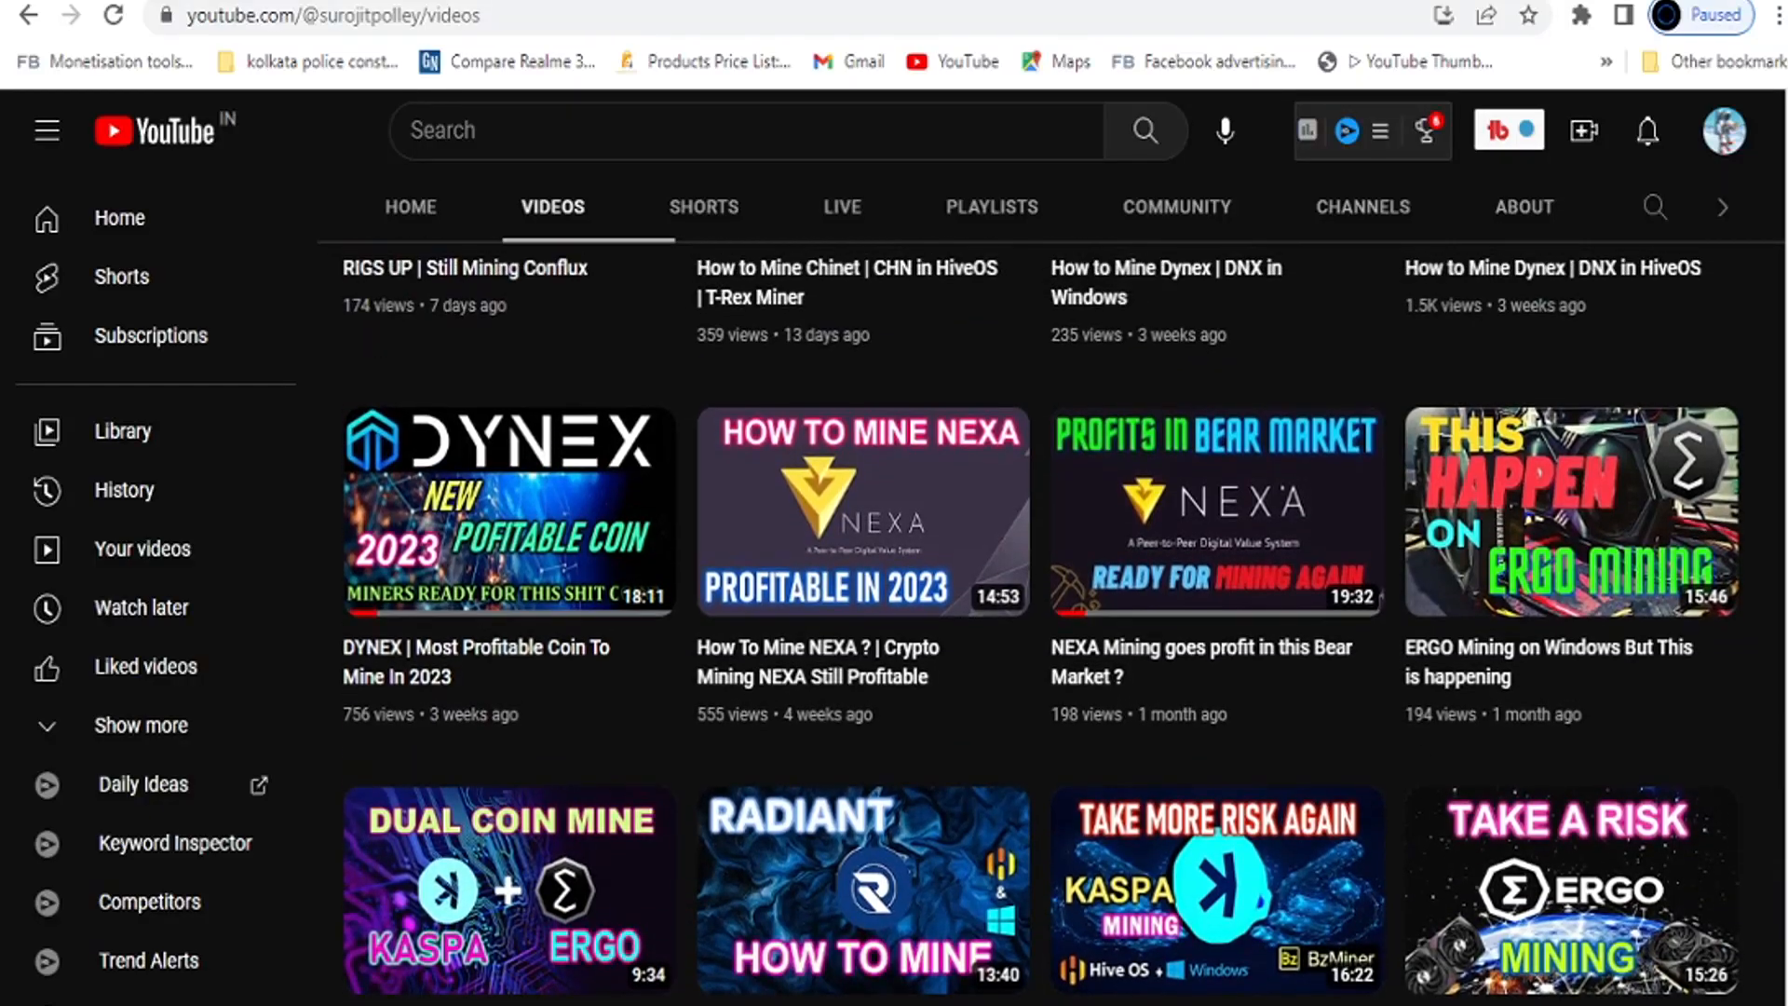
{"action": "scroll", "coordinate": [1040, 623], "scroll_direction": "down", "scroll_amount": 1}
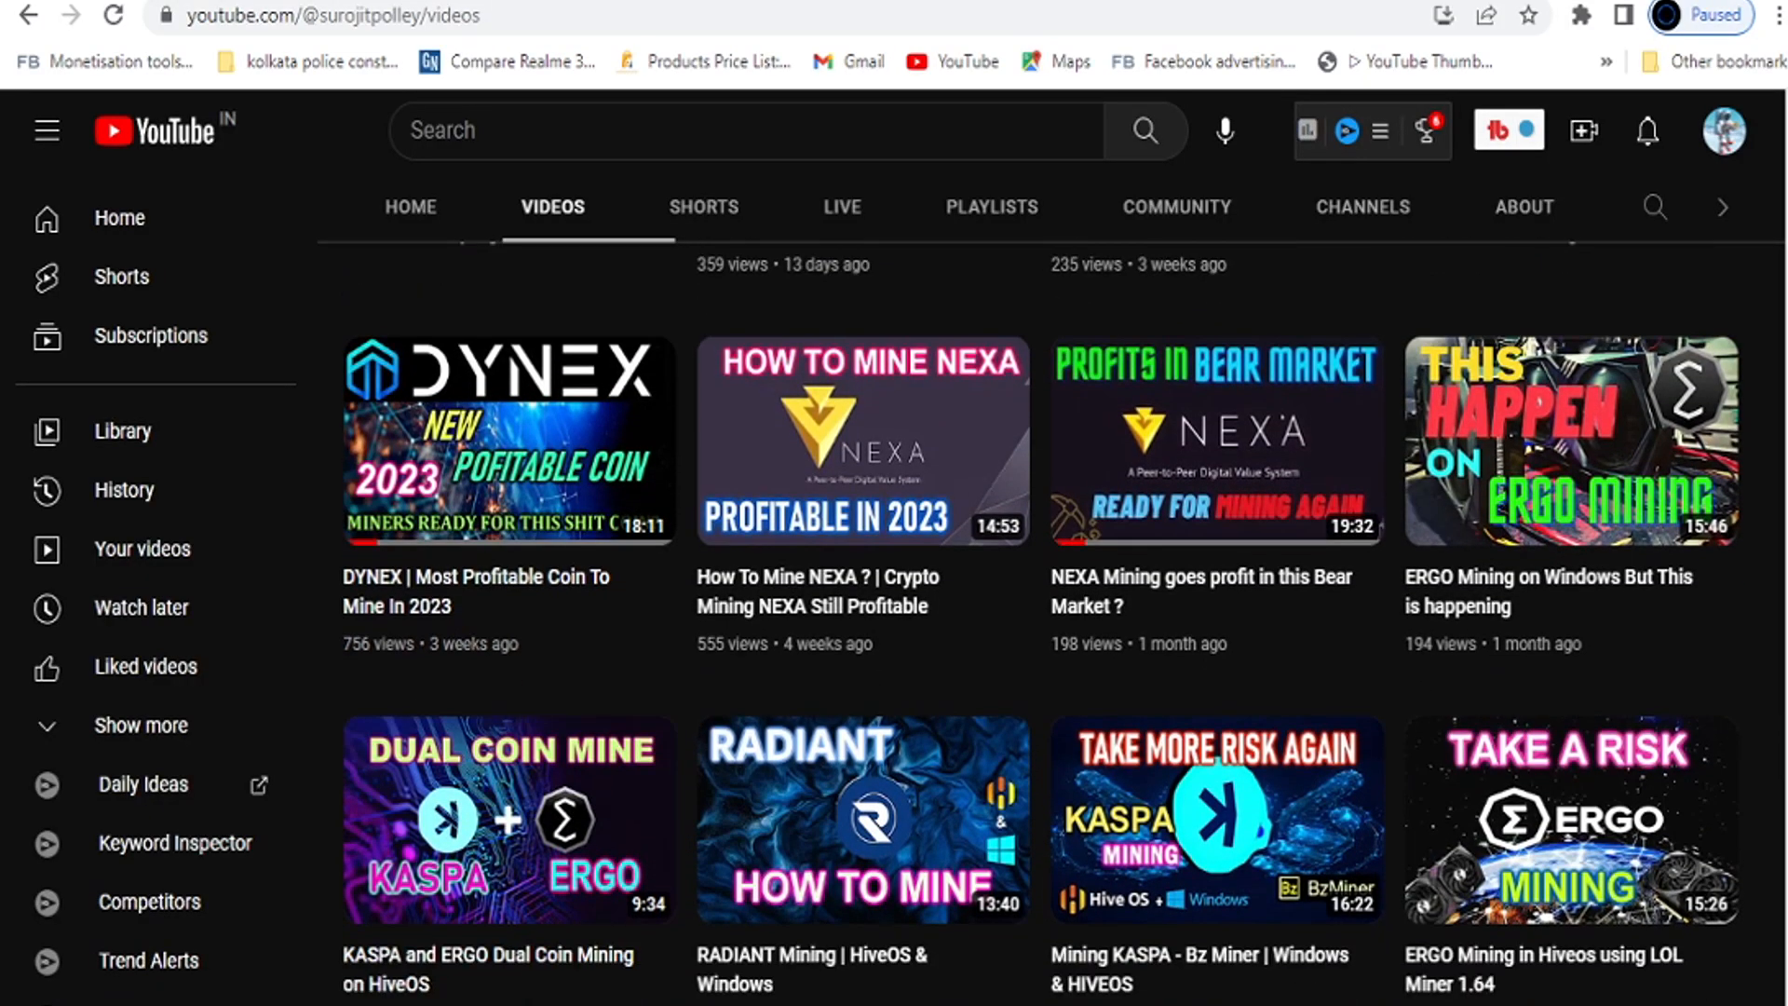
{"action": "scroll", "coordinate": [1040, 623], "scroll_direction": "down", "scroll_amount": 1}
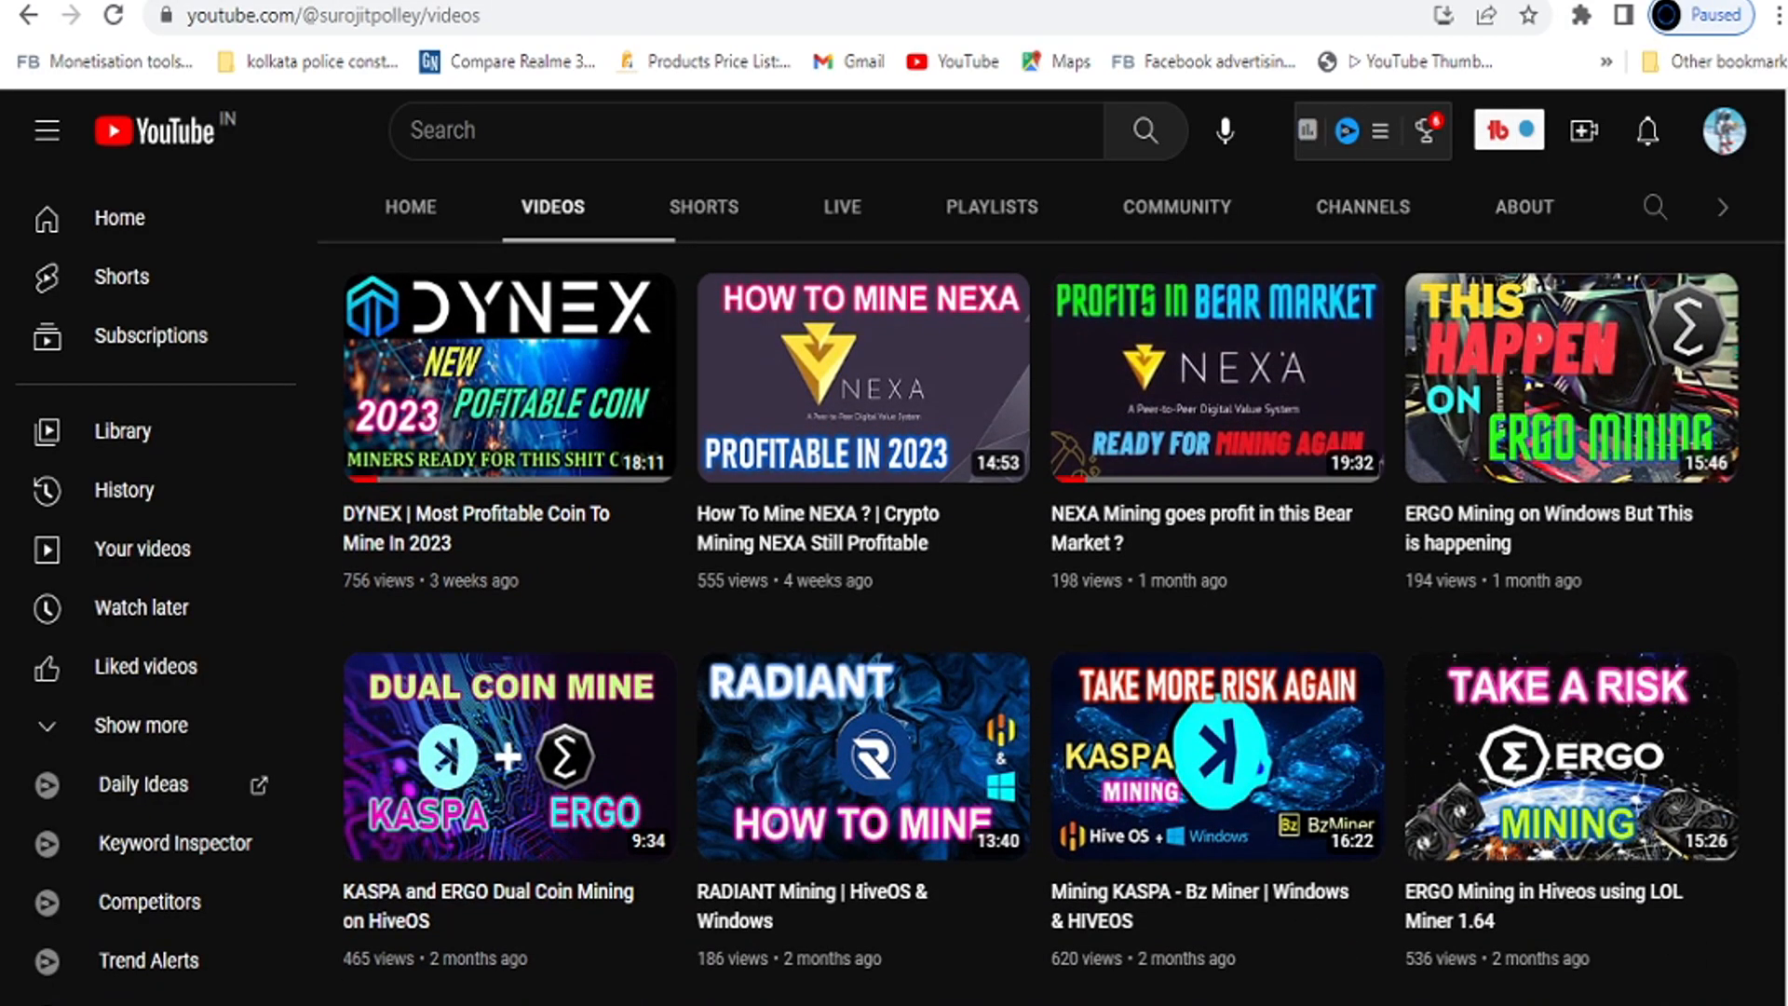
{"action": "scroll", "coordinate": [1040, 623], "scroll_direction": "up", "scroll_amount": 6}
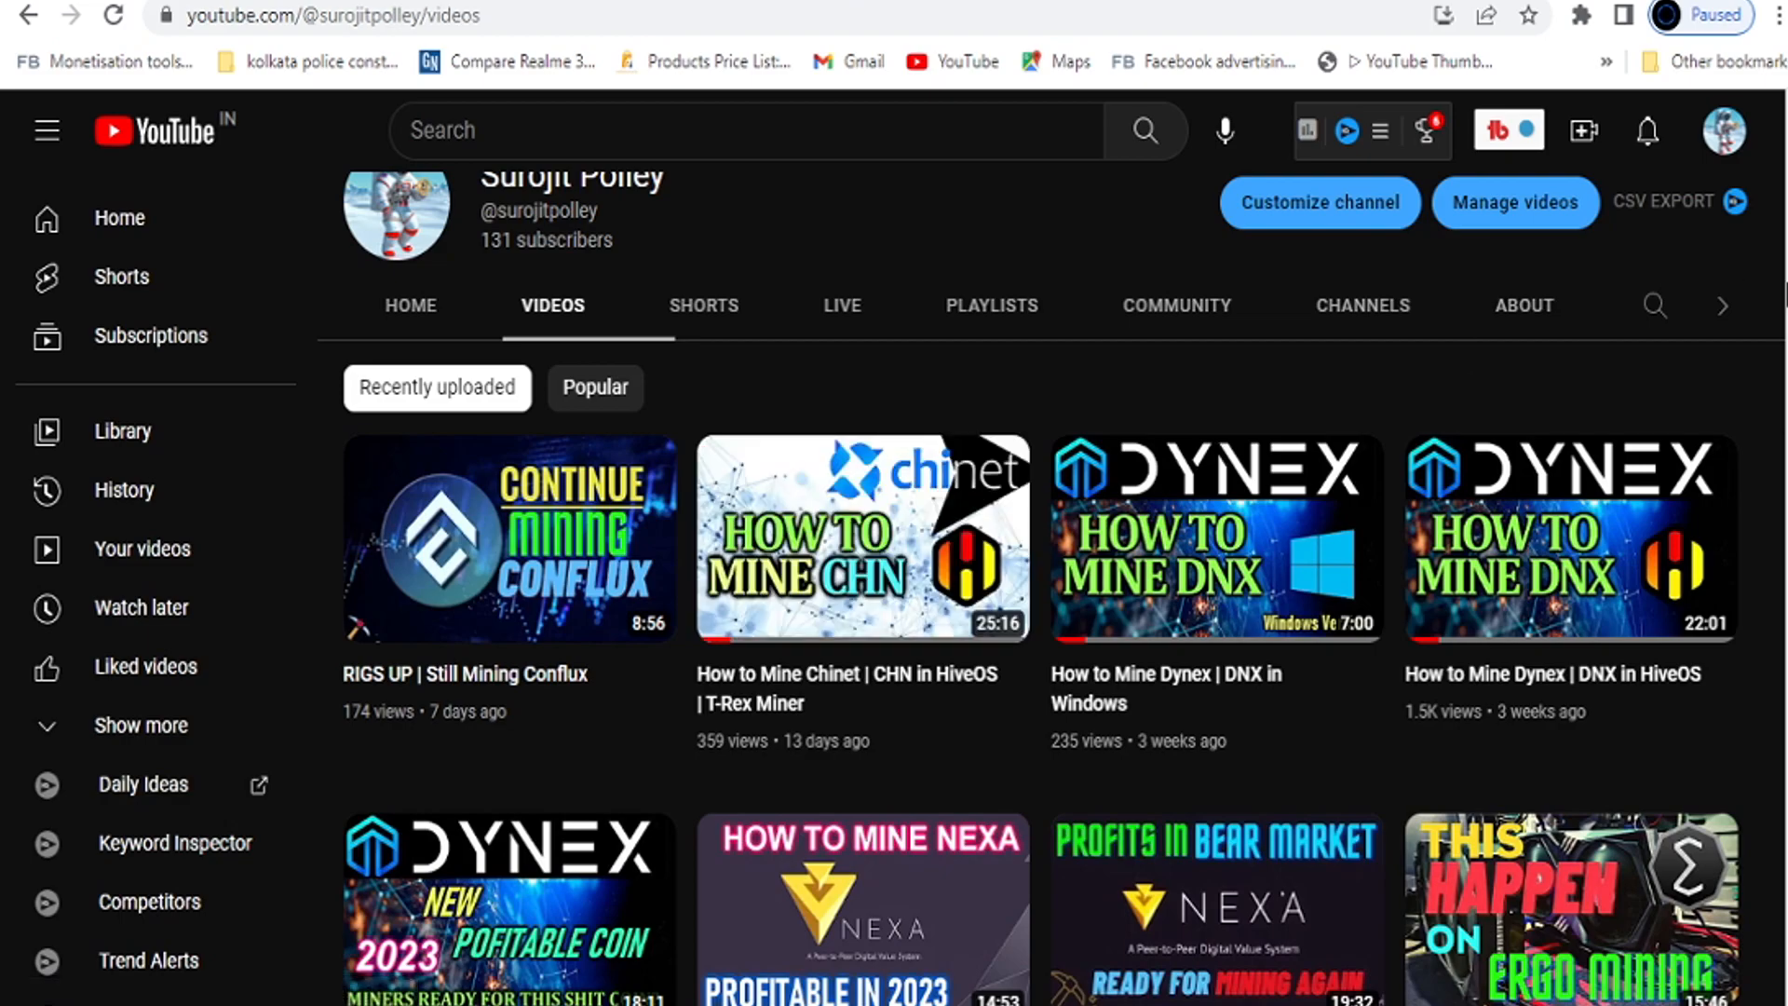
{"action": "scroll", "coordinate": [1050, 586], "scroll_direction": "down", "scroll_amount": 1}
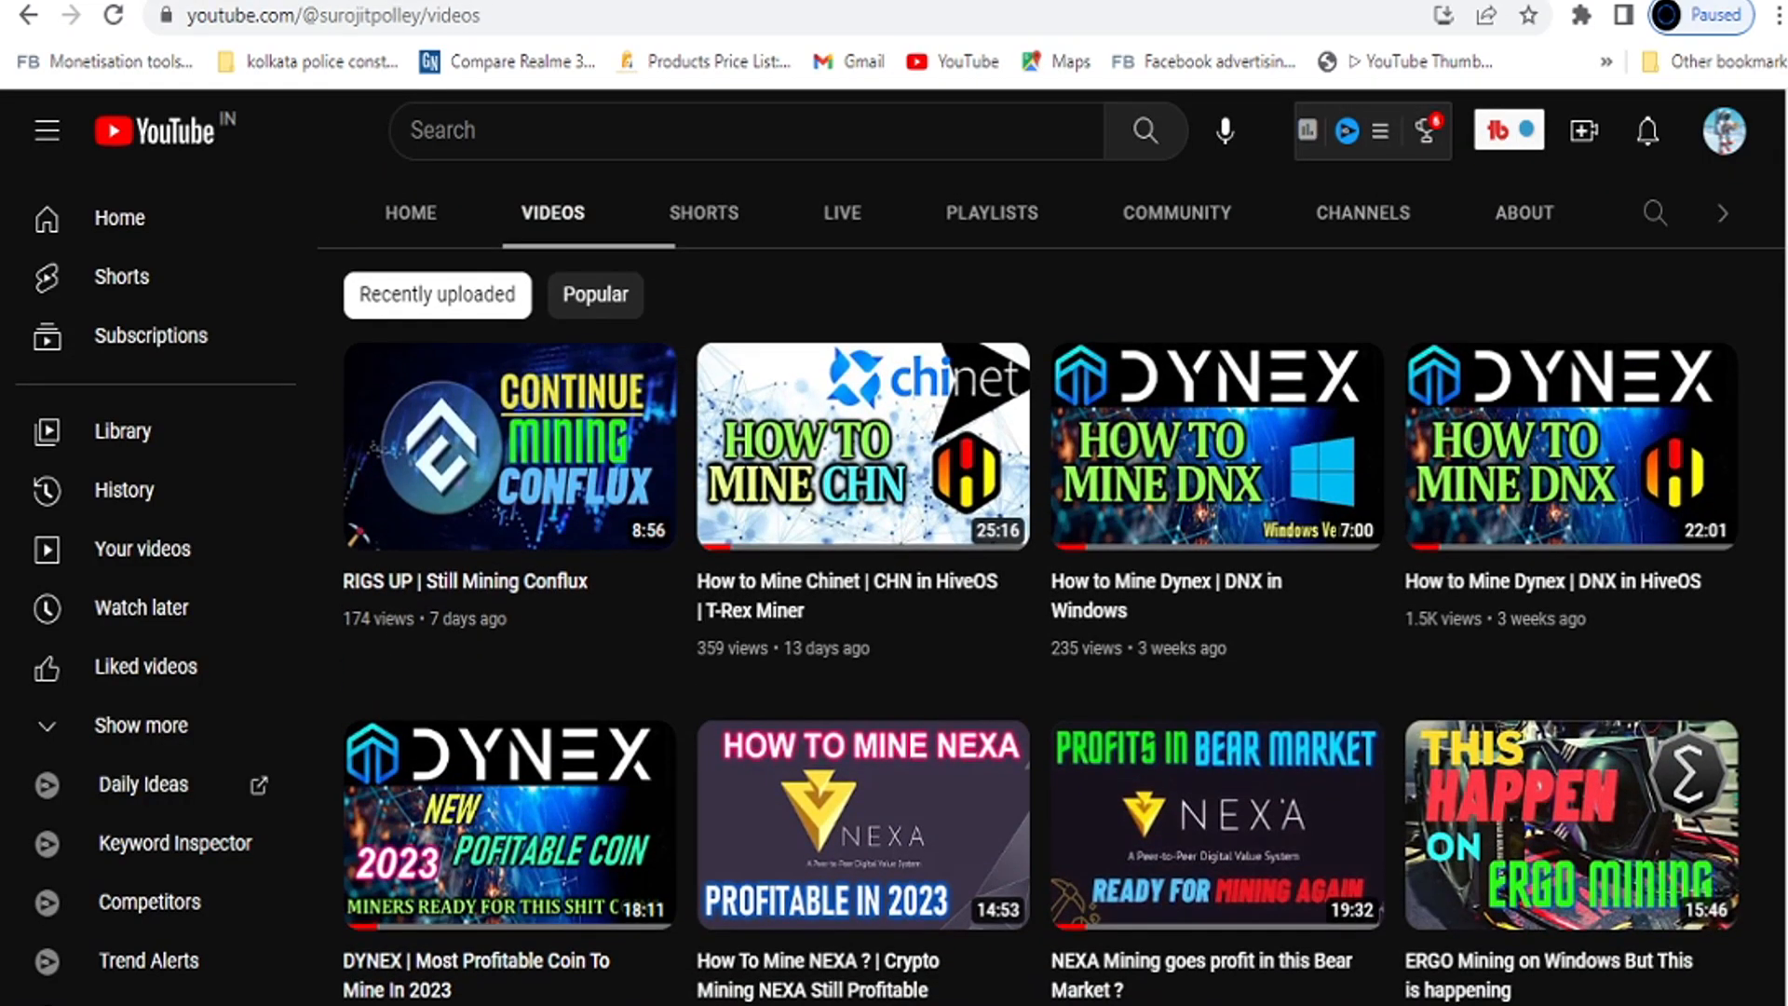
{"action": "scroll", "coordinate": [1050, 587], "scroll_direction": "up", "scroll_amount": 2}
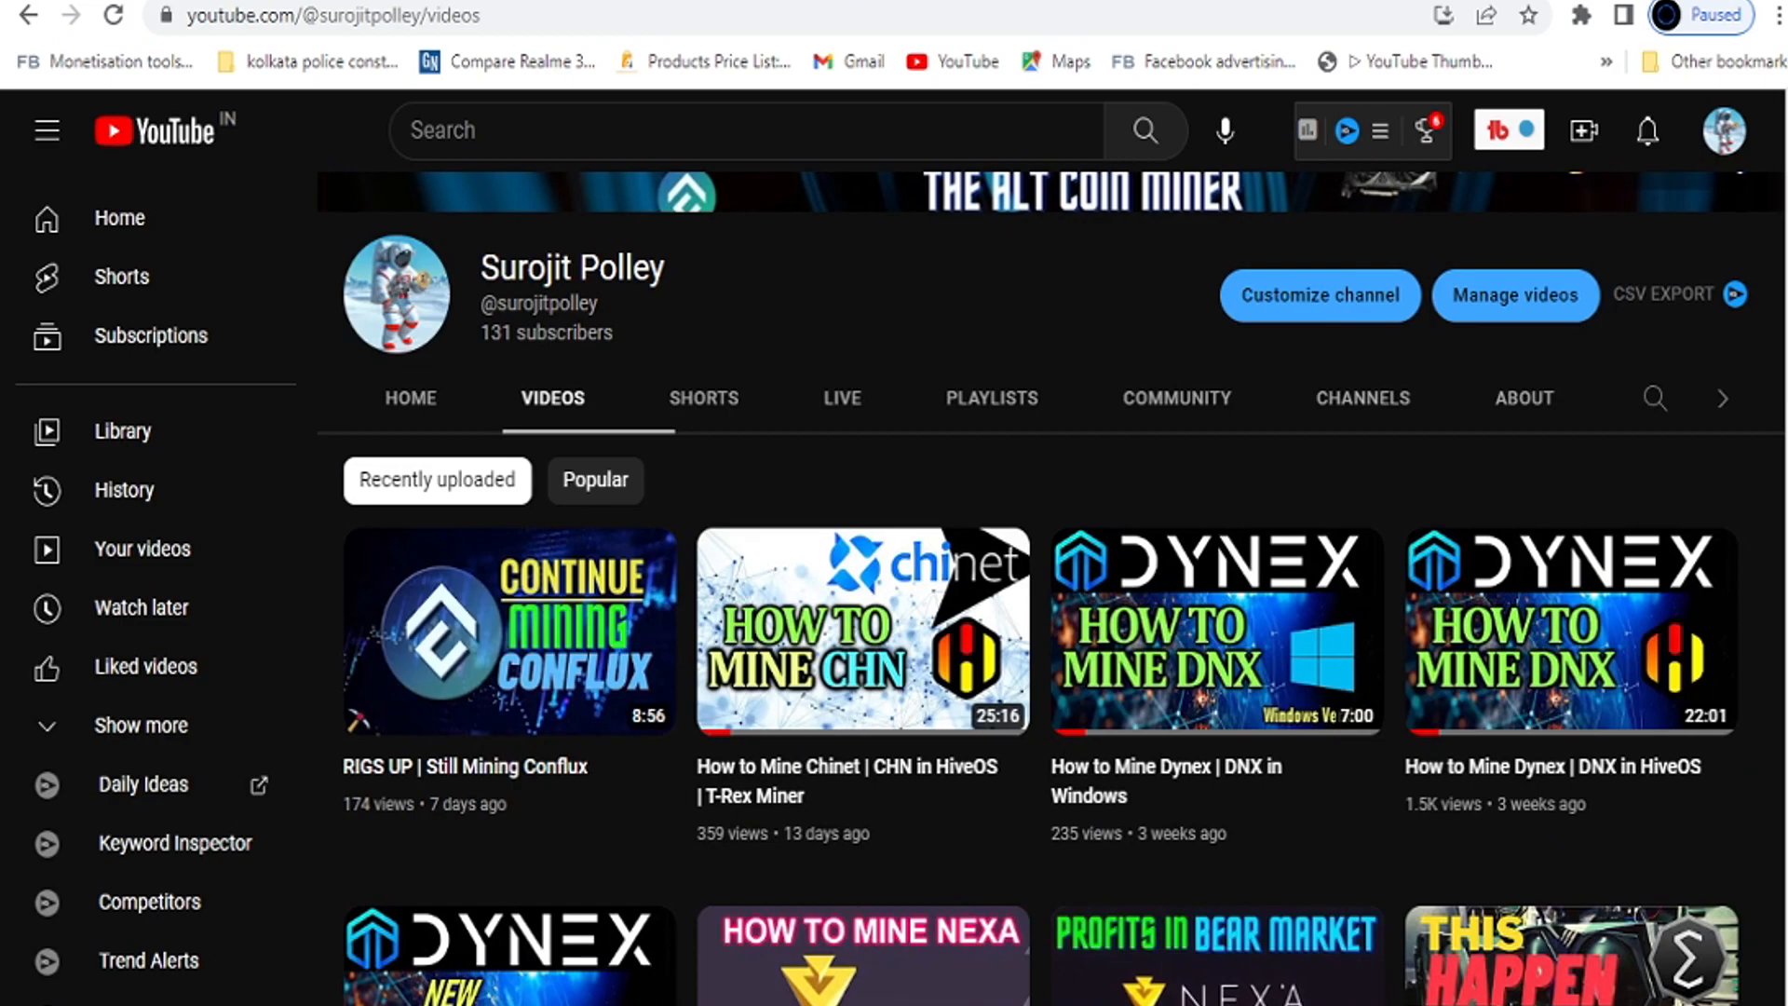
{"action": "scroll", "coordinate": [1051, 587], "scroll_direction": "up", "scroll_amount": 1}
{"action": "scroll", "coordinate": [1050, 587], "scroll_direction": "down", "scroll_amount": 3}
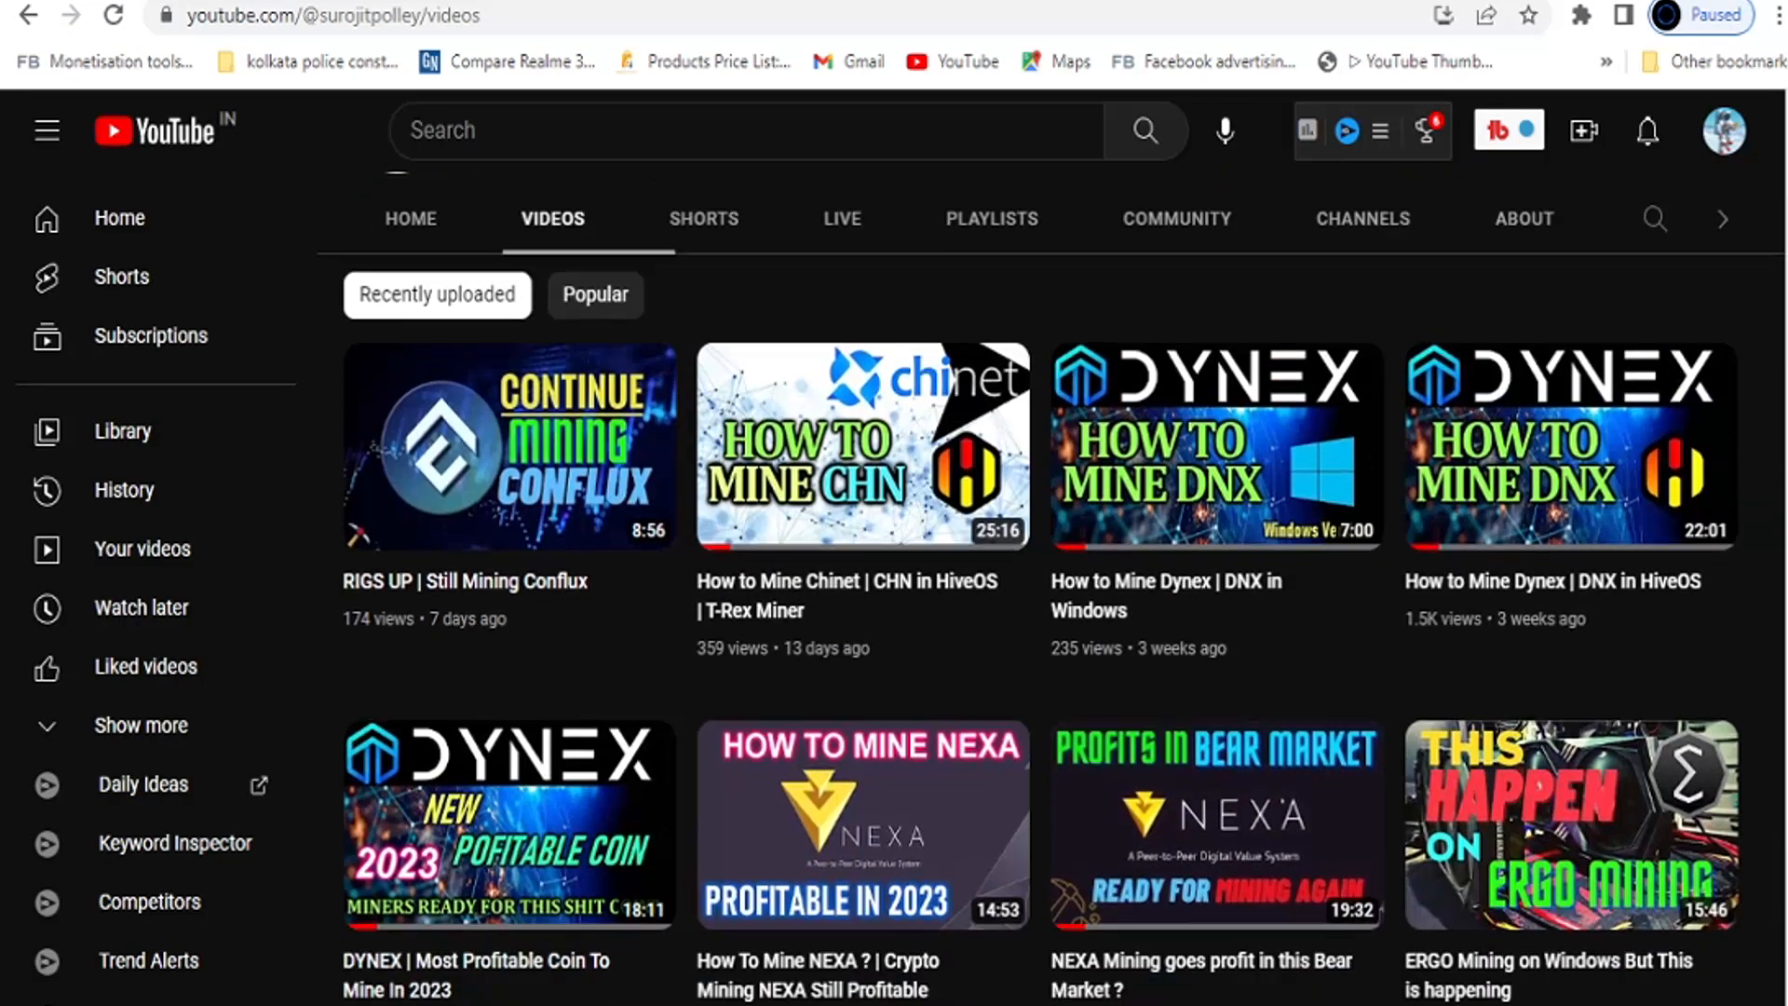
{"action": "scroll", "coordinate": [1050, 586], "scroll_direction": "down", "scroll_amount": 3}
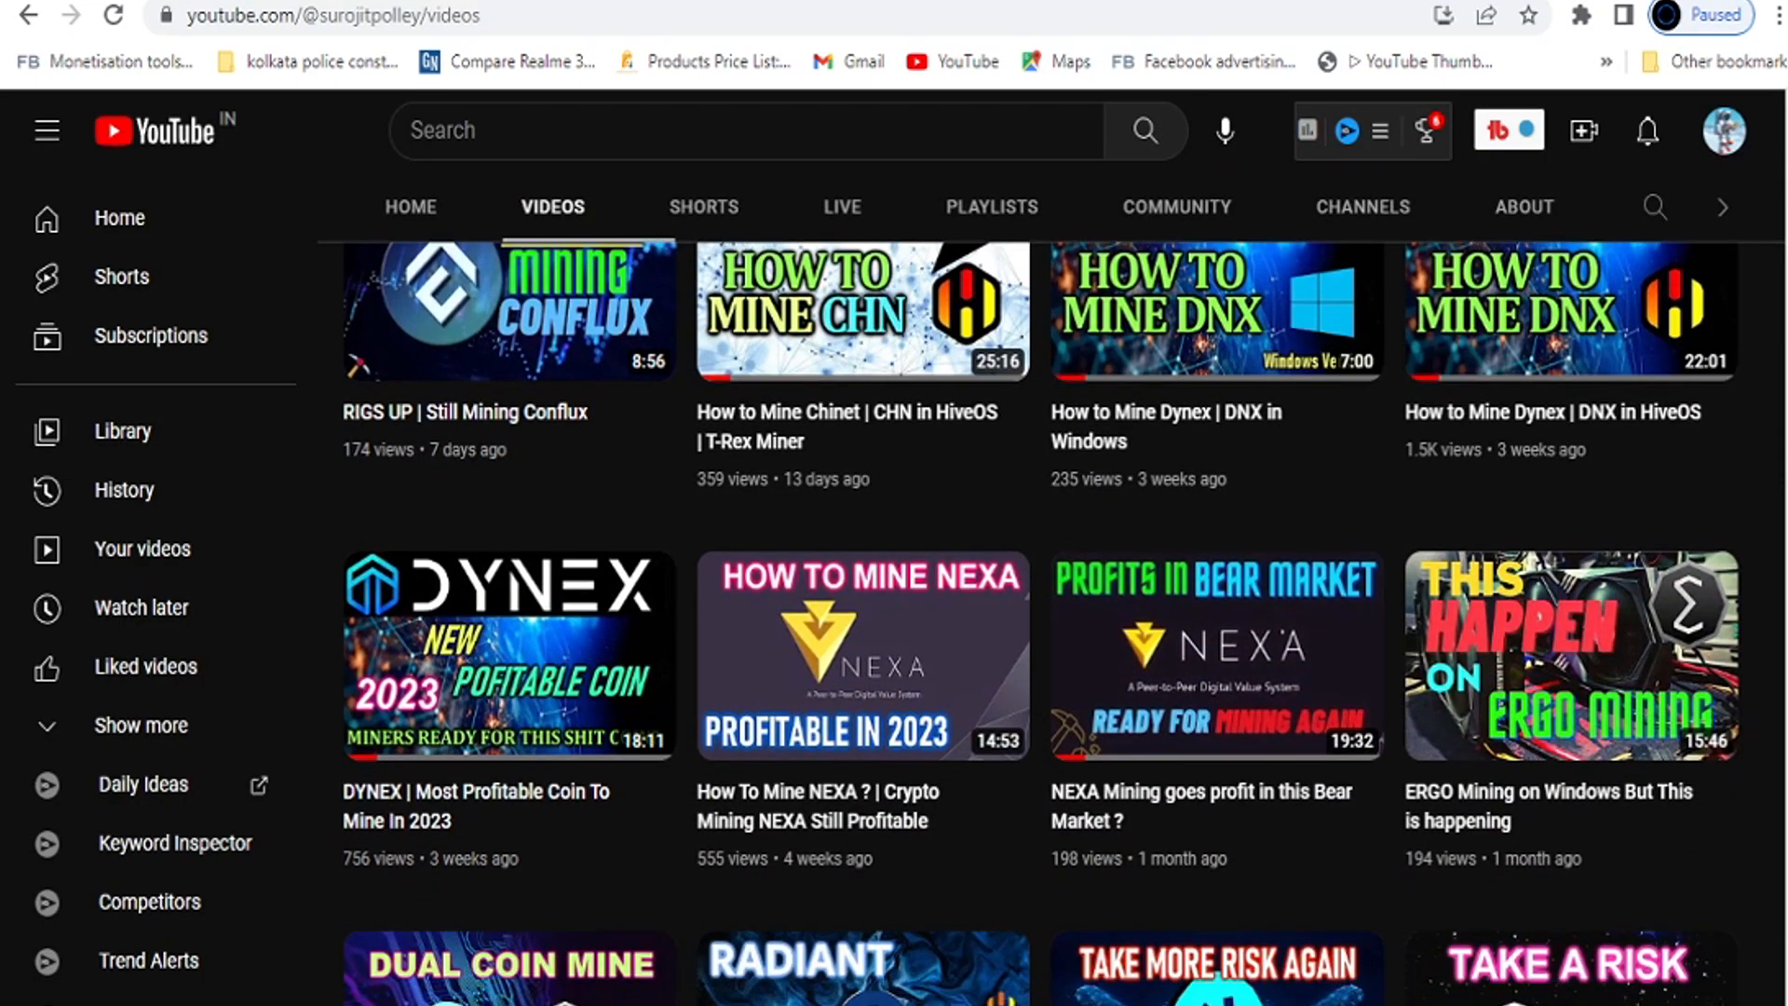
{"action": "scroll", "coordinate": [1051, 587], "scroll_direction": "up", "scroll_amount": 7}
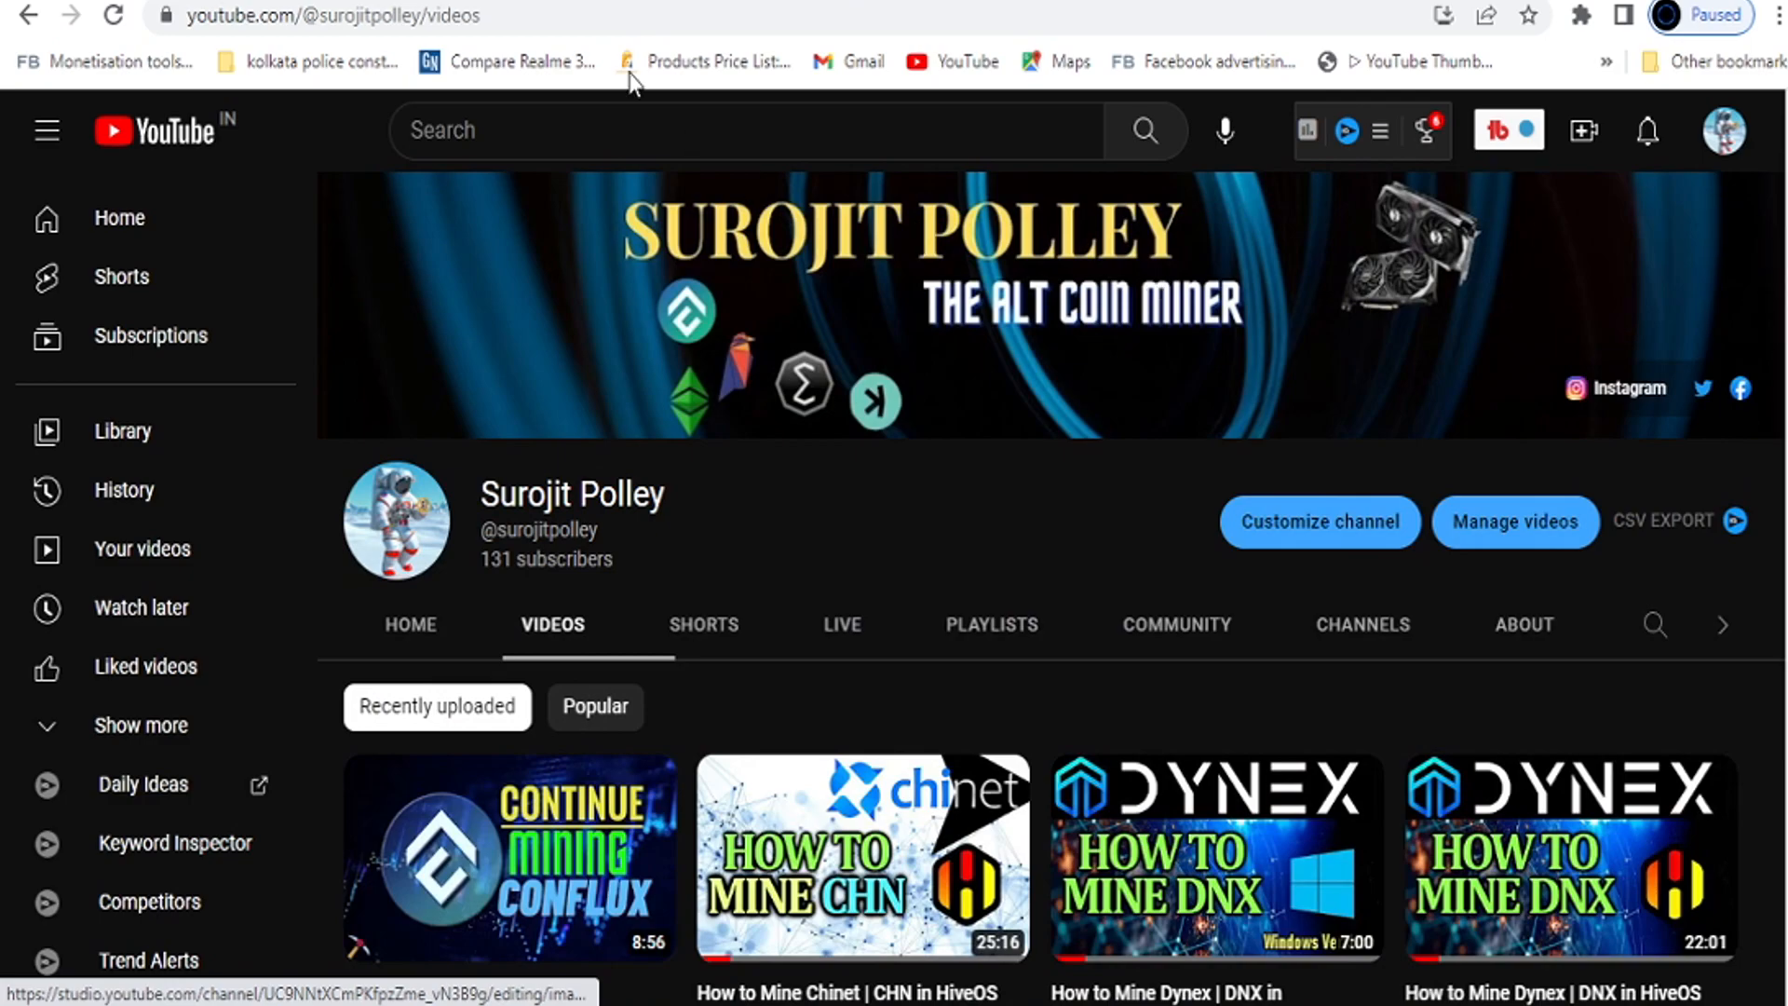
Review rig474590's DNX and KAS flight sheet in Hive OS, and return to the YouTube channel's videos page.
{"action": "left_click", "coordinate": [568, 0]}
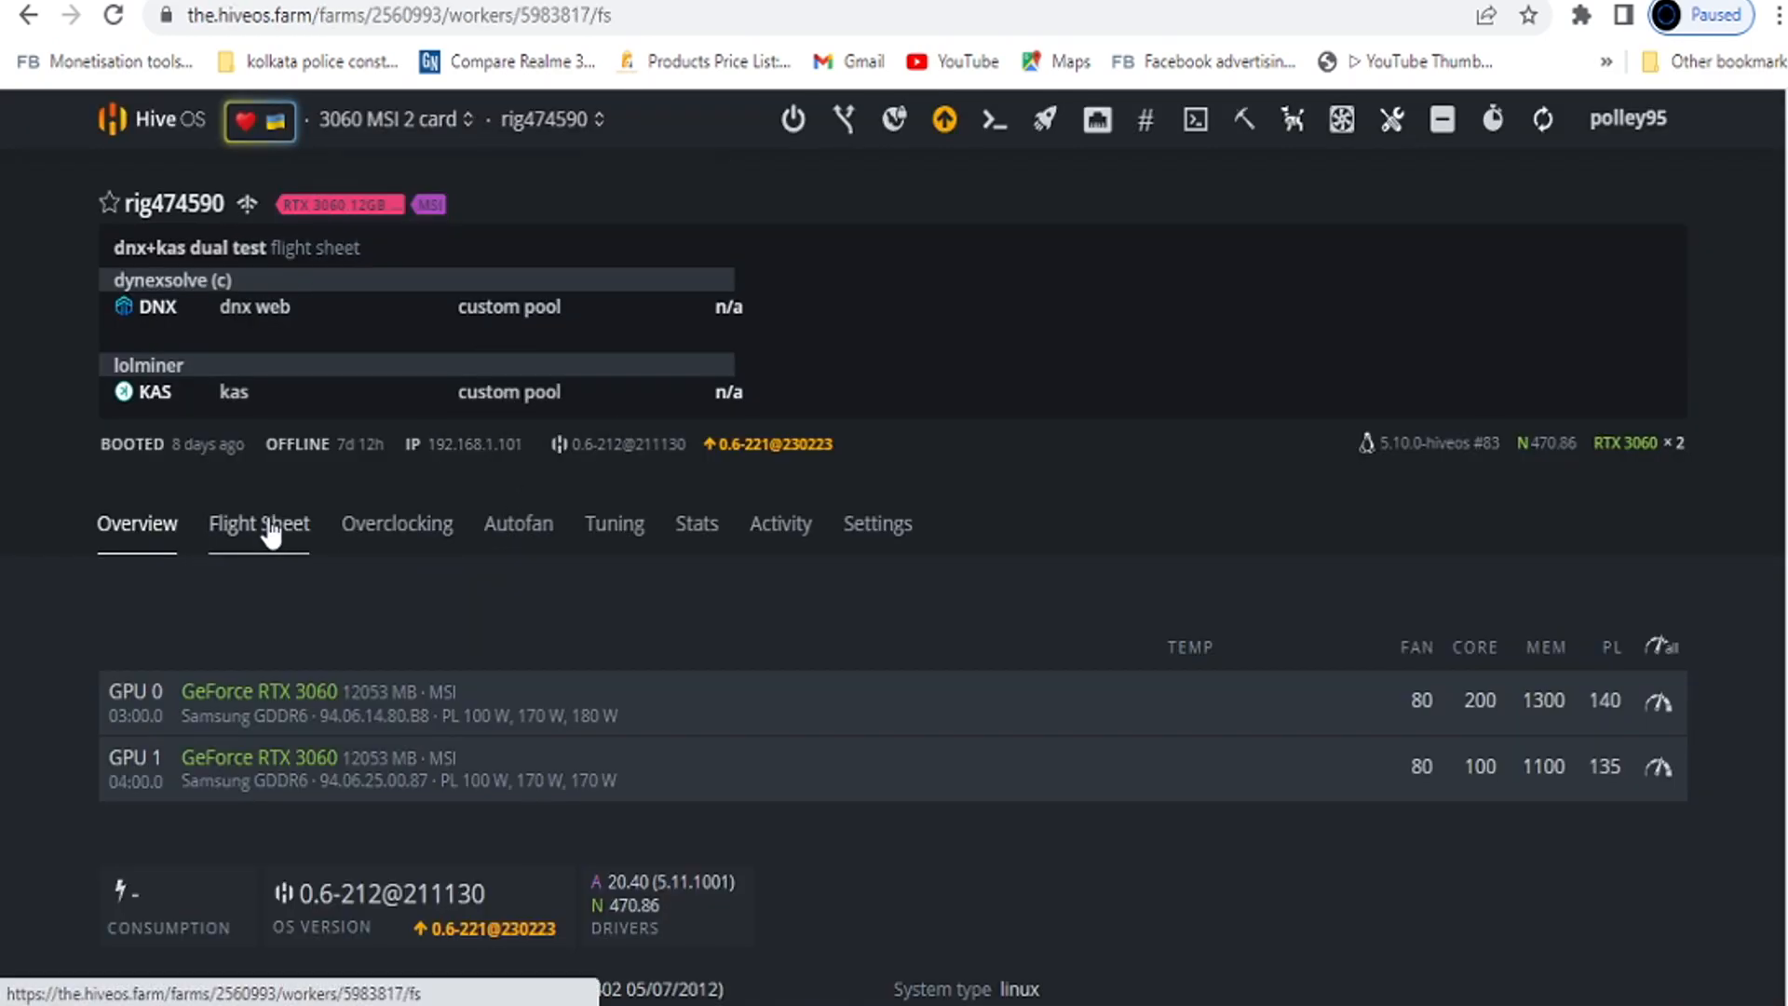
{"action": "left_click", "coordinate": [269, 527]}
{"action": "scroll", "coordinate": [893, 577], "scroll_direction": "down", "scroll_amount": 3}
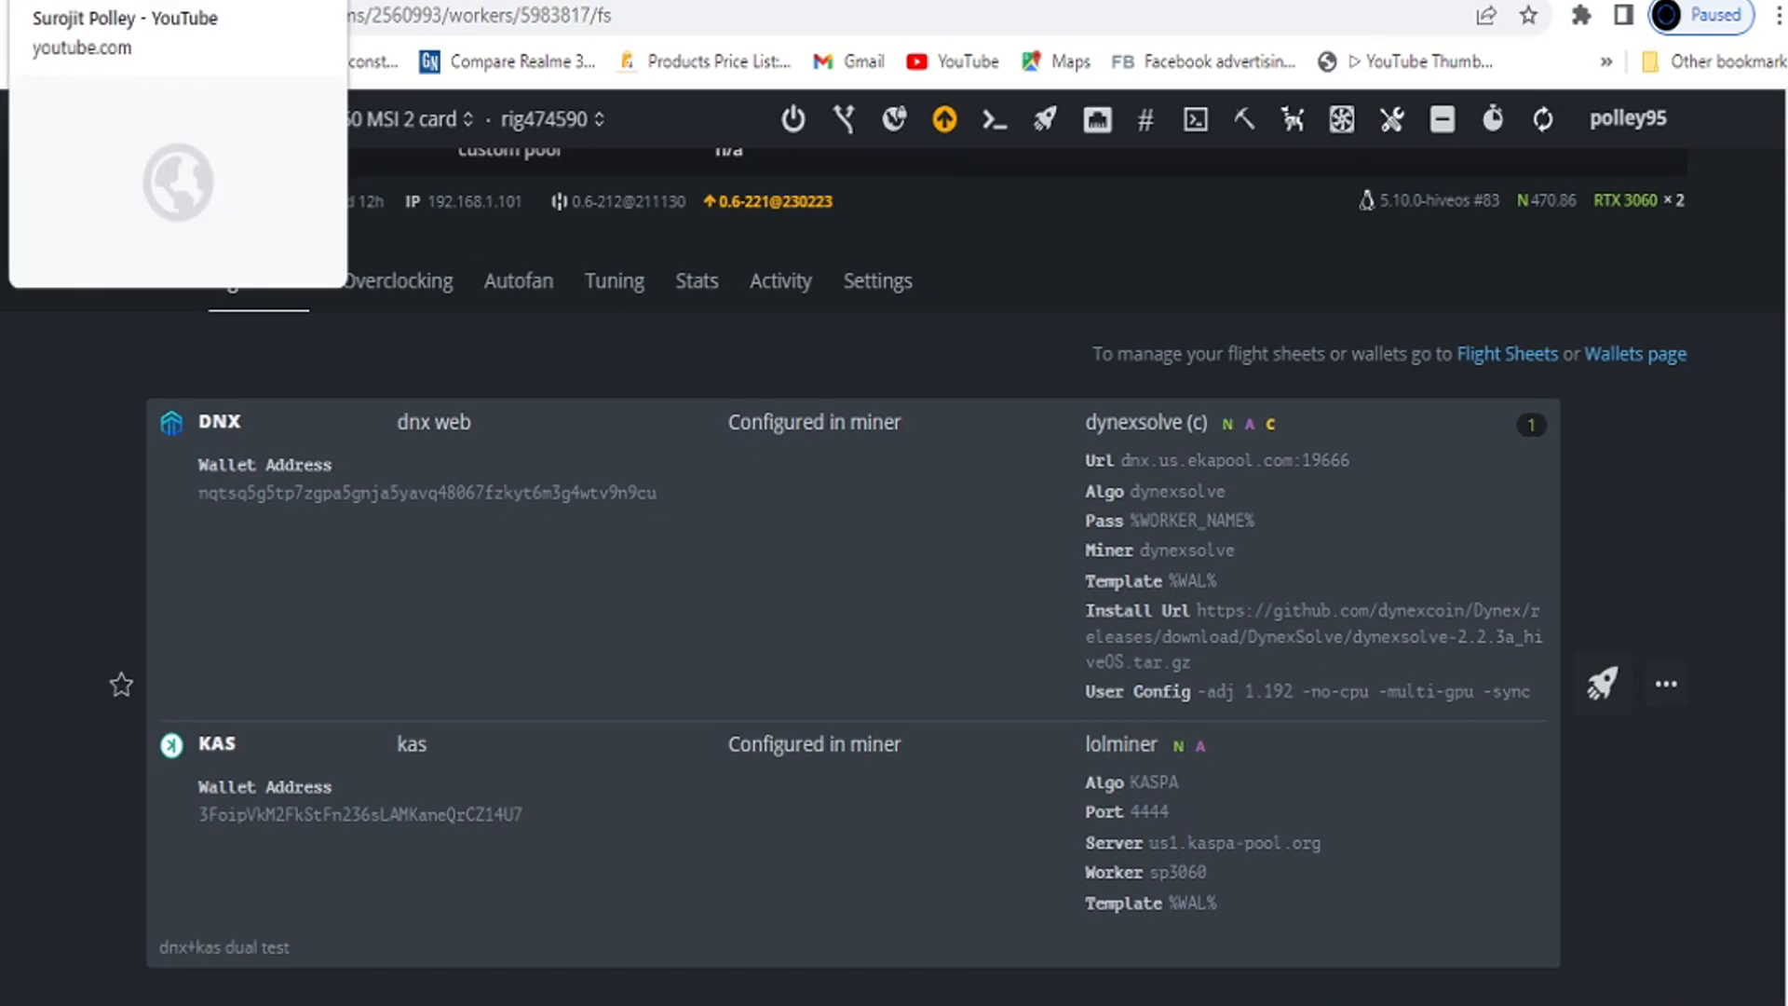
{"action": "left_click", "coordinate": [140, 0]}
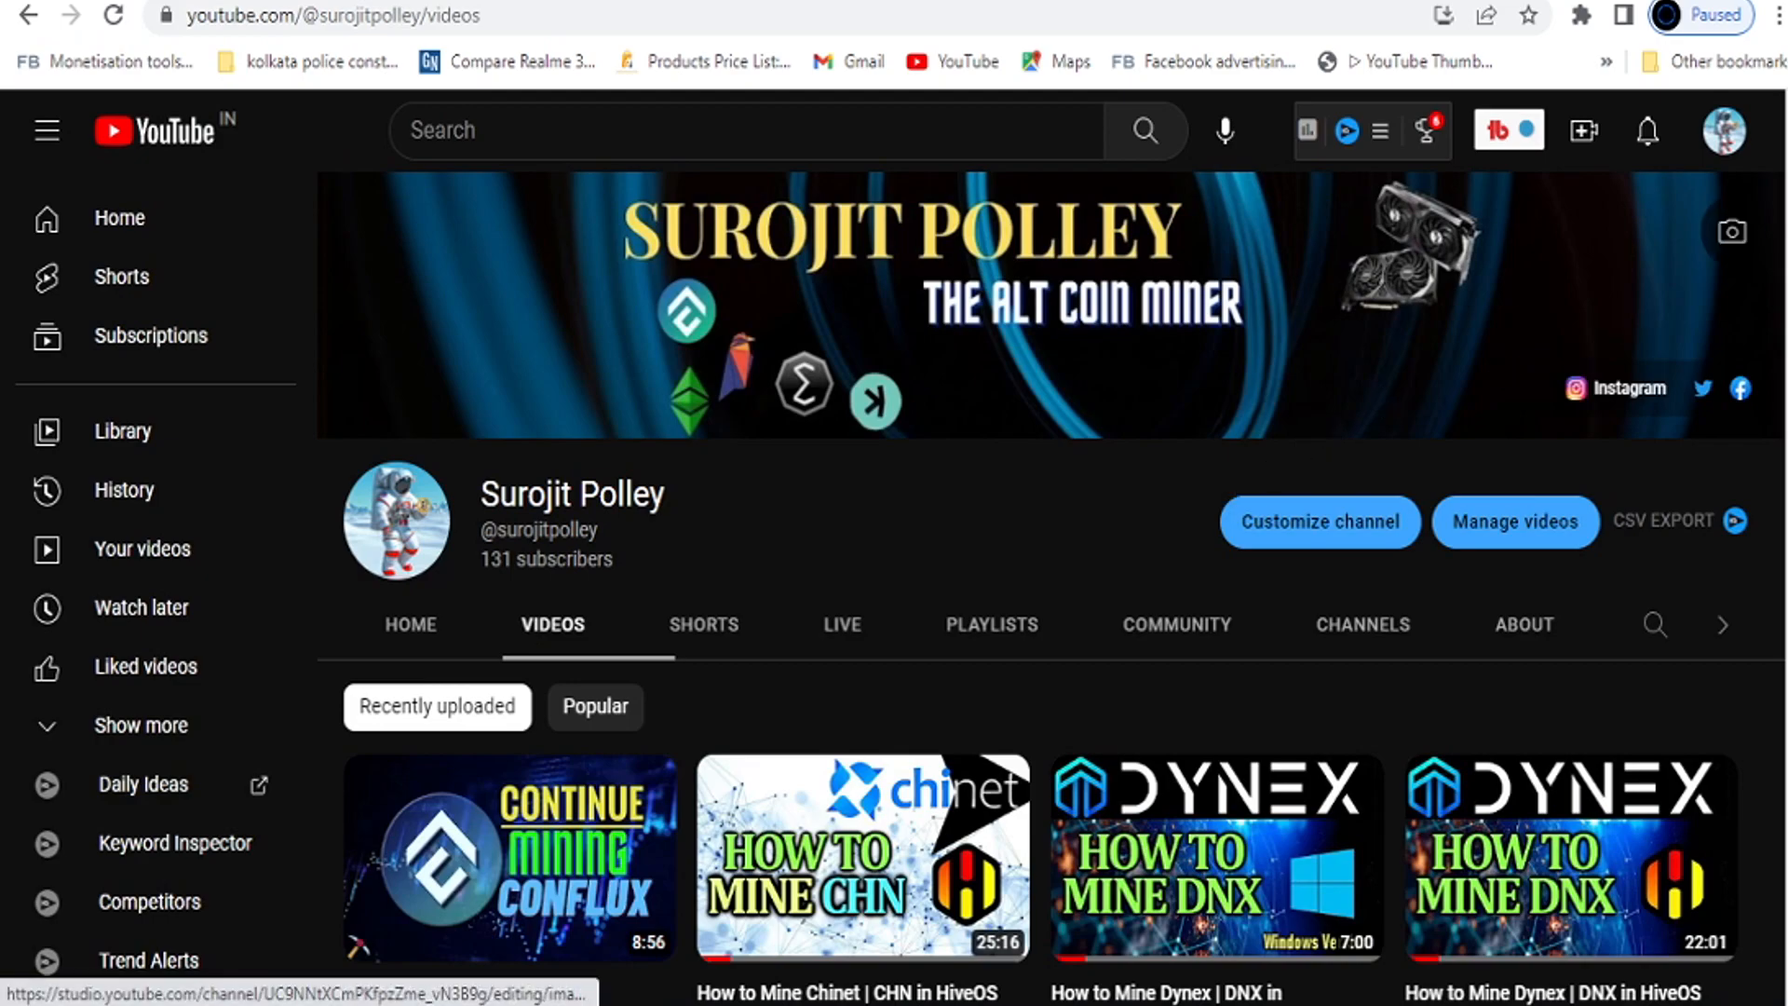
{"action": "scroll", "coordinate": [1052, 587], "scroll_direction": "down", "scroll_amount": 2}
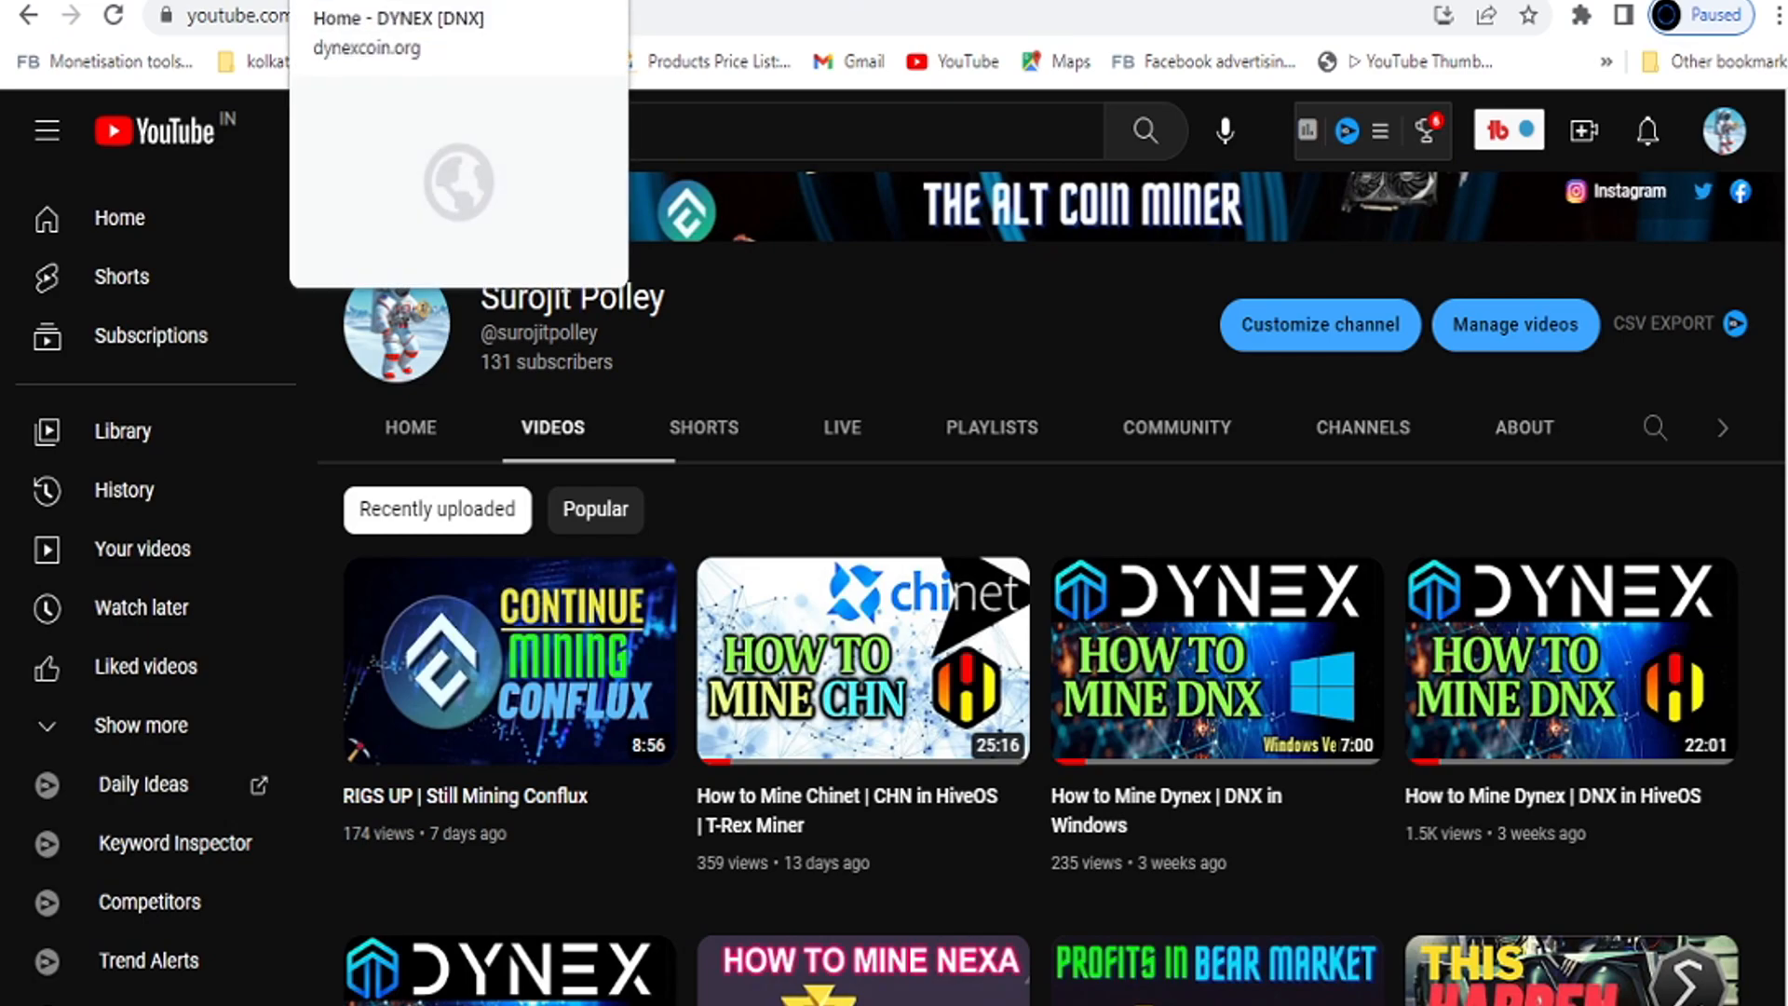
Switch to the Ergo page on CoinMarketCap, review its price, and go back to the CoinMarketCap home page.
{"action": "left_click", "coordinate": [512, 1]}
{"action": "left_click", "coordinate": [1239, 6]}
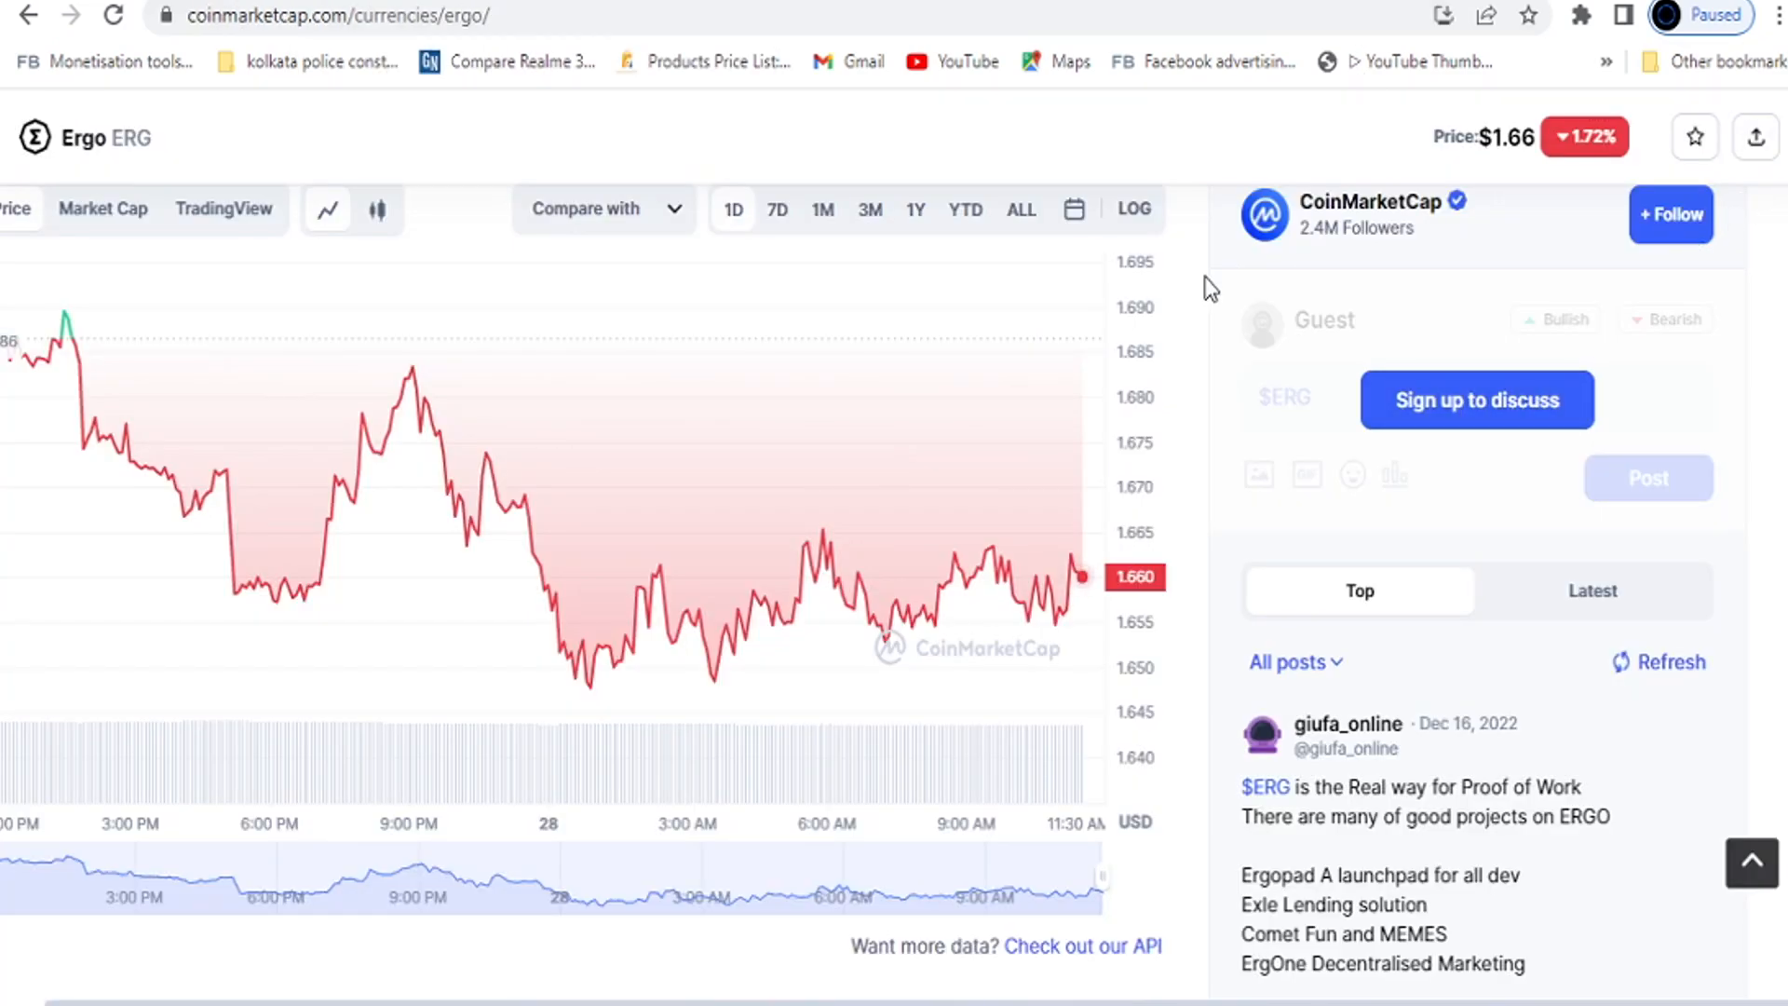
{"action": "scroll", "coordinate": [1202, 486], "scroll_direction": "up", "scroll_amount": 10}
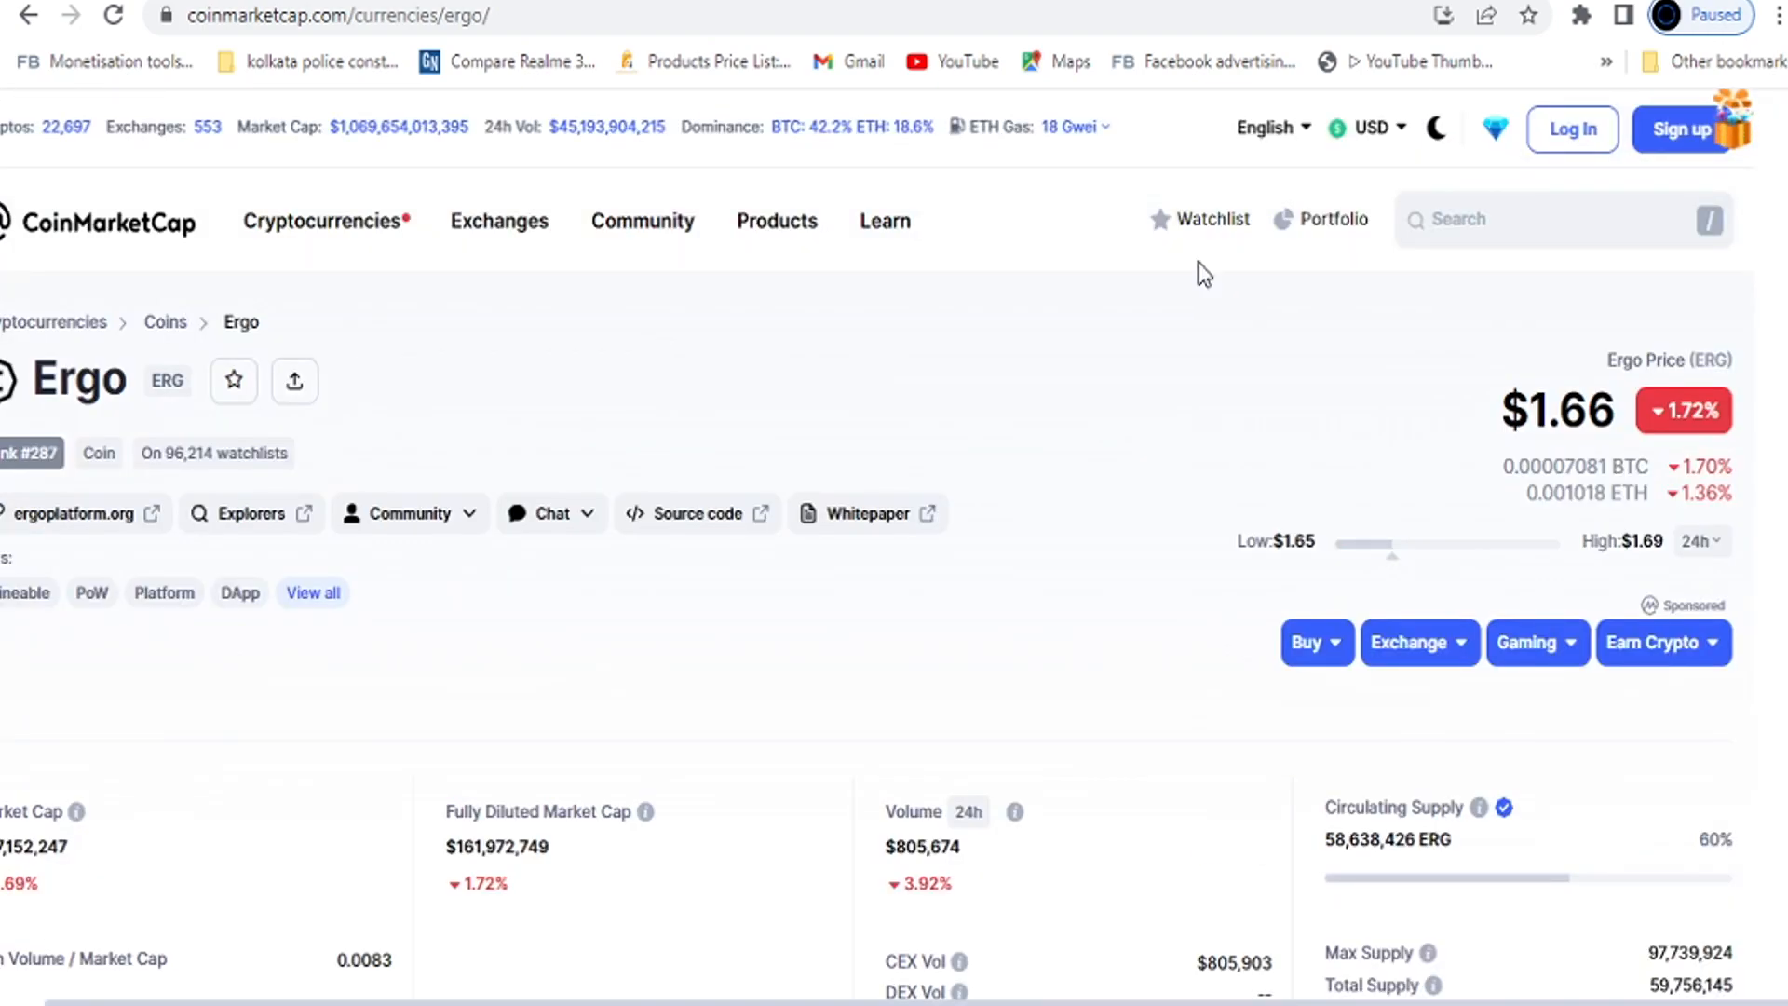
{"action": "left_click", "coordinate": [28, 15]}
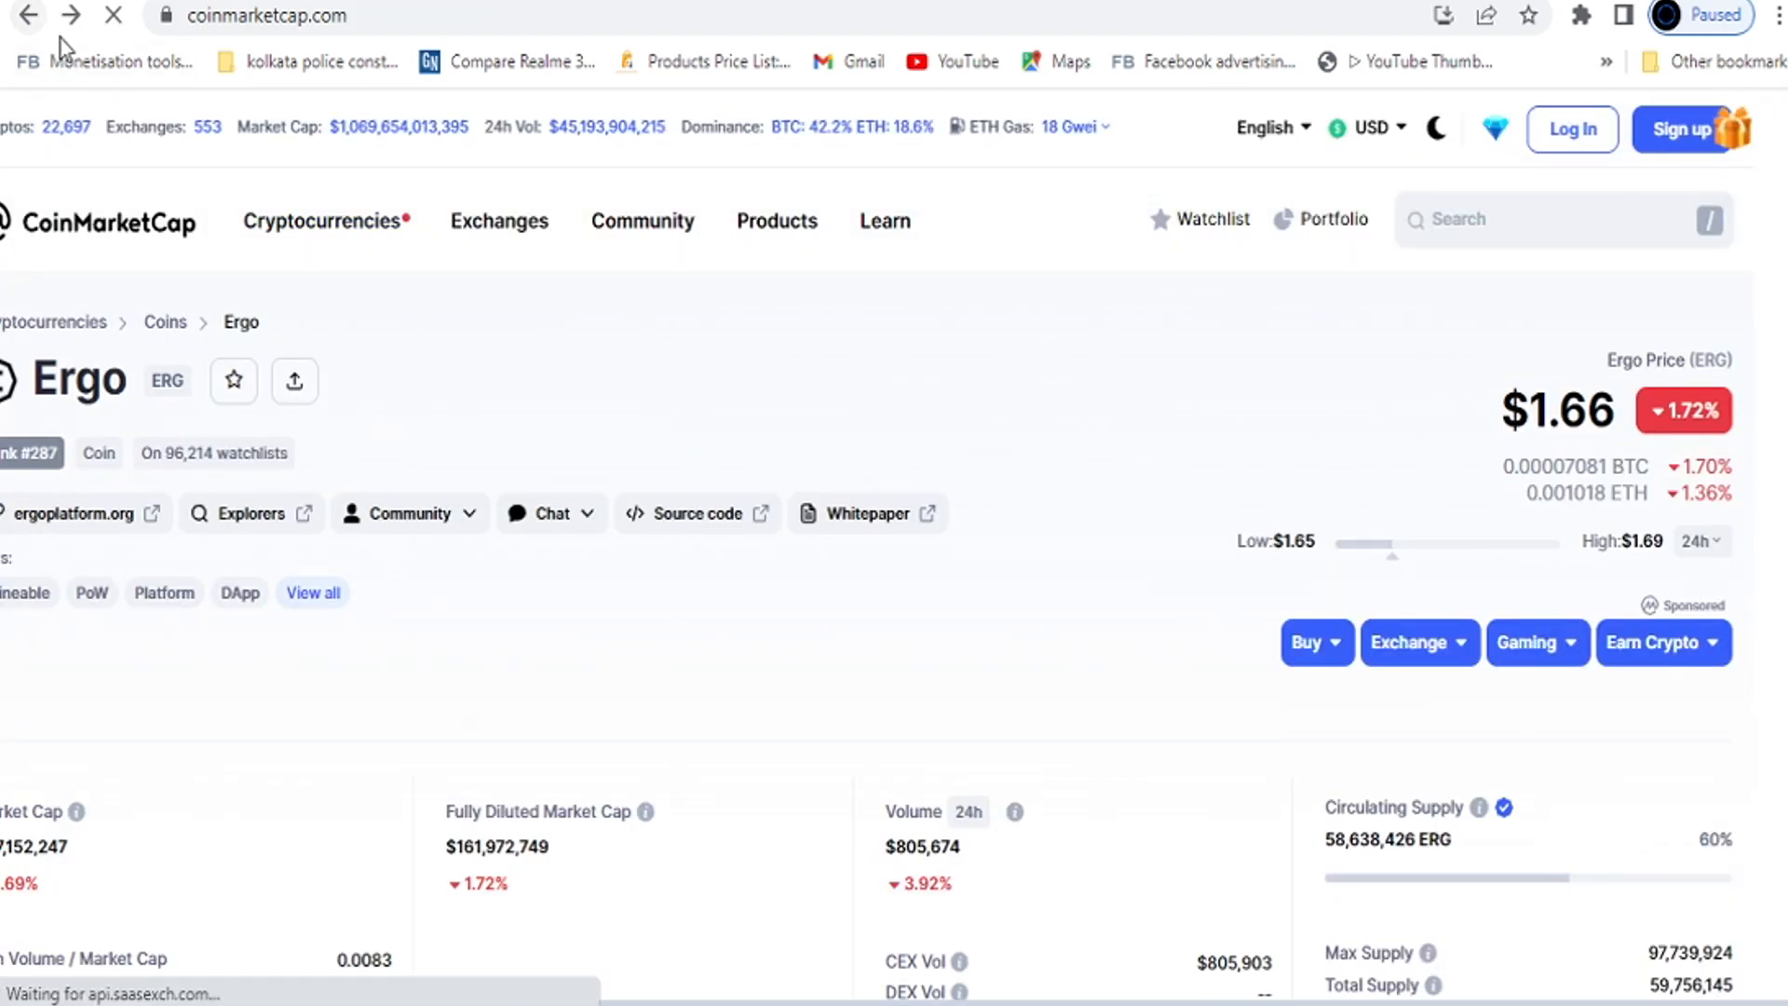
View the Hashrate.no home page, and return to the overview of rig474590 in Hive OS.
{"action": "left_click", "coordinate": [1052, 3]}
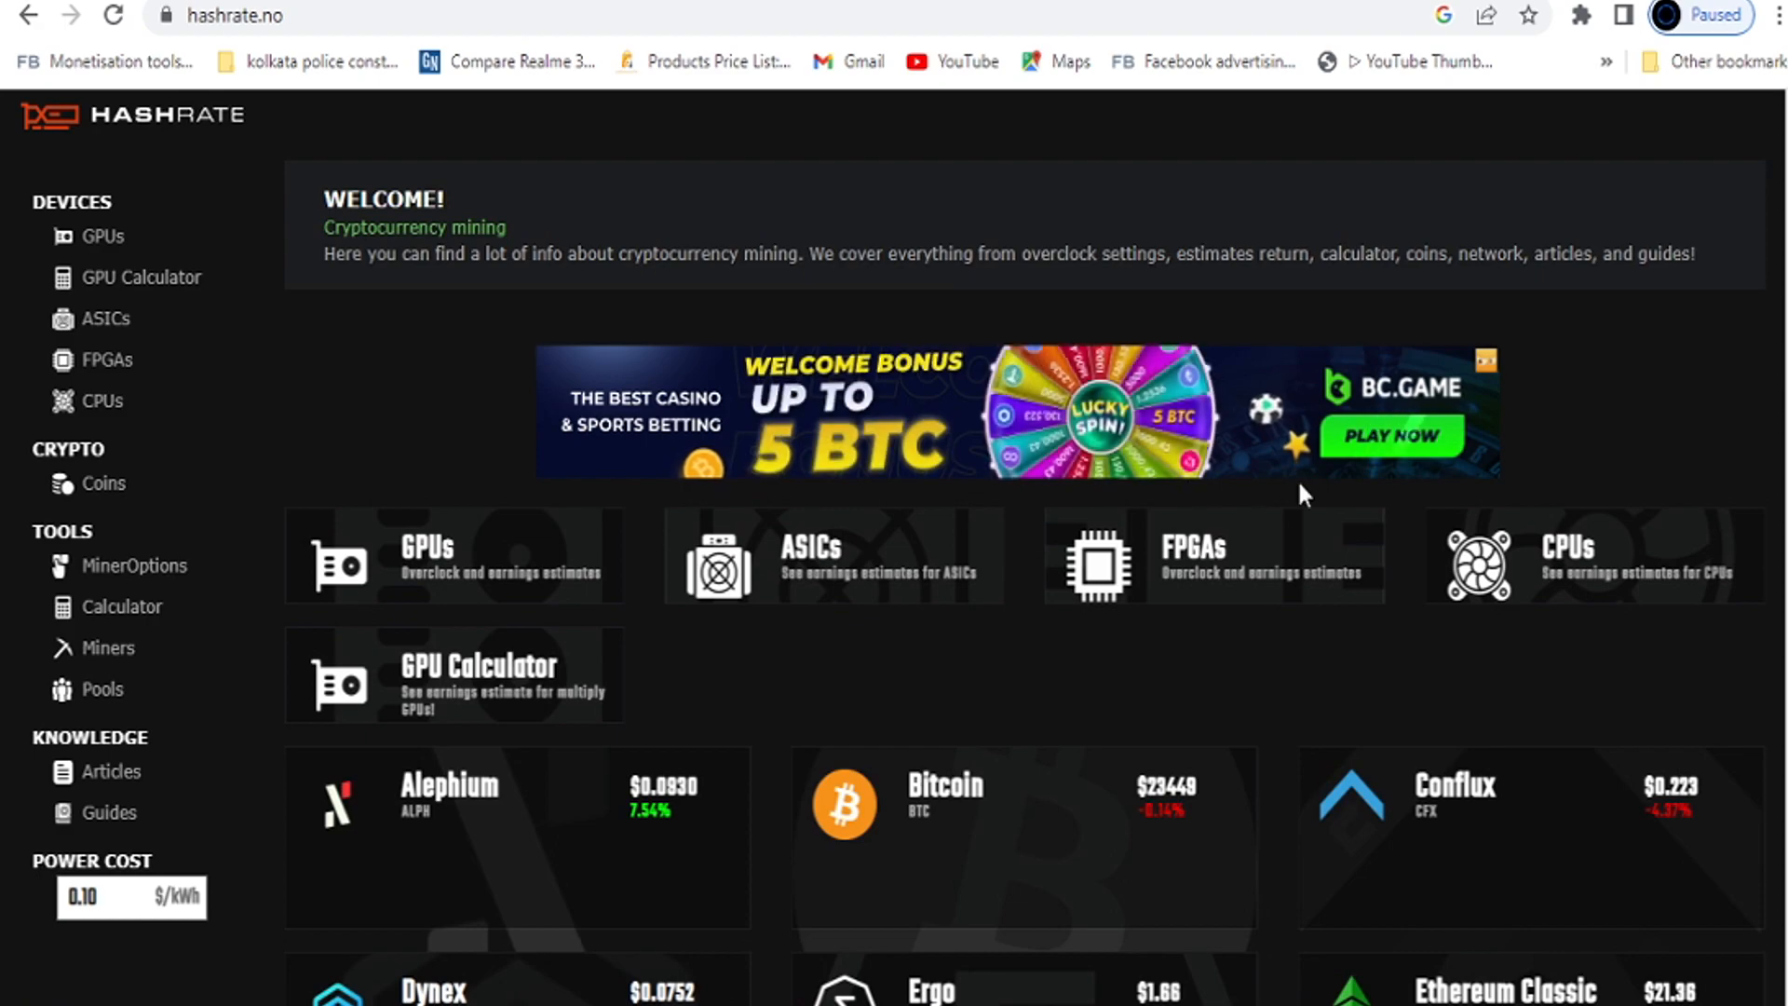
{"action": "middle_click", "coordinate": [1610, 363]}
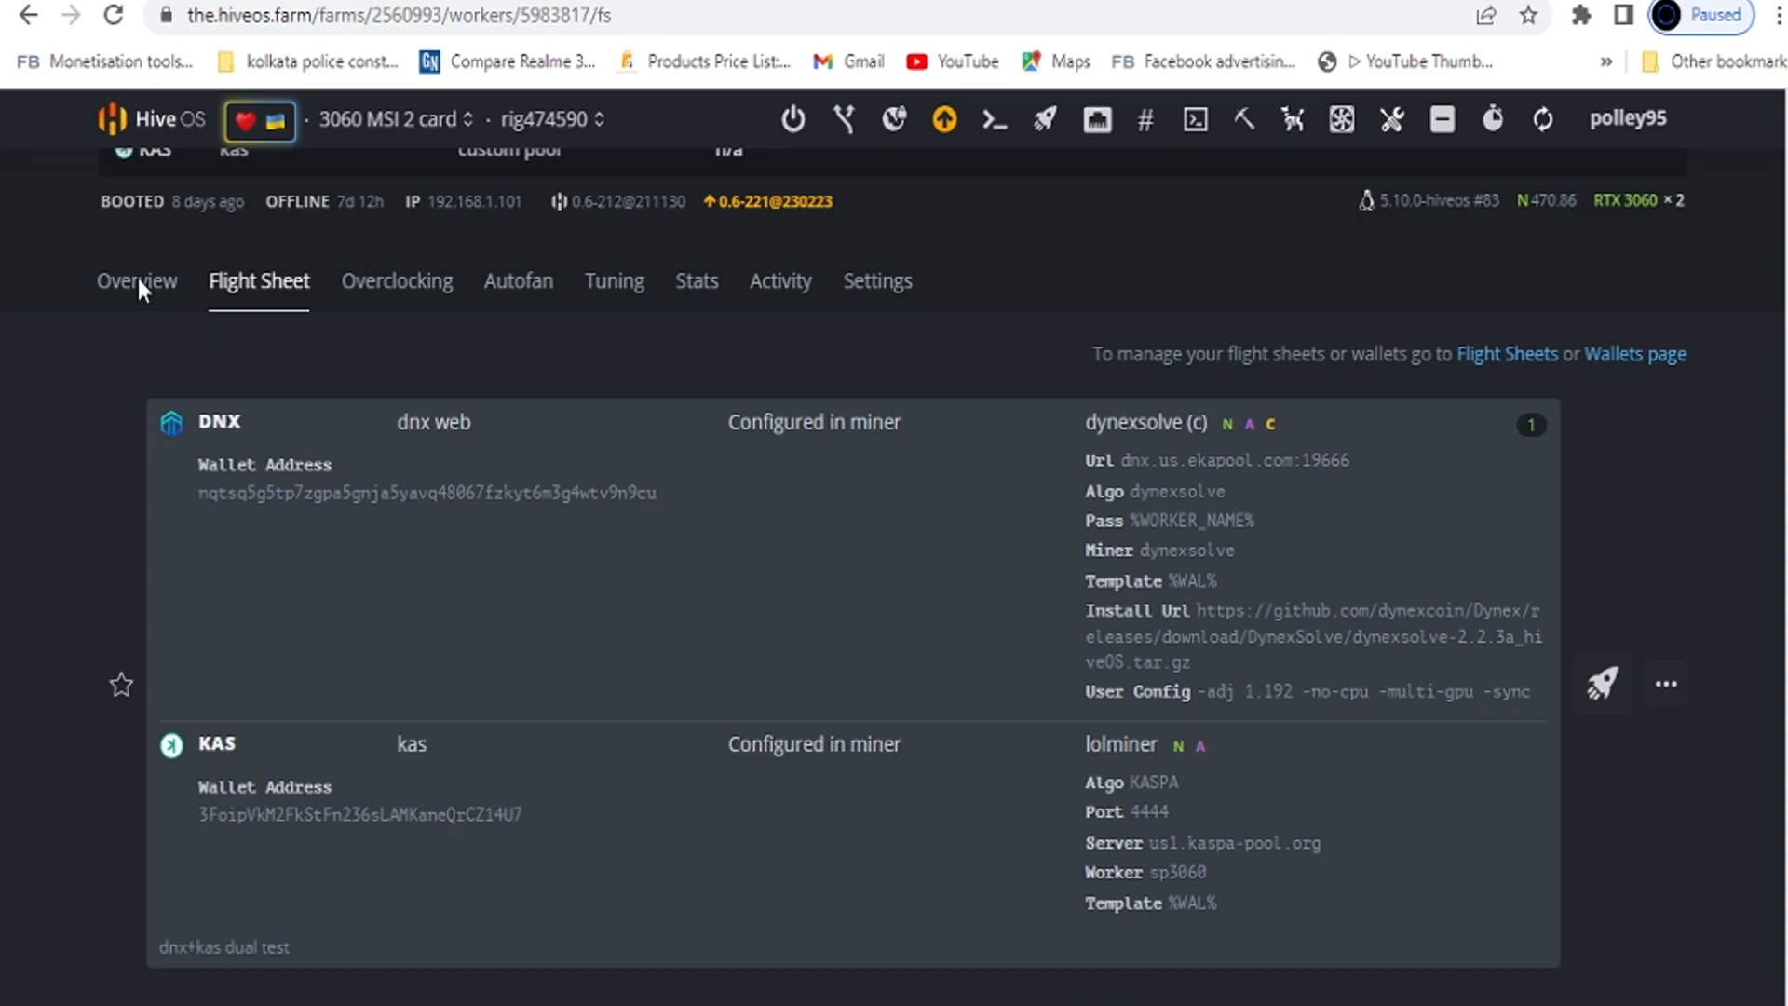
{"action": "left_click", "coordinate": [112, 277]}
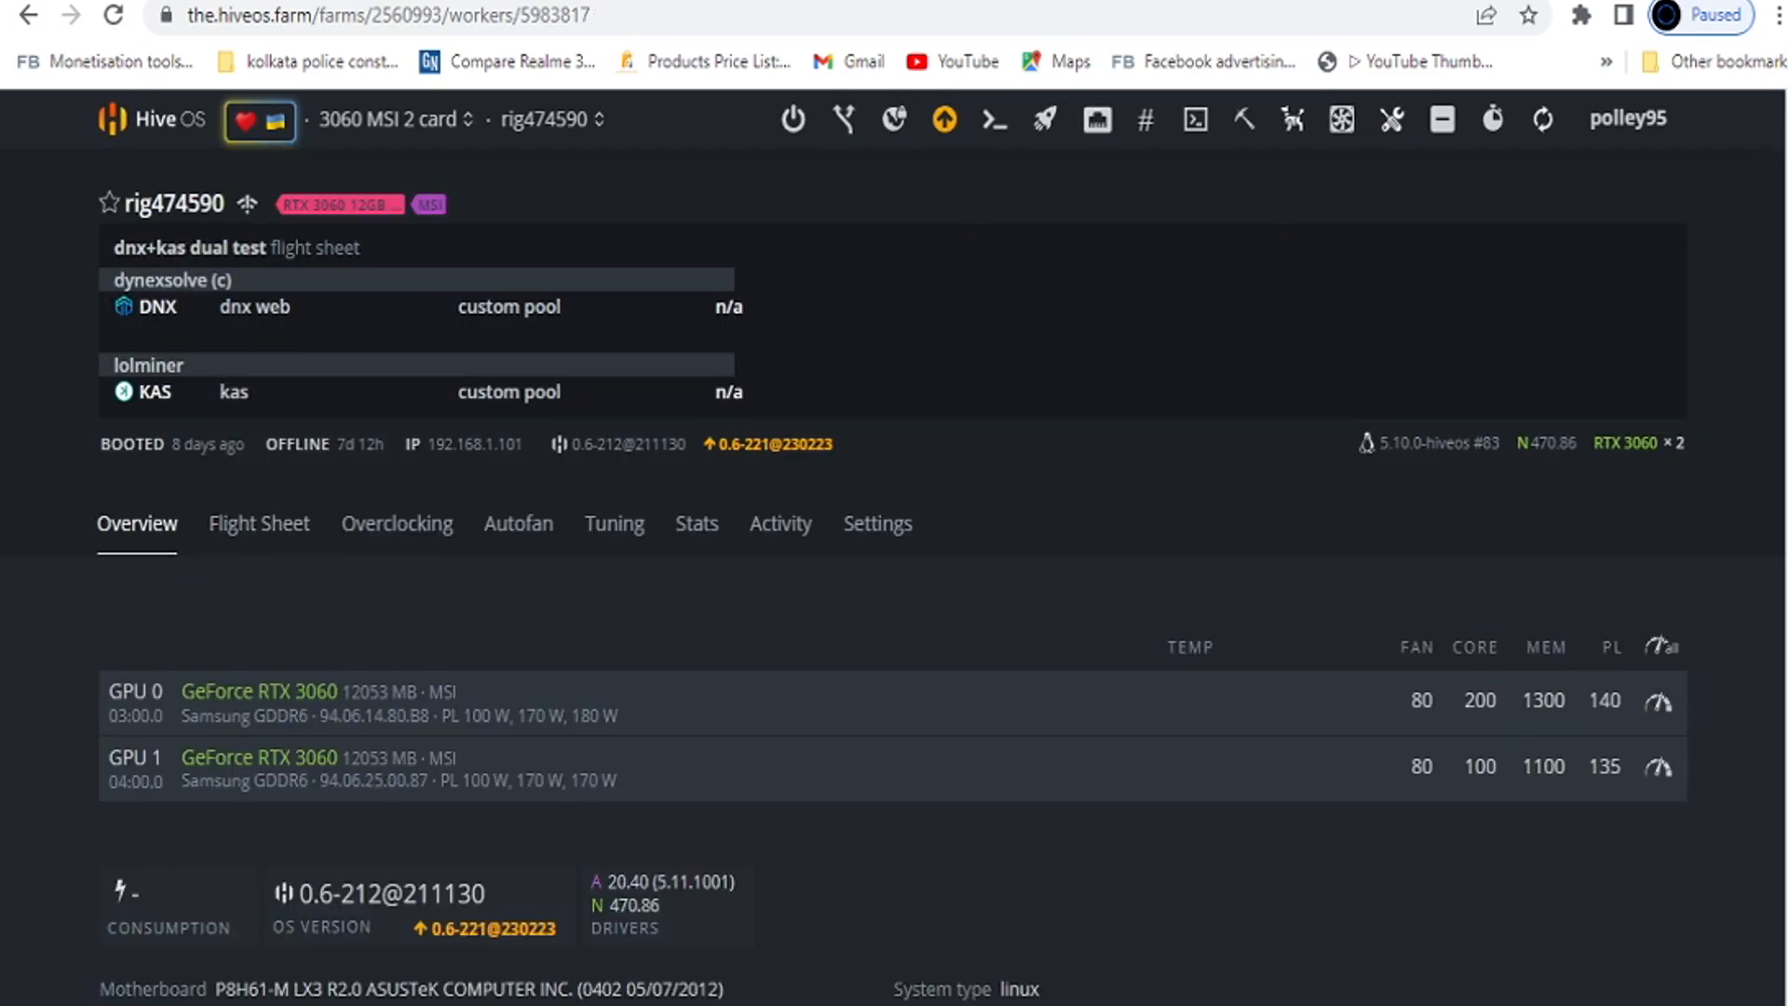